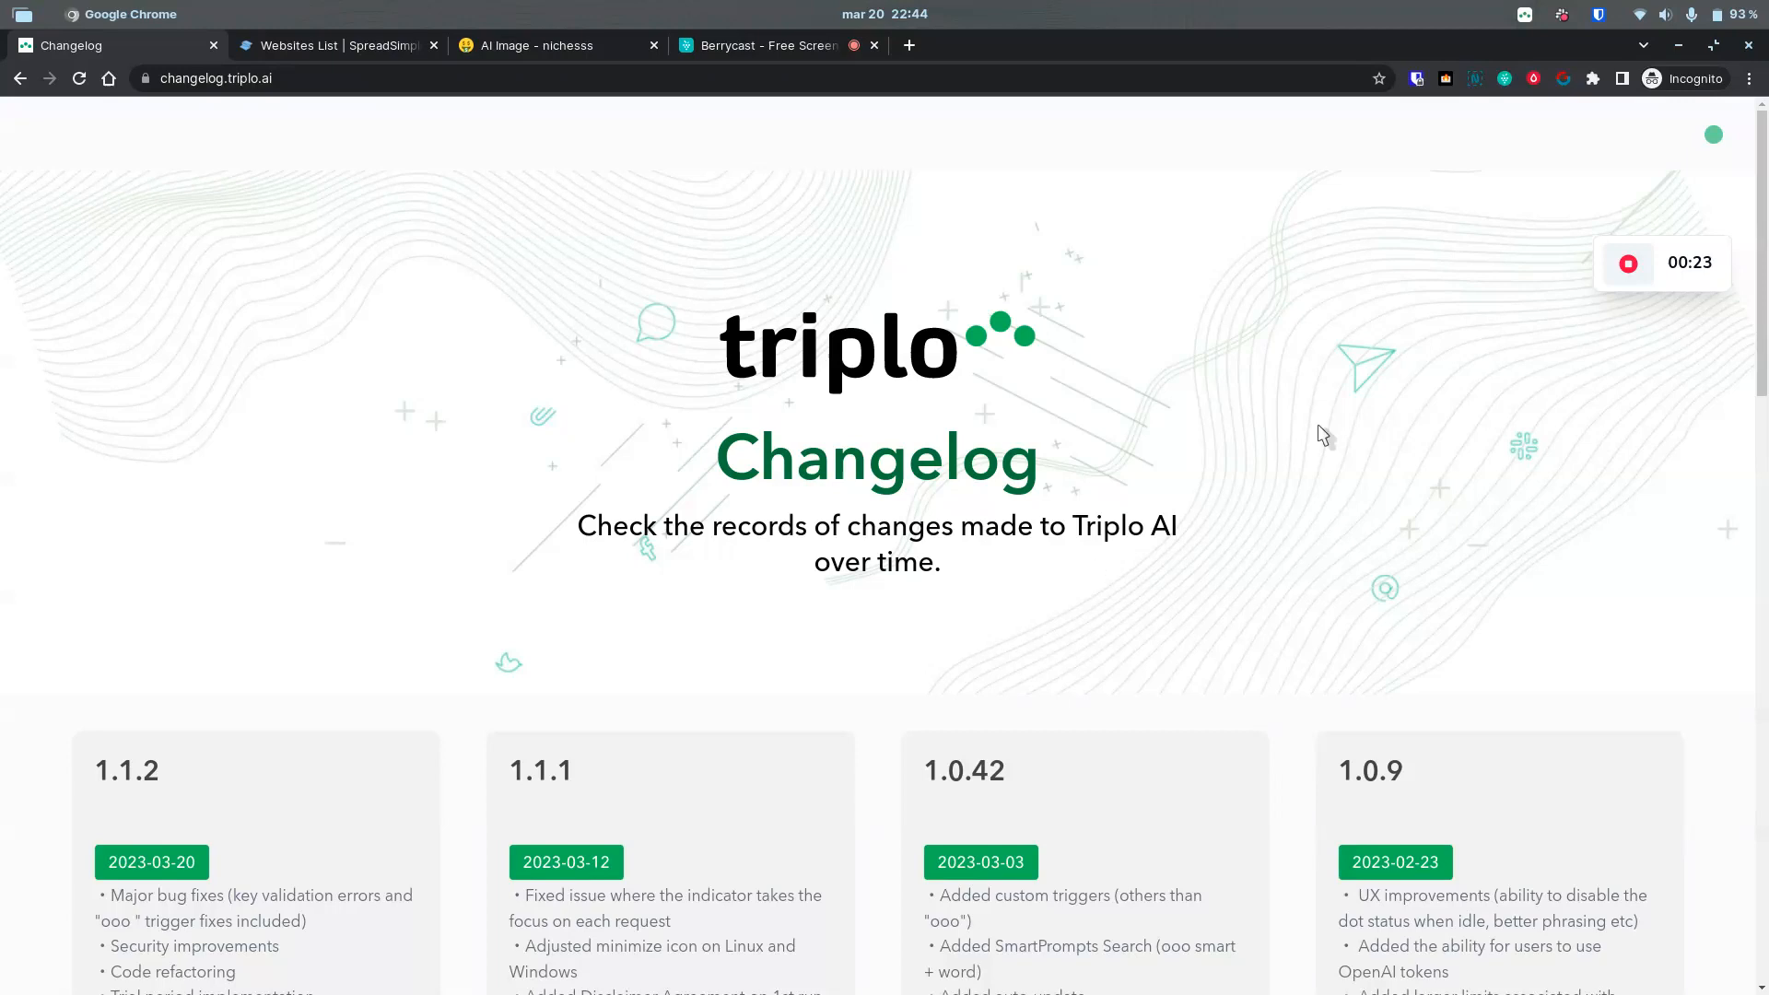
Step: Open the Triplo AI window and switch to the Book6.xlsx workbook in Gnumeric
click(1525, 15)
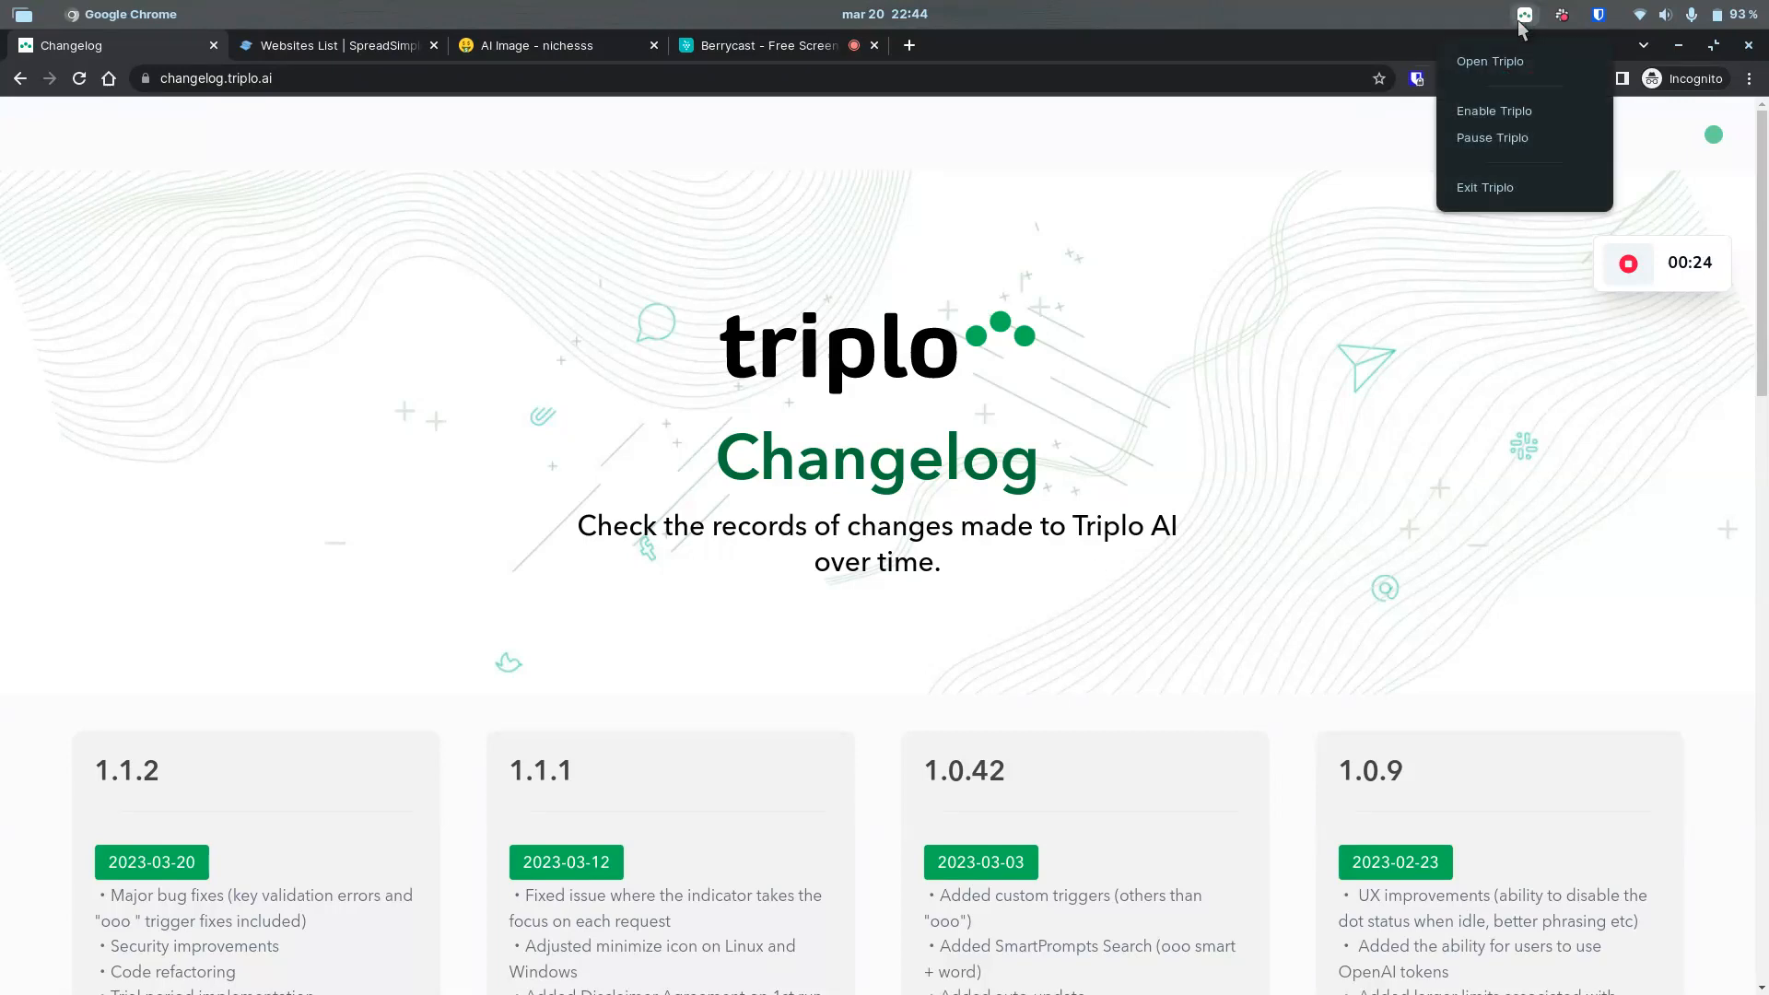
click(1488, 61)
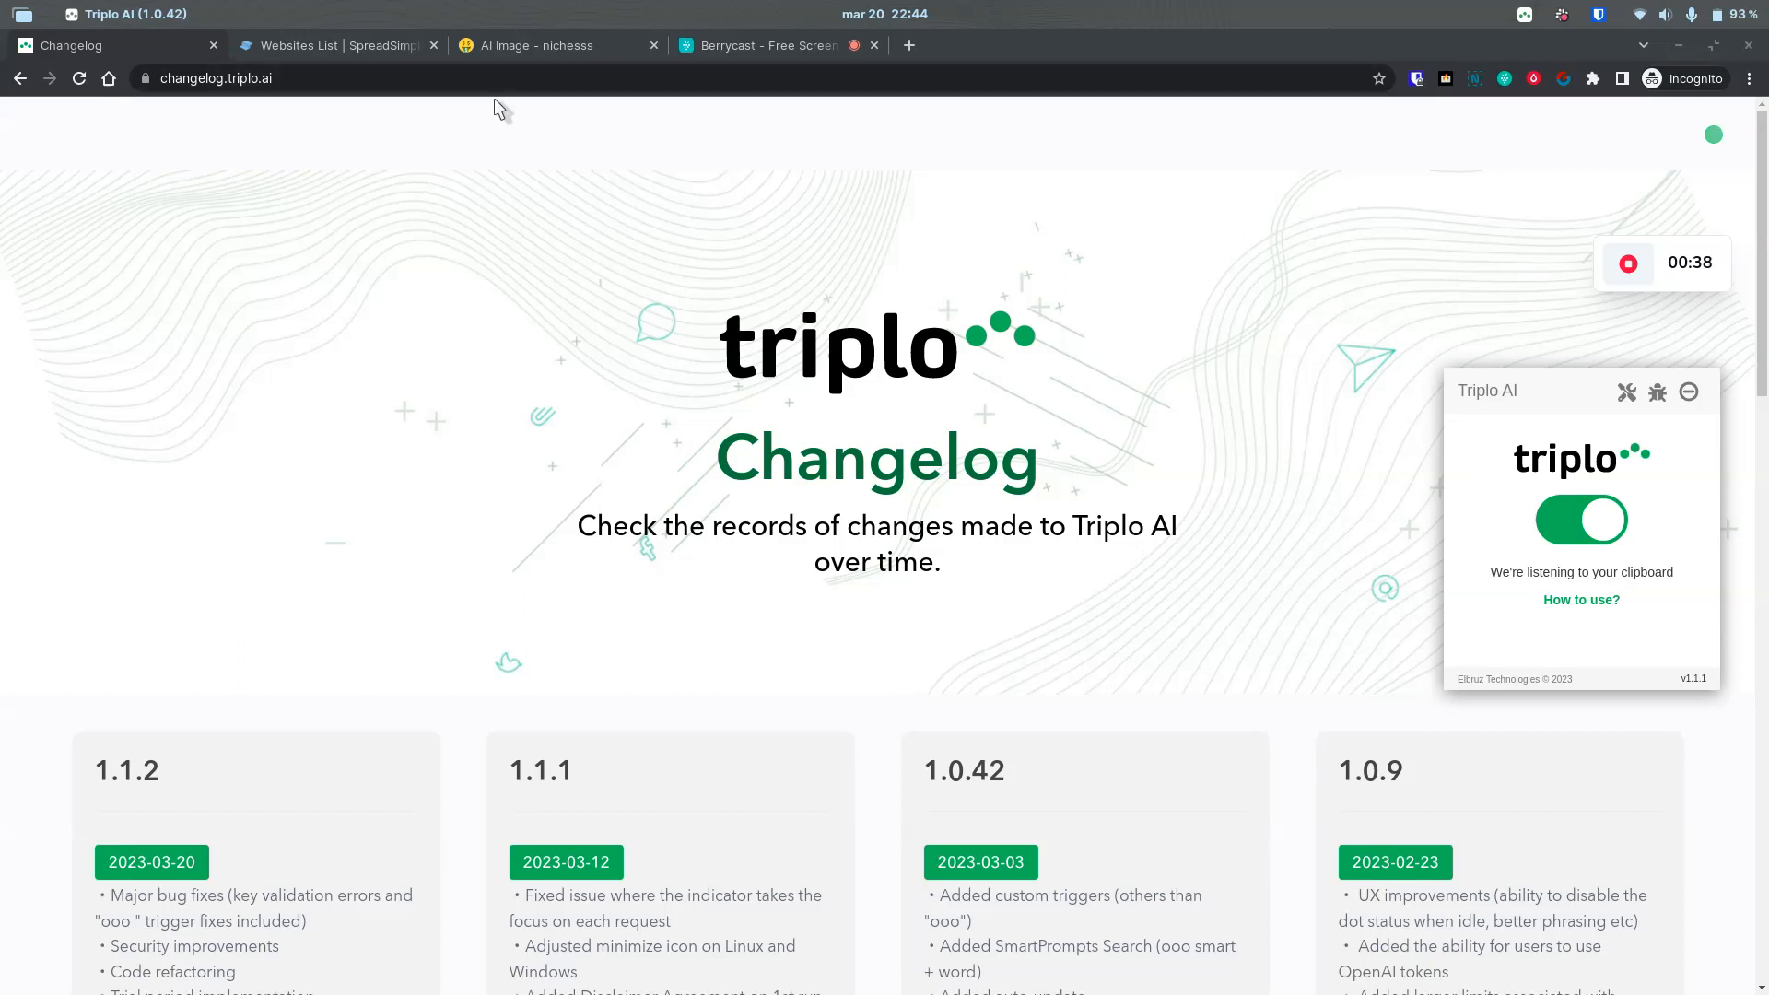
key(alt+Tab)
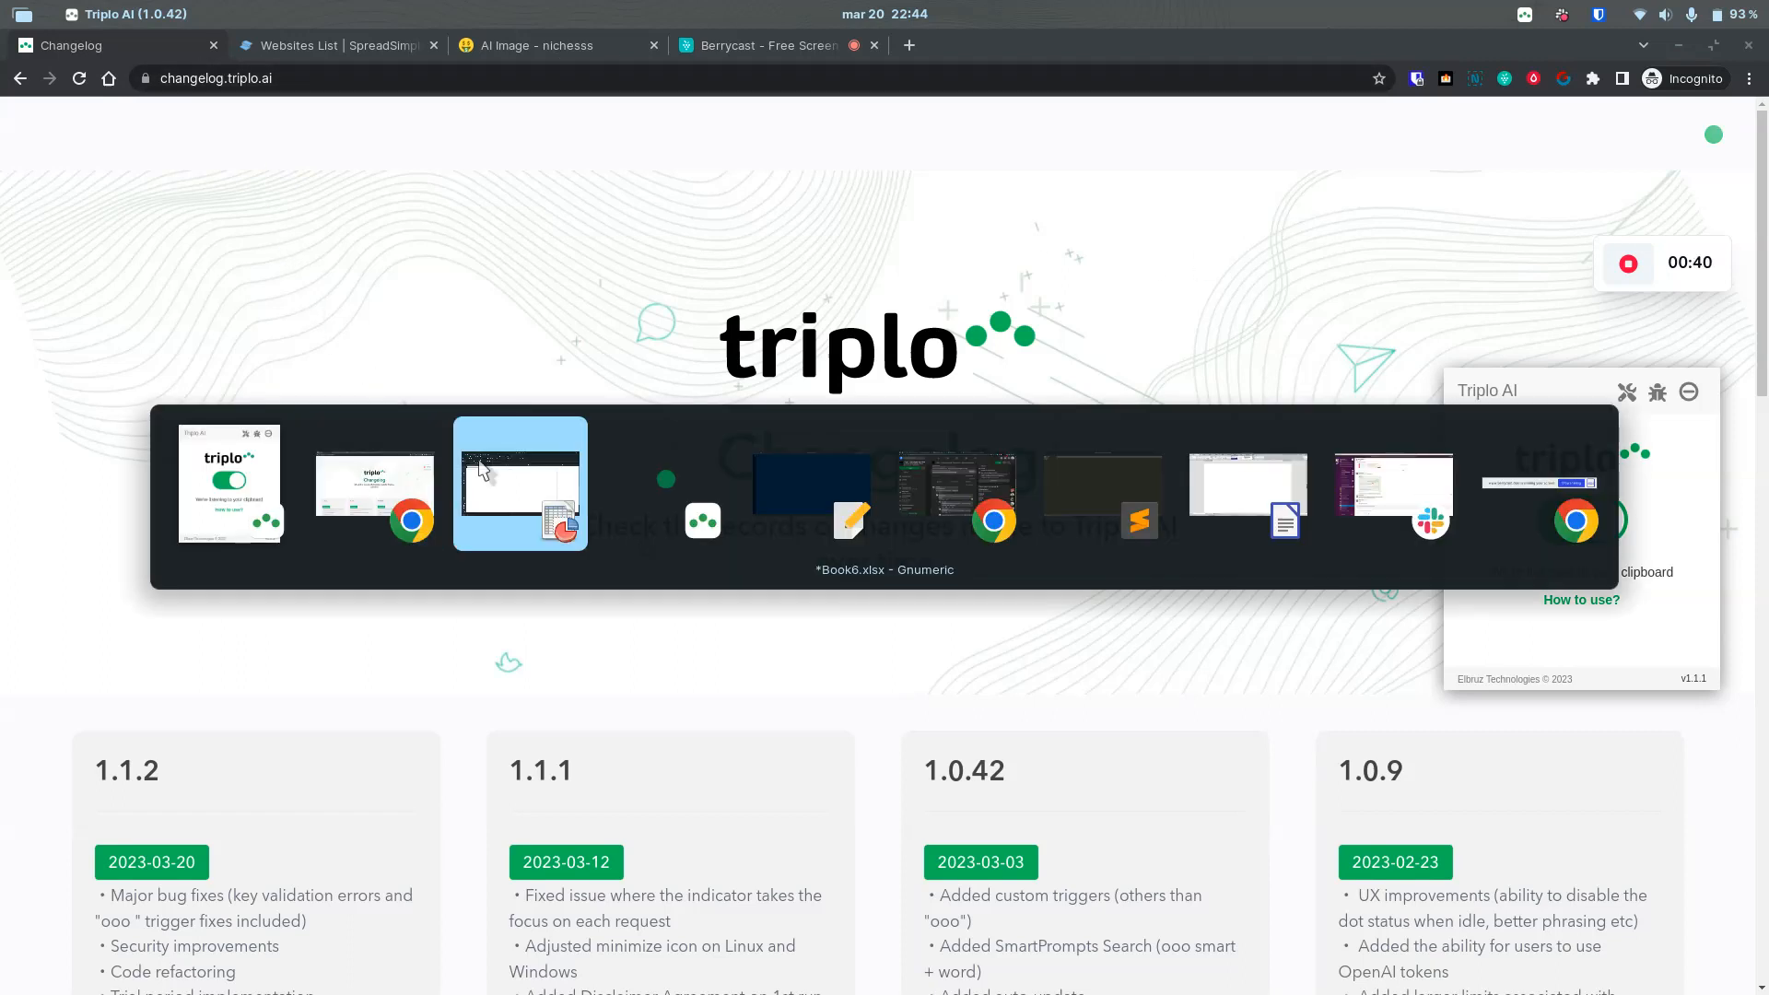
click(497, 483)
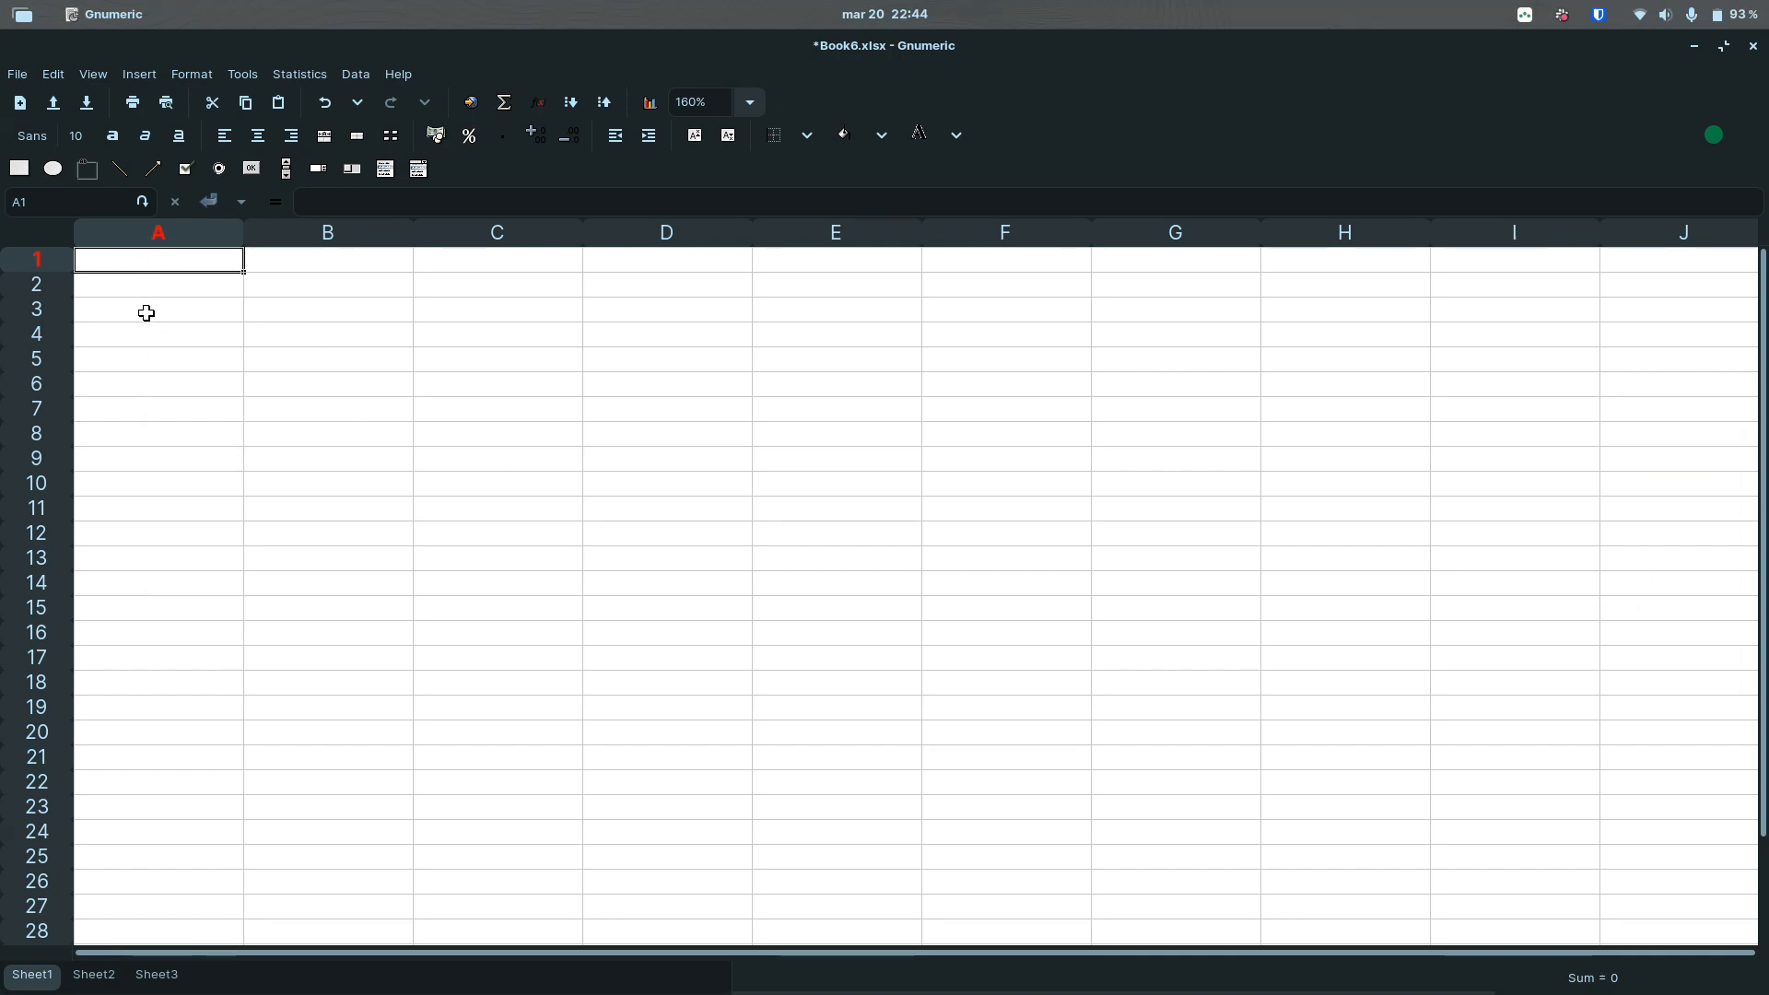
Step: Enter the prompt "ooo what are the top 12 tourist attractions in Rio de Janeiro" in cell A1
click(393, 203)
text(ooo)
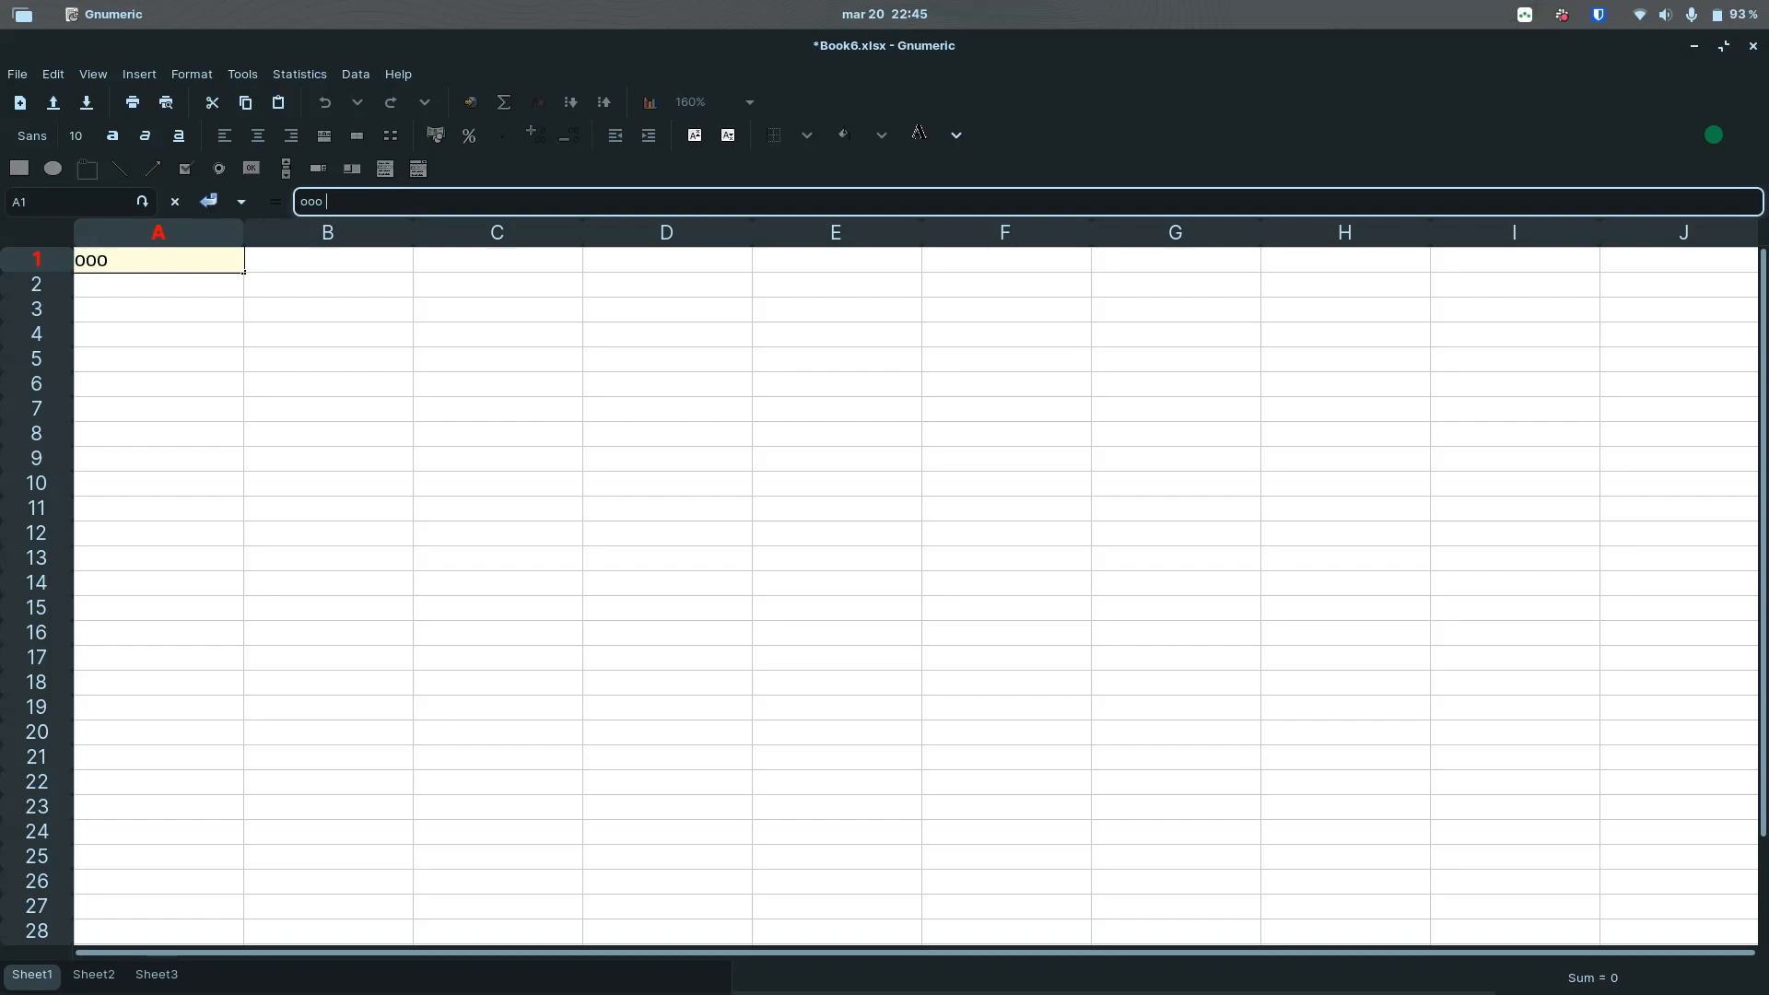
text( what are the top 12 tous)
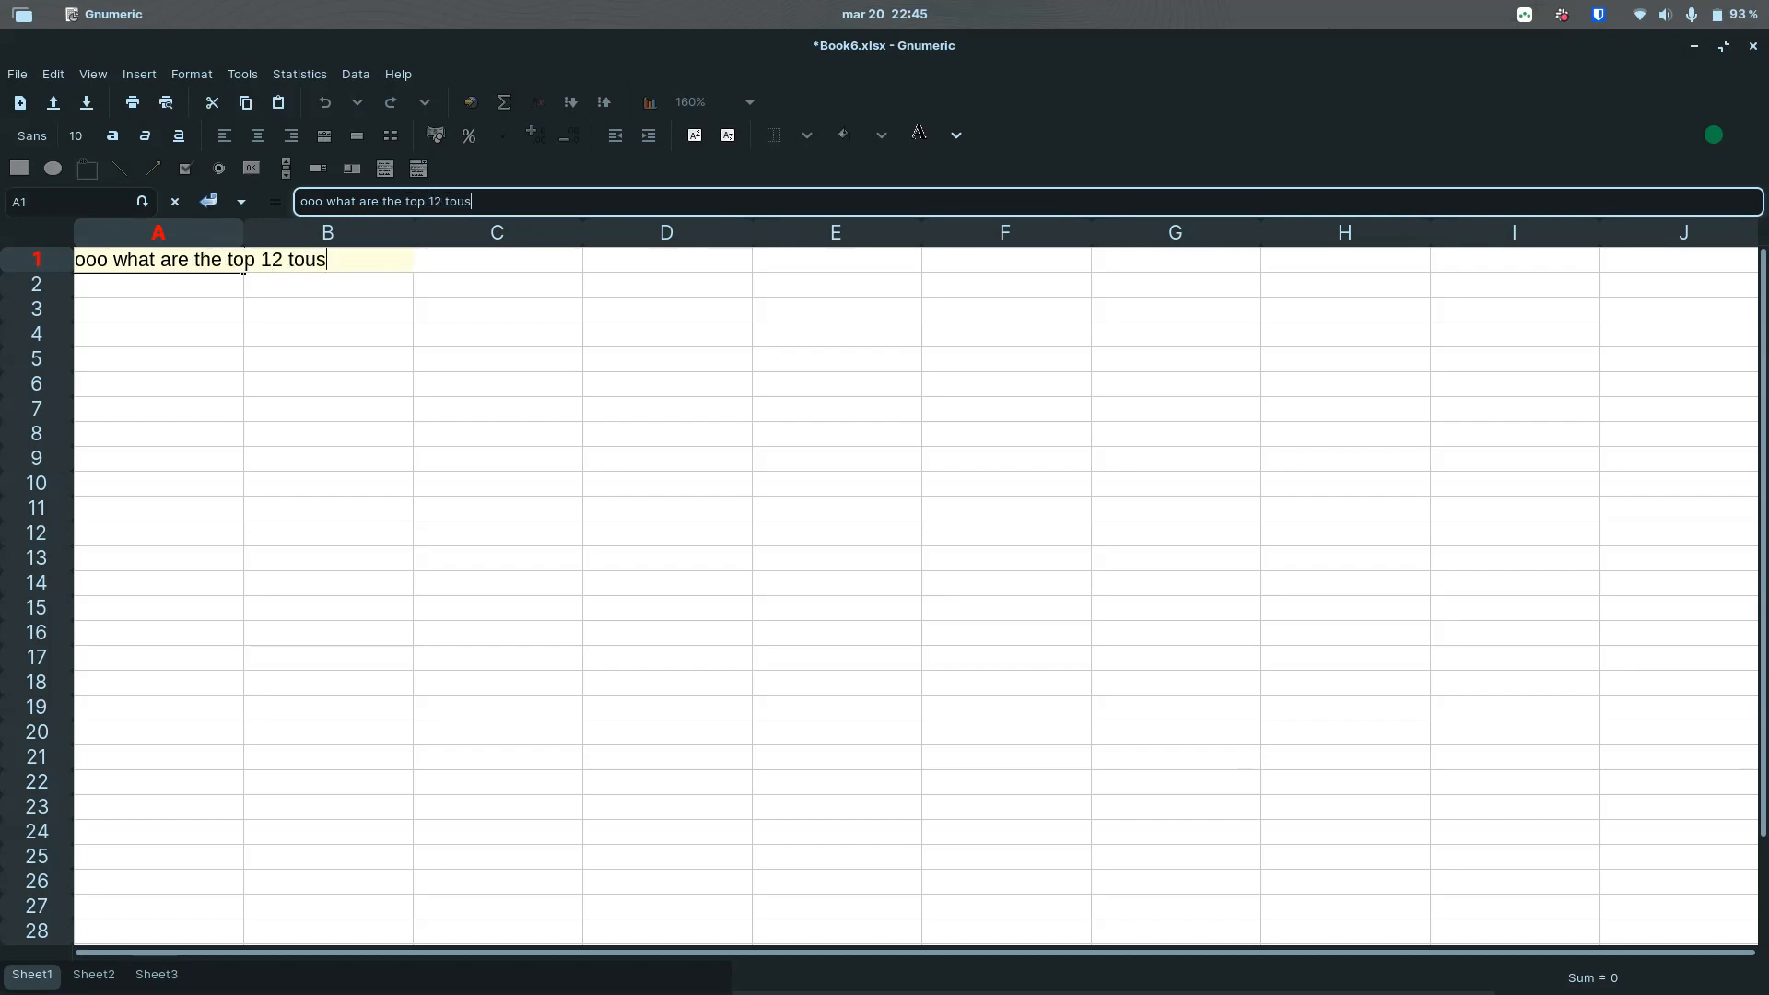
key(BackSpace)
text(rist at)
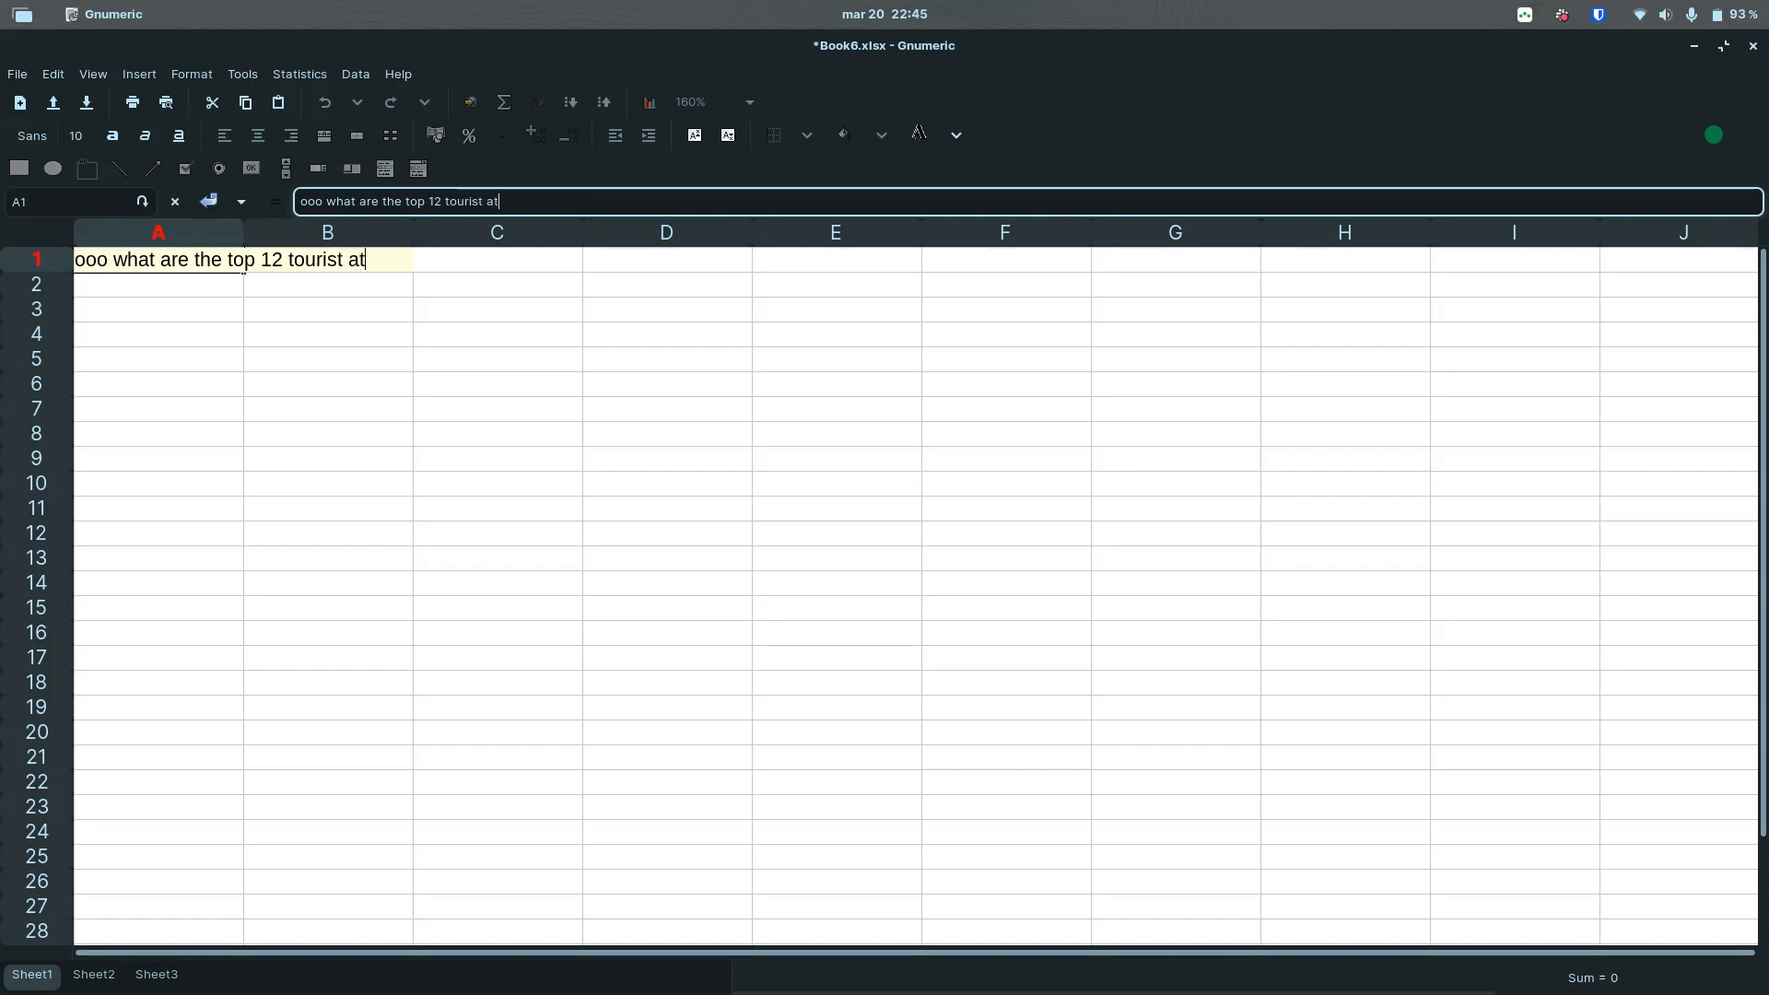
text(tractio)
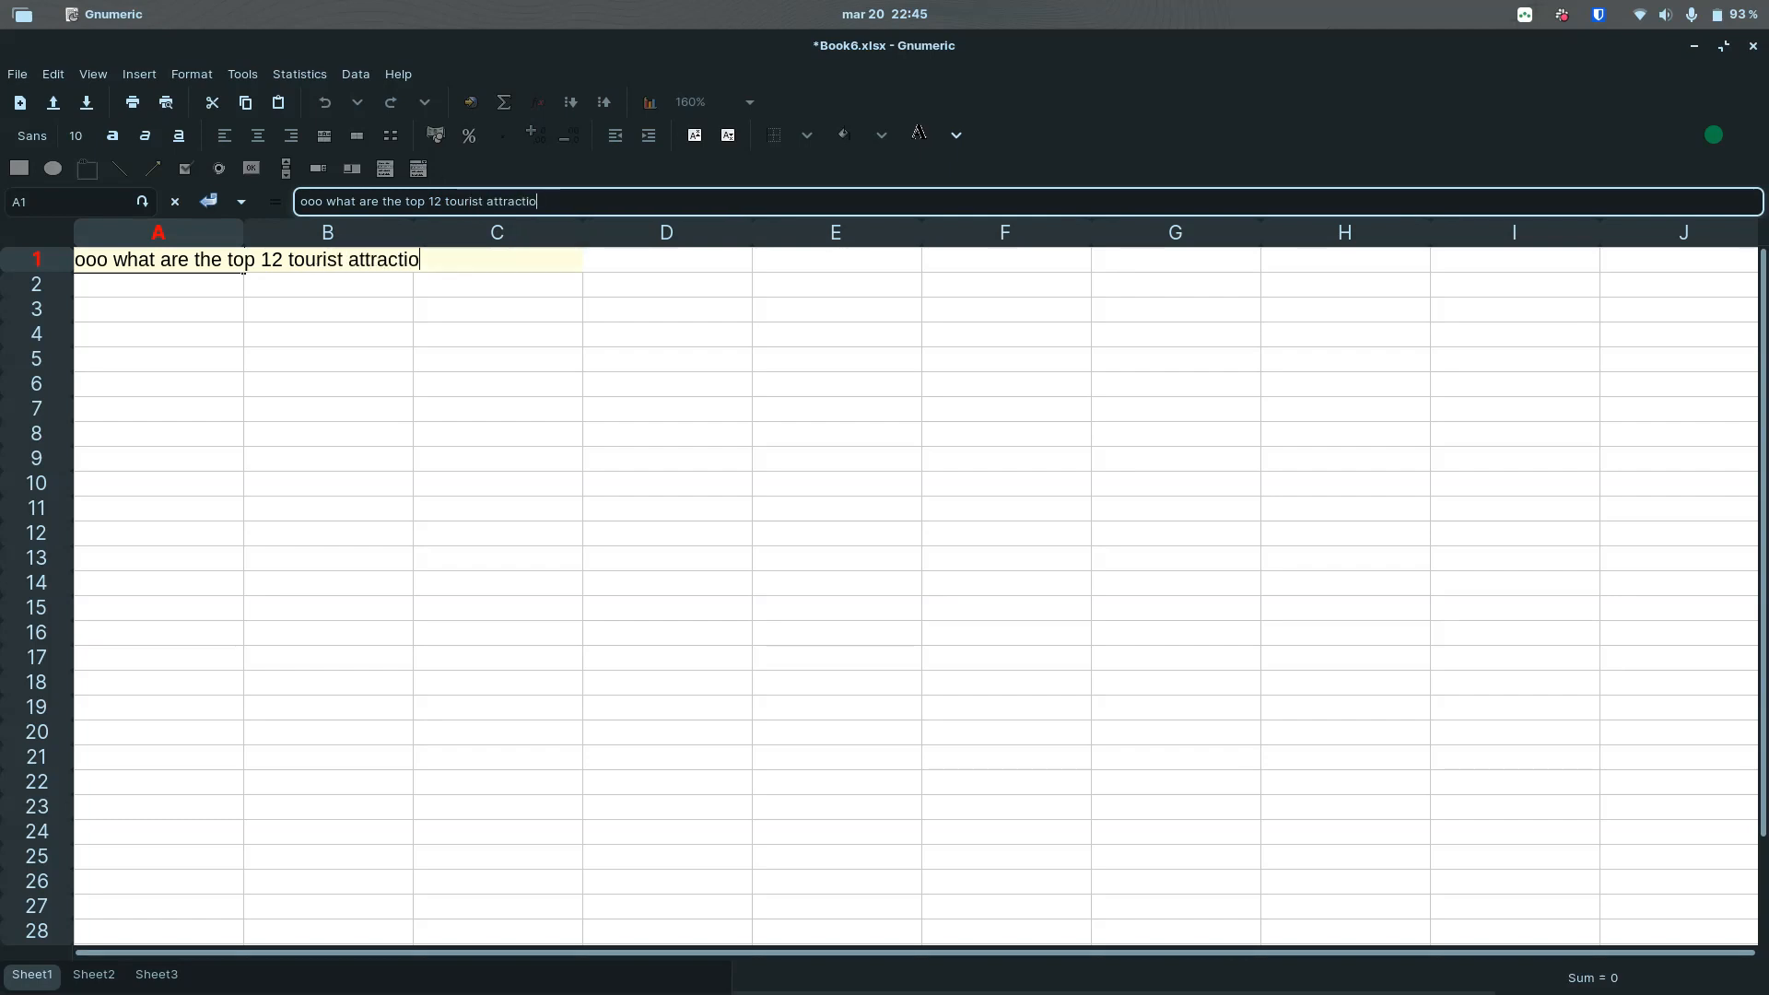
text(ns in Rio de Jnaie)
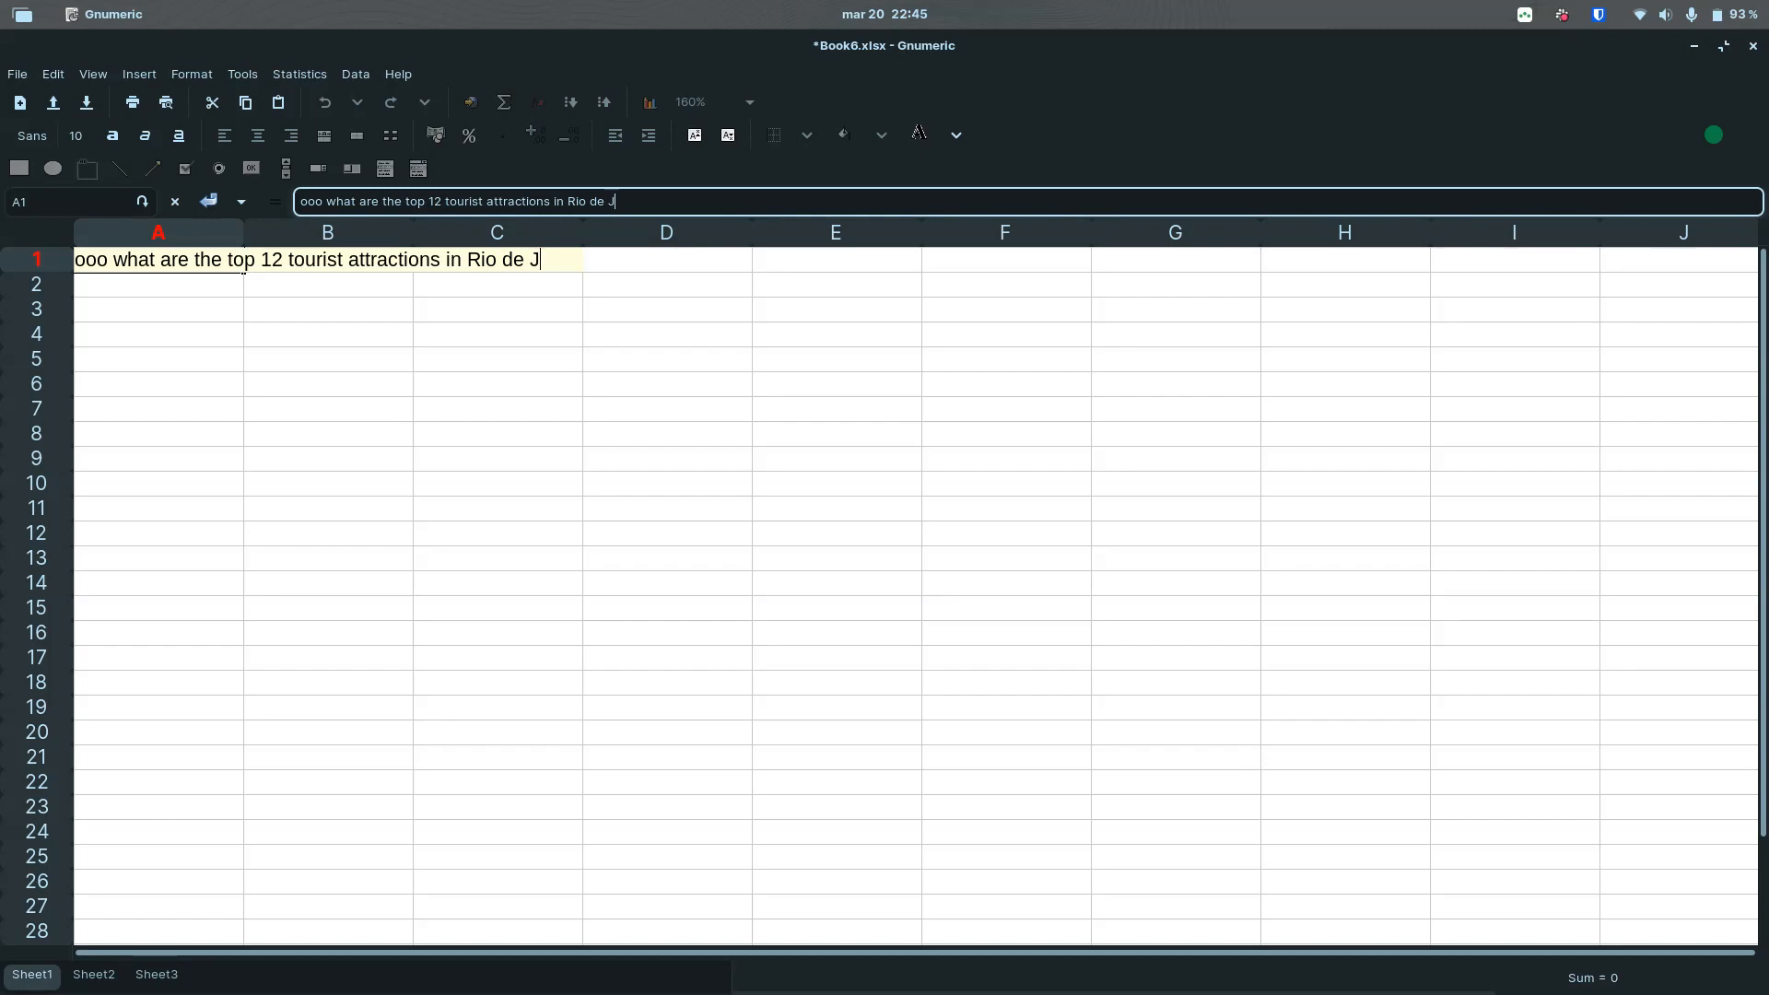
key(BackSpace)
key(BackSpace)
key(BackSpace)
key(BackSpace)
text(aneiro)
click(241, 270)
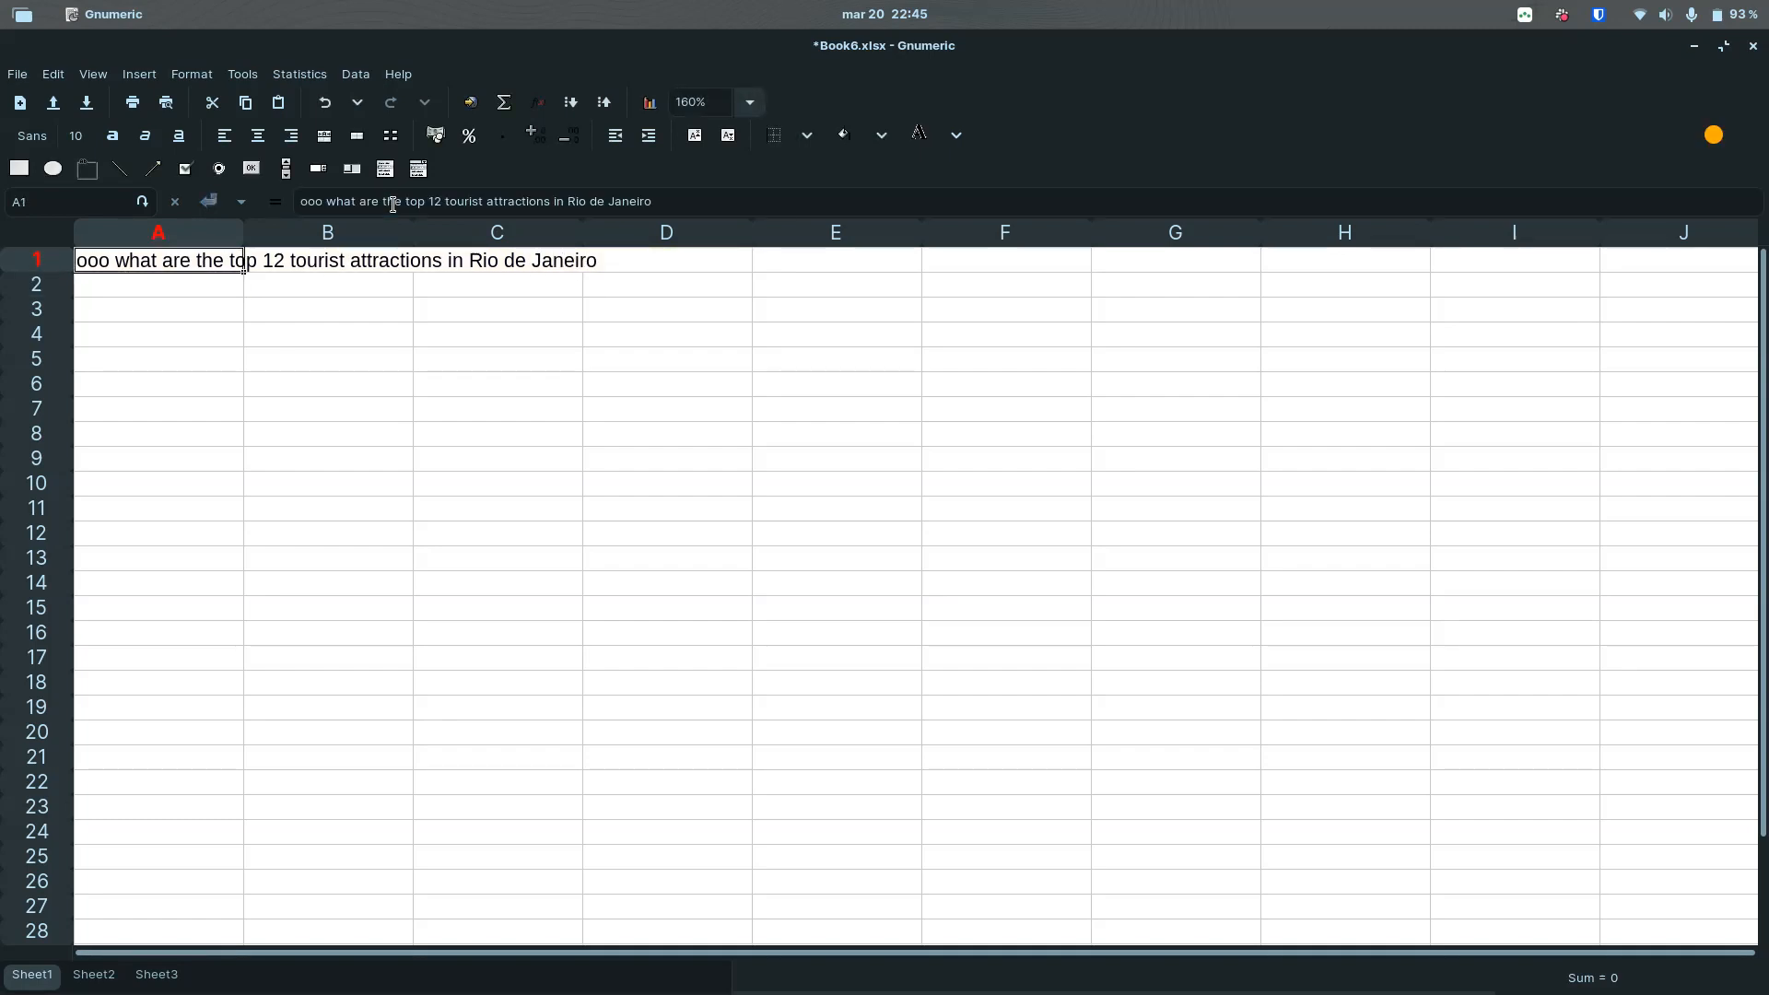
Step: Move the Triplo status dot beside the zoom setting and paste the generated list at cell A5 as separated text without column separators
click(145, 363)
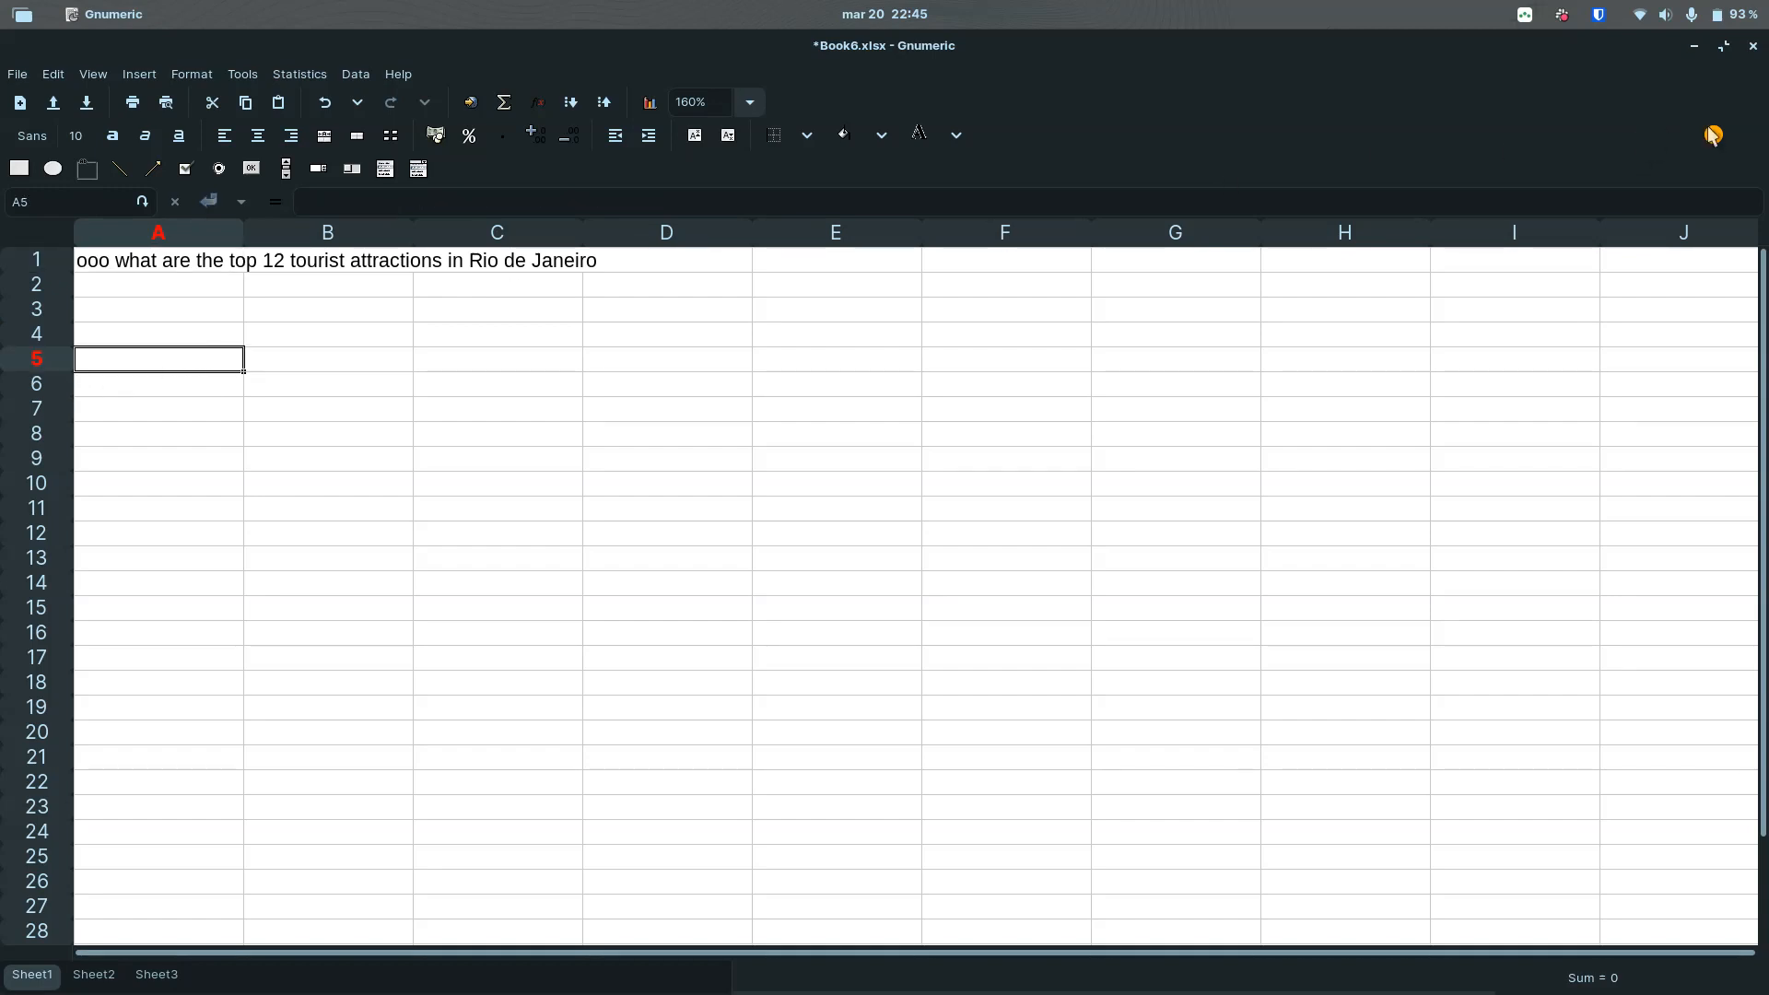
drag(1714, 138, 829, 89)
click(156, 359)
key(ctrl+v)
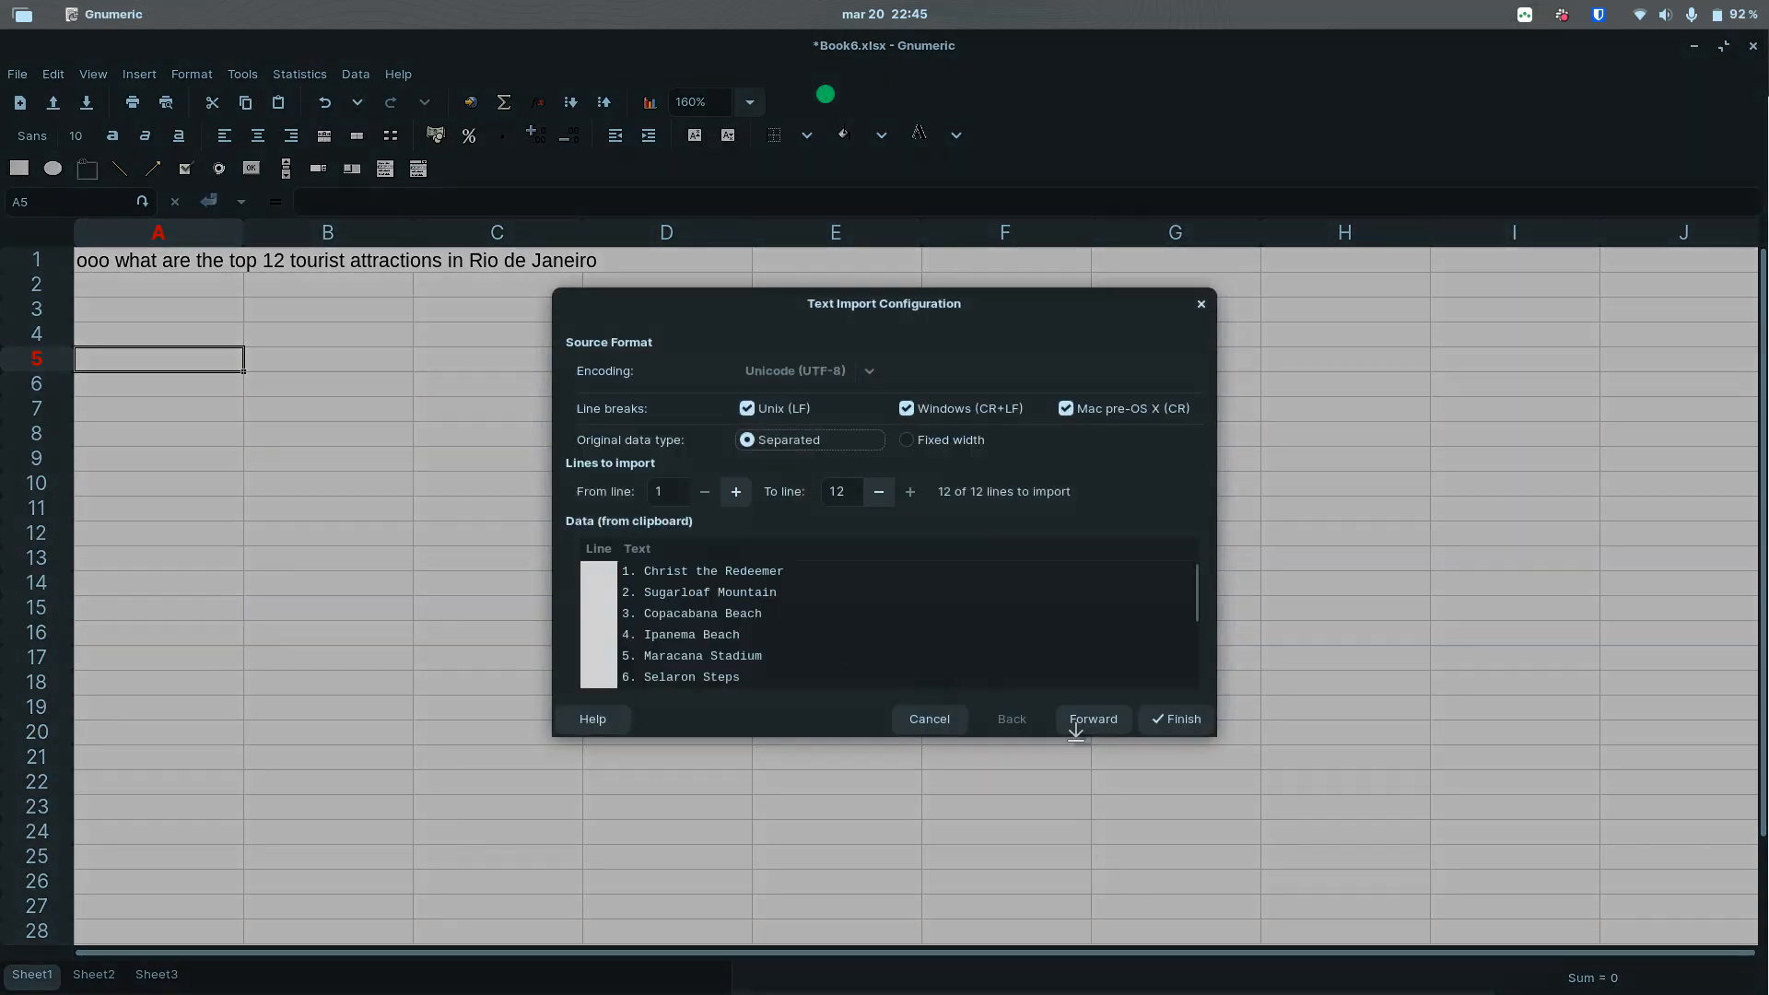
click(603, 365)
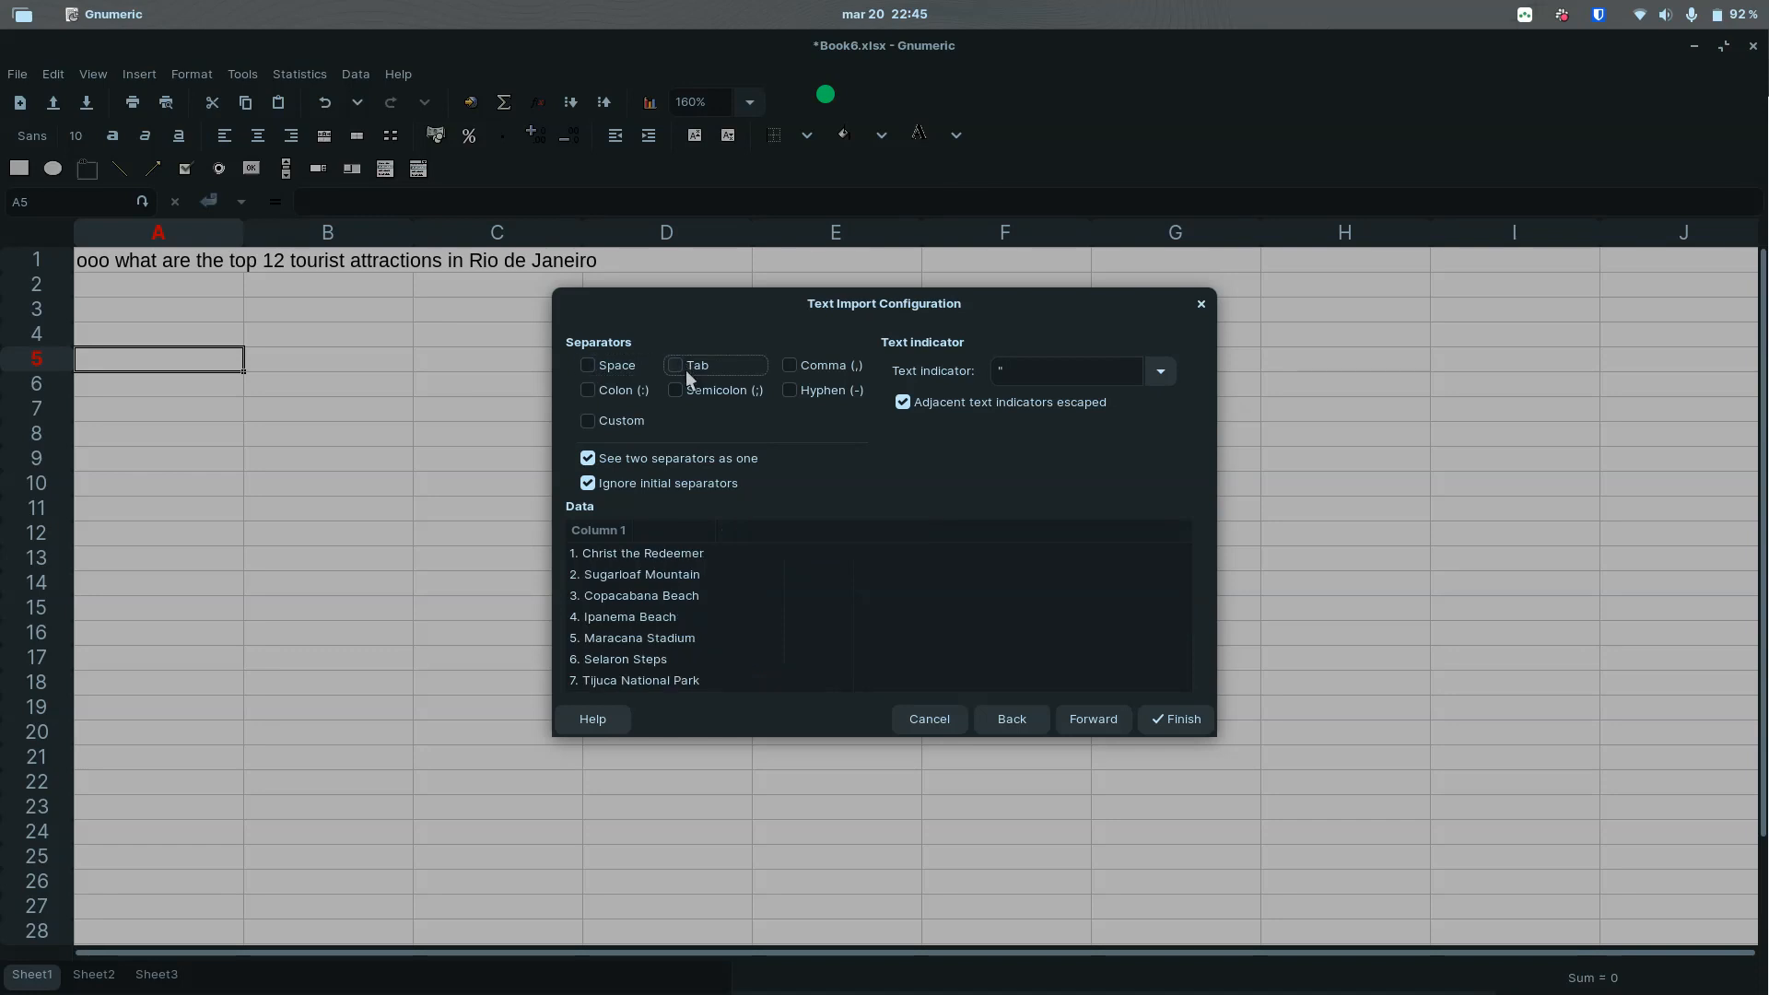
click(1171, 719)
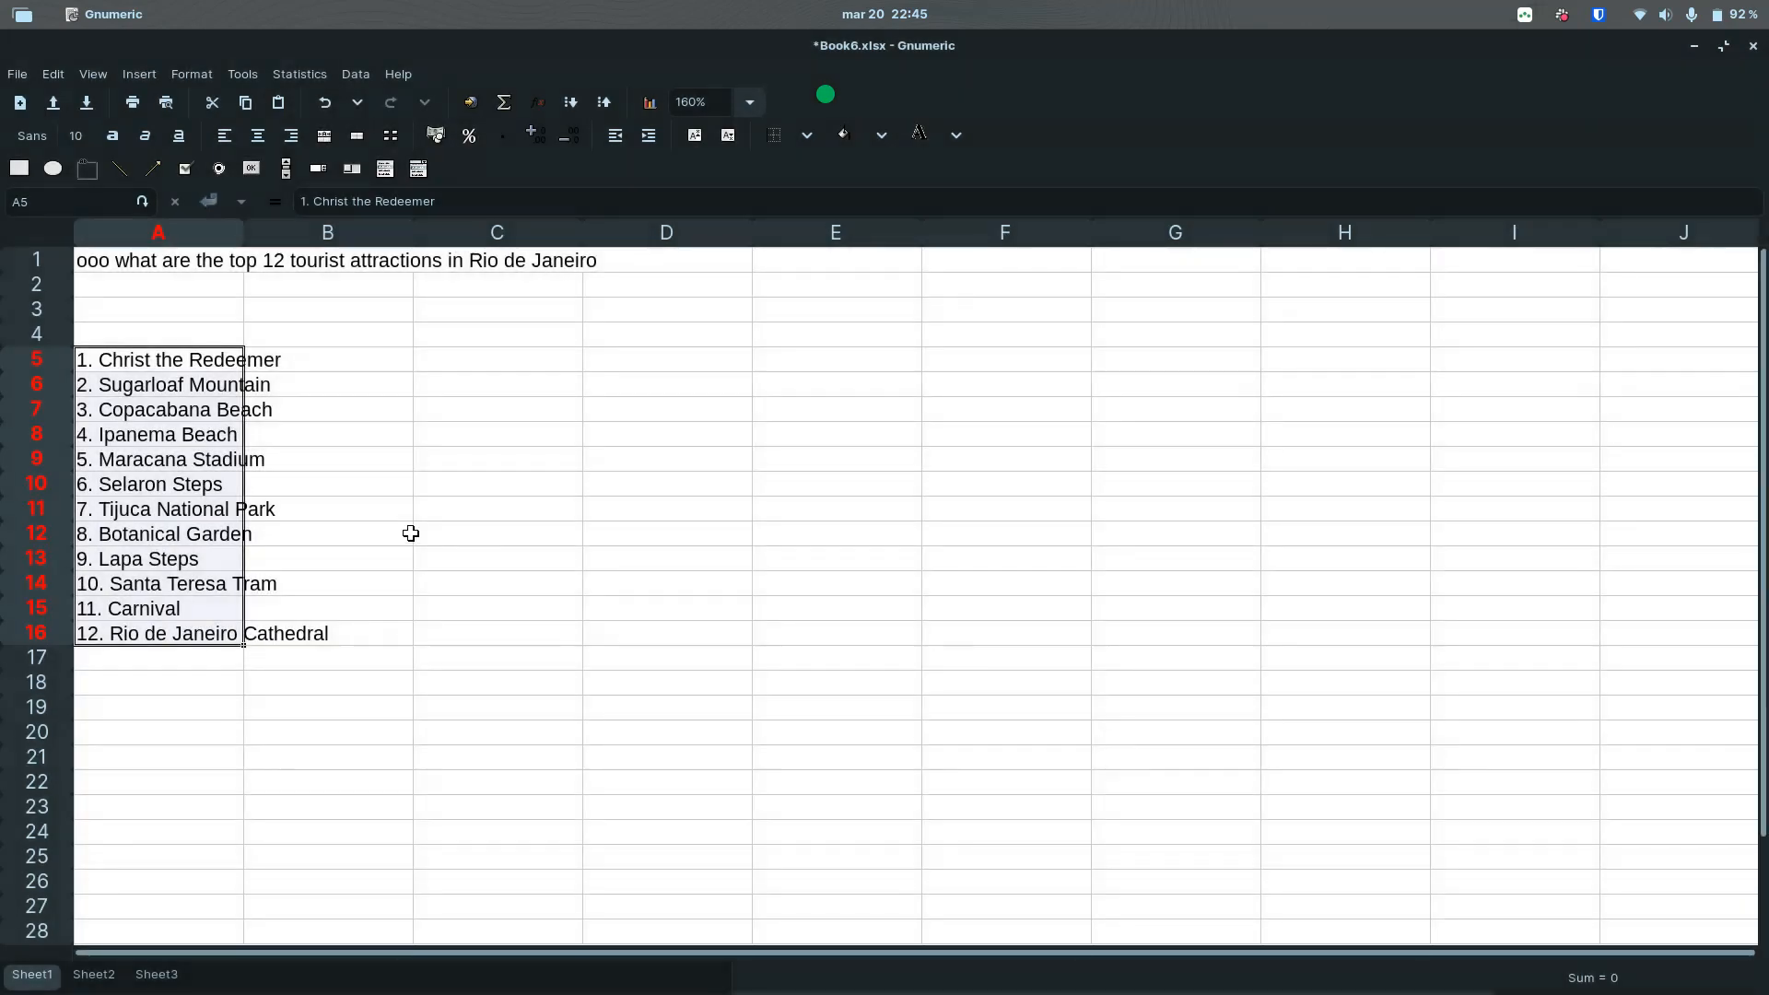
Step: Append "while travelling with kids" to the prompt in cell A1 and copy the full prompt for Triplo
click(153, 632)
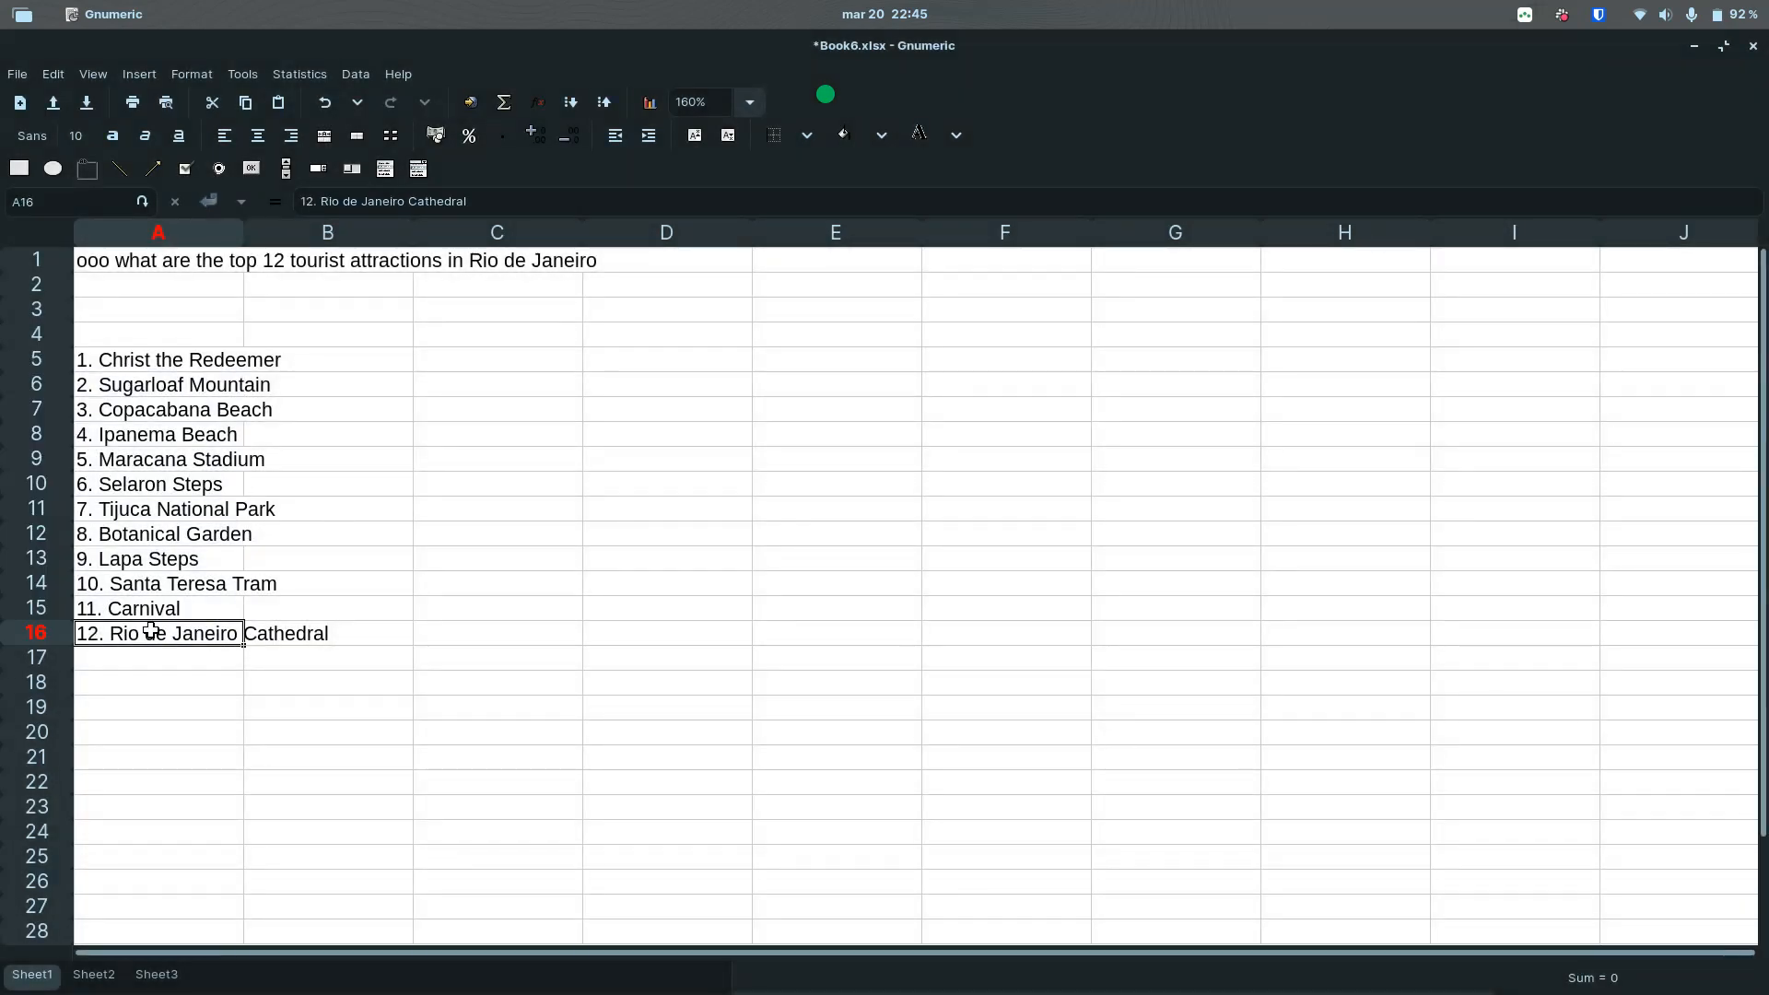
click(114, 257)
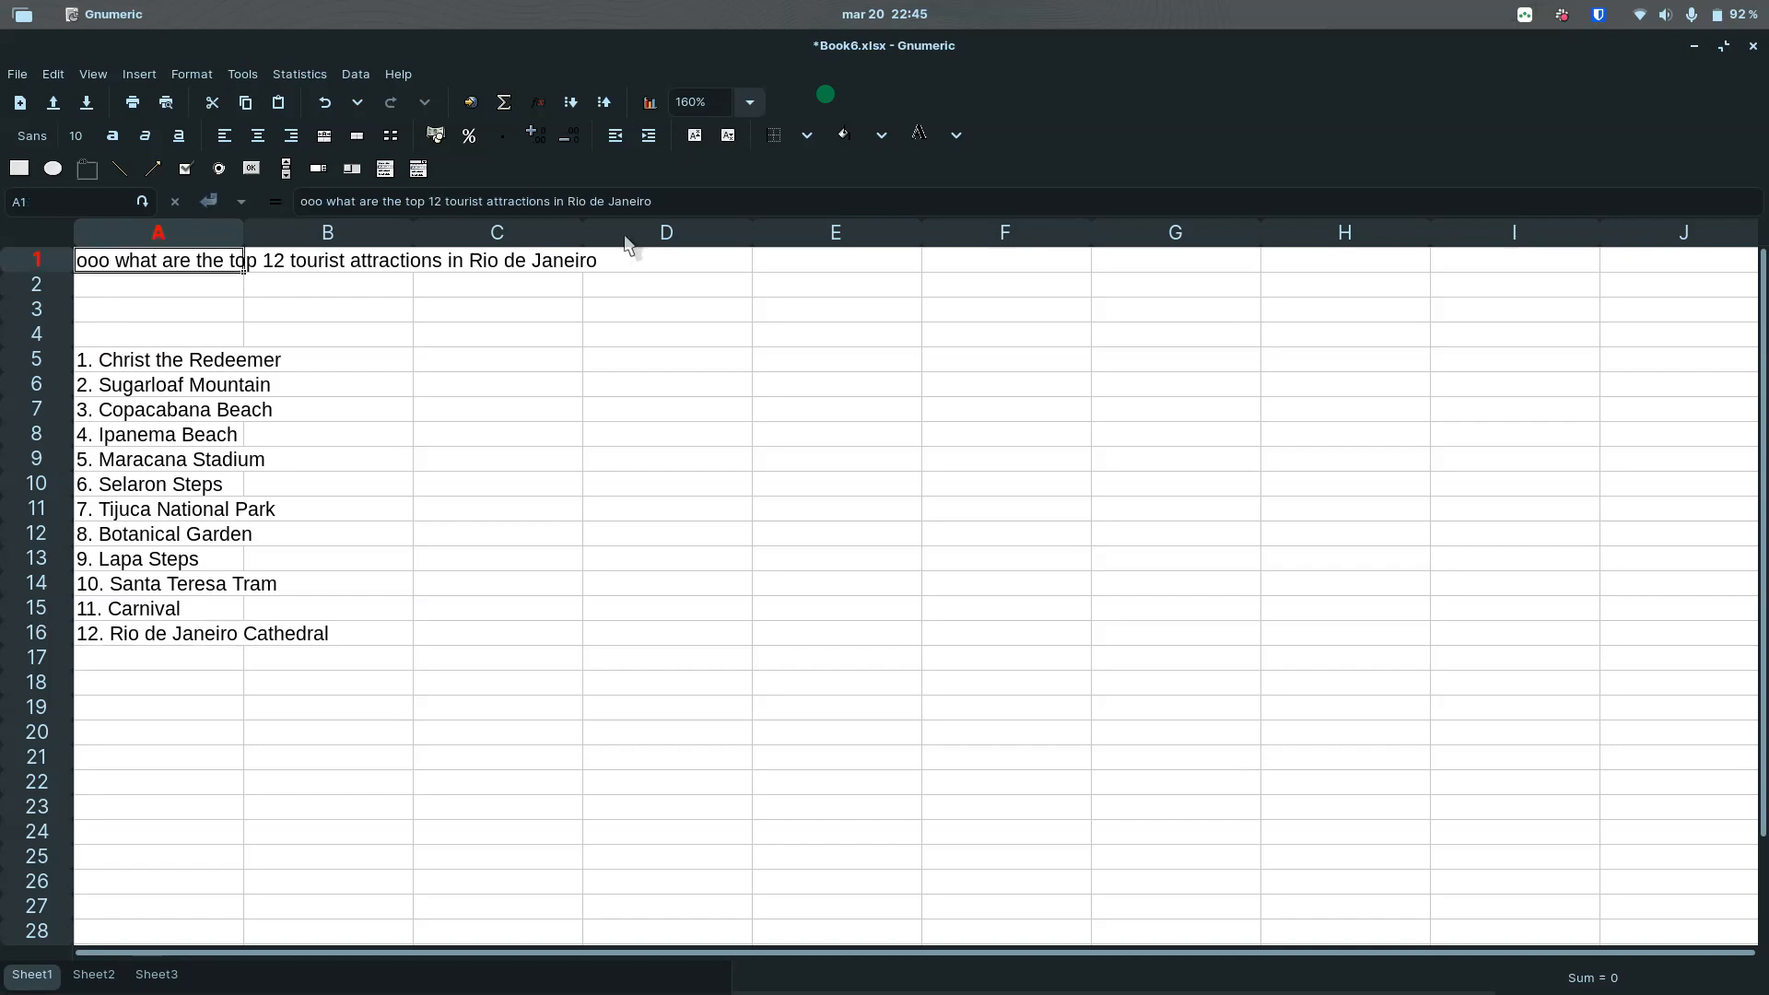
click(679, 196)
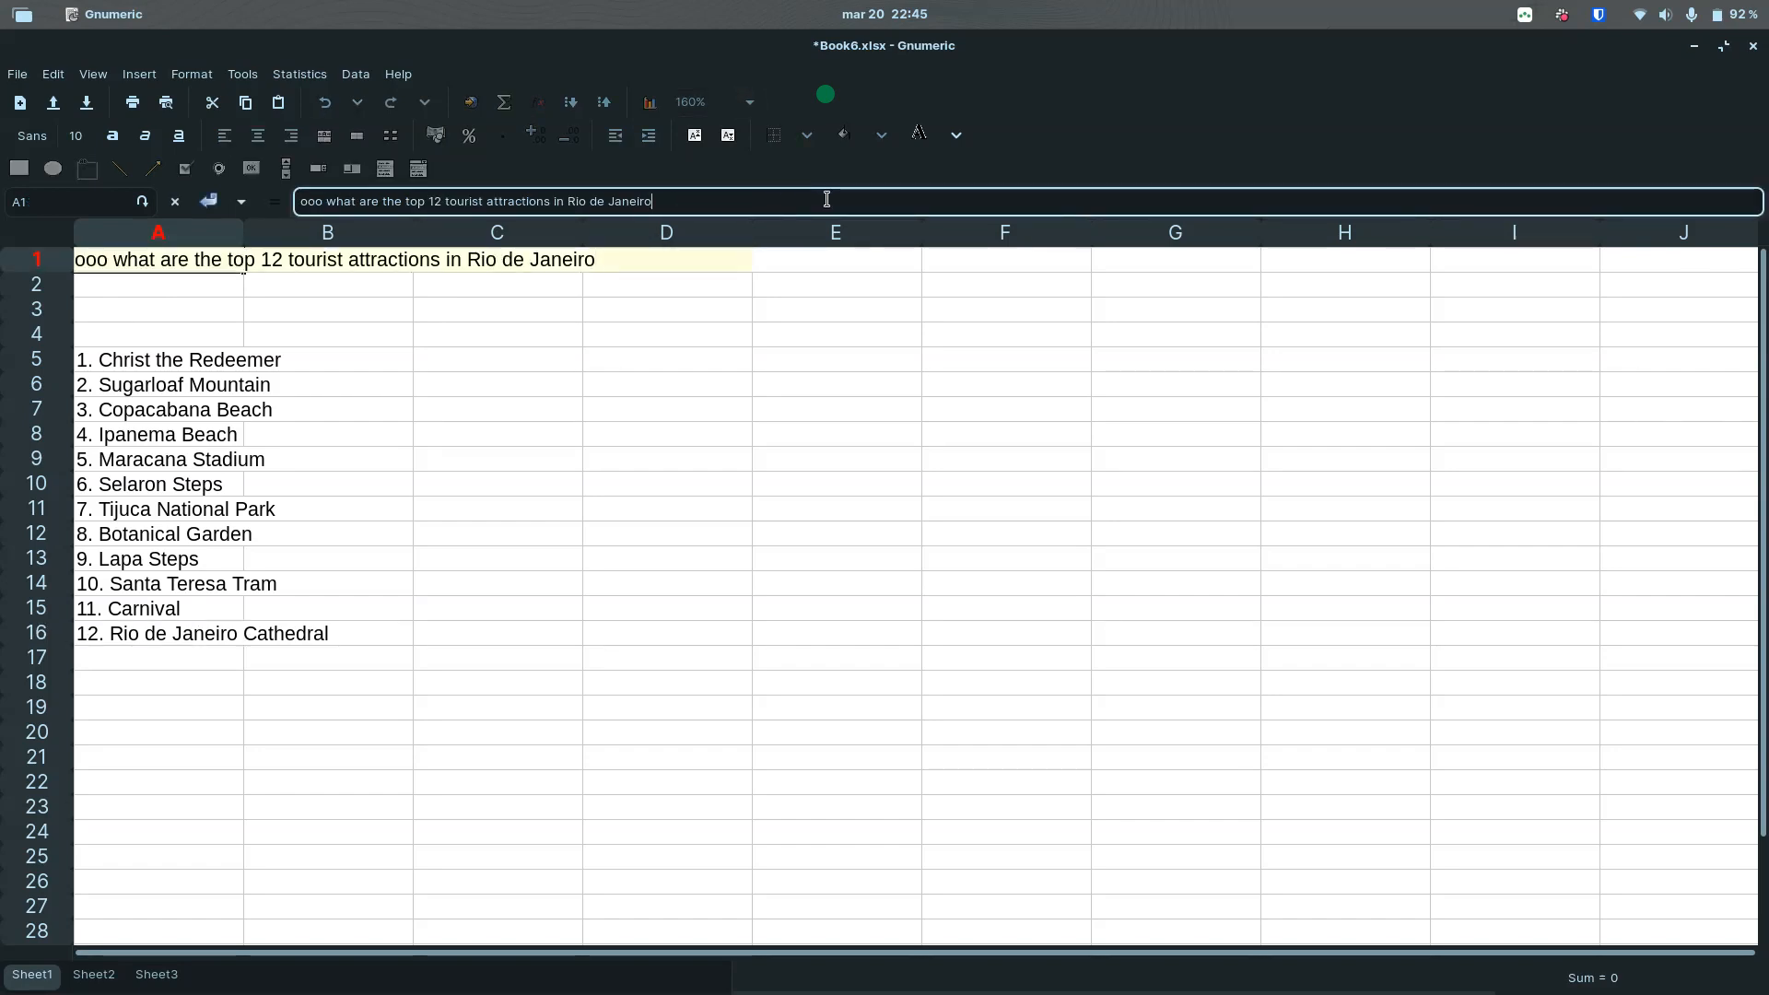
text(t)
key(BackSpace)
text(while tra)
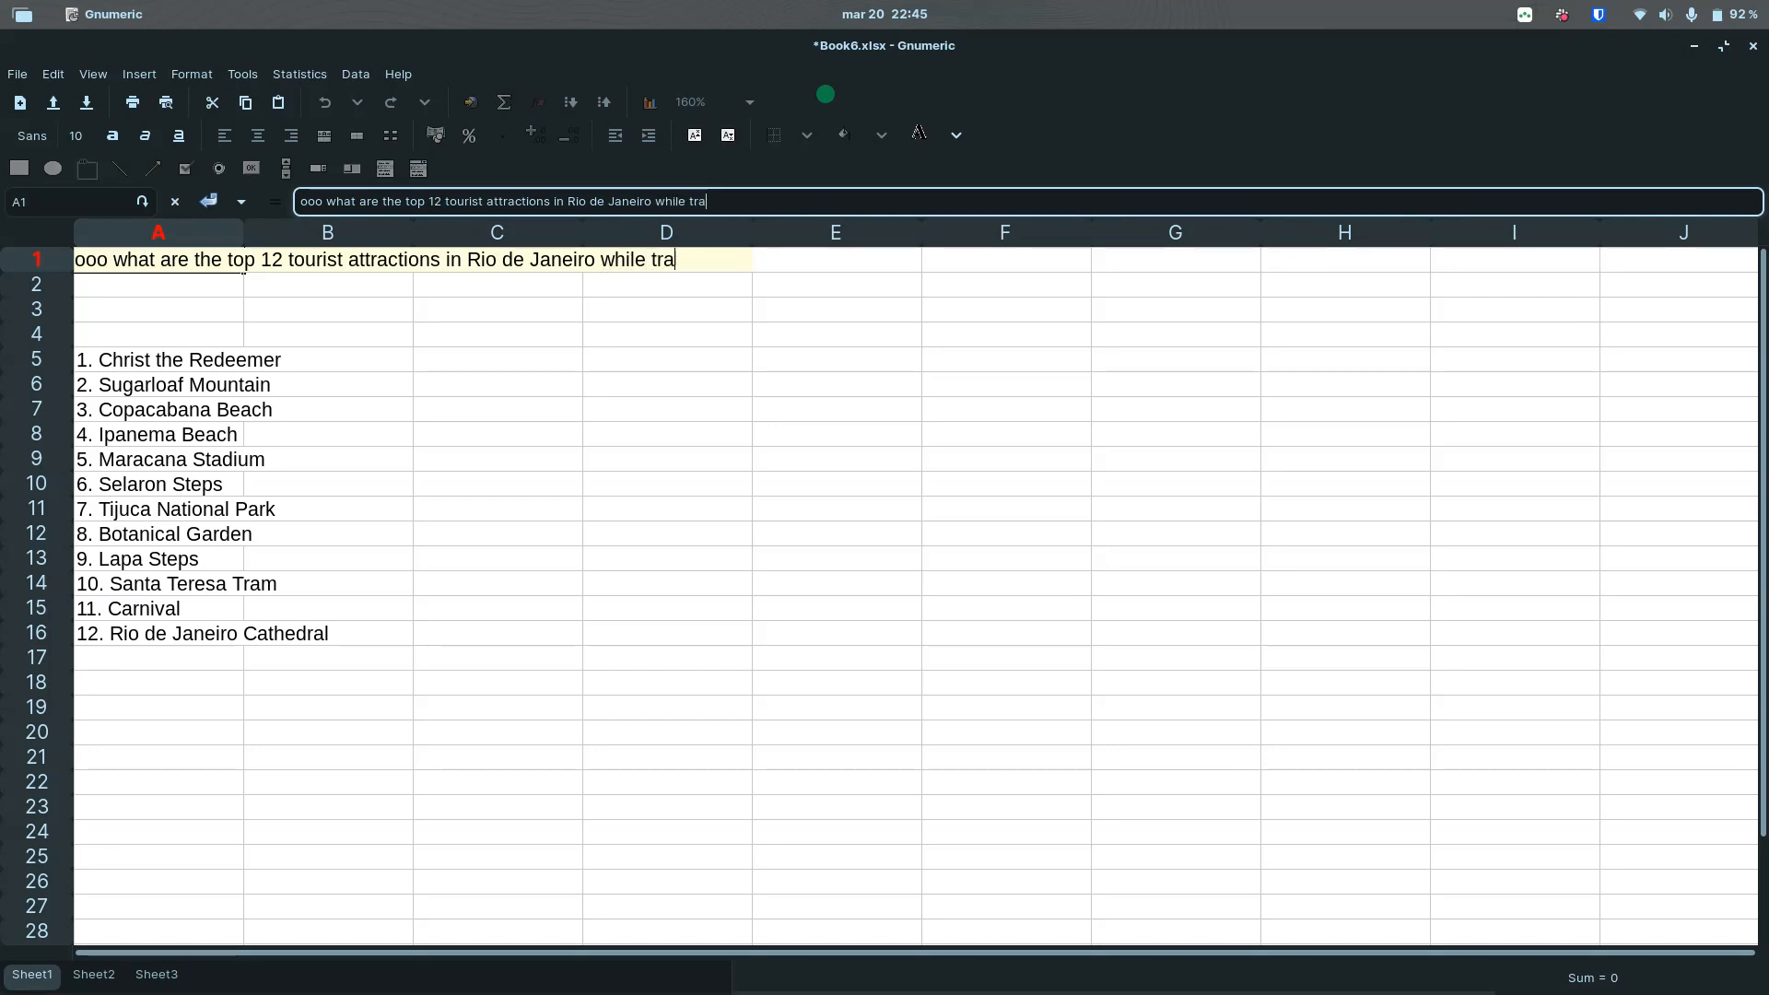
text(velling with kids)
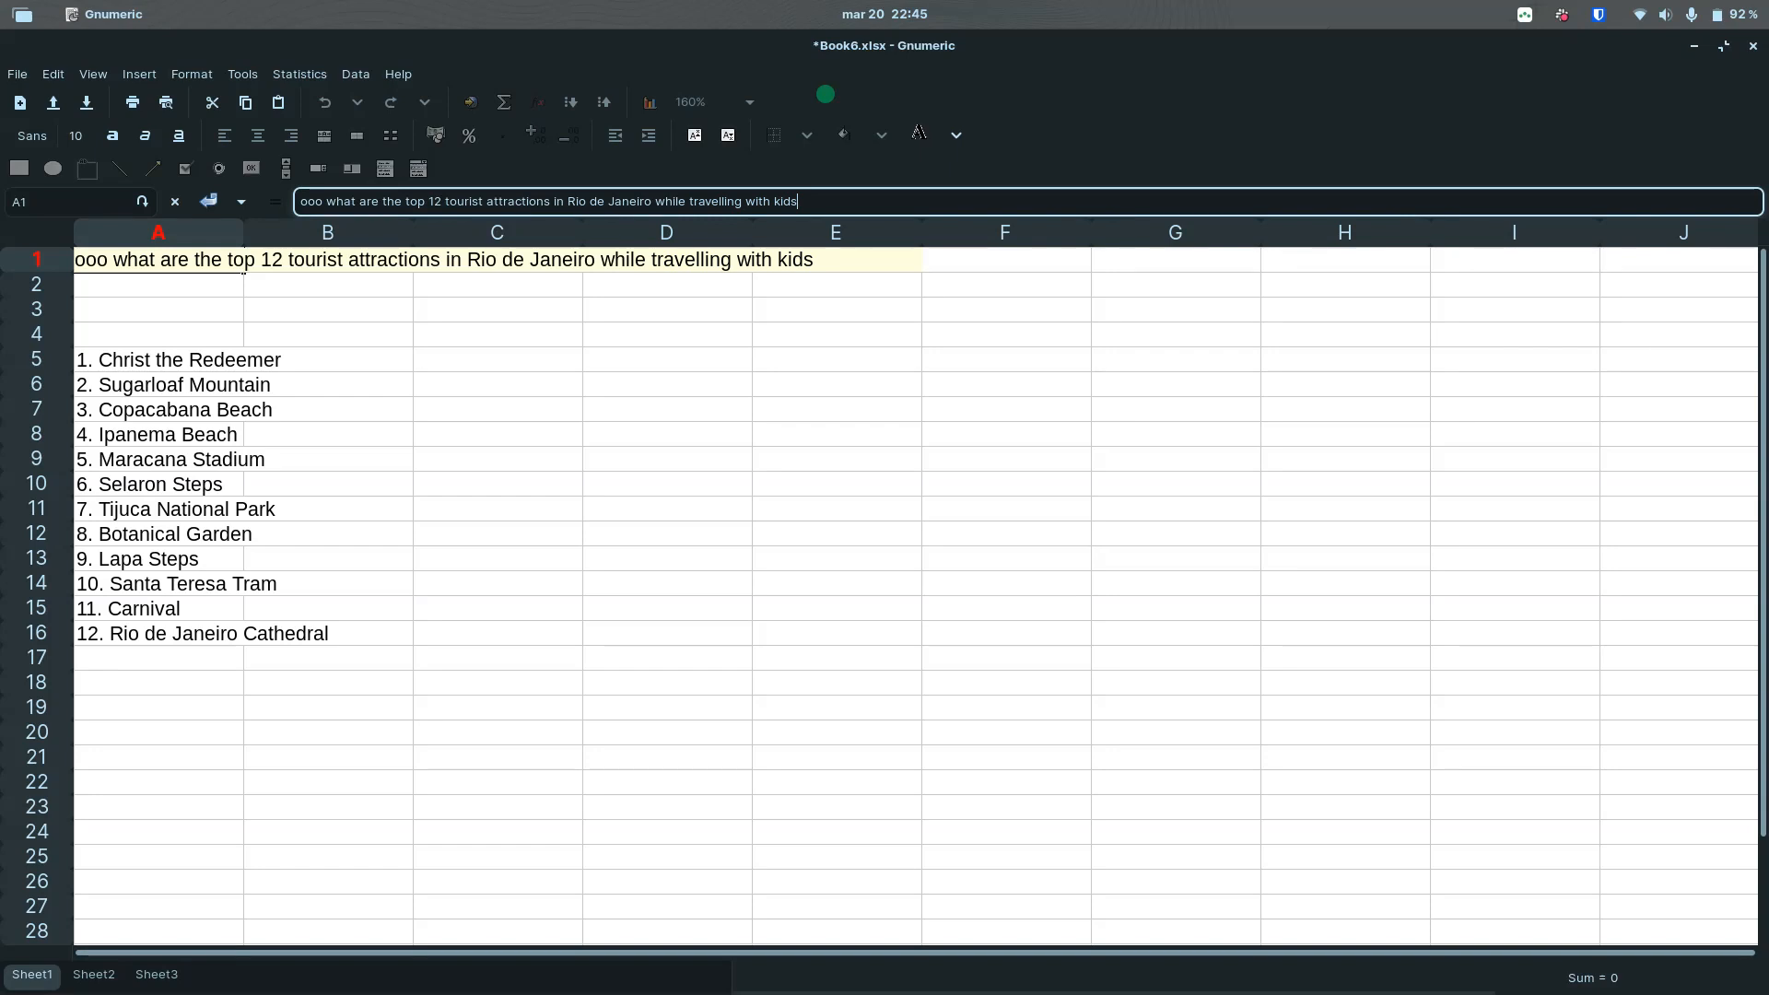
key(ctrl+a)
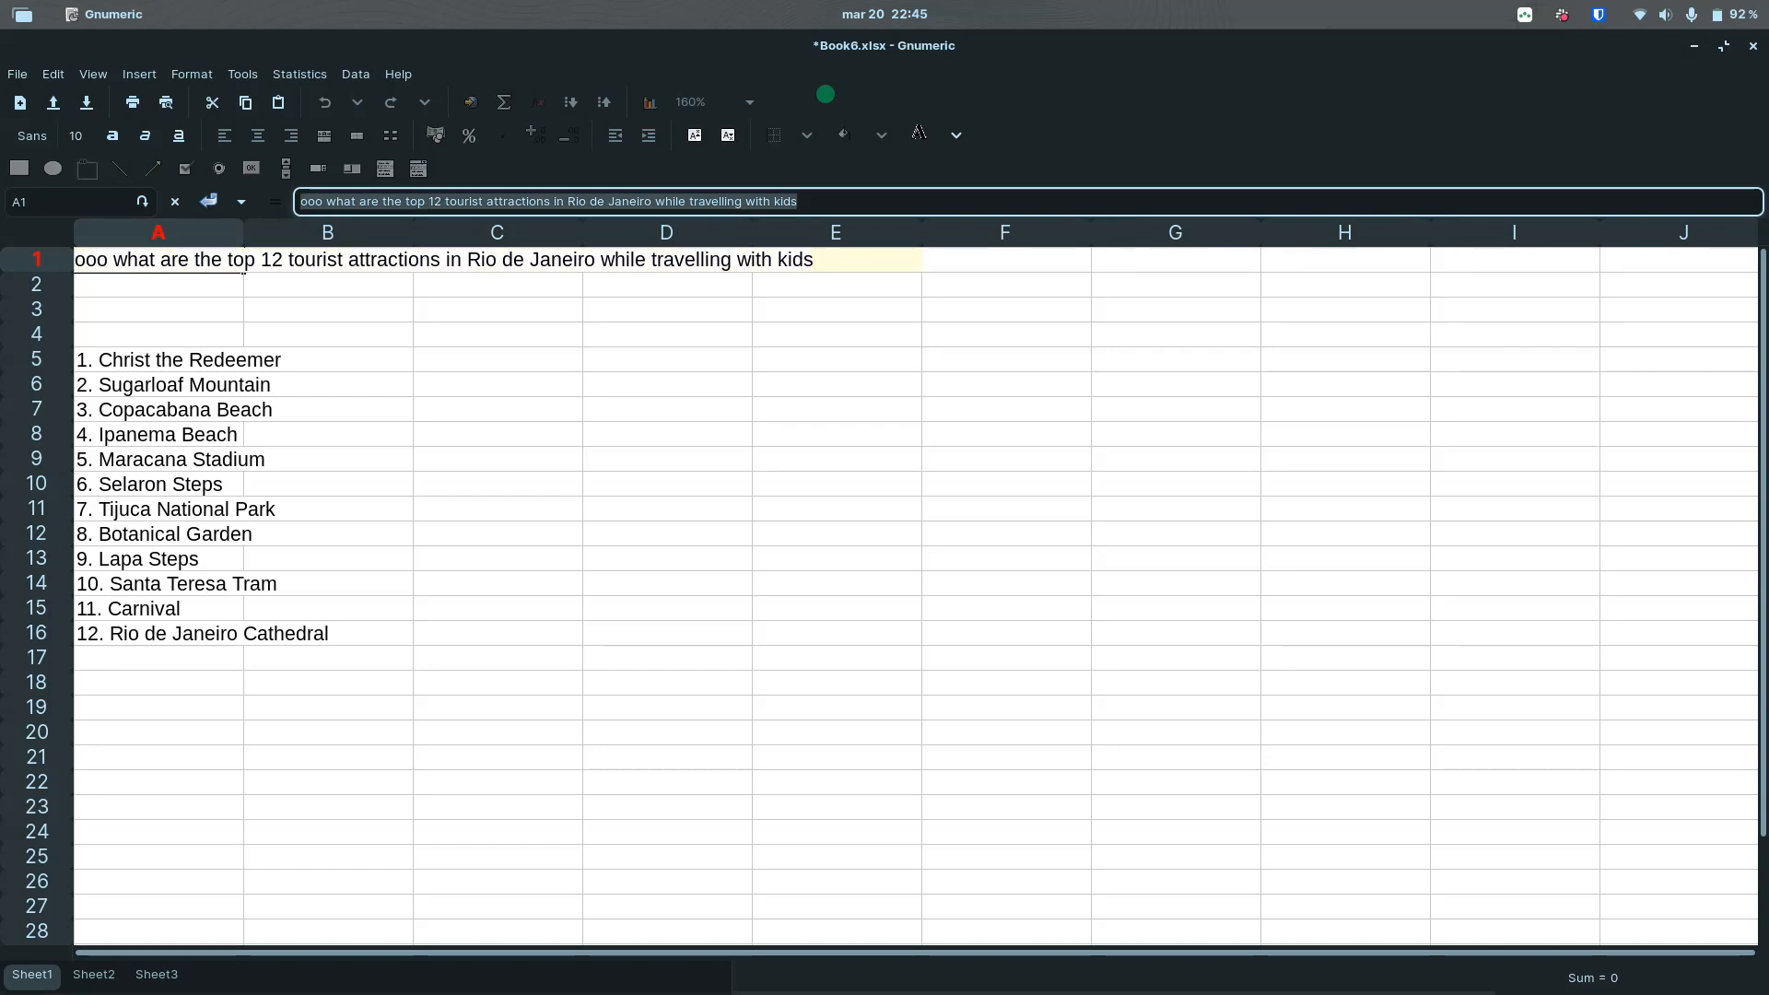
key(Right)
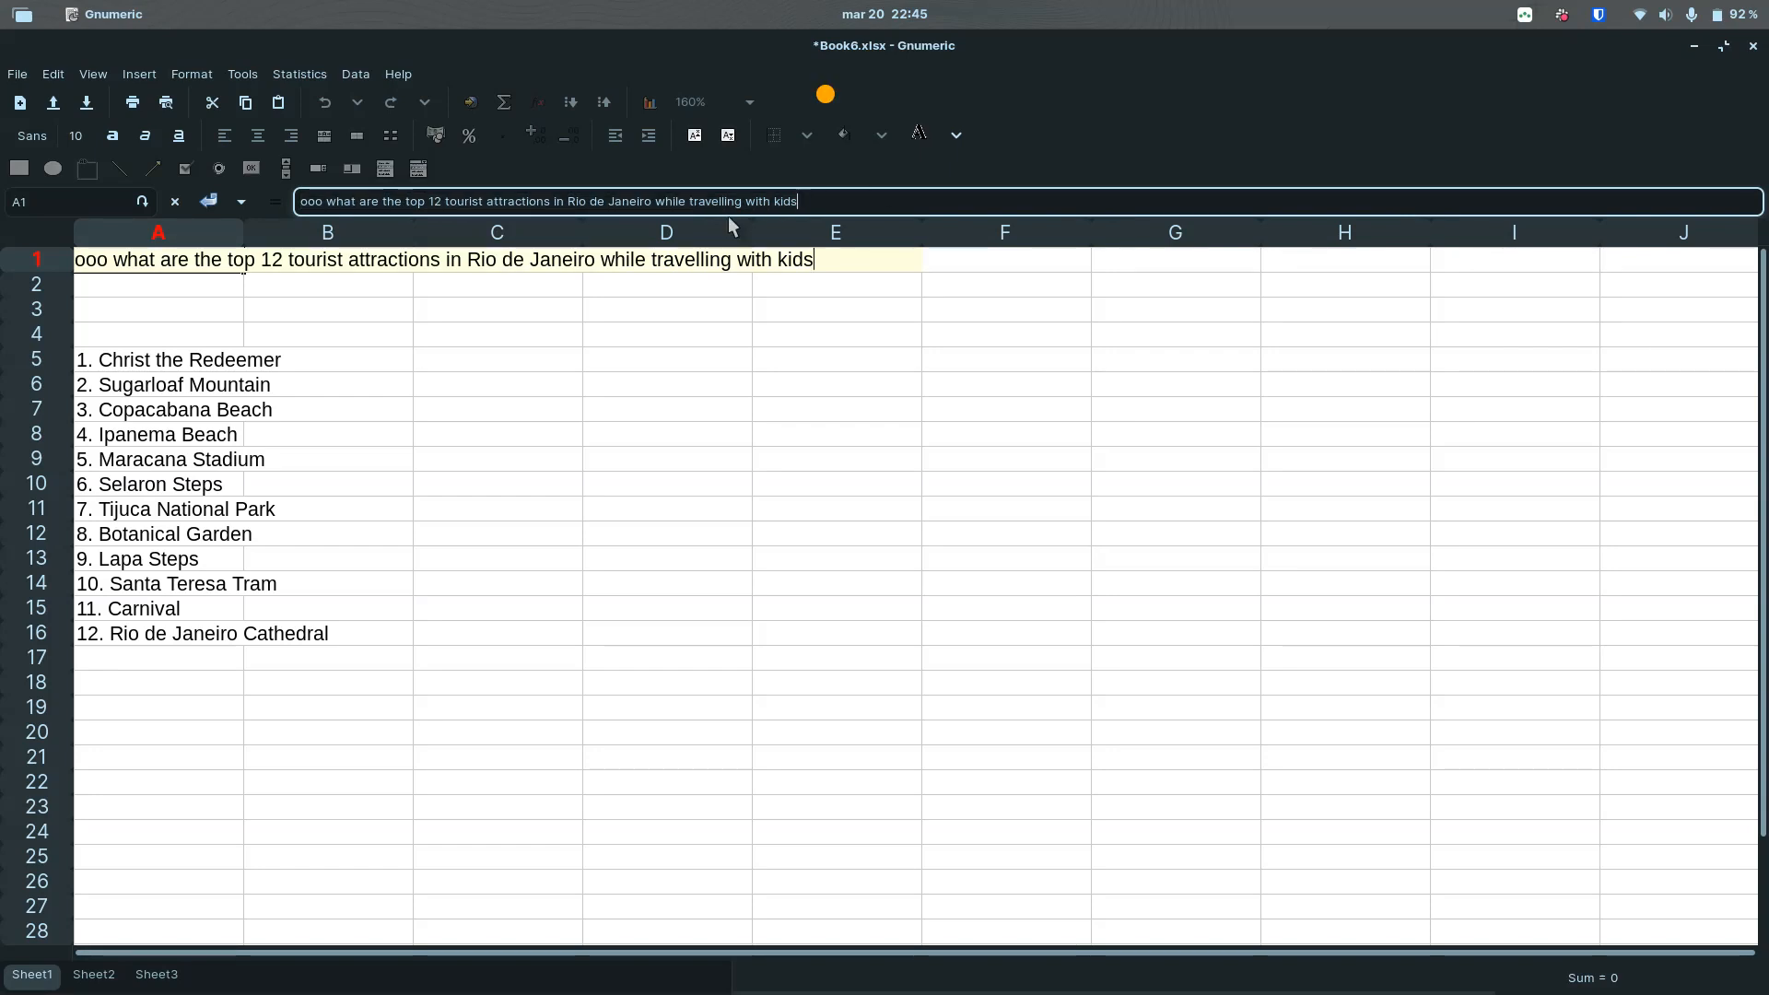
key(Return)
Step: Replace the list starting at cell A5 with the newly generated clipboard text, imported as a single column
click(140, 356)
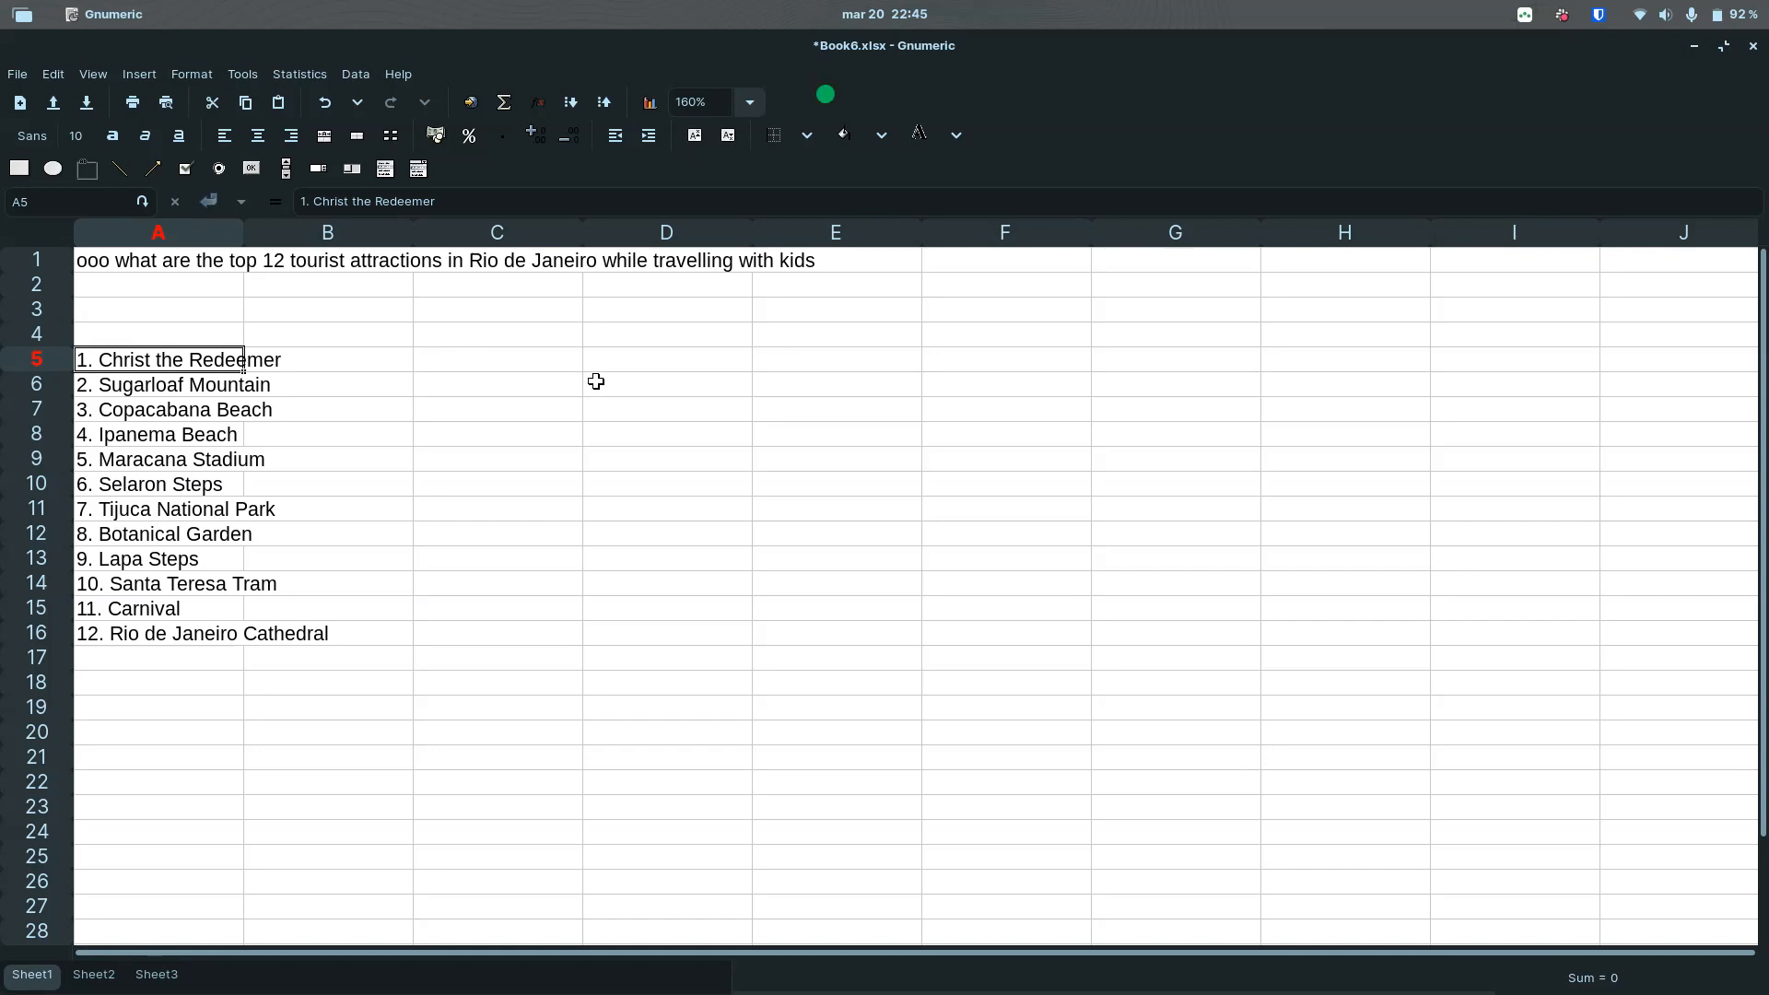
key(ctrl+v)
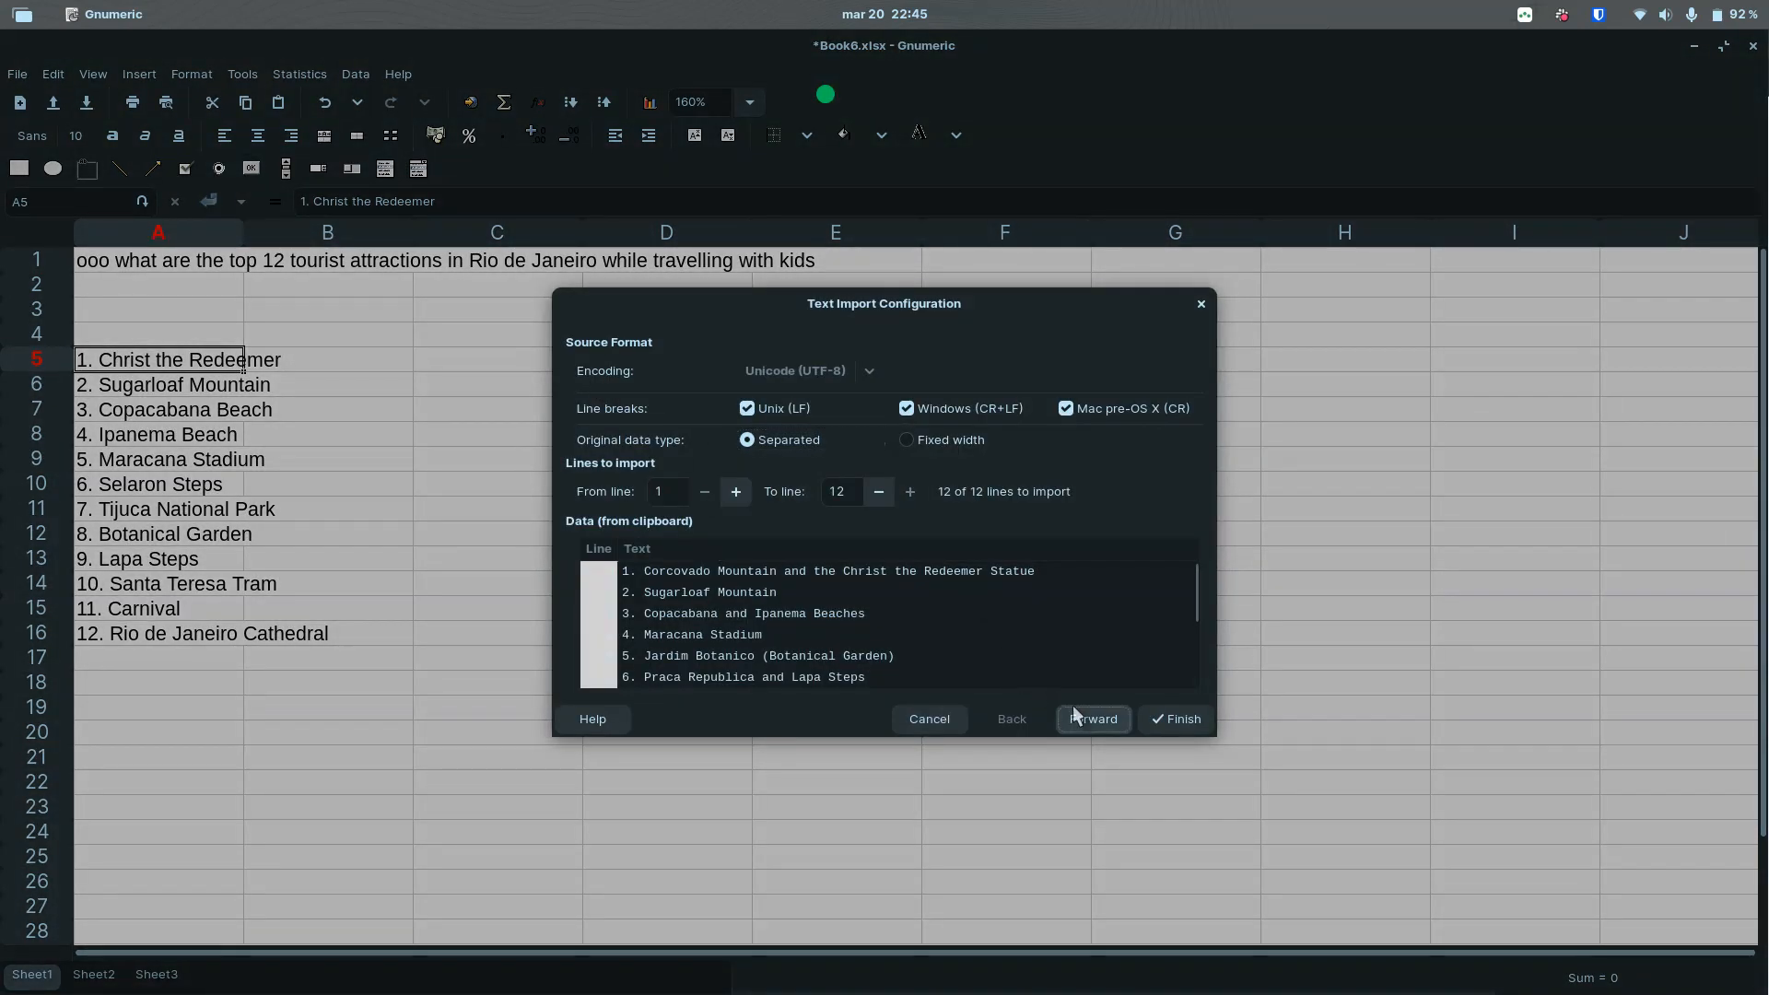
click(1075, 718)
click(612, 366)
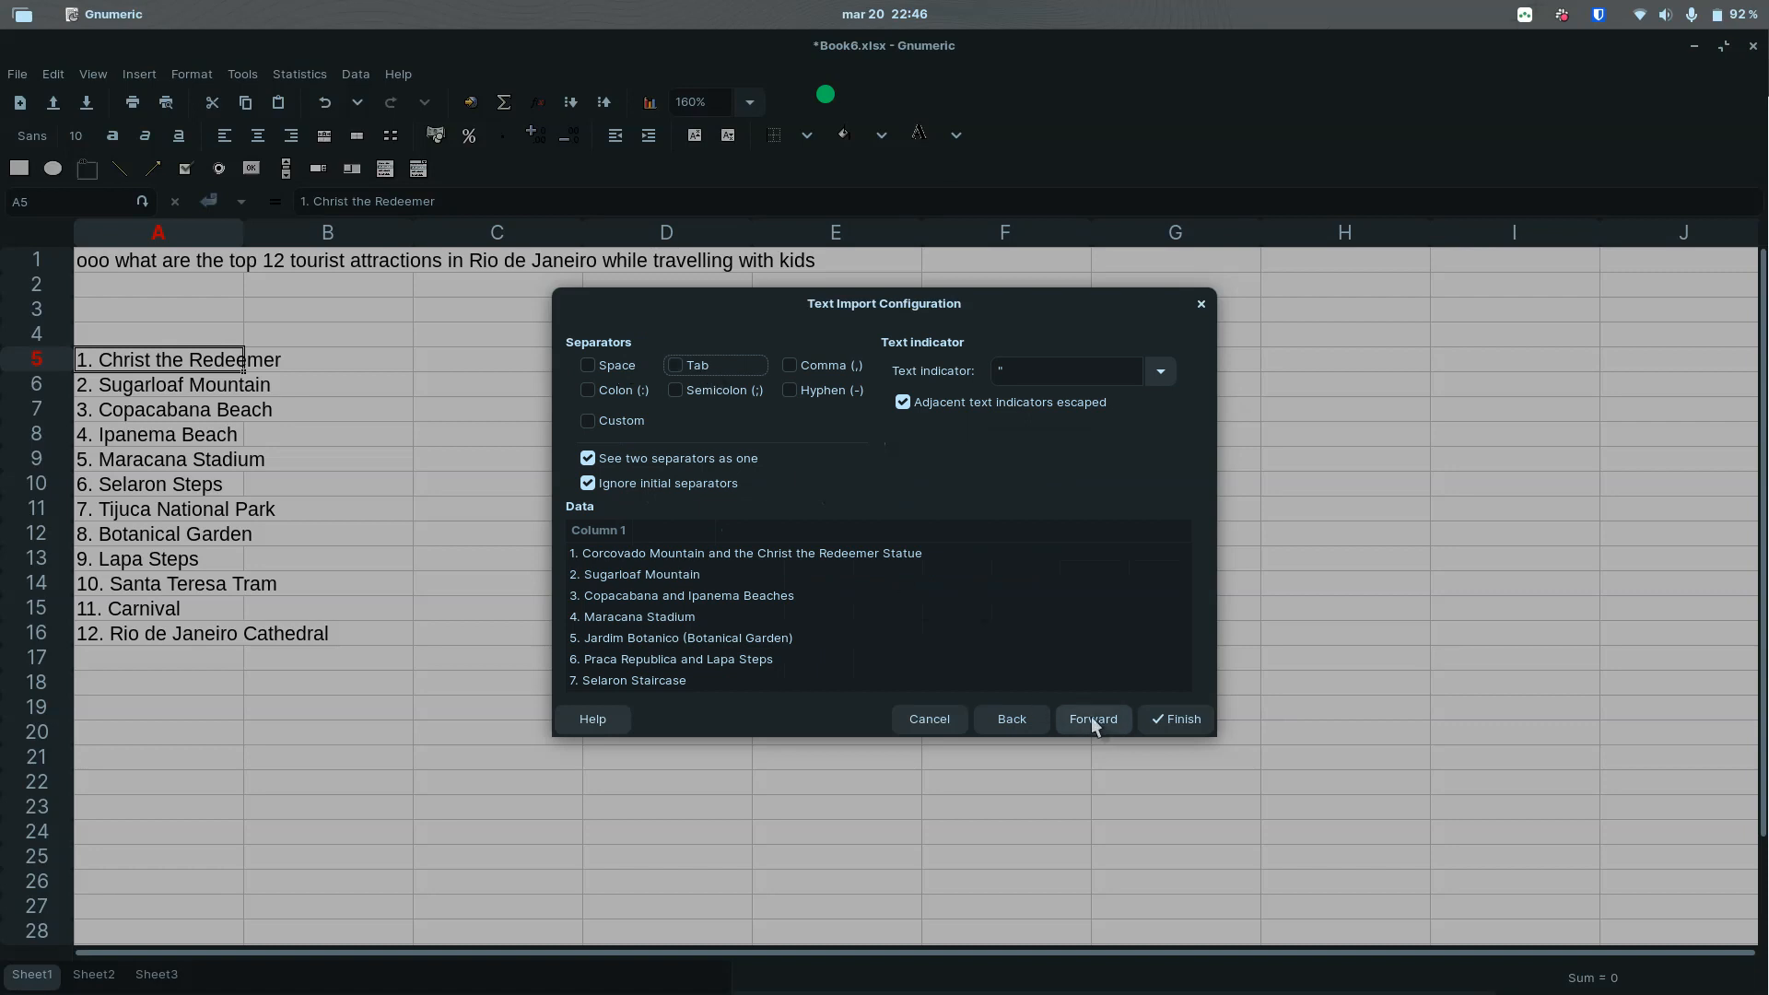
click(1174, 716)
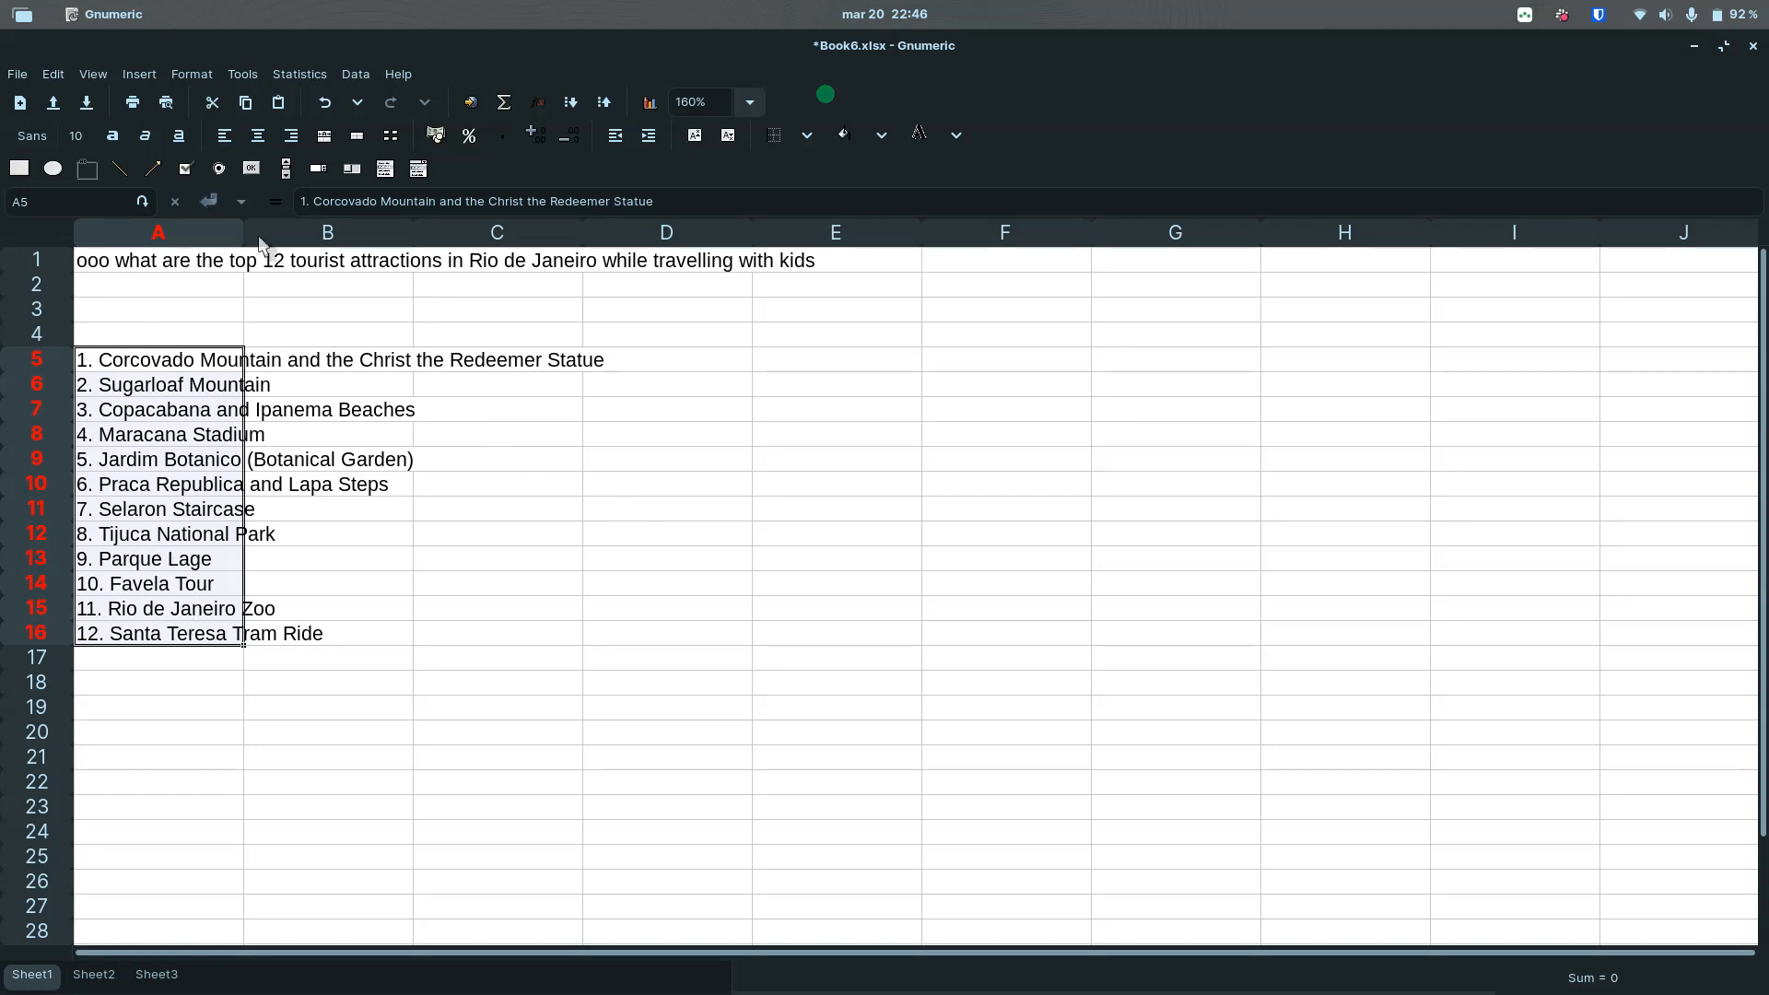
Step: Extend the prompt in cell A1 with ". Also tell me what are the categories, times to visit and addresses."
click(108, 261)
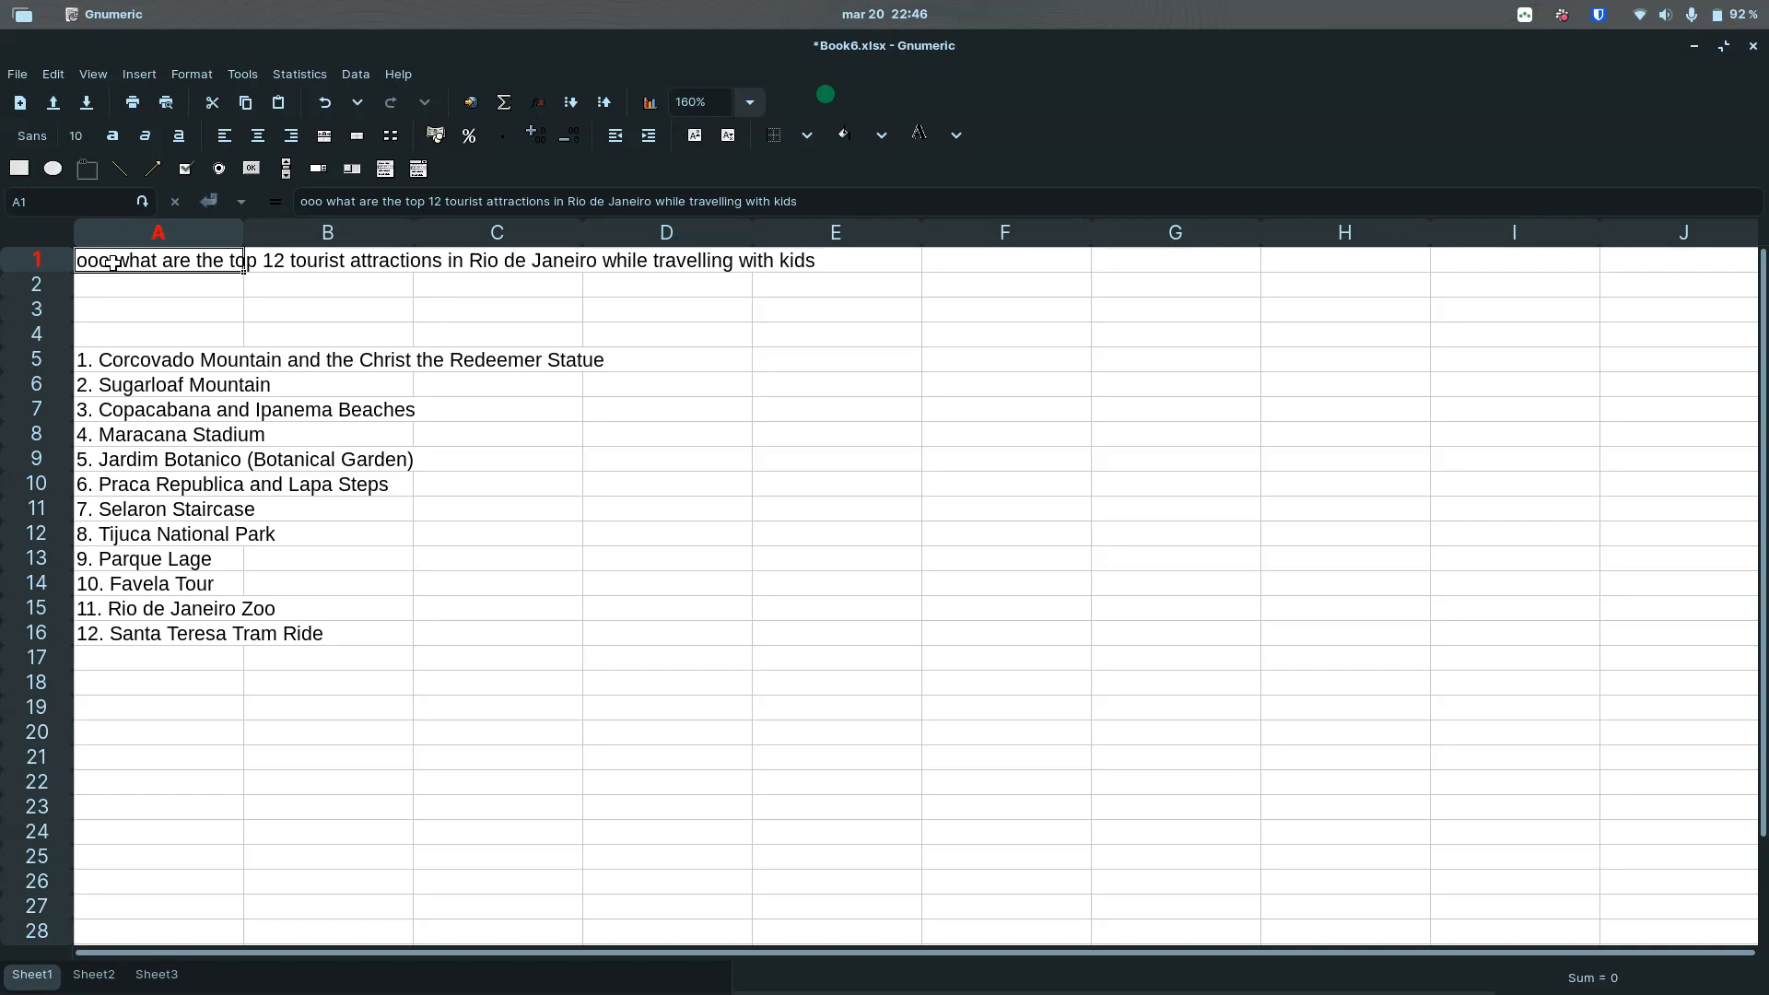
click(875, 201)
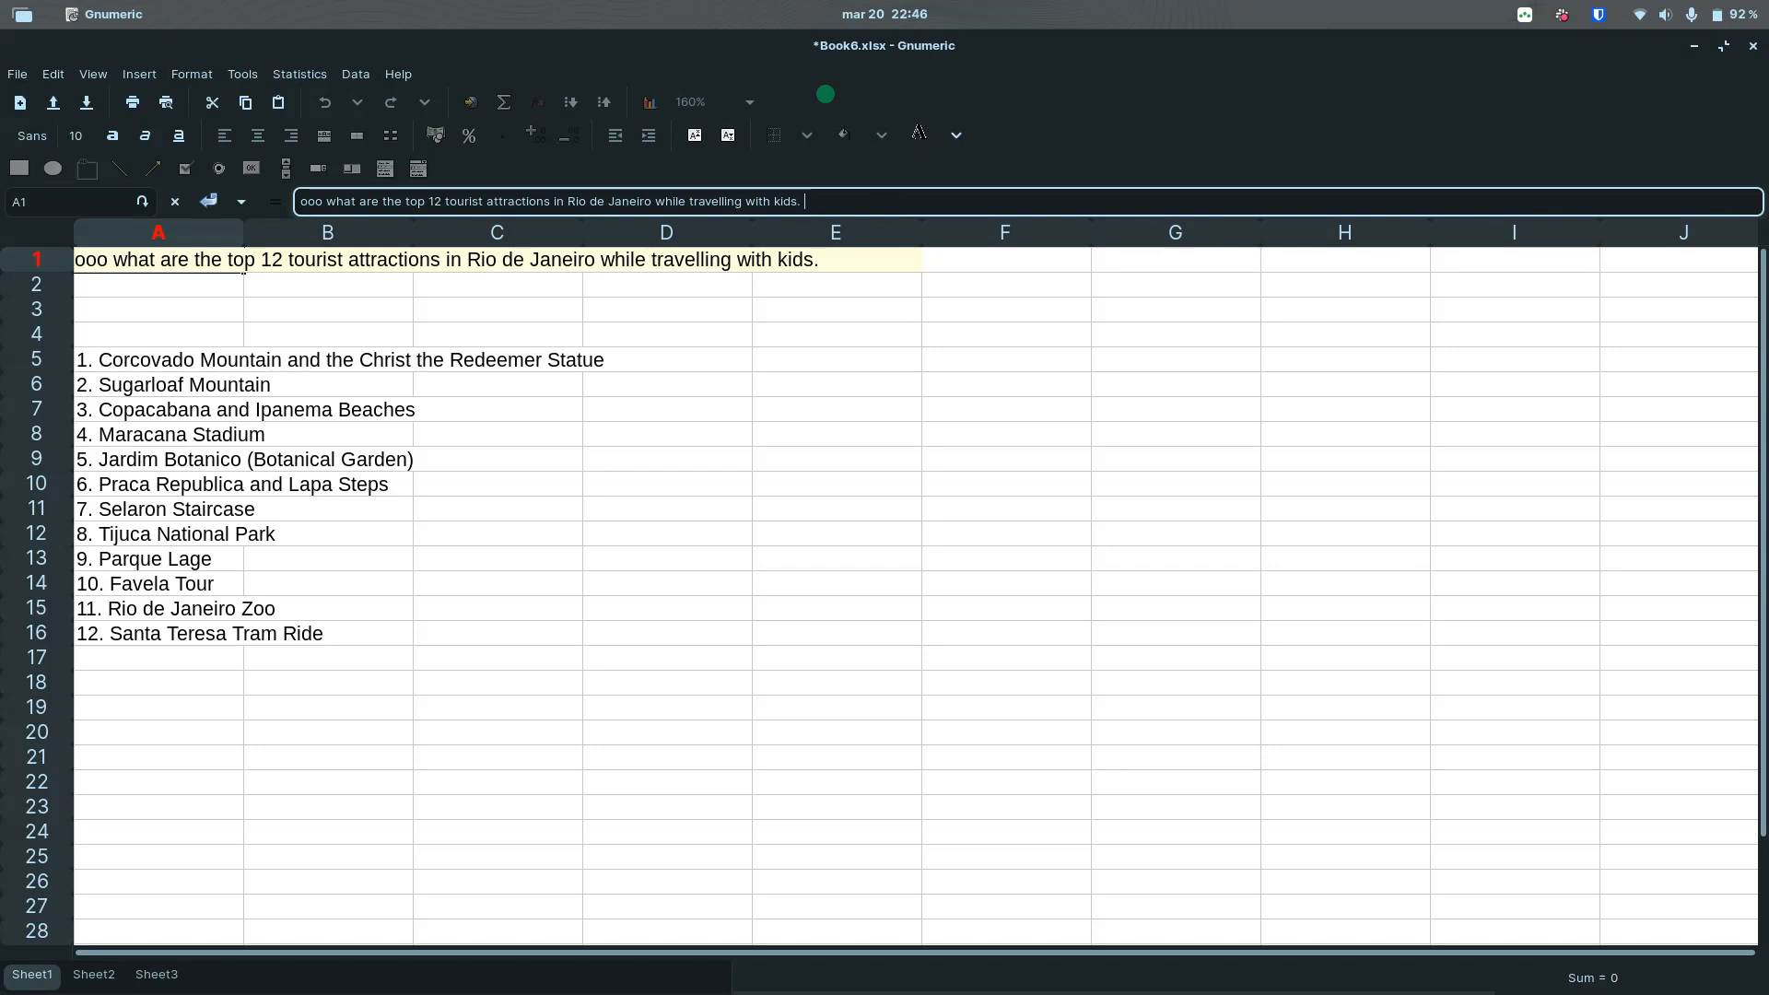
text(Also)
text( tell me wha)
text(t are the)
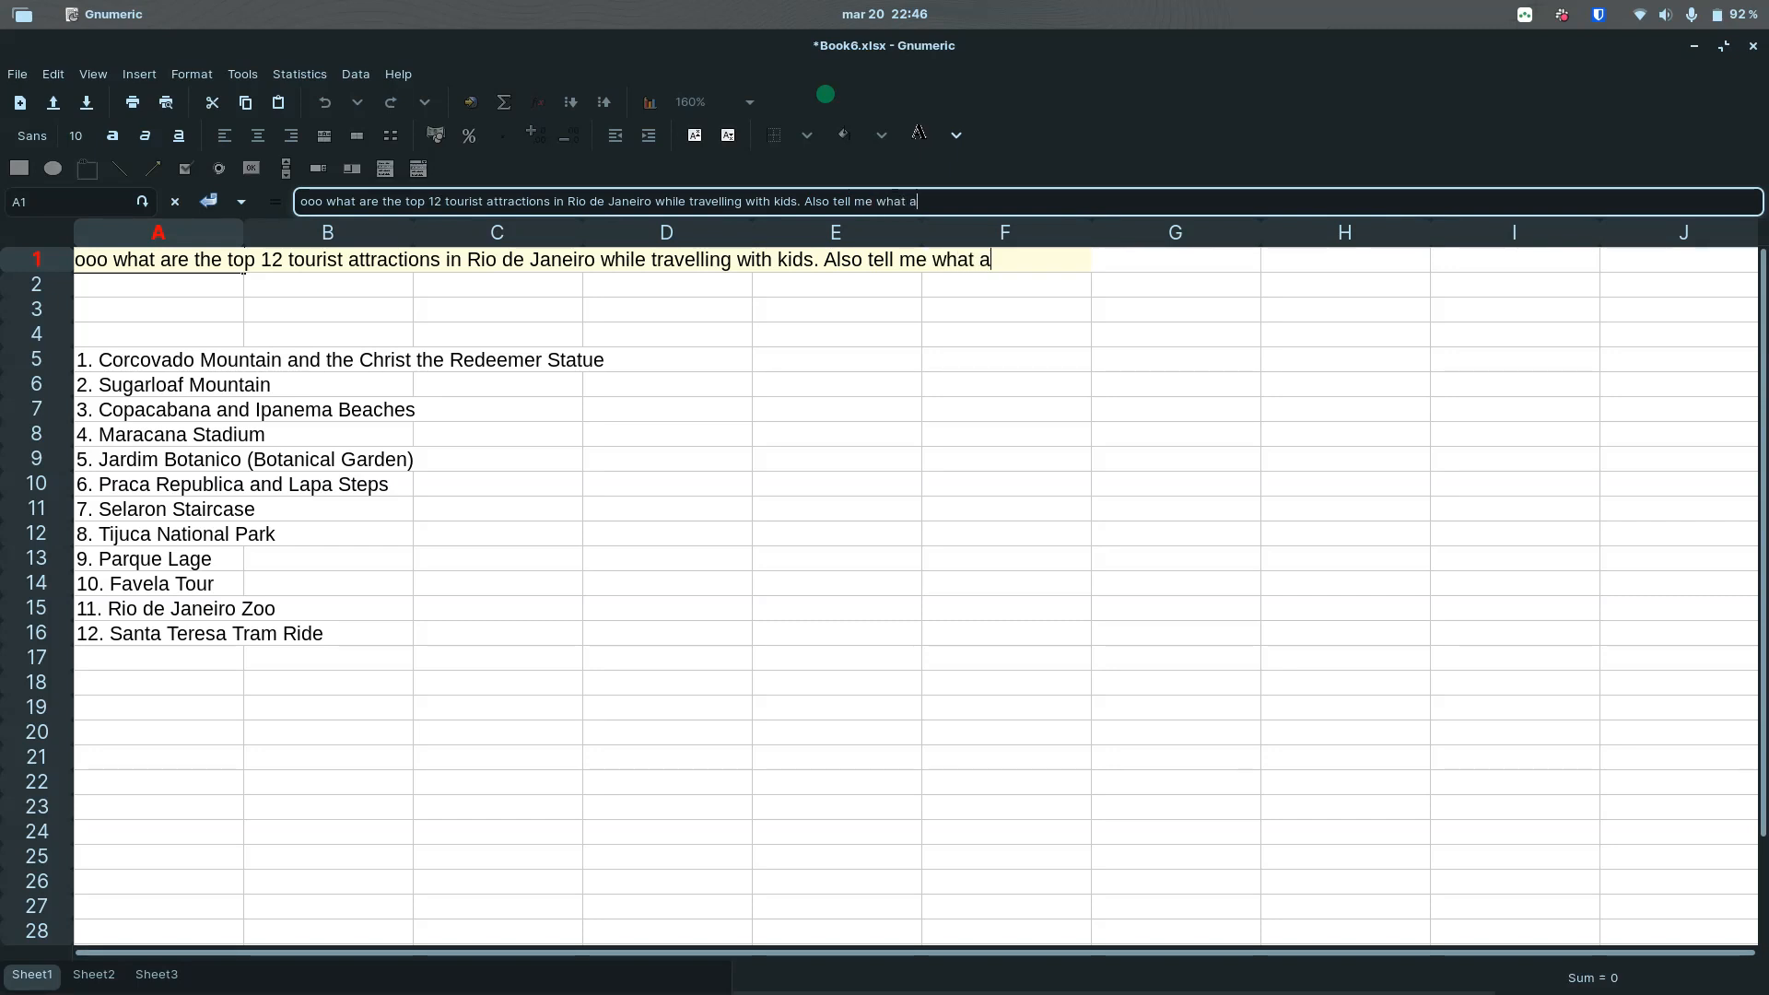
text( categories)
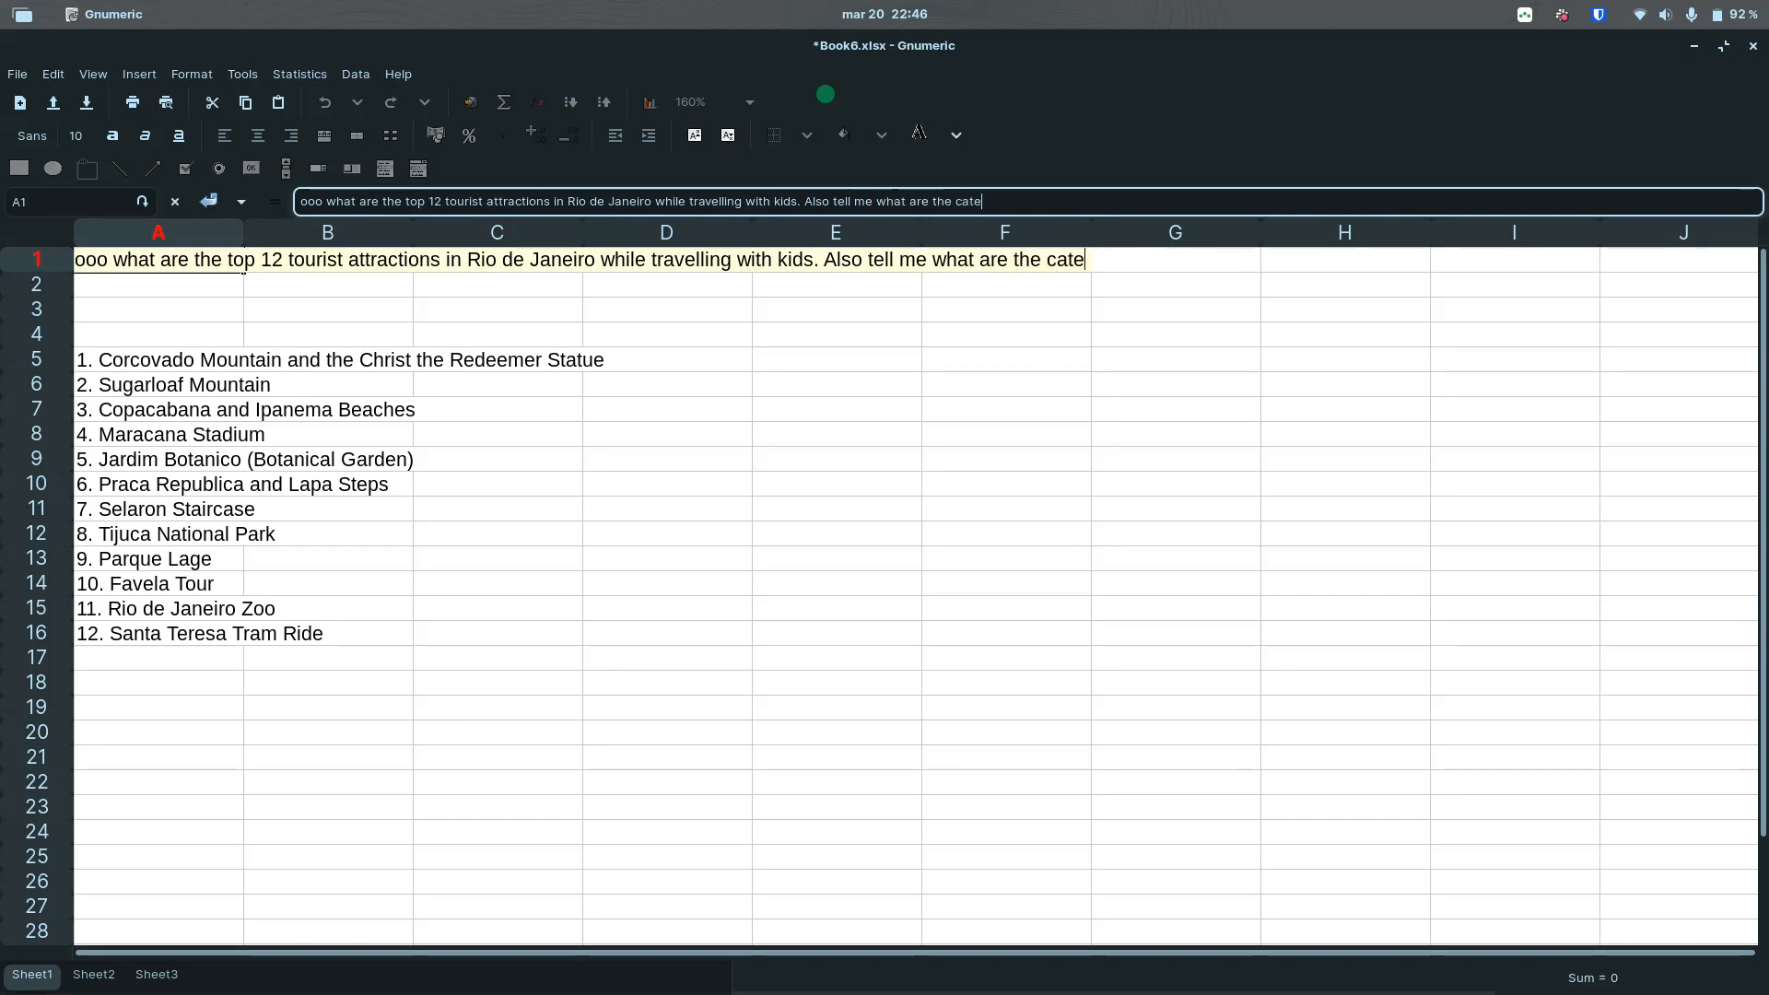
key(BackSpace)
text(, times to vise)
text(d)
key(BackSpace)
key(BackSpace)
text(it and add)
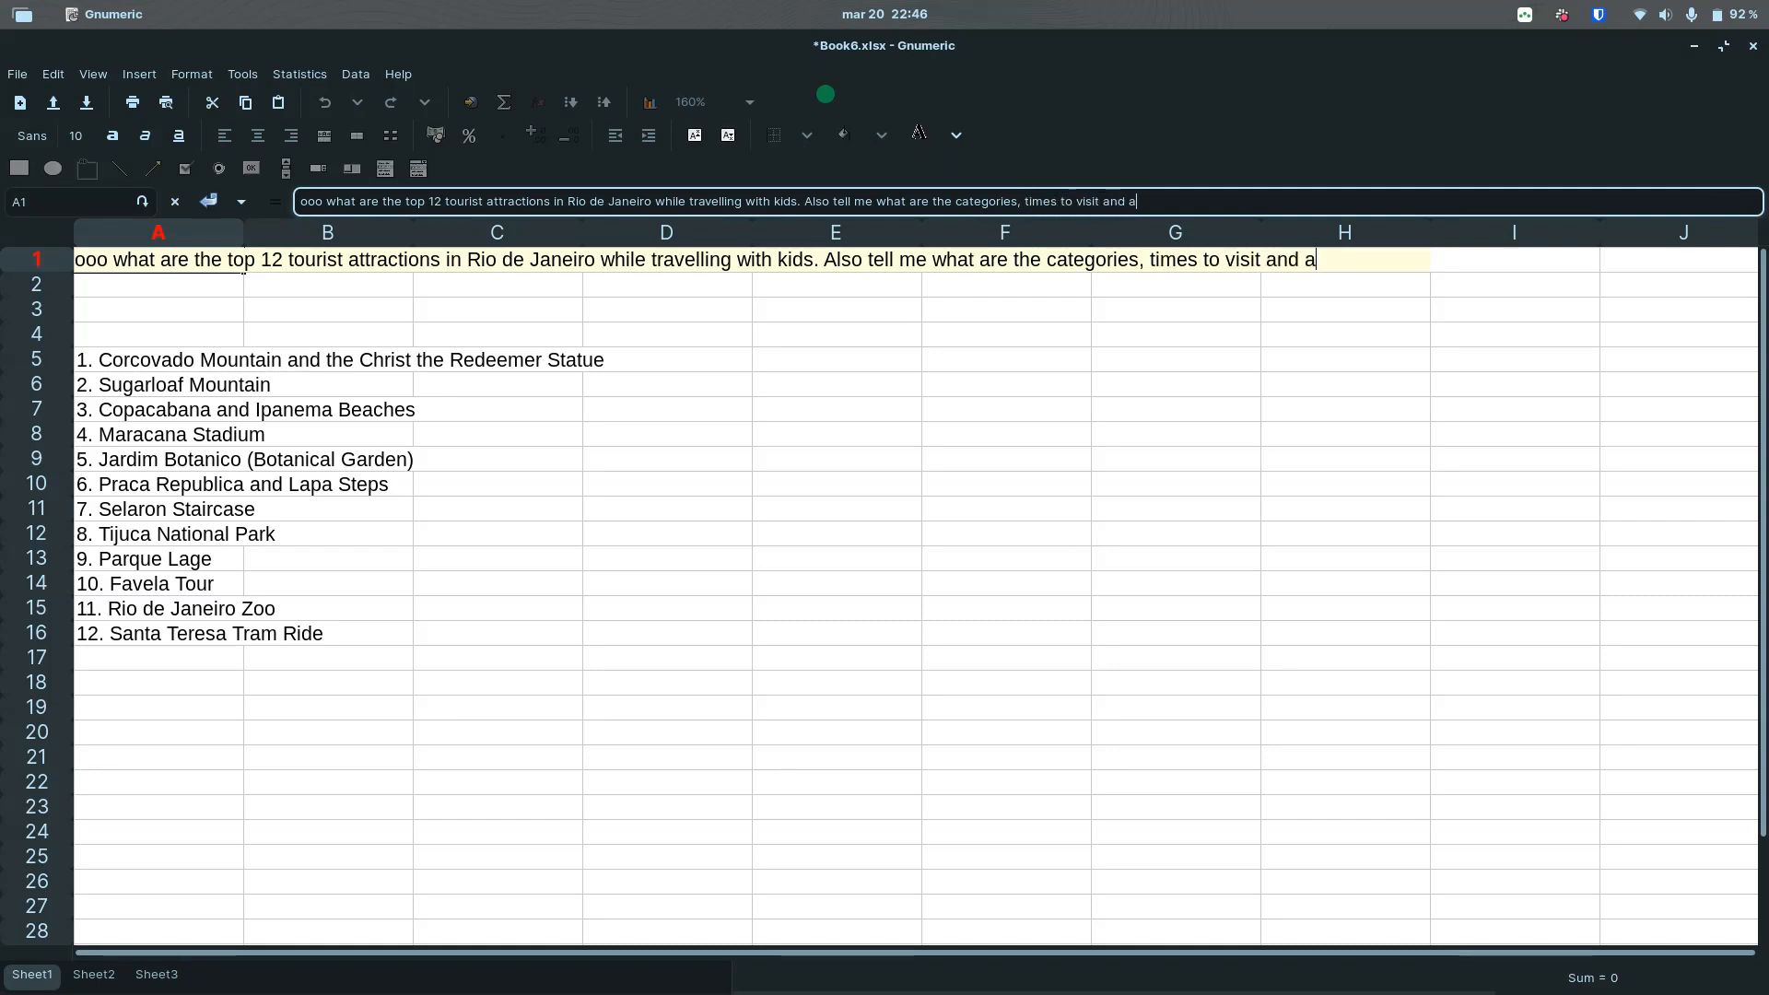
key(BackSpace)
text(dress)
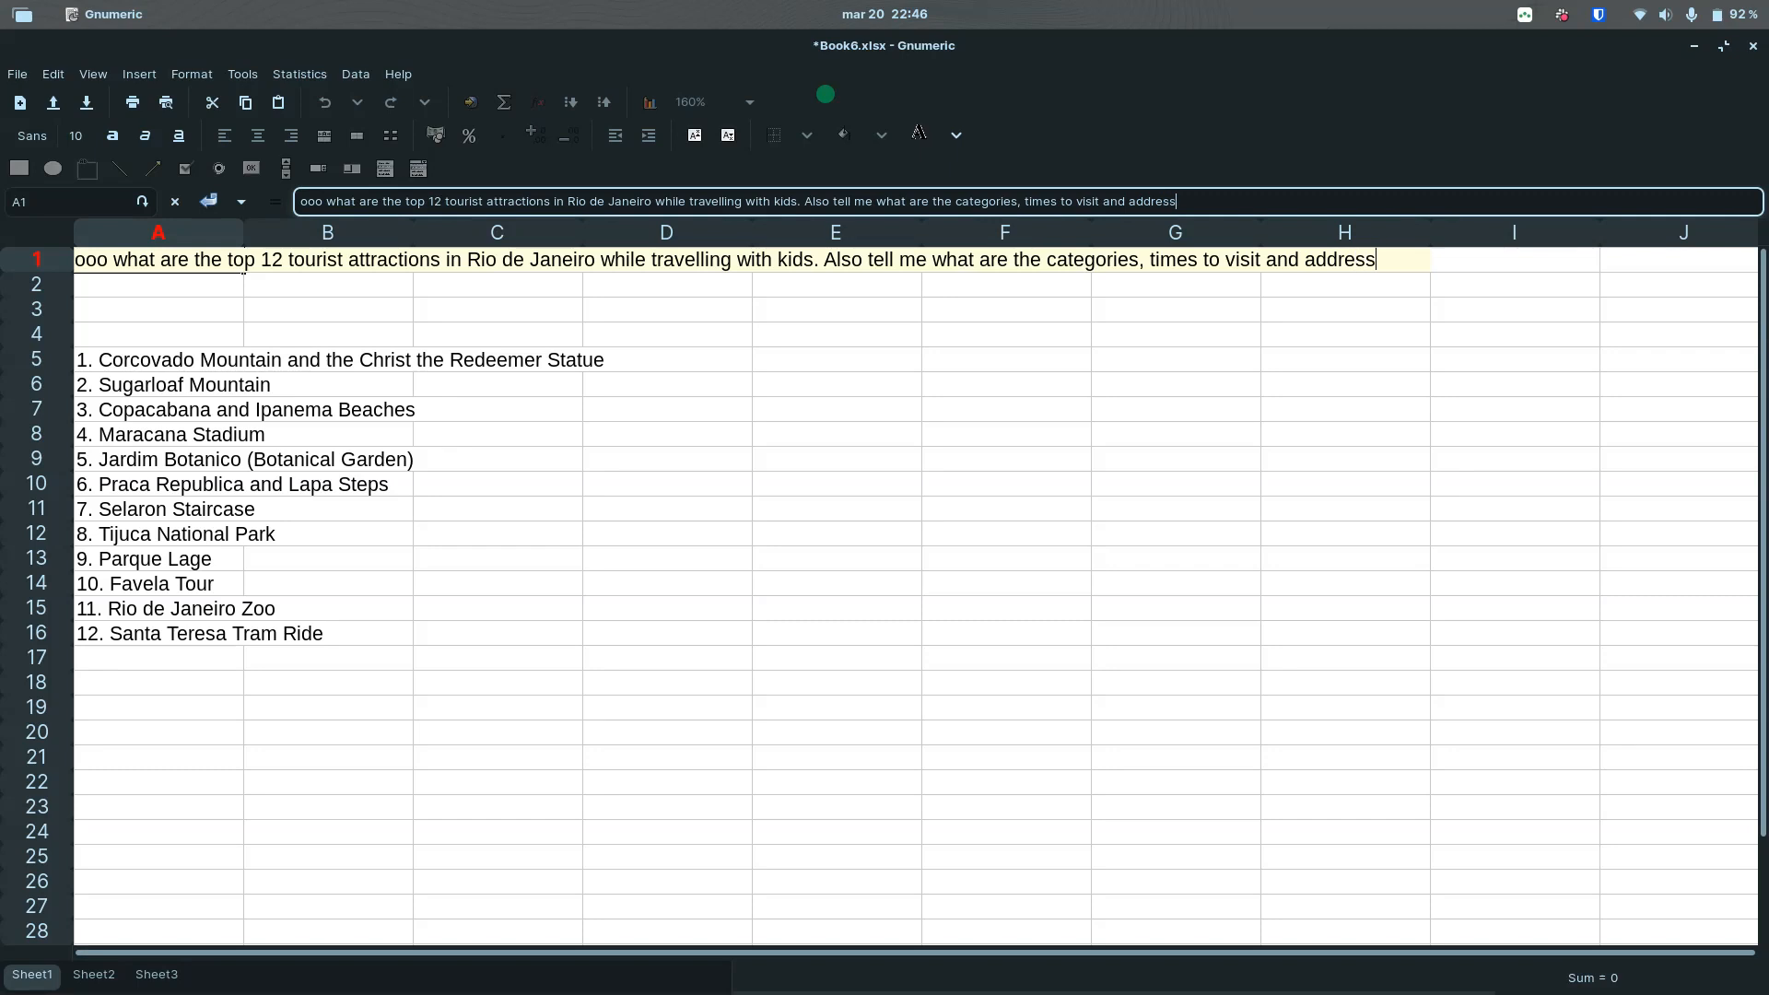
text(es)
text(. )
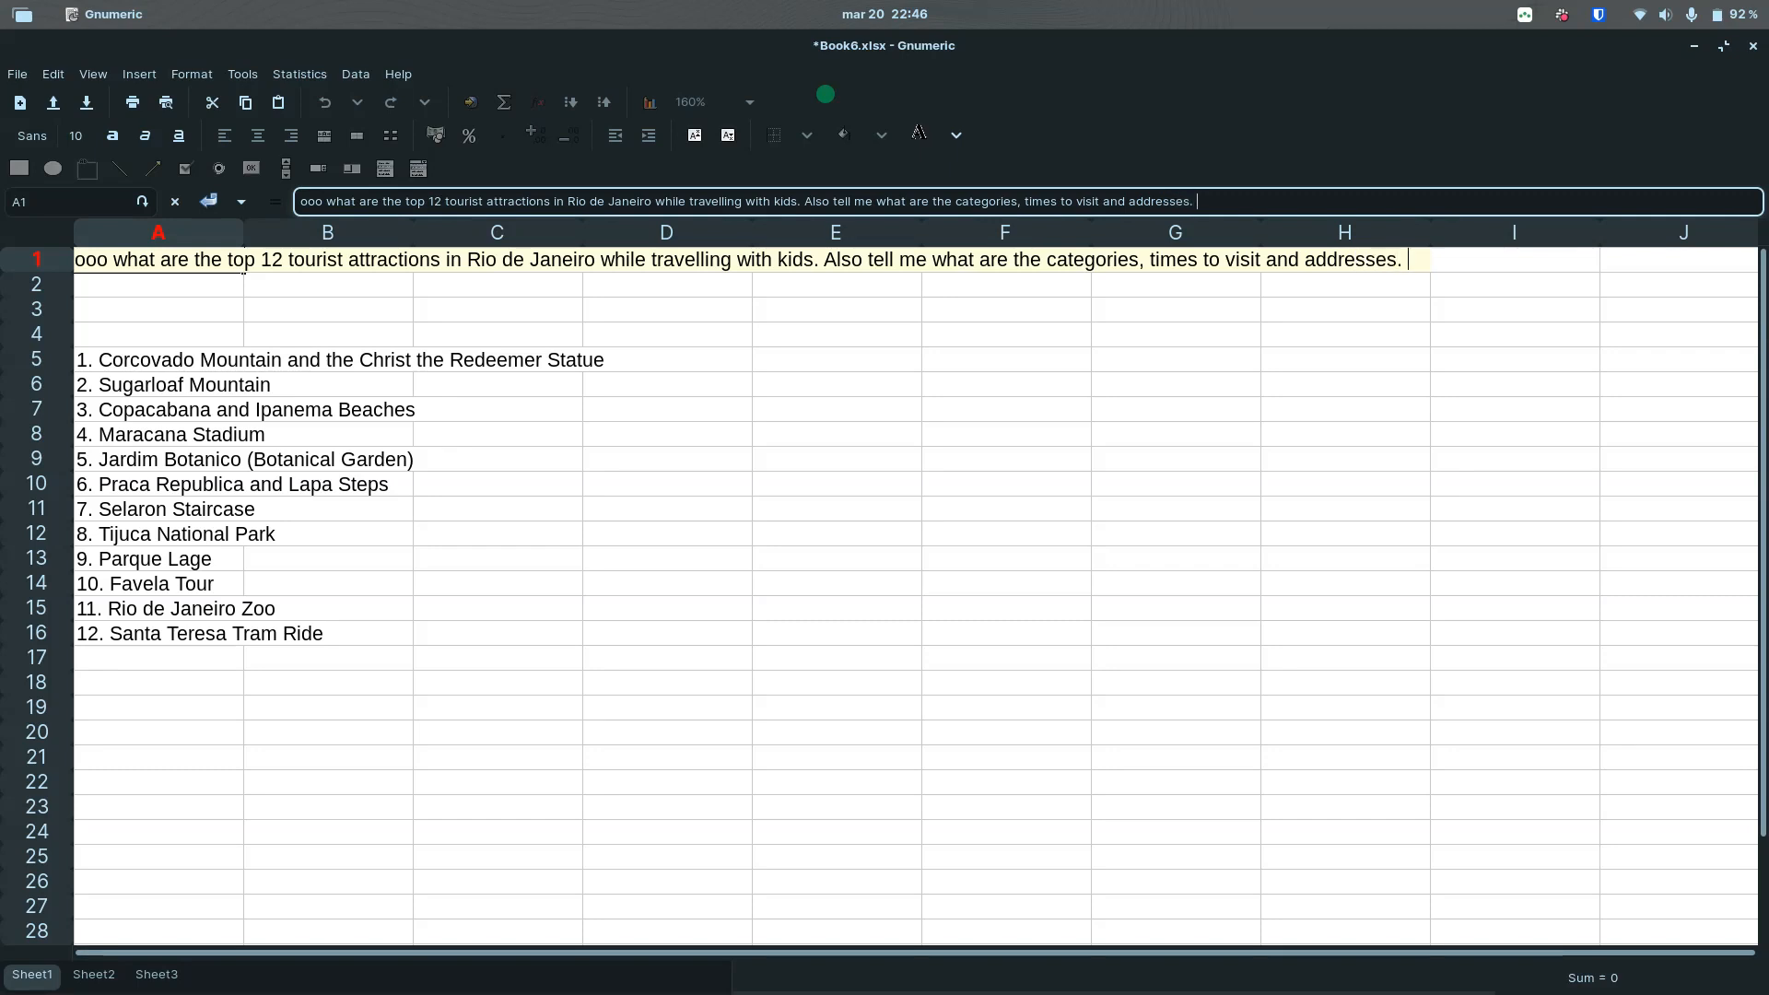
Step: Add "Please separate the fields using a pipe sign." to the end of the prompt in cell A1
text(Please split the)
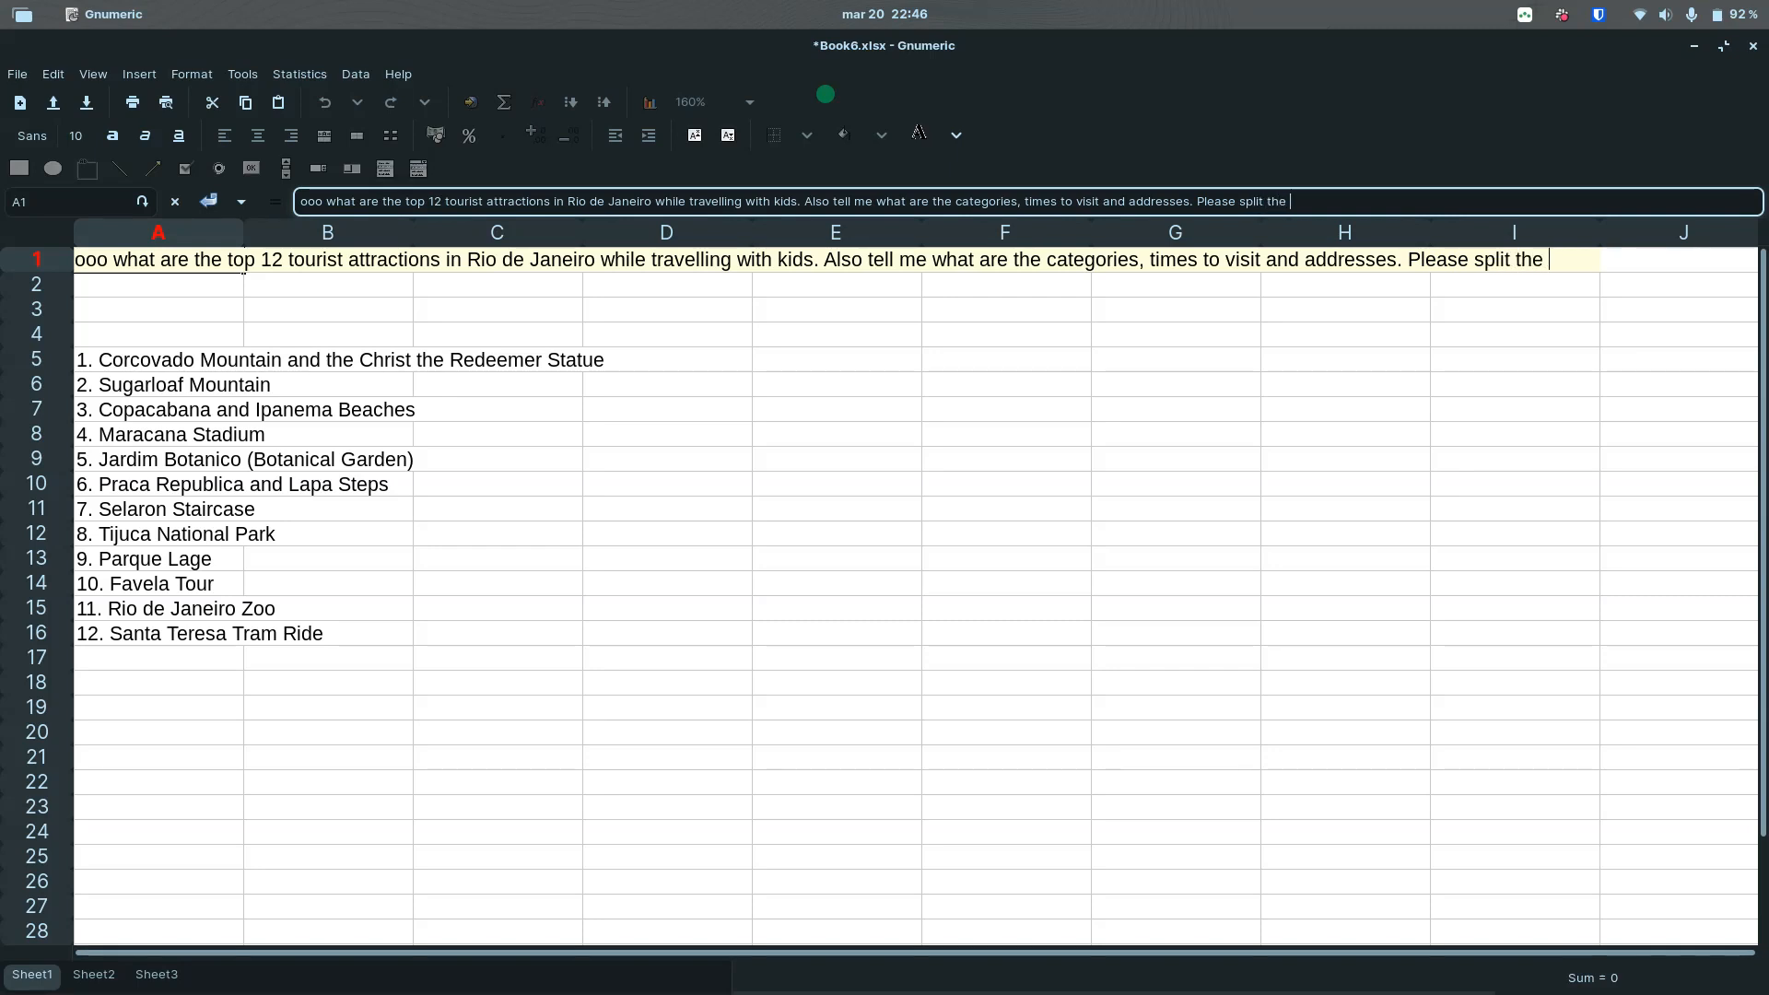
key(BackSpace)
key(BackSpace)
key(BackSpace)
key(BackSpace)
key(BackSpace)
key(BackSpace)
key(BackSpace)
key(BackSpace)
key(BackSpace)
text(eparate the fields usi)
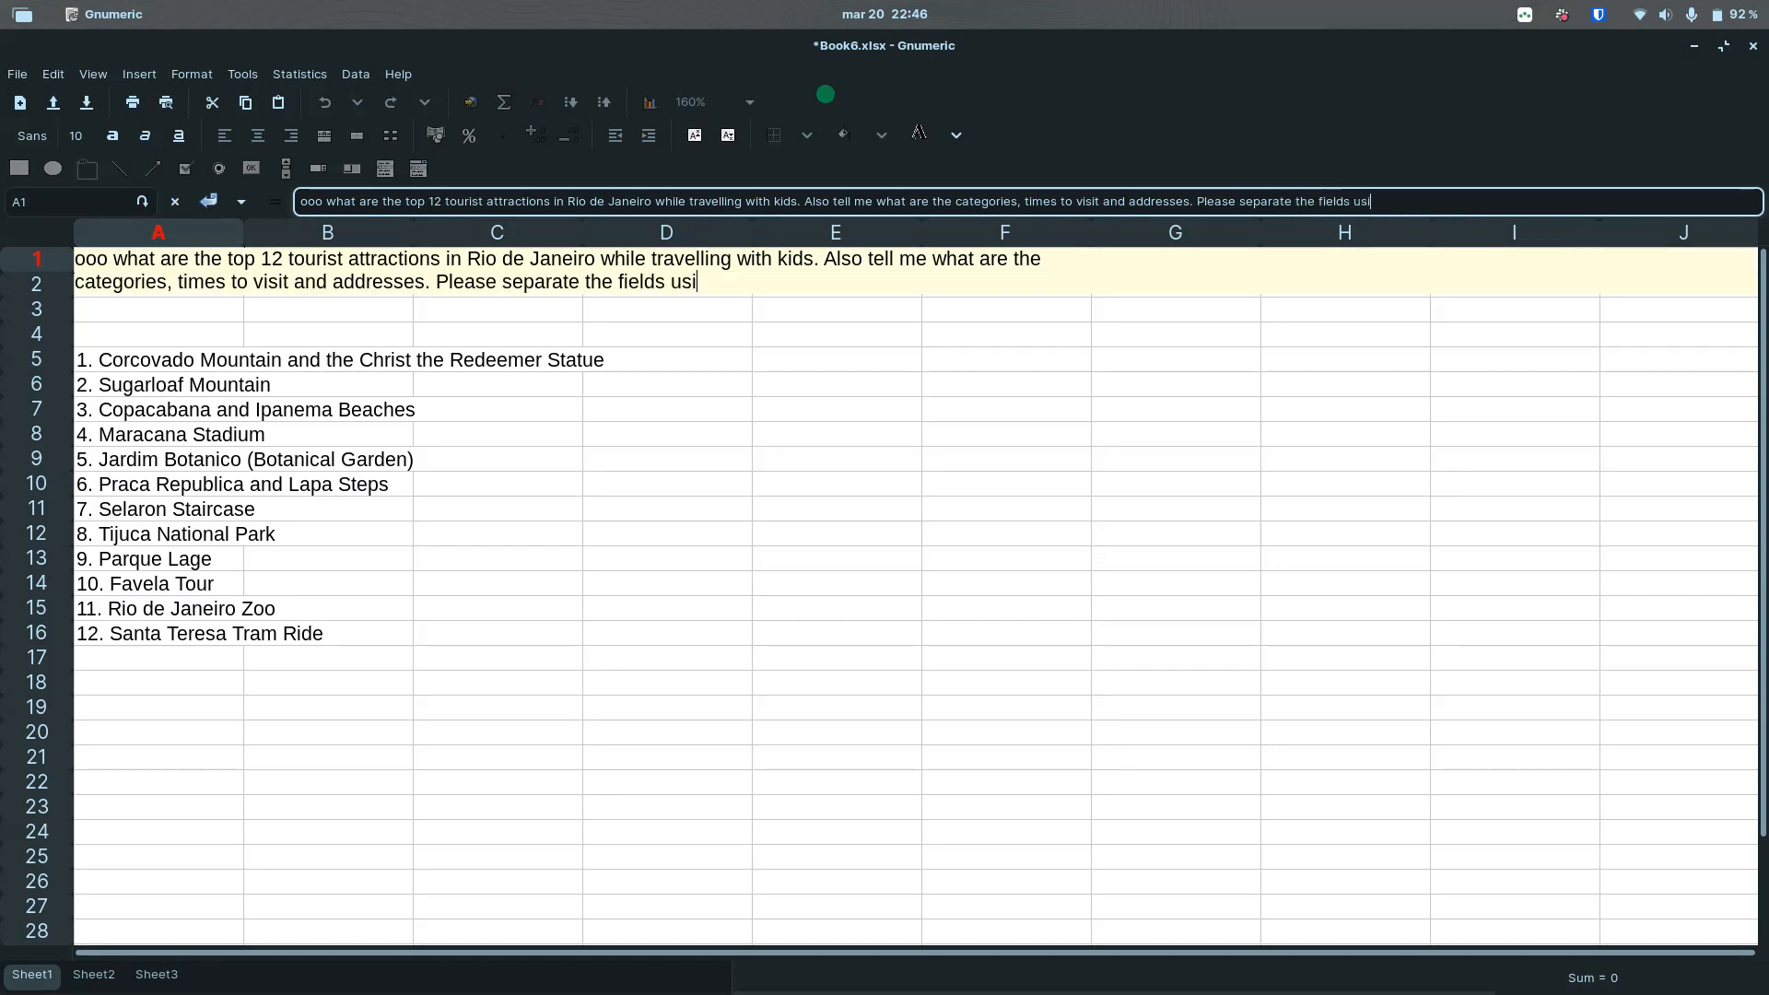
text(ng a pipe sign.)
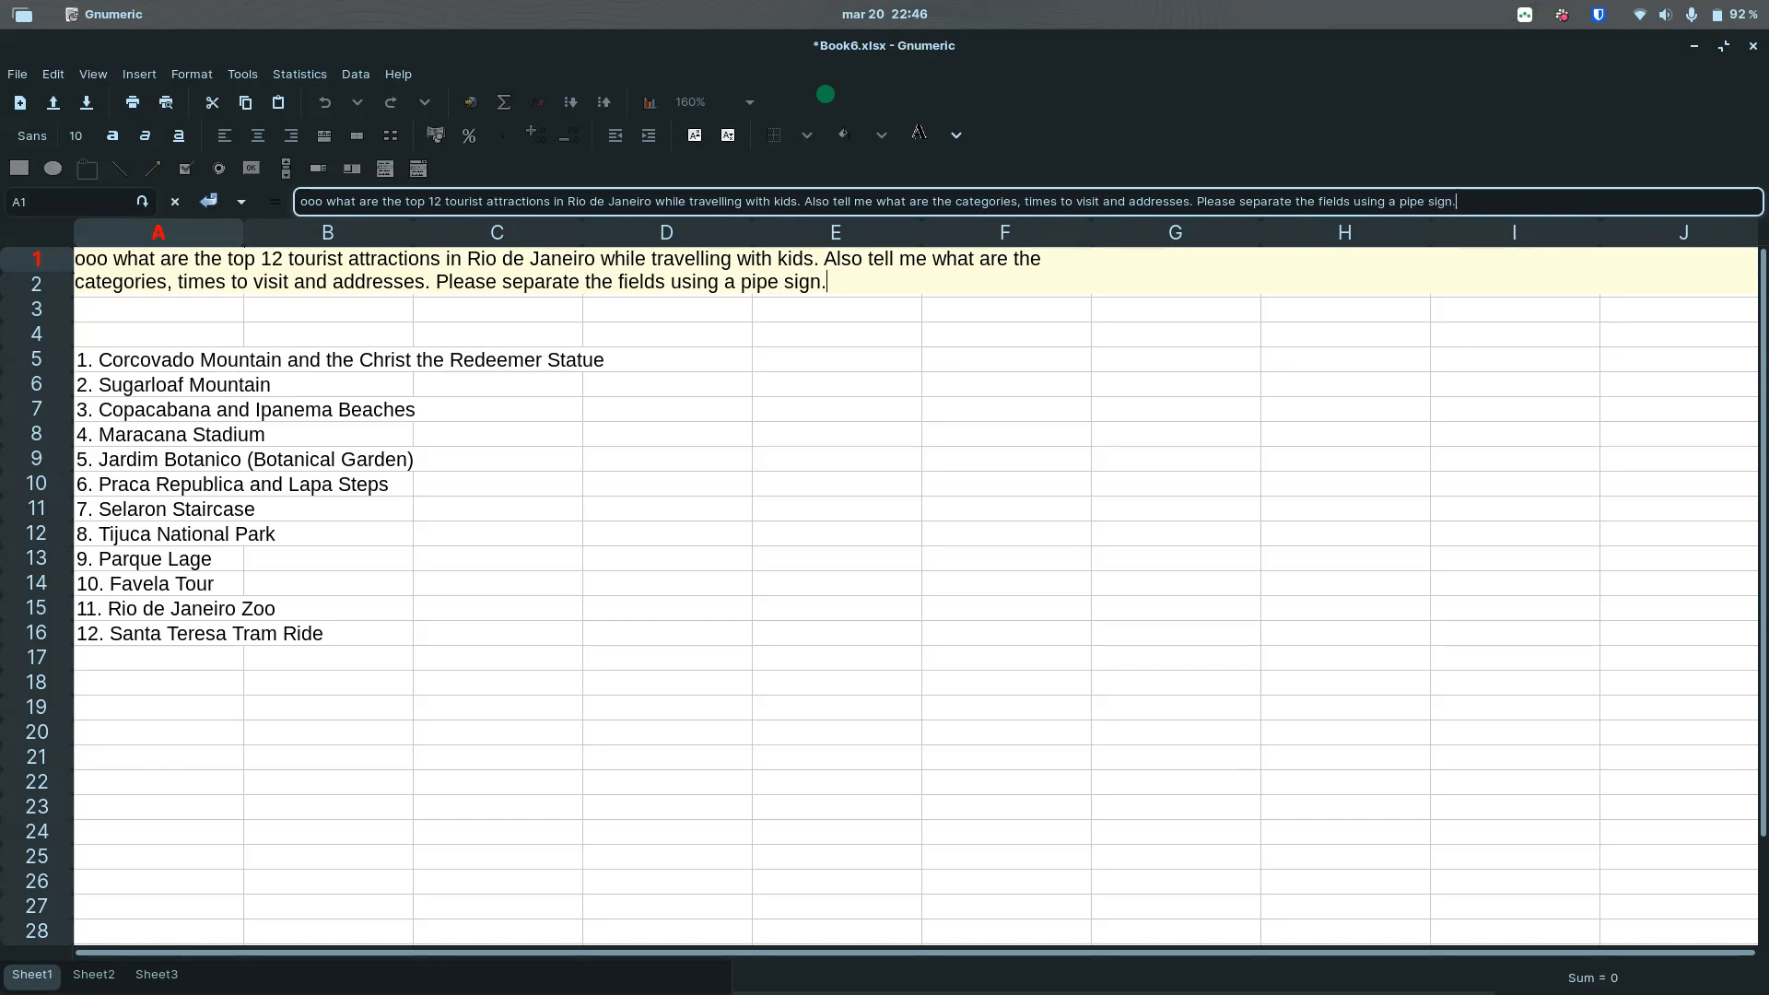
Step: Select the full prompt text in cell A1 for Triplo and commit the cell entry
key(ctrl+a)
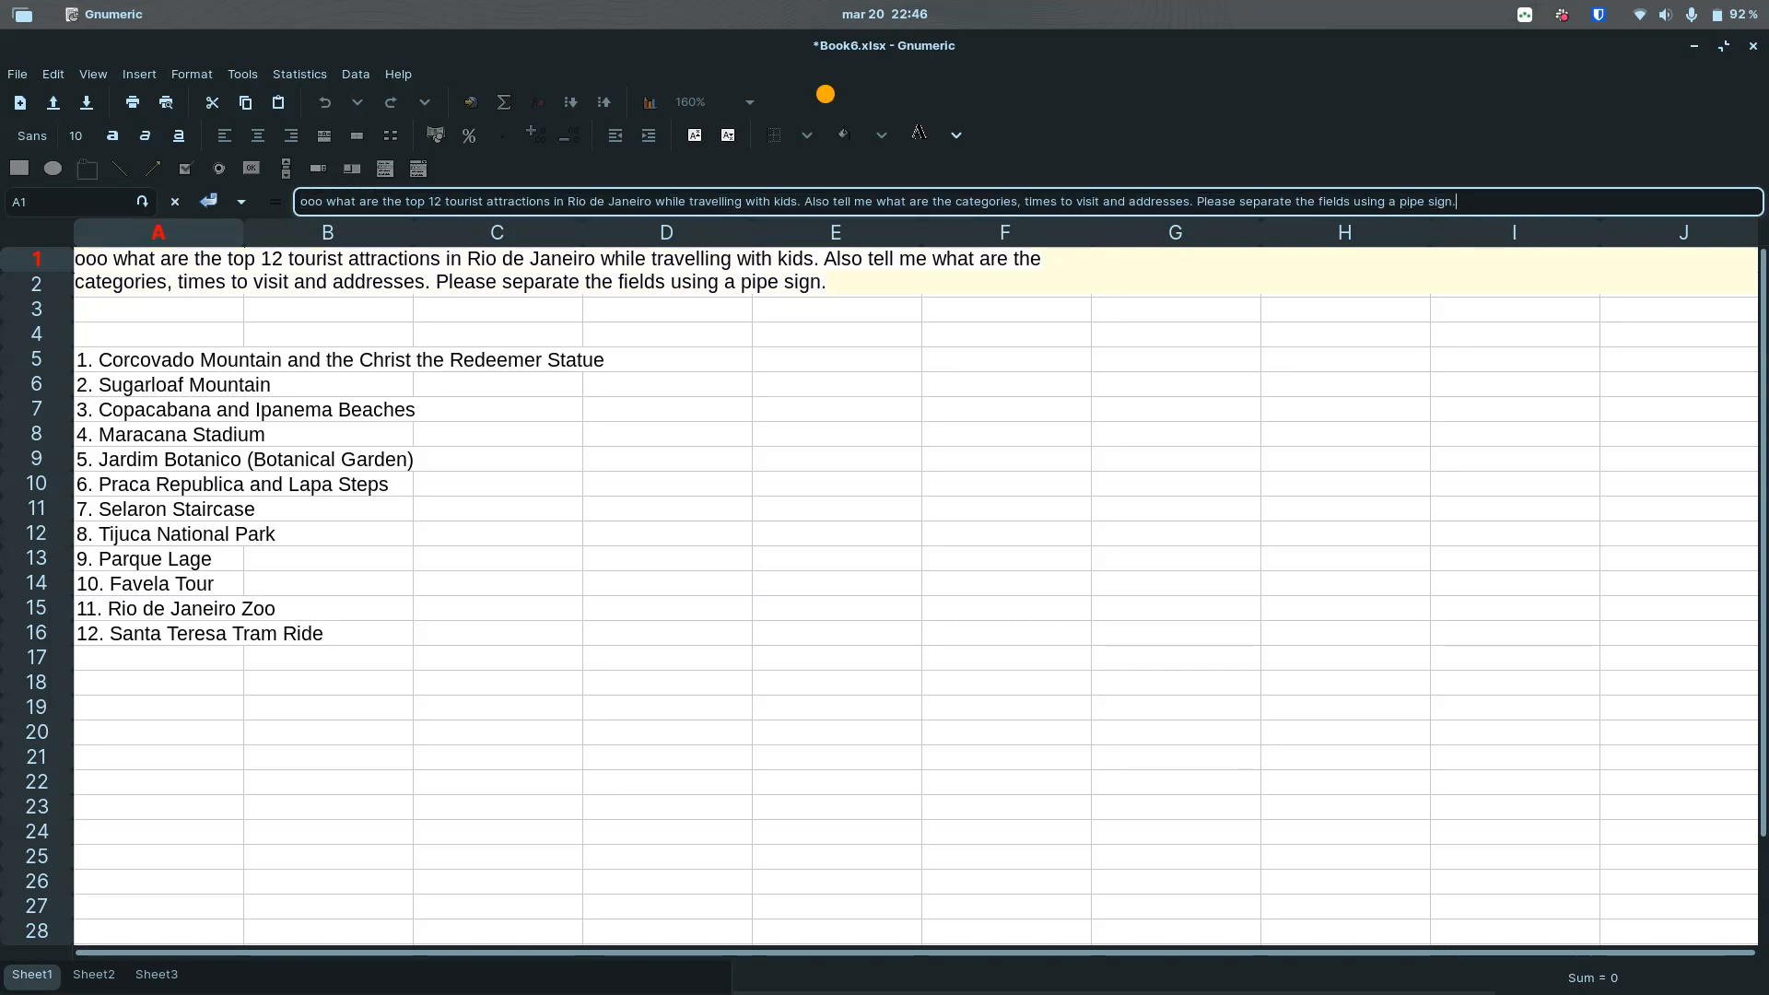
key(Return)
drag(819, 95, 730, 204)
Step: Import the newly generated clipboard text at cell A5, splitting it only by the custom separator "|" instead of the colon
click(109, 365)
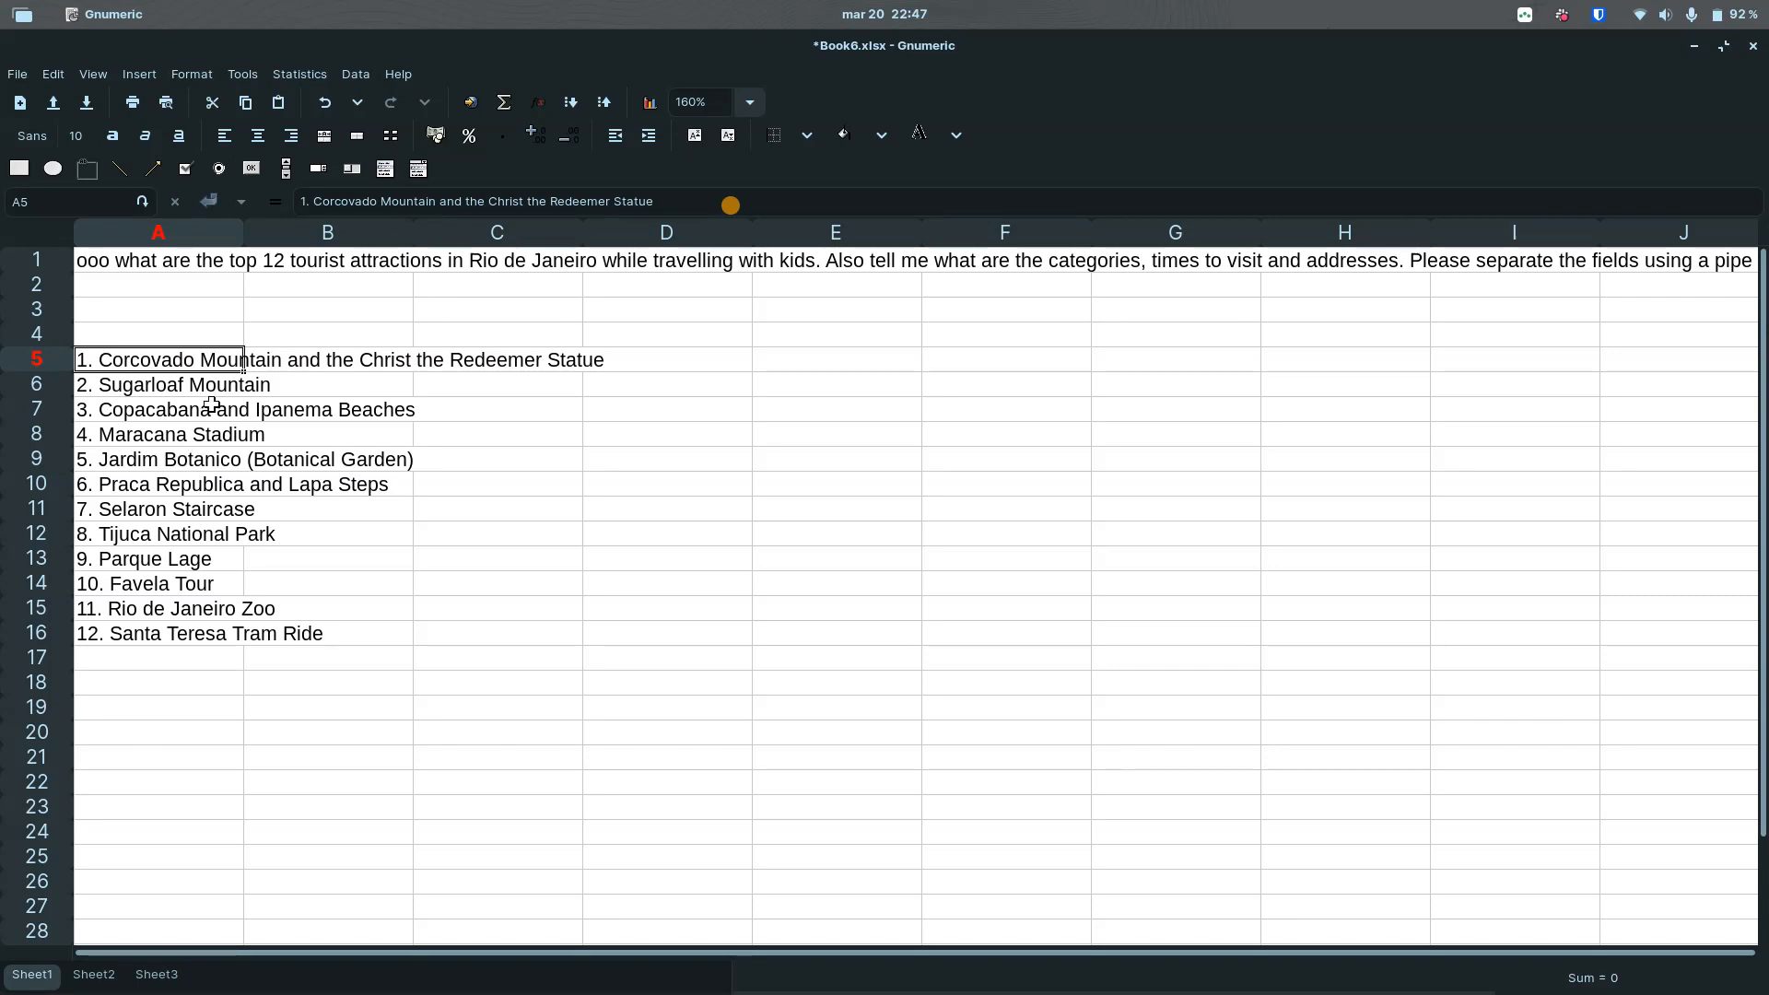
key(ctrl+v)
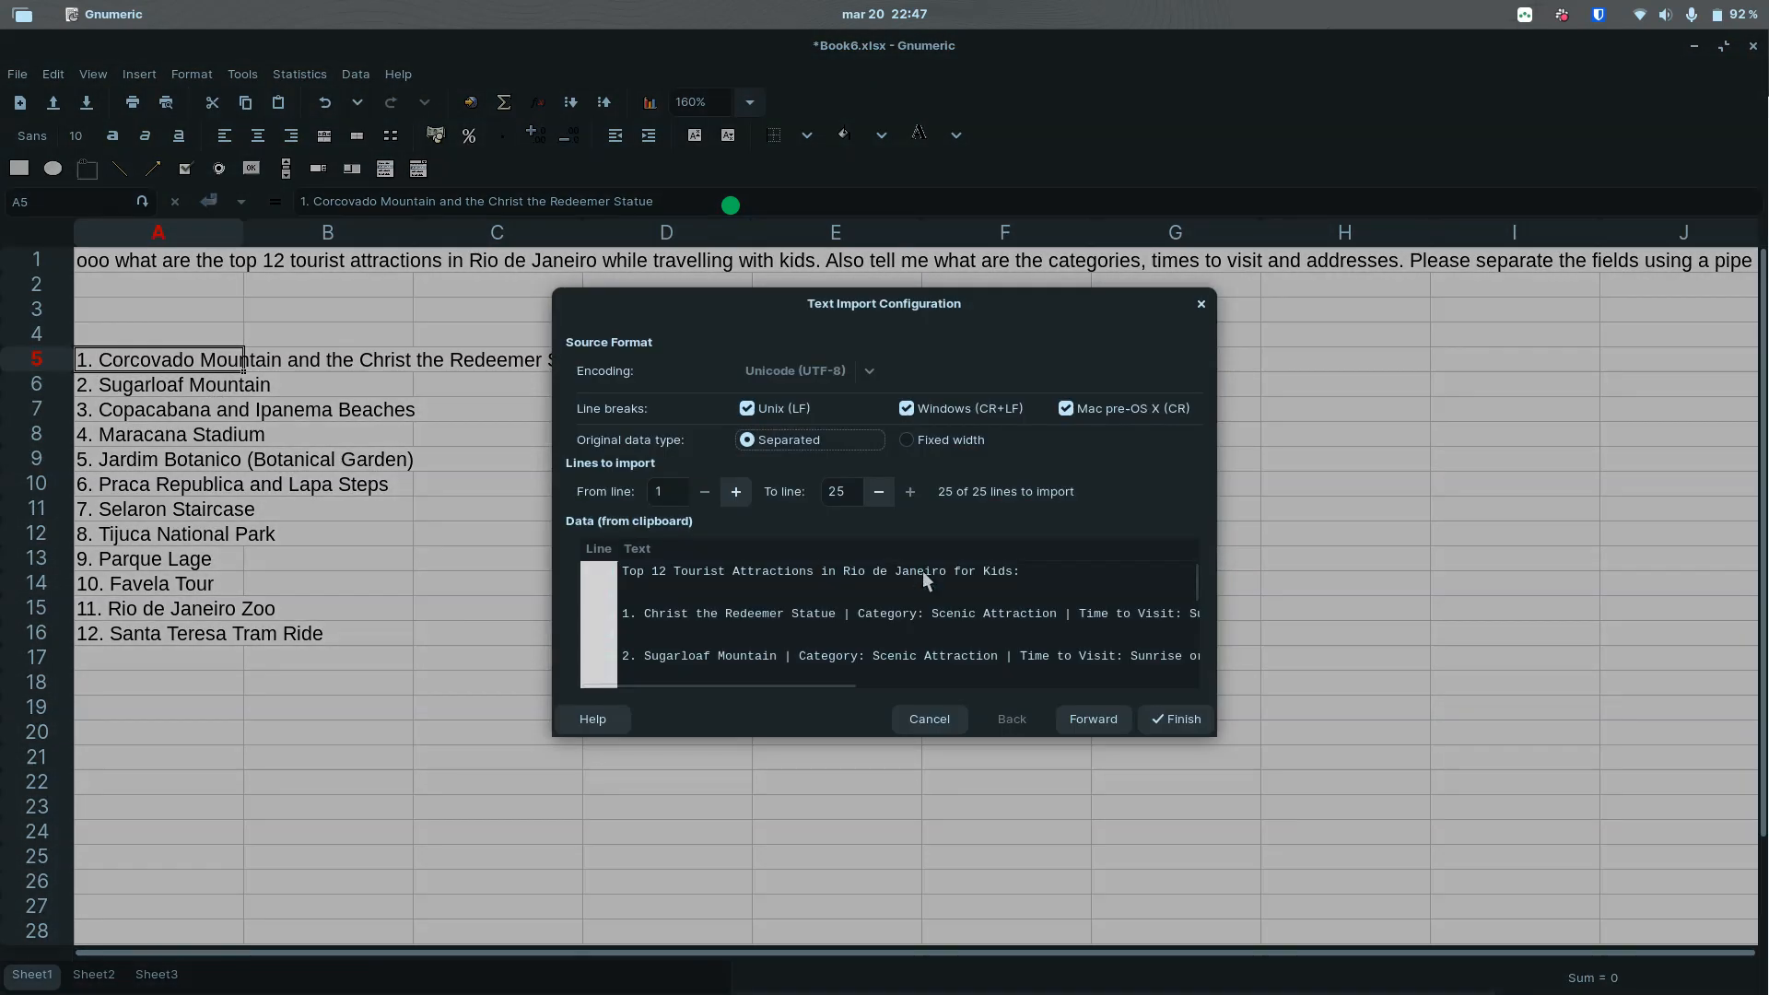
click(1079, 711)
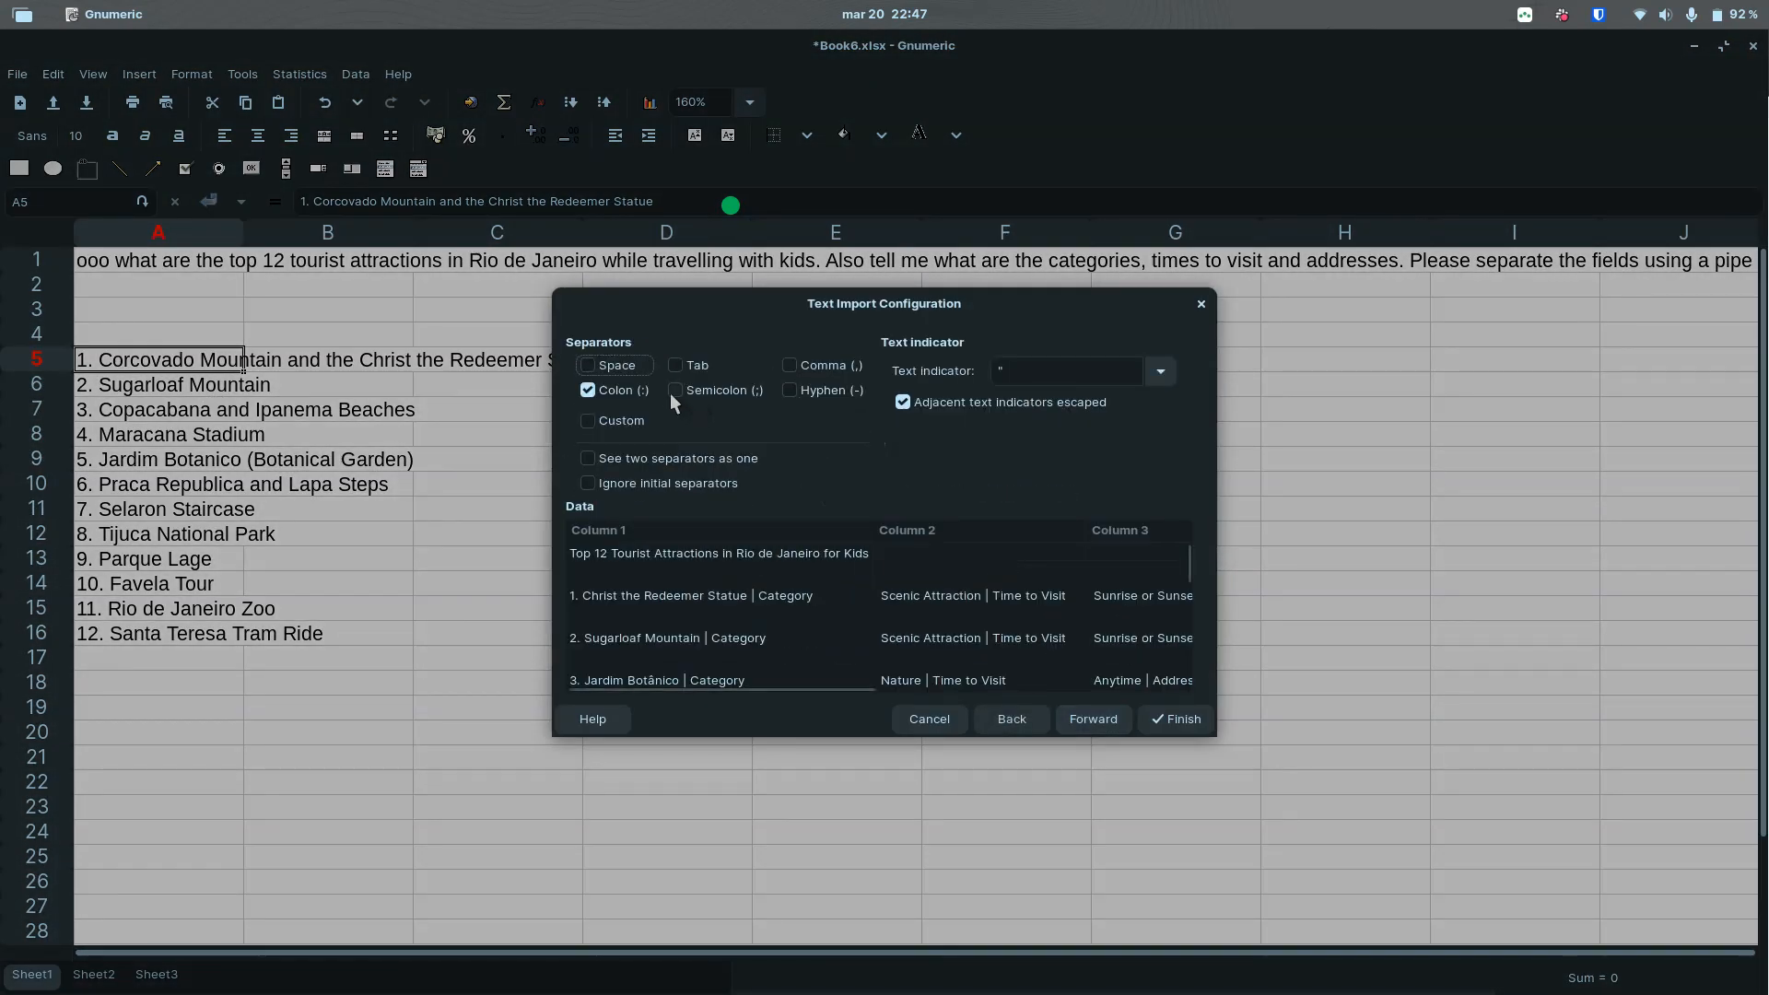
click(591, 388)
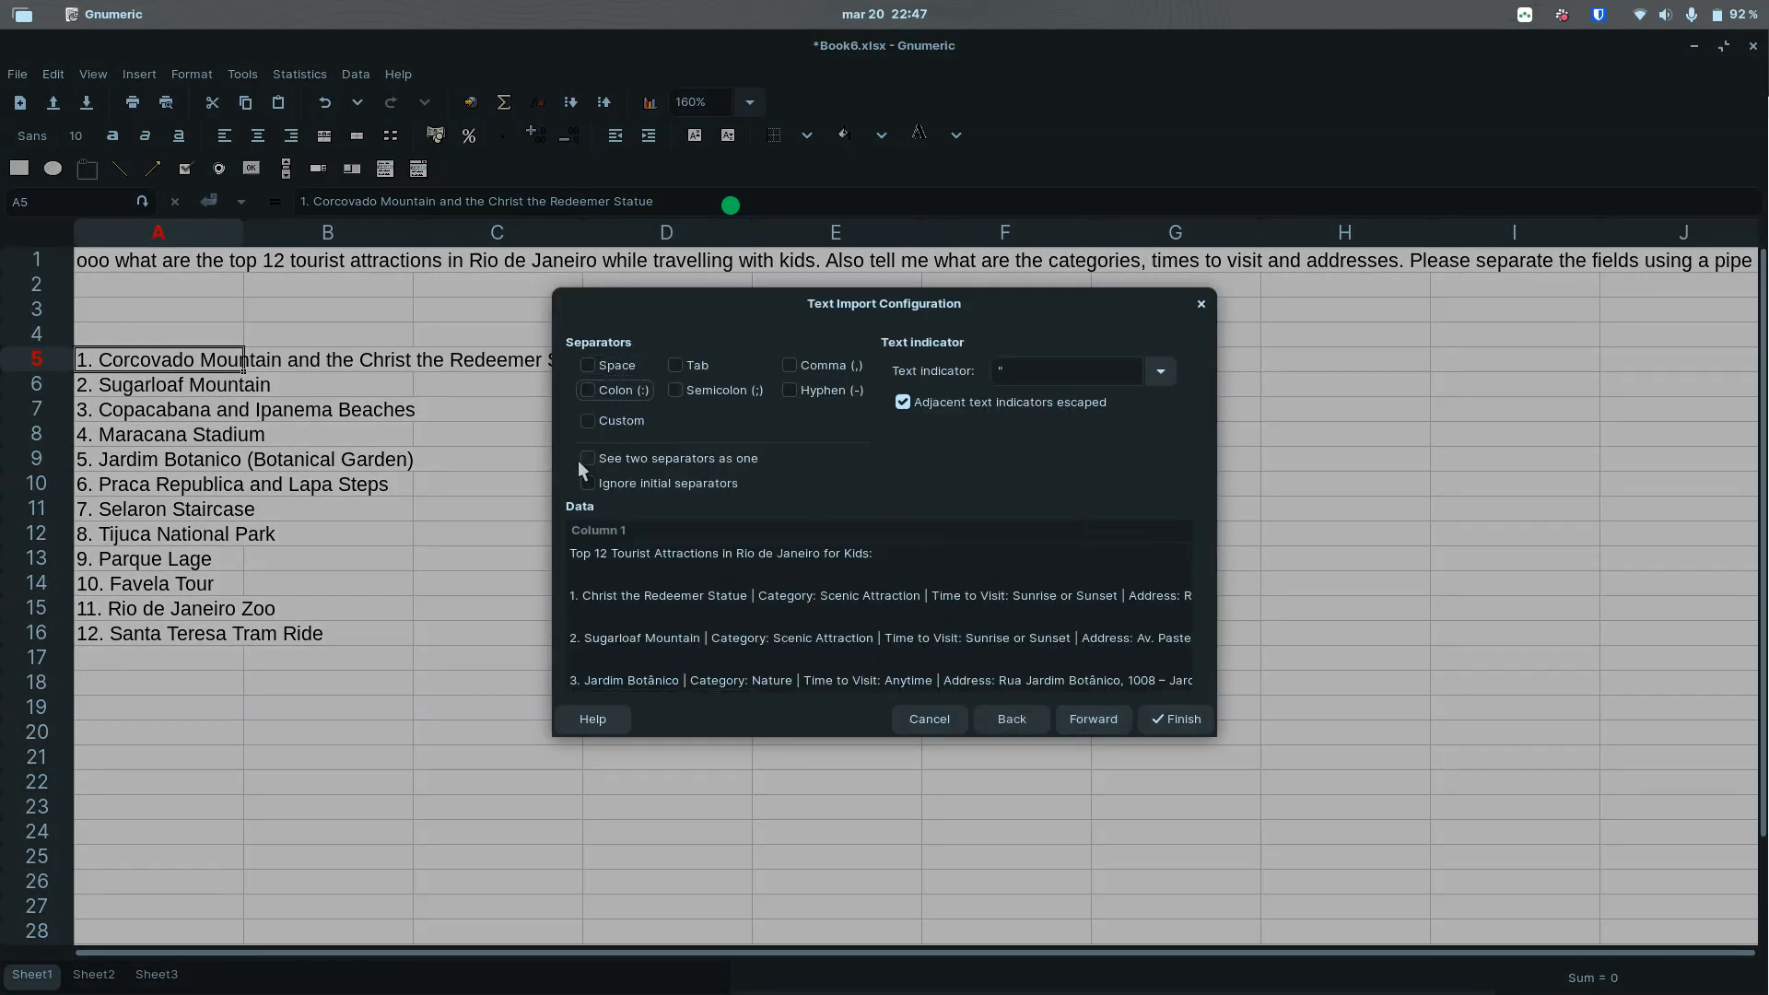
click(587, 420)
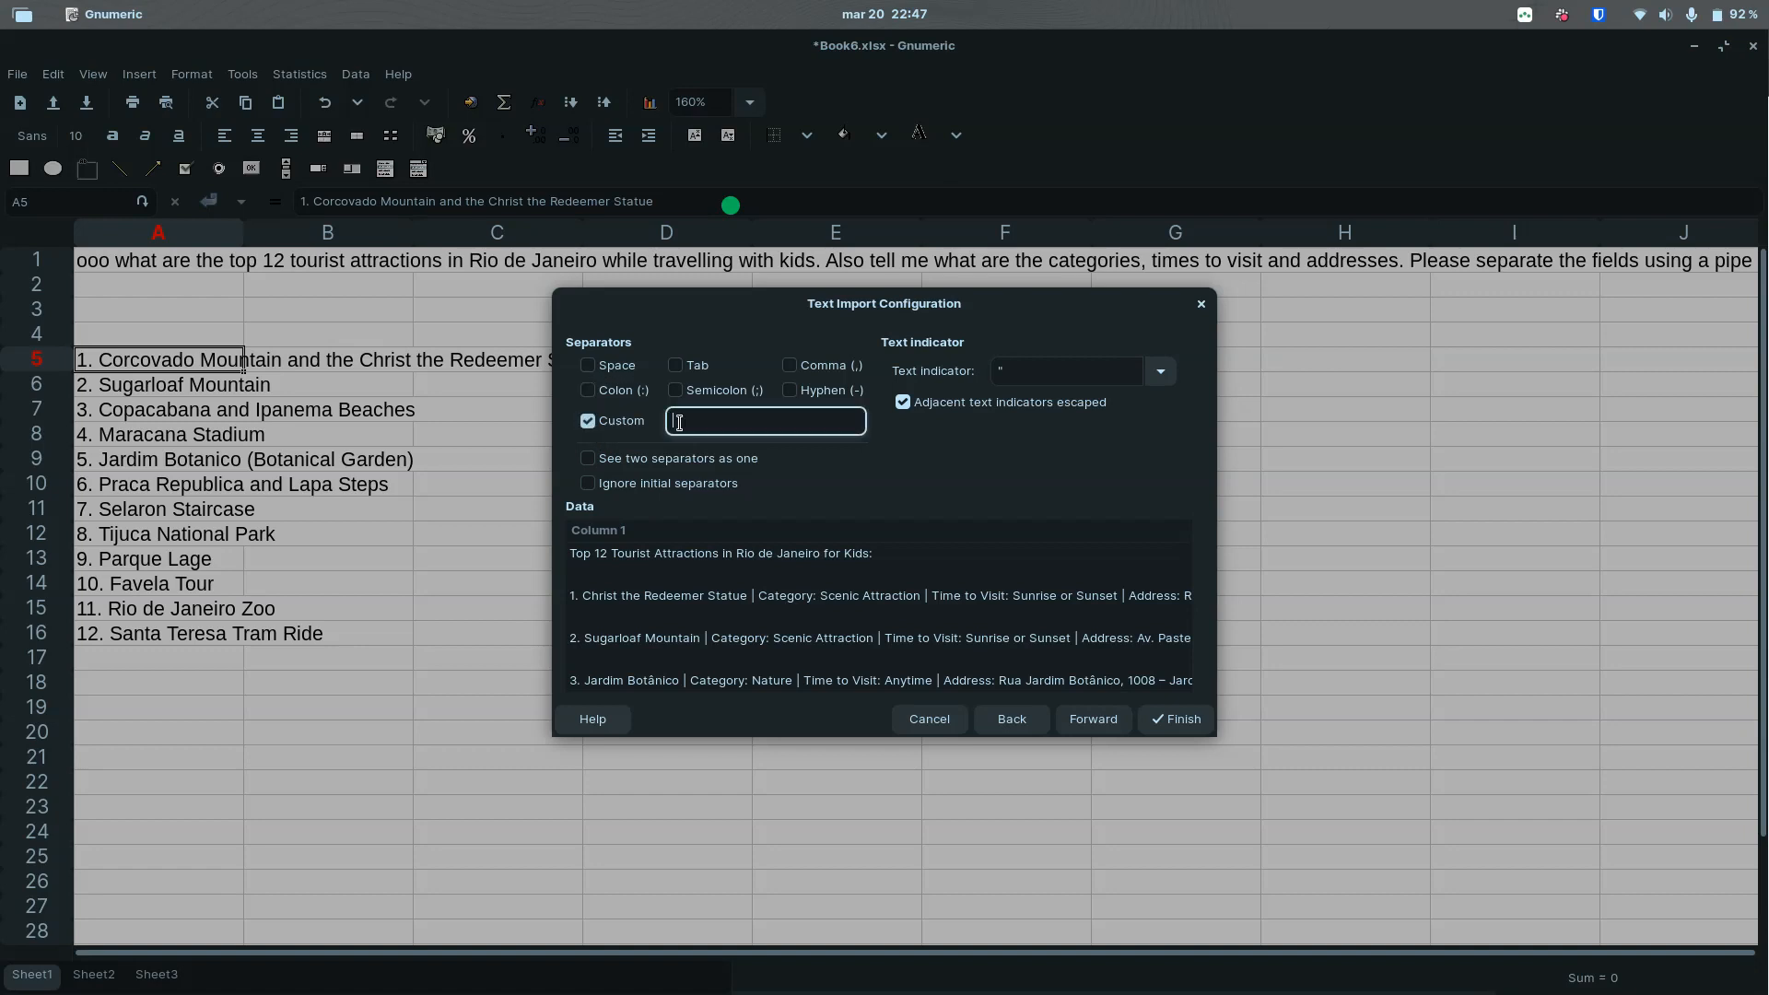
text(|)
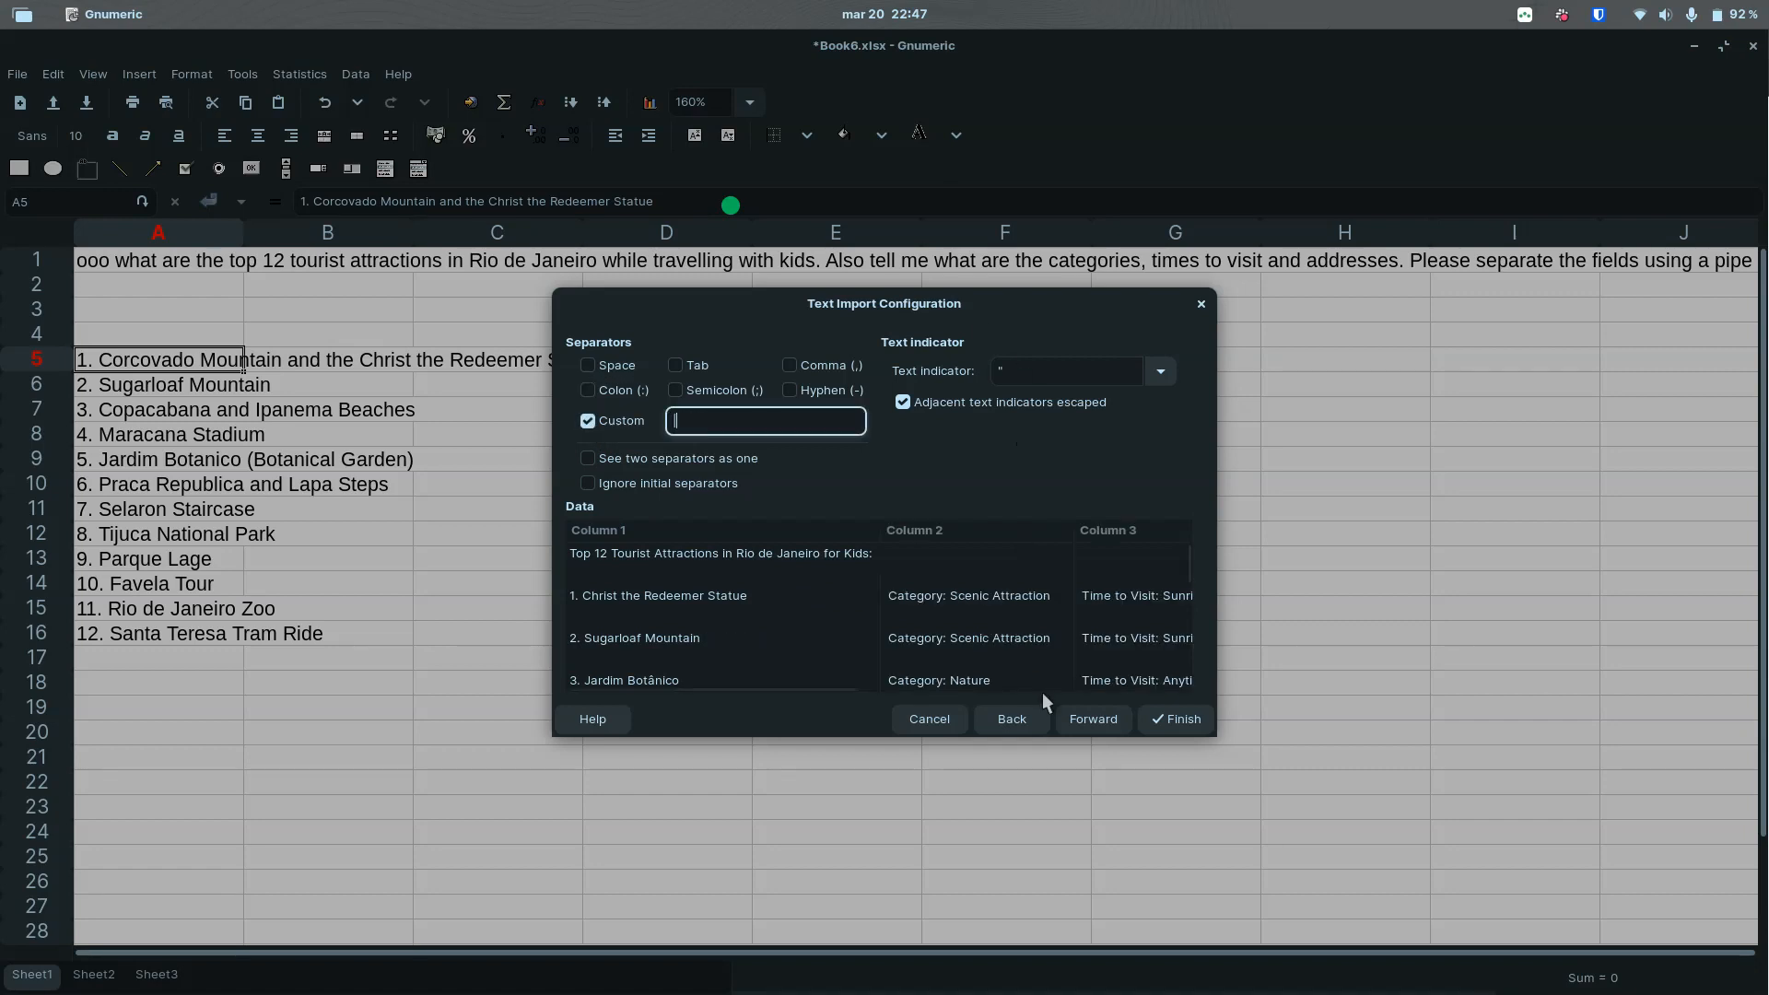
click(1166, 716)
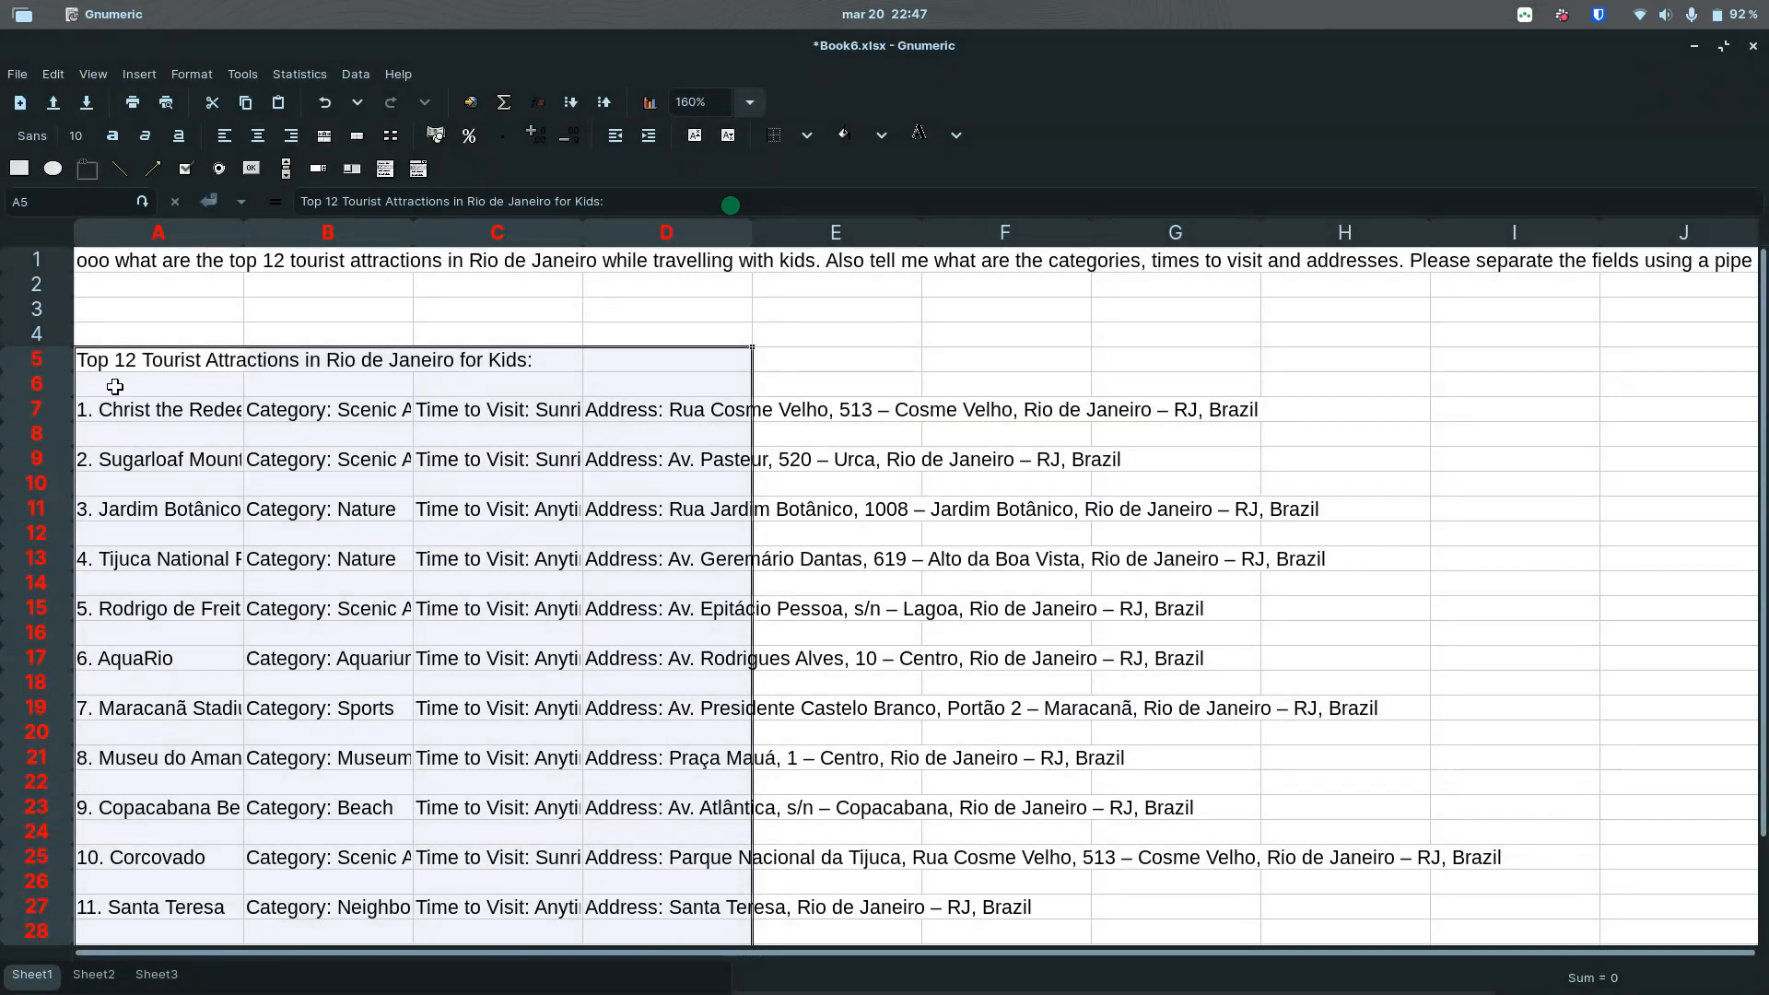
Step: Select the column A cells from A5 to below the list, try an ascending sort on them and undo it
click(158, 410)
key(Up)
key(Up)
scroll(174, 537, down, 10)
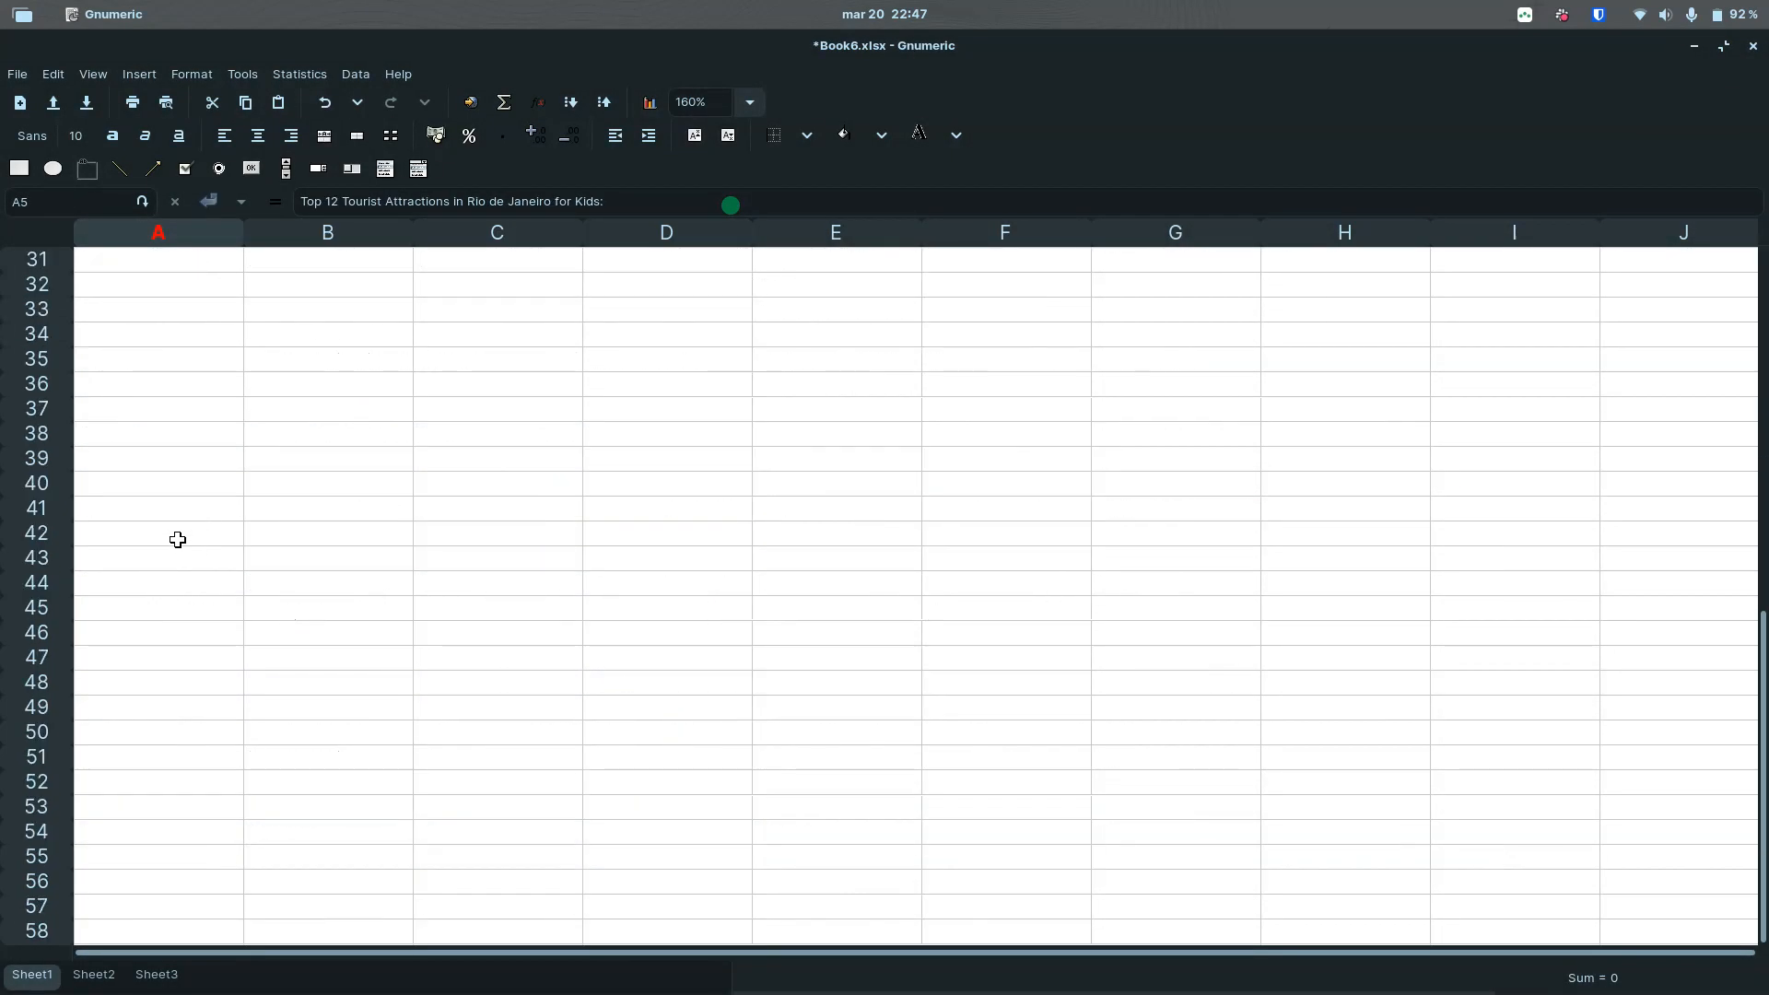
scroll(174, 509, up, 4)
shift+click(174, 509)
scroll(174, 510, up, 6)
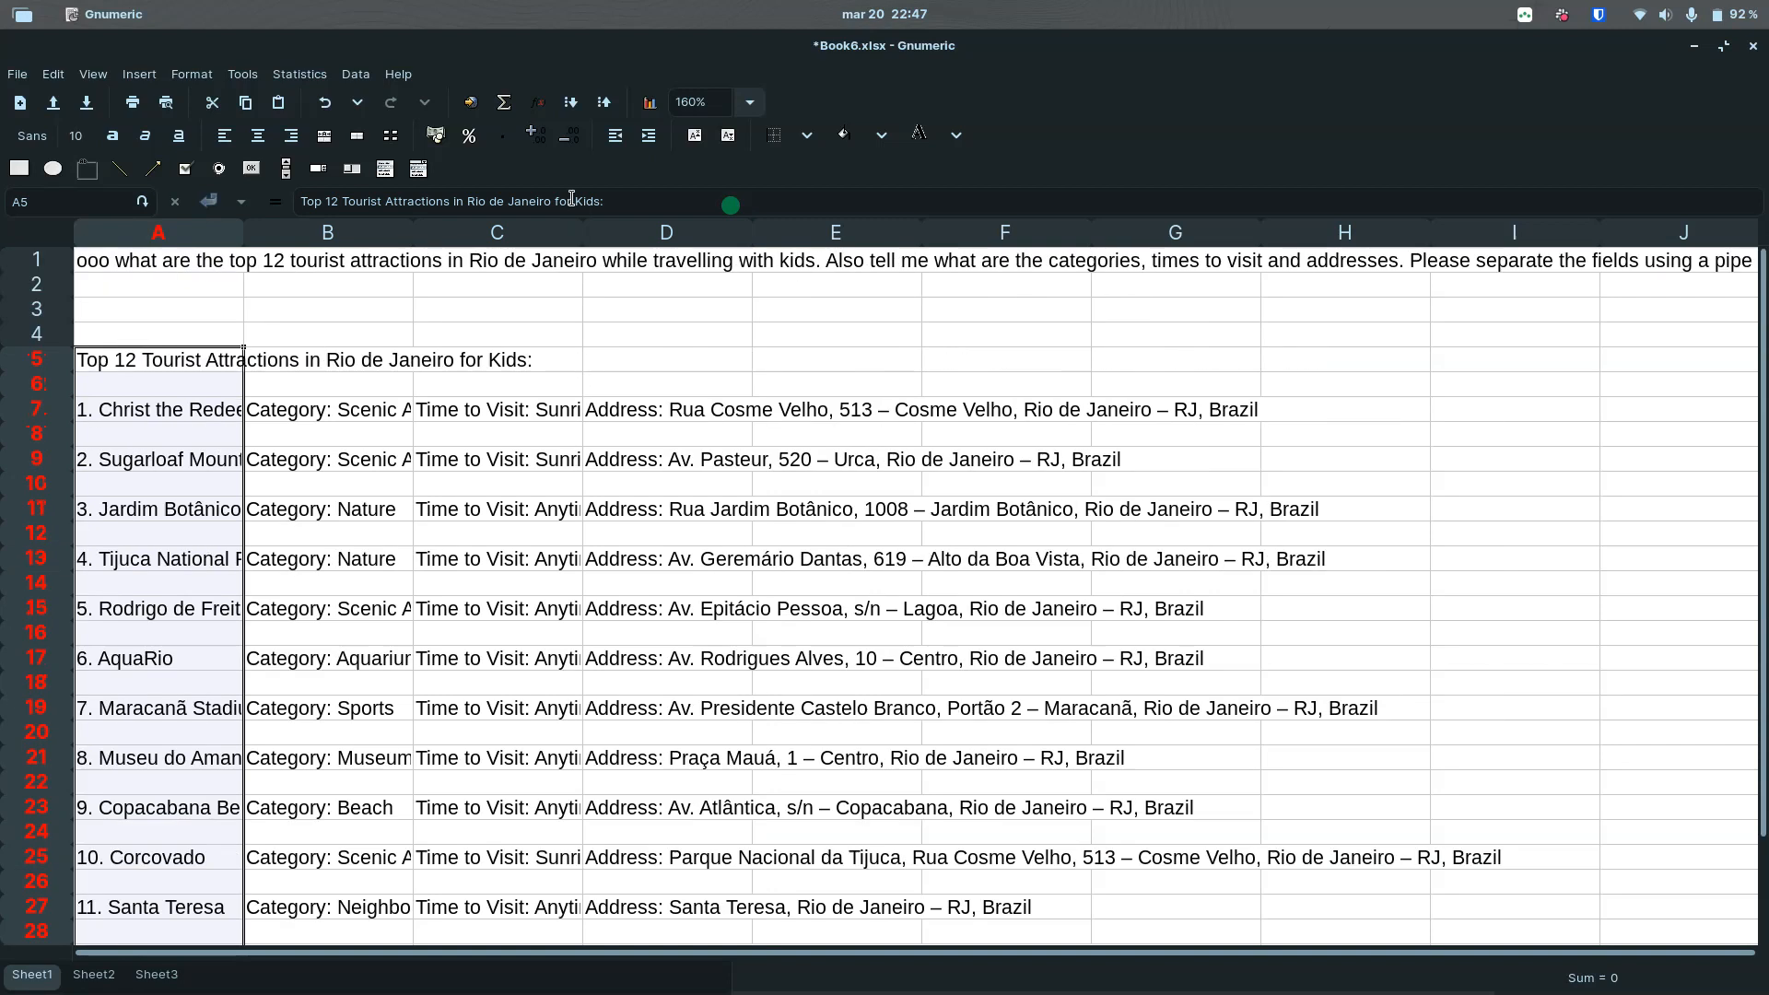
click(571, 103)
key(ctrl+z)
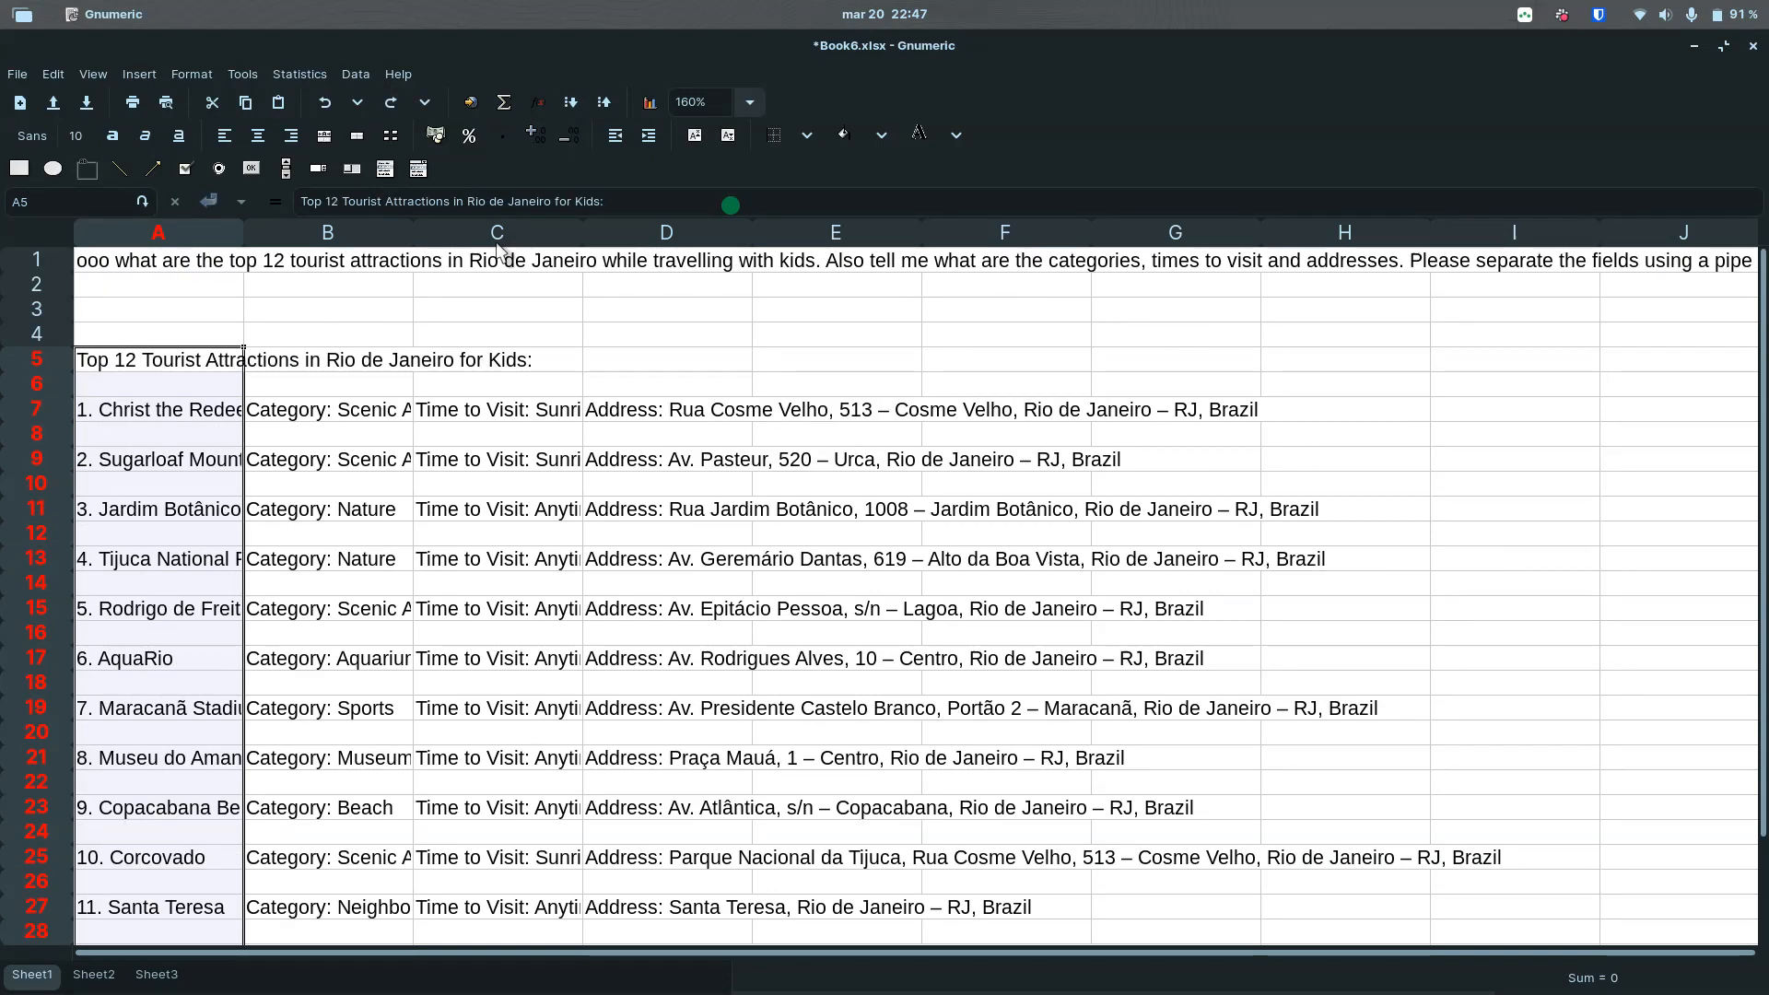
Step: Extend the selection through column F and sort the list in ascending order to gather the filled rows
key(shift+Right)
key(shift+Right)
key(shift+Right)
key(shift+Right)
key(shift+Right)
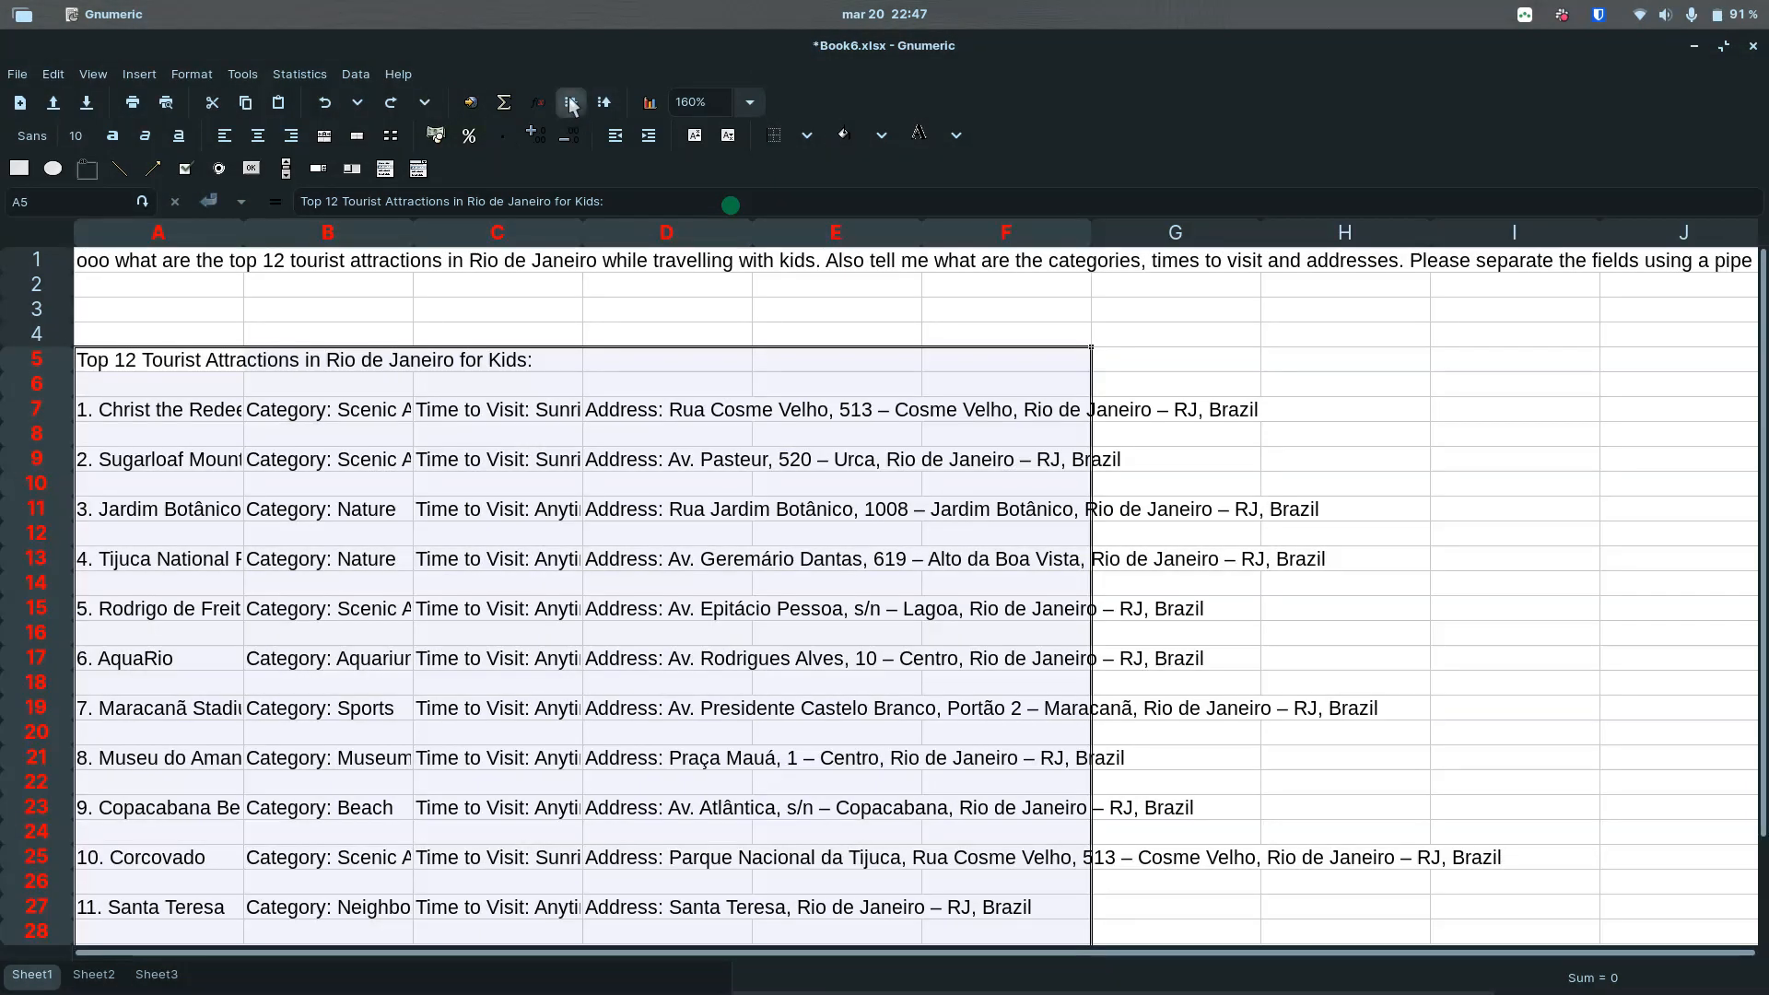
click(571, 102)
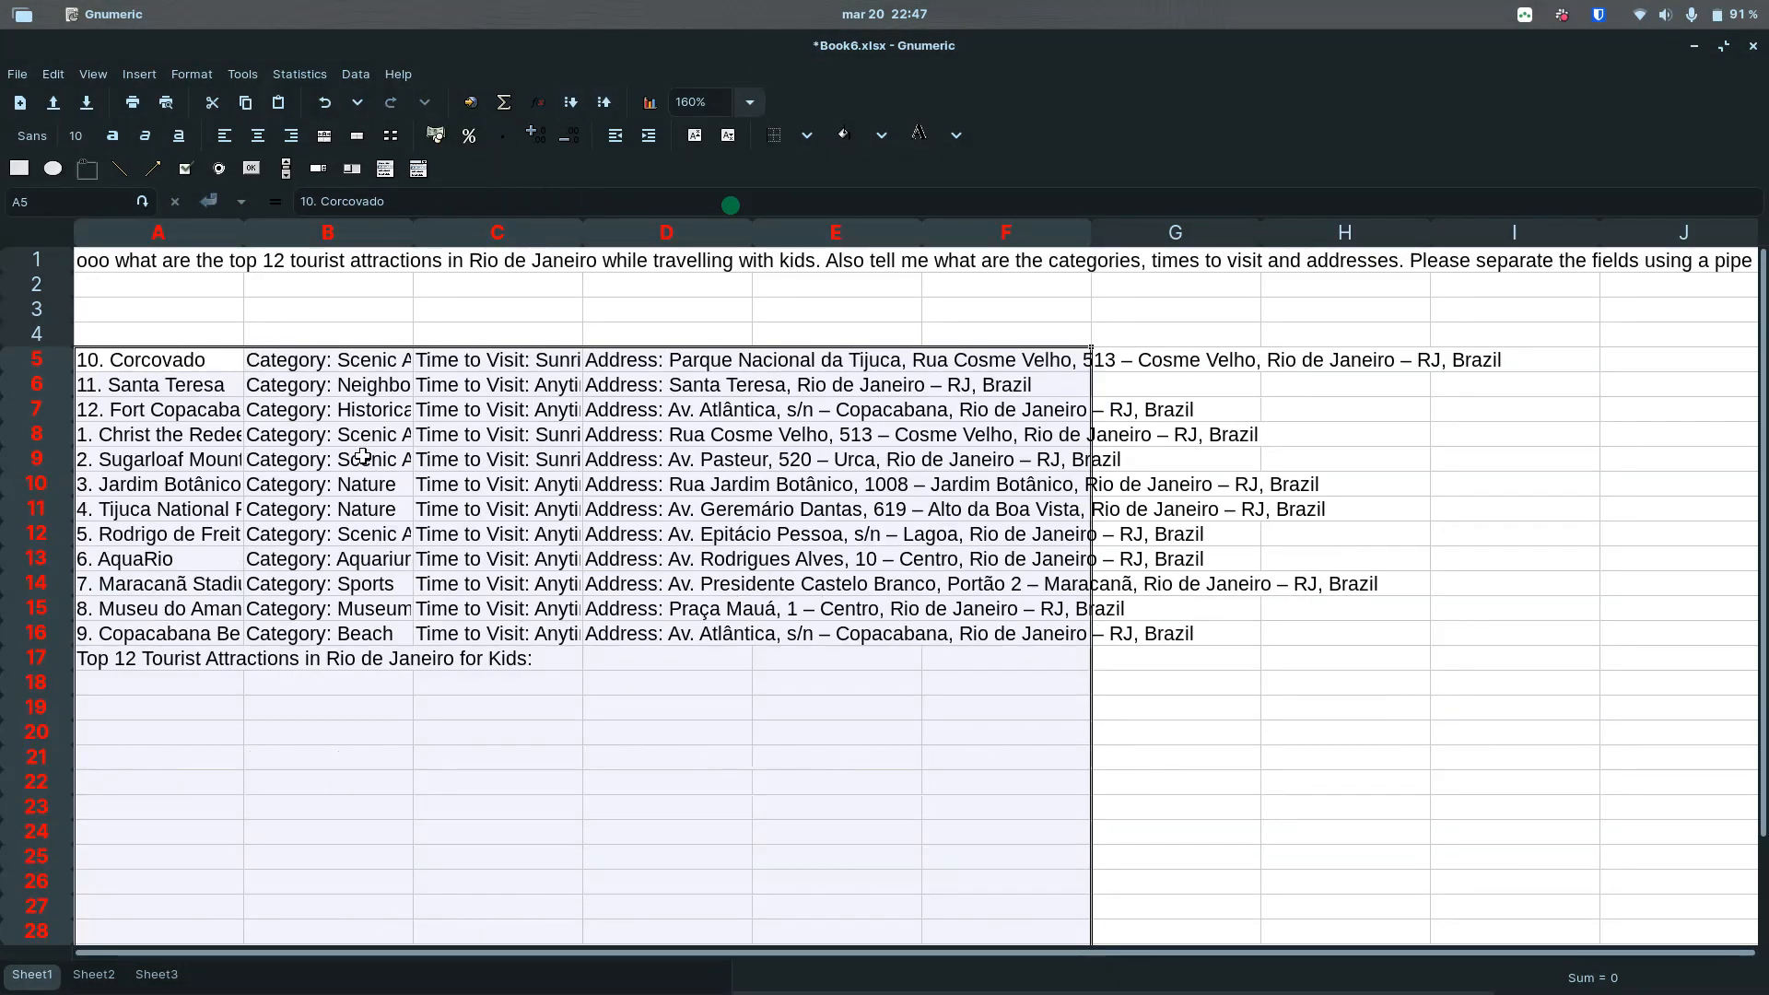
Step: Move the title "Top 12 Tourist Attractions in Rio de Janeiro for Kids:" from row 17 to cell A4
drag(128, 660, 571, 656)
key(ctrl+c)
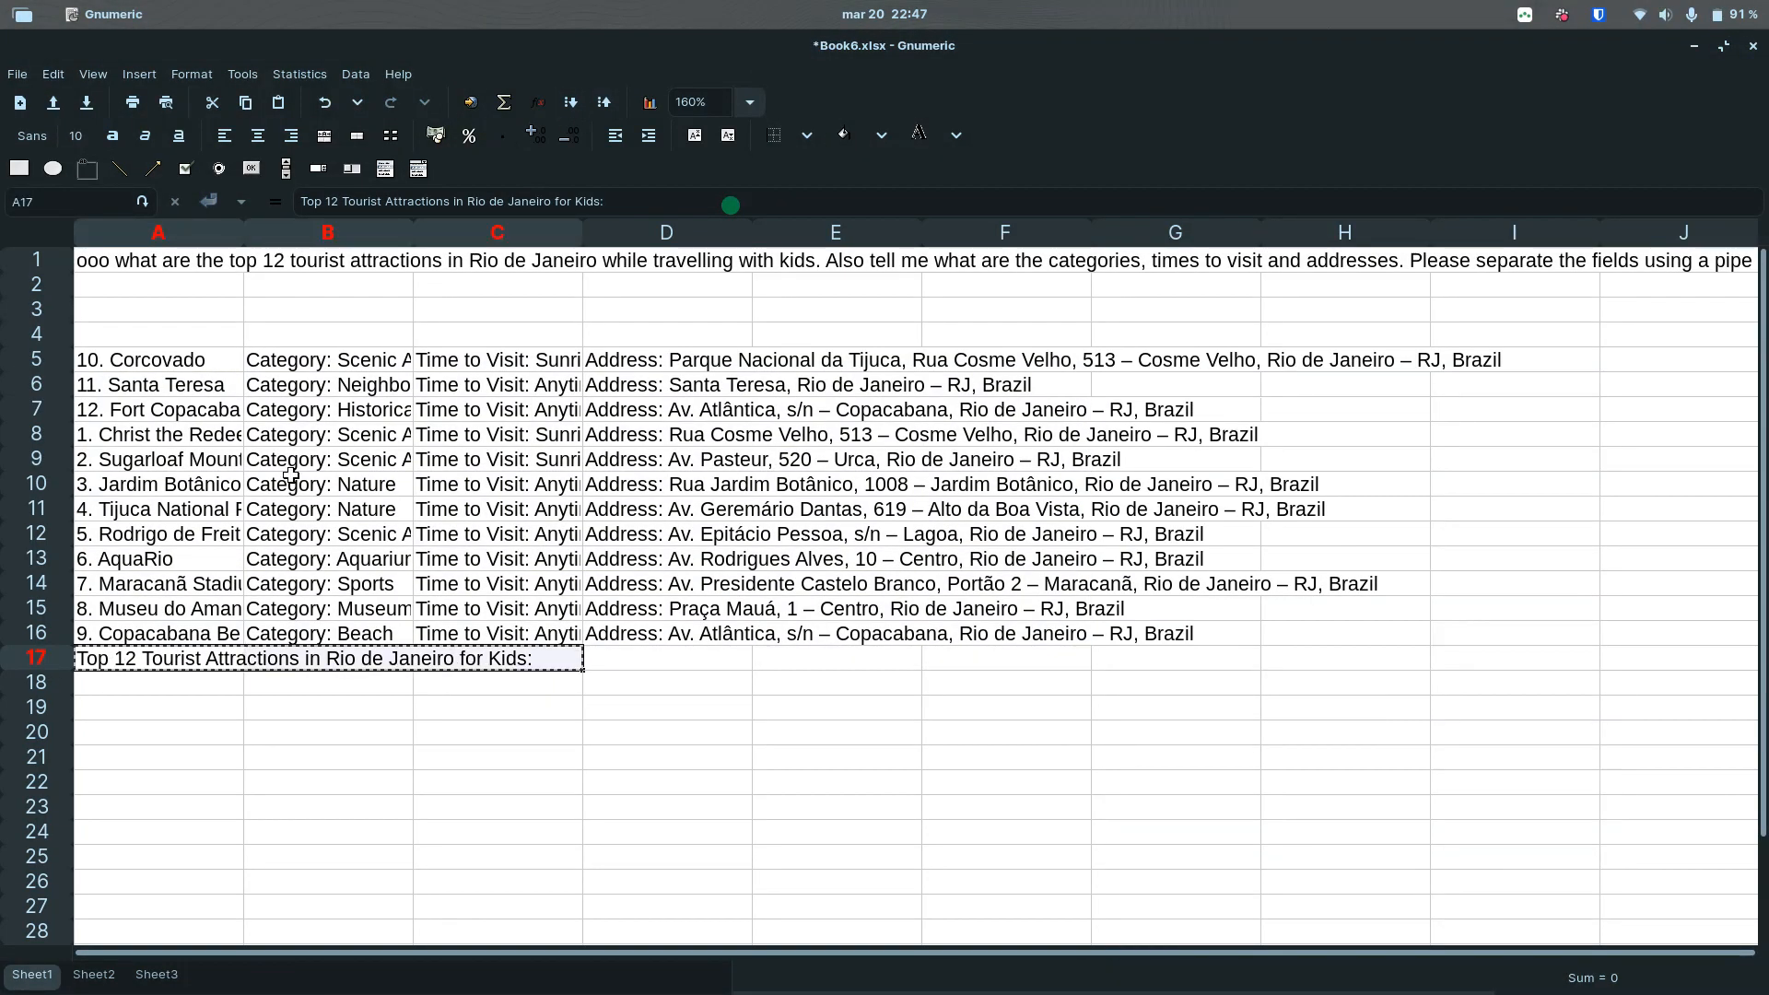
click(143, 336)
key(ctrl+v)
Step: Try a descending sort on A5:D16, and restore the ascending order of rows 5 to 16
drag(134, 362, 677, 636)
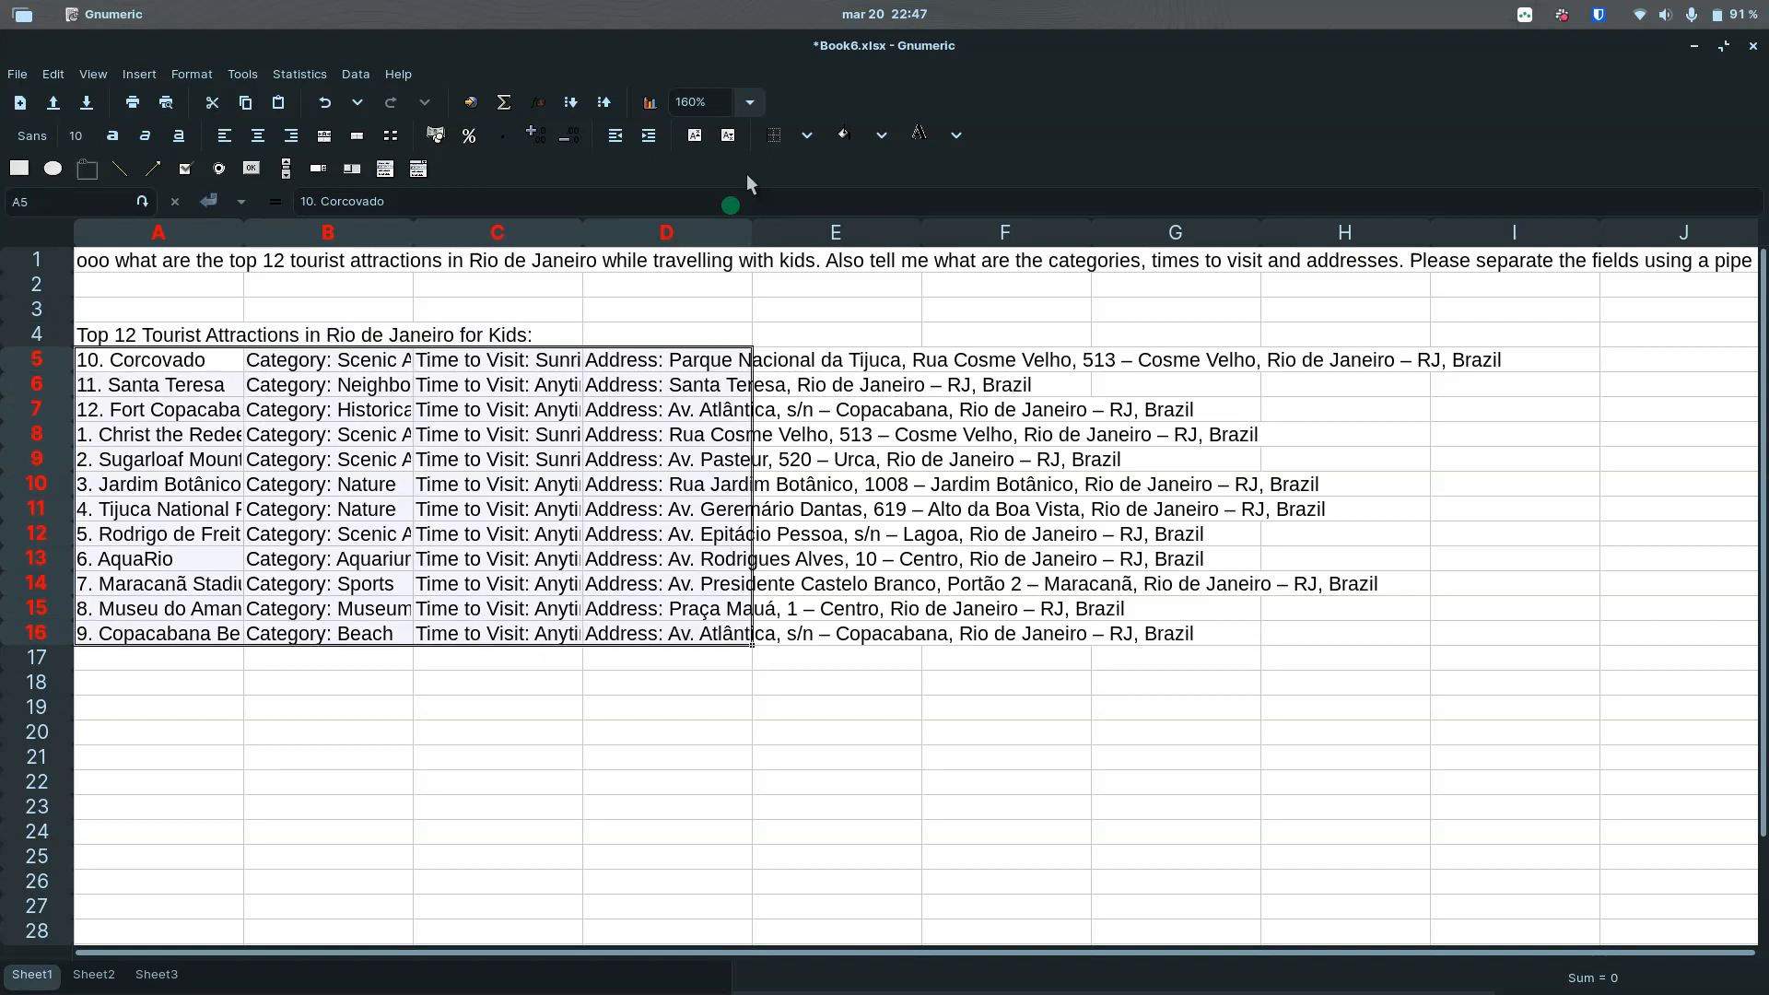
click(611, 106)
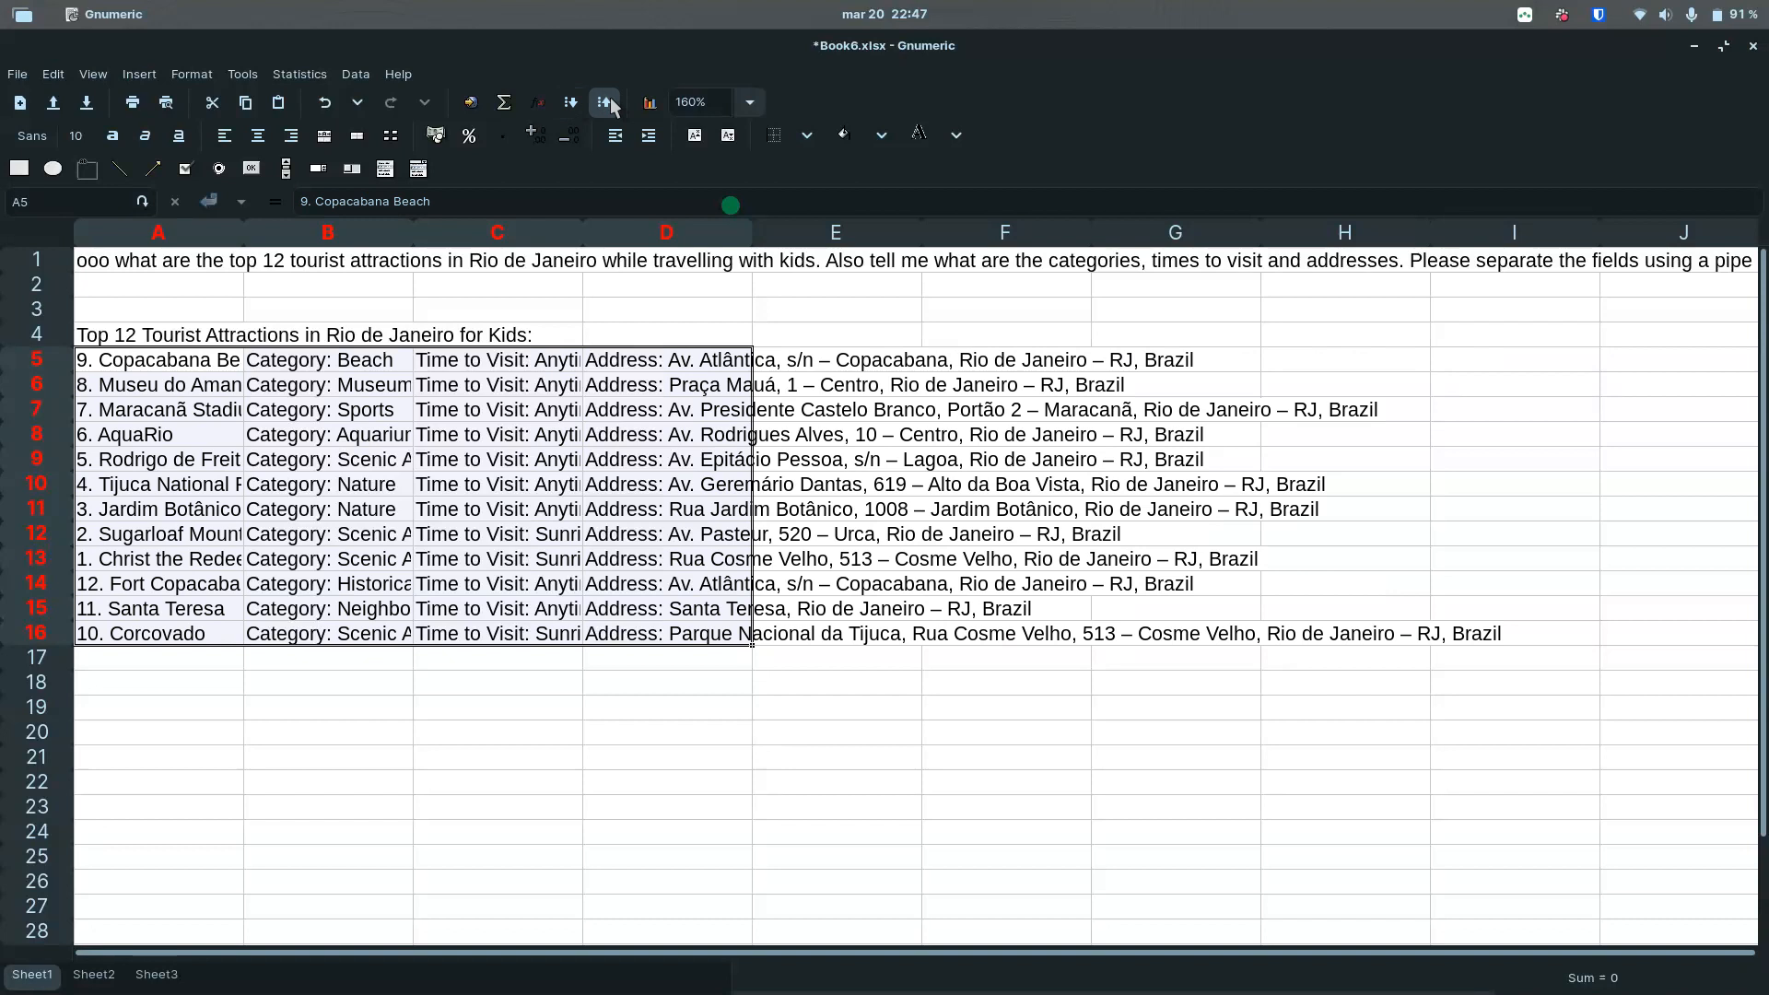
click(43, 568)
key(ctrl+c)
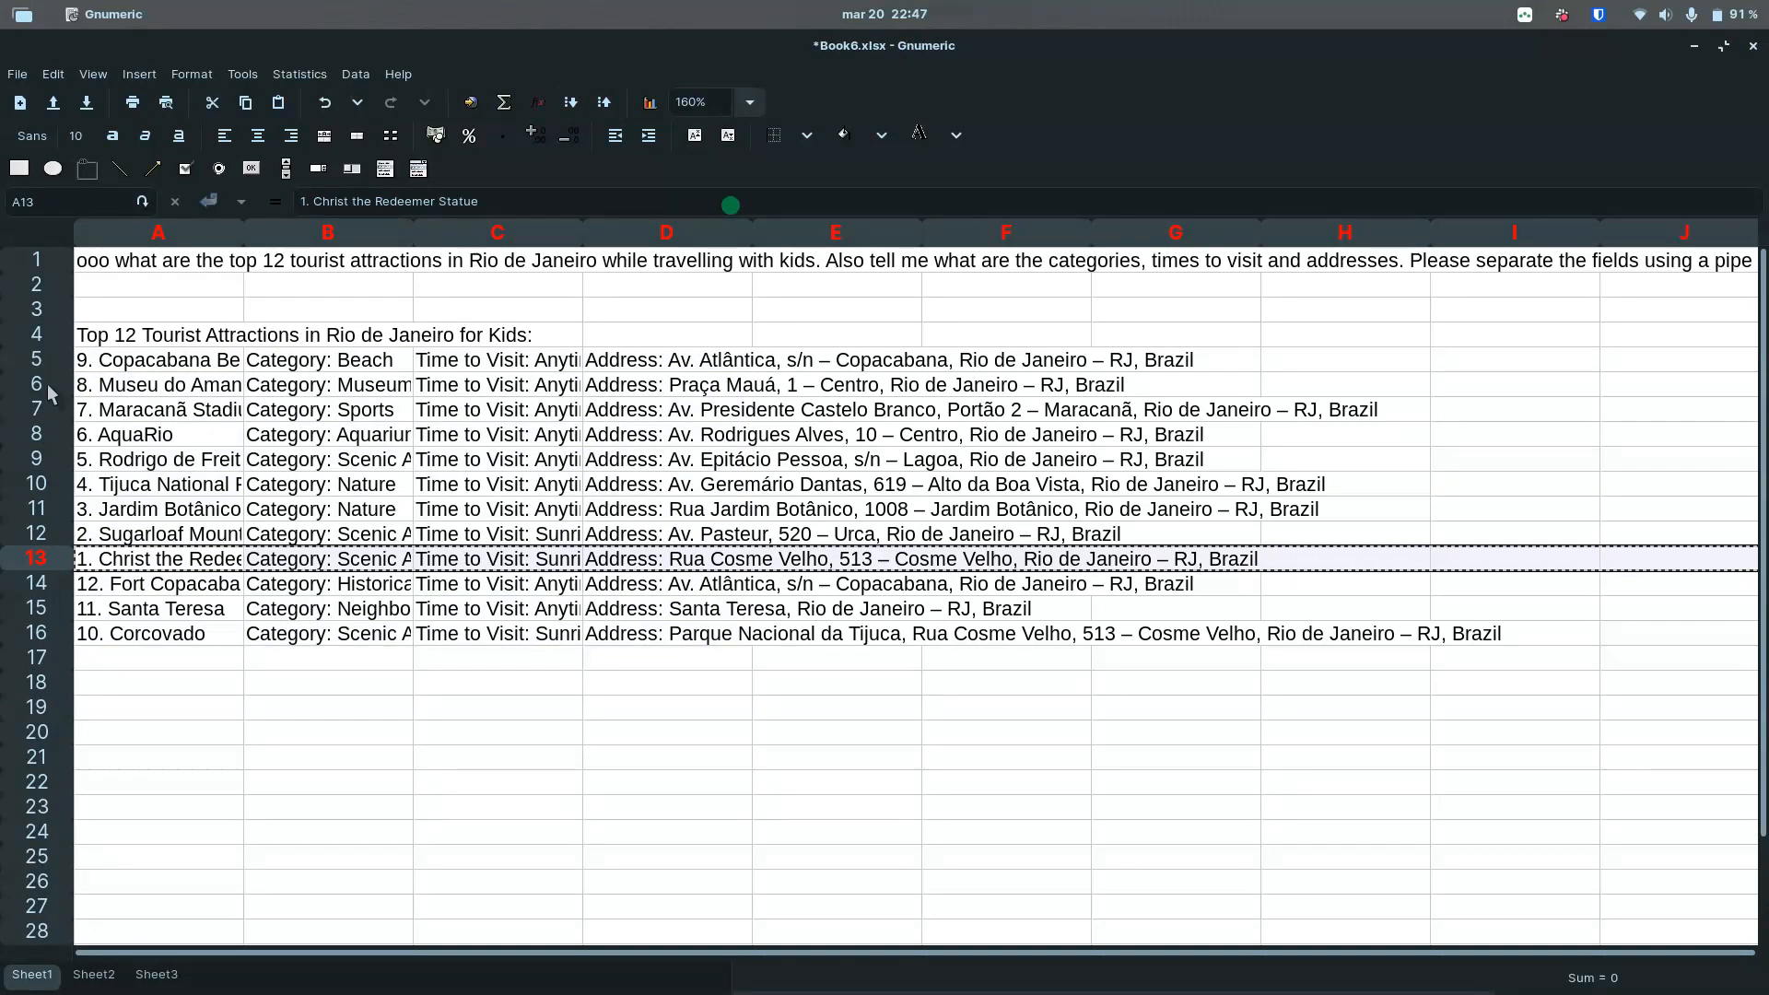
click(99, 366)
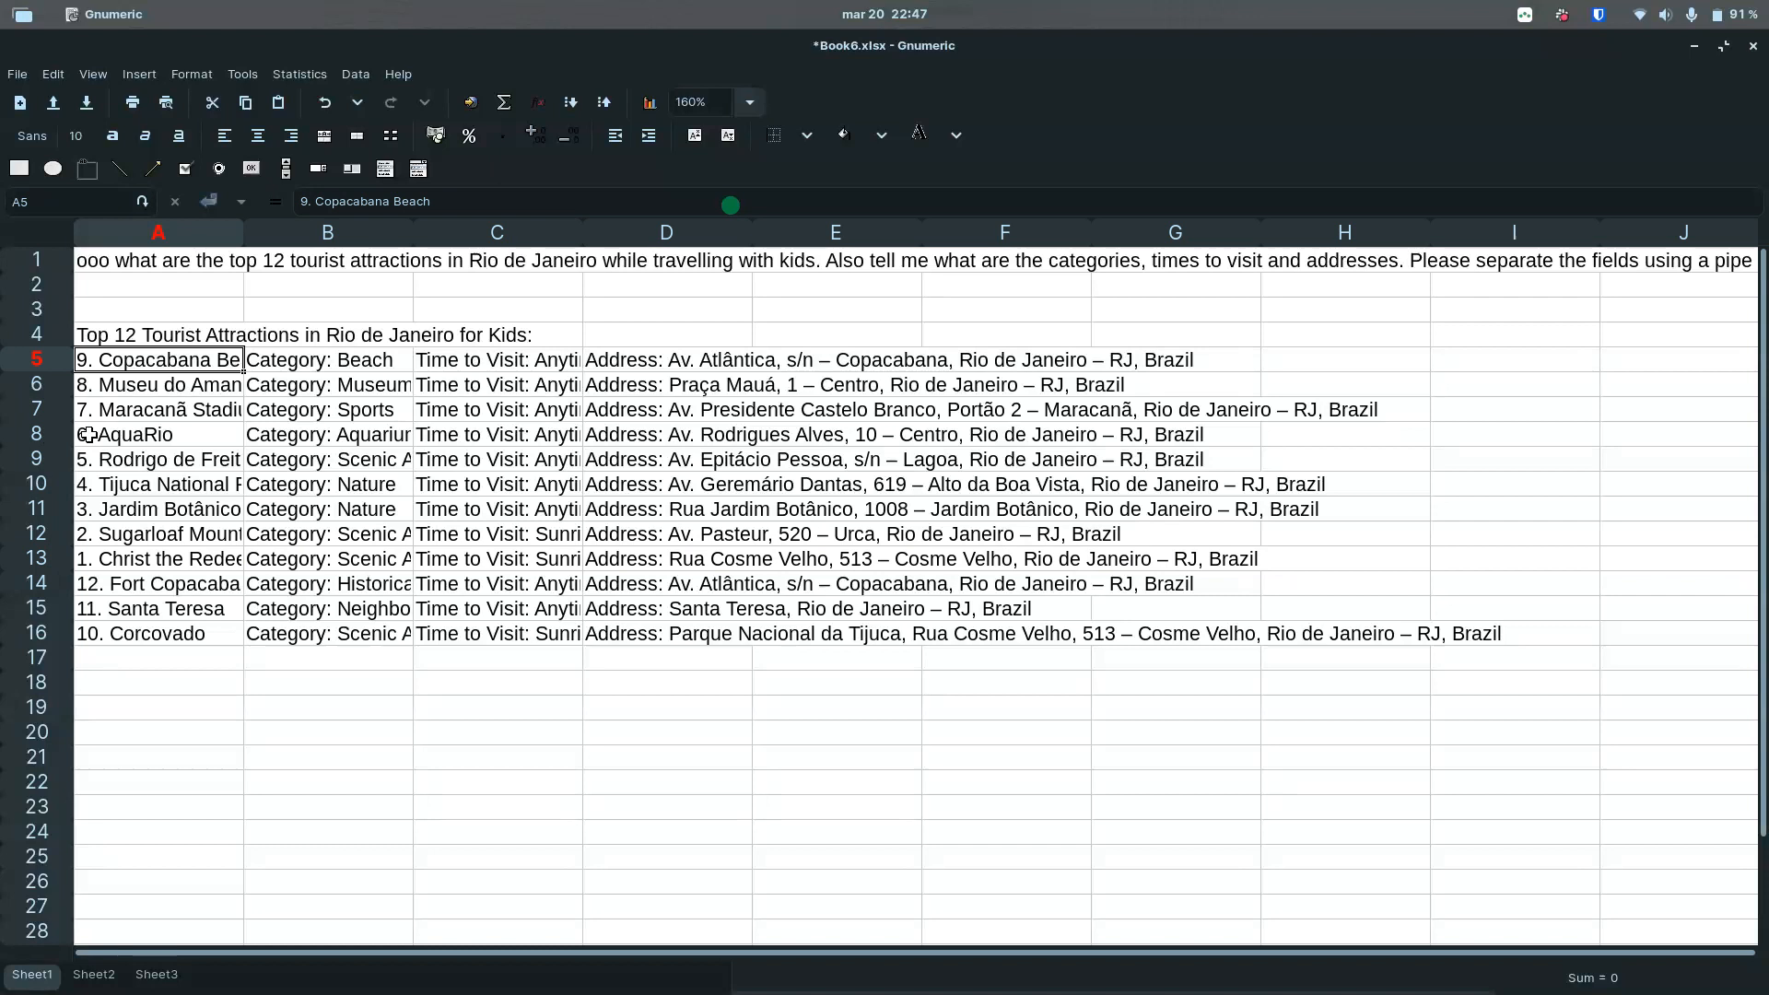
drag(114, 367, 132, 594)
drag(39, 364, 57, 636)
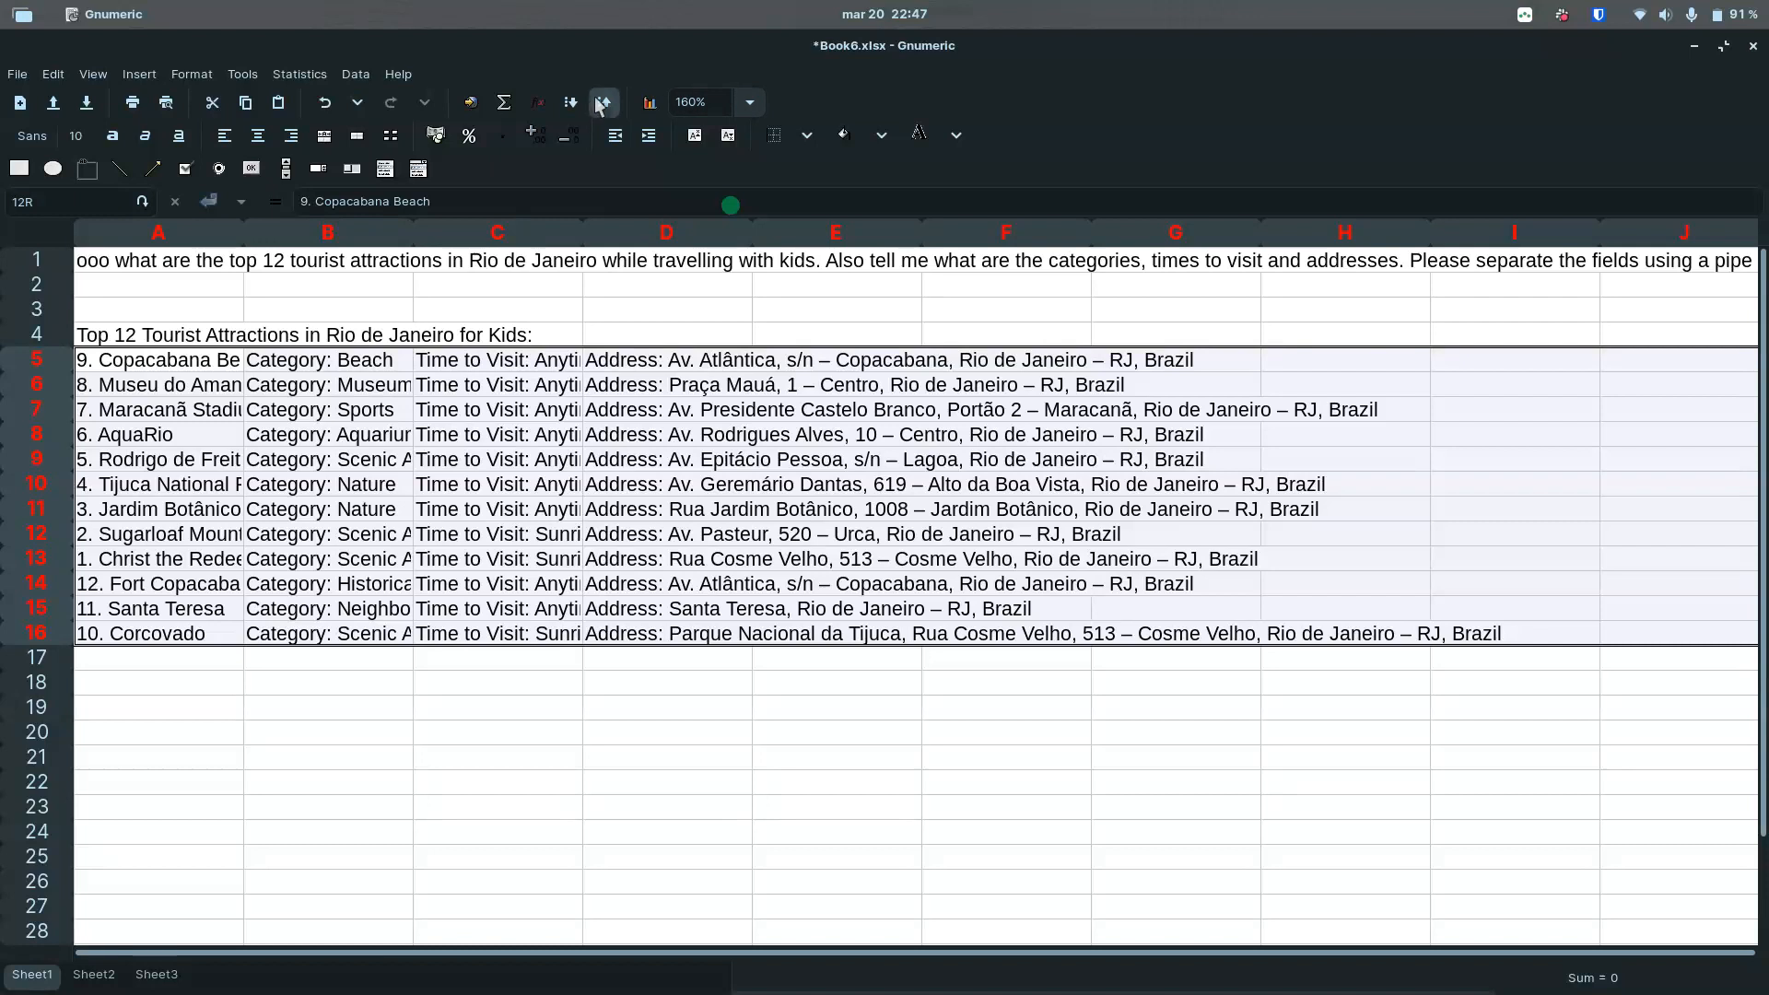
click(569, 102)
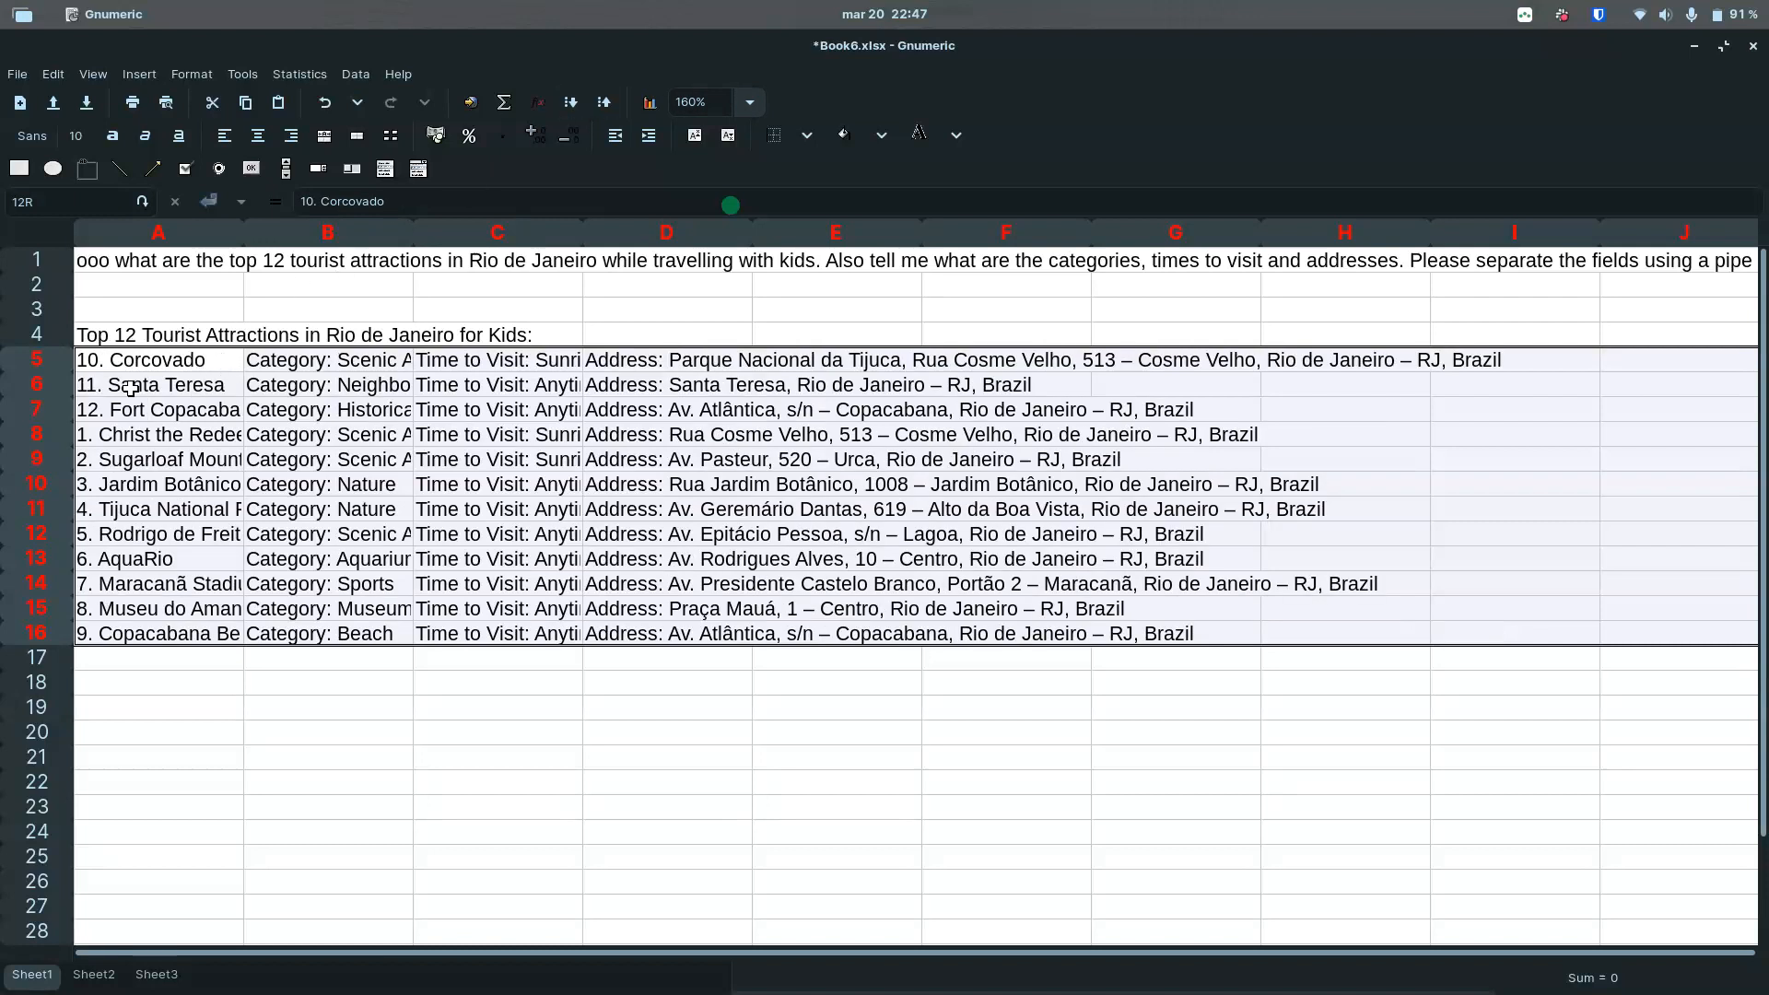
Step: Put rows 5 to 7, holding attractions 10 to 12, on the clipboard and try to paste them into row 17
drag(46, 359, 43, 413)
key(ctrl+x)
click(37, 657)
key(ctrl+v)
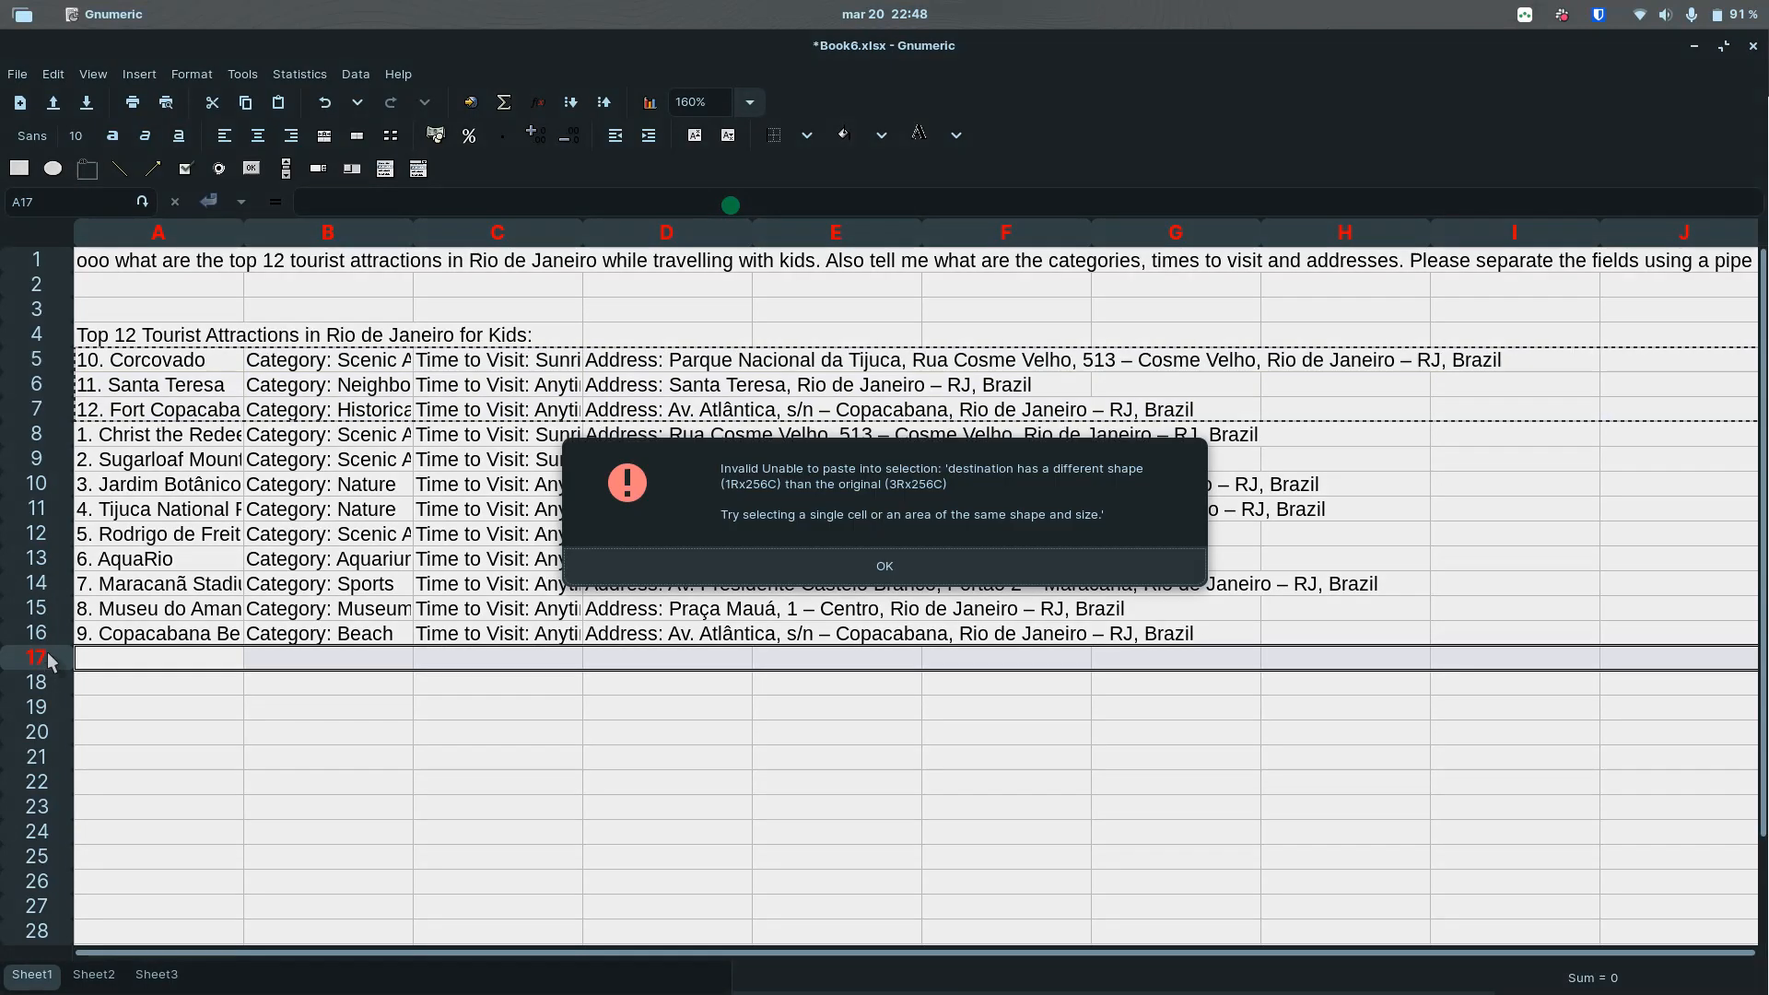
click(564, 567)
Step: Paste attractions 10 to 12 into rows 17 to 19 and delete the original rows 5 to 7
drag(37, 360, 39, 414)
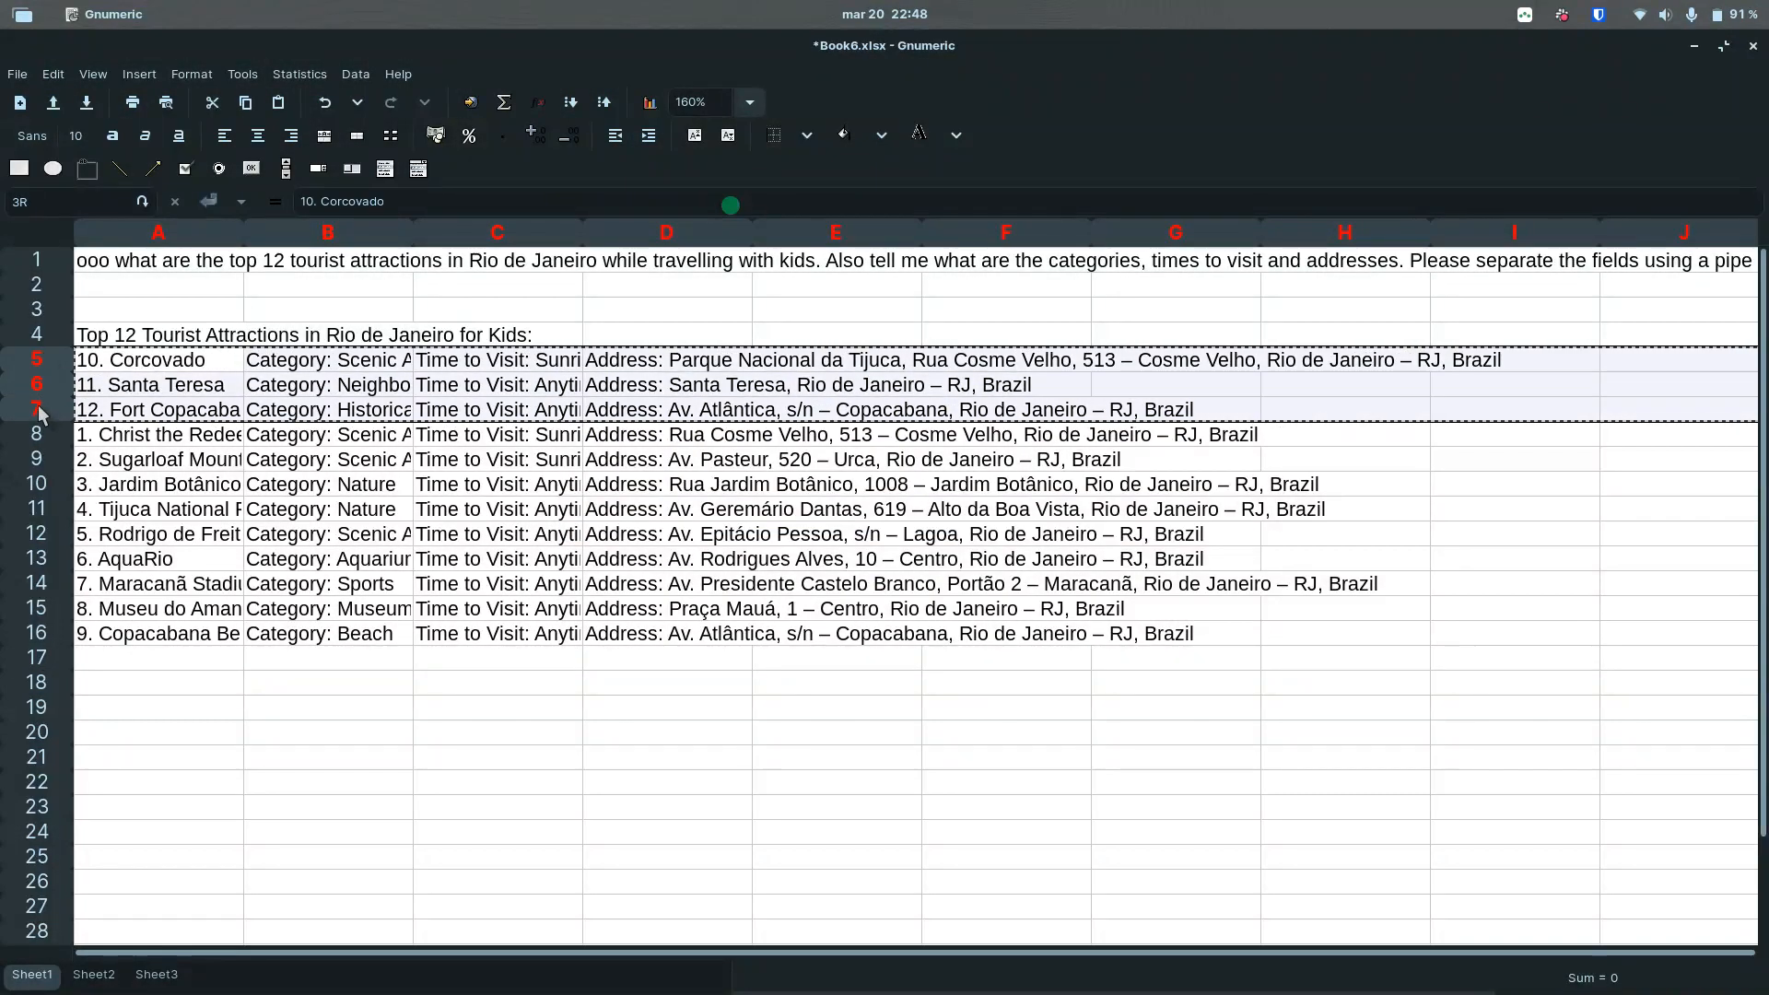
click(42, 661)
drag(43, 661, 44, 707)
key(ctrl+v)
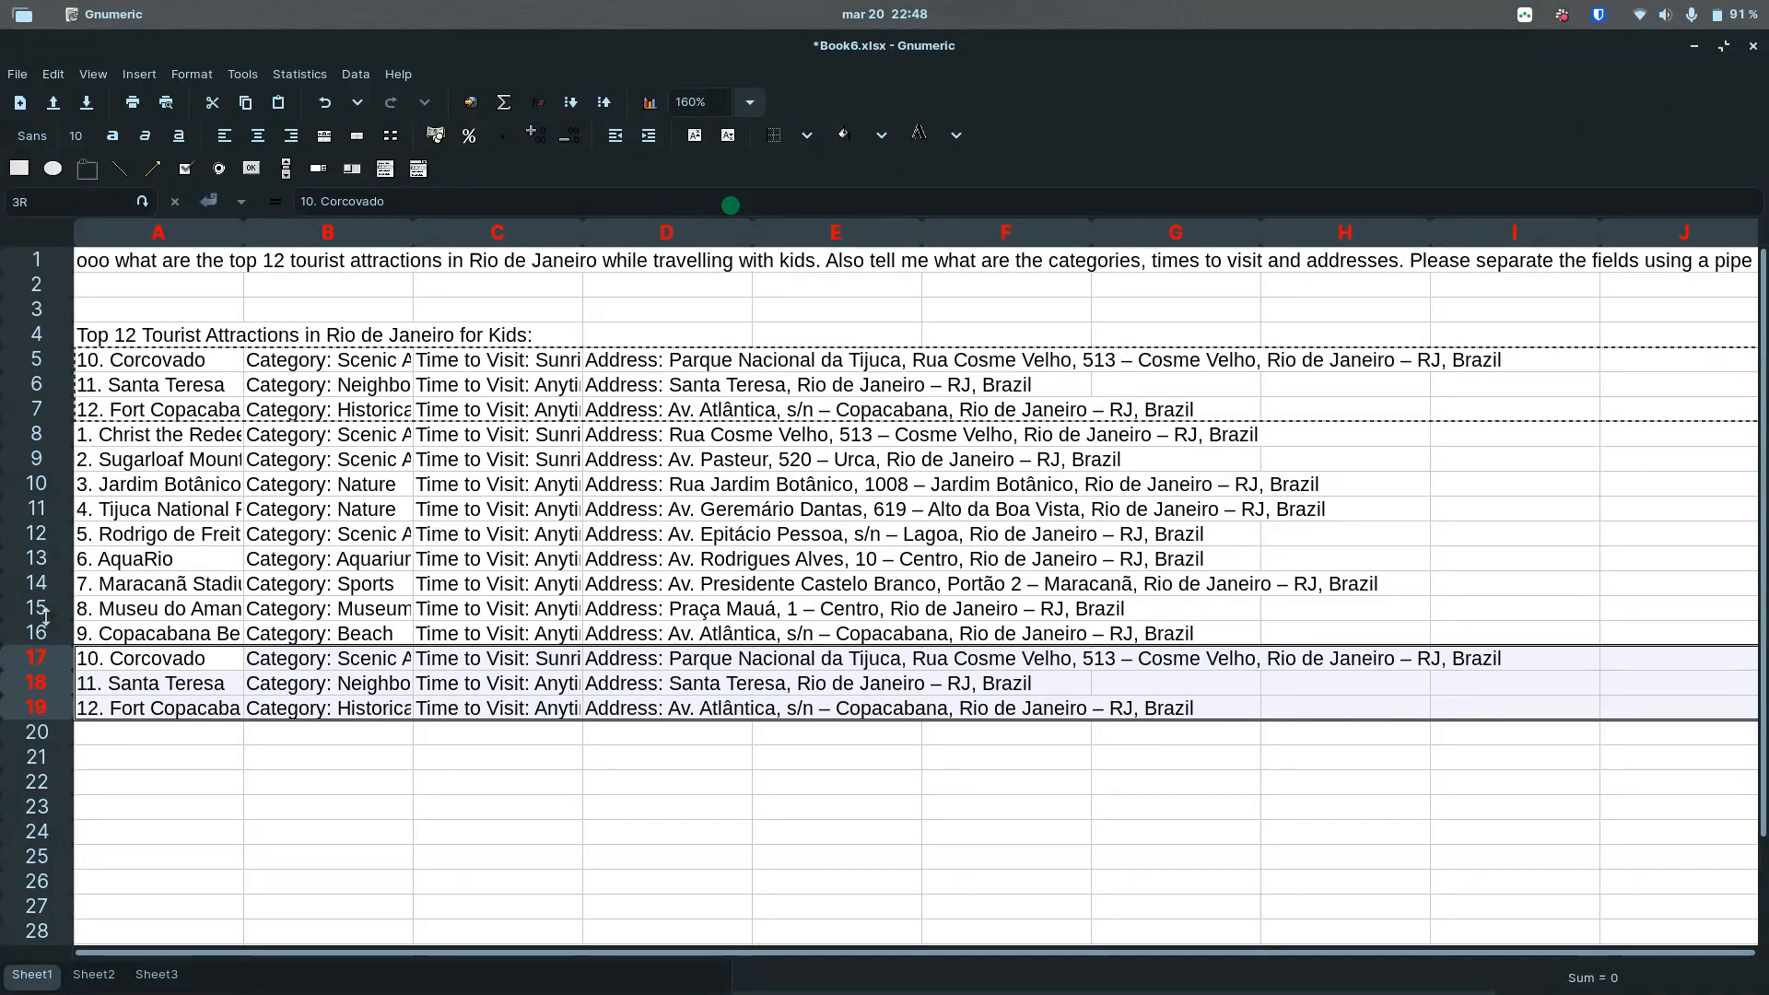
drag(57, 364, 56, 419)
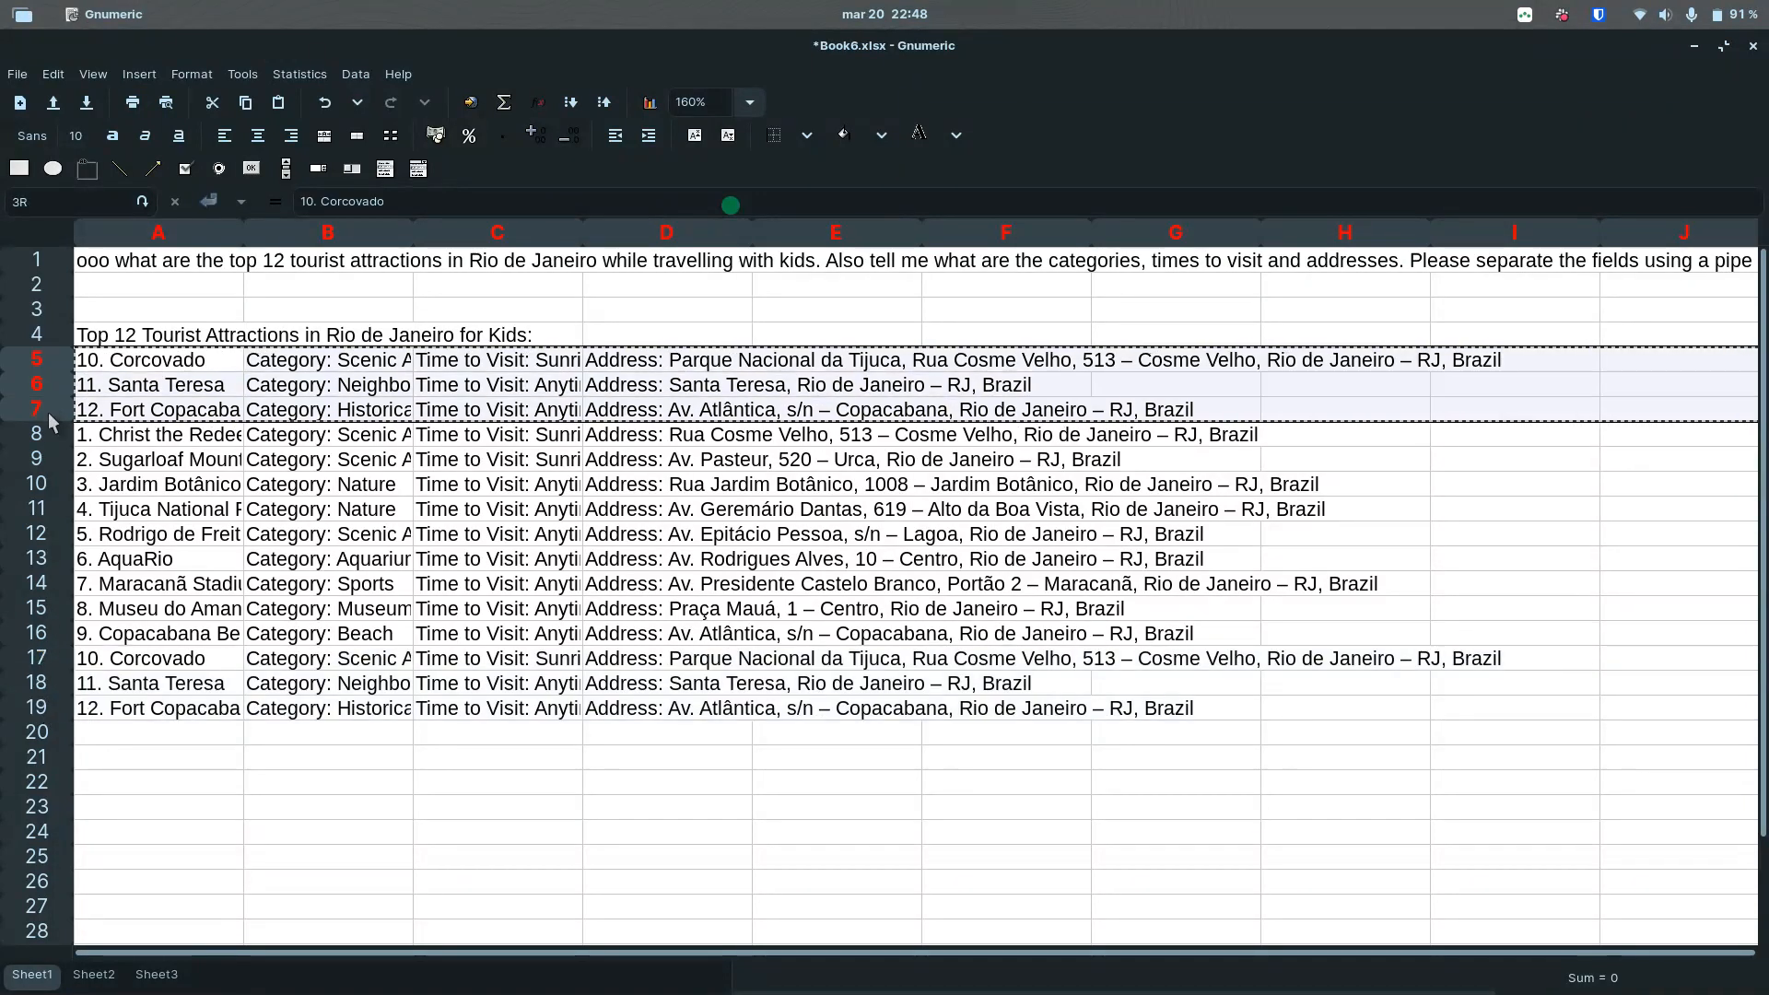
key(ctrl+minus)
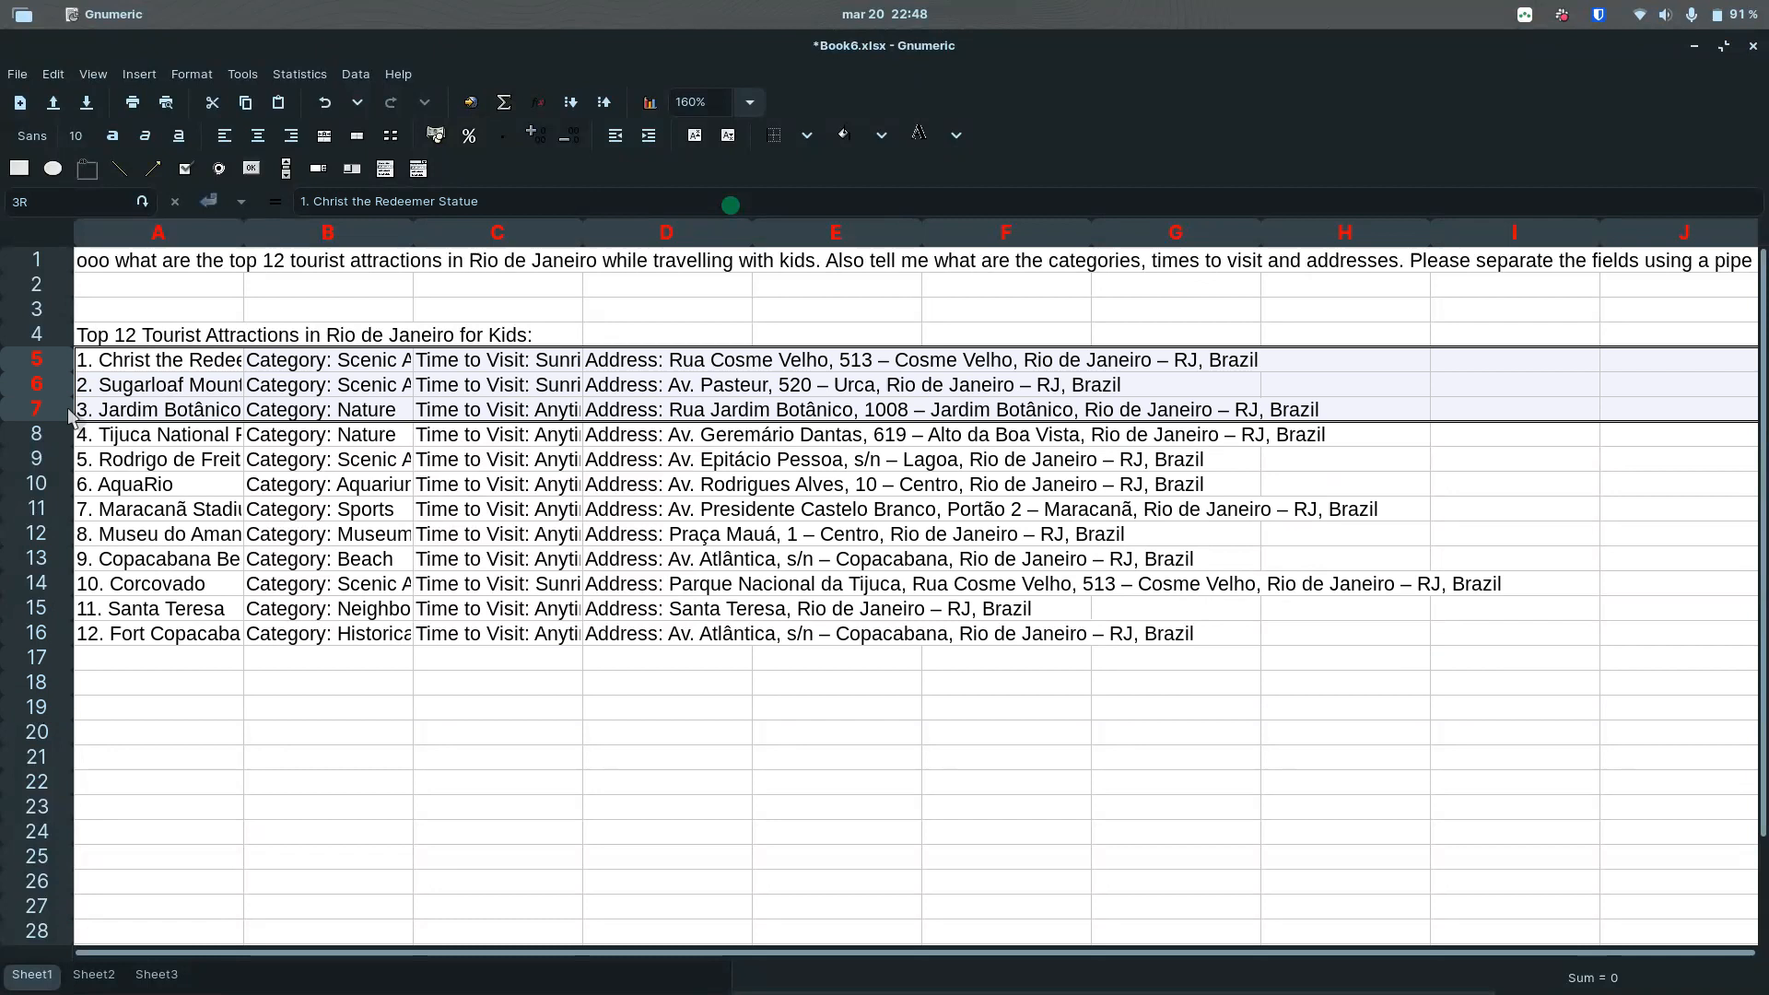
Step: Widen columns A to E equally so the attraction names, categories and visiting times fit
click(210, 367)
drag(241, 228, 952, 227)
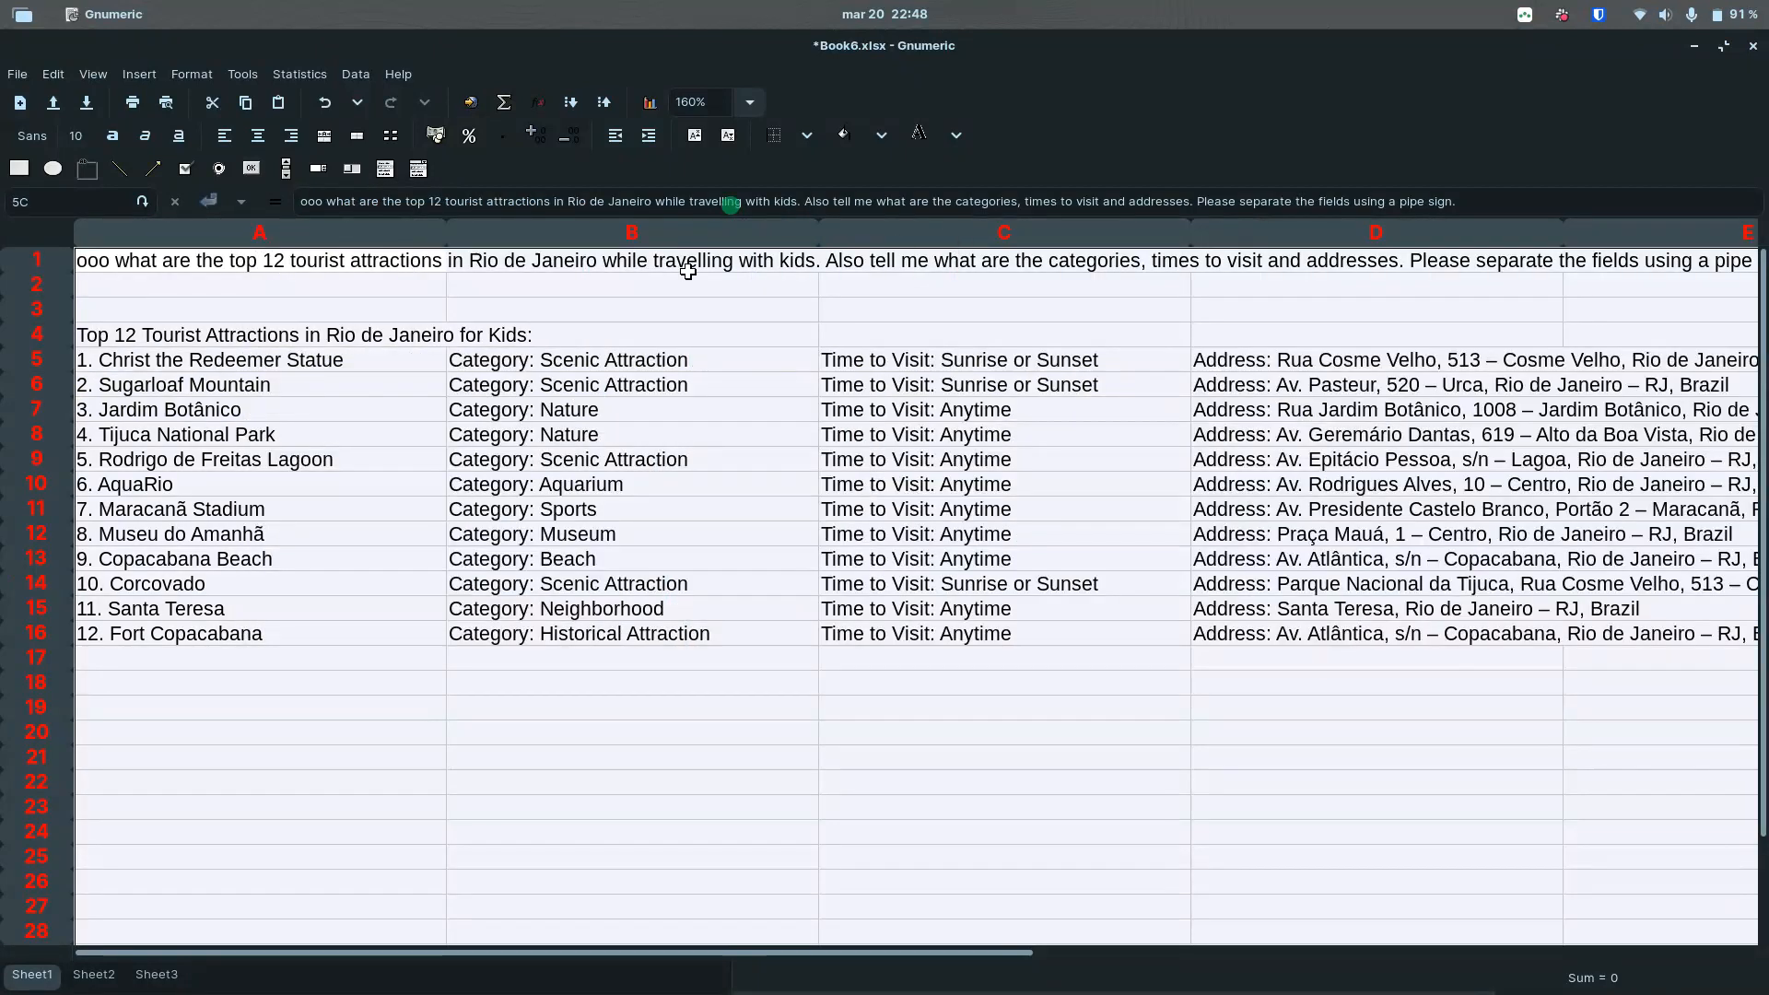
drag(816, 242, 739, 241)
click(435, 364)
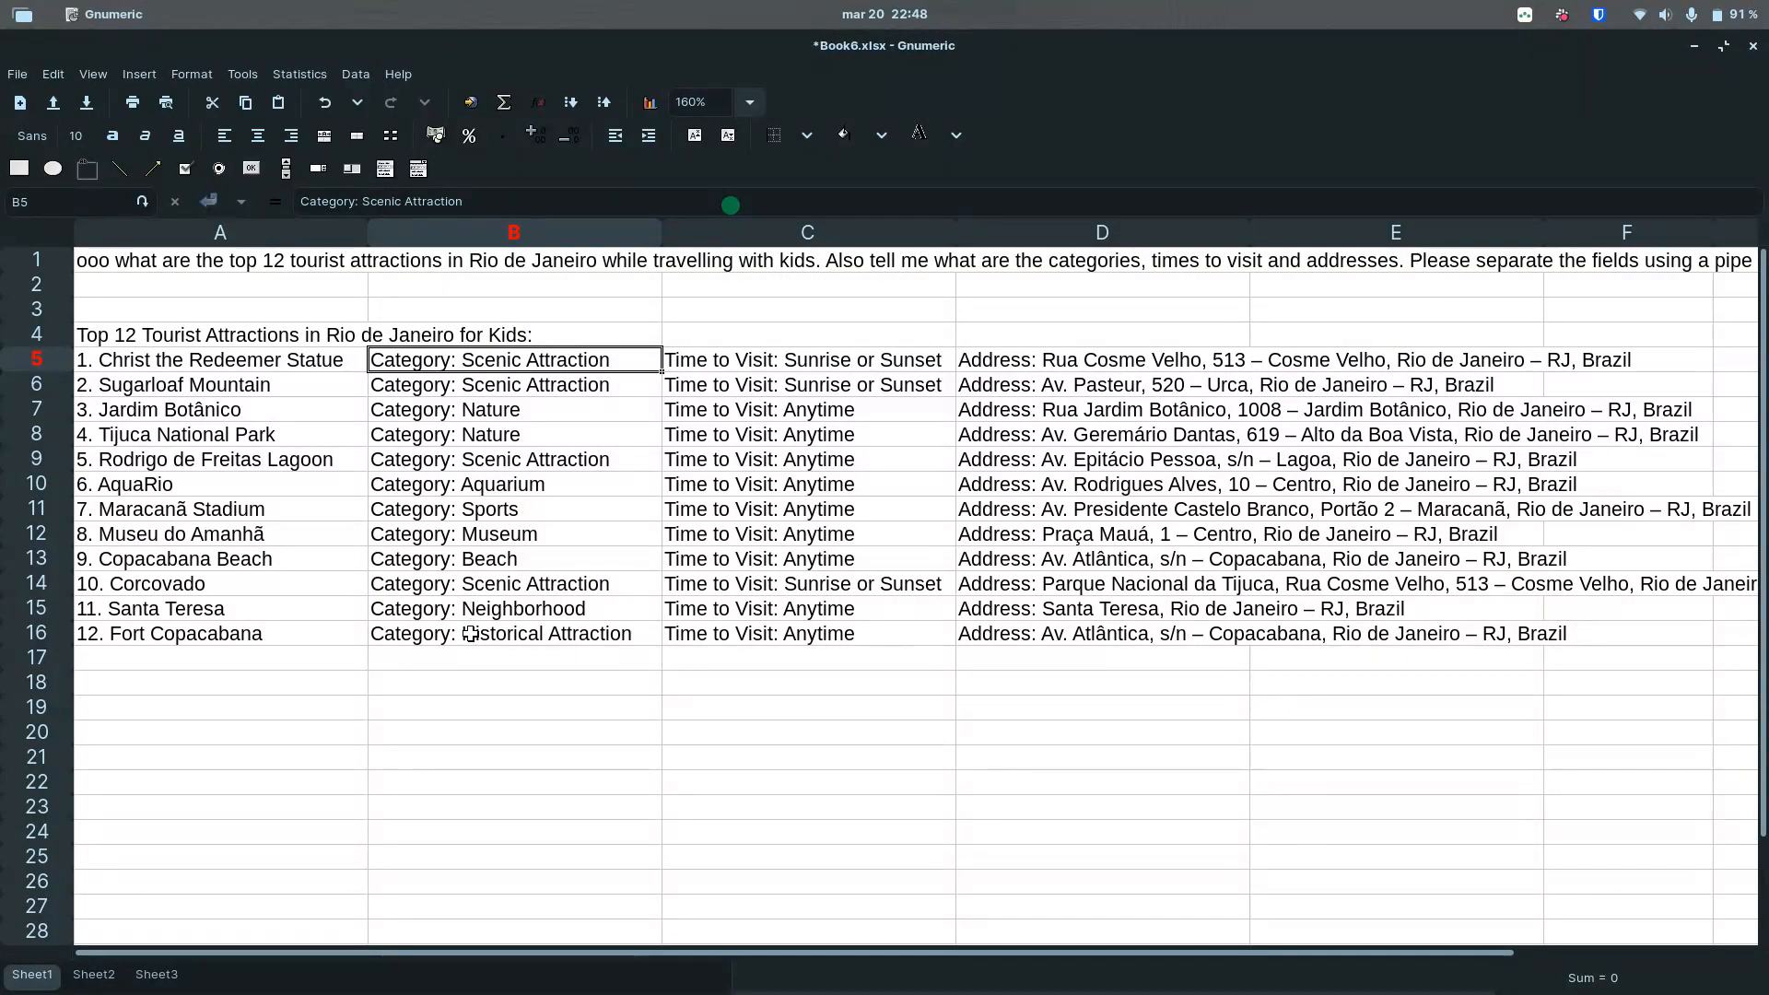
key(ctrl+space)
text(cate)
key(Escape)
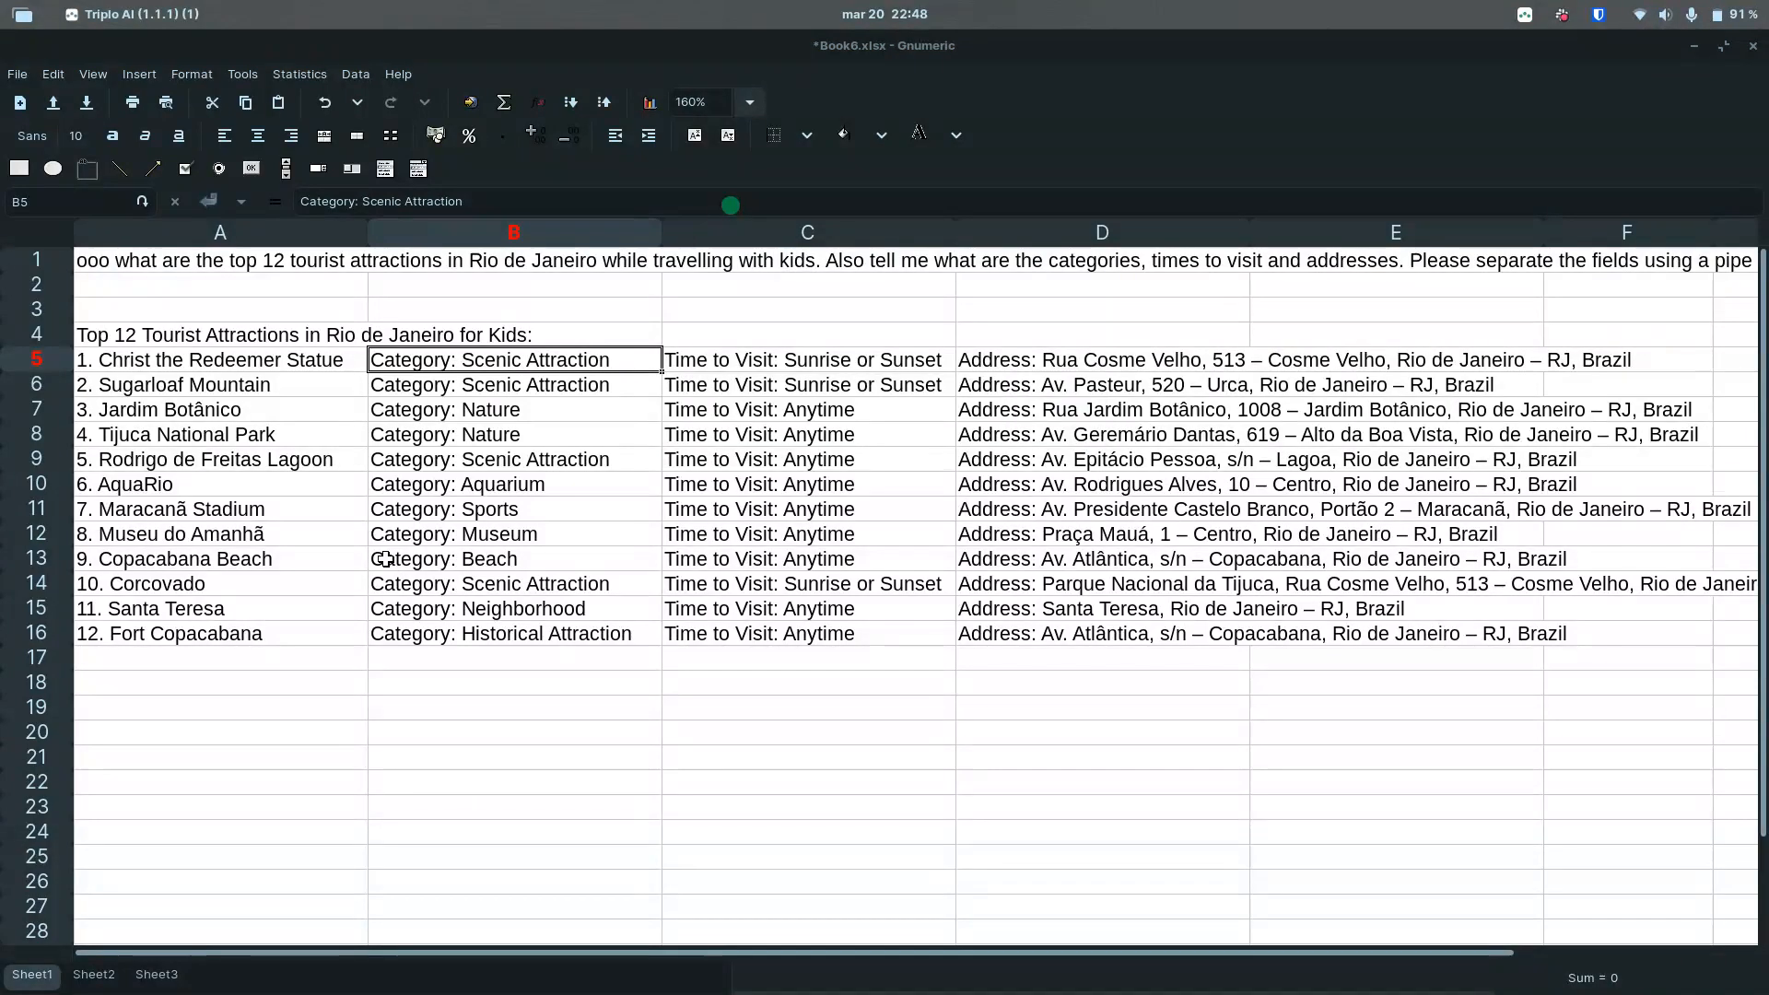
Step: Remove the text "Category: " from the entire workbook by replacing it with nothing
click(506, 478)
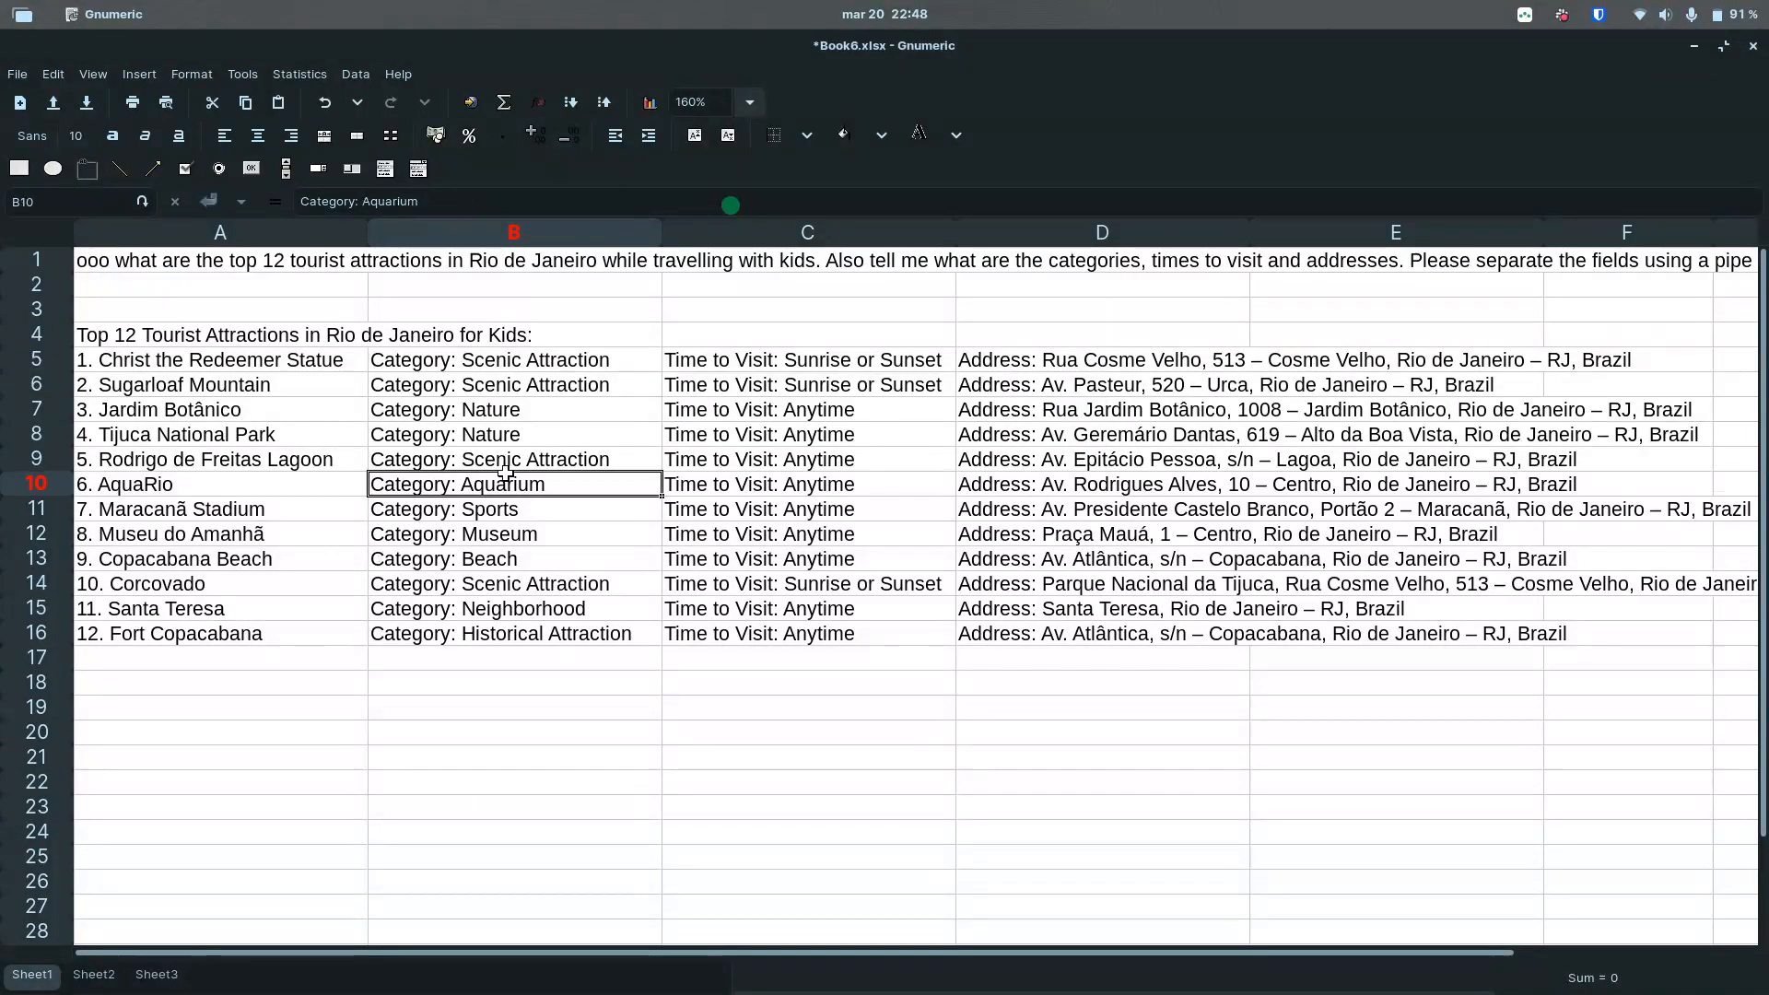
key(ctrl+h)
text(Category:)
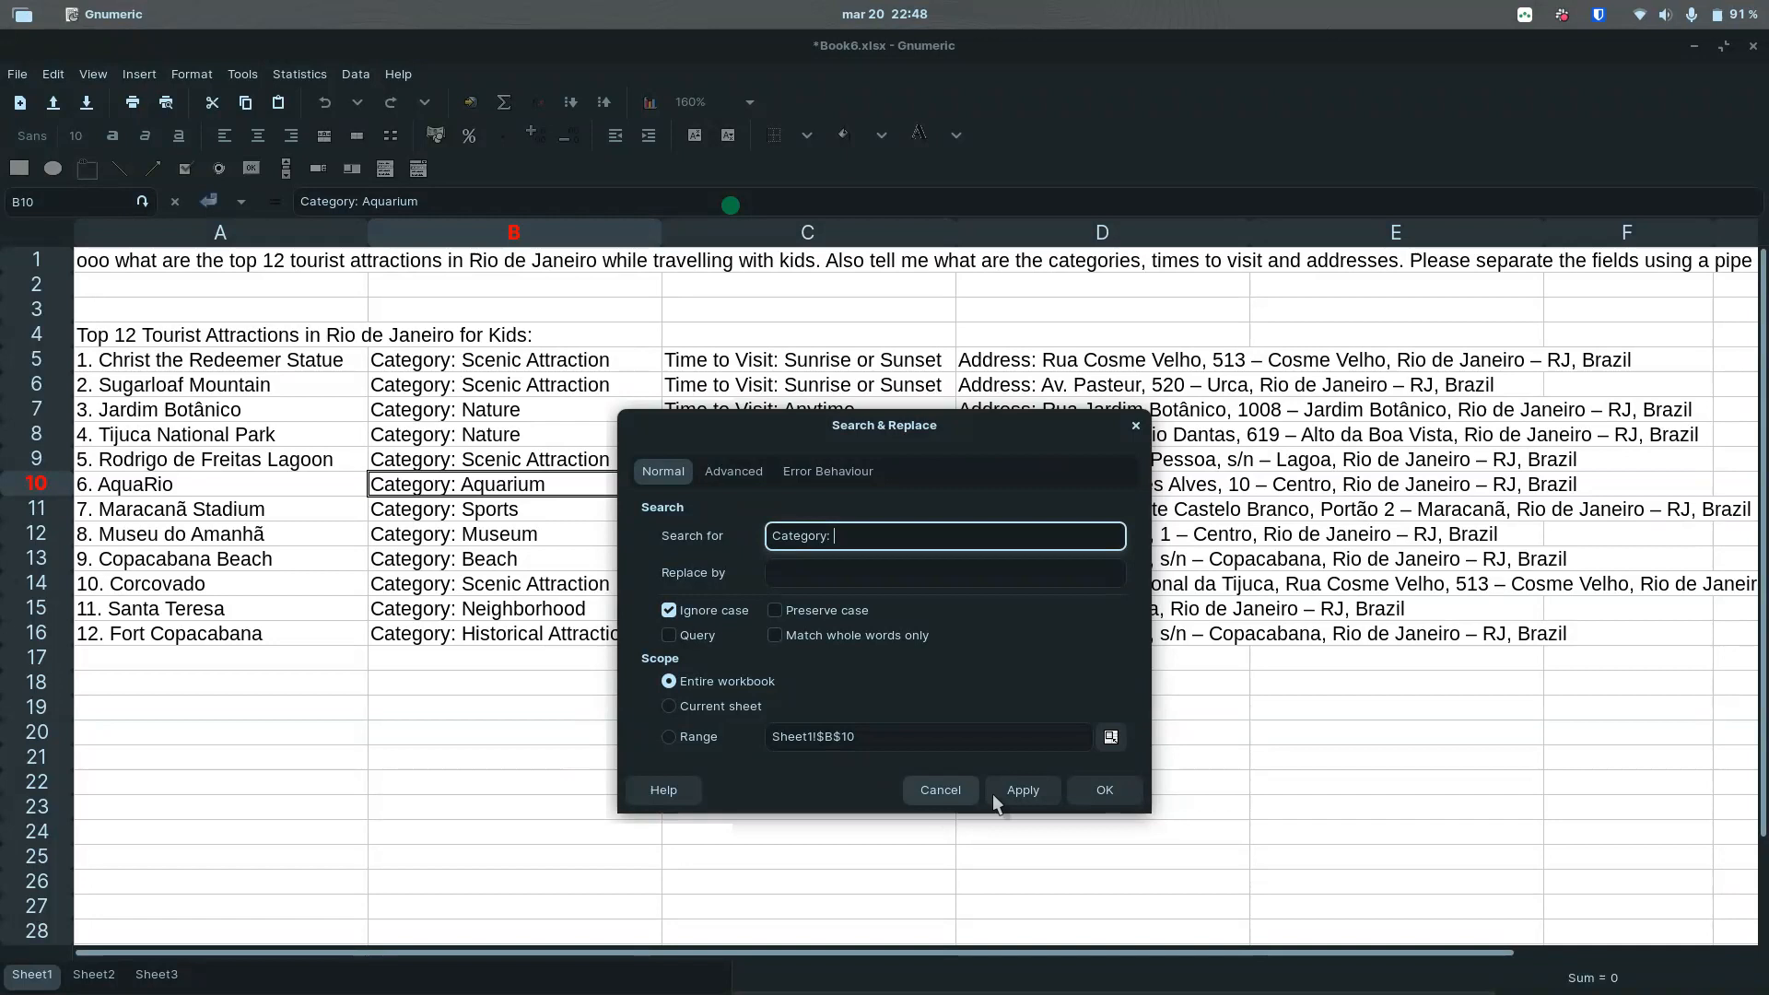
click(1022, 789)
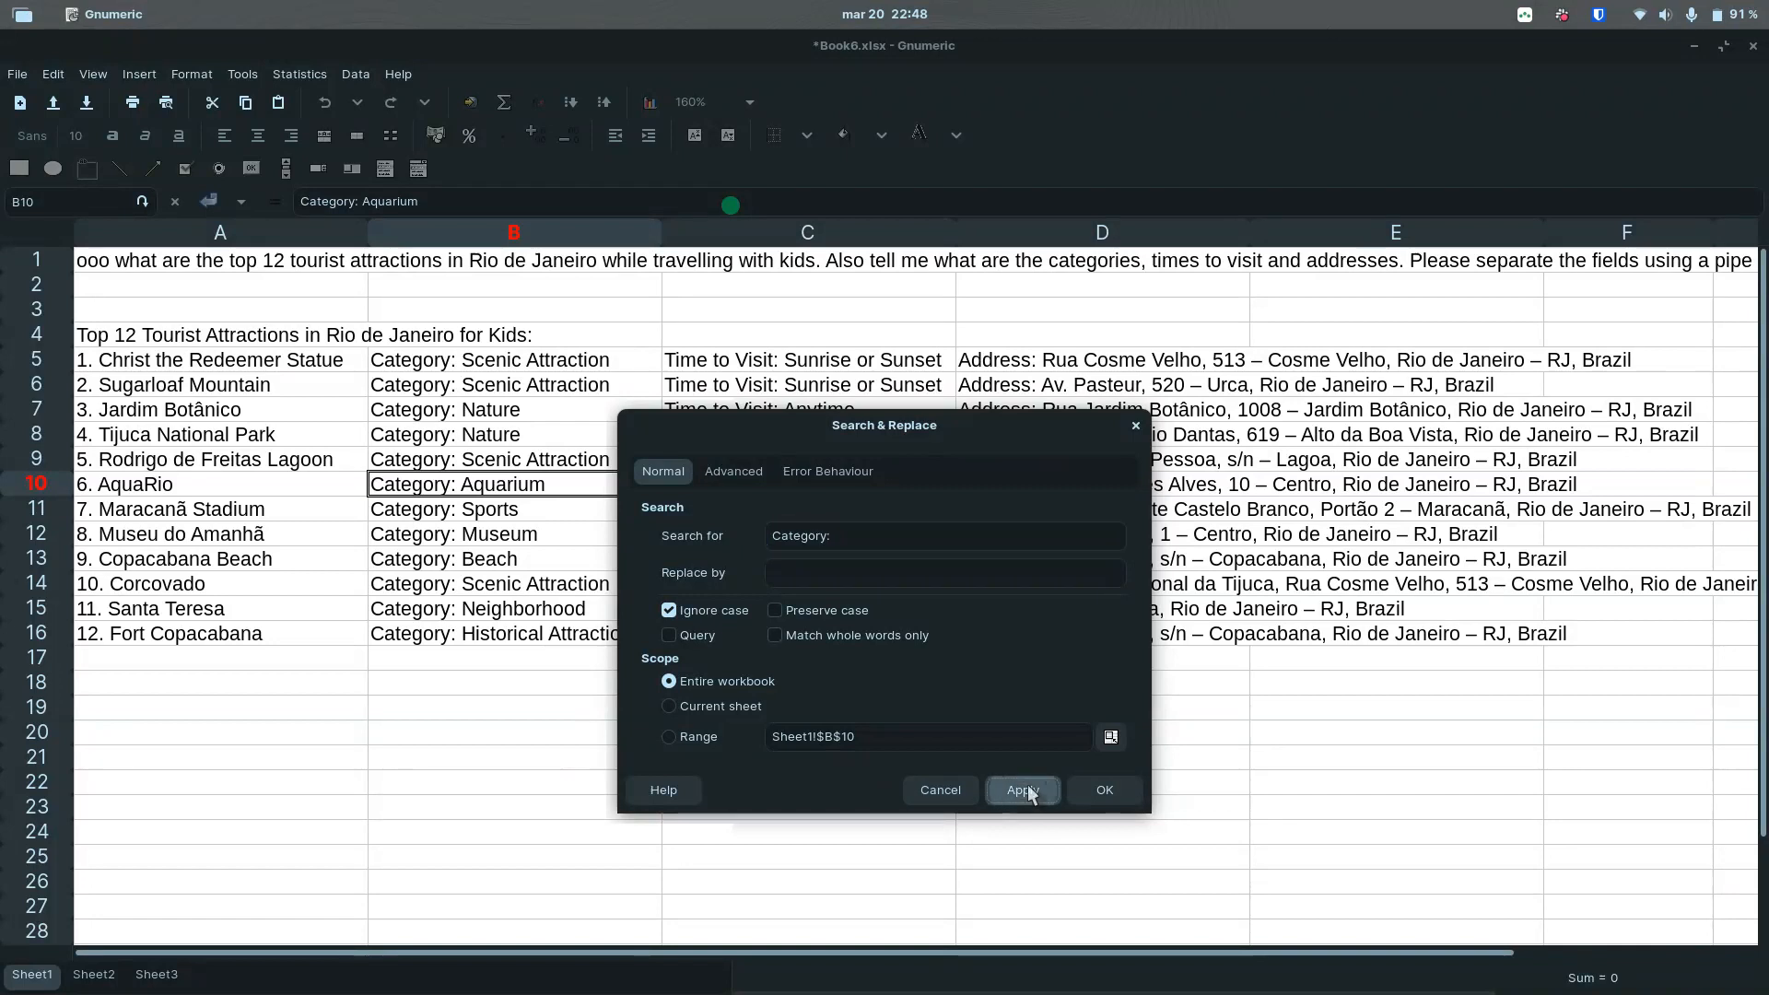
Step: Remove the text "Time to Visit:" from the entire workbook by replacing it with nothing
triple_click(816, 542)
text(Time to Visit)
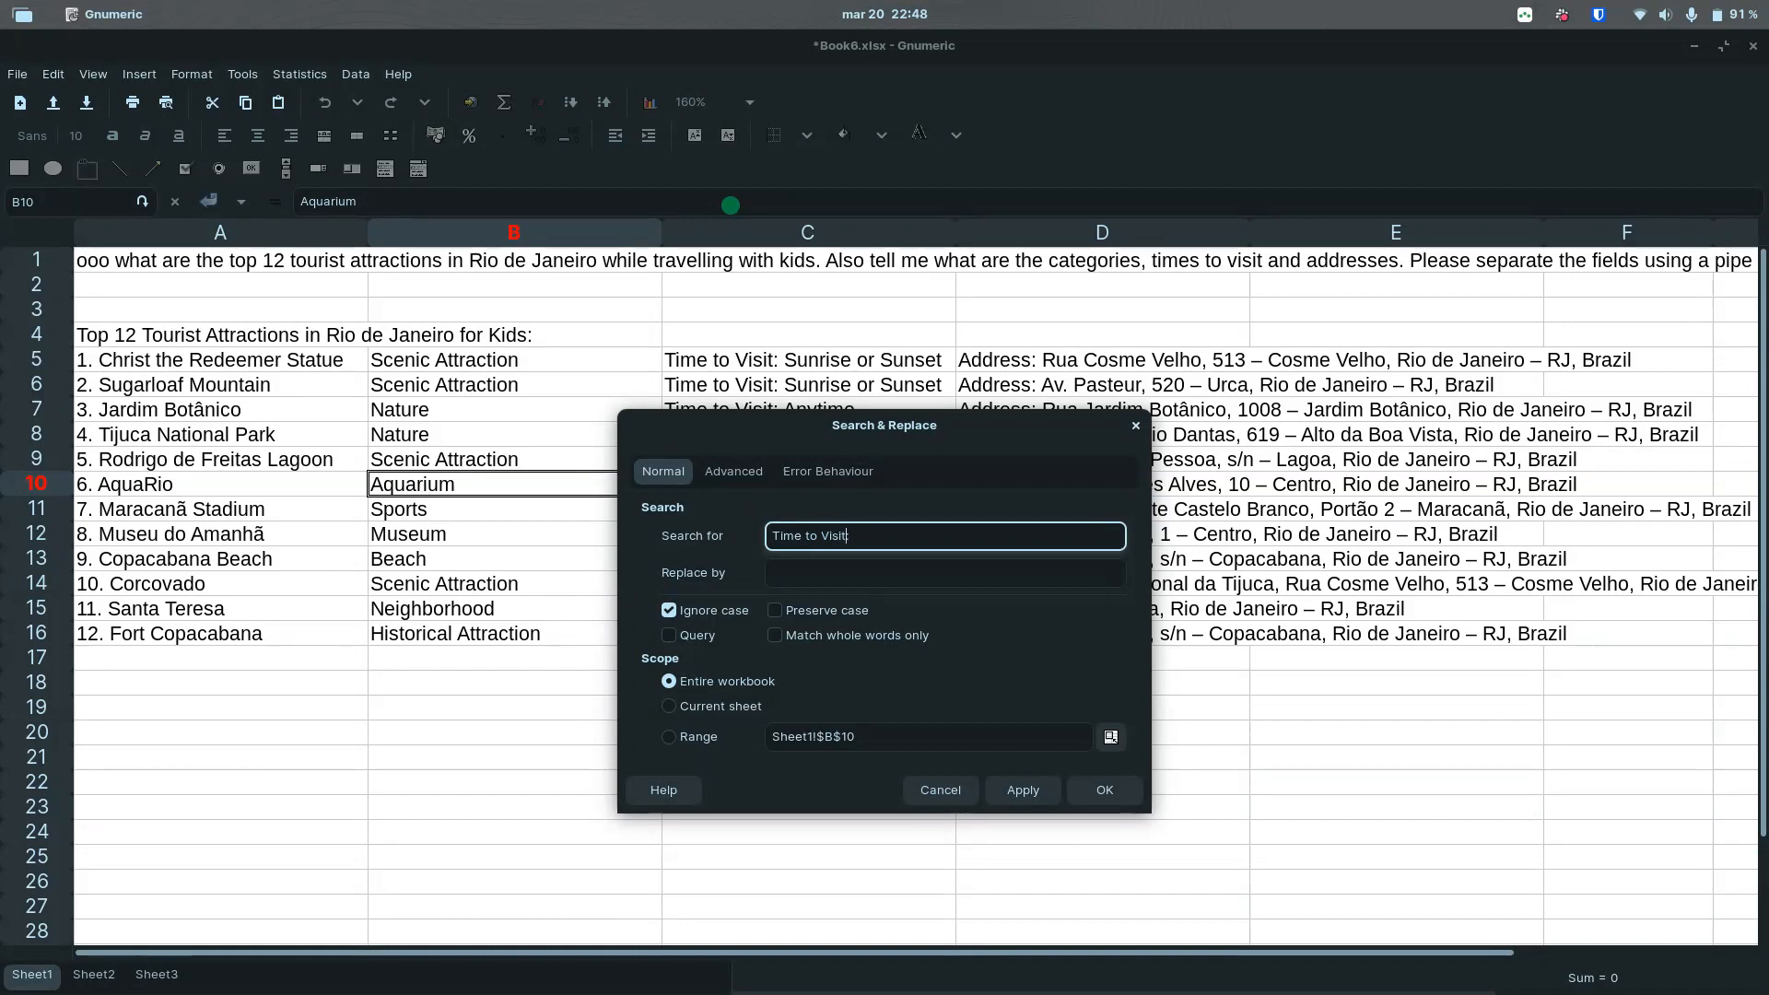
text(:)
click(1009, 790)
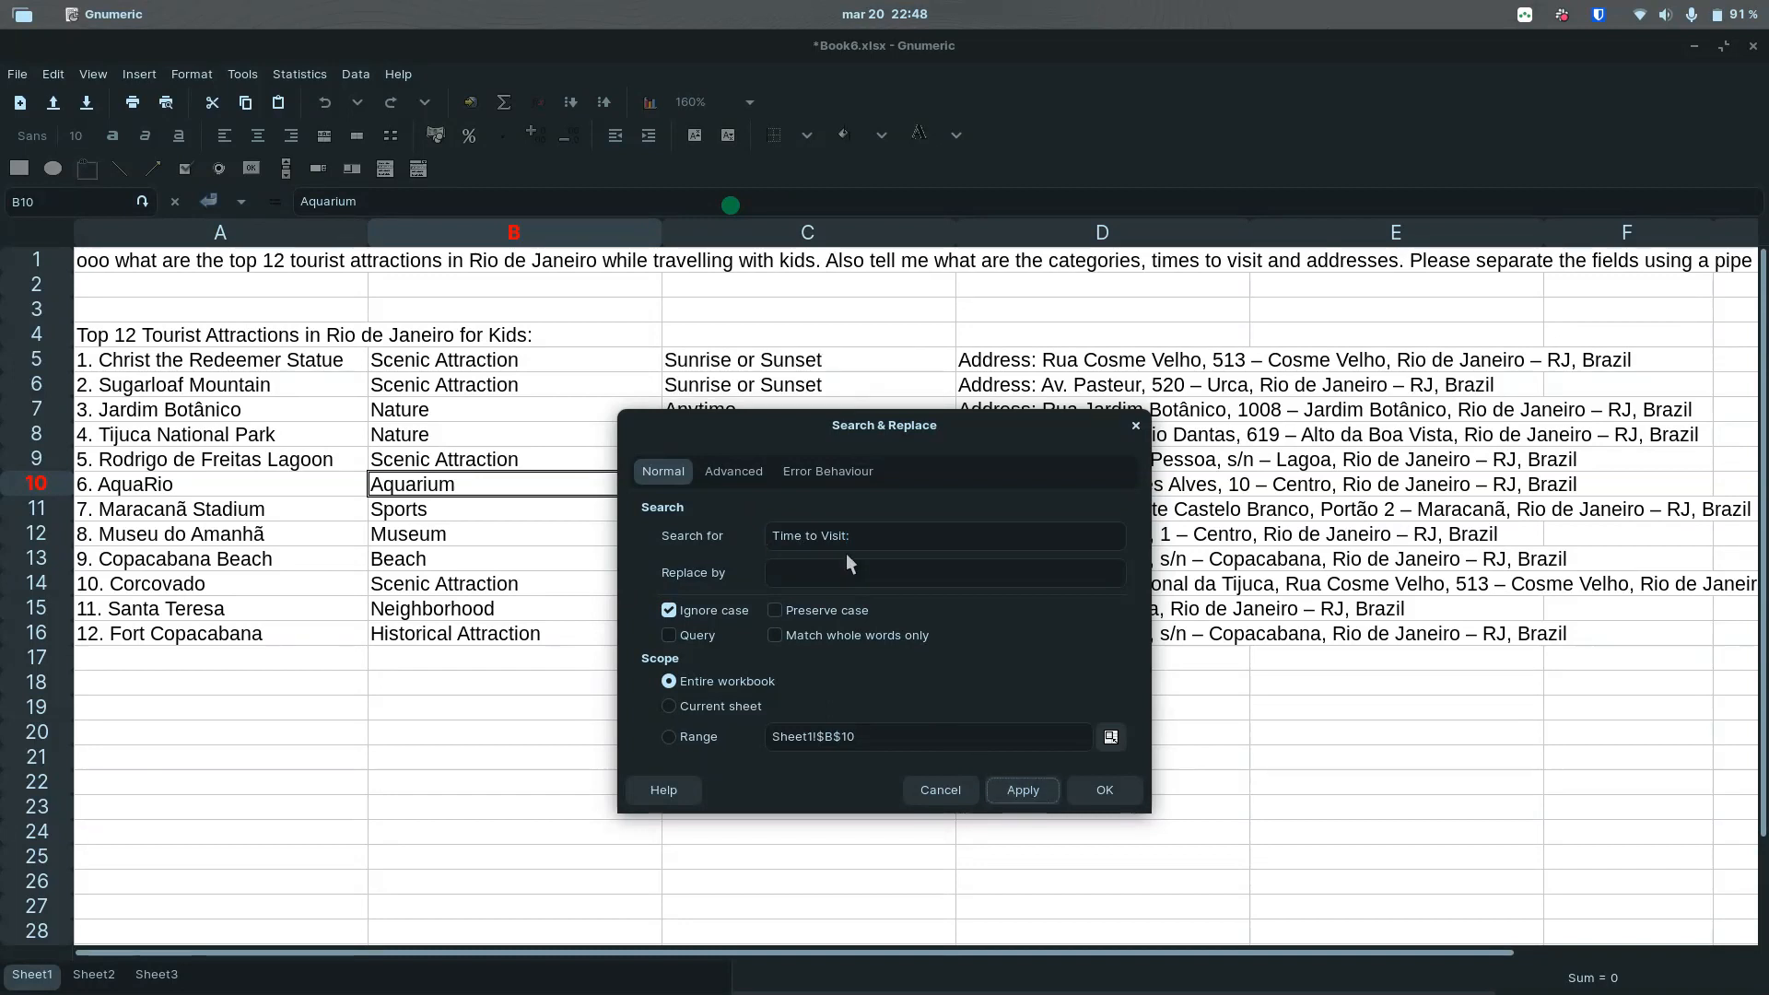
Step: Remove the text "Address:" from the entire workbook by replacing it with nothing
drag(854, 536, 637, 516)
text(Add)
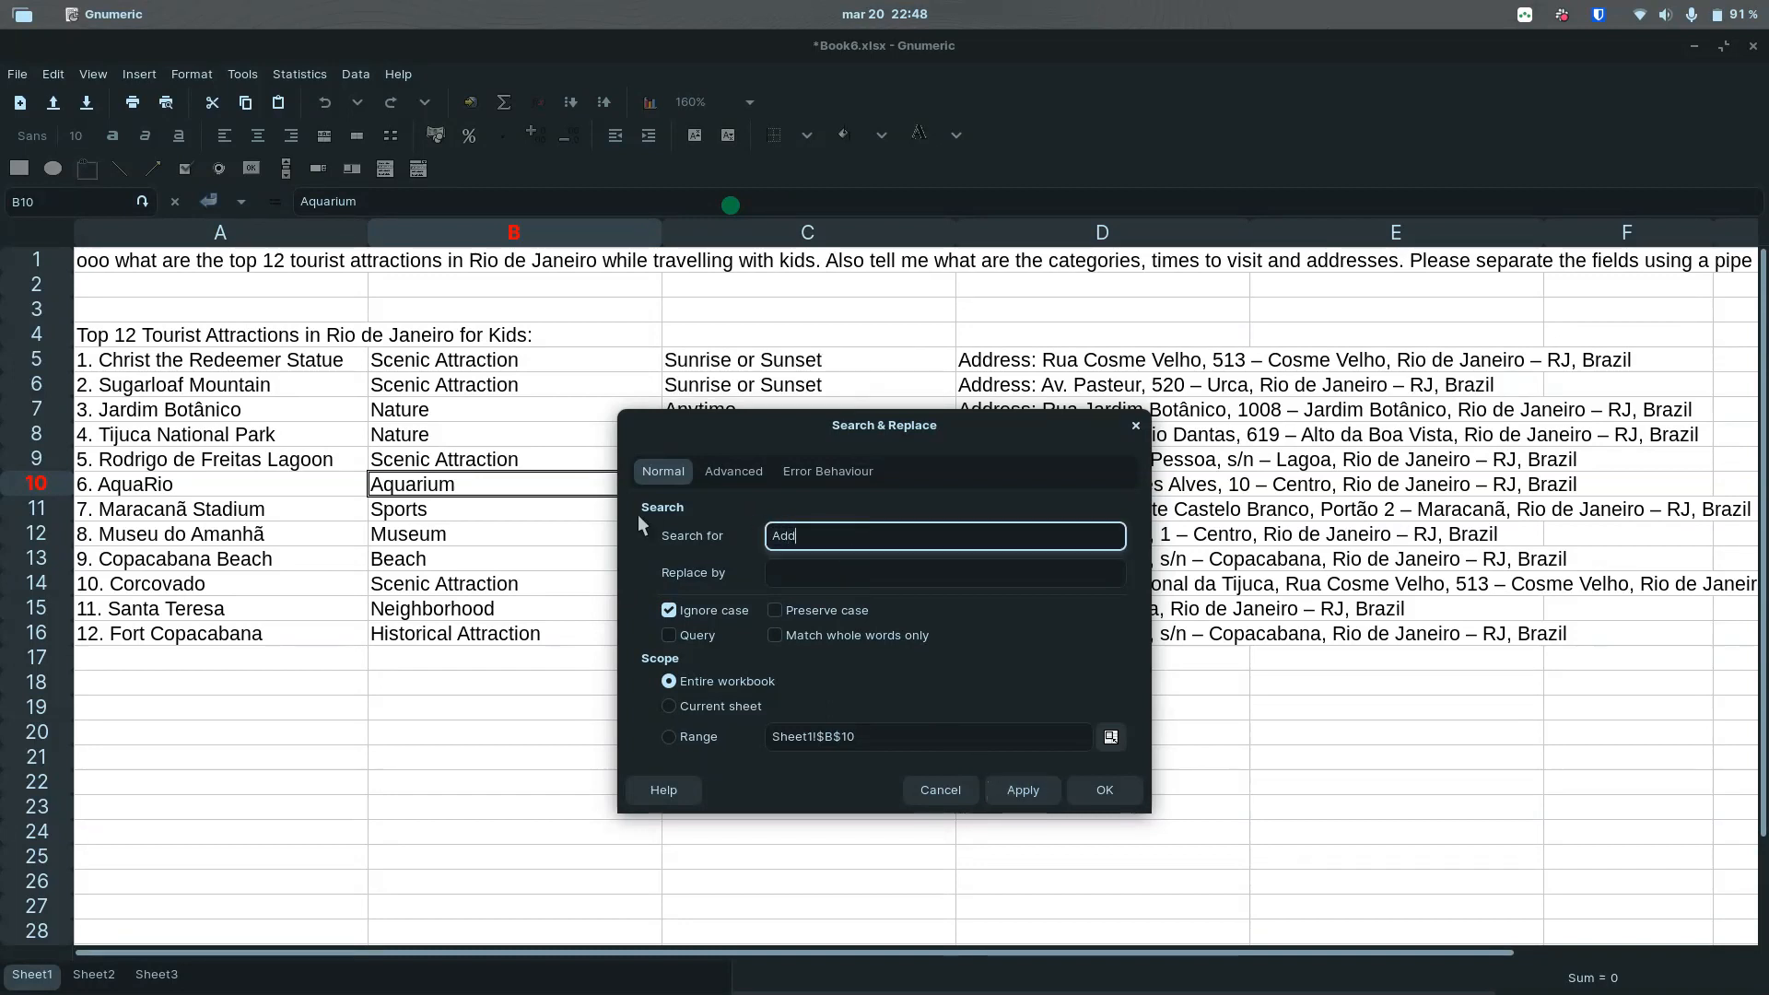
text(ress:)
click(1020, 790)
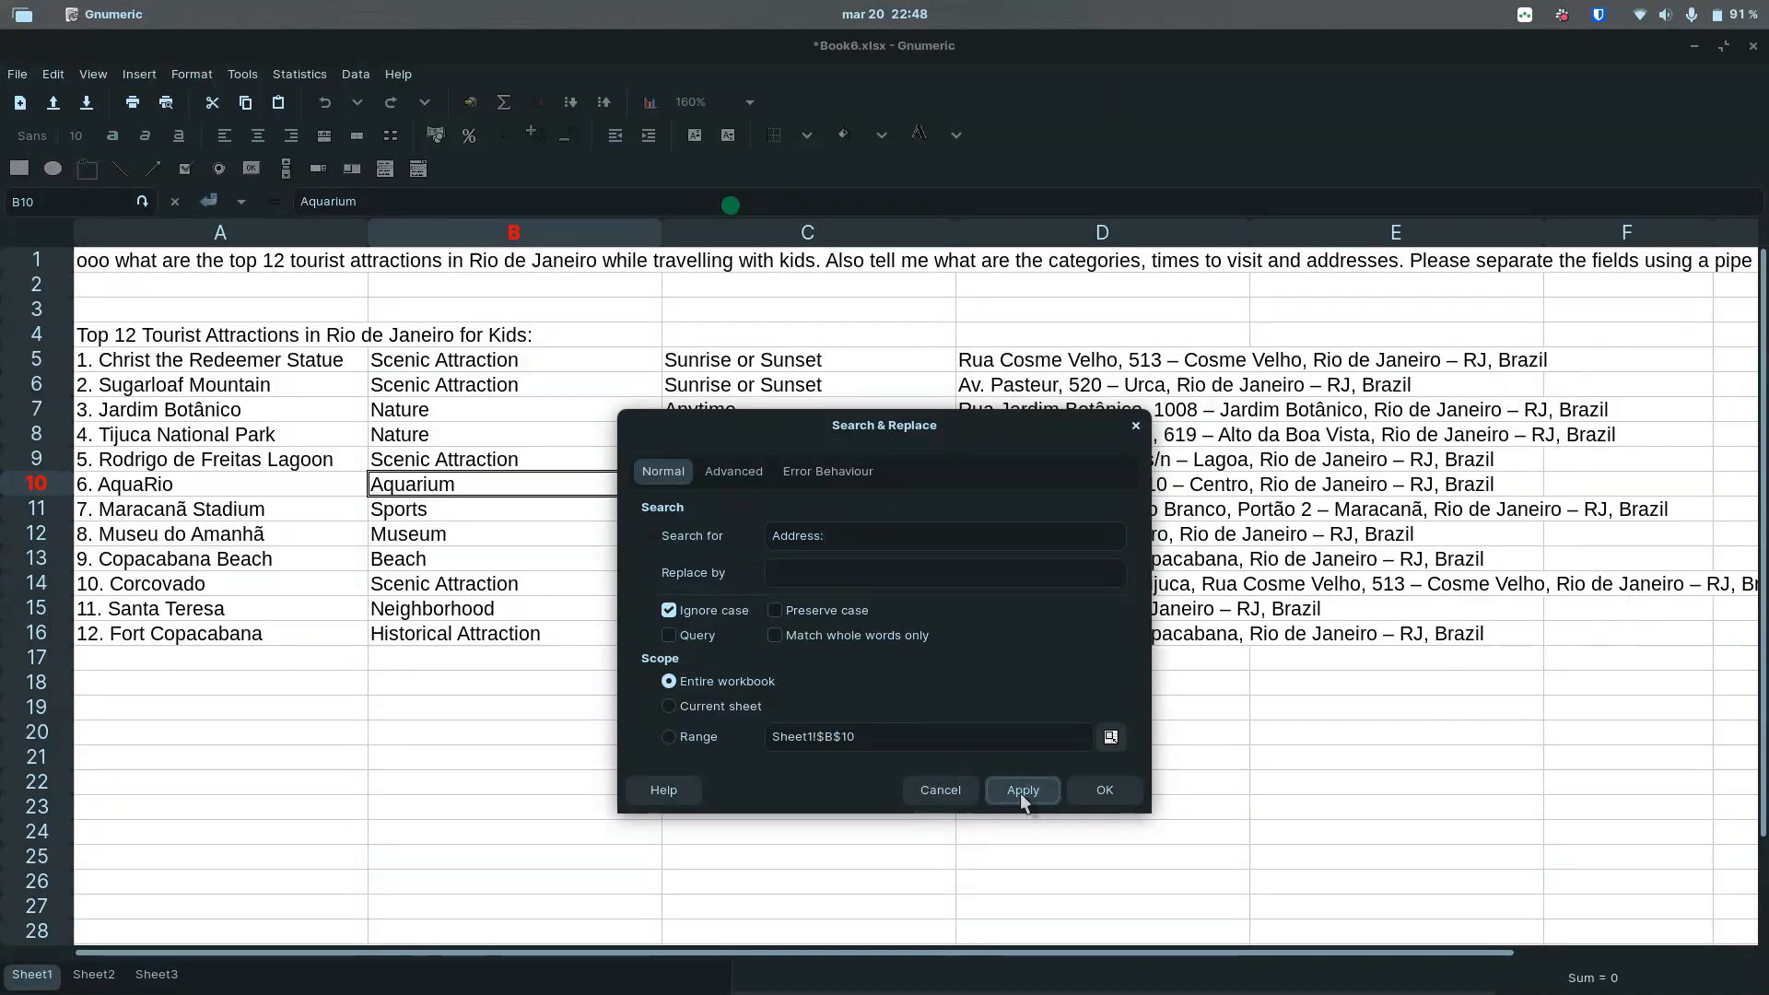
Step: Close the replace dialog and enter the headers Attraction, Category, Time to visit and Address in cells A4 to D4
click(1100, 789)
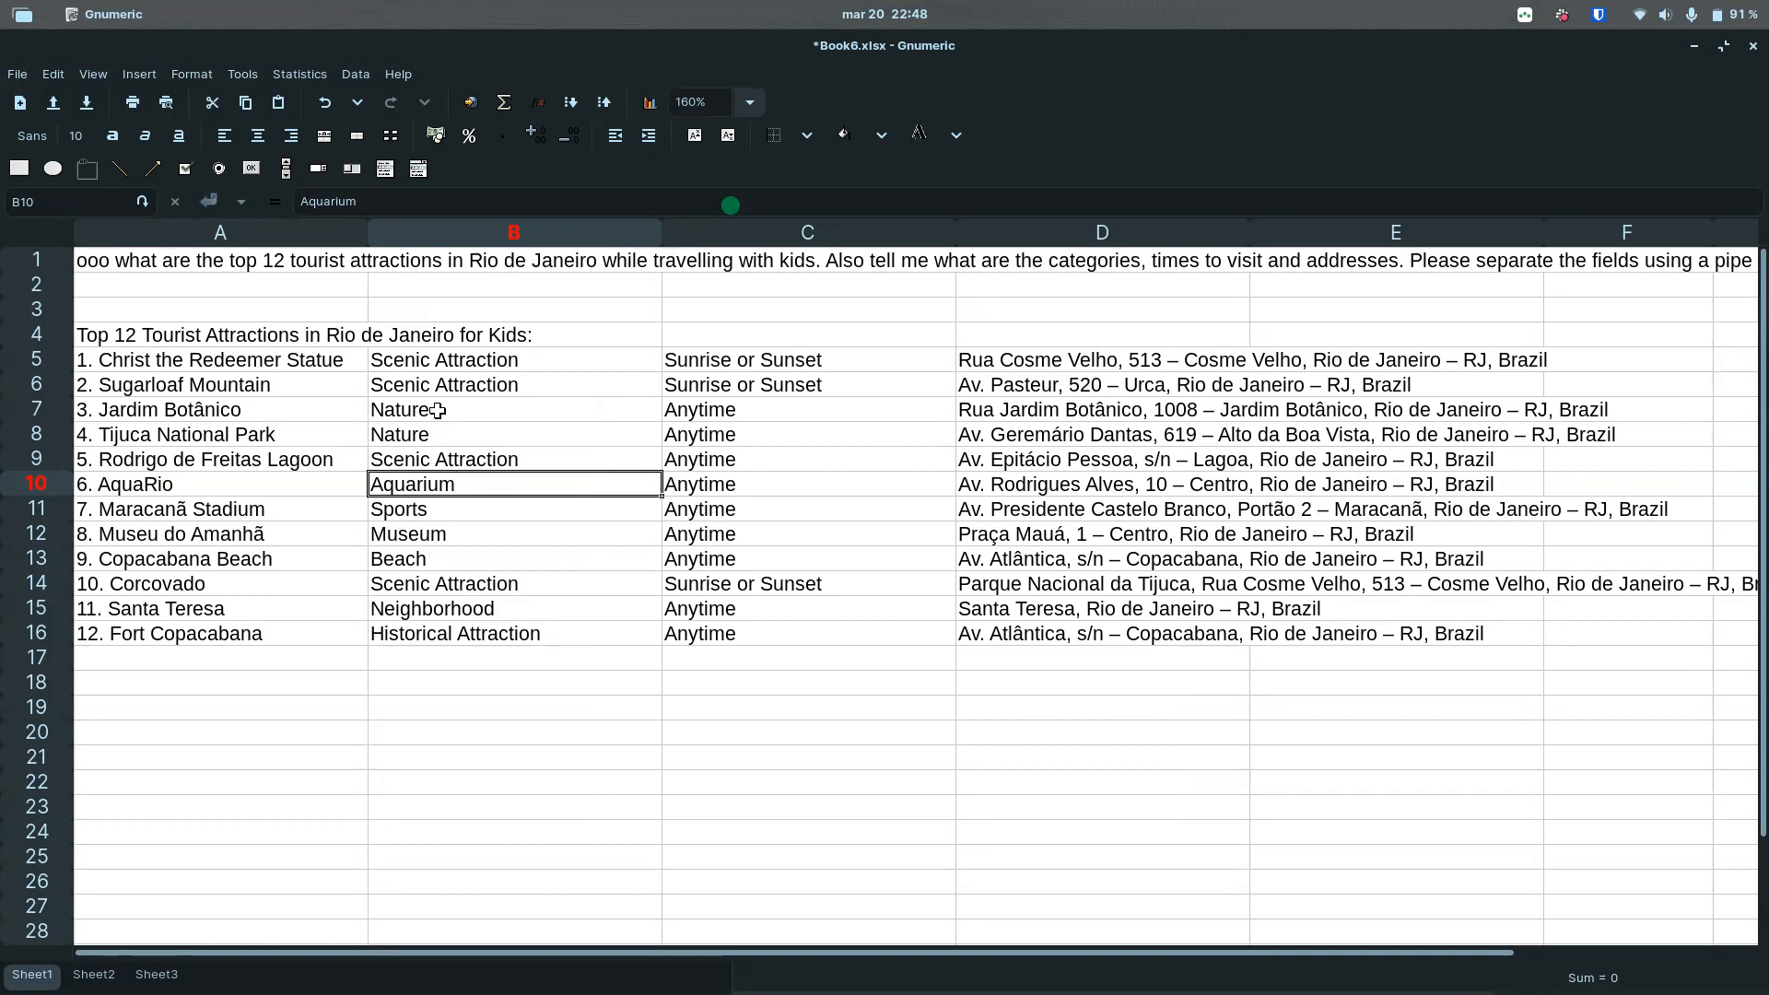
click(172, 330)
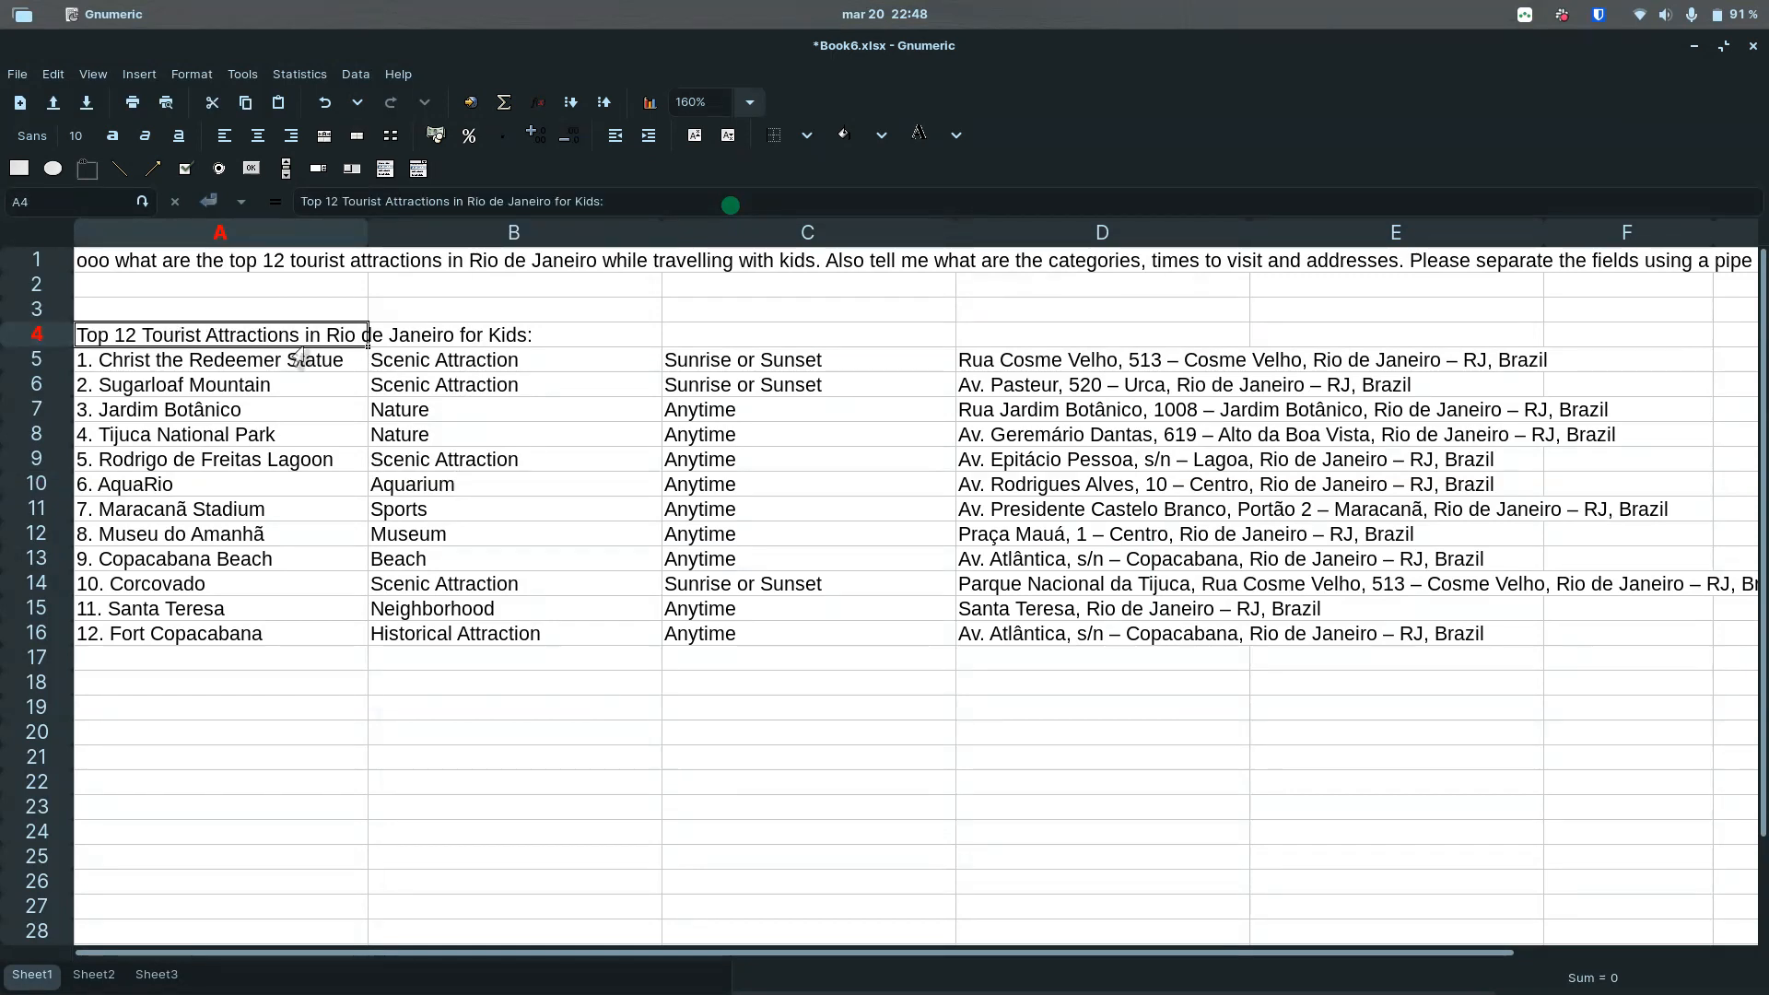
text(Attractio)
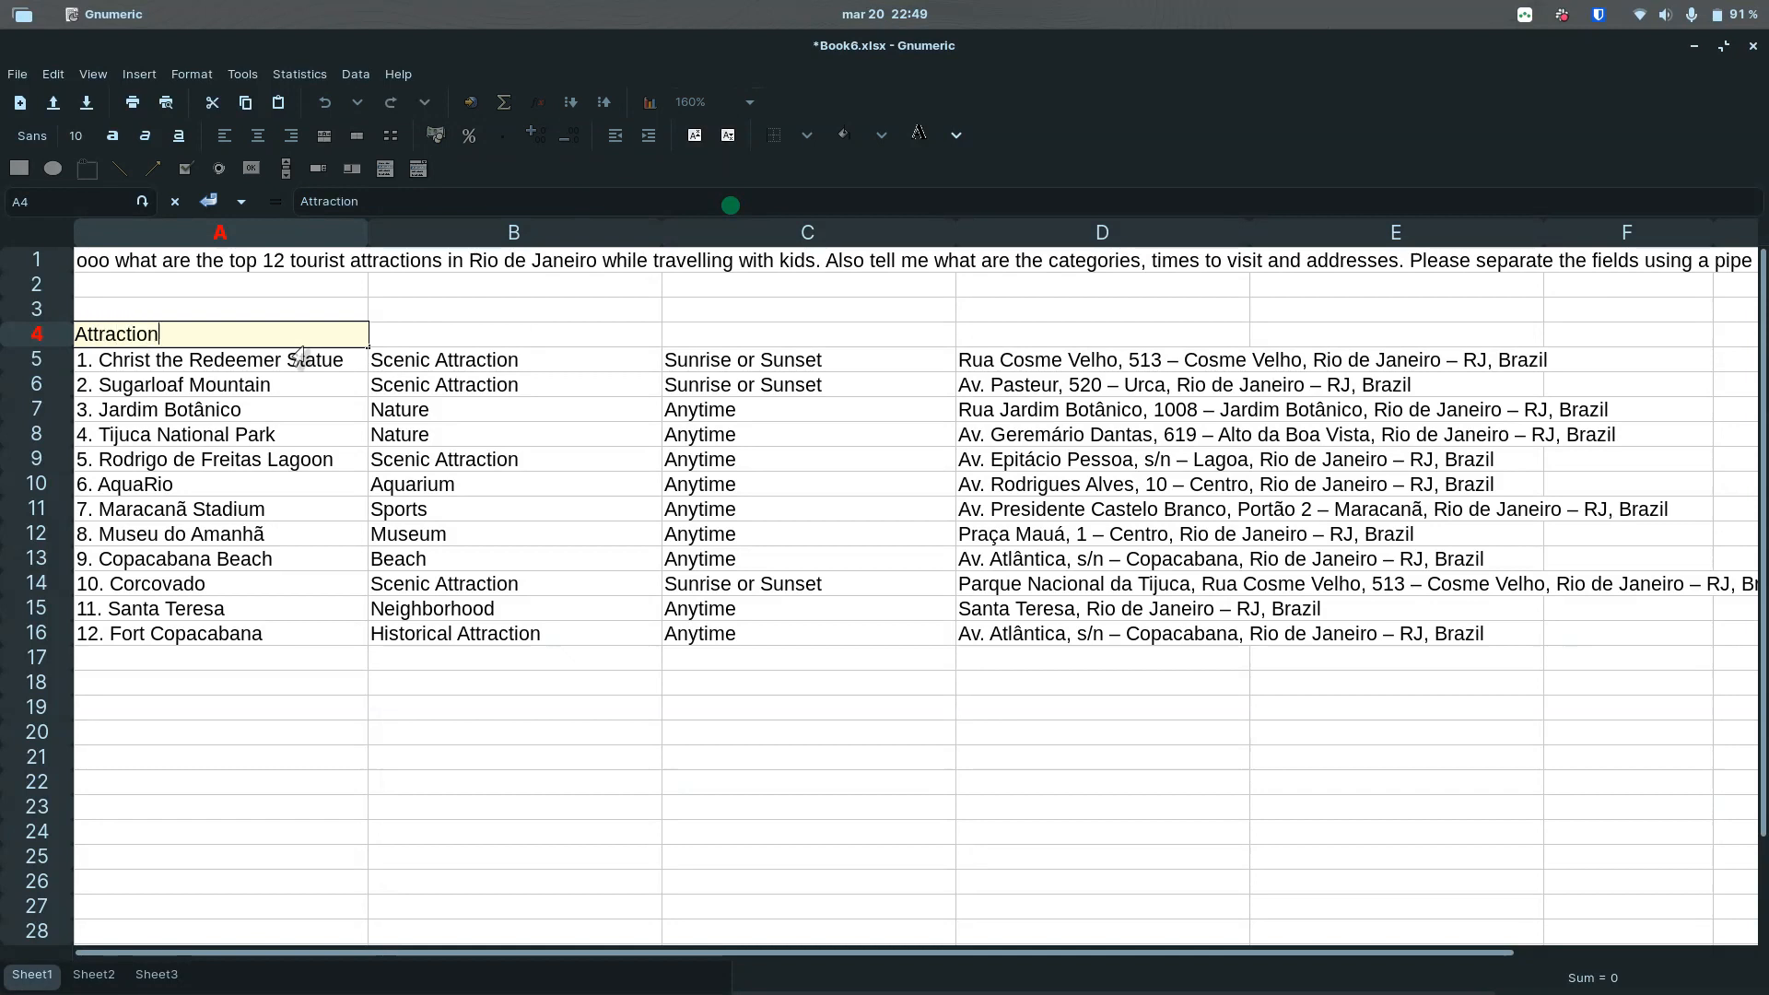
text(n)
key(Tab)
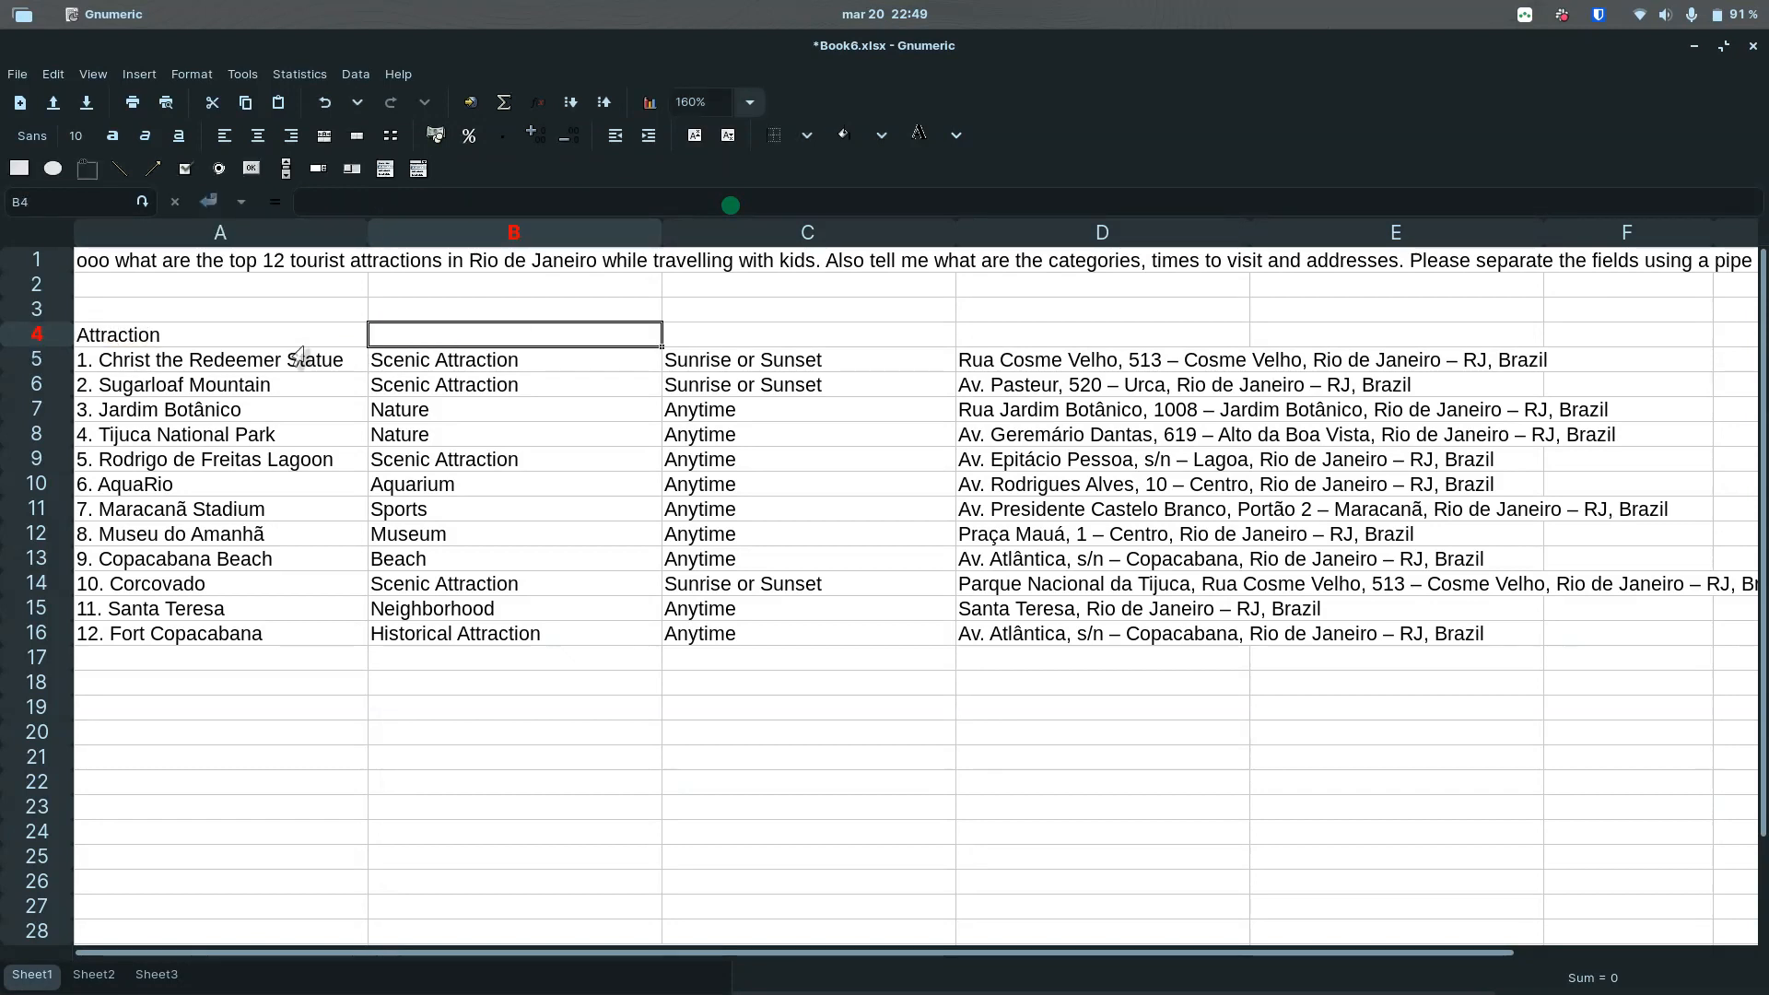
text(Category)
key(Tab)
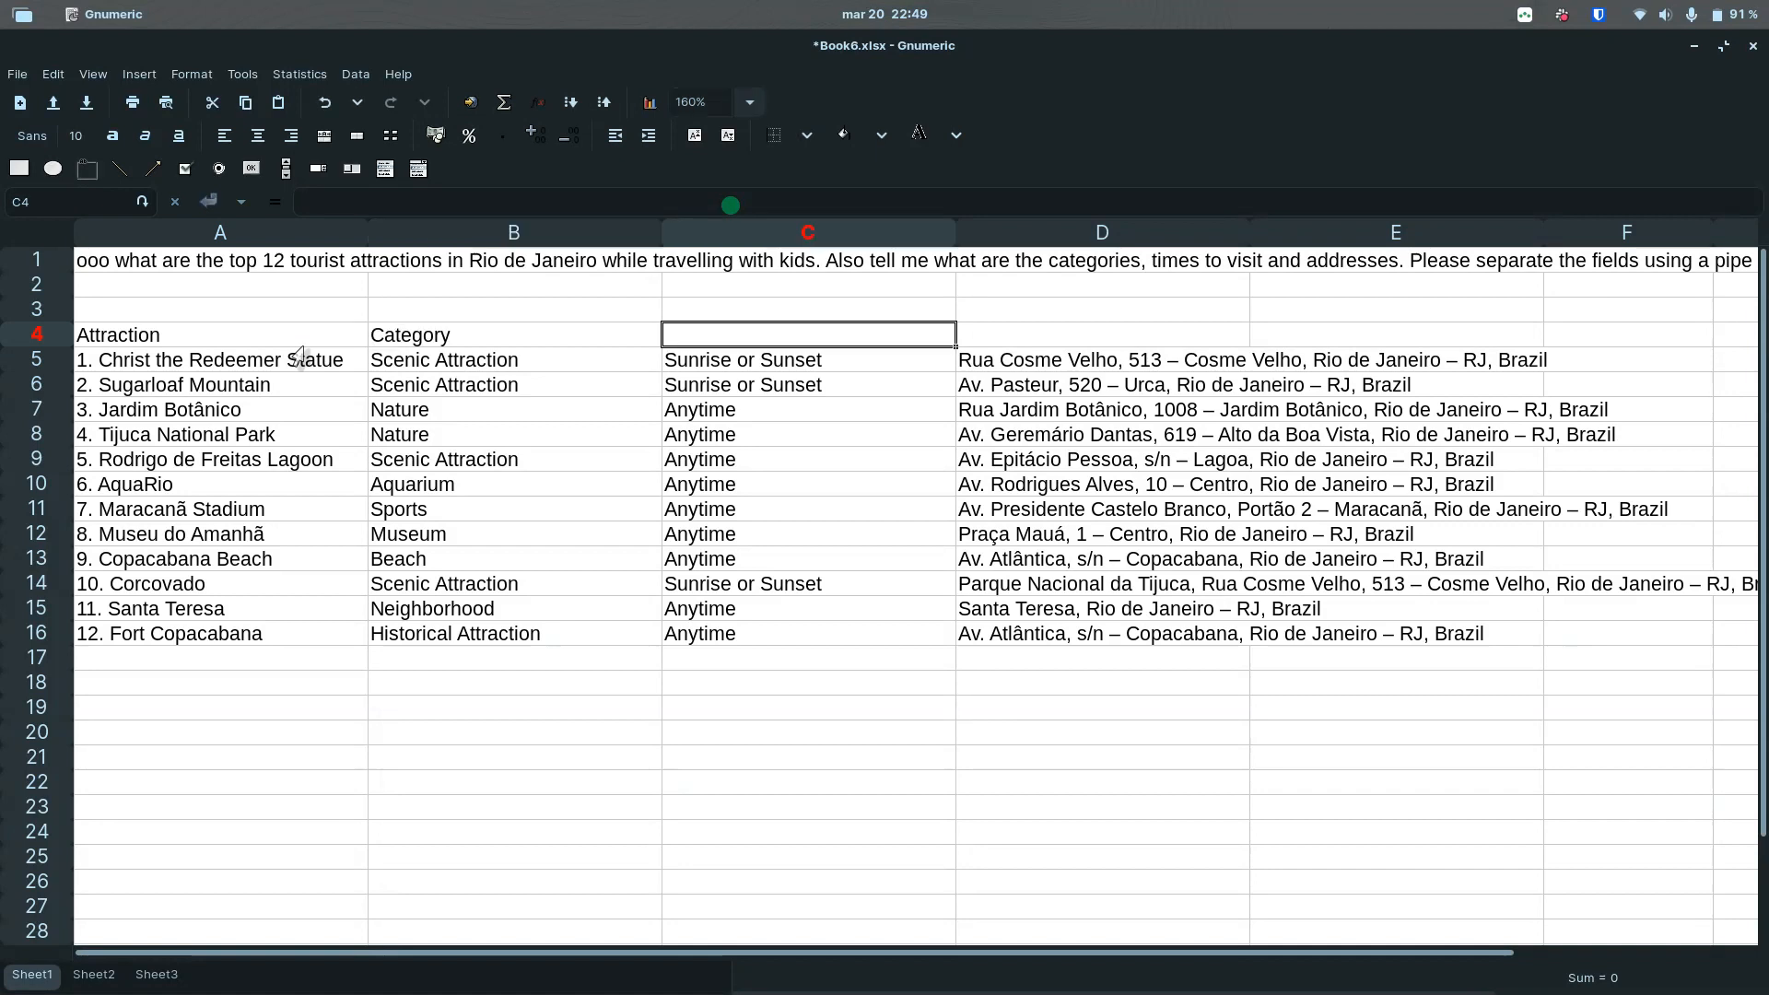
text(Time to visit)
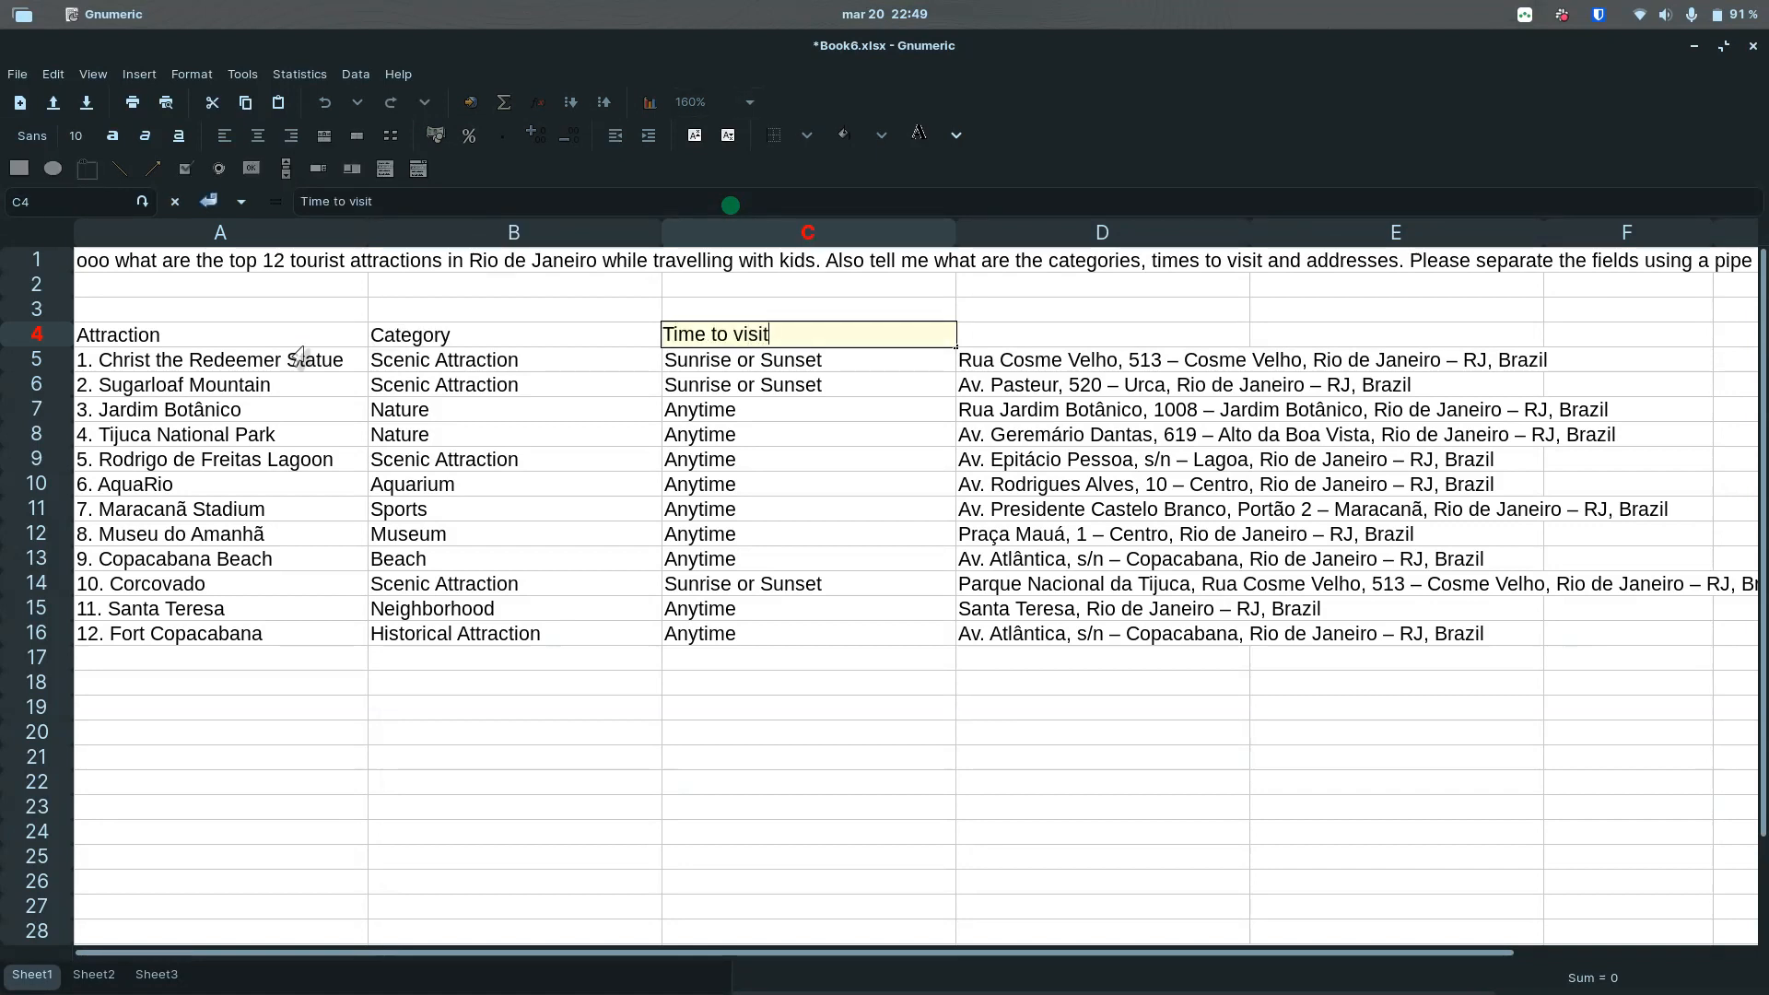
key(Tab)
text(A)
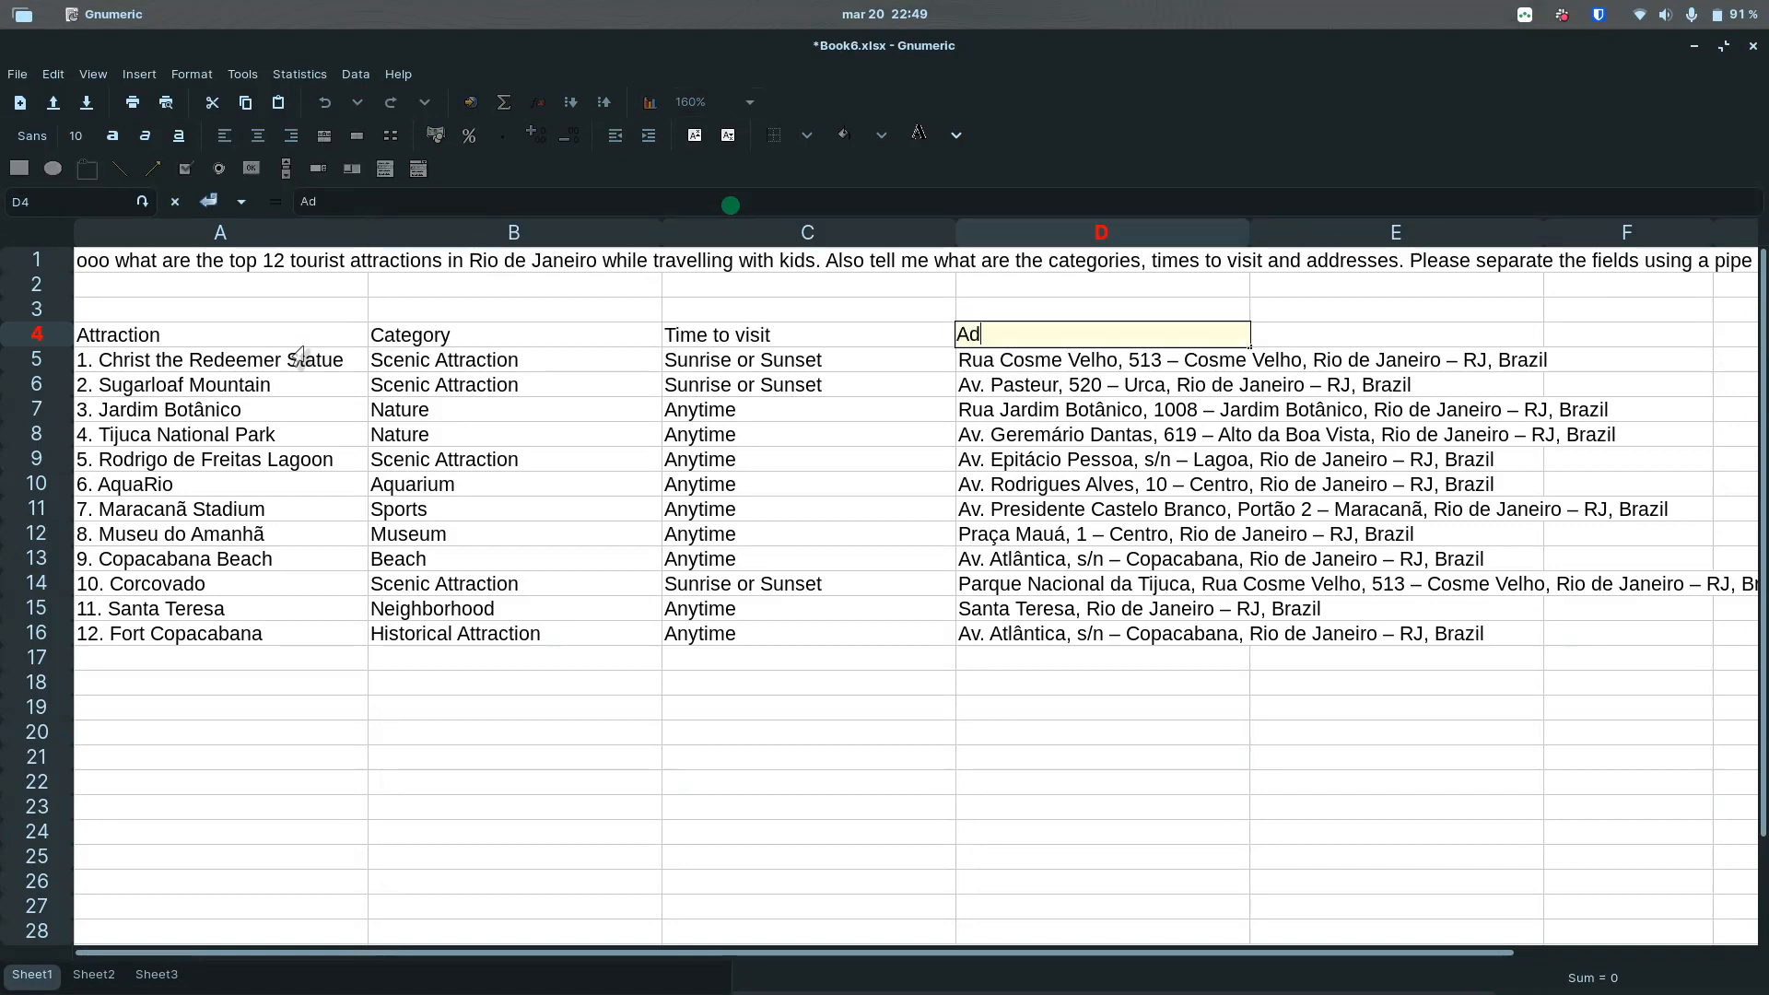
key(Return)
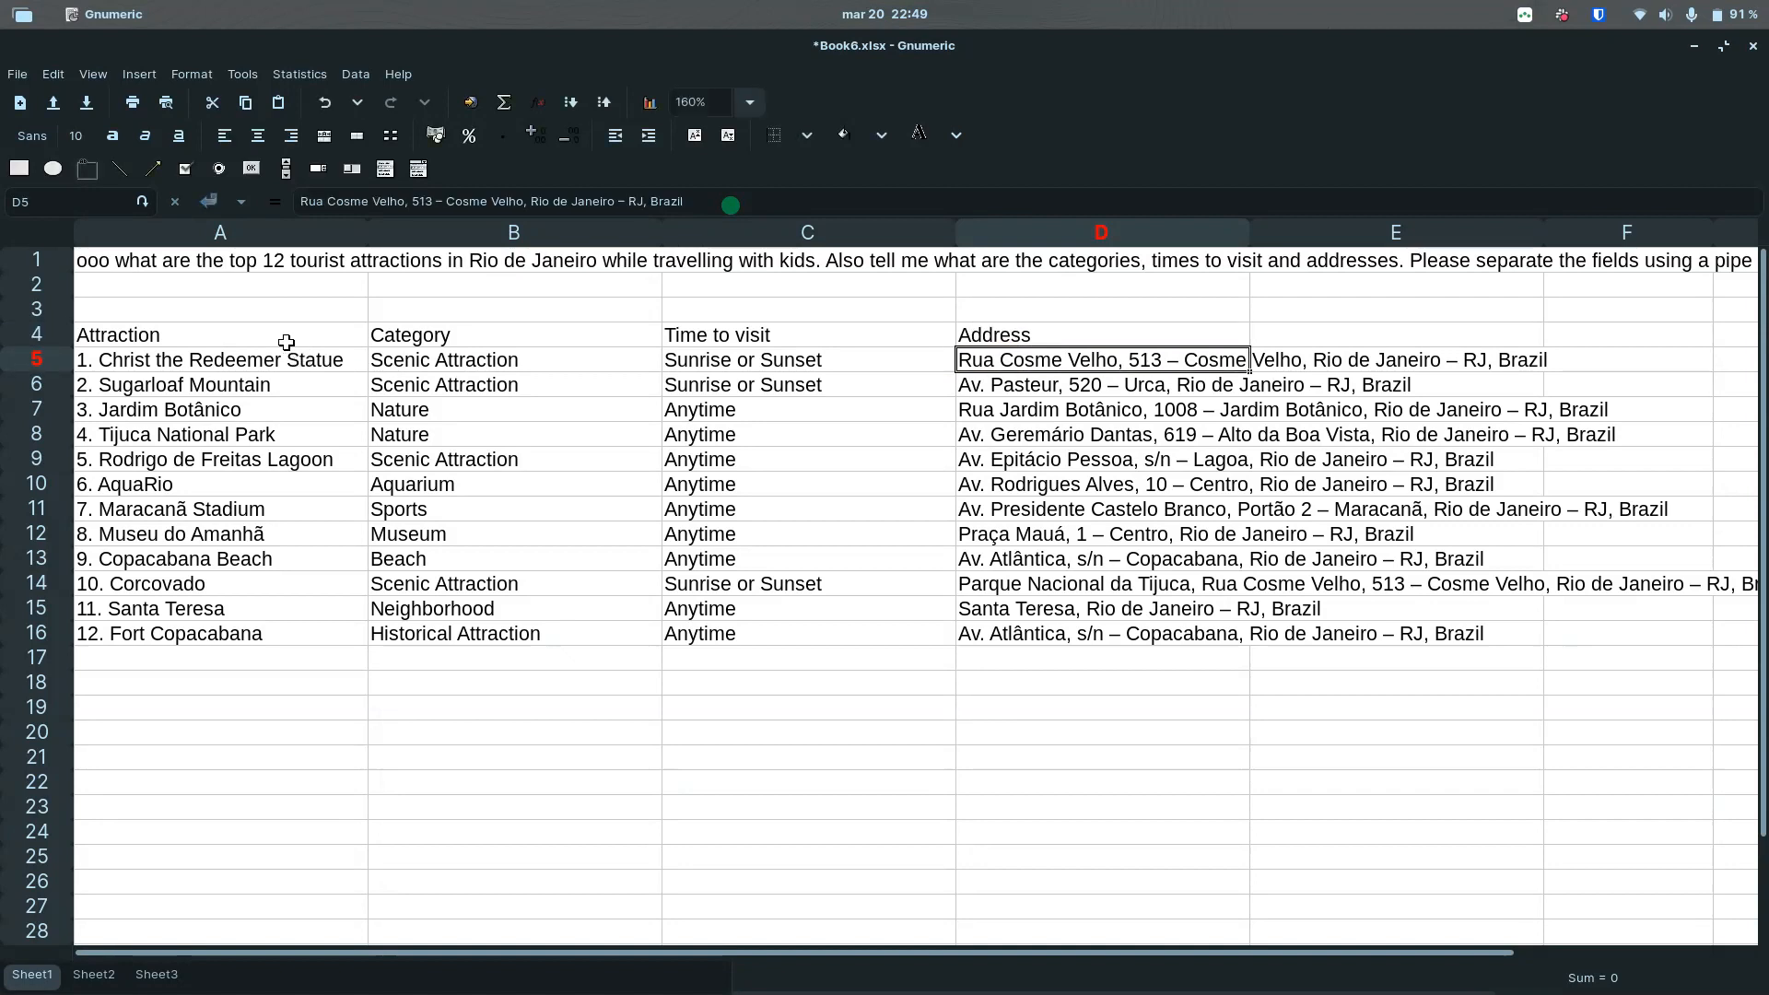
Step: Delete rows 1 to 3 above the header row, including the original prompt text
drag(35, 261, 34, 319)
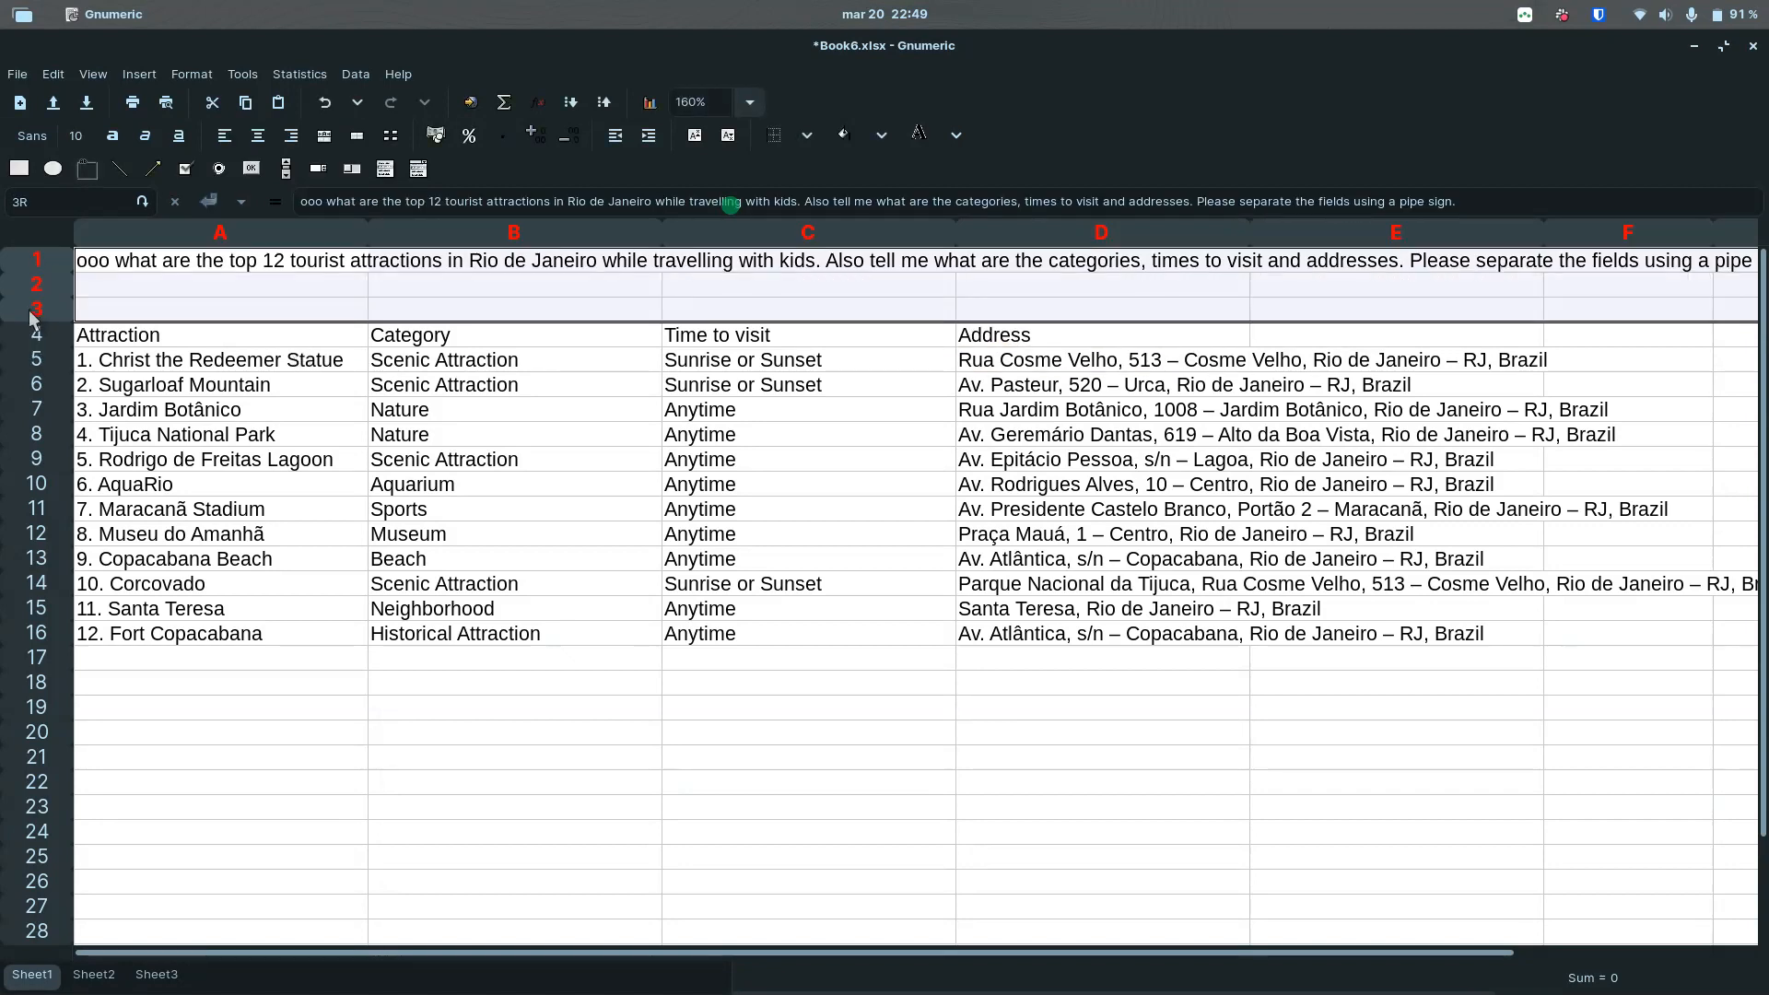
key(ctrl+minus)
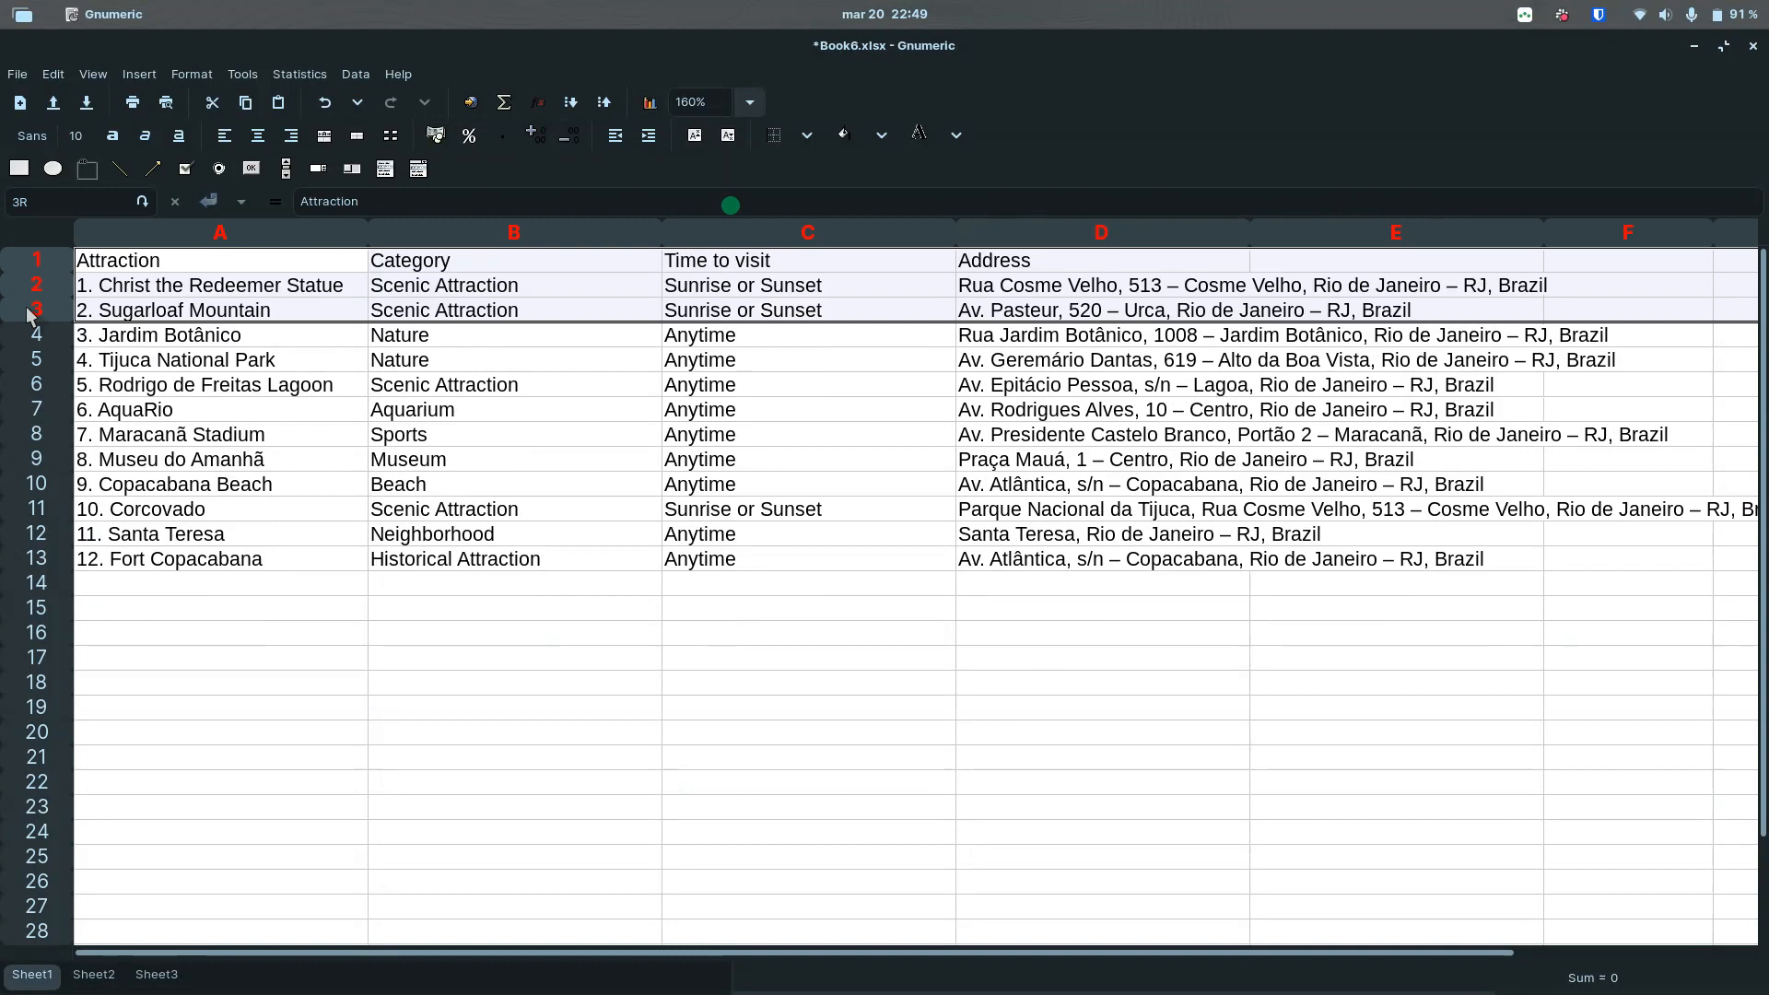
click(210, 255)
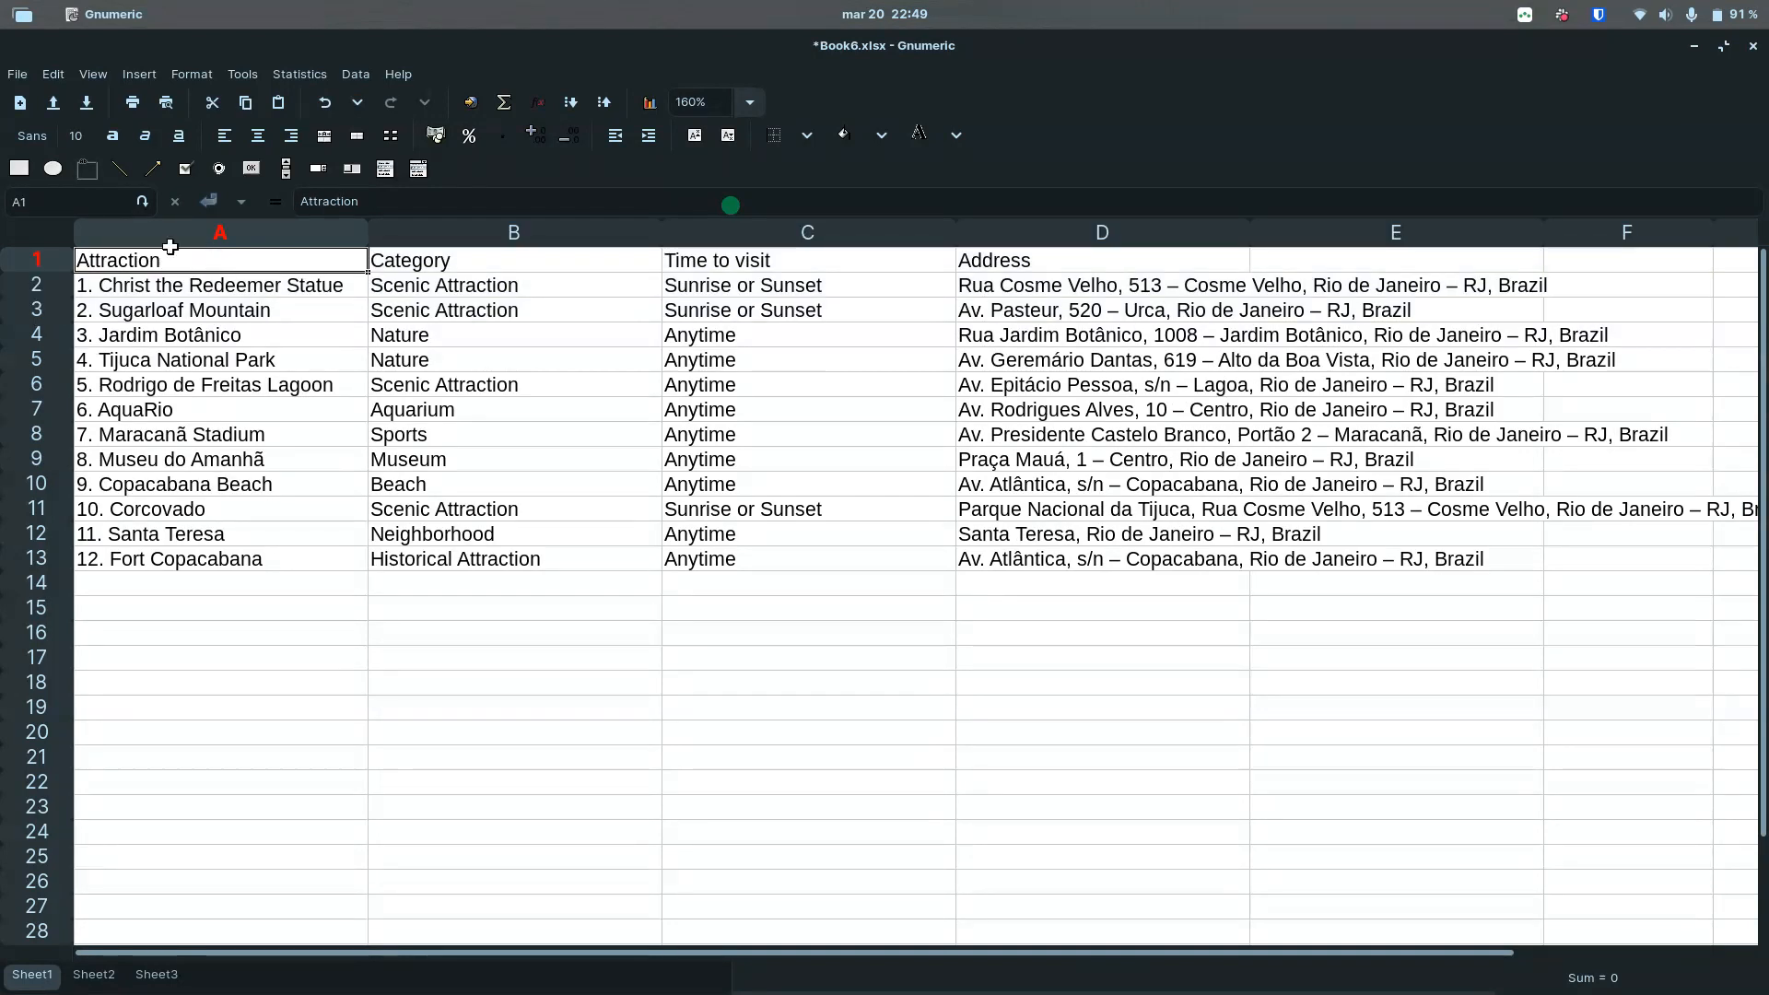
Step: Save the workbook as Book6.xlsx in the Downloads folder, overwriting the existing file
click(14, 76)
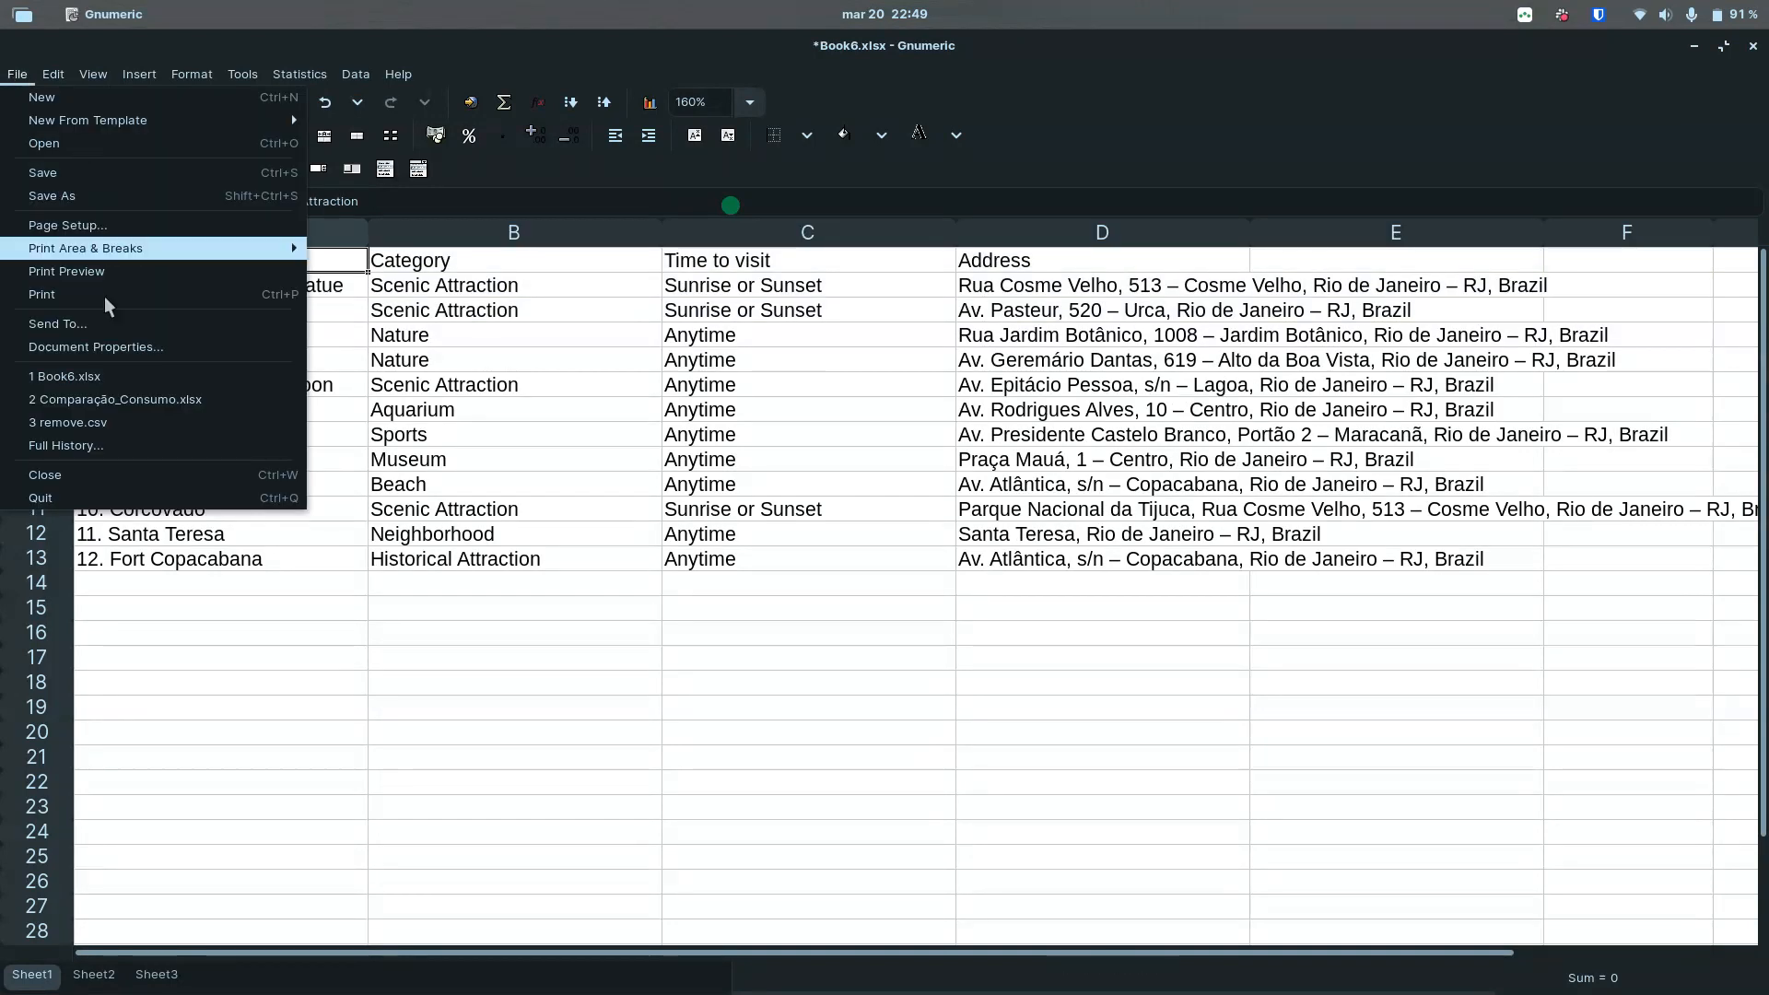
click(116, 196)
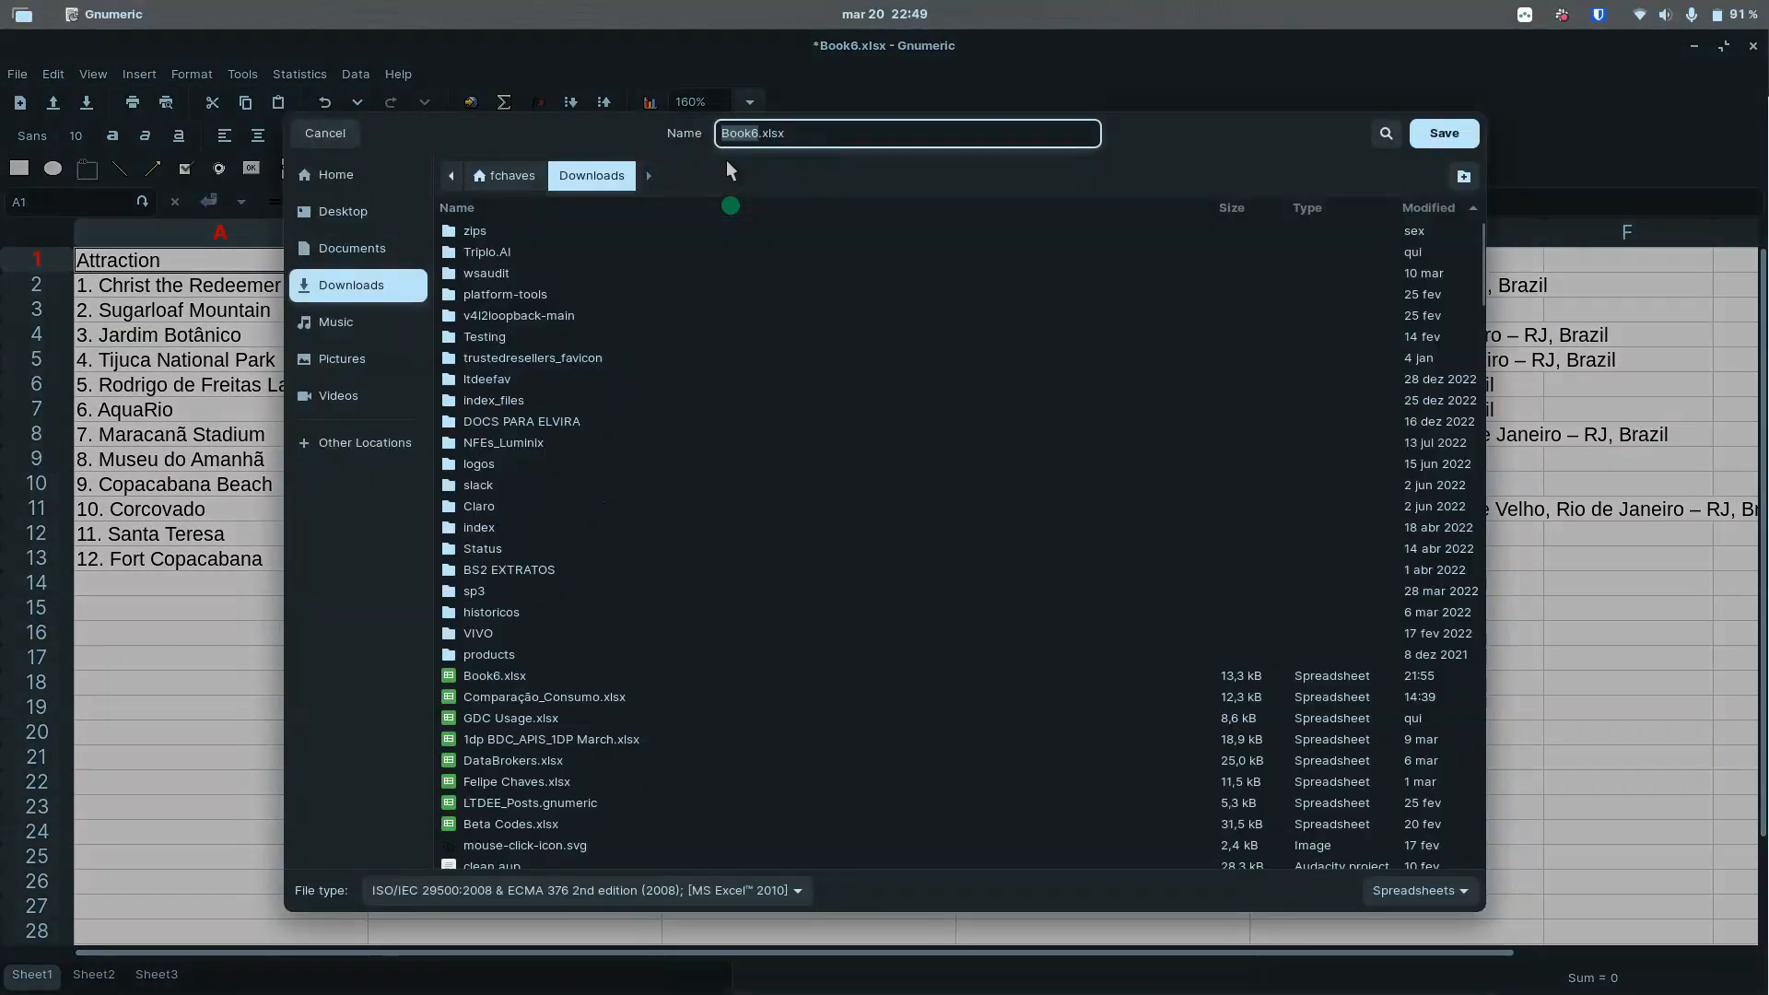
click(1461, 137)
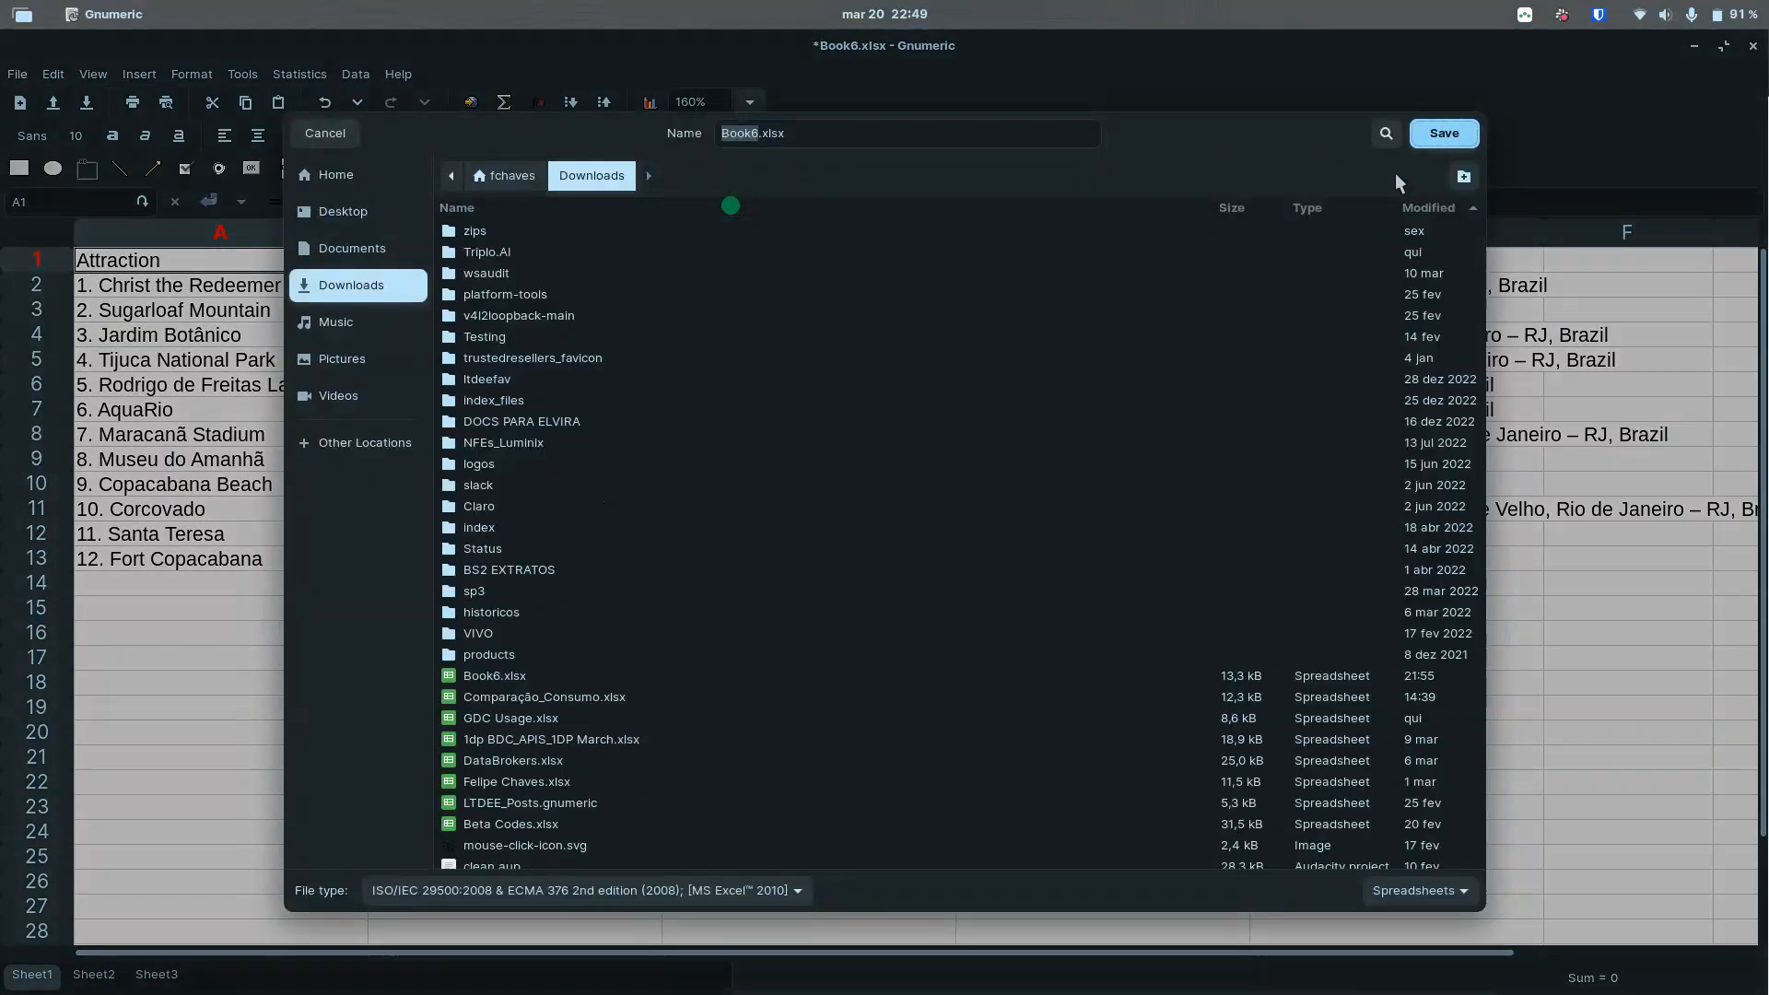
click(990, 557)
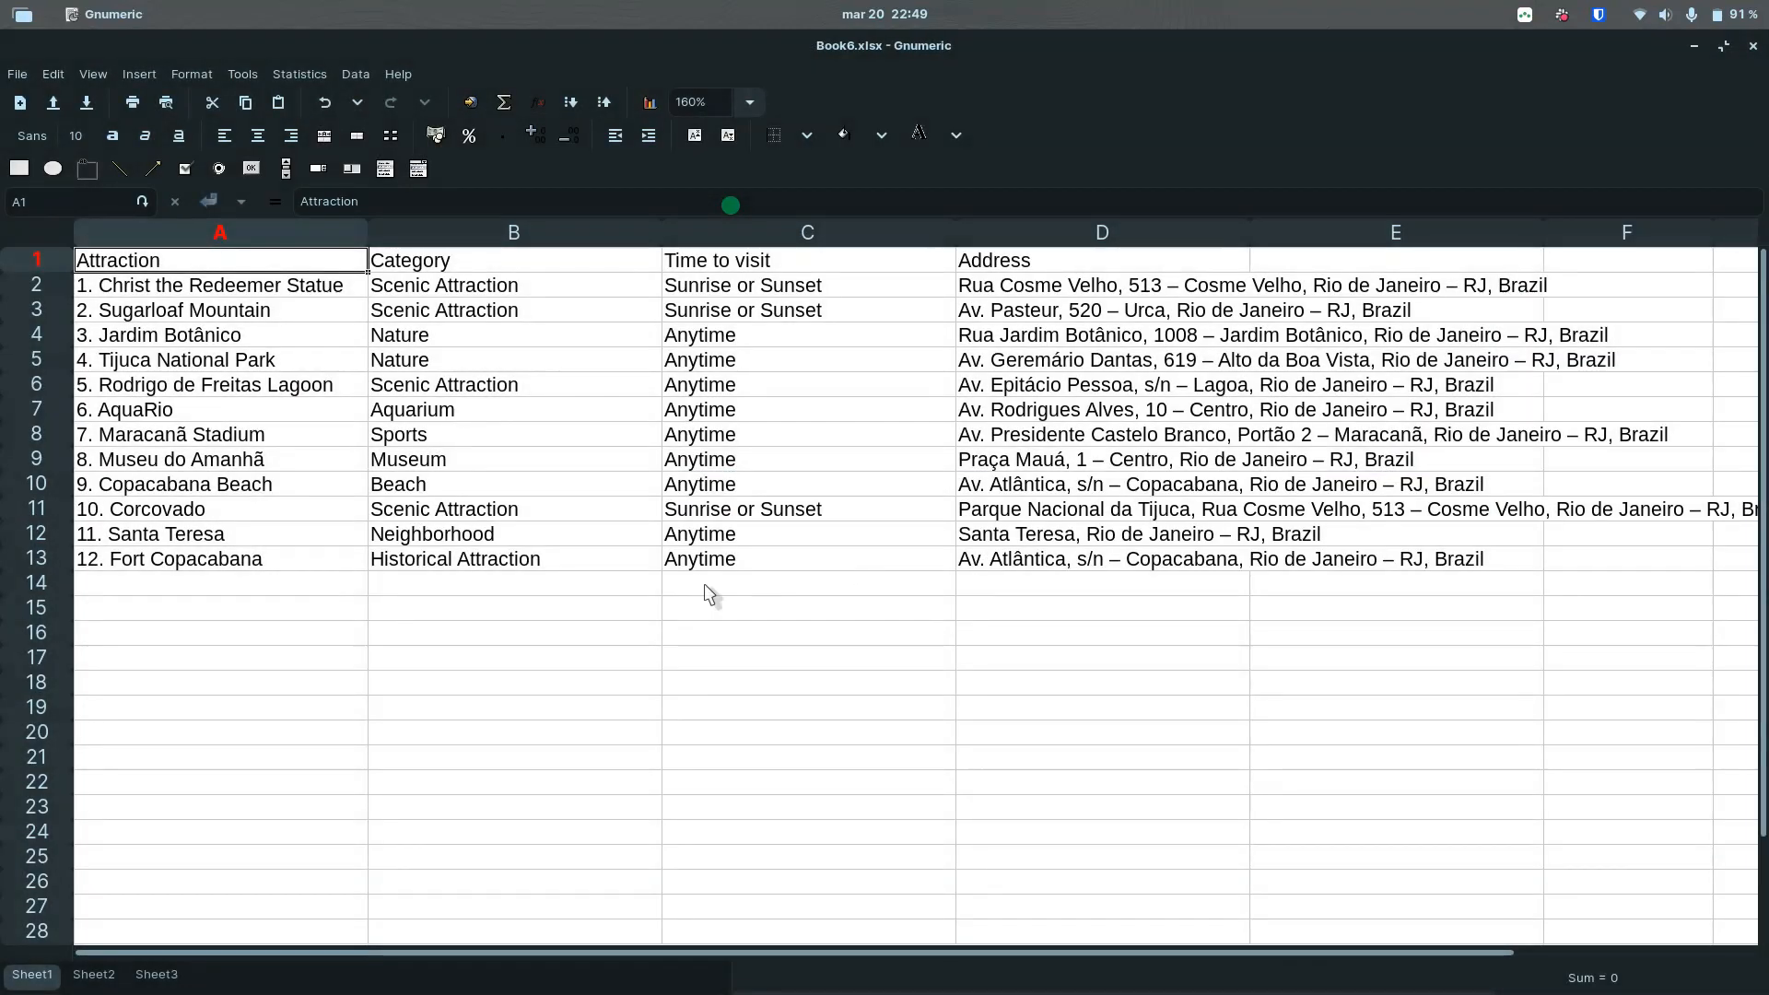
Step: Switch to SpreadSimple in Chrome and start creating a new website from the websites list
key(alt+Tab)
key(alt+Tab)
key(alt+Tab)
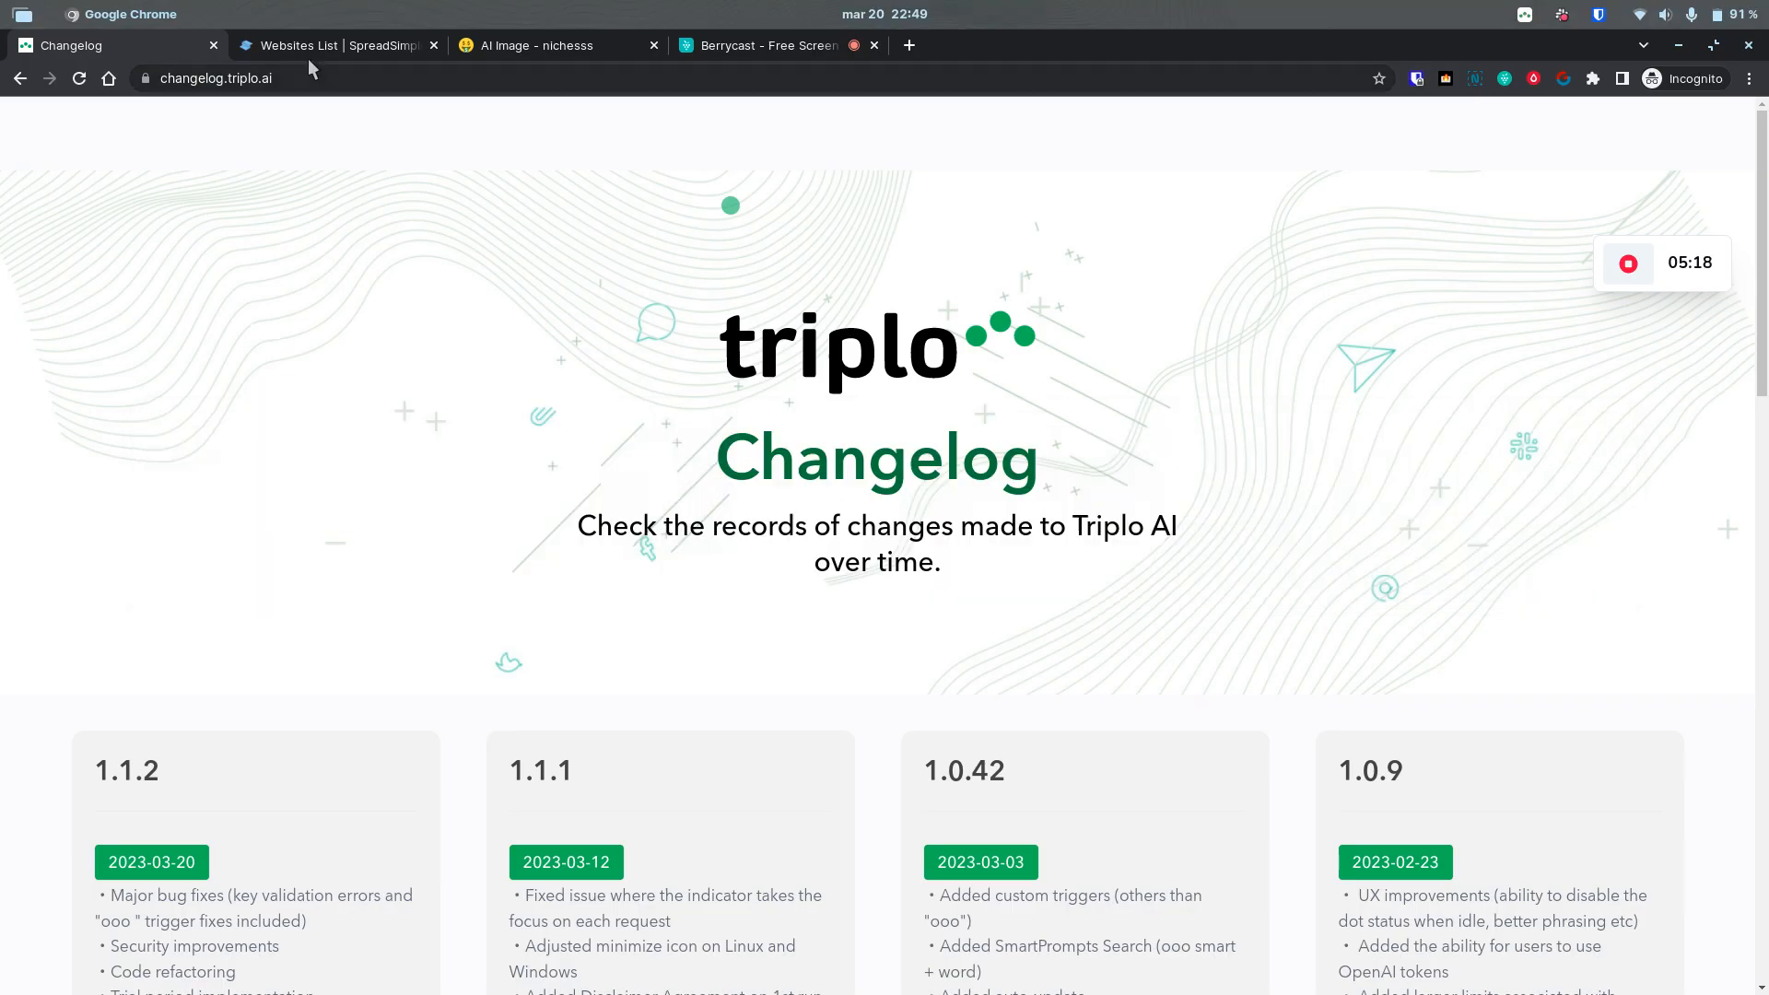
click(318, 45)
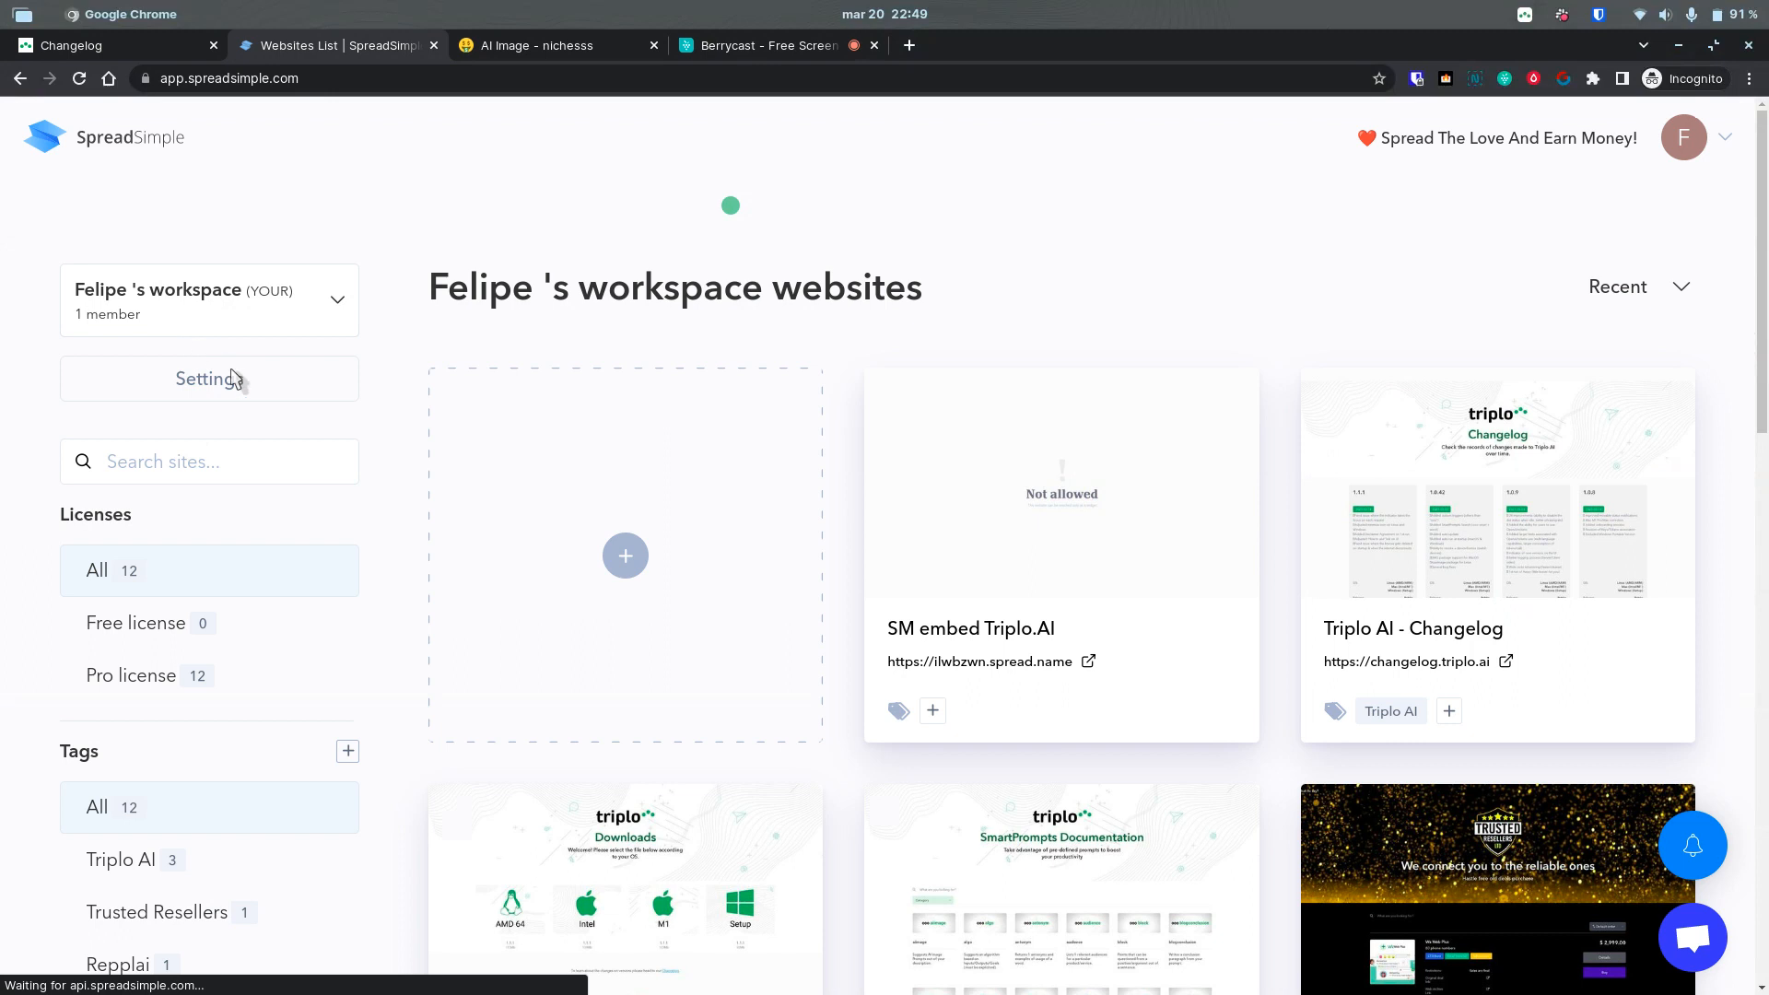
click(644, 560)
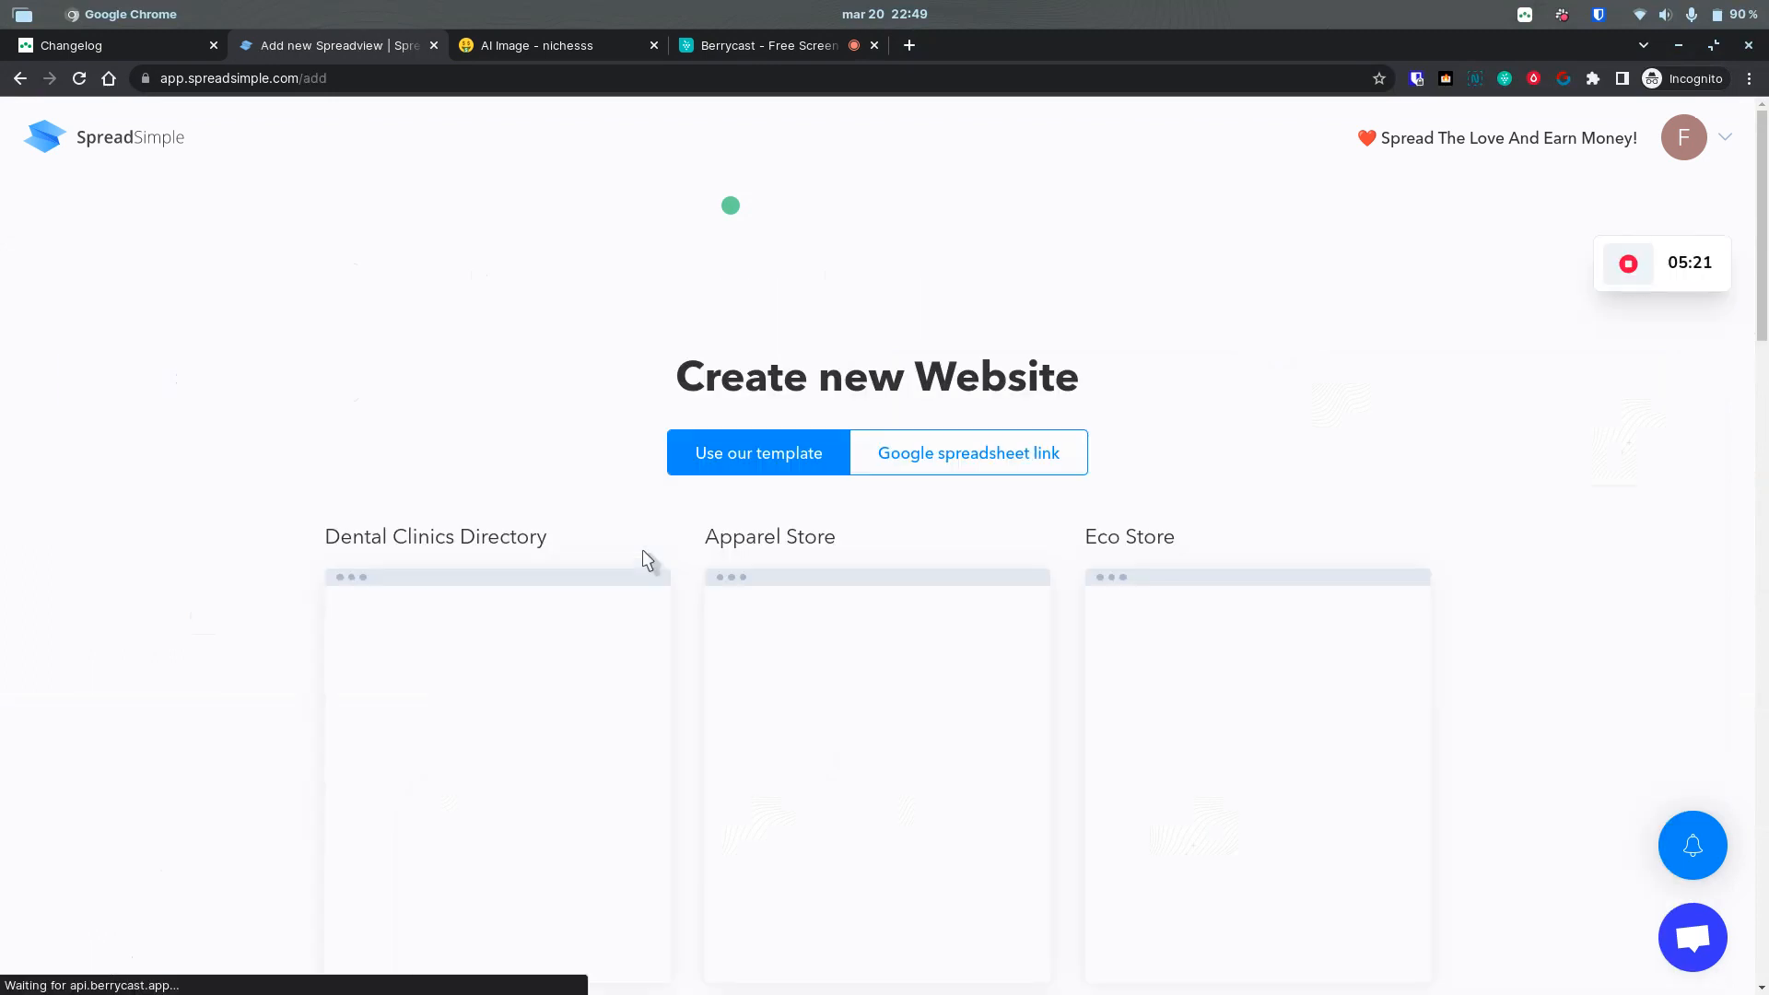
Step: Look through the website templates and create the site from the Dental Clinics Directory template
scroll(605, 645, down, 2)
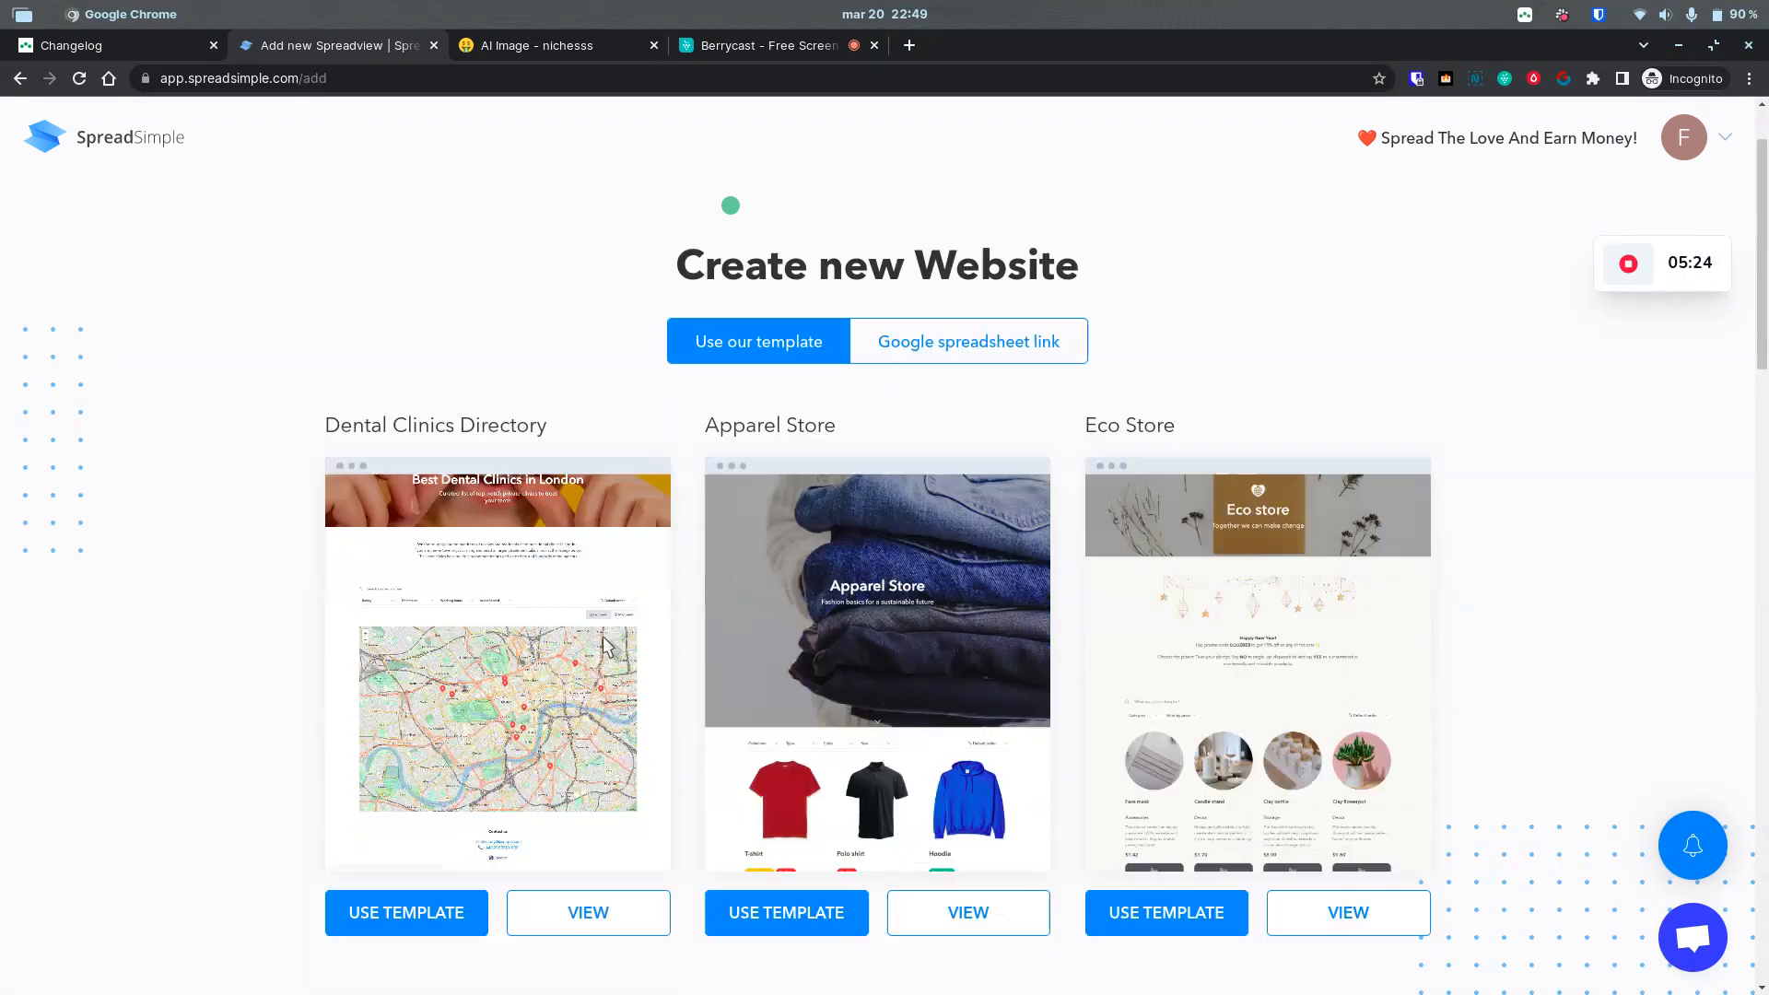
scroll(603, 634, down, 2)
scroll(590, 635, down, 6)
scroll(571, 649, up, 10)
scroll(460, 712, down, 3)
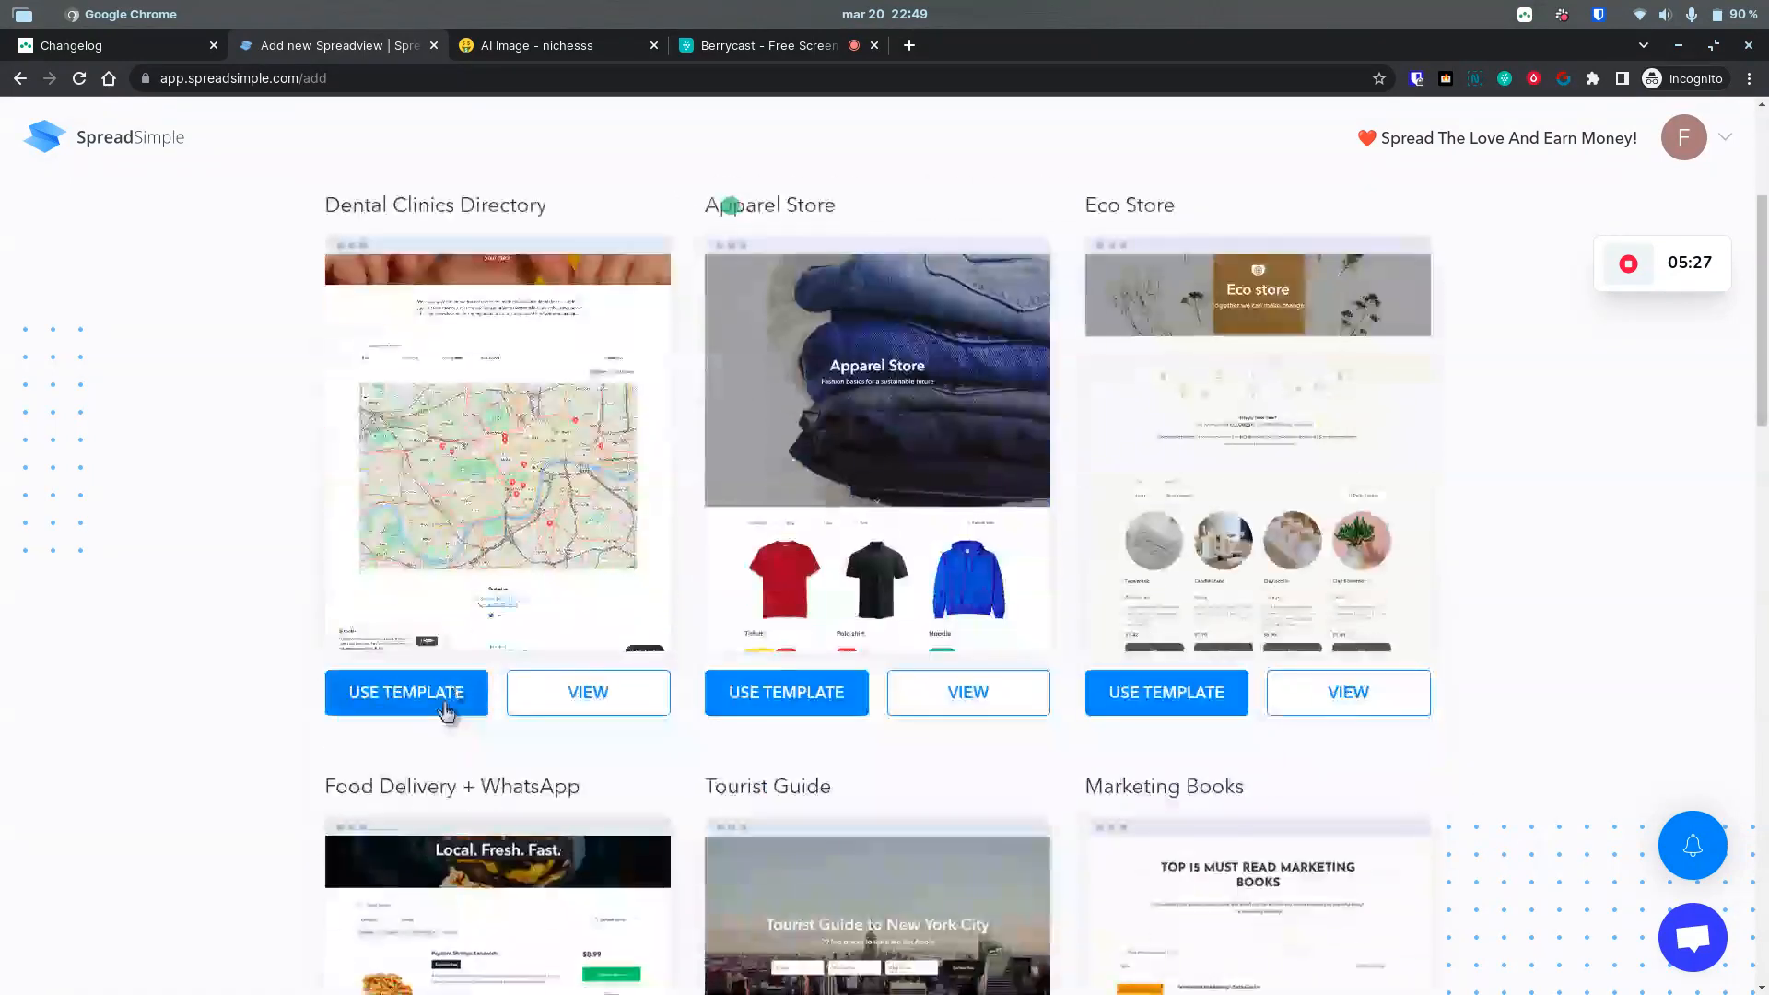
click(396, 698)
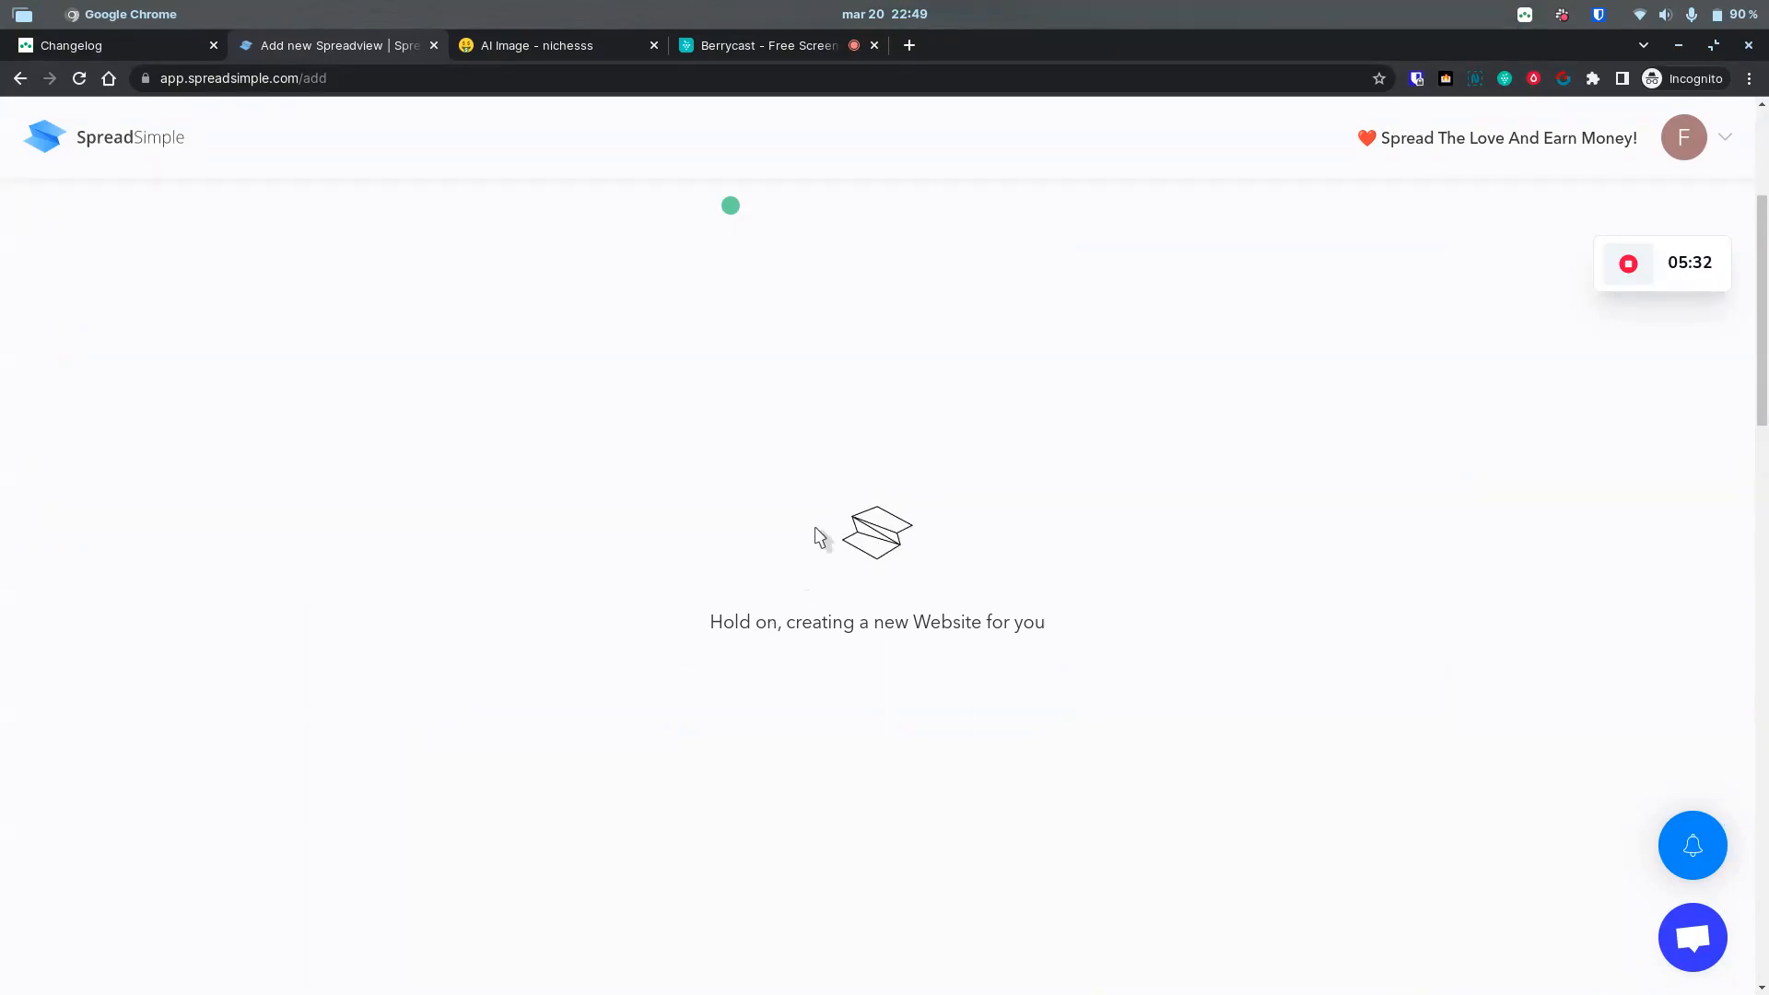
Step: Move the floating Triplo AI indicator dot up onto the browser's tab strip, out of the page area
drag(729, 206, 833, 95)
drag(942, 48, 952, 47)
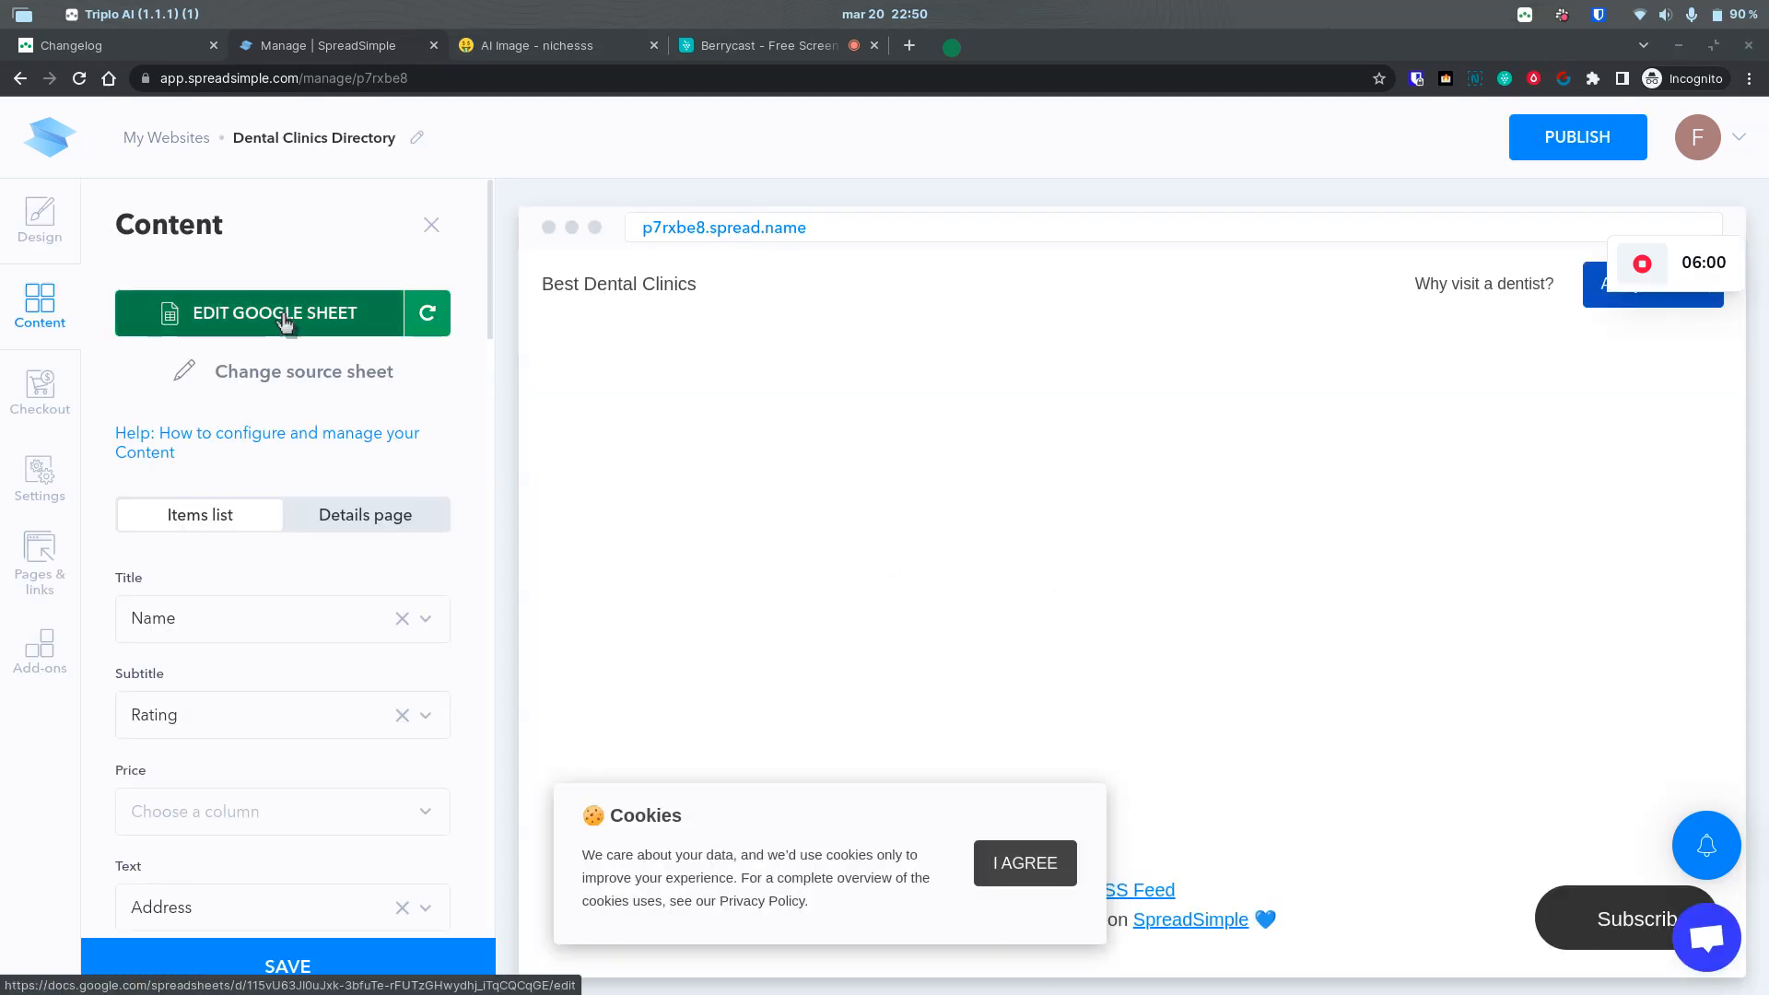
Step: Open the website's source Google Sheet, import Book6.xlsx from Downloads as a new spreadsheet, and open it
click(309, 316)
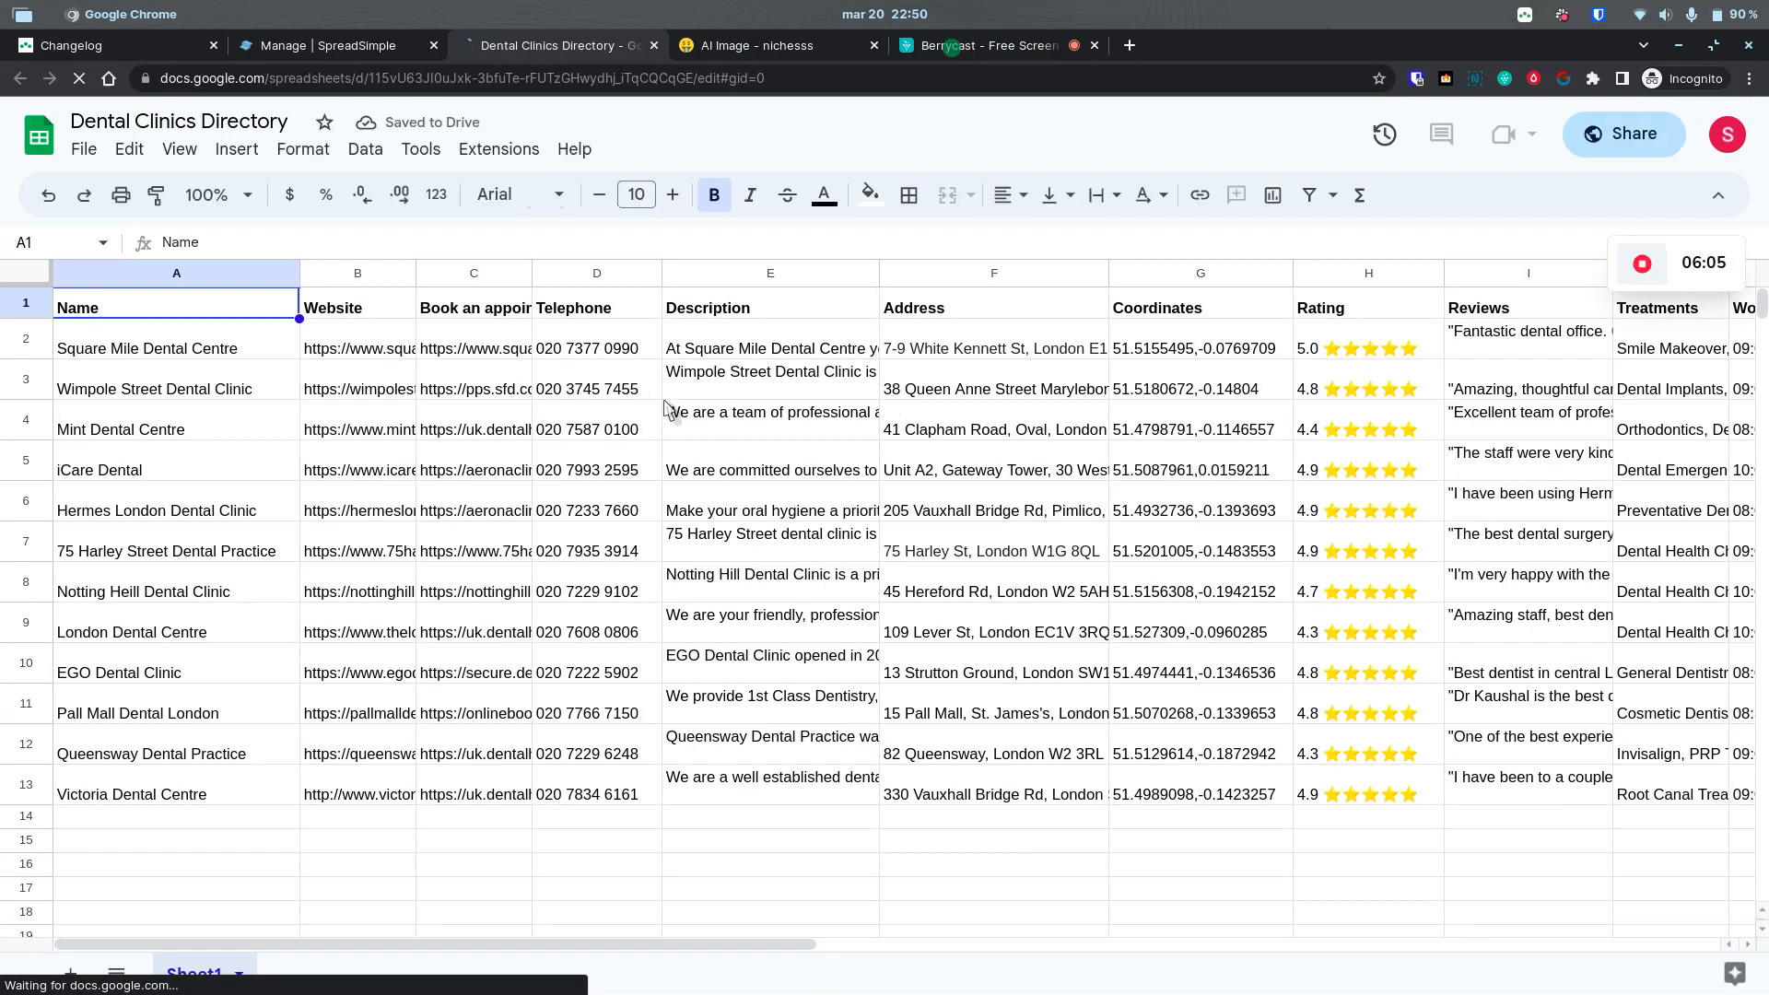
click(83, 153)
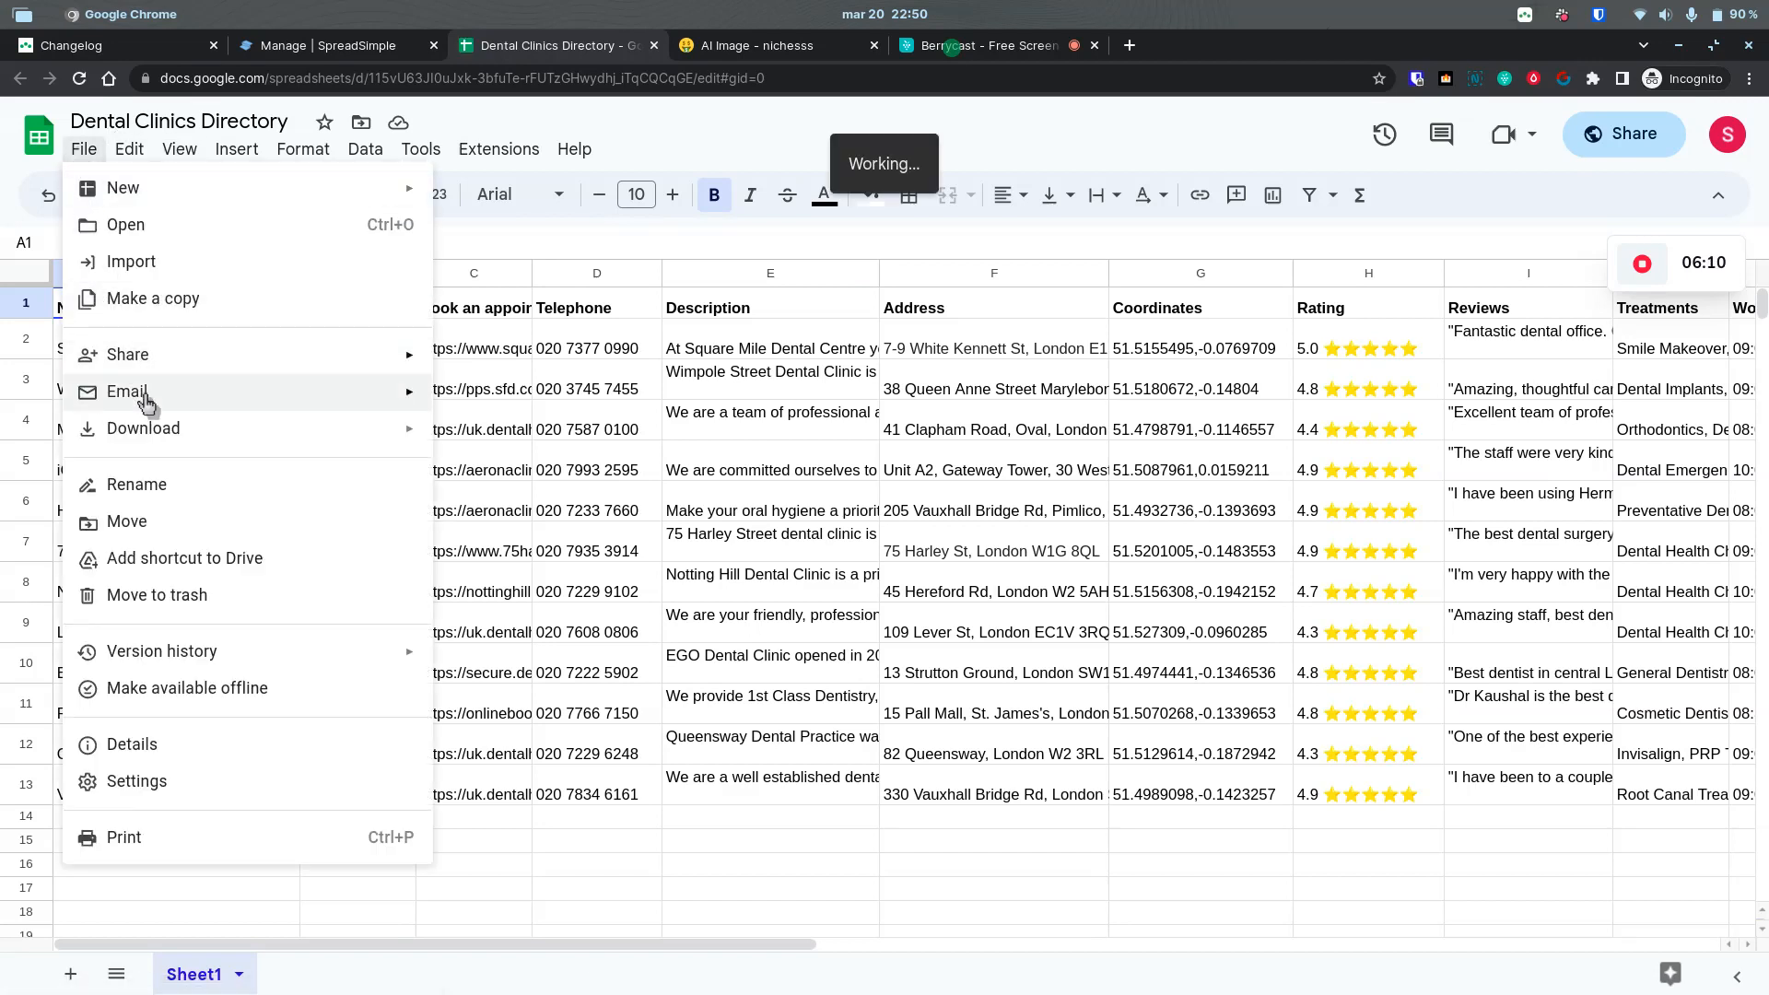
click(159, 262)
click(765, 289)
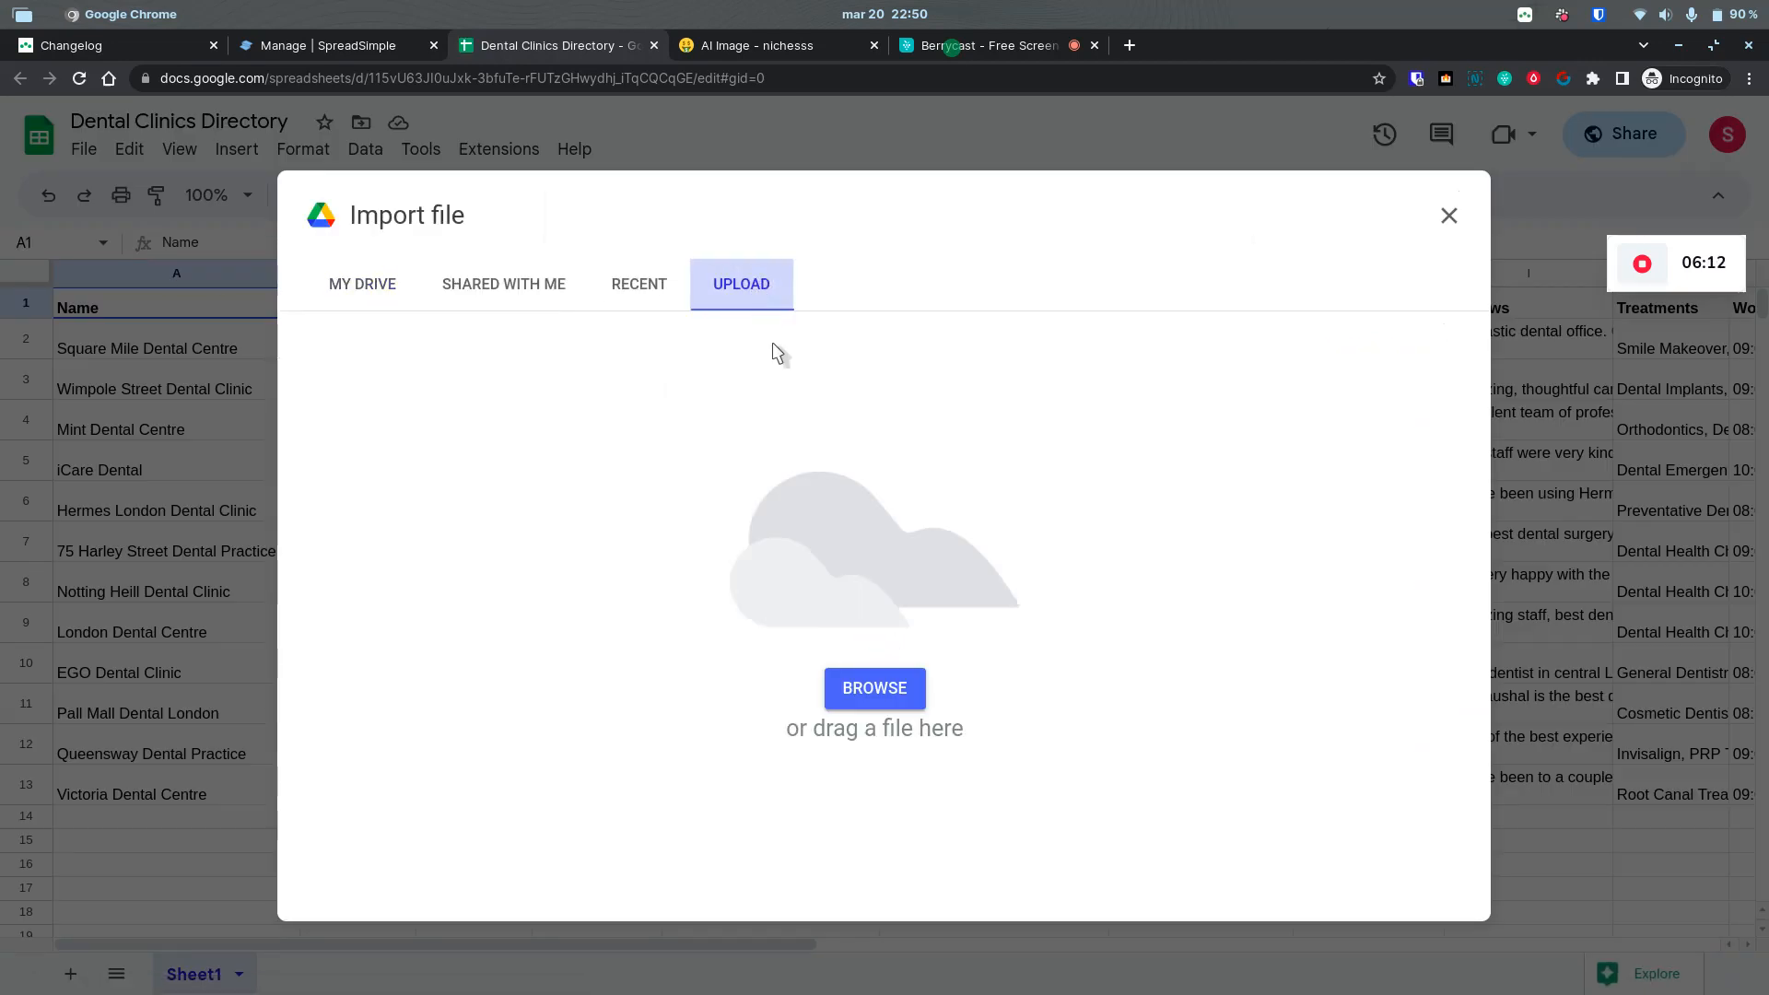
click(883, 691)
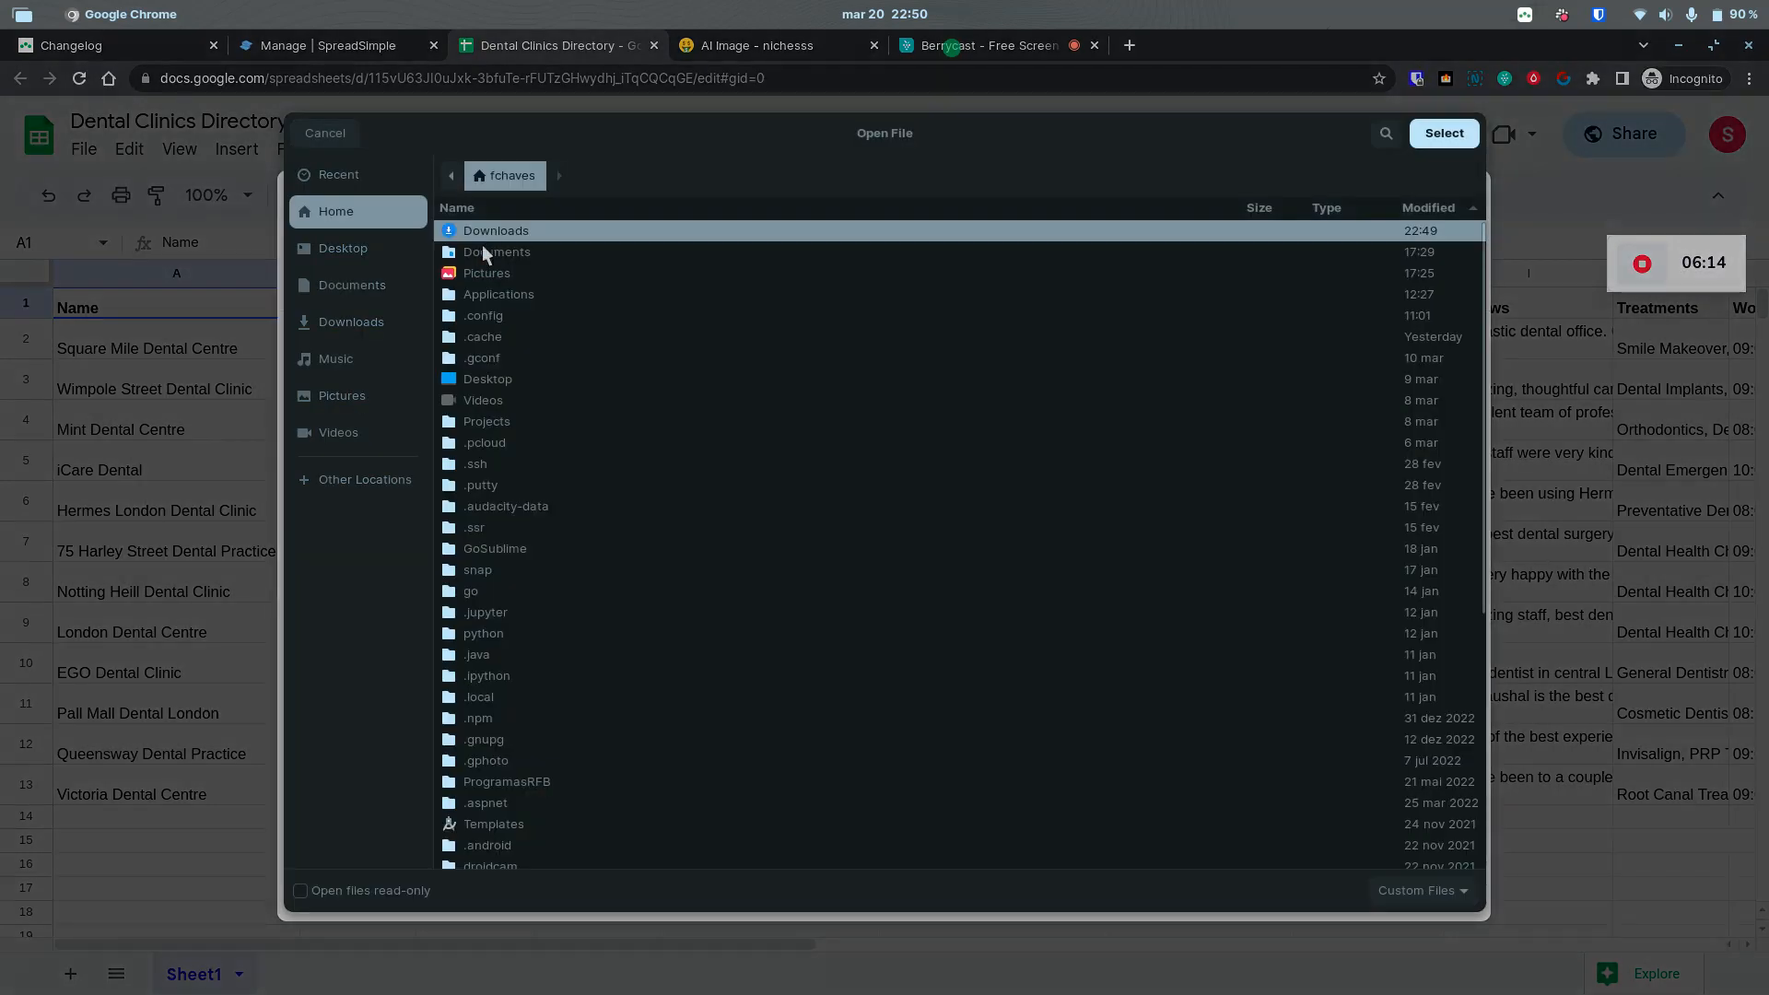
double_click(484, 230)
double_click(494, 675)
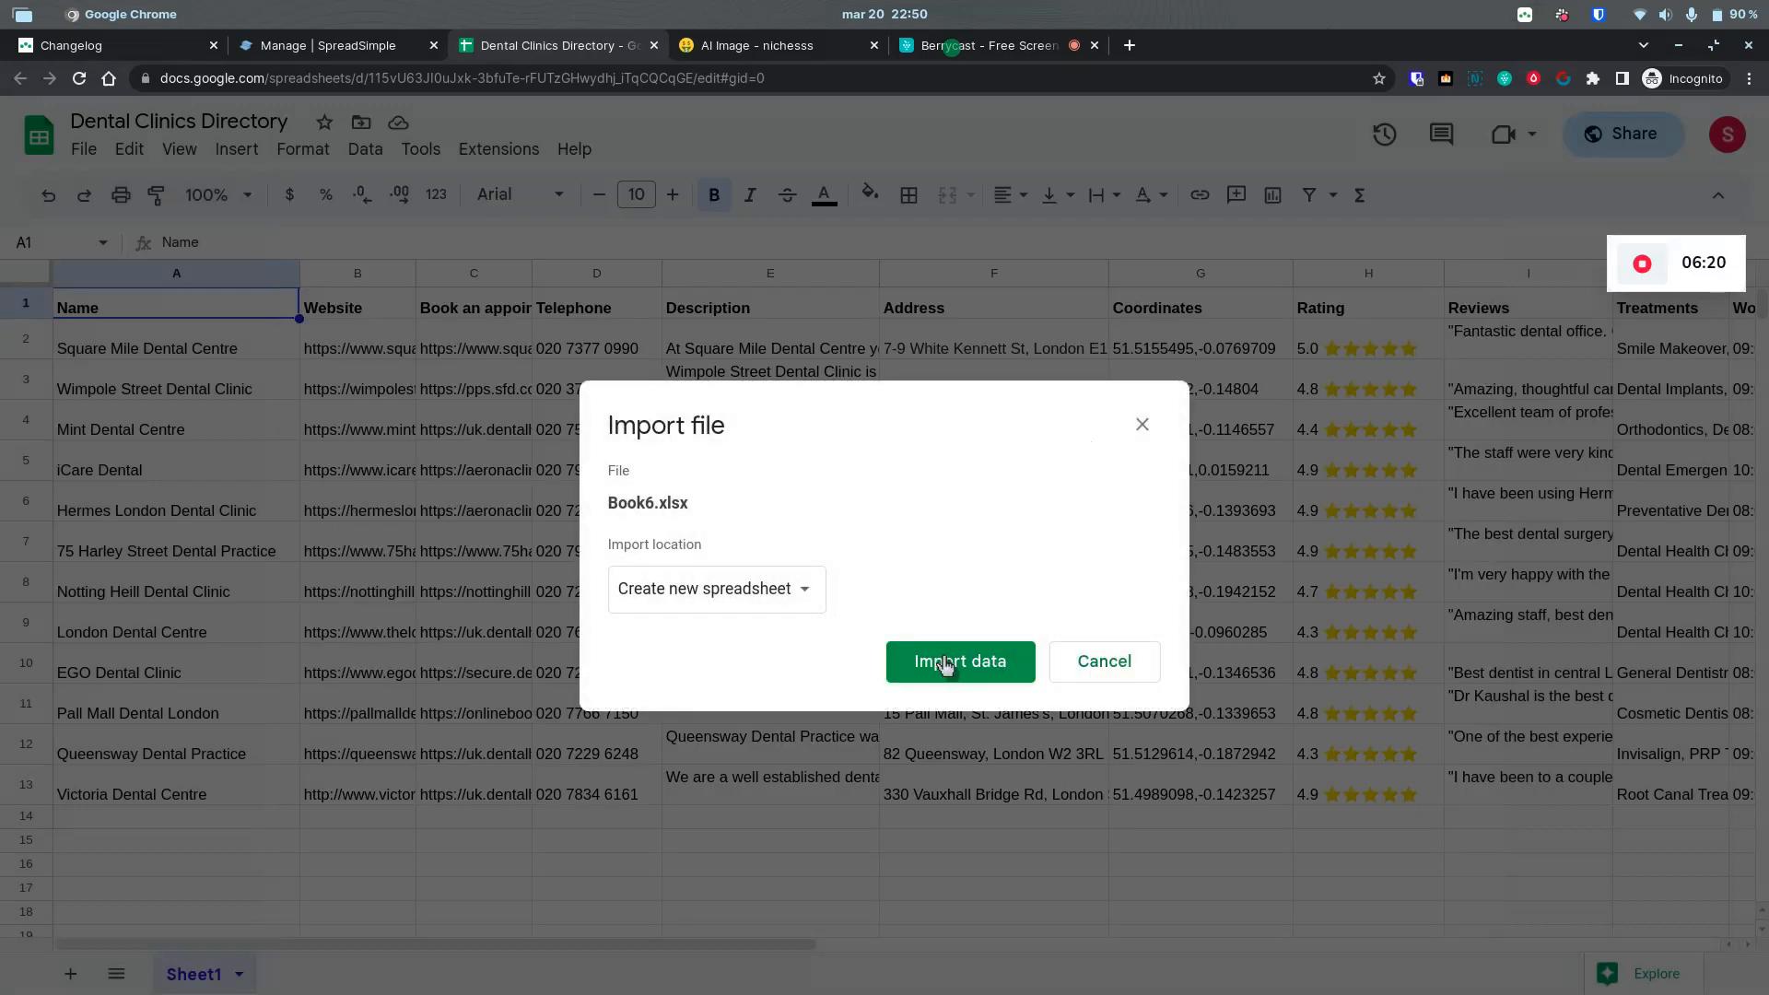
click(945, 663)
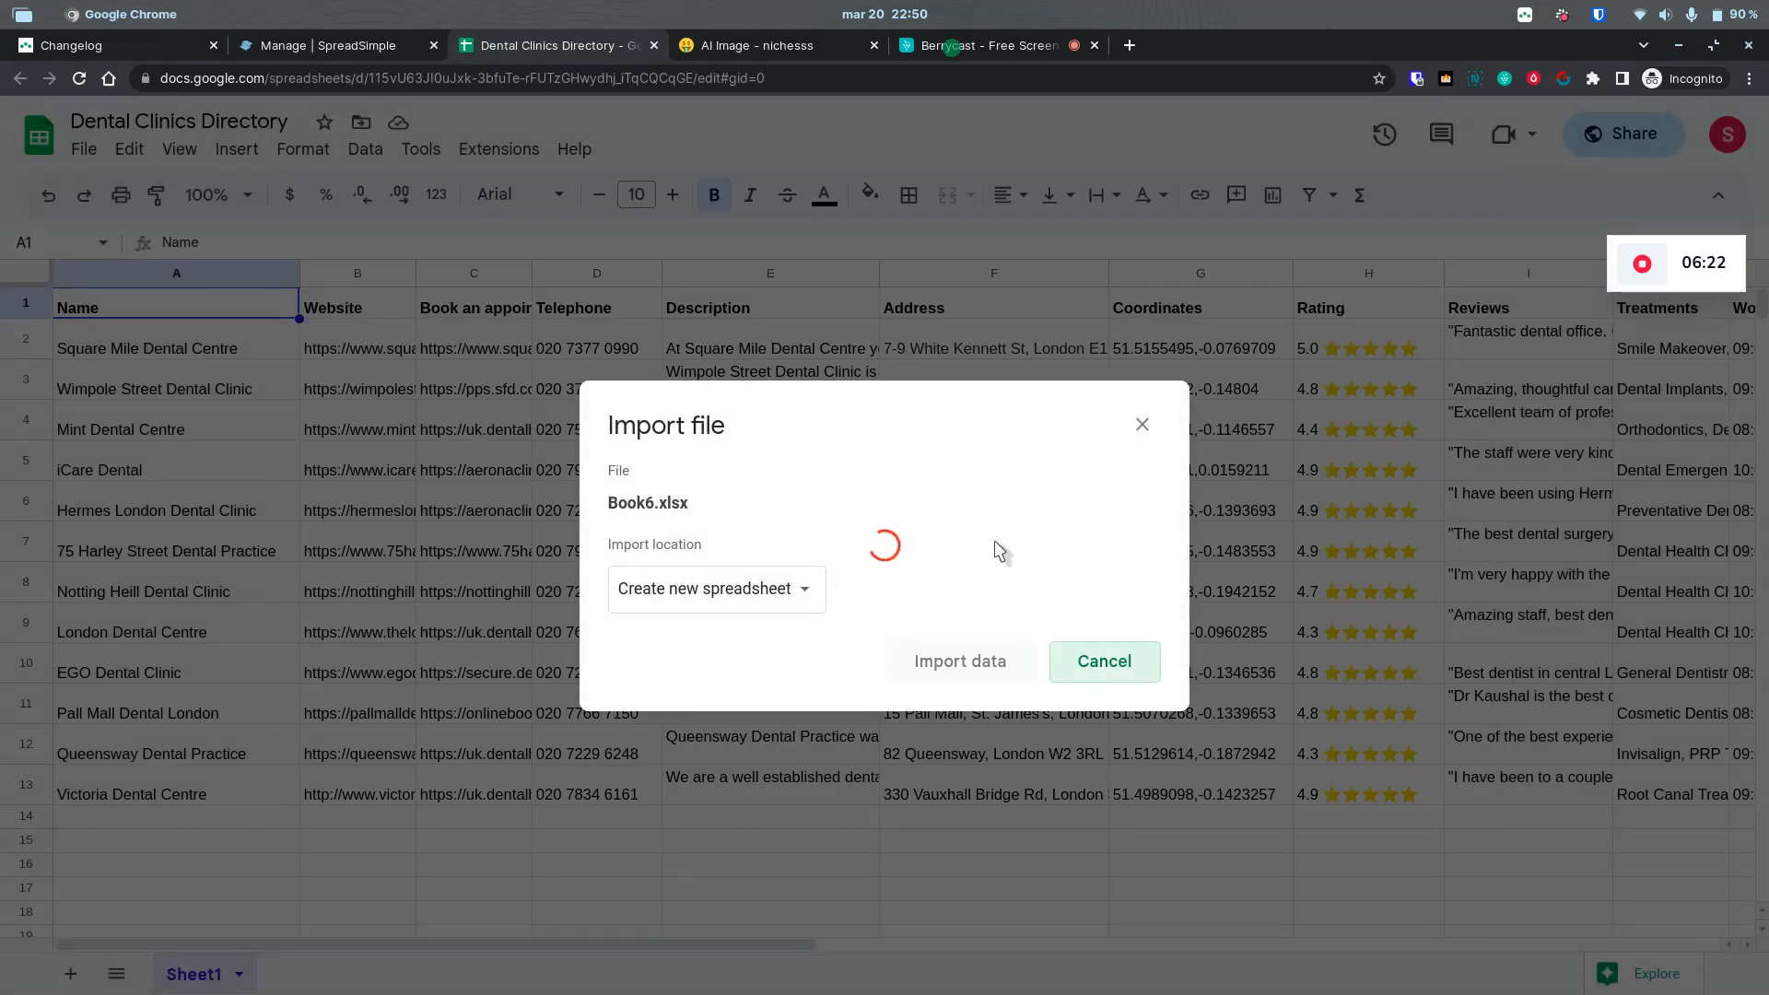
click(840, 546)
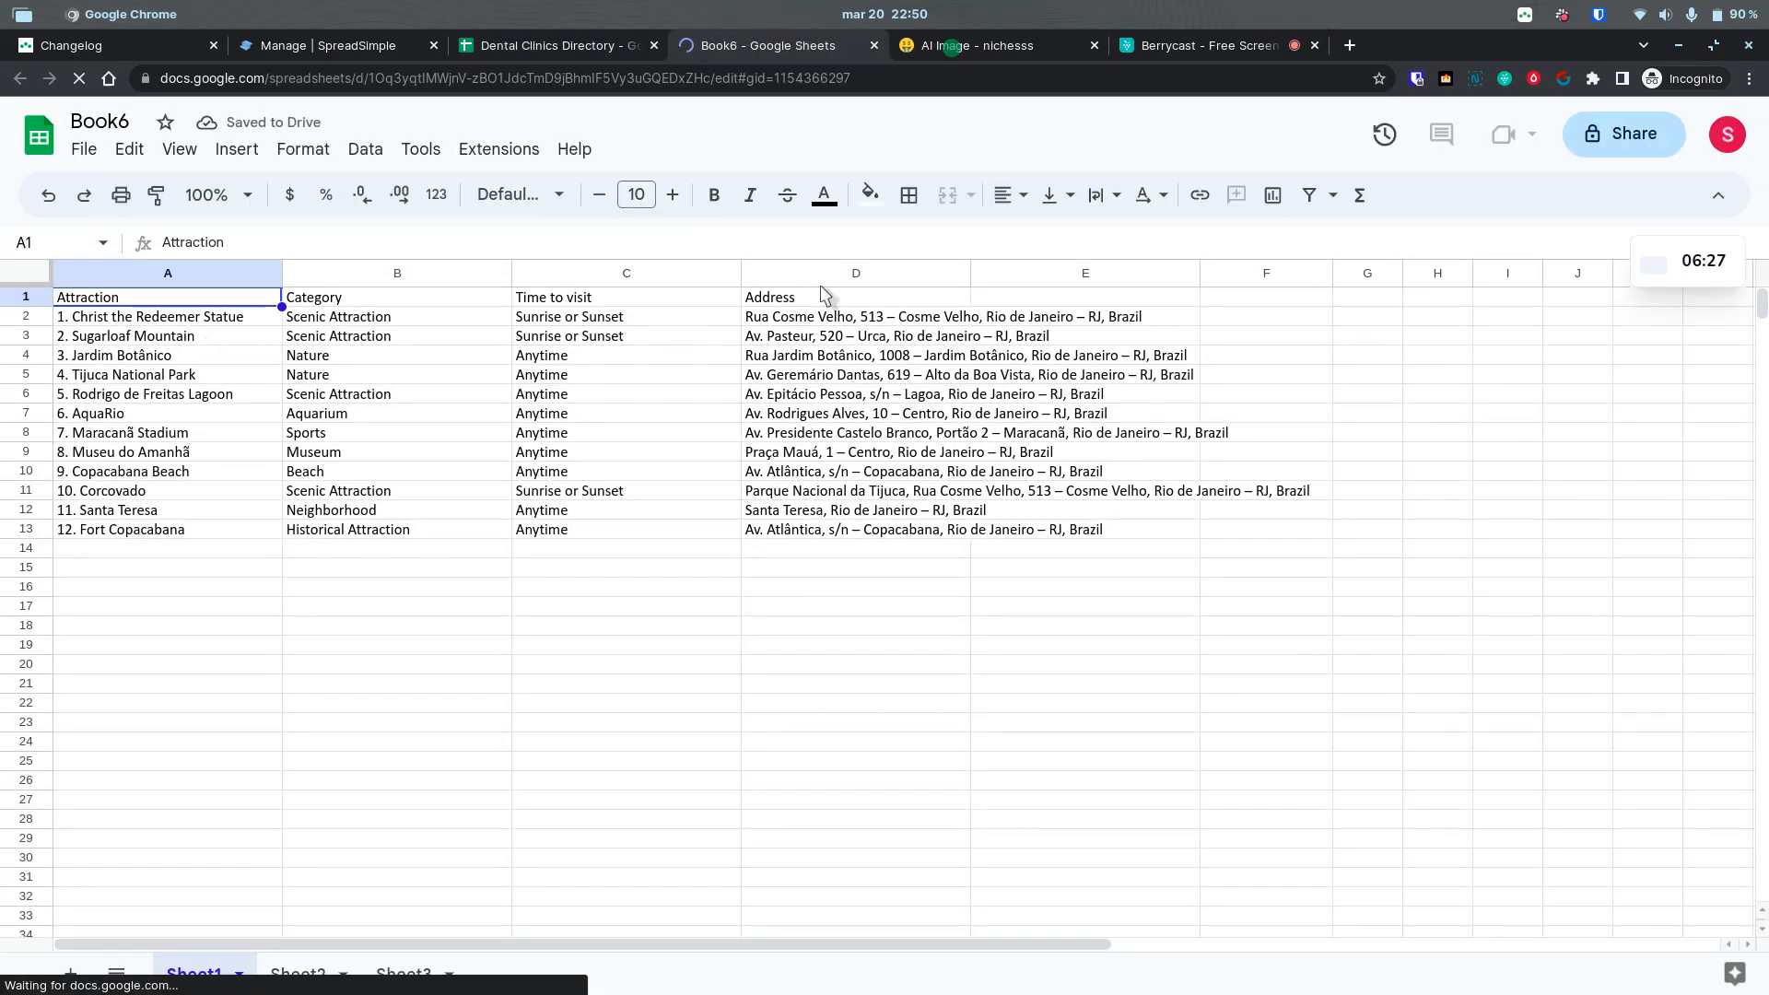
Step: Share the Book6 spreadsheet with anyone with the link as Editor and copy its link
click(1623, 134)
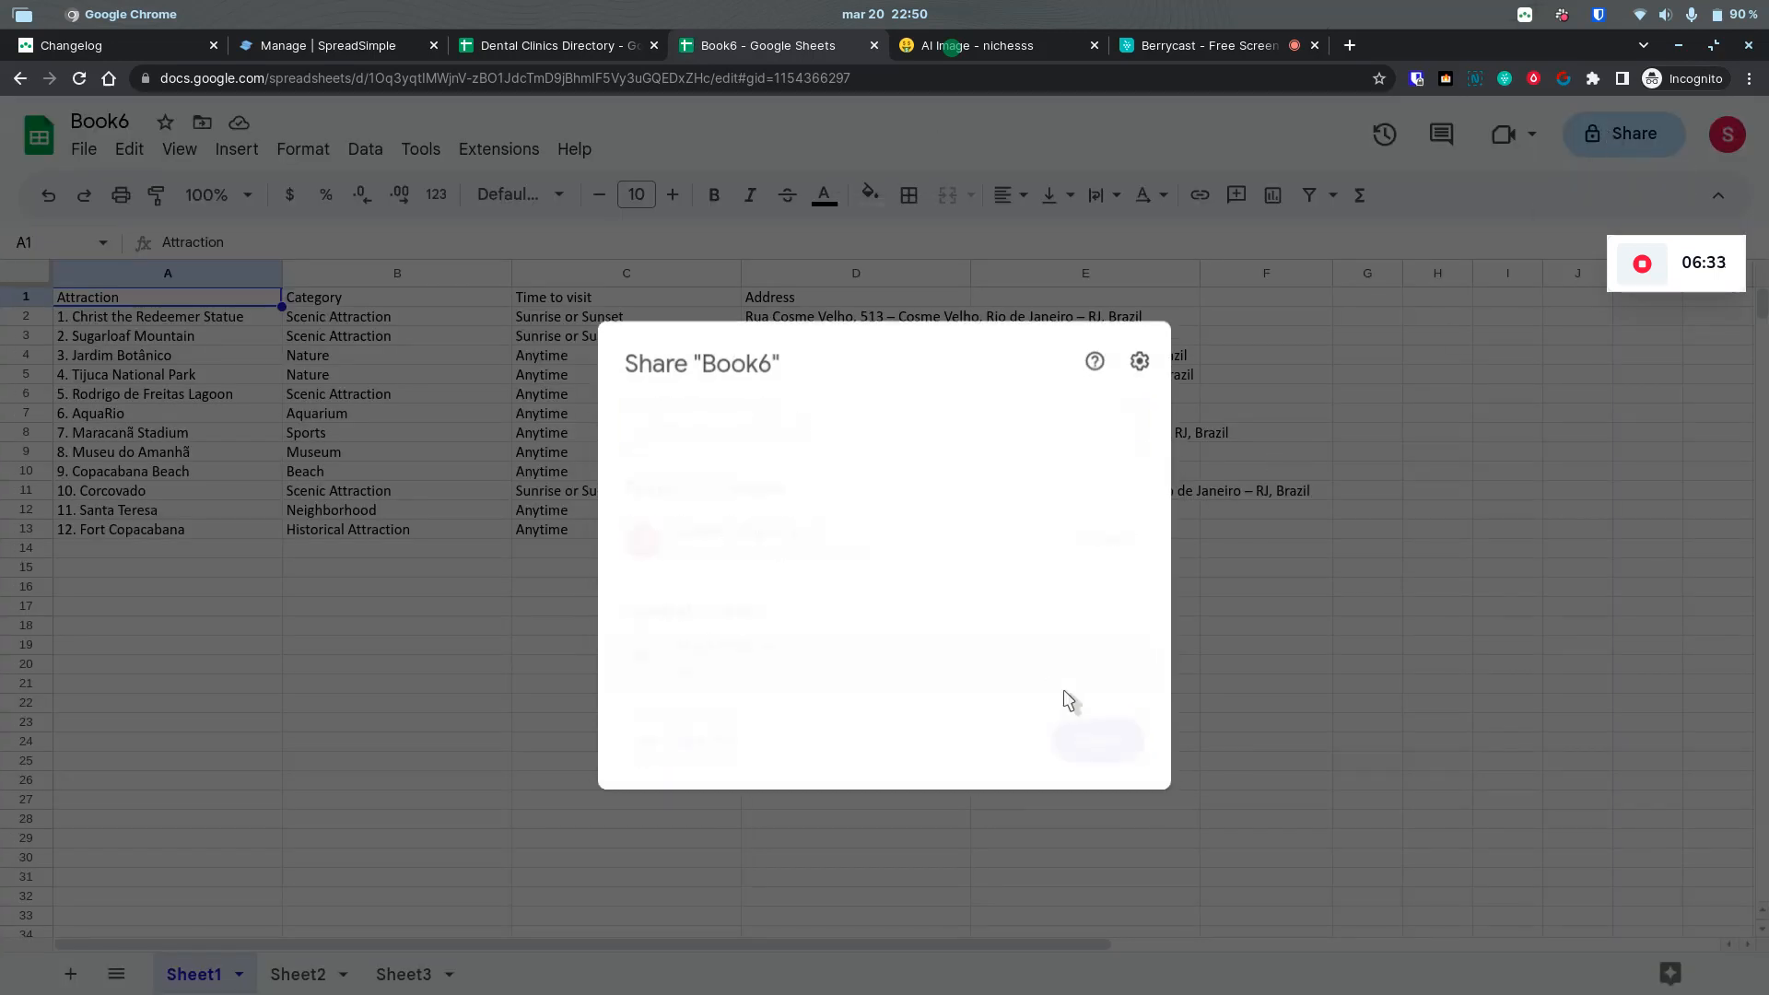
click(729, 646)
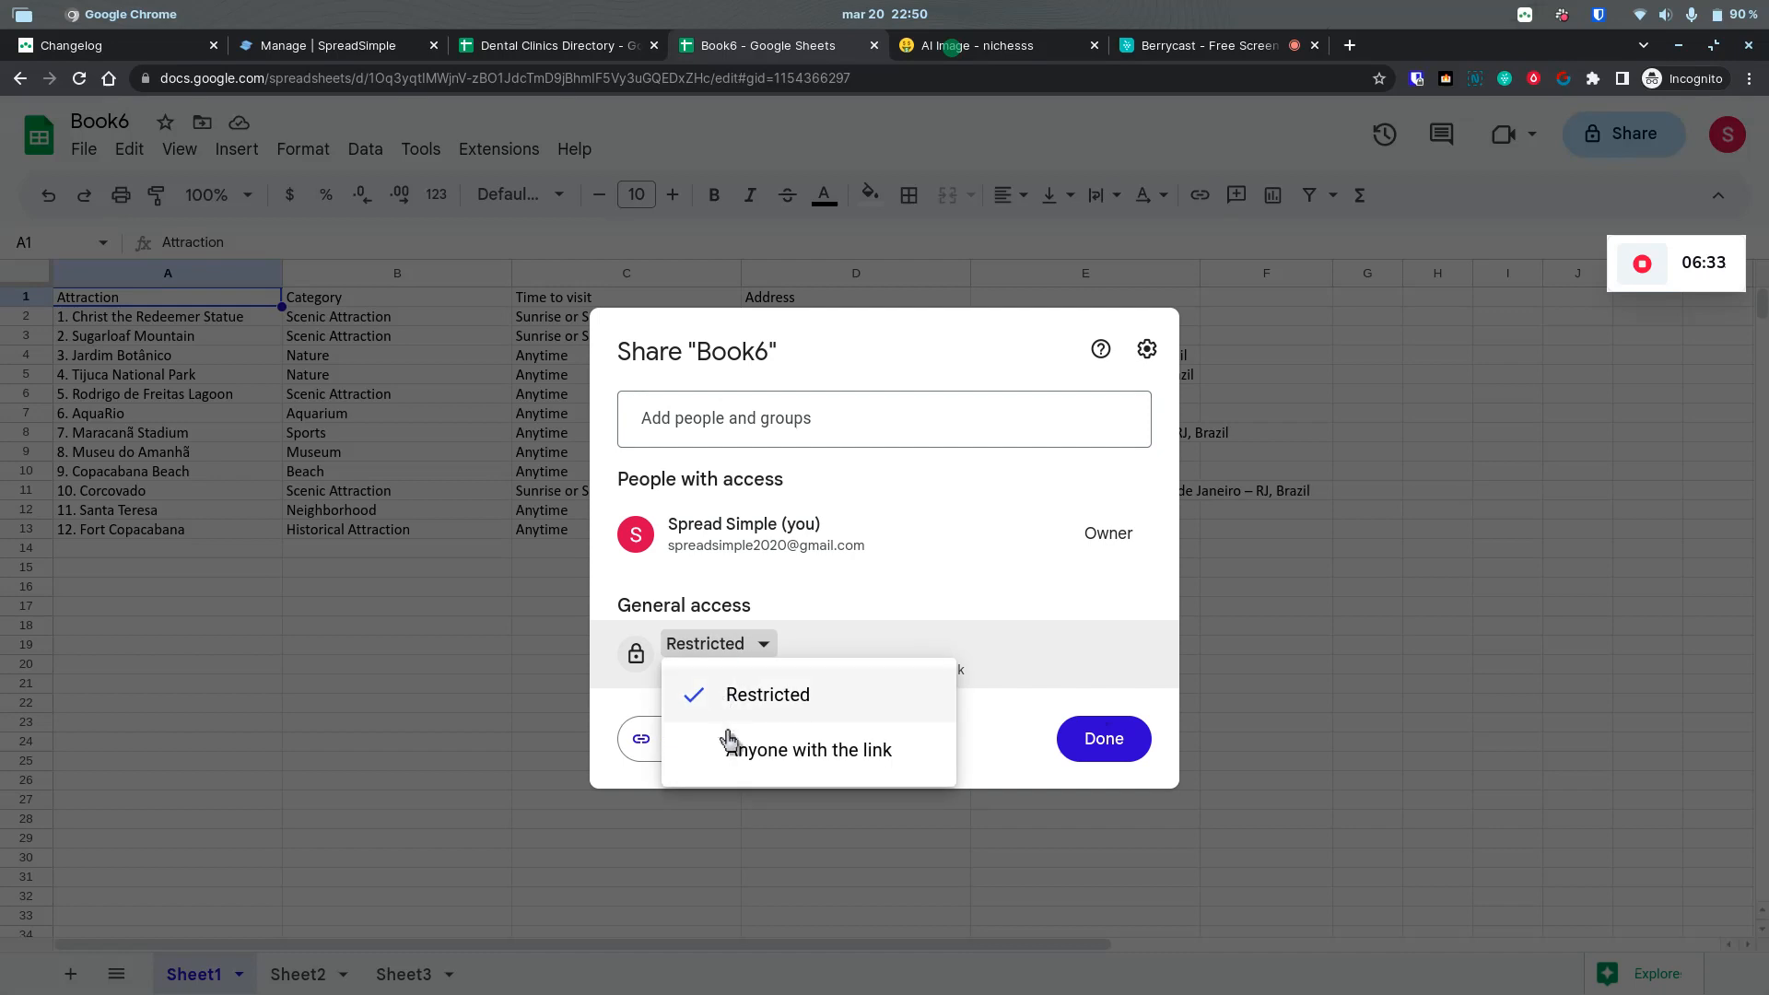
click(731, 745)
click(1113, 656)
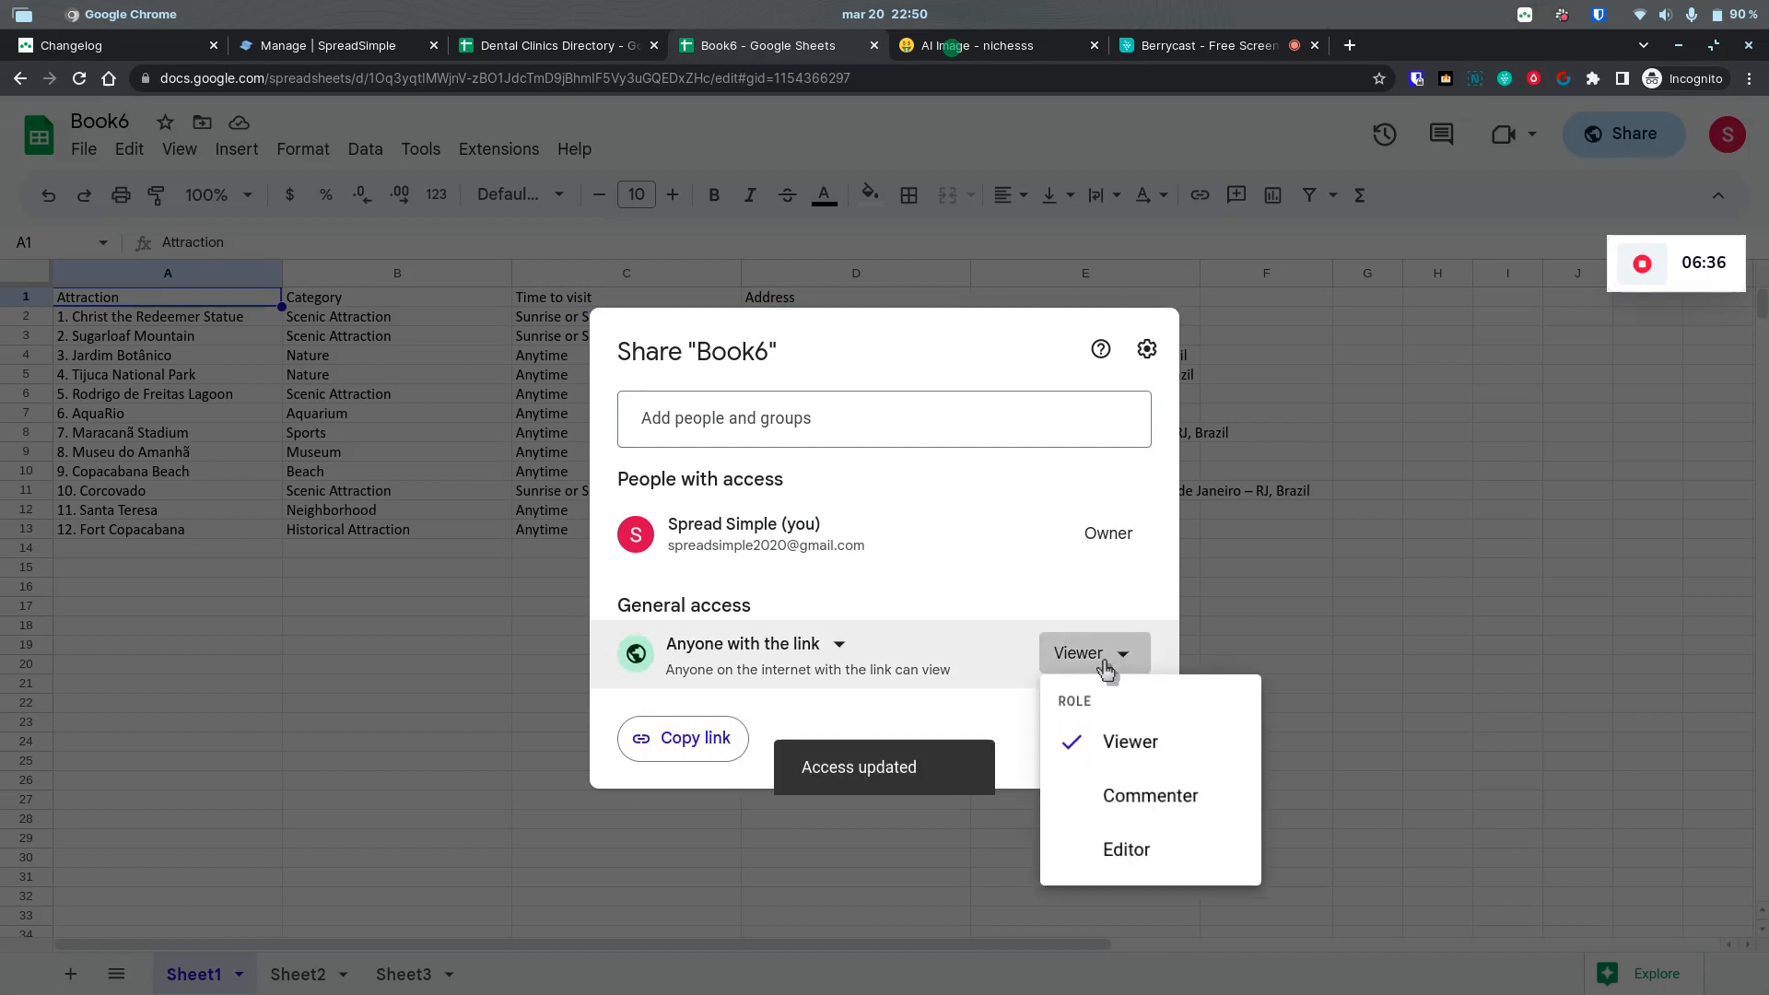
click(1120, 849)
click(686, 744)
click(1093, 744)
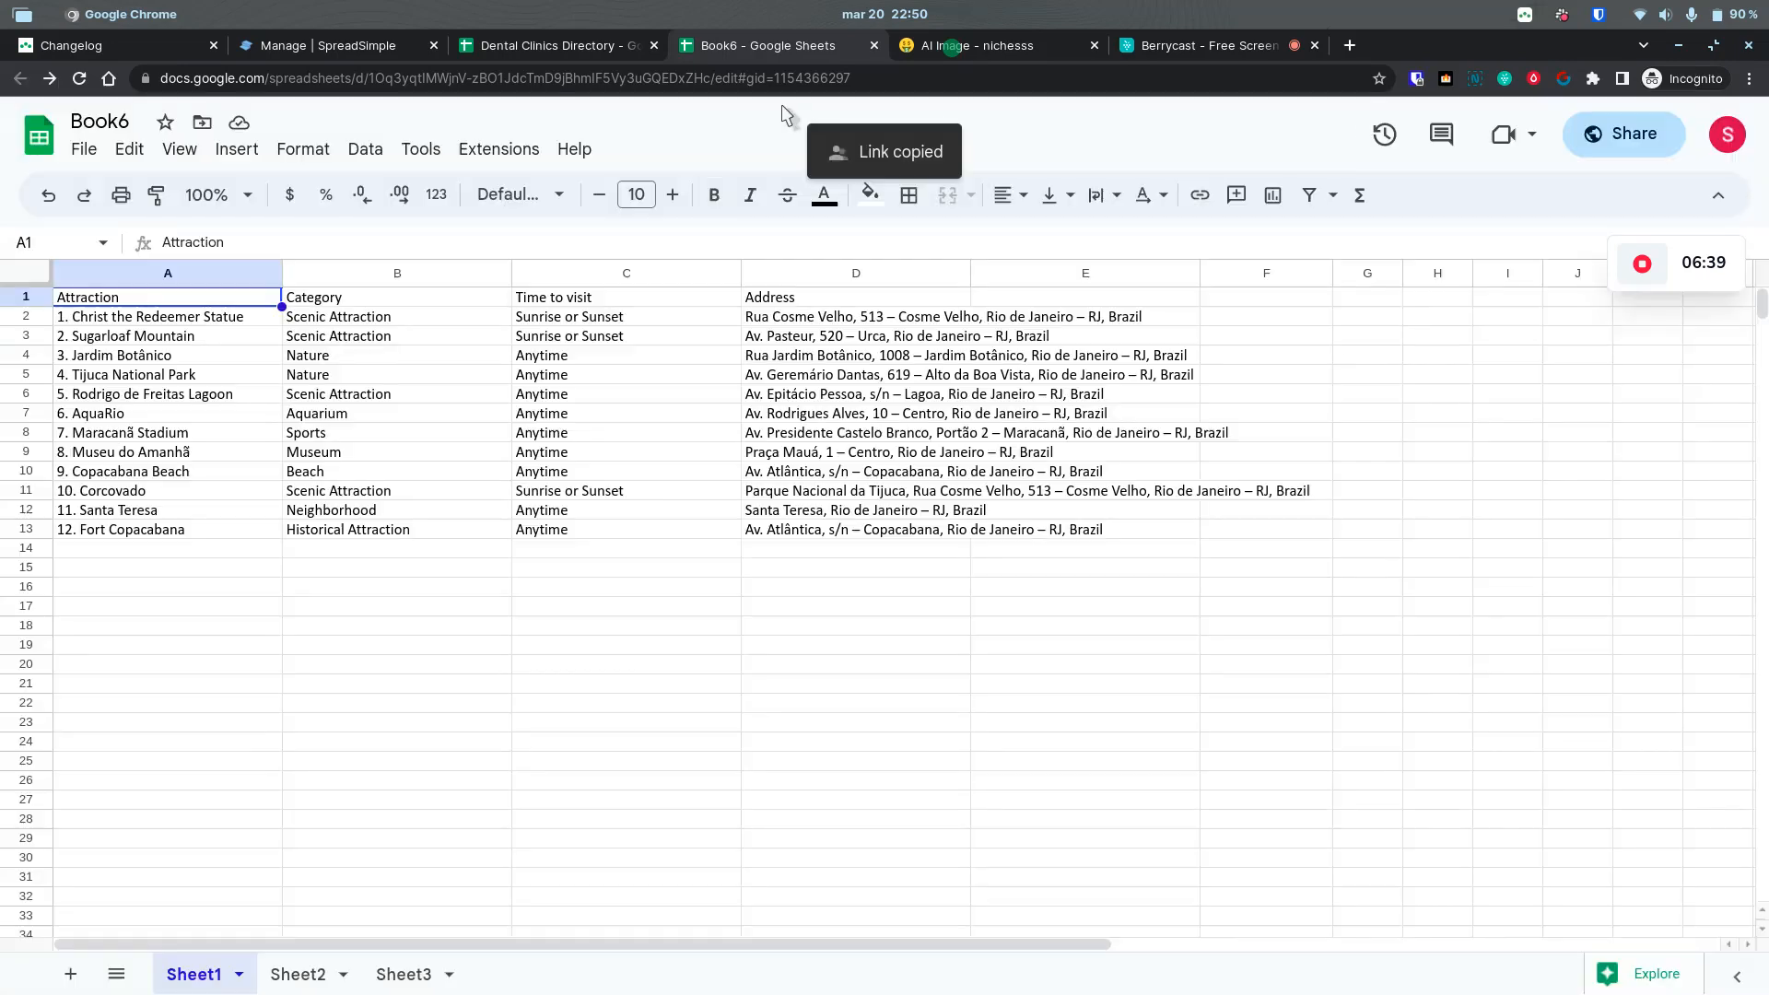
Step: Change the SpreadSimple website's source sheet to the copied Book6 spreadsheet link
click(295, 47)
click(369, 373)
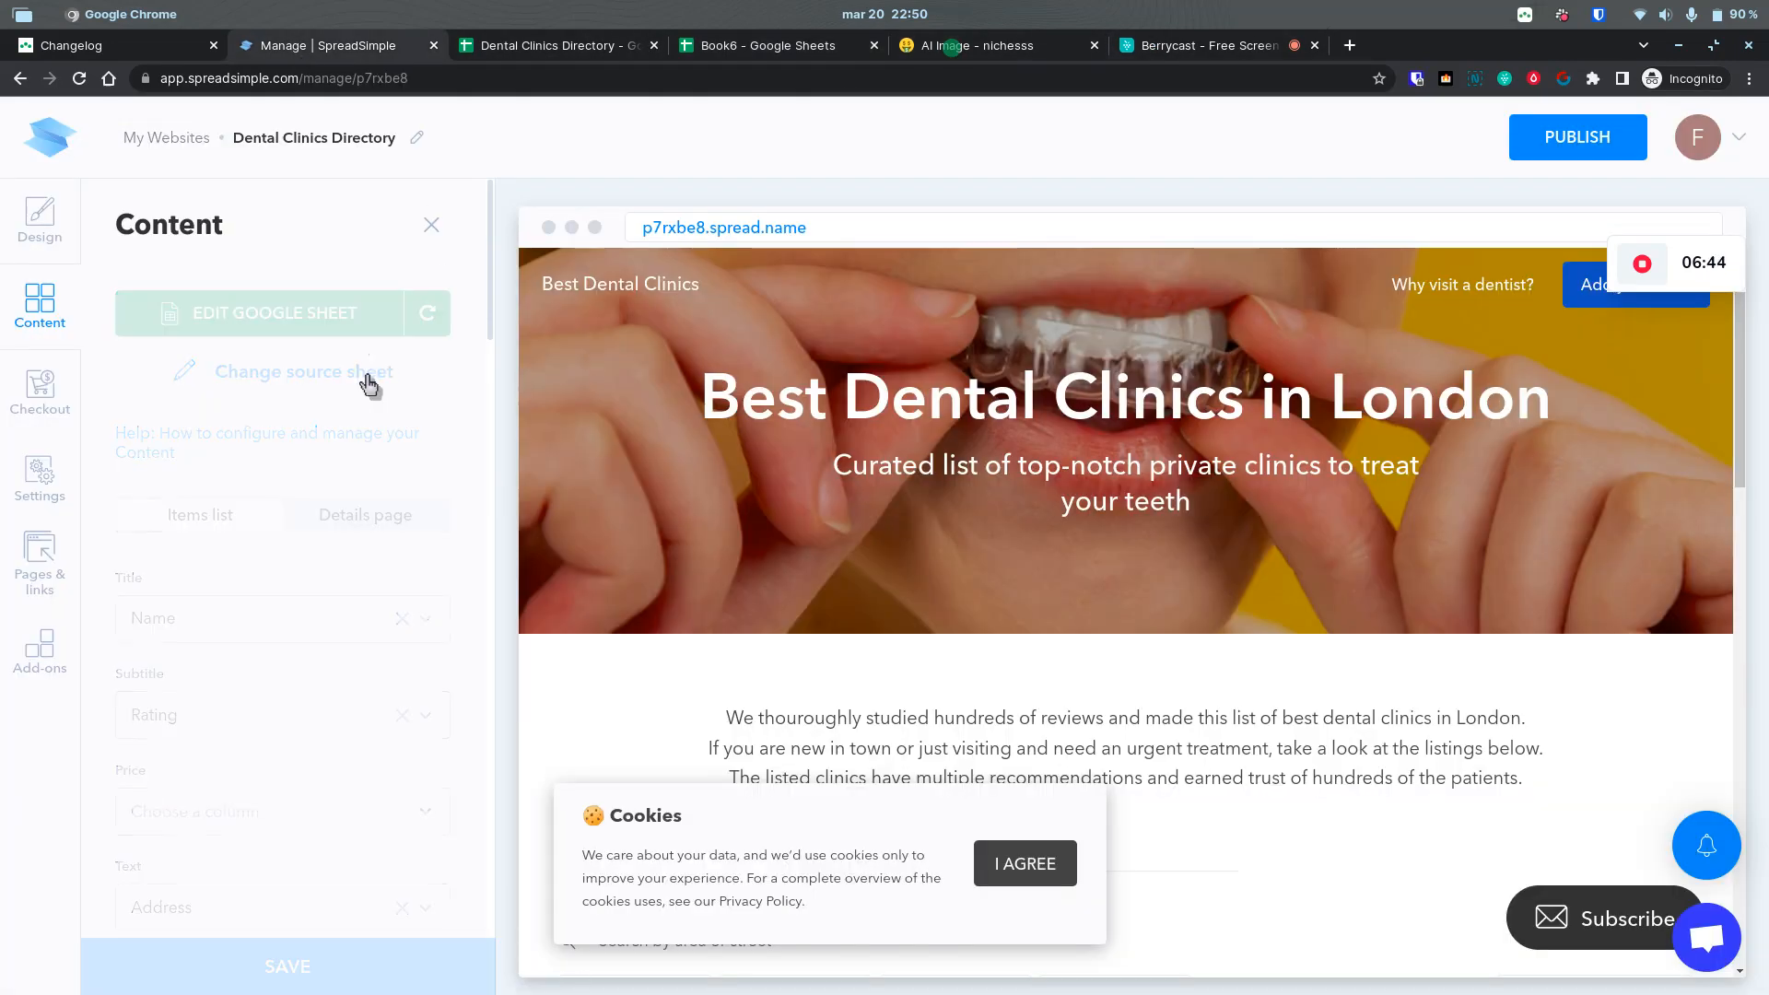
triple_click(375, 366)
key(ctrl+v)
click(427, 364)
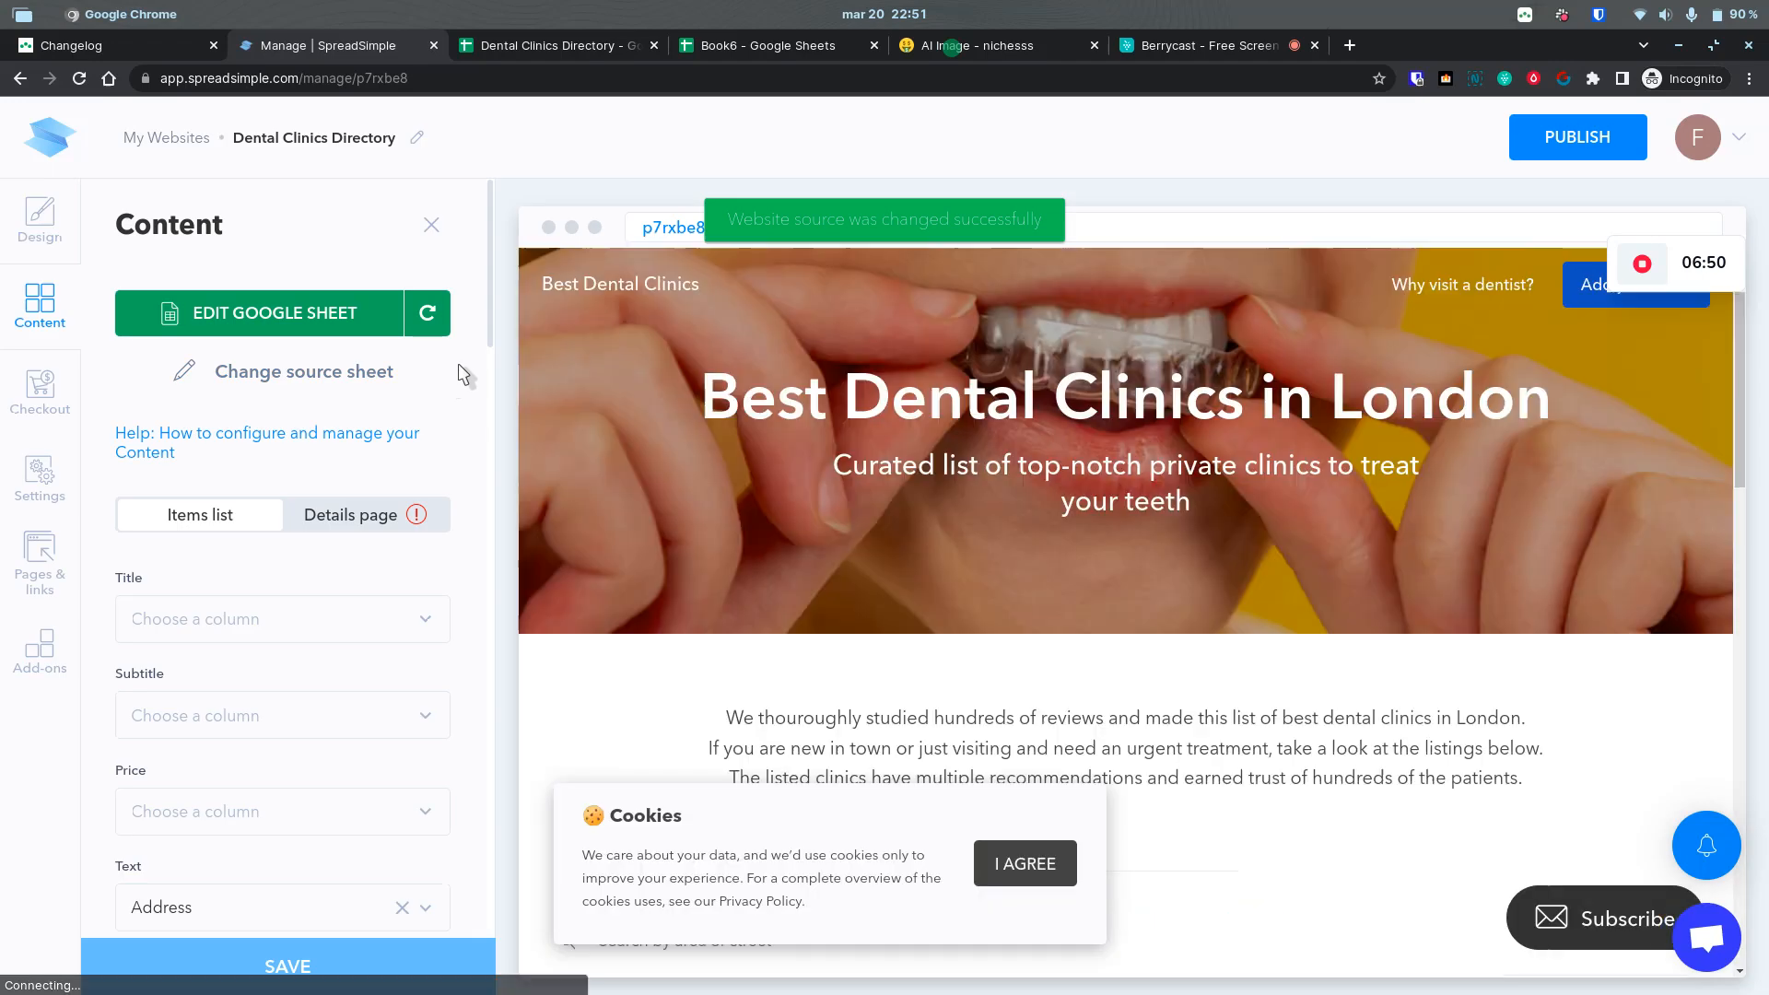
Step: Accept the cookie notice in the website preview and review the page down to its footer
click(987, 871)
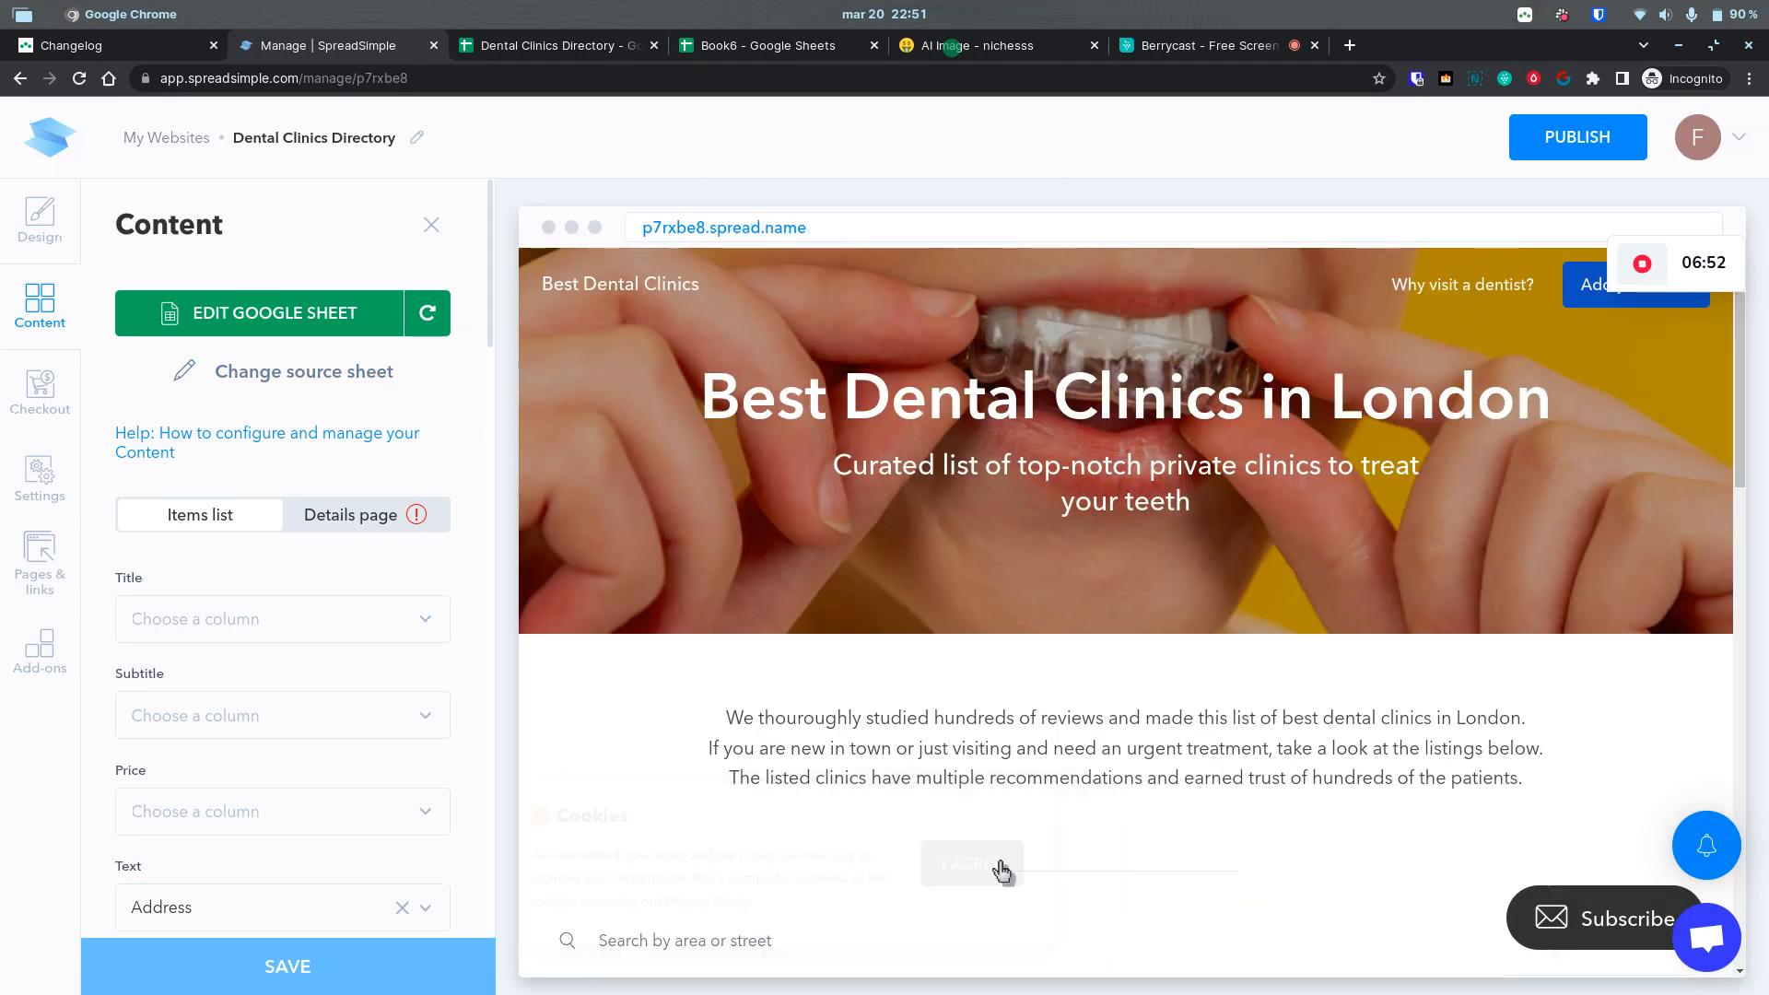
scroll(655, 650, down, 6)
scroll(643, 621, down, 8)
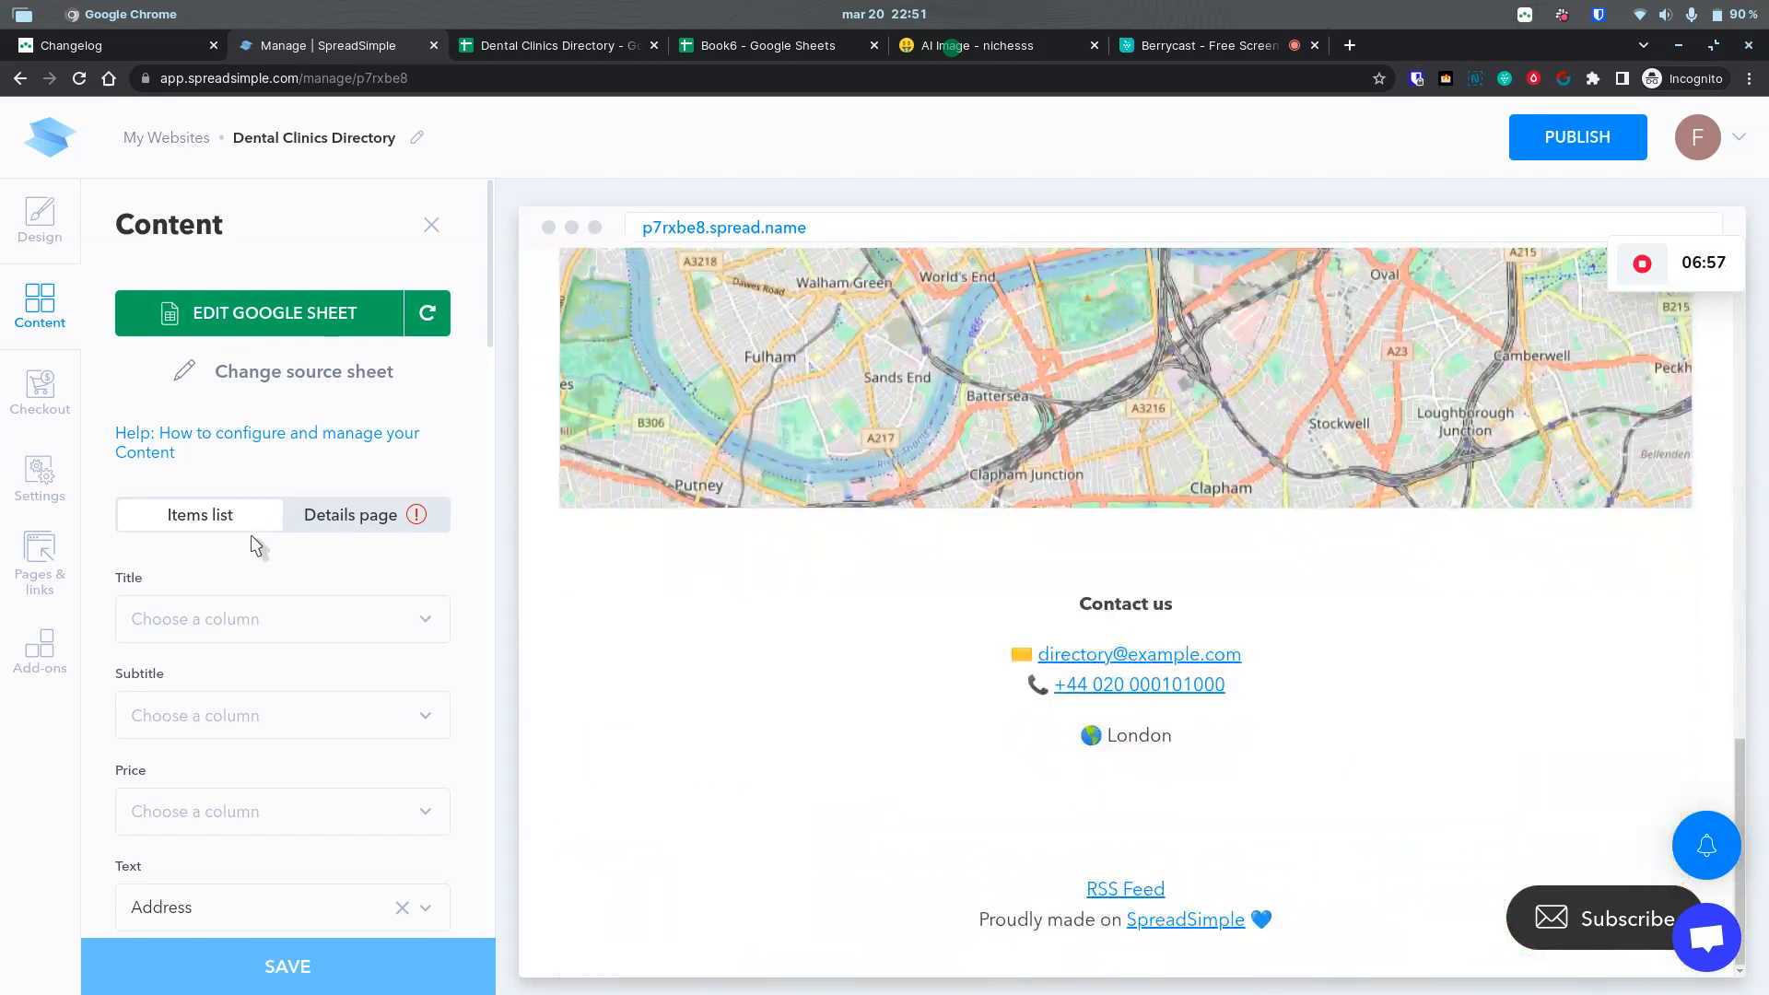
Step: Map the items list's Title to the Attraction column and its Subtitle to the Time to visit column
scroll(253, 534, down, 6)
scroll(311, 516, up, 5)
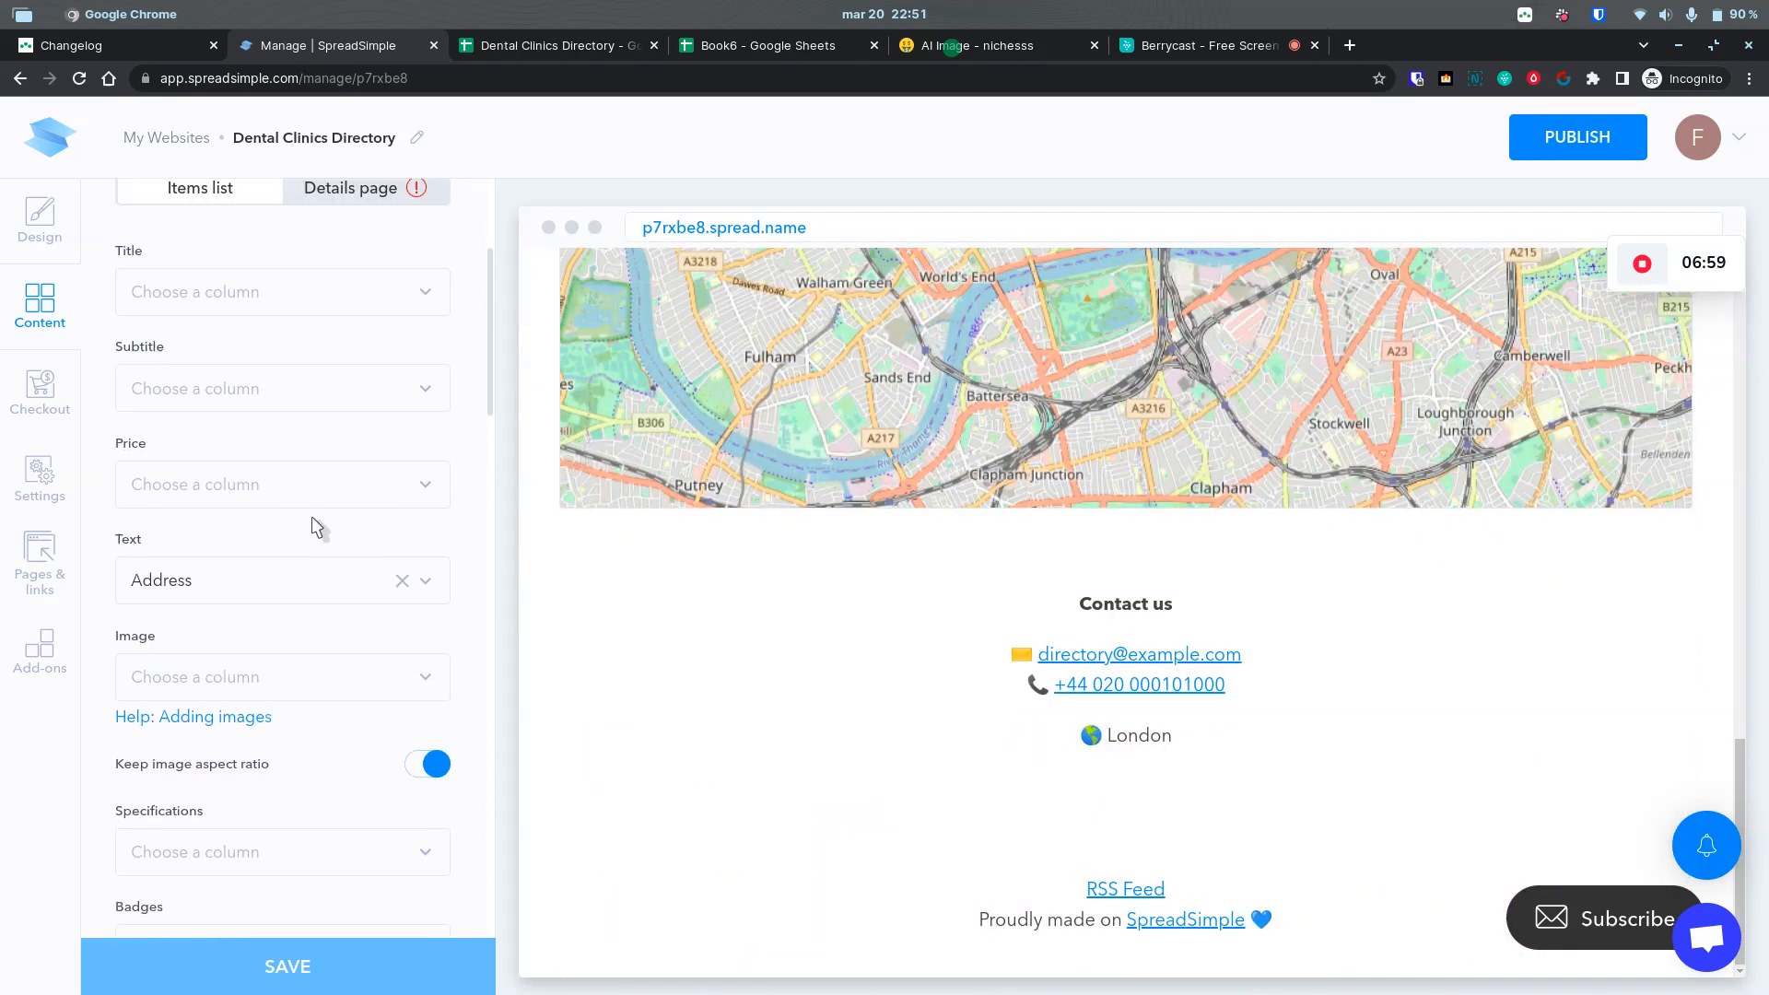
click(216, 406)
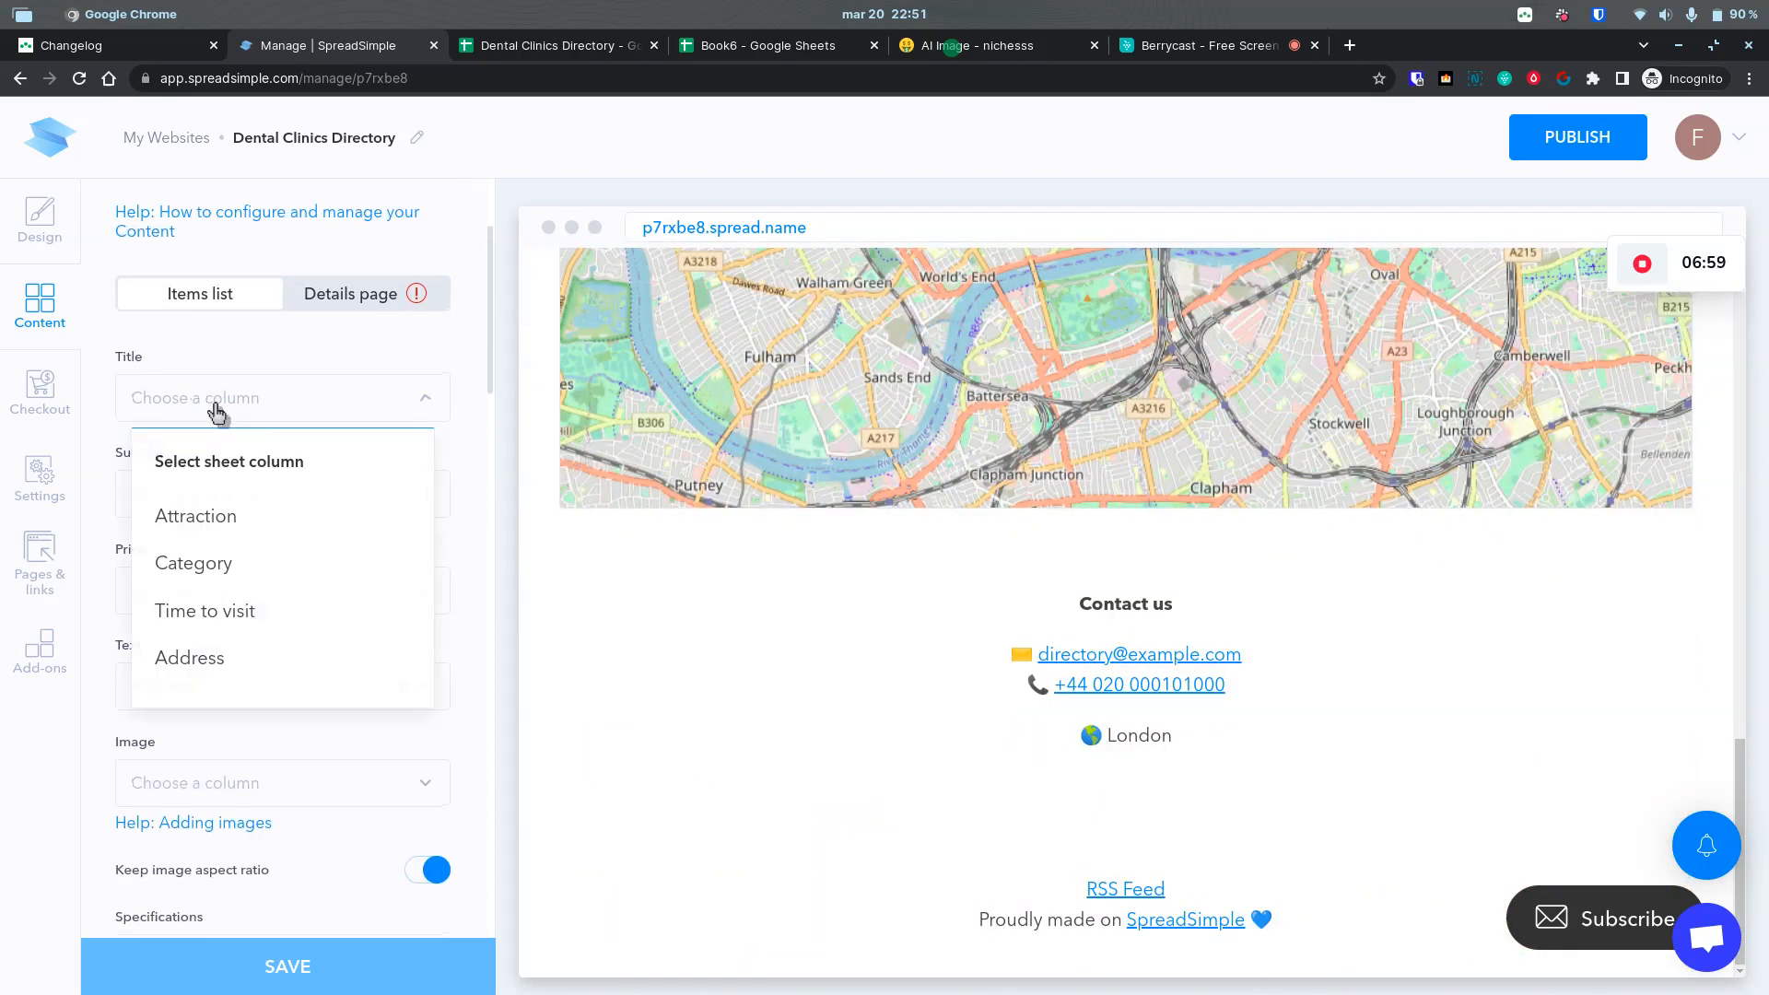
click(189, 516)
click(265, 504)
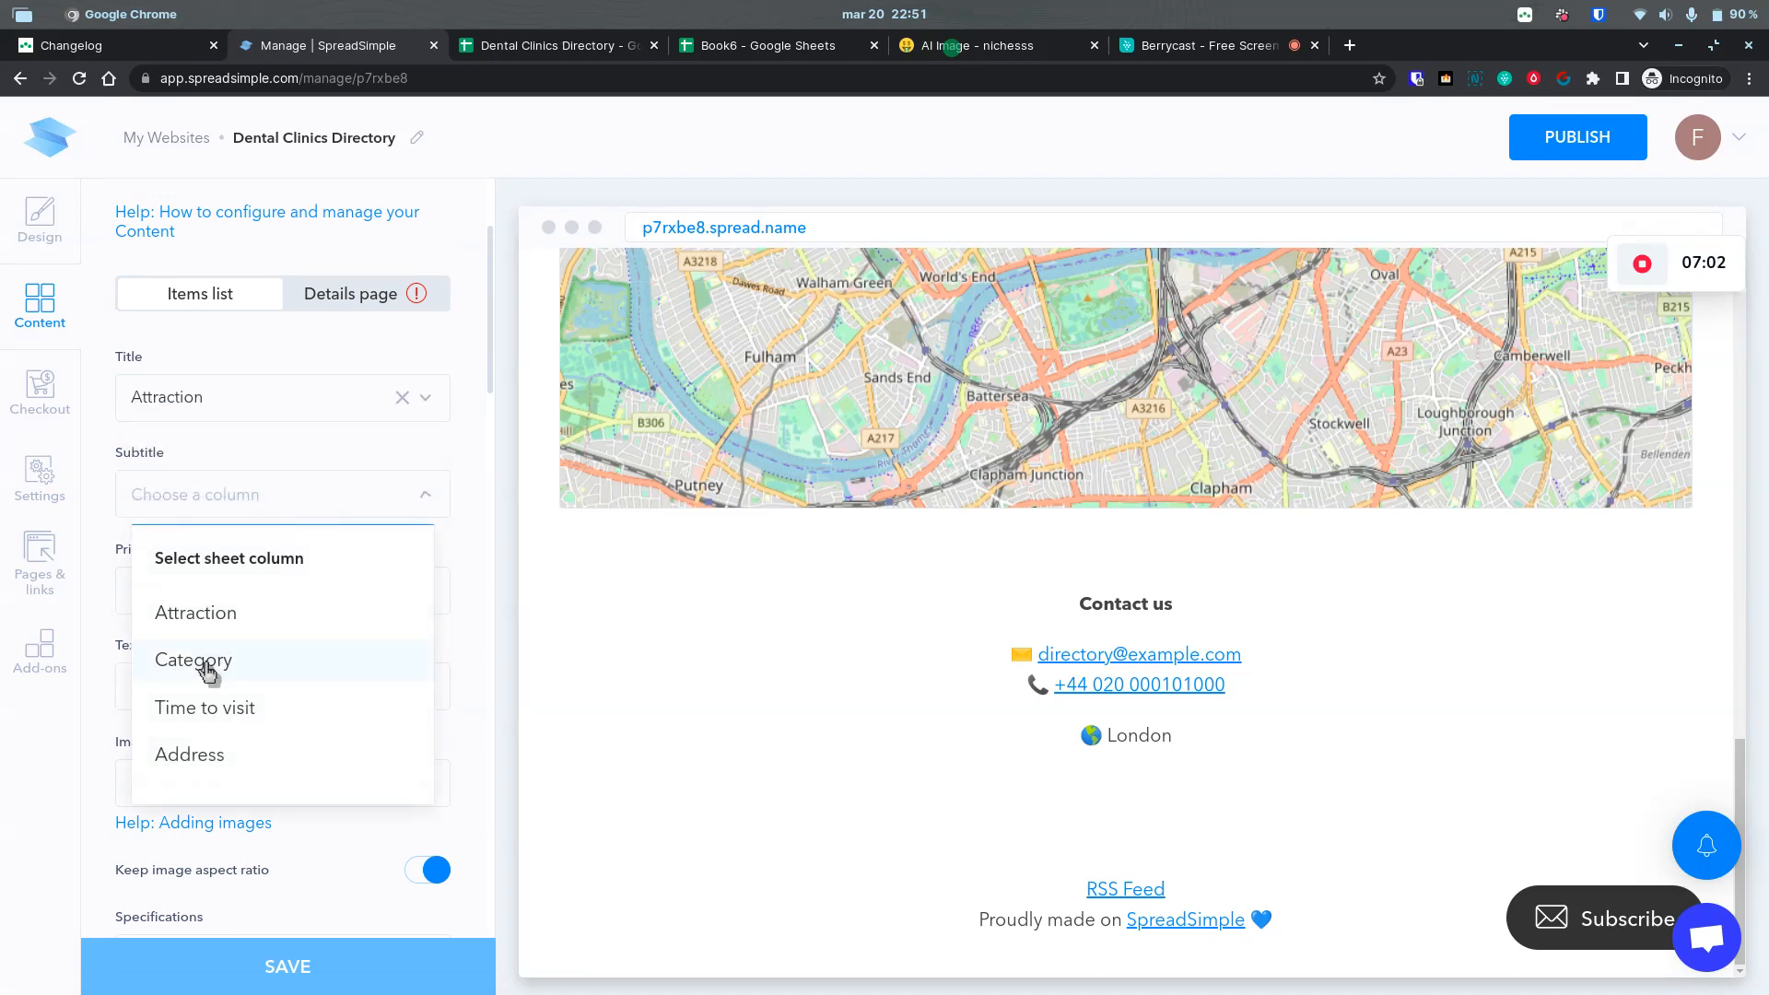
click(236, 713)
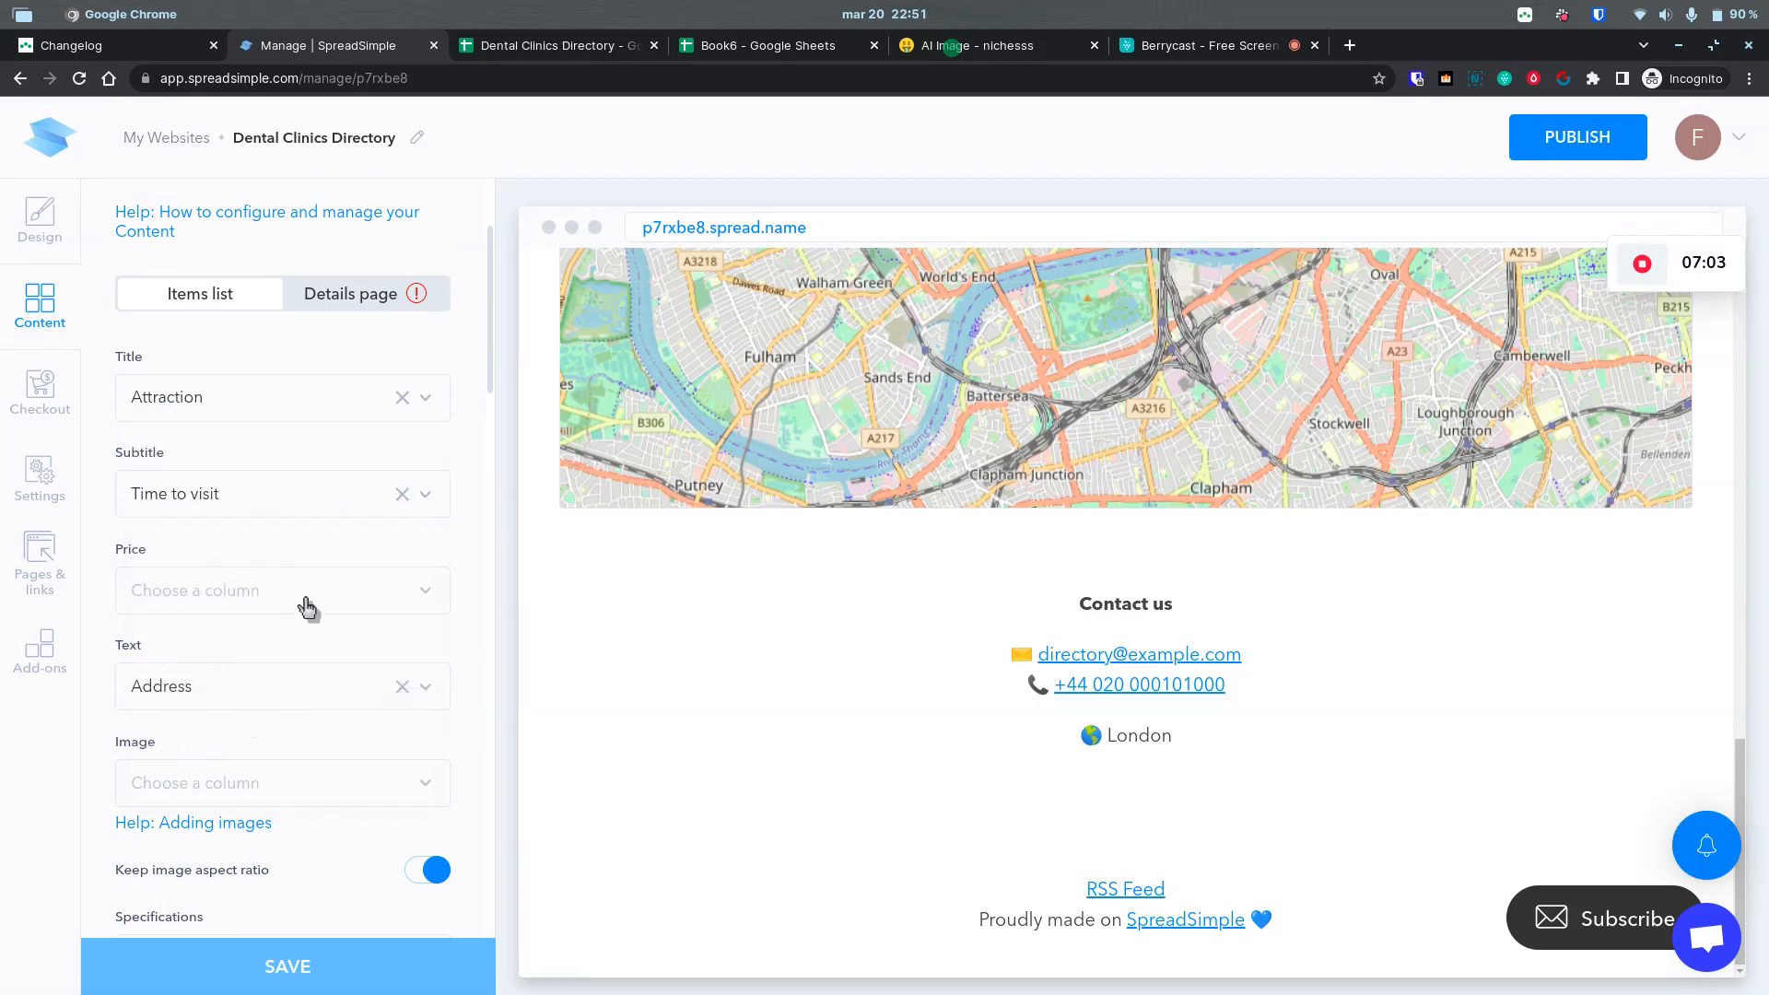
Step: Check which sheet columns are available for the items list's Text field
scroll(261, 663, down, 3)
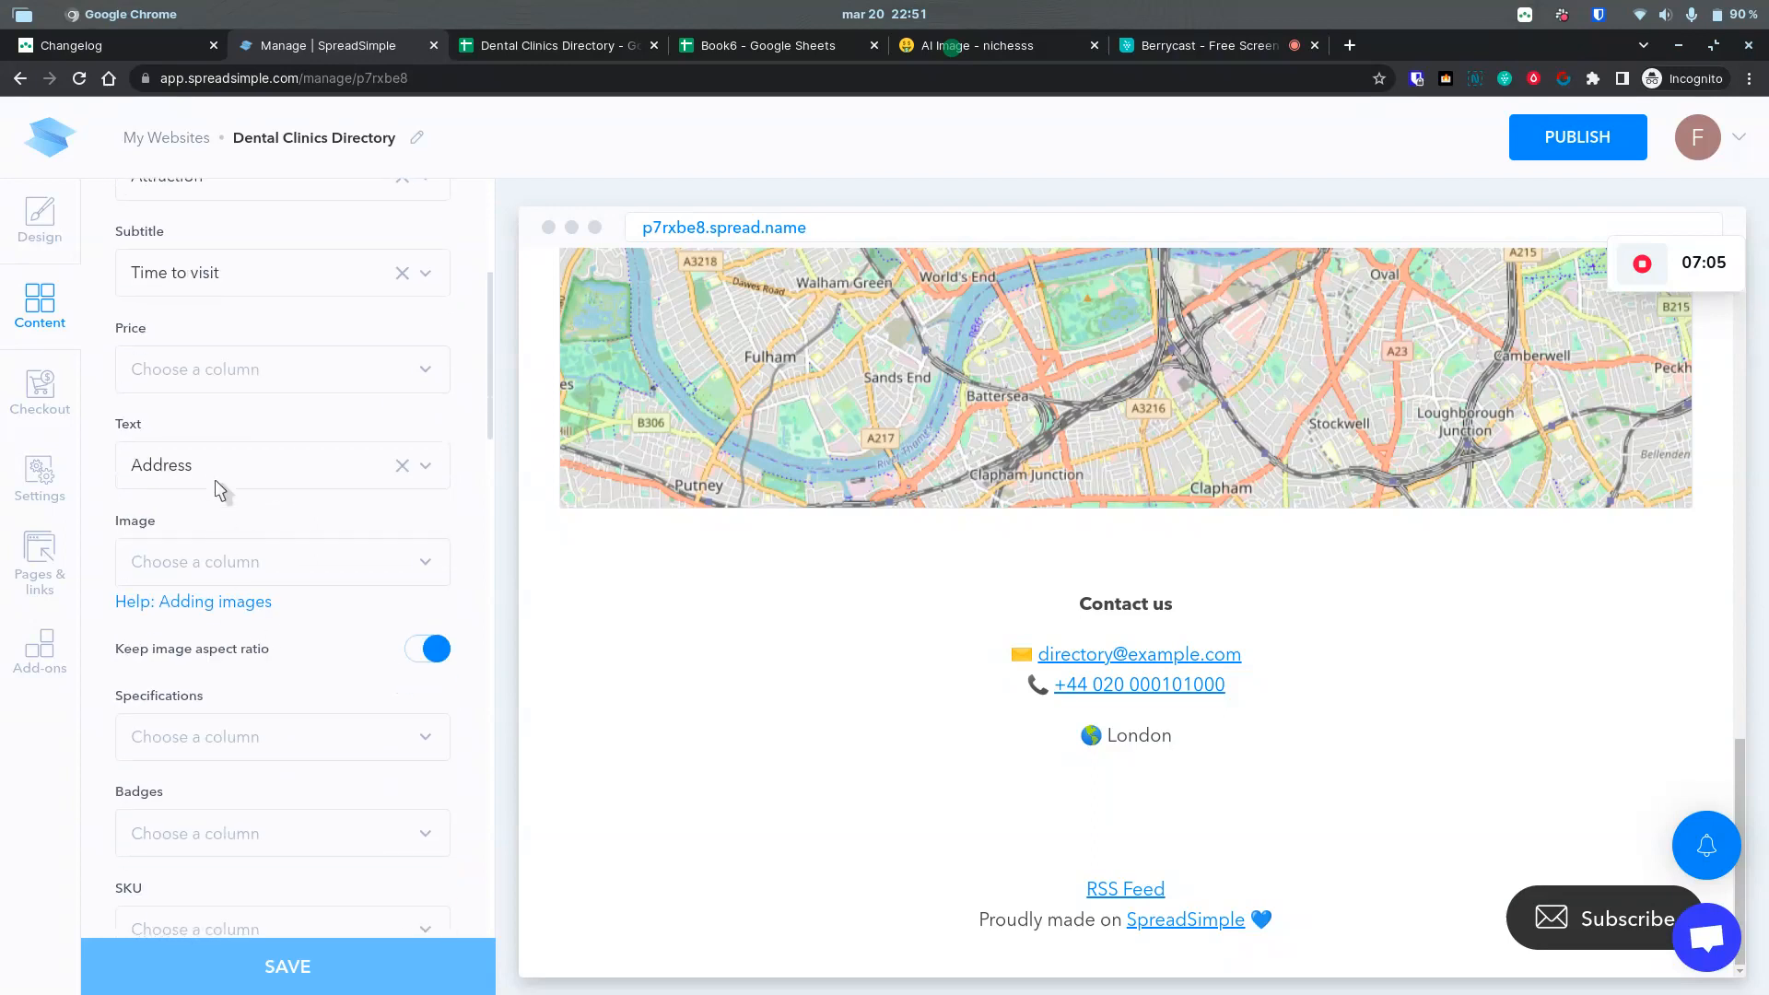
click(217, 469)
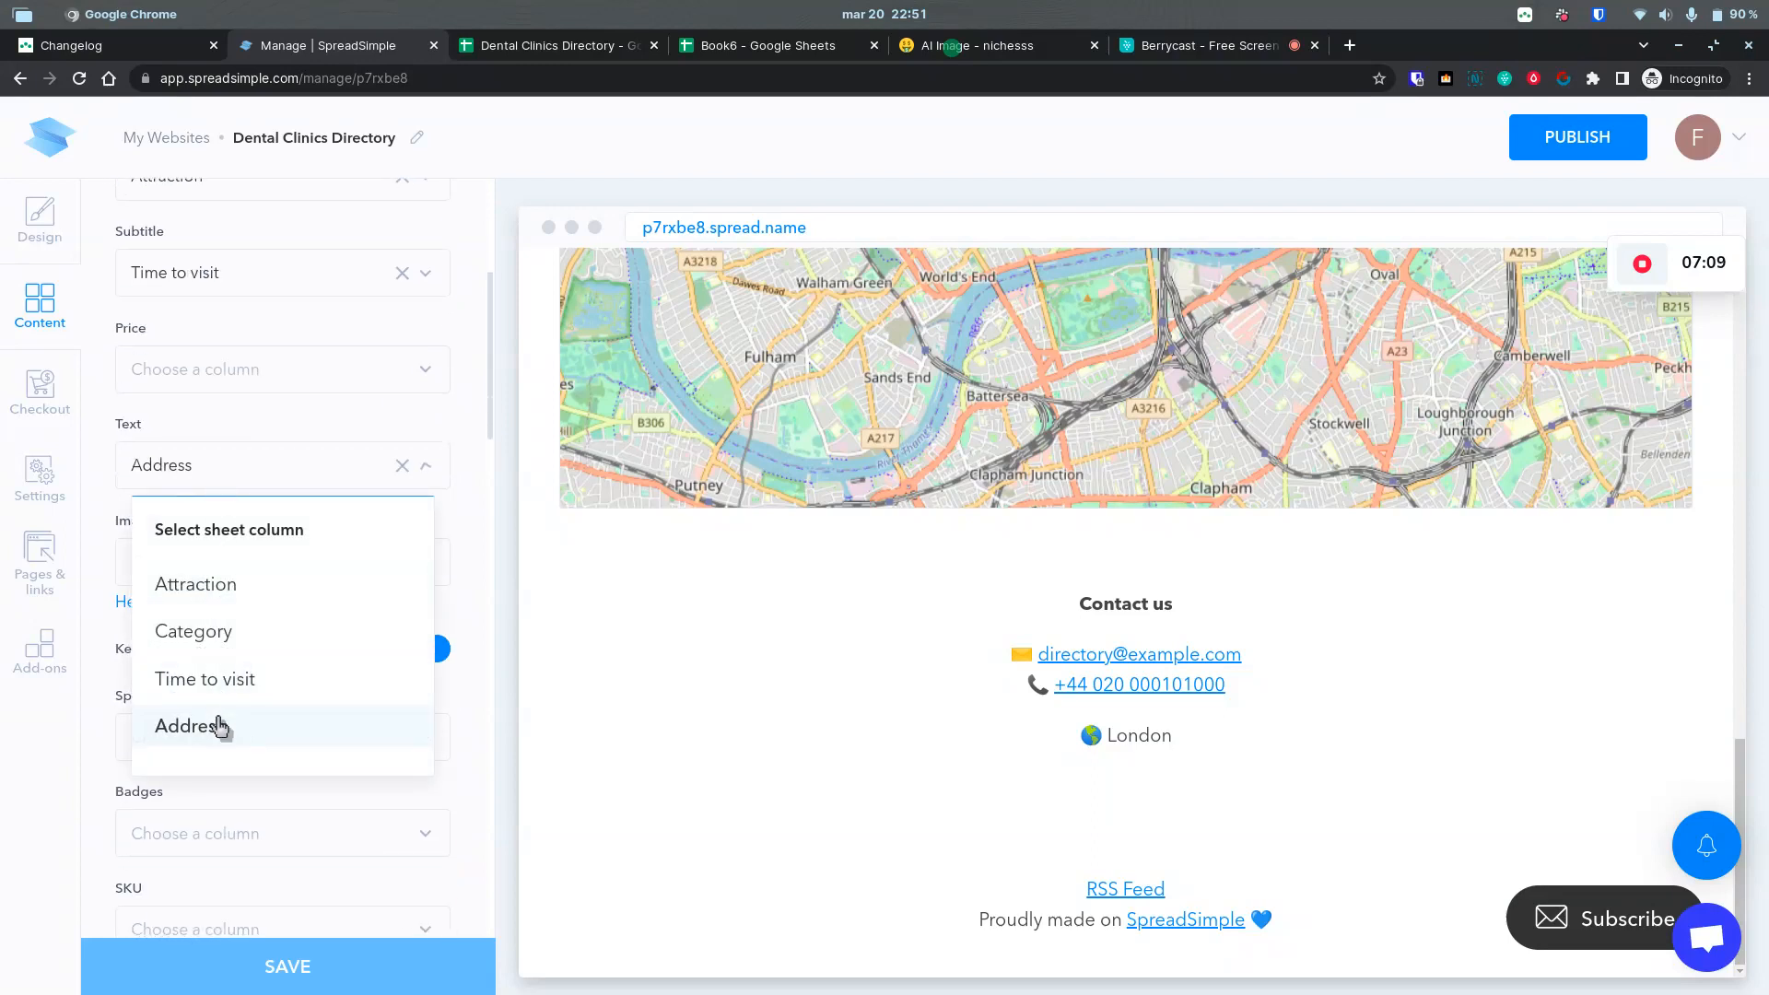
click(468, 424)
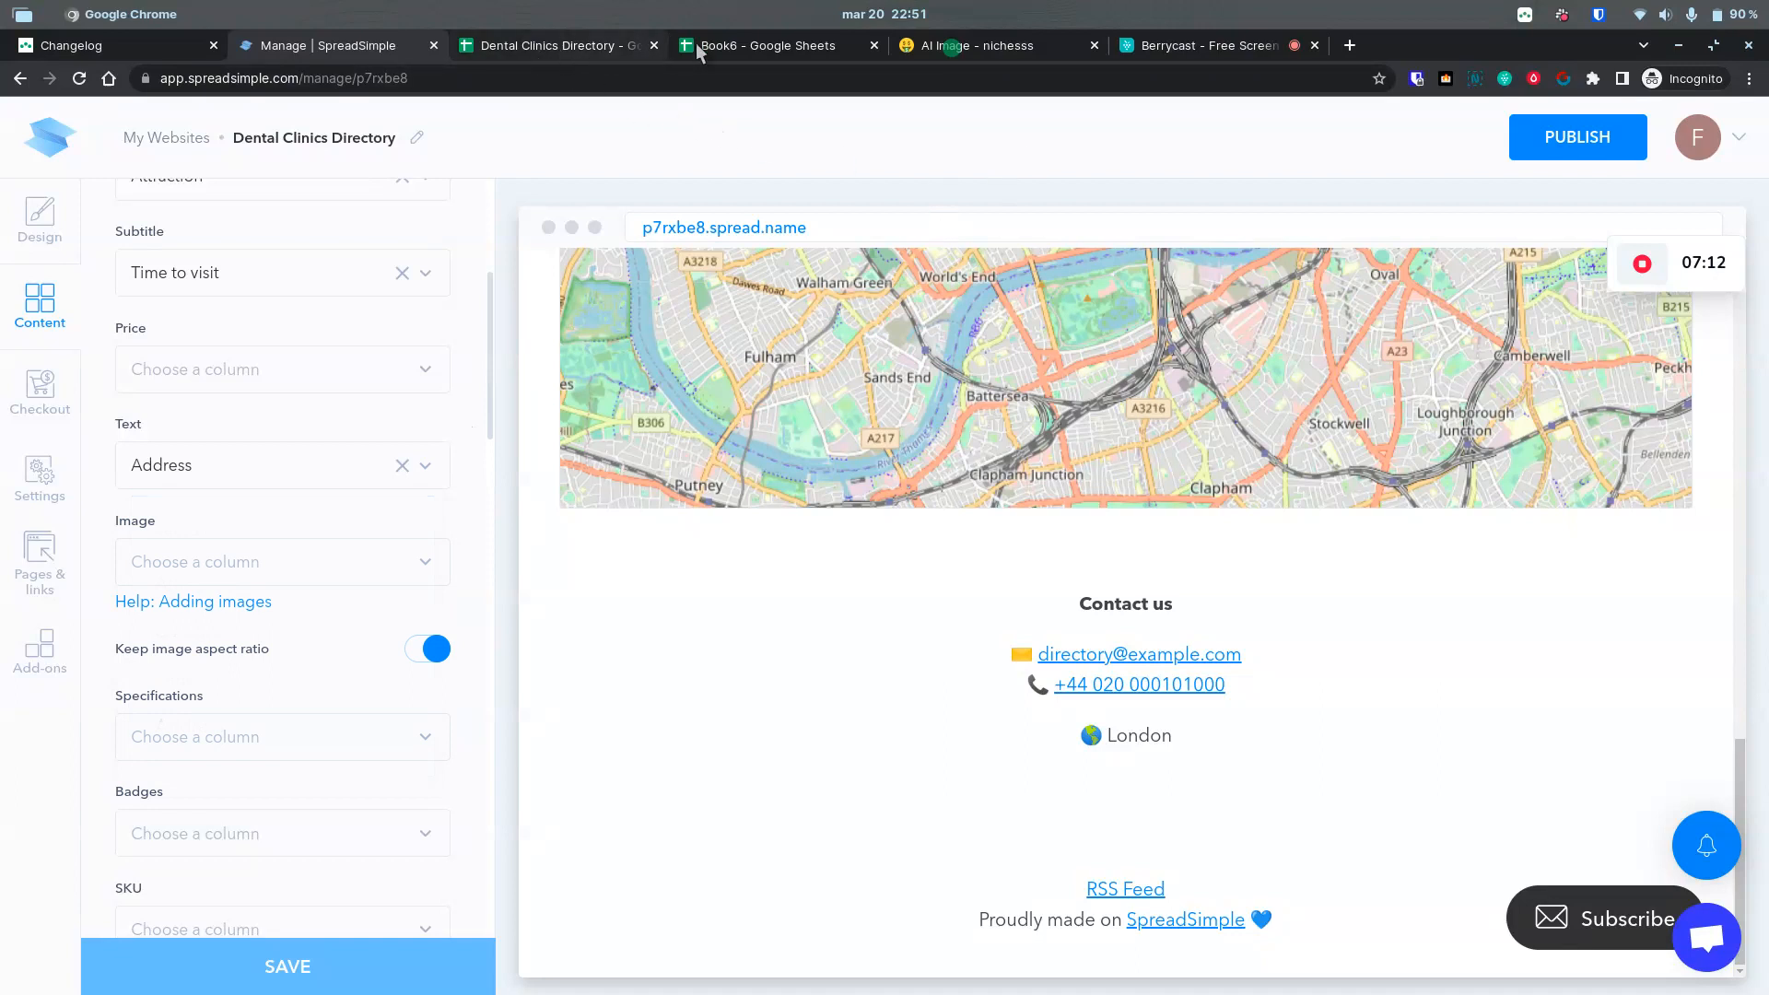
Step: Switch to the Book6 spreadsheet and add the column header Decription in cell E1
click(760, 48)
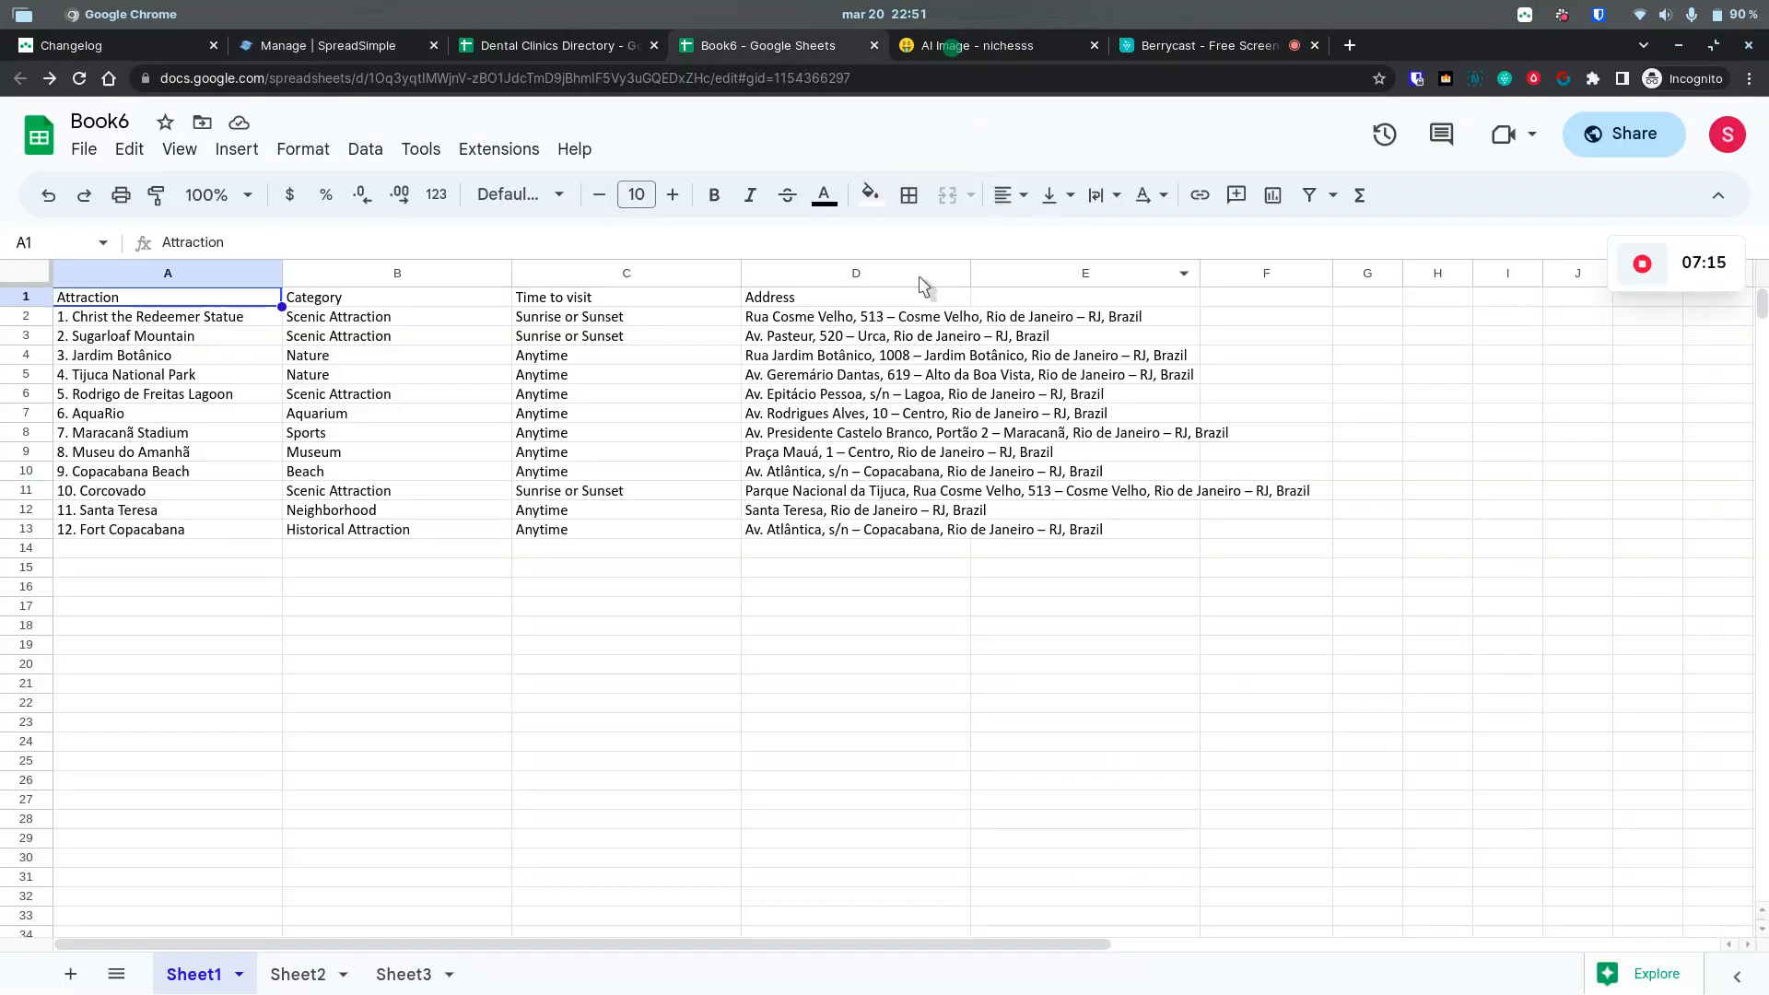
click(1009, 299)
text(De)
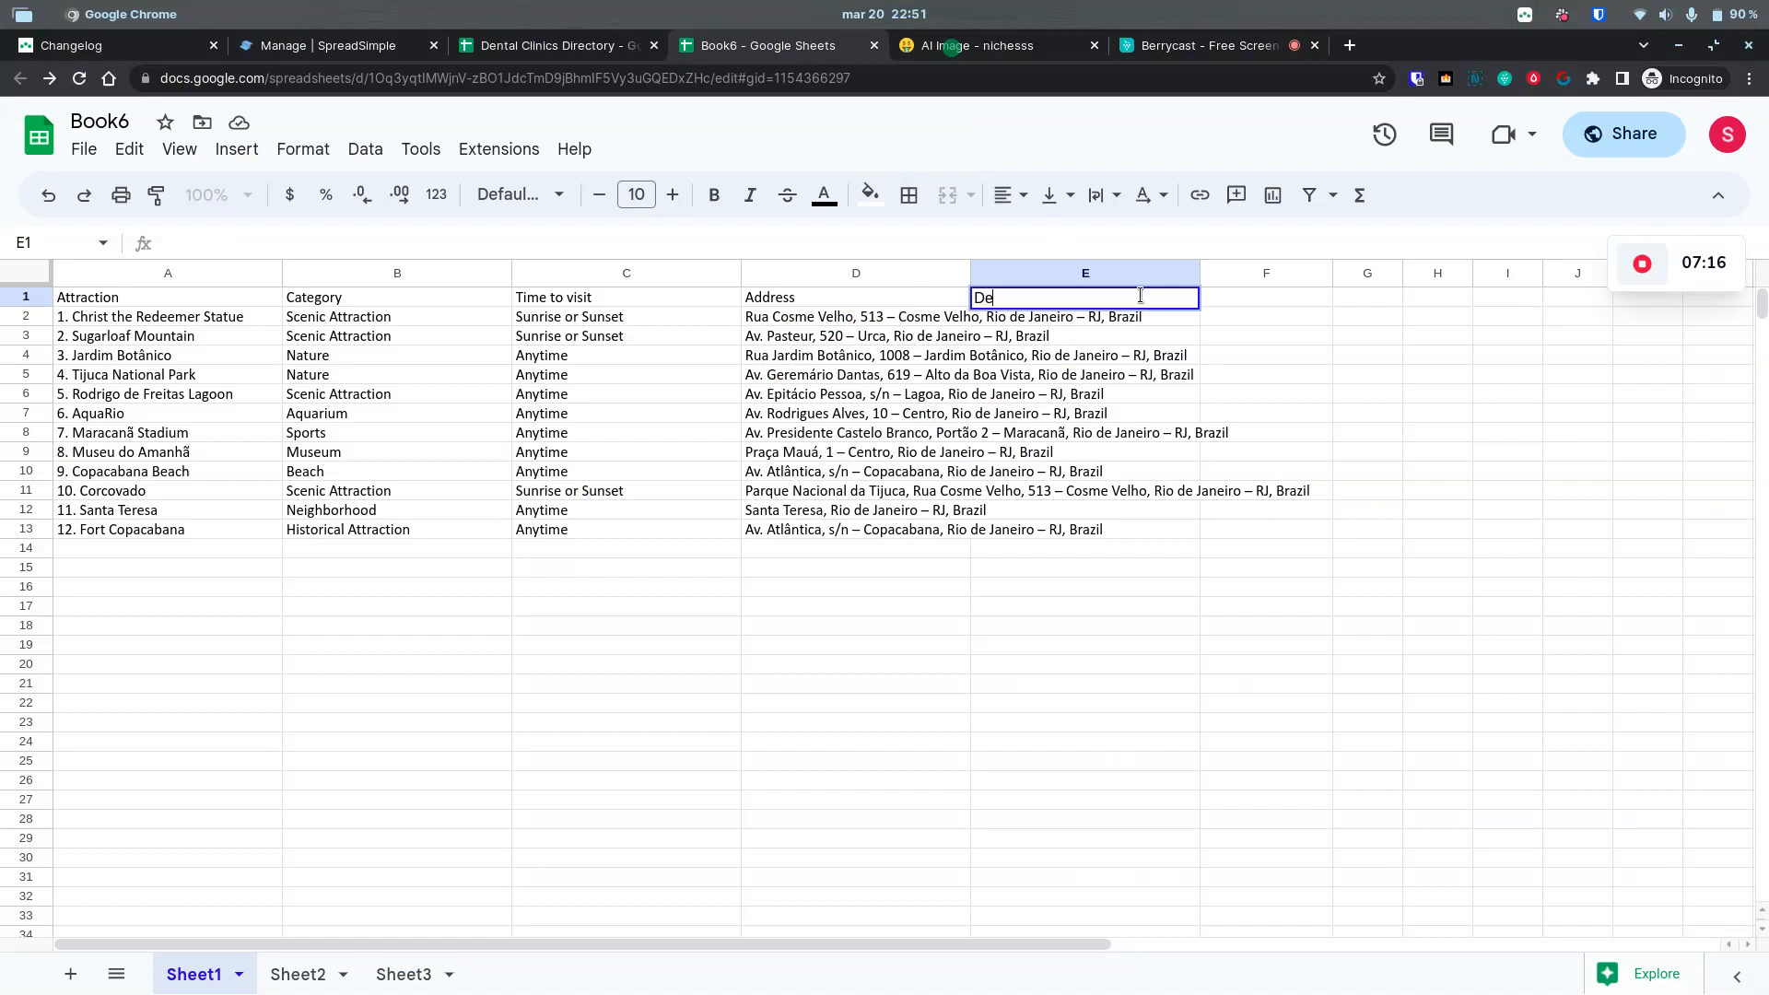
text(cription)
key(Return)
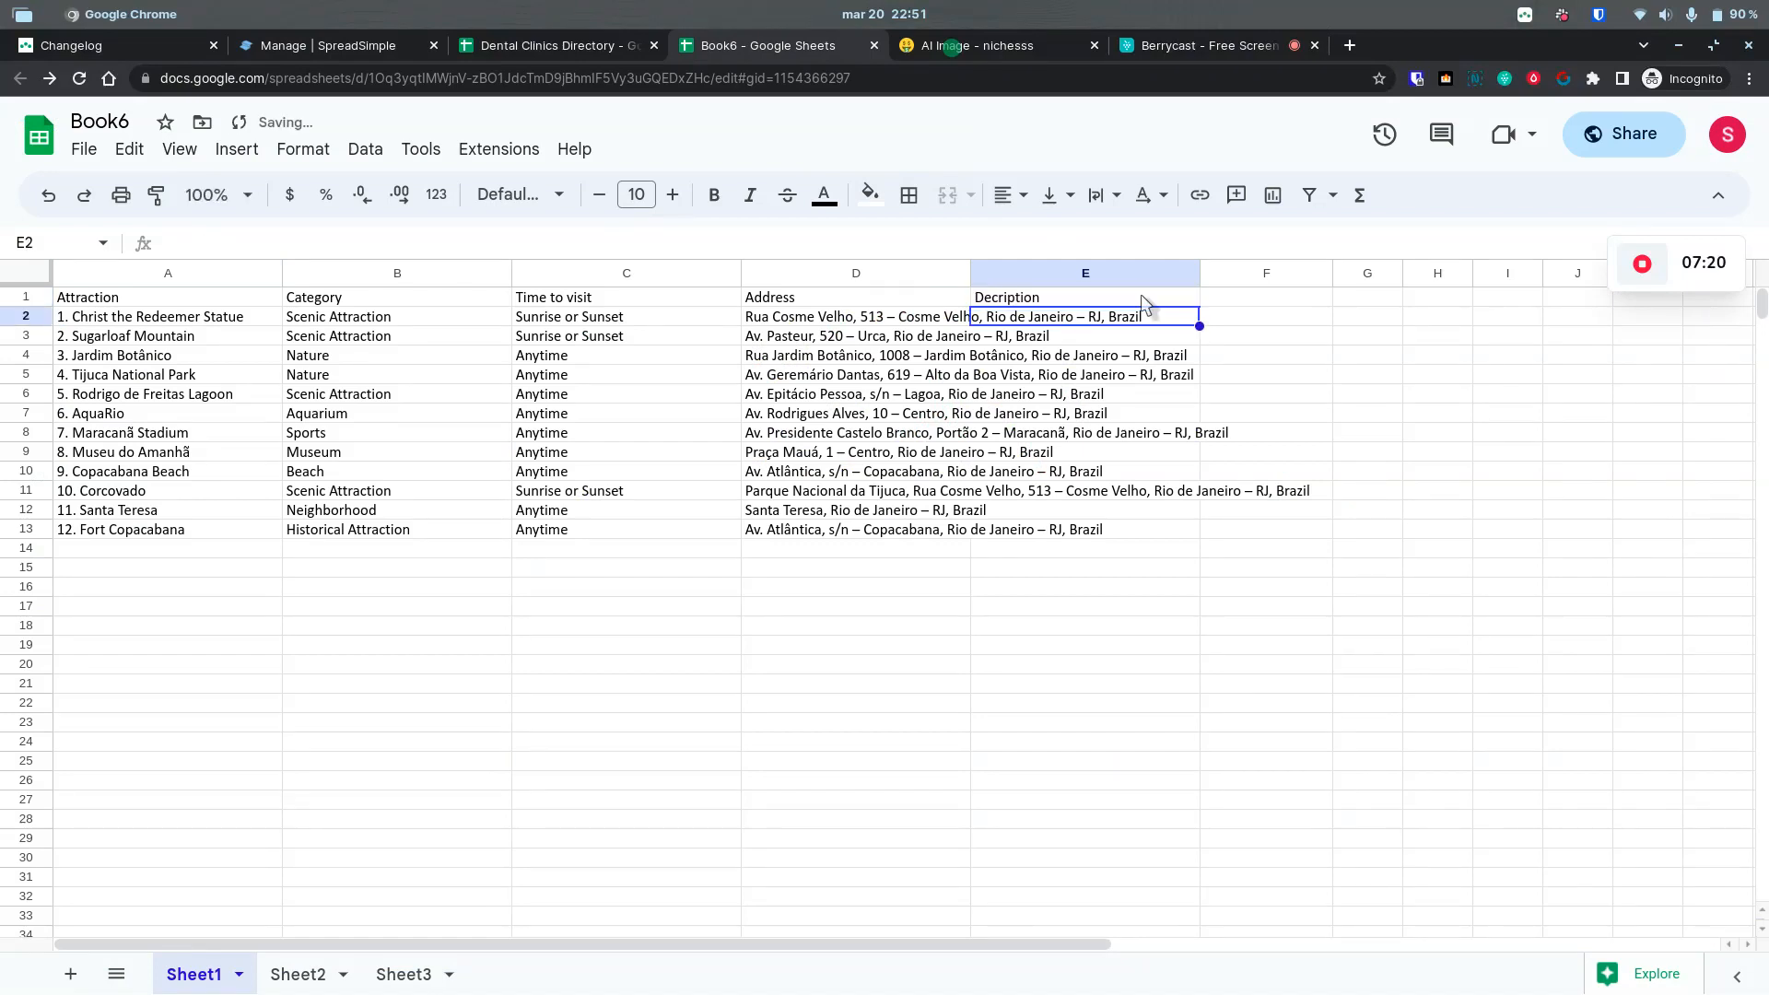
Step: Enter ="ooo describe me in one paragraph what you know about "&A2&" in Rio de Janeiro/Brazil" in E2 and accept the suggested autofill for the rows below
text(="ooo)
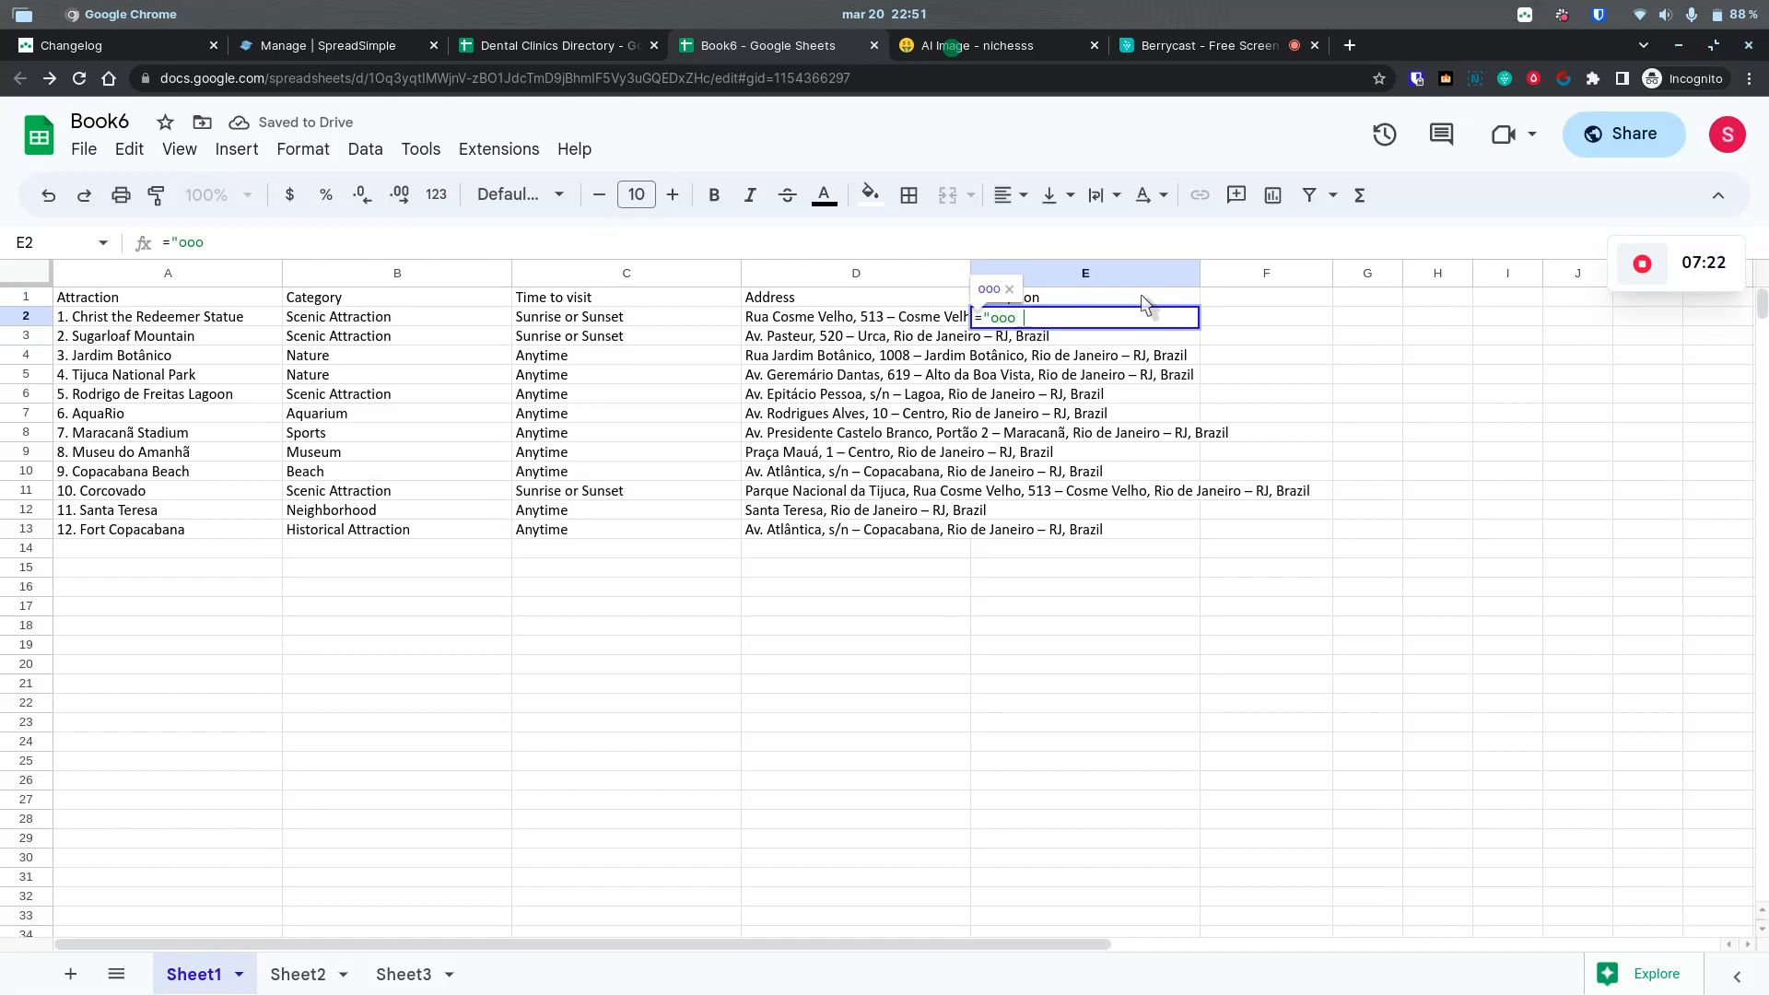
text( describe me in one paragraph what you know about "&)
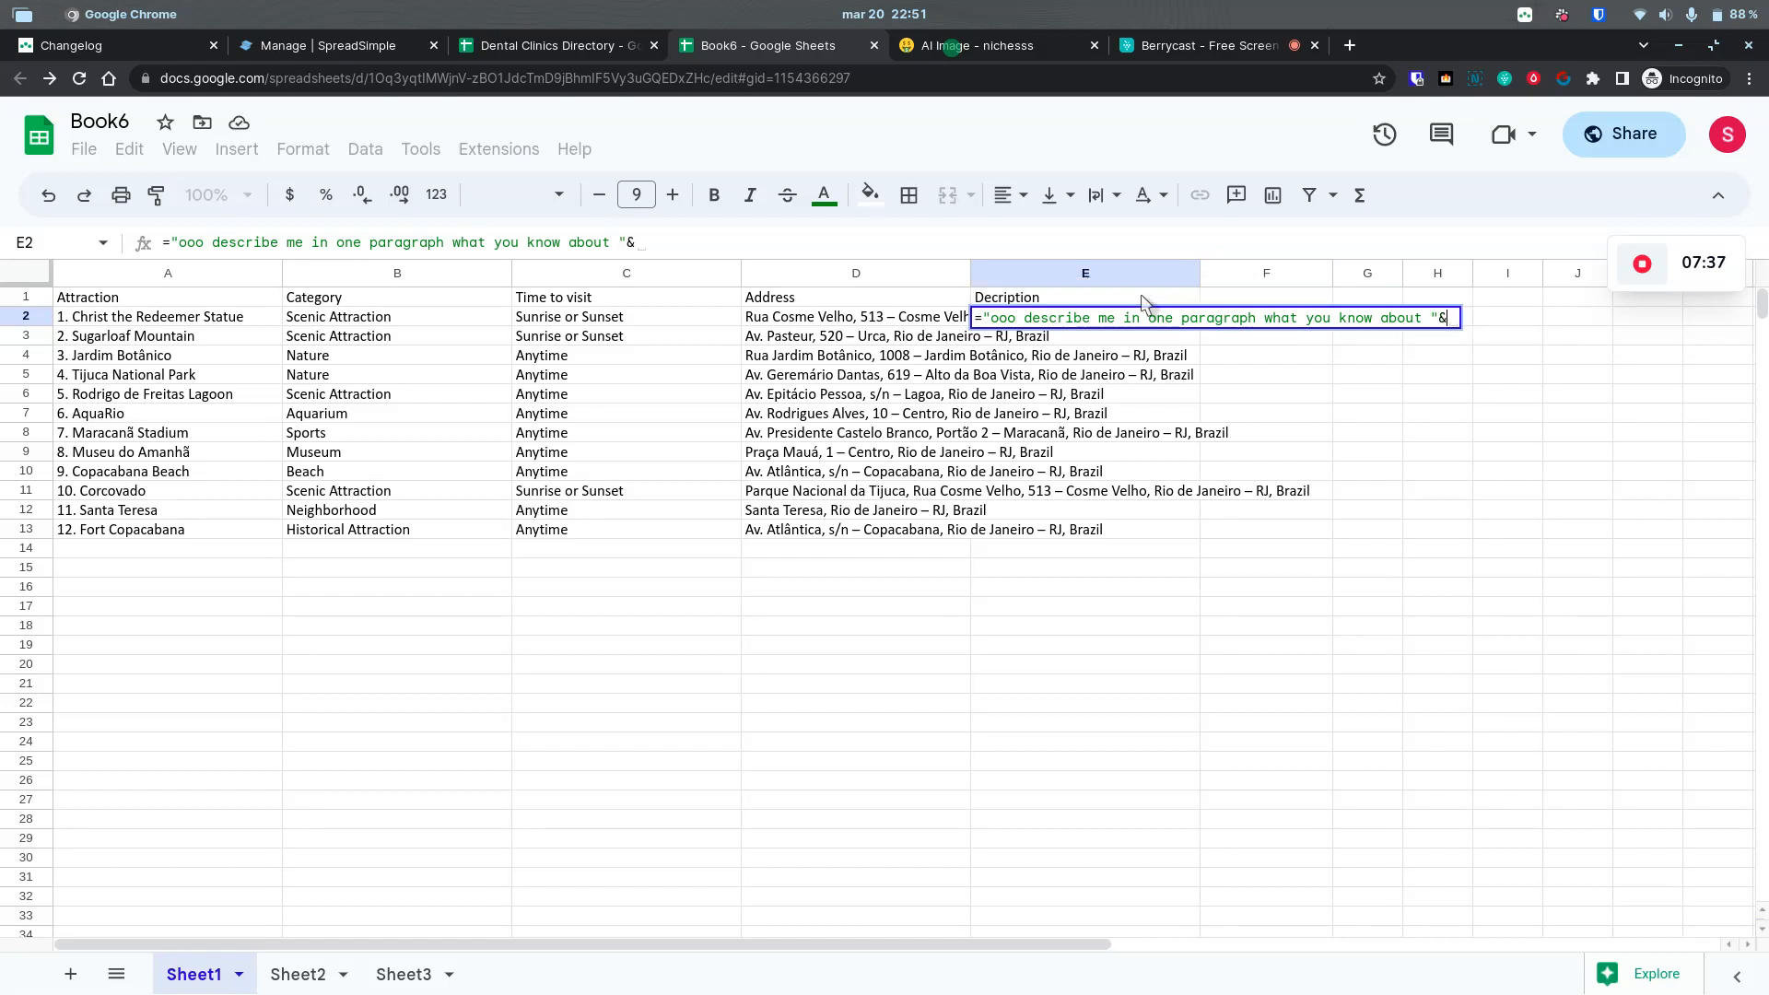
click(150, 323)
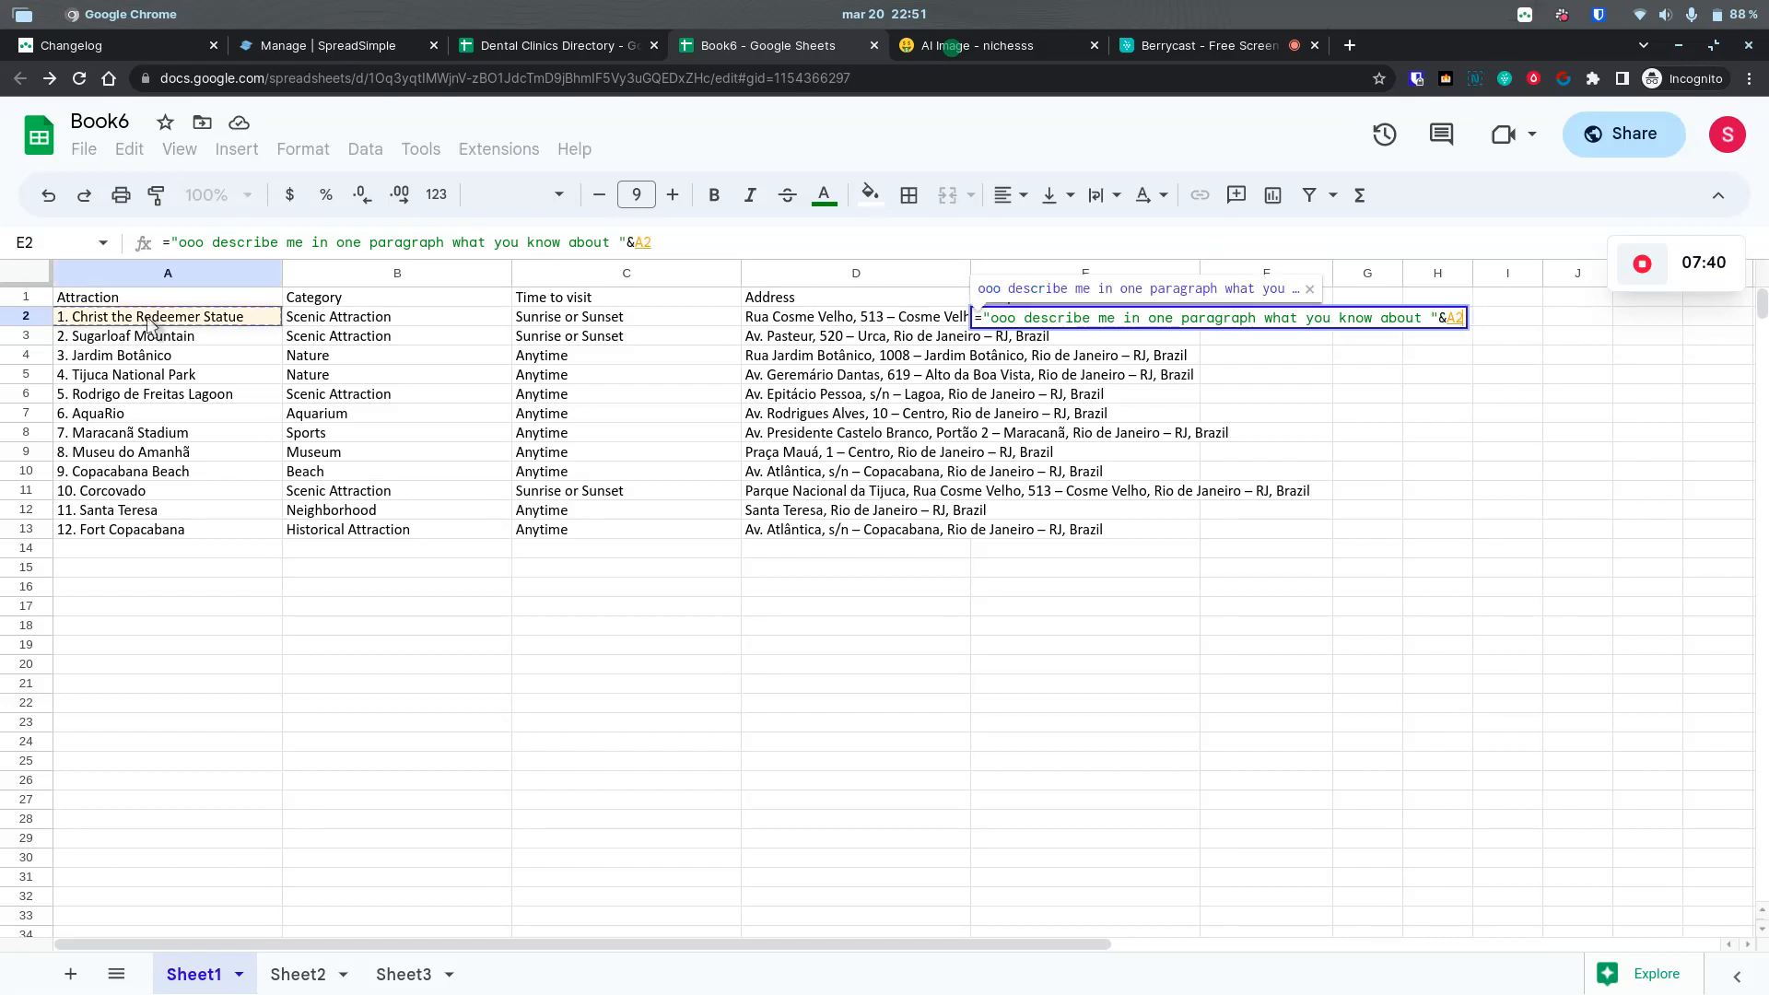
text(&)
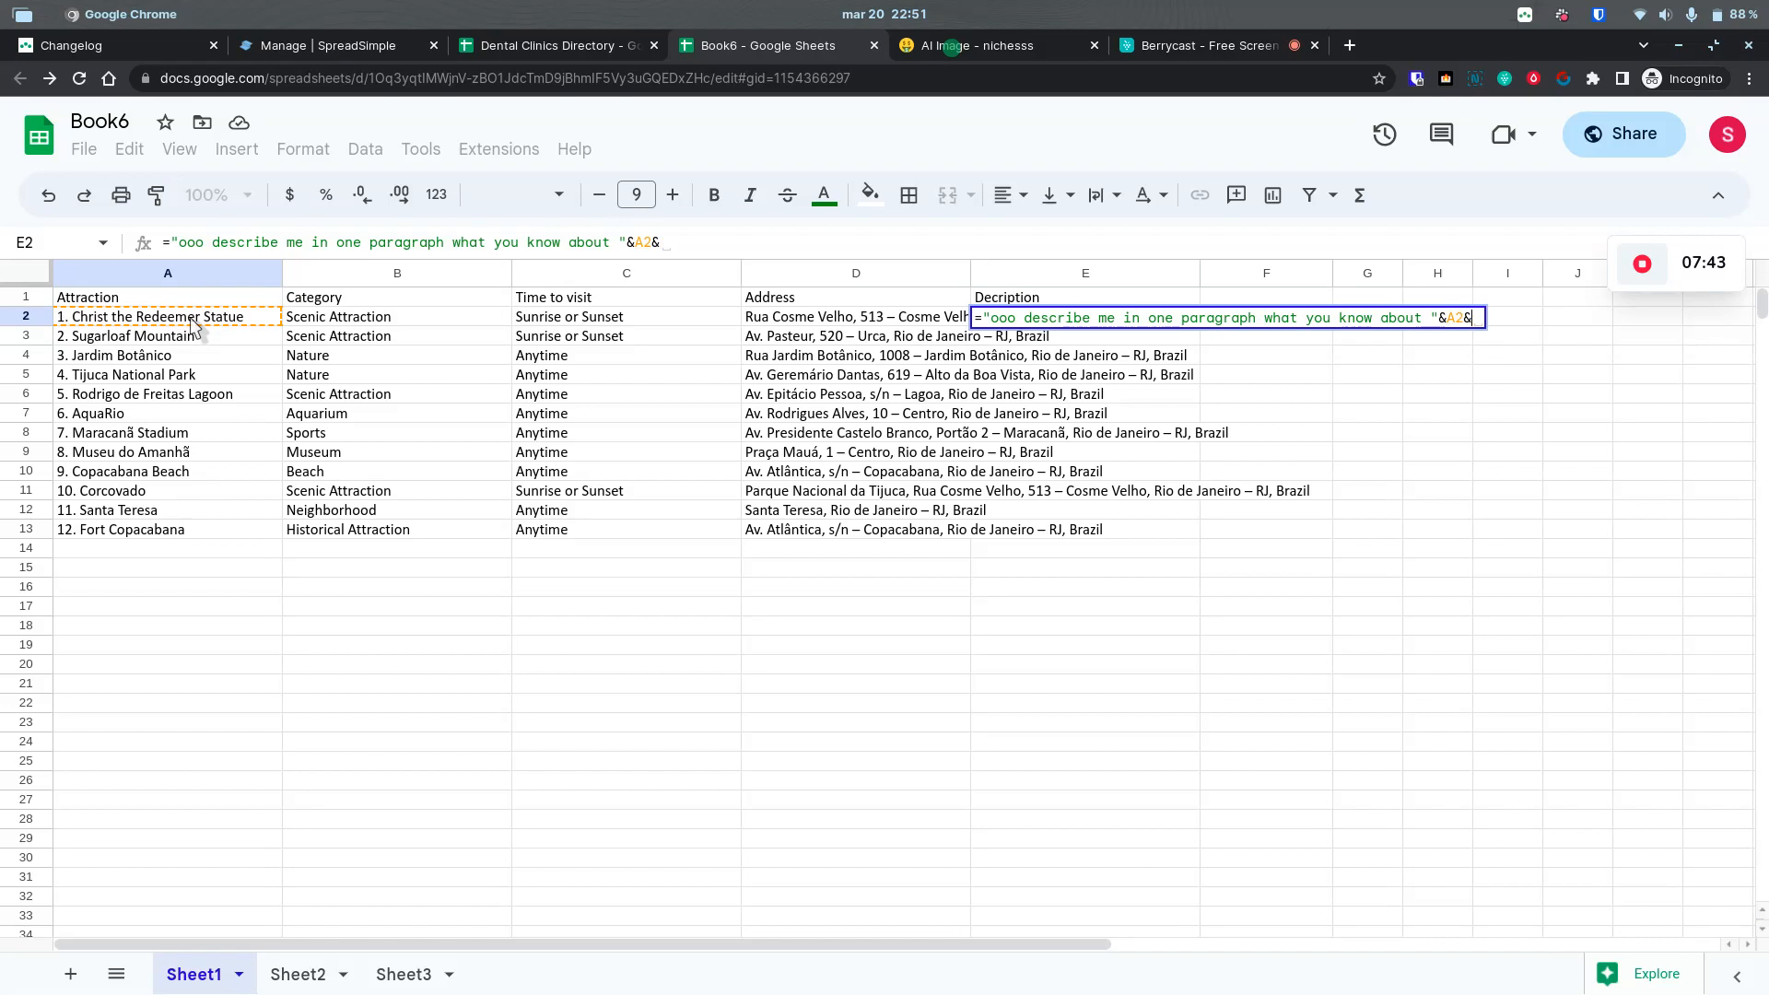
text(" in)
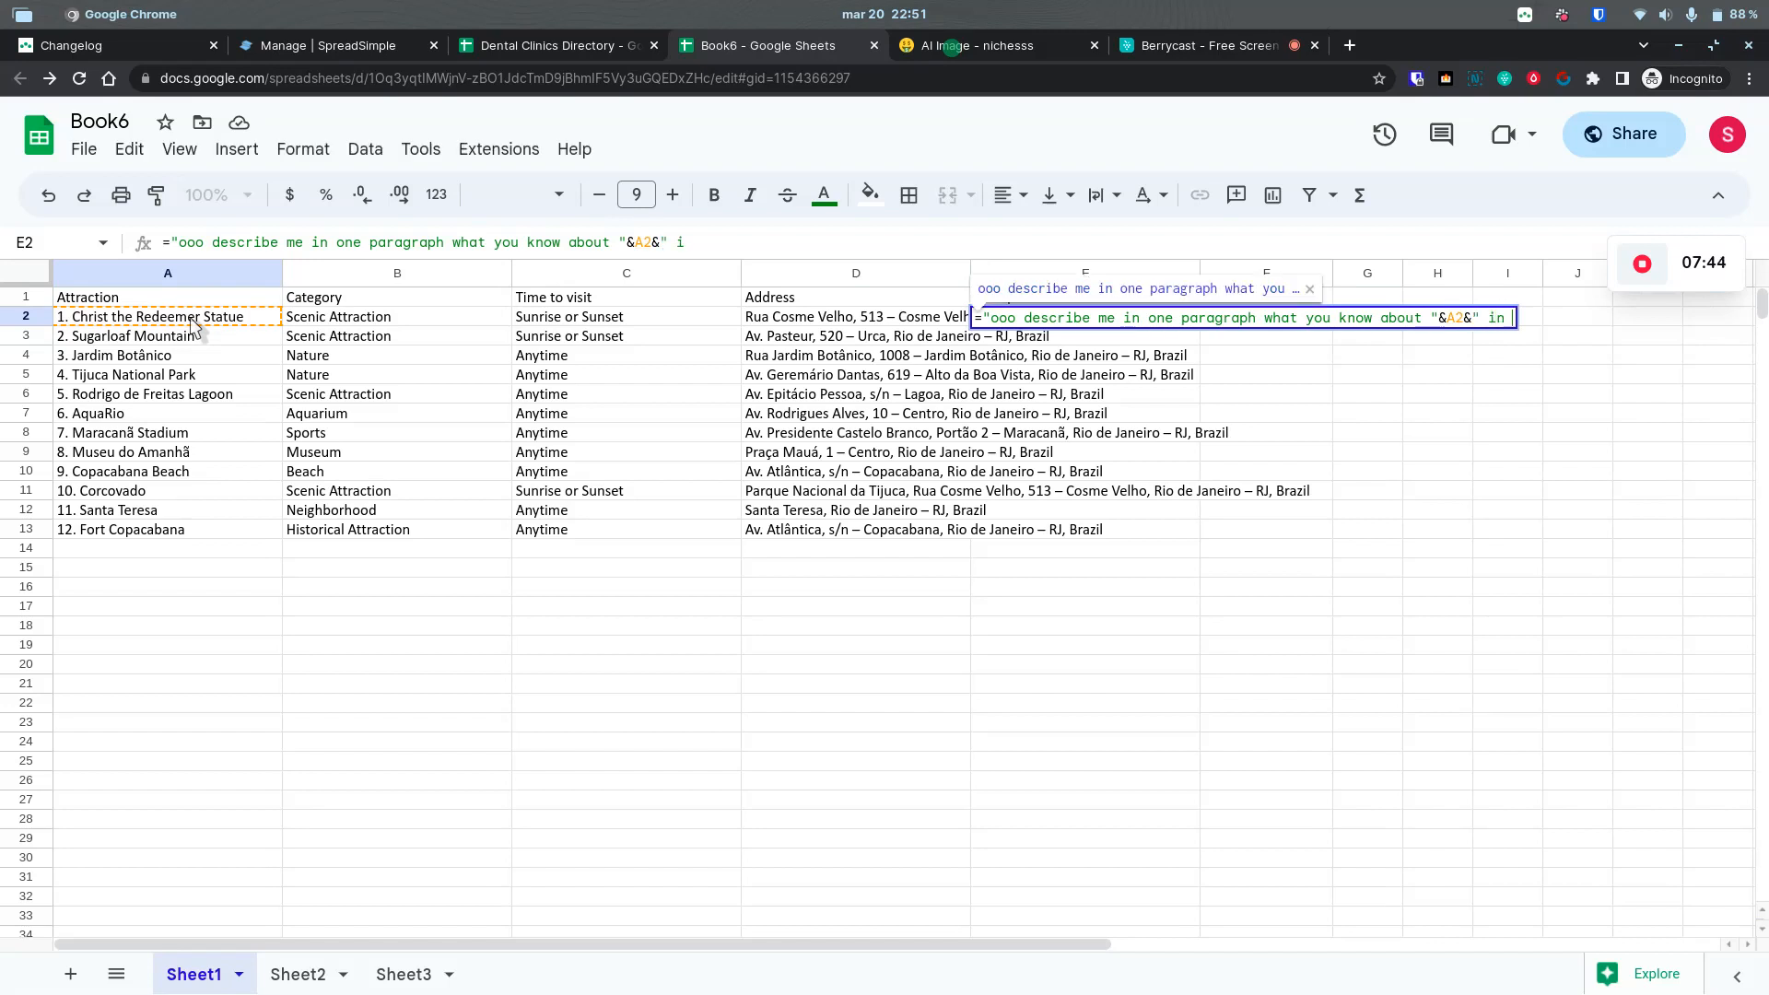
text( Rio de Janeiro/)
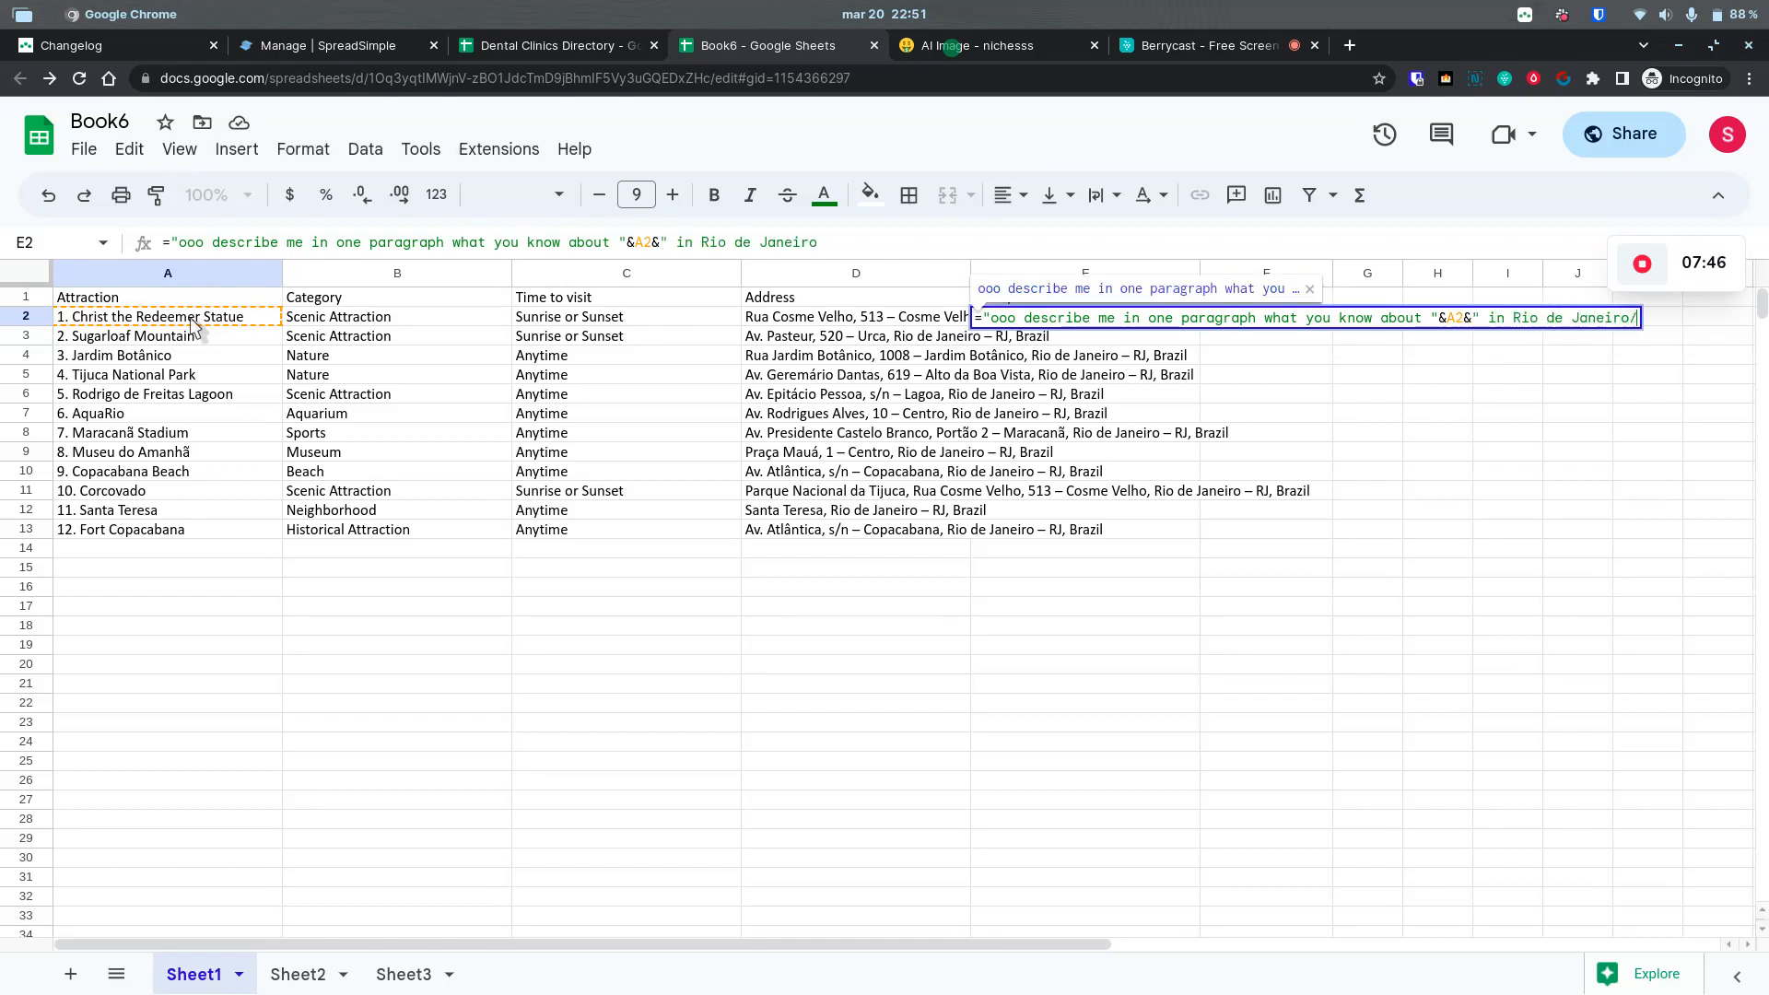
text(Brazil")
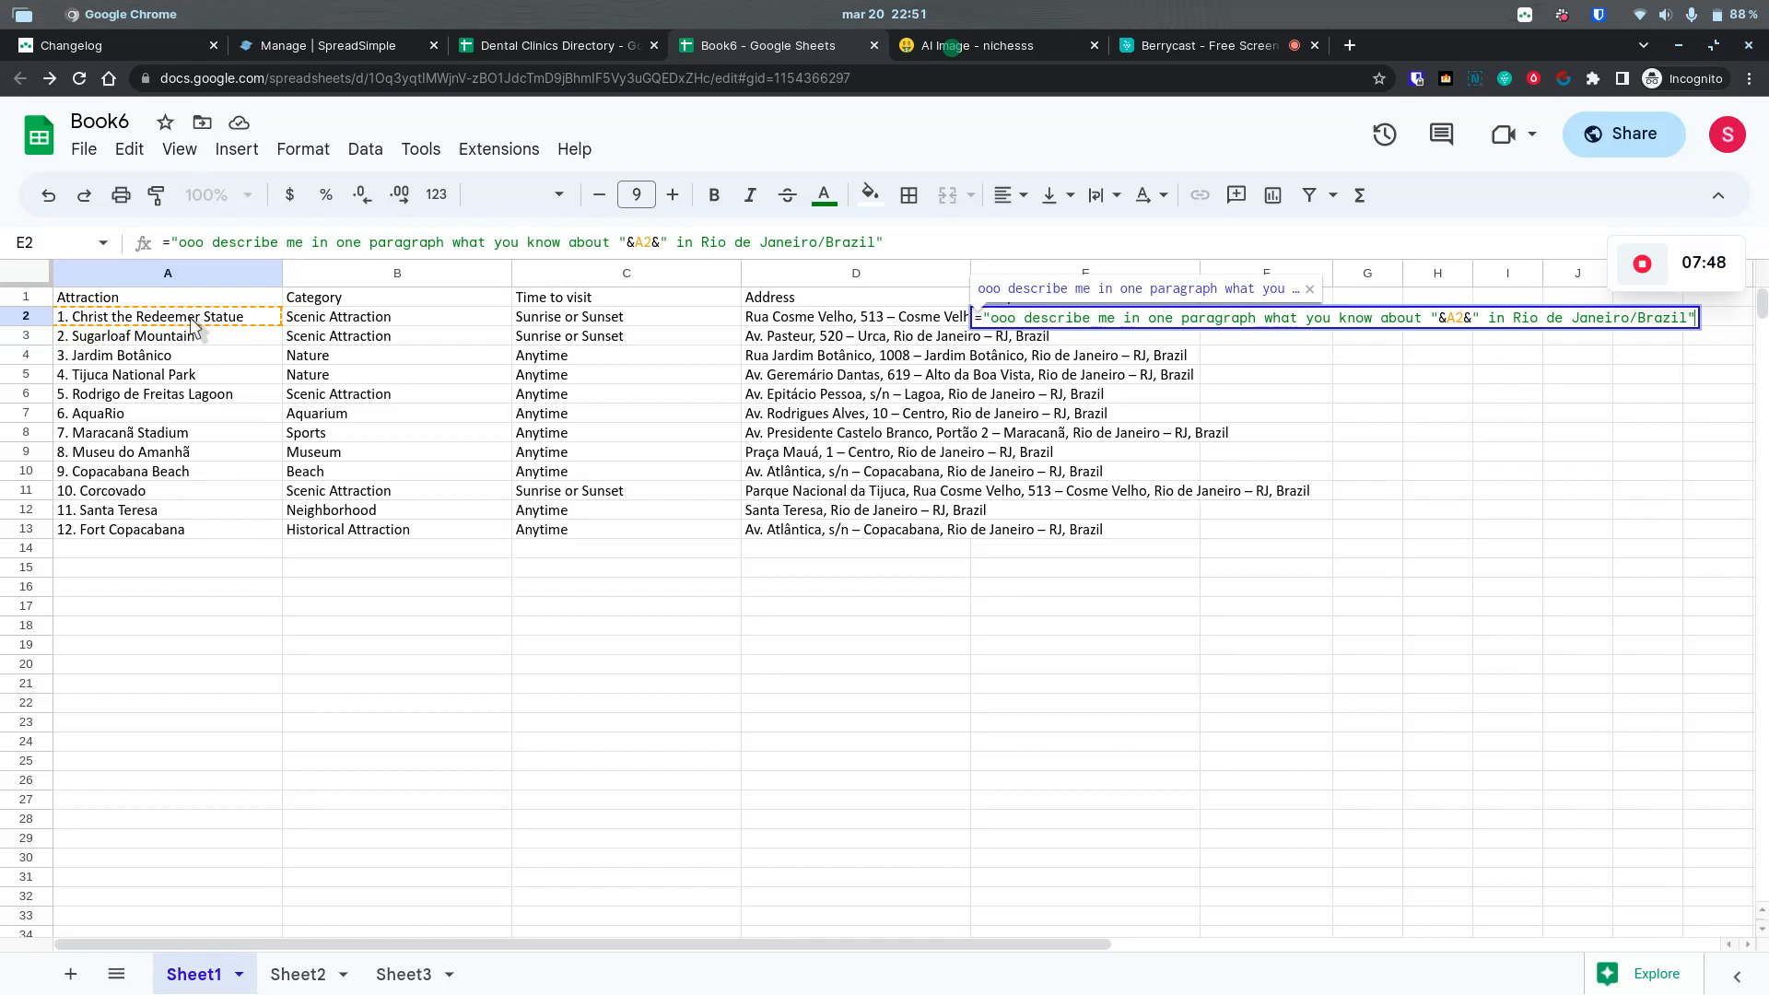
key(Return)
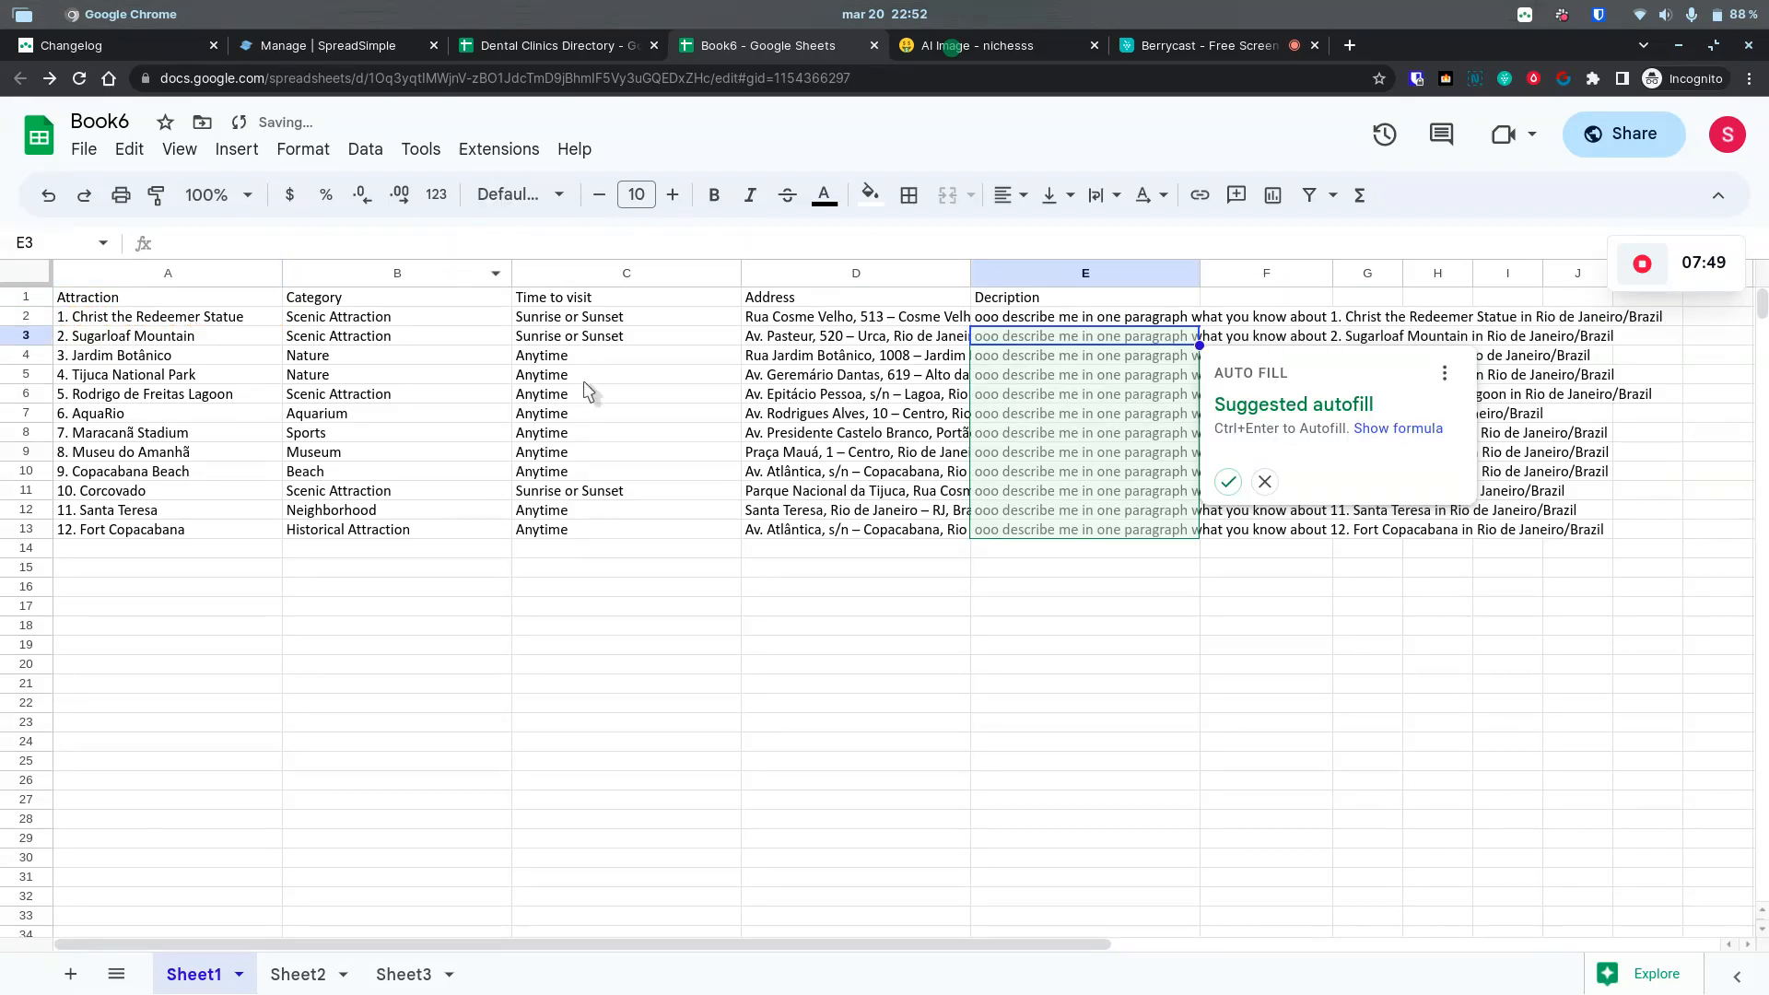
click(1228, 481)
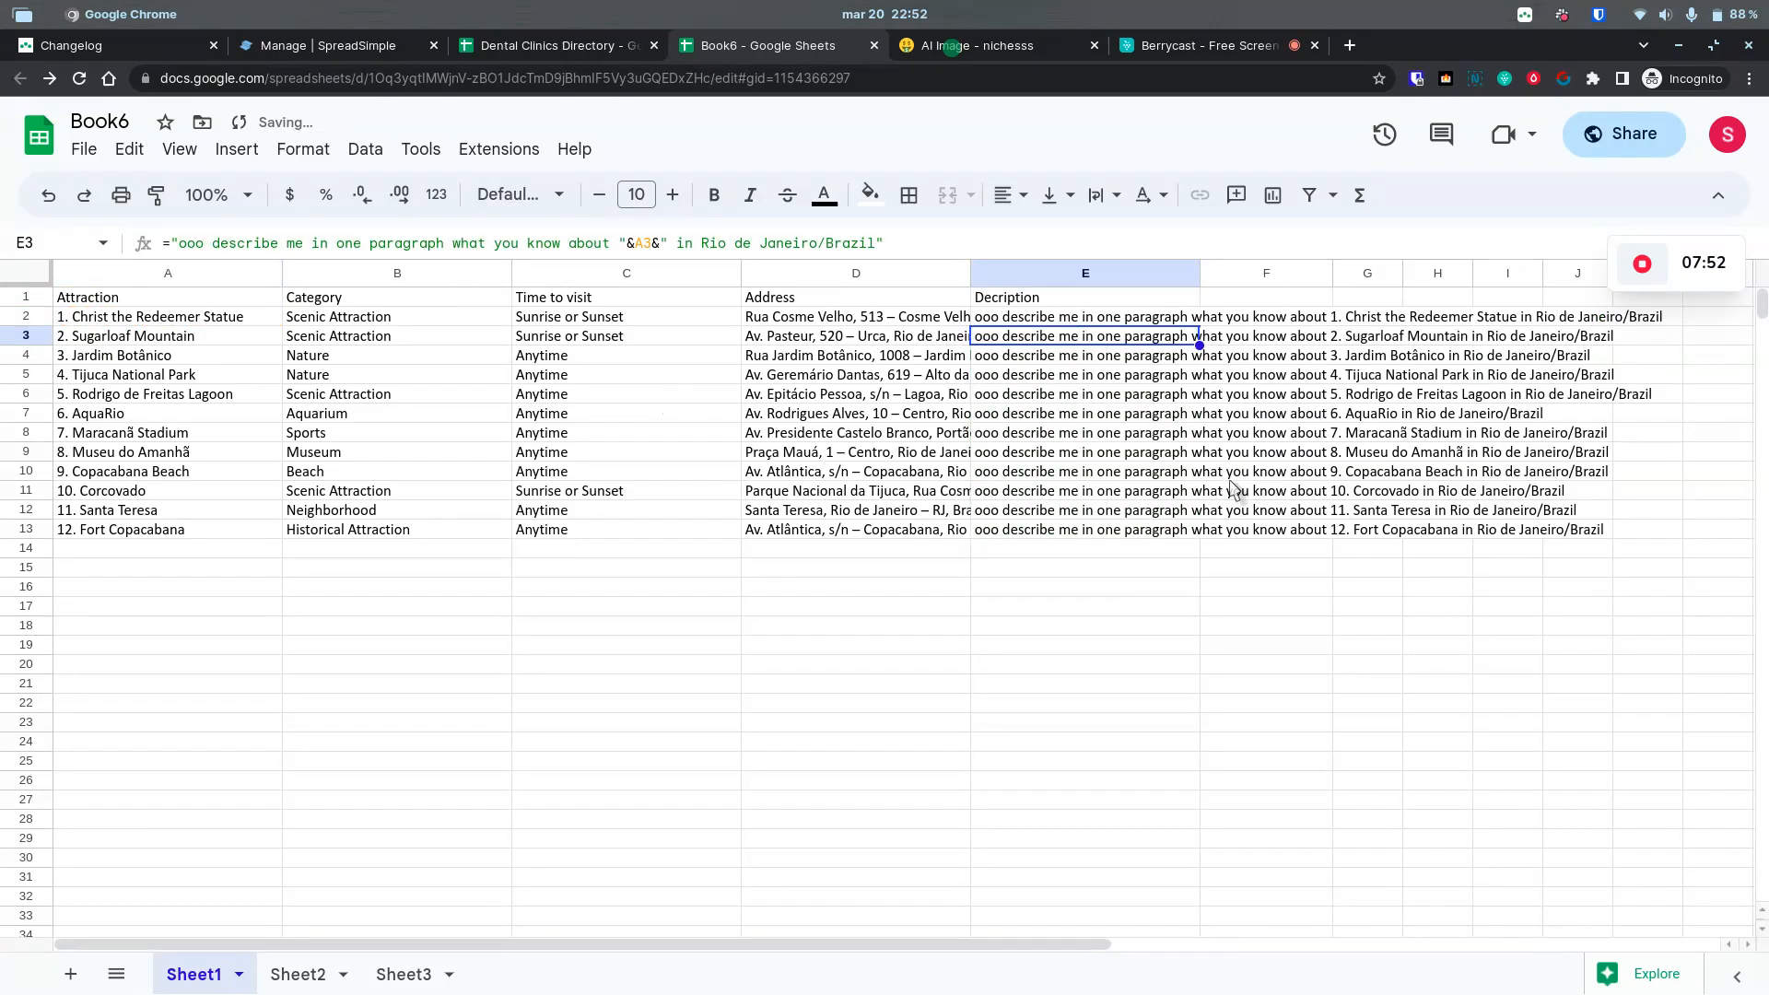
Step: Zoom the sheet to 125% and narrow the Time to visit column
click(1000, 322)
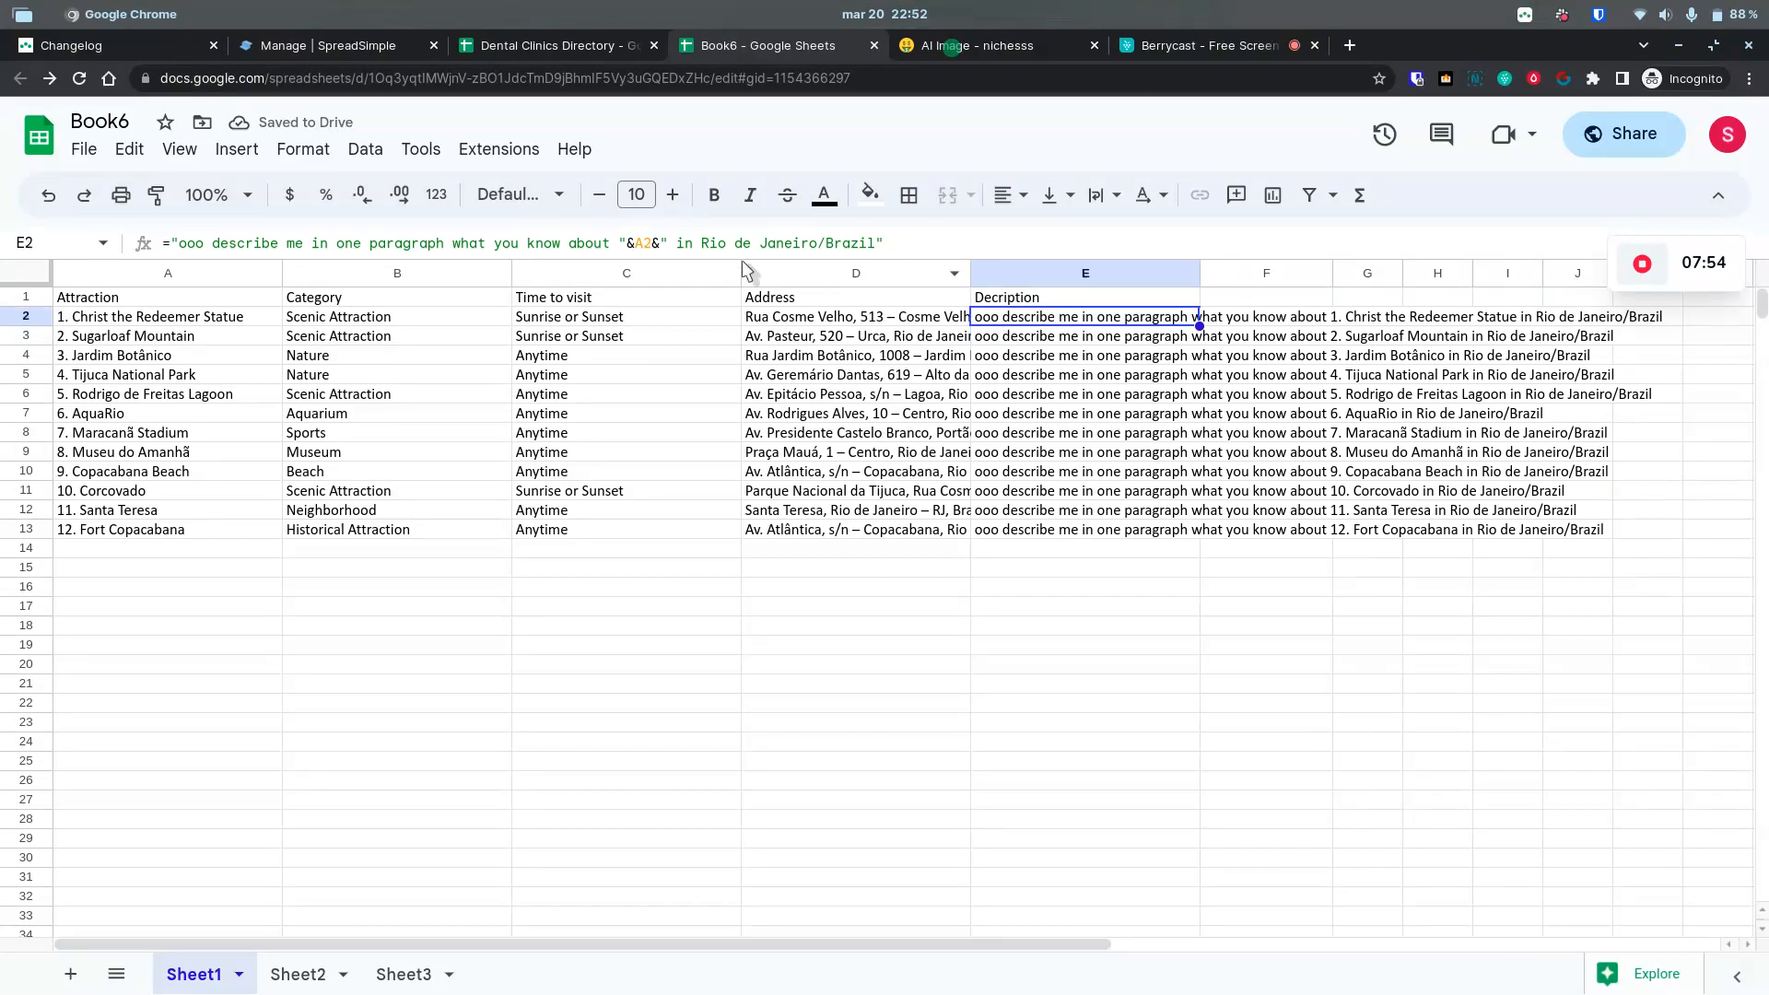
click(182, 157)
mouse_move(470, 378)
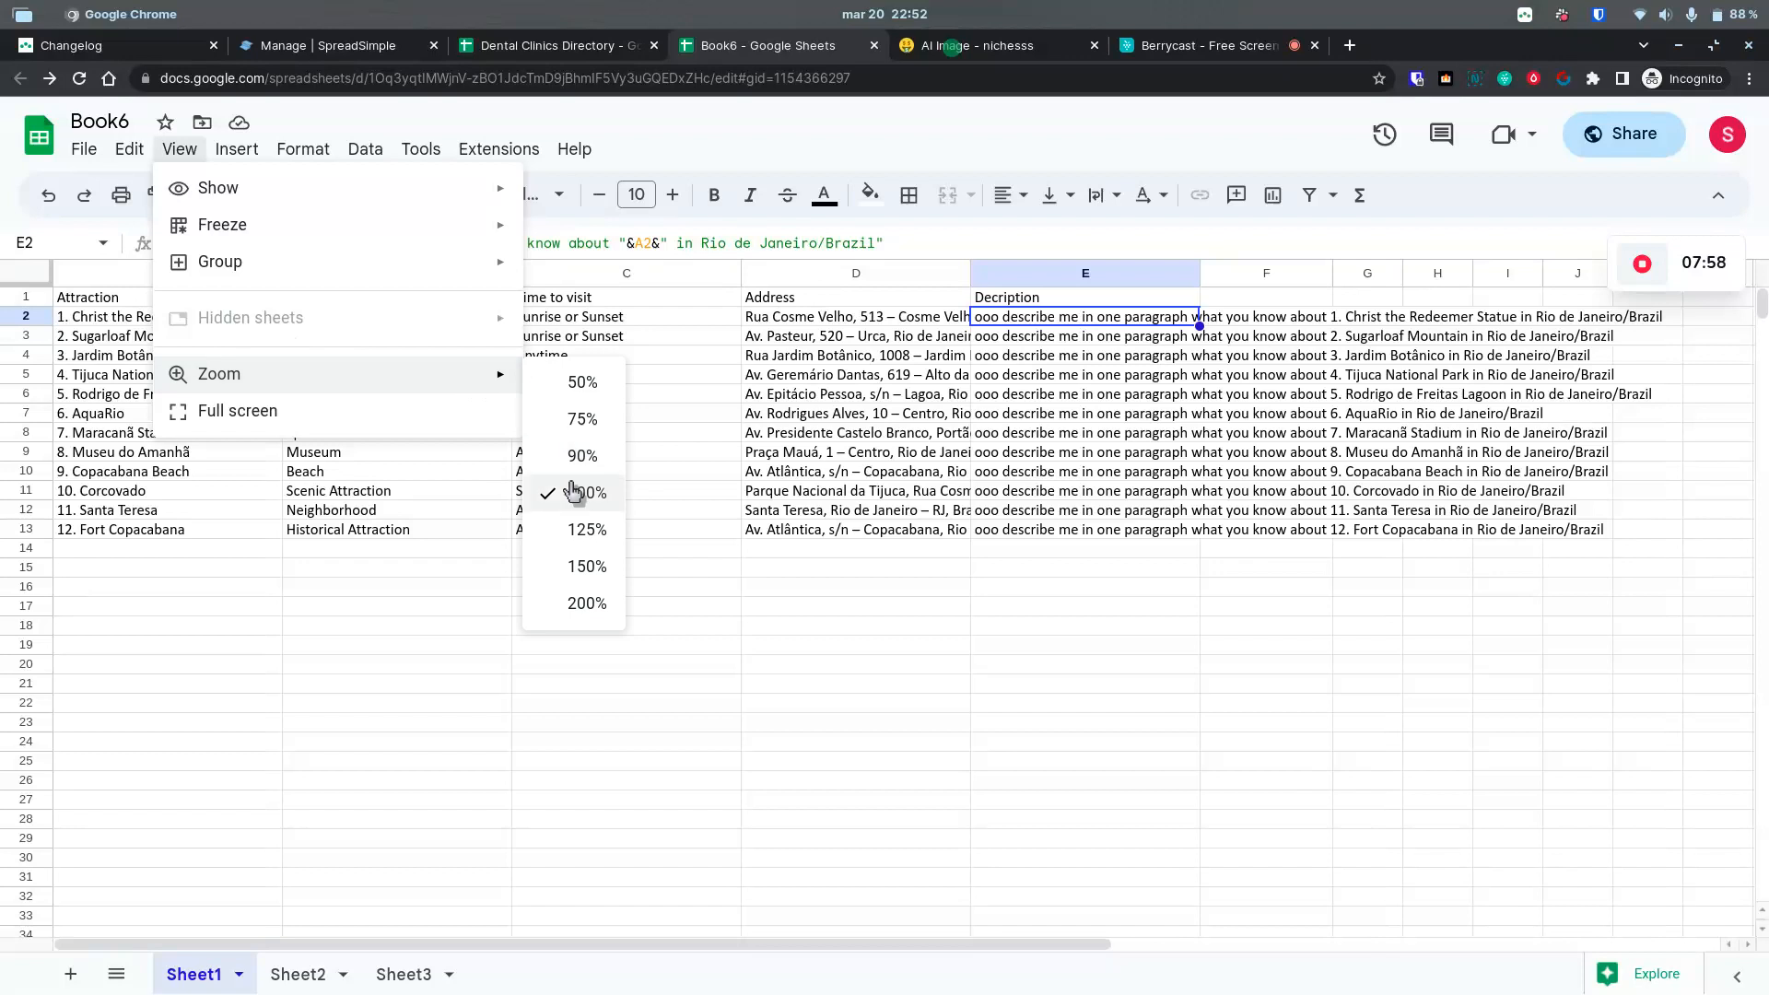
click(579, 531)
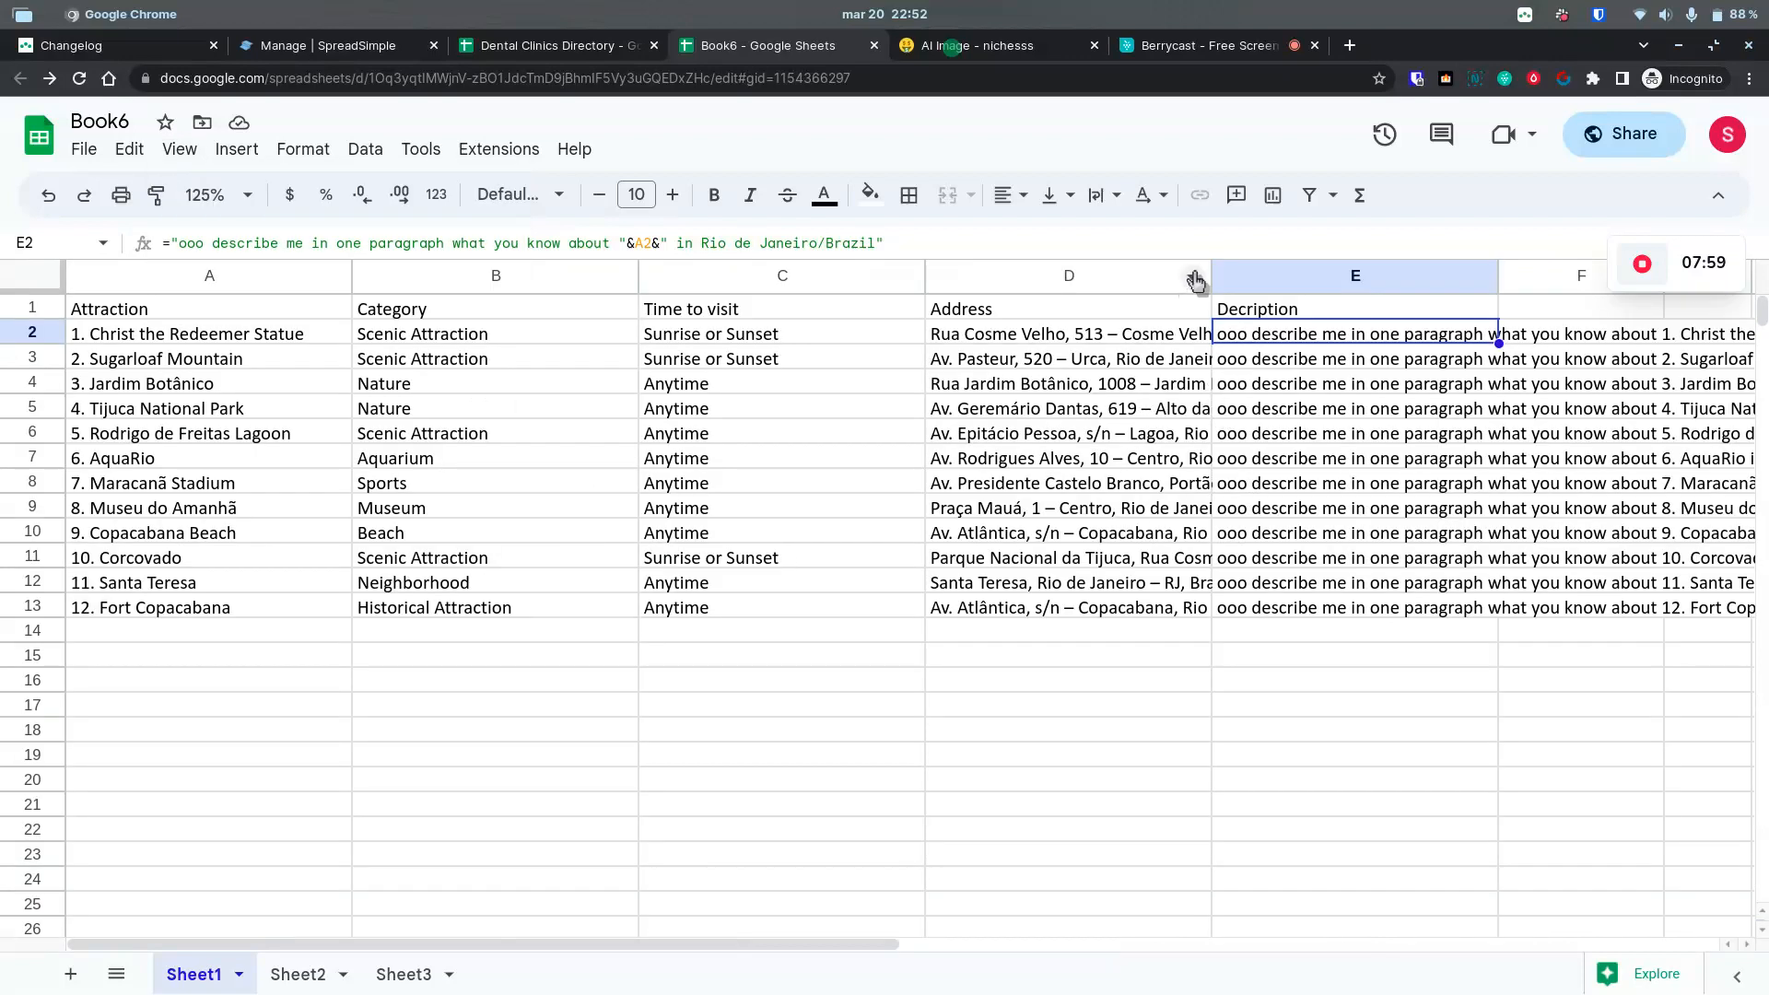
drag(924, 275, 817, 276)
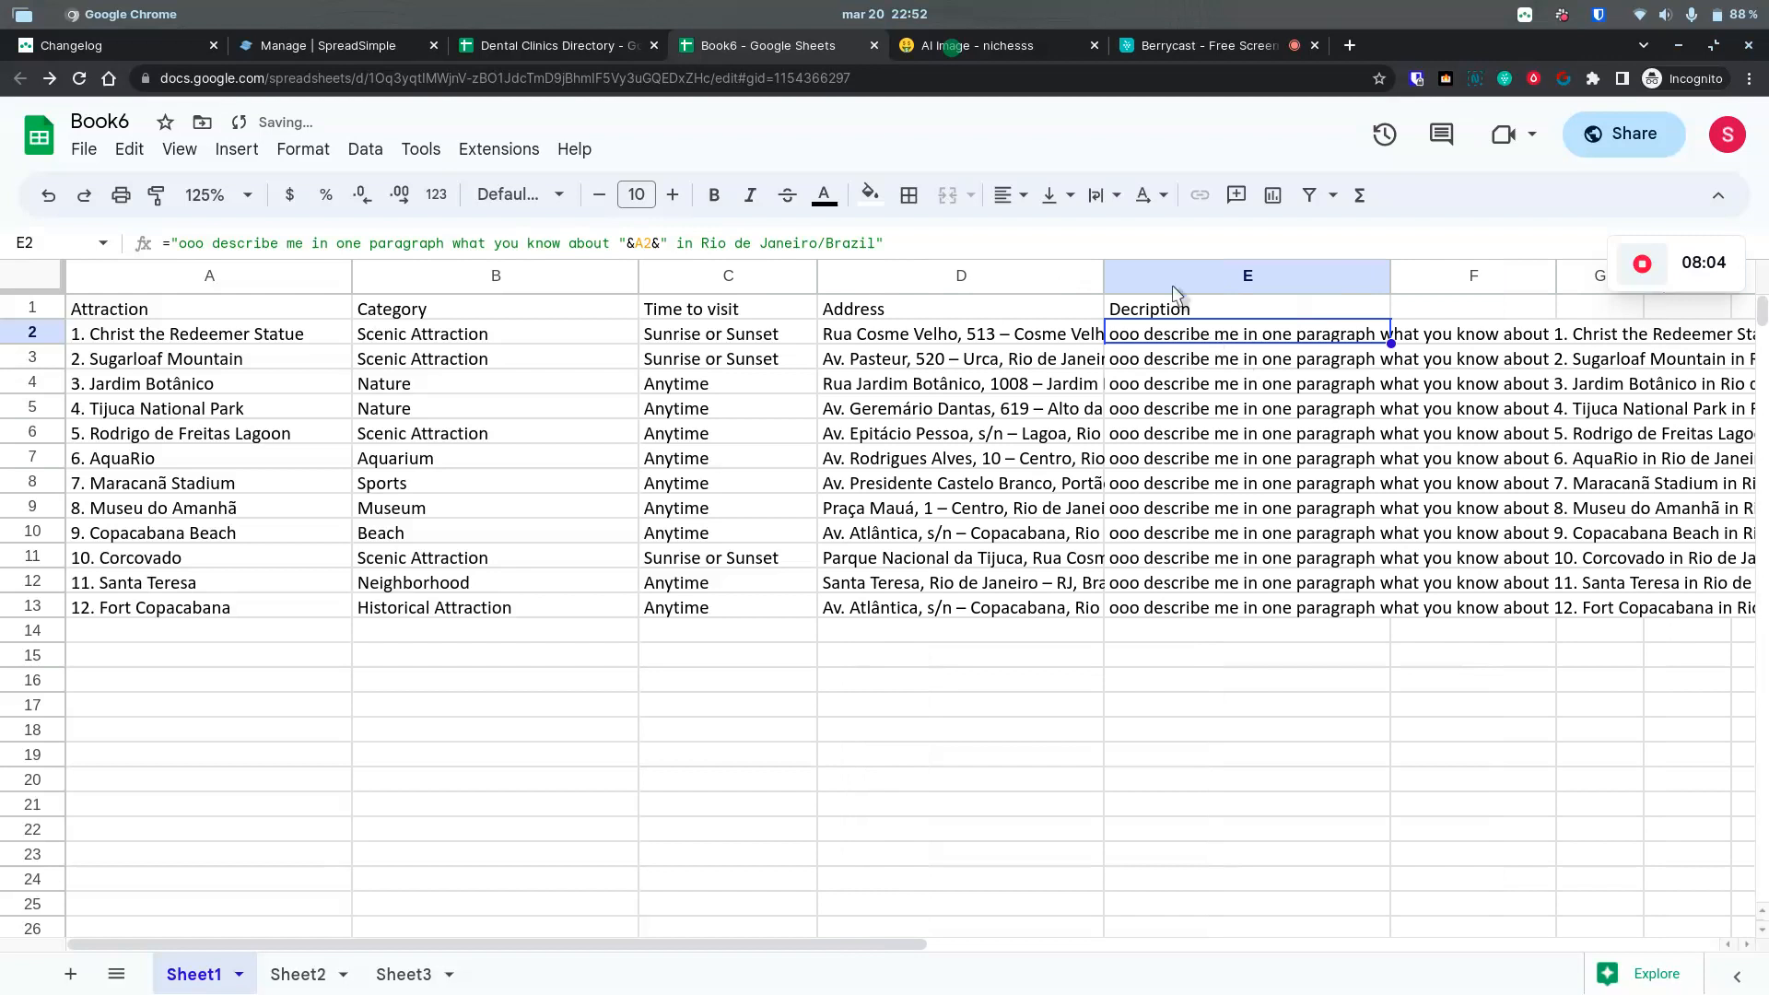
Step: With the Triplo AI indicator dot moved beside the formula bar, generate E2's description from its prompt and enlarge the formula bar to read it
drag(955, 52, 1408, 233)
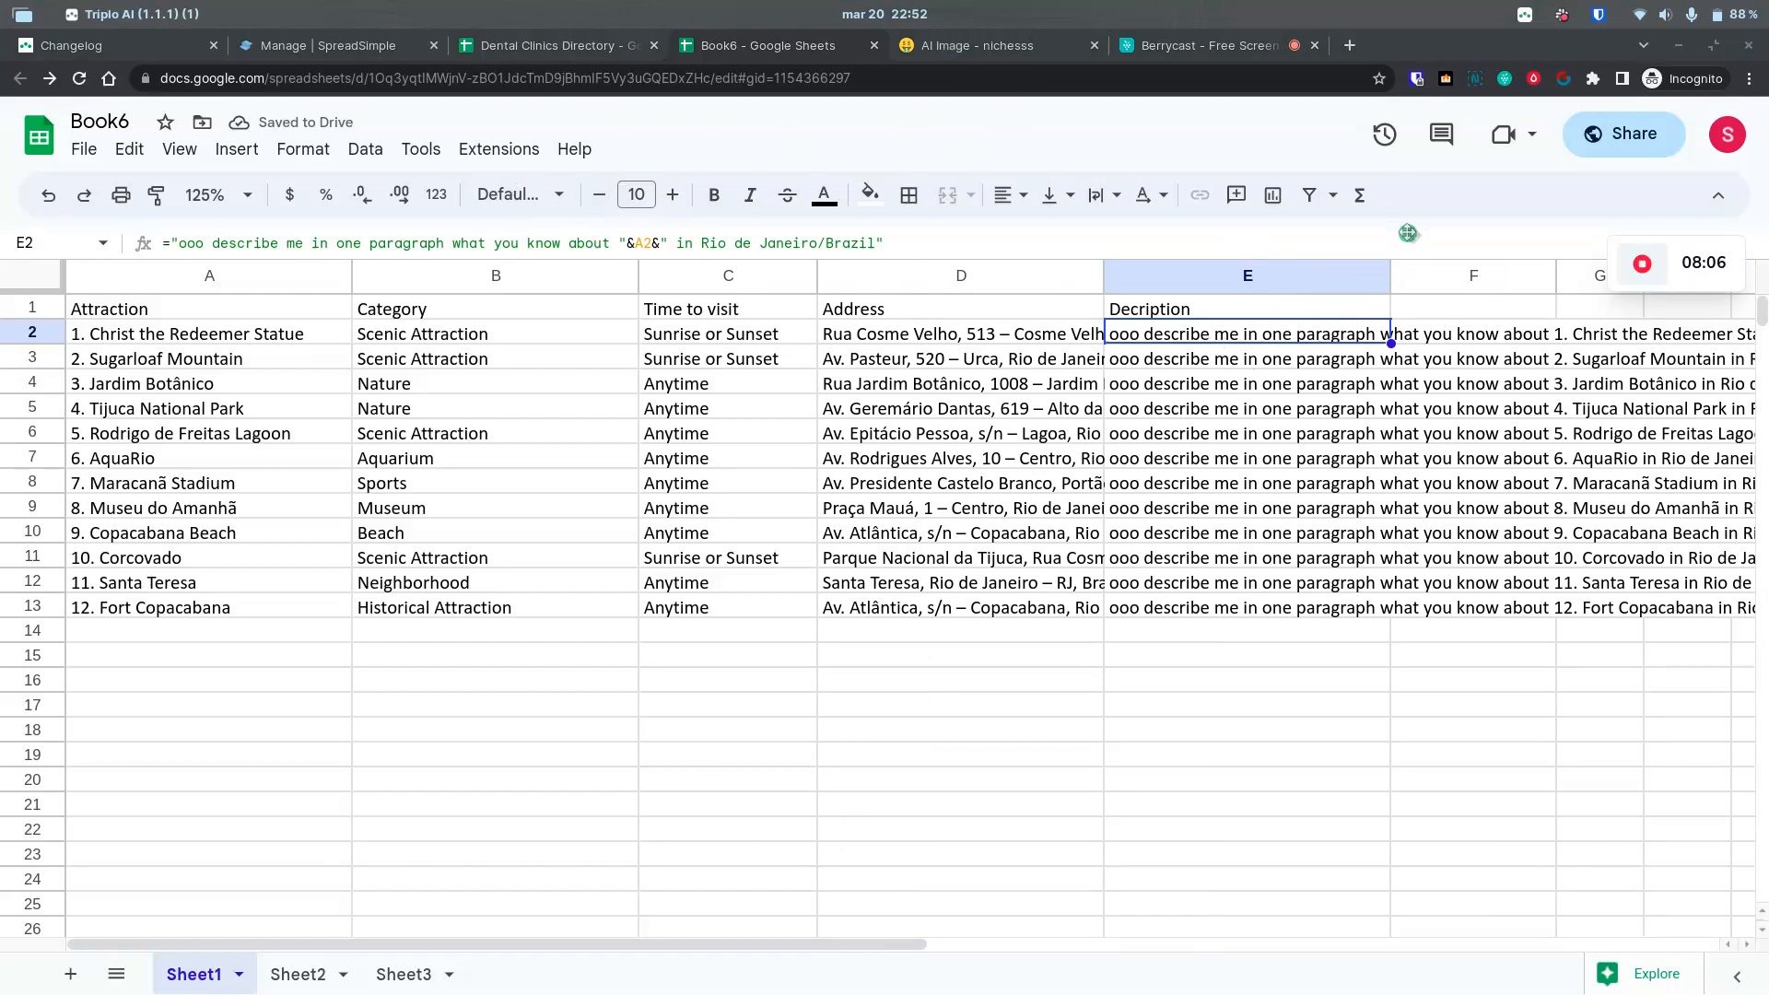
click(1182, 343)
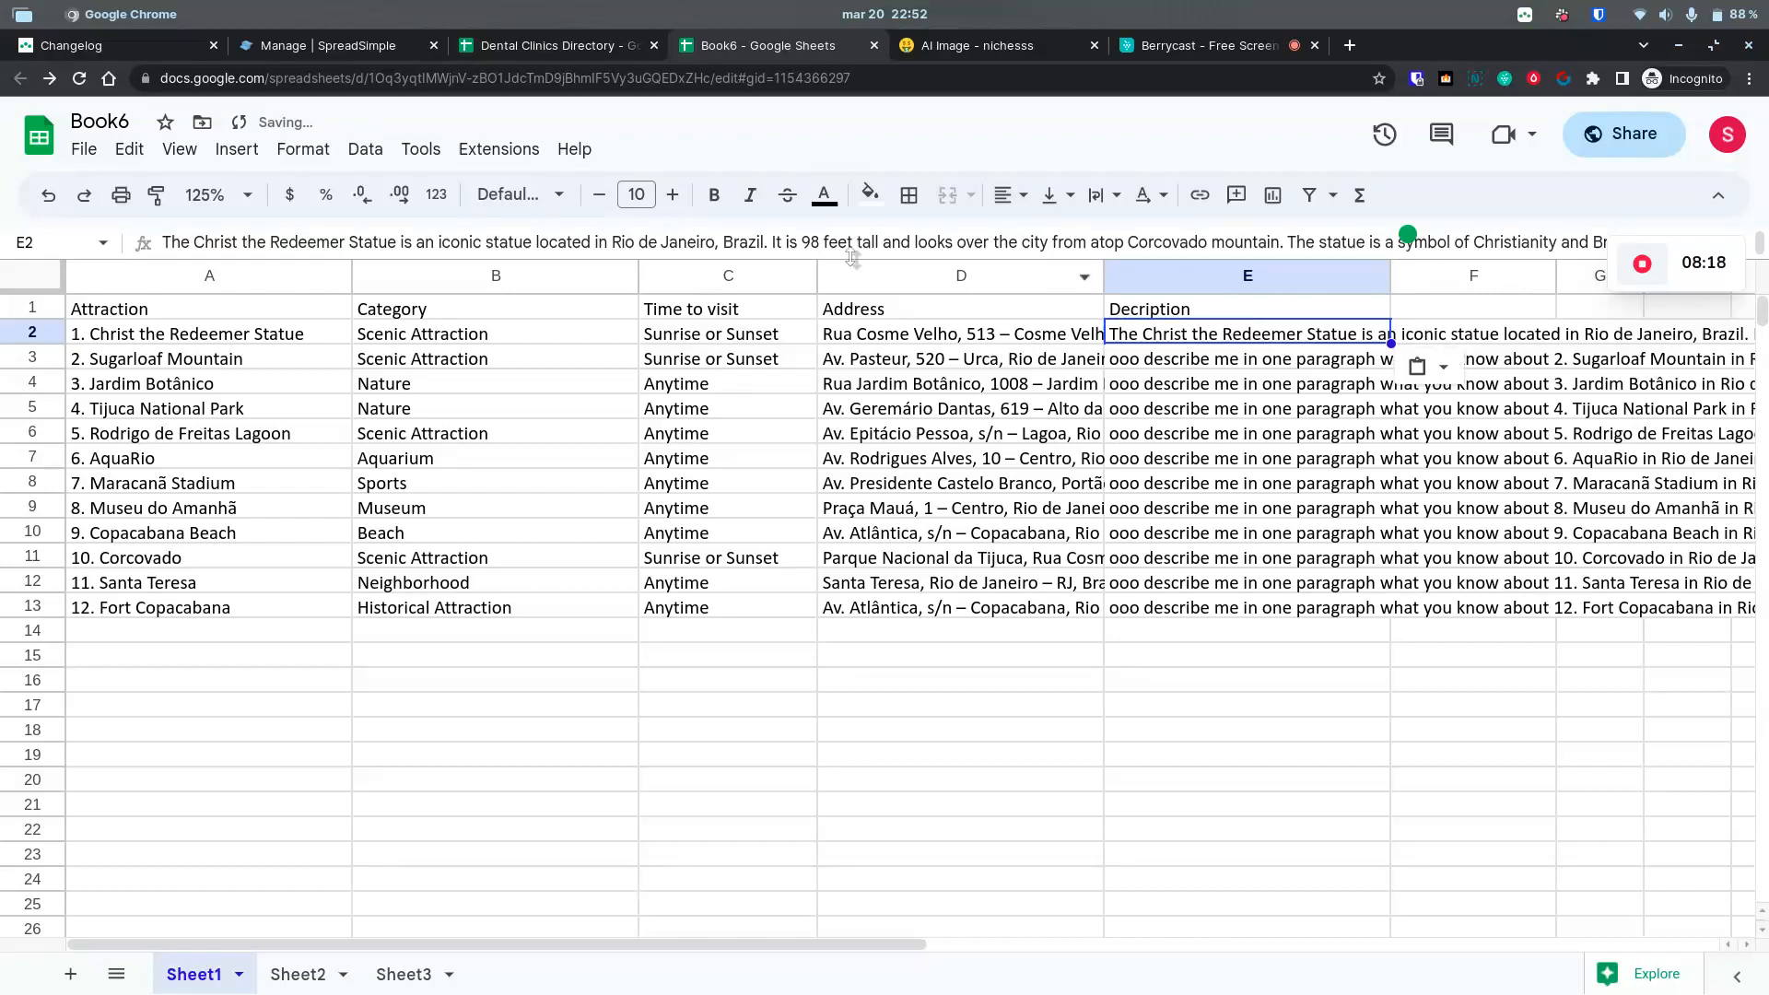
drag(851, 260, 853, 319)
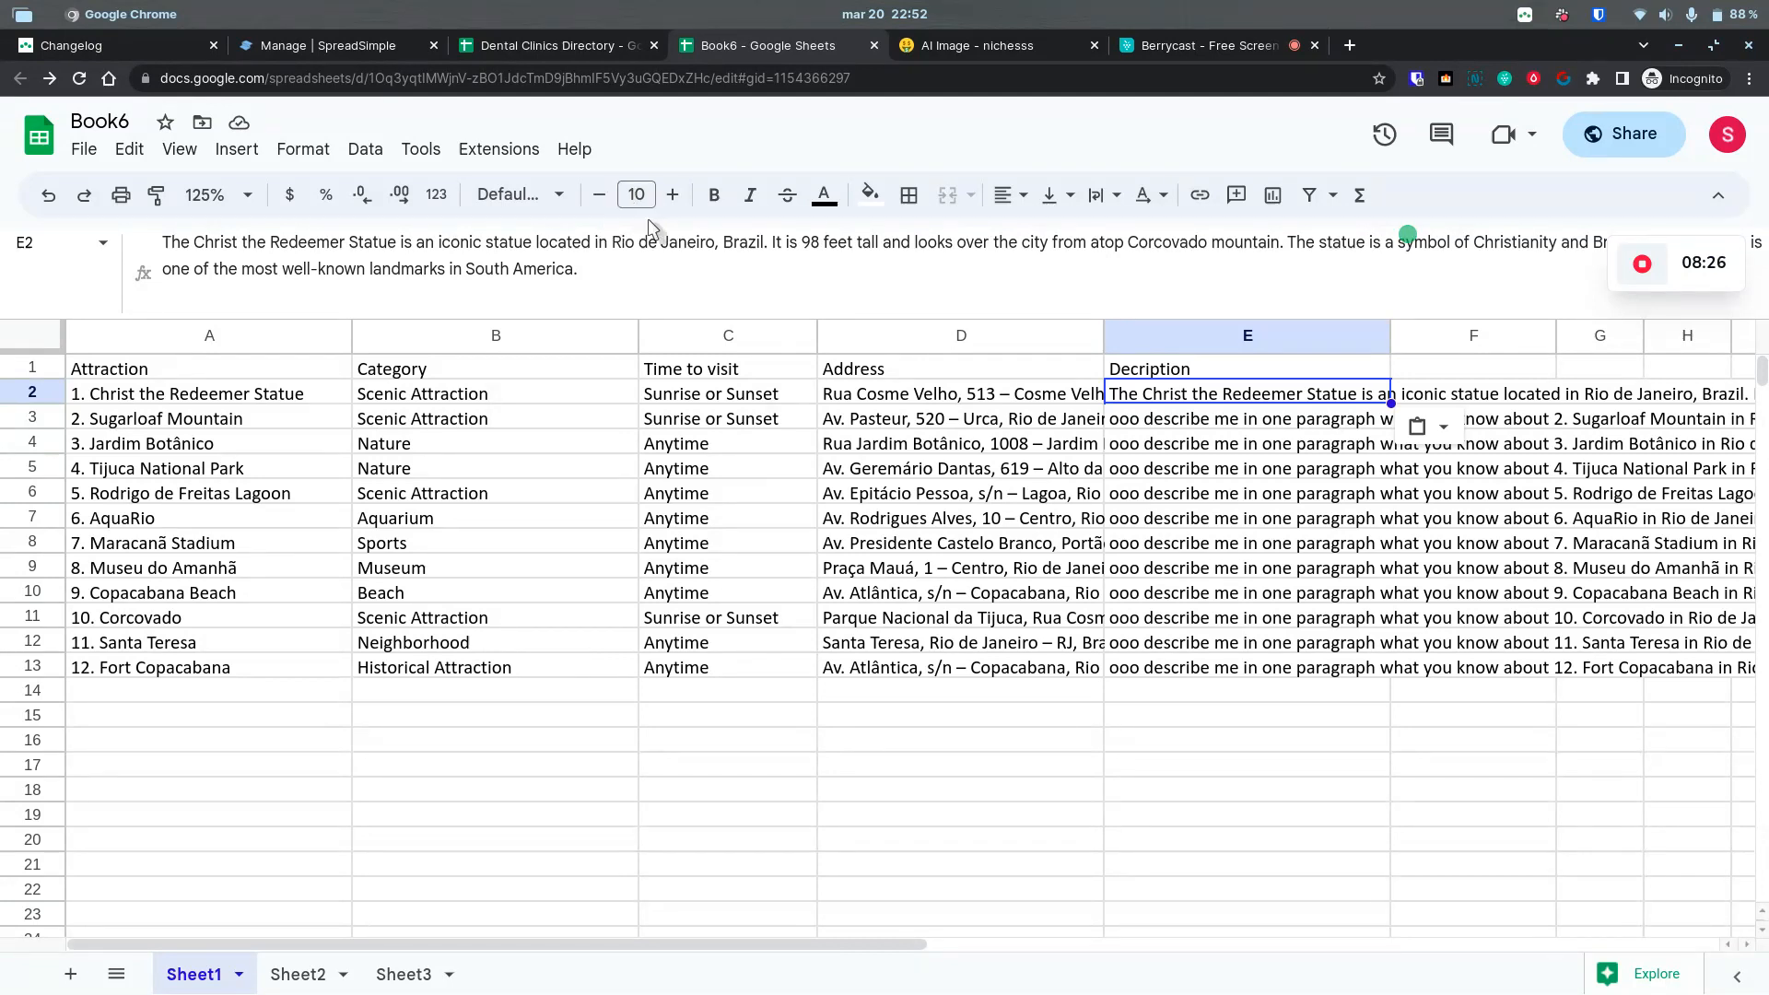
Step: Undo E2's generated paragraph and change its formula to ="ooo write me an essay about "&A2&" in Rio de Janeiro/Brazil"
key(ctrl+z)
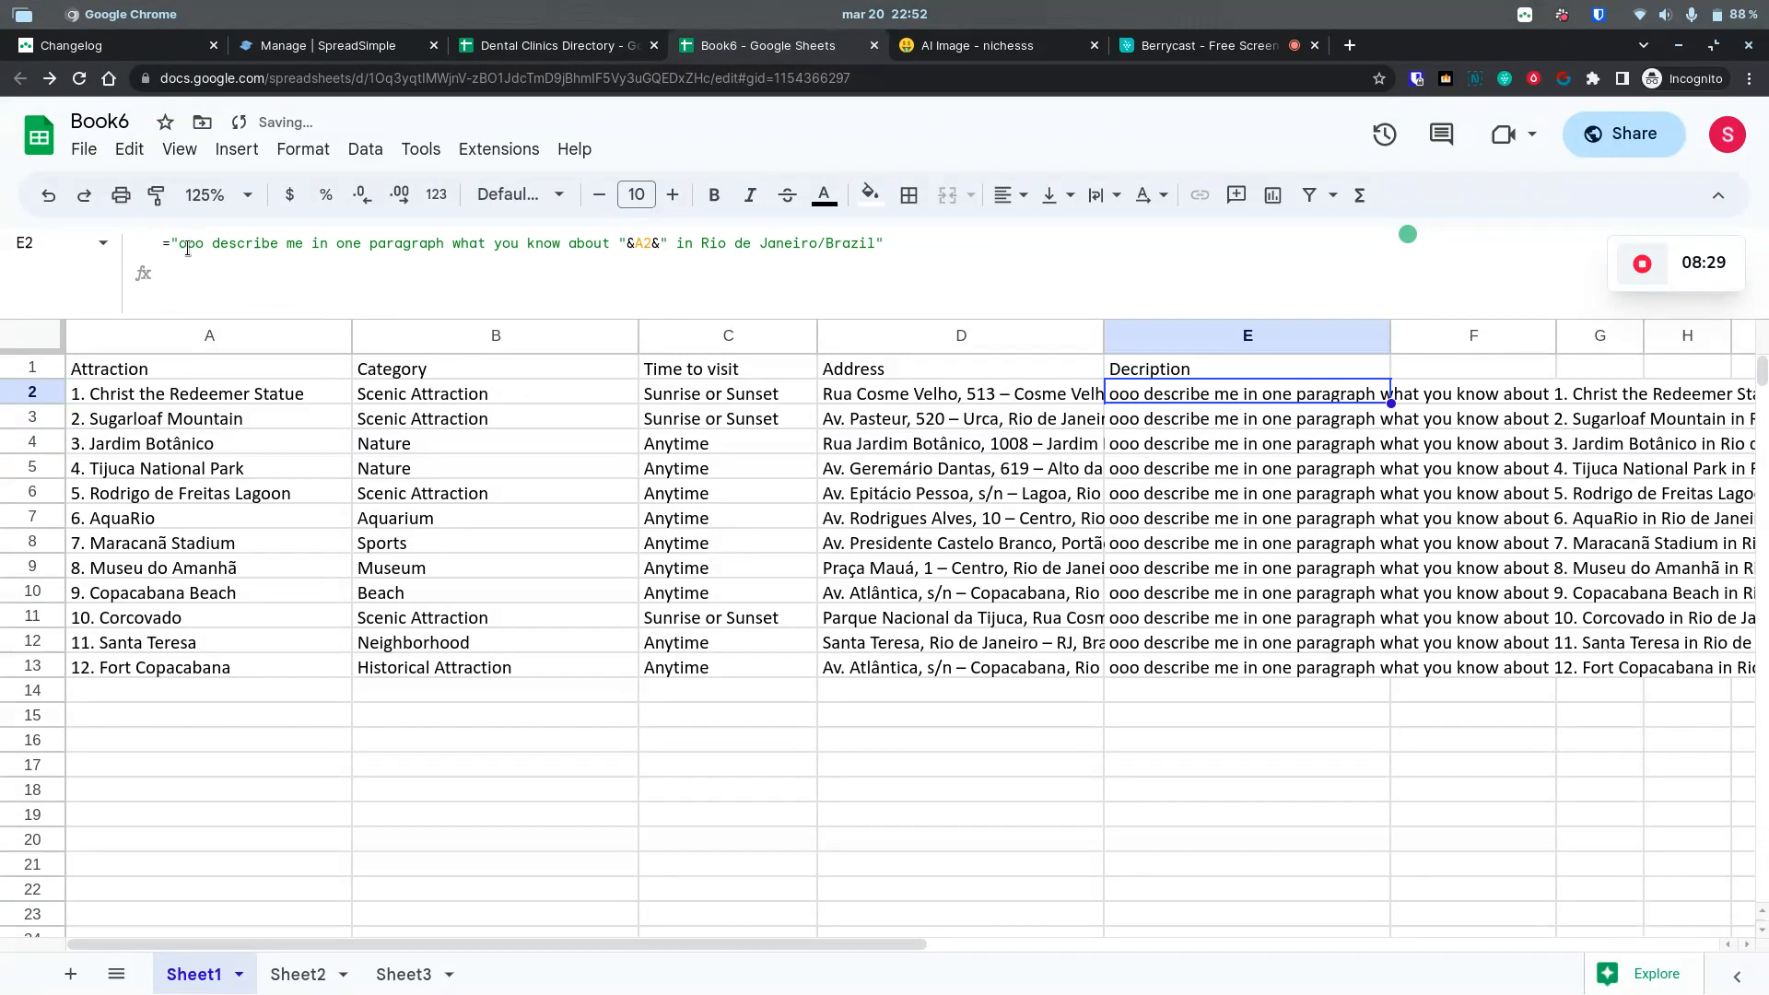
drag(212, 245, 446, 244)
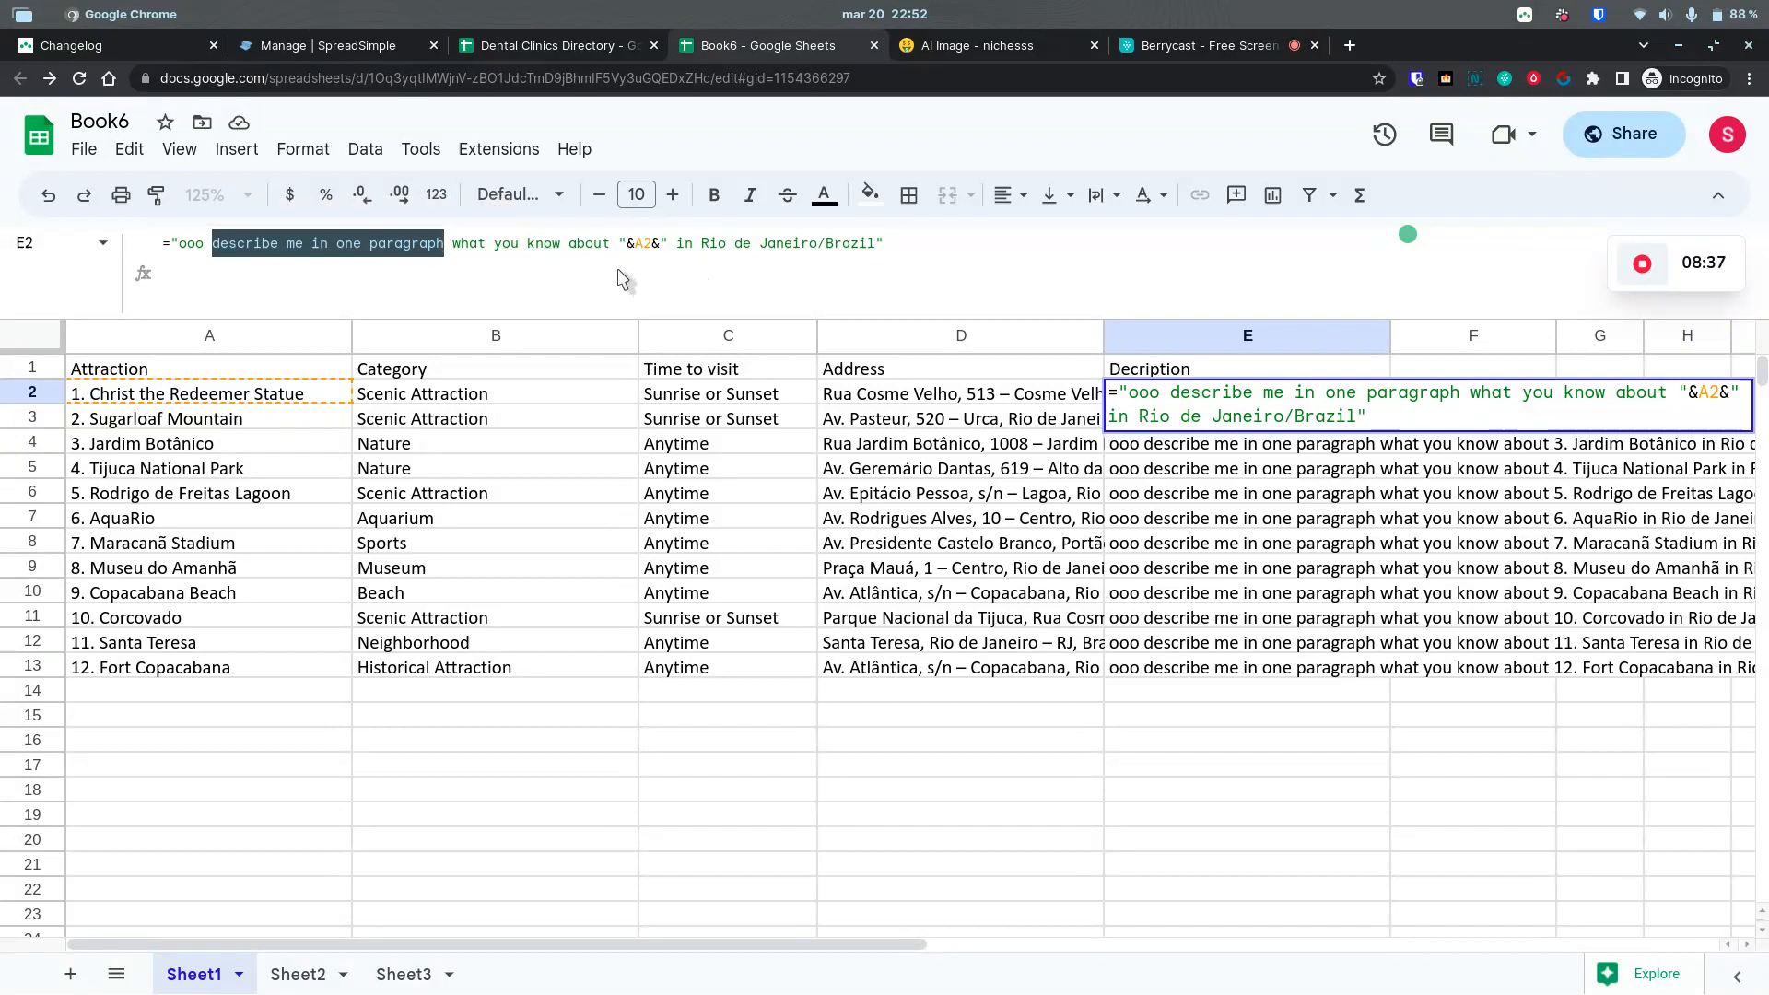
text(write me an e)
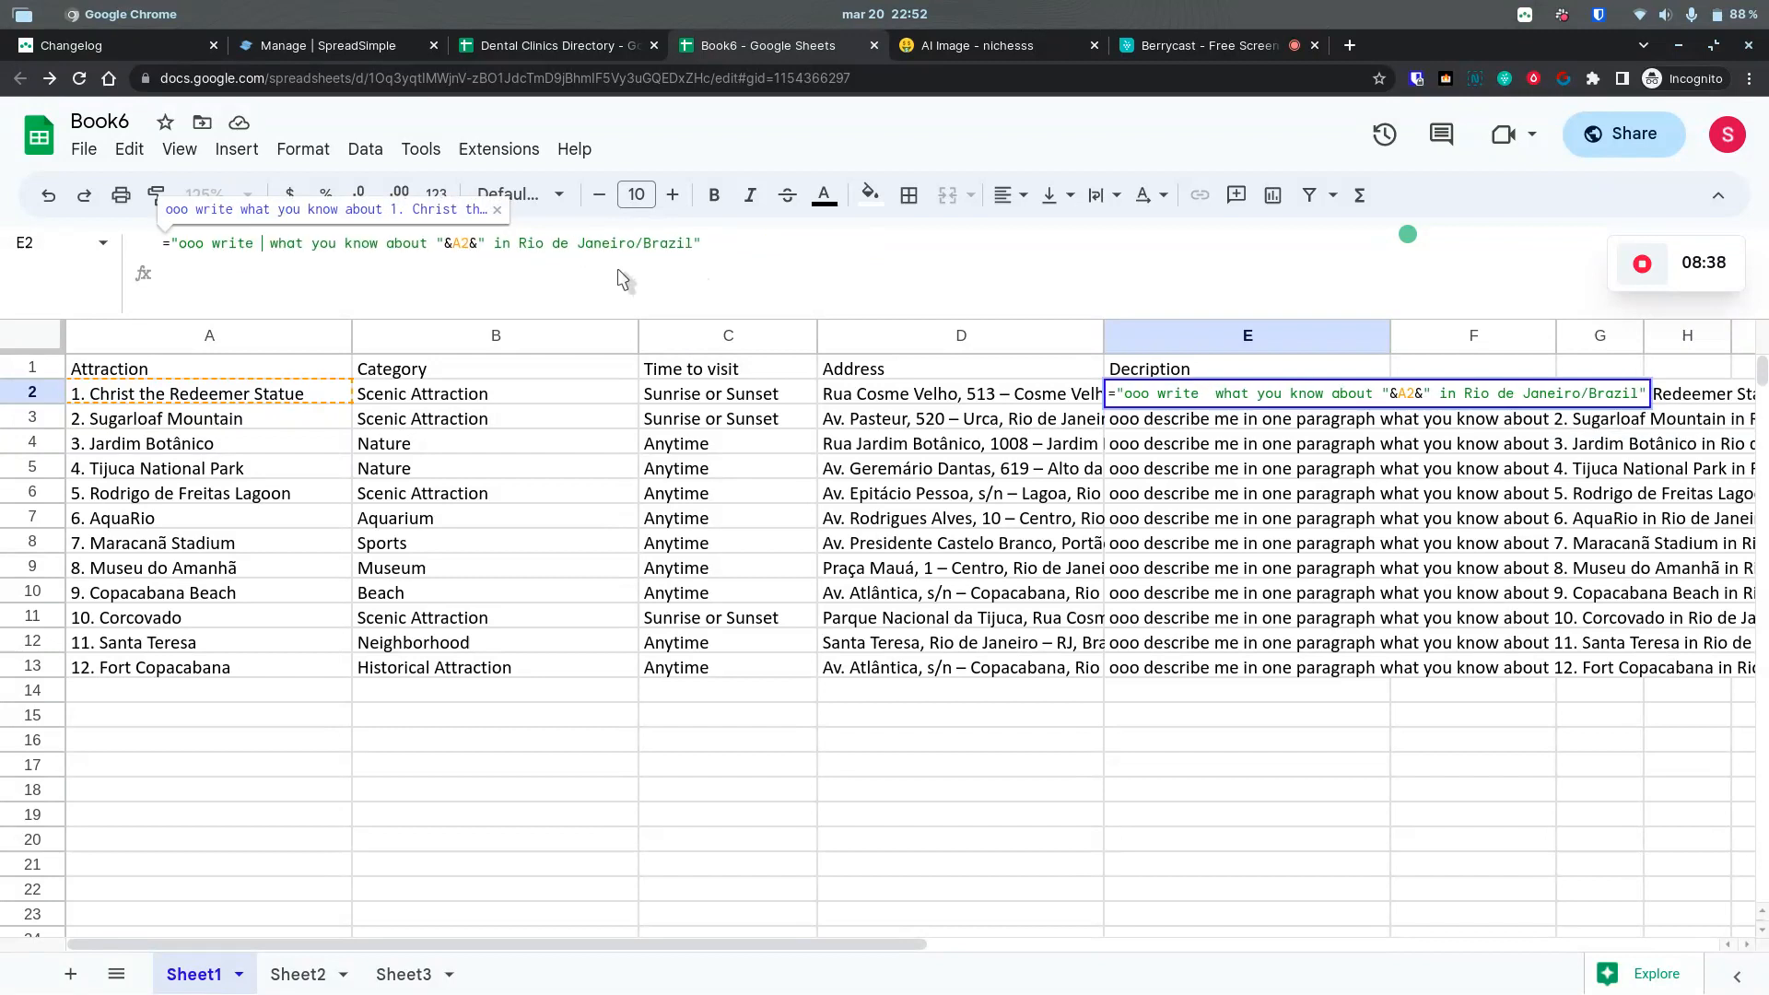
text(ssay about)
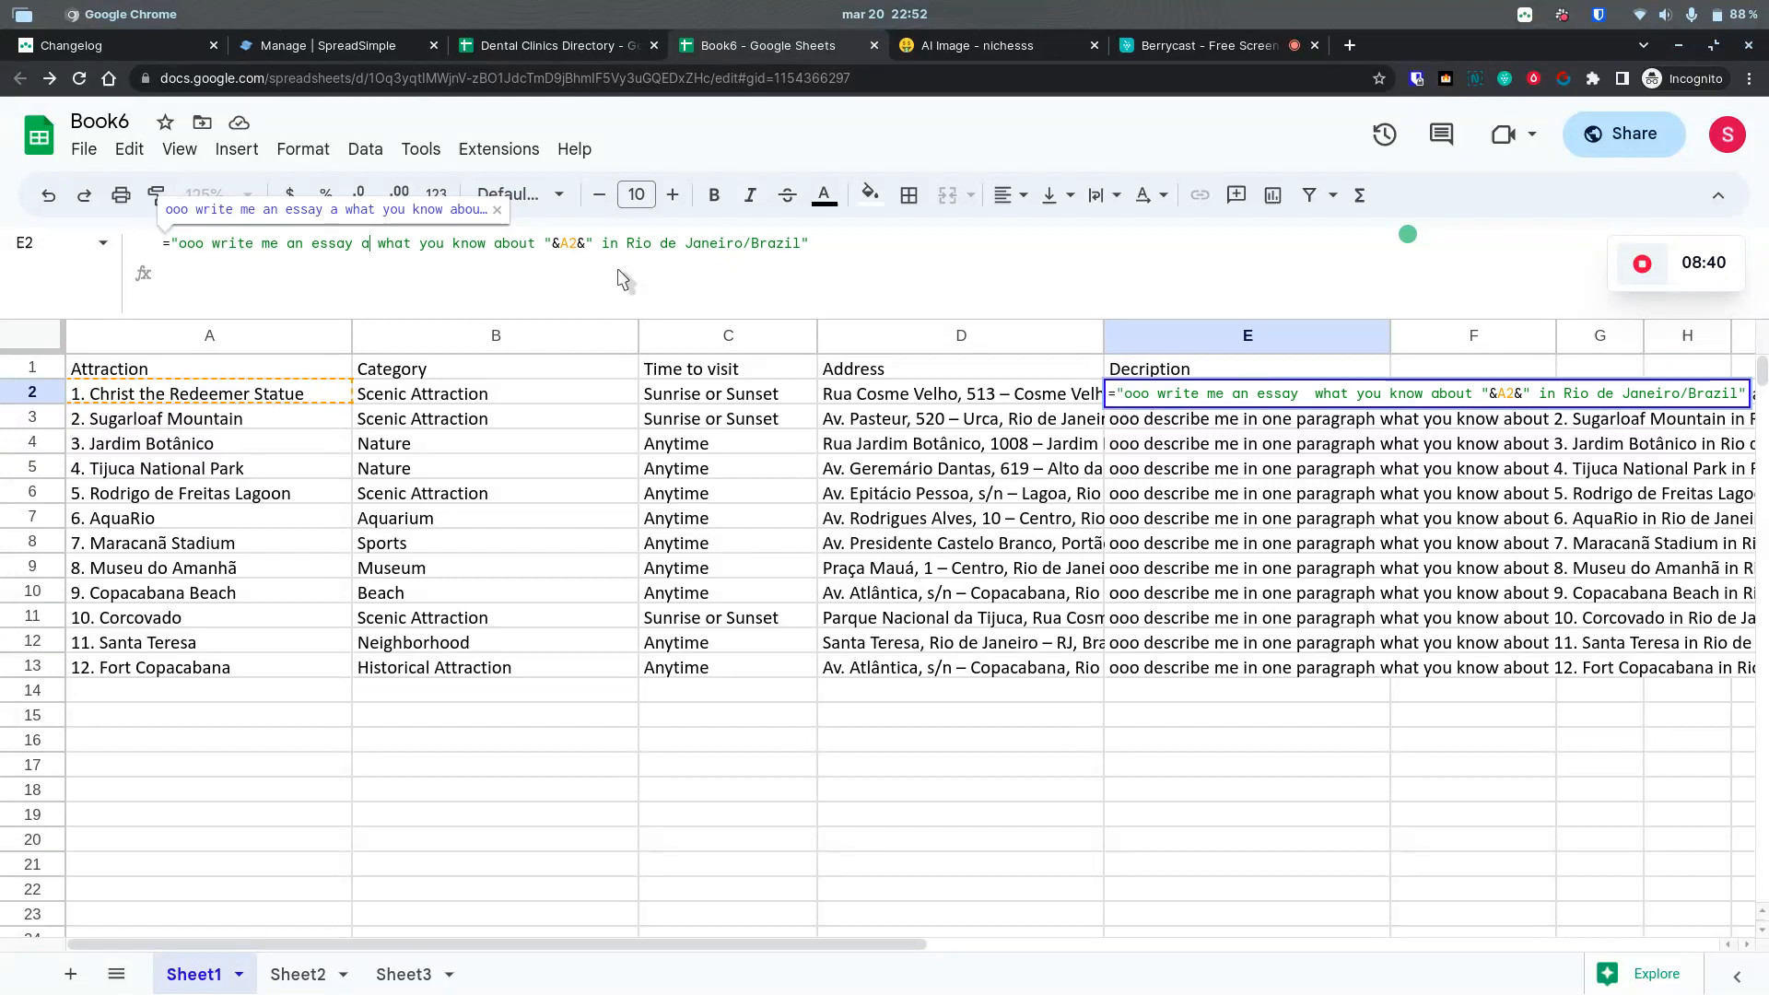
key(ctrl+shift+Right)
key(ctrl+shift+Right)
key(ctrl+shift+Right)
key(ctrl+shift+Right)
key(ctrl+shift+Right)
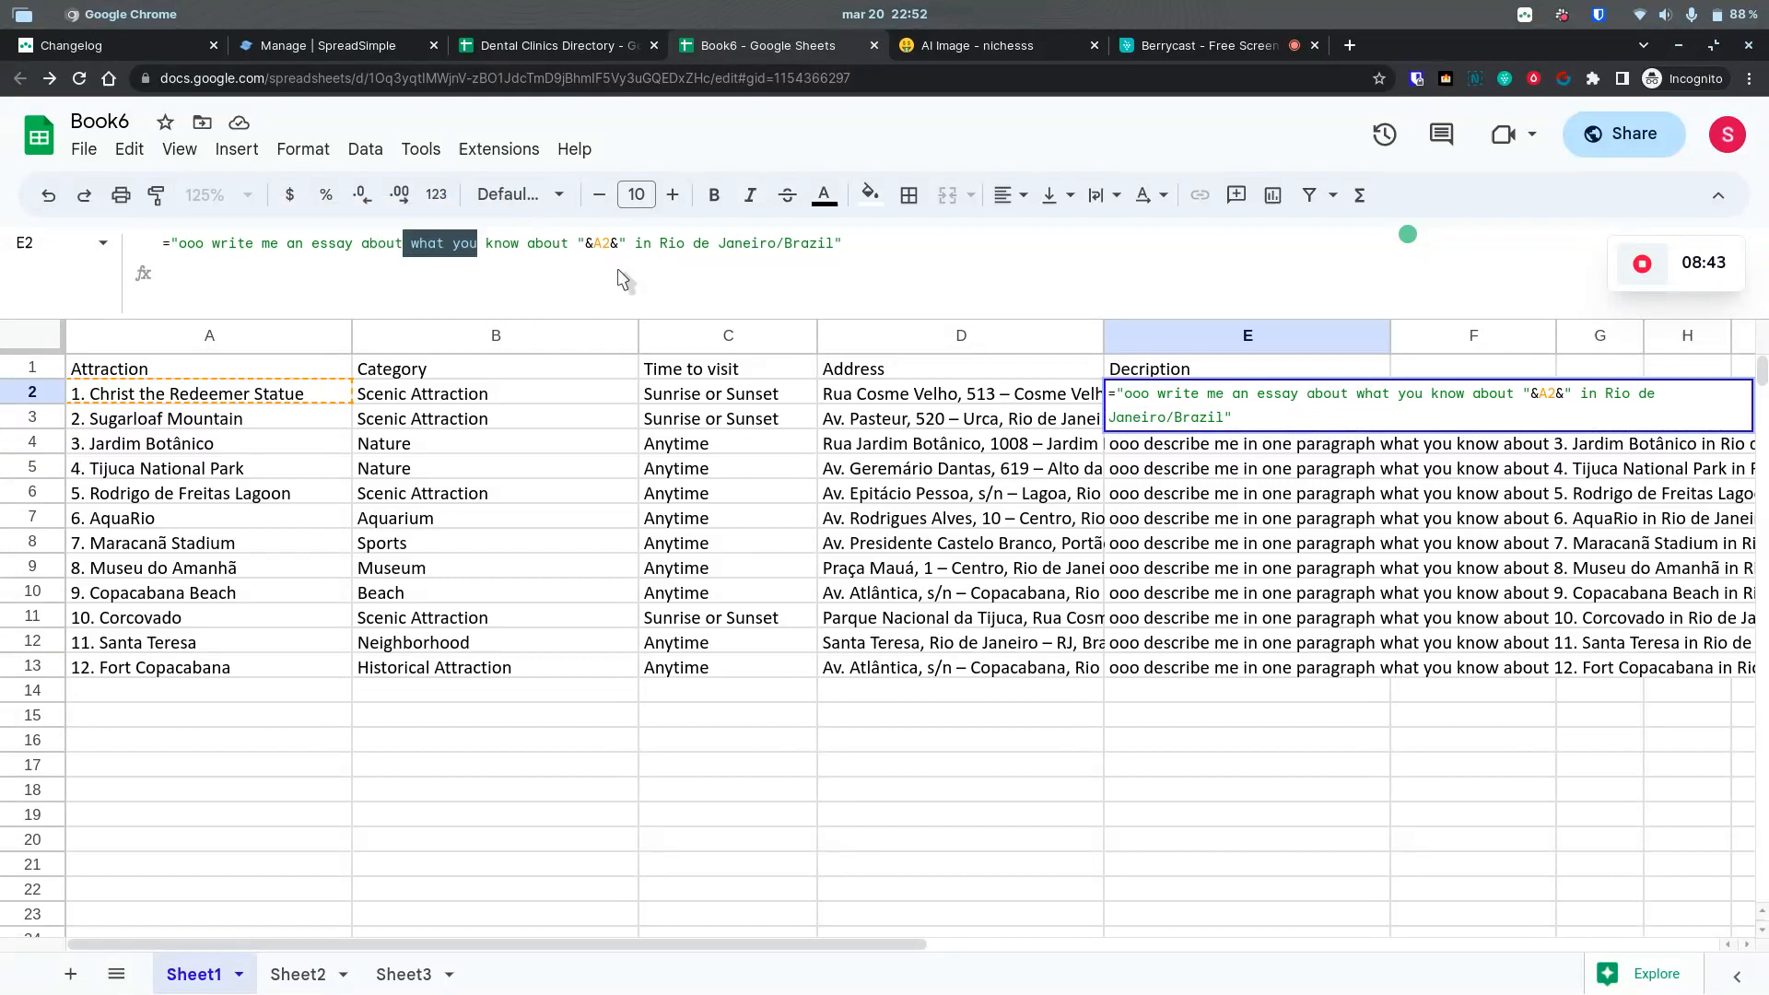
key(ctrl+shift+Left)
key(ctrl+shift+Left)
key(ctrl+shift+Left)
key(ctrl+shift+Right)
key(ctrl+shift+Right)
key(BackSpace)
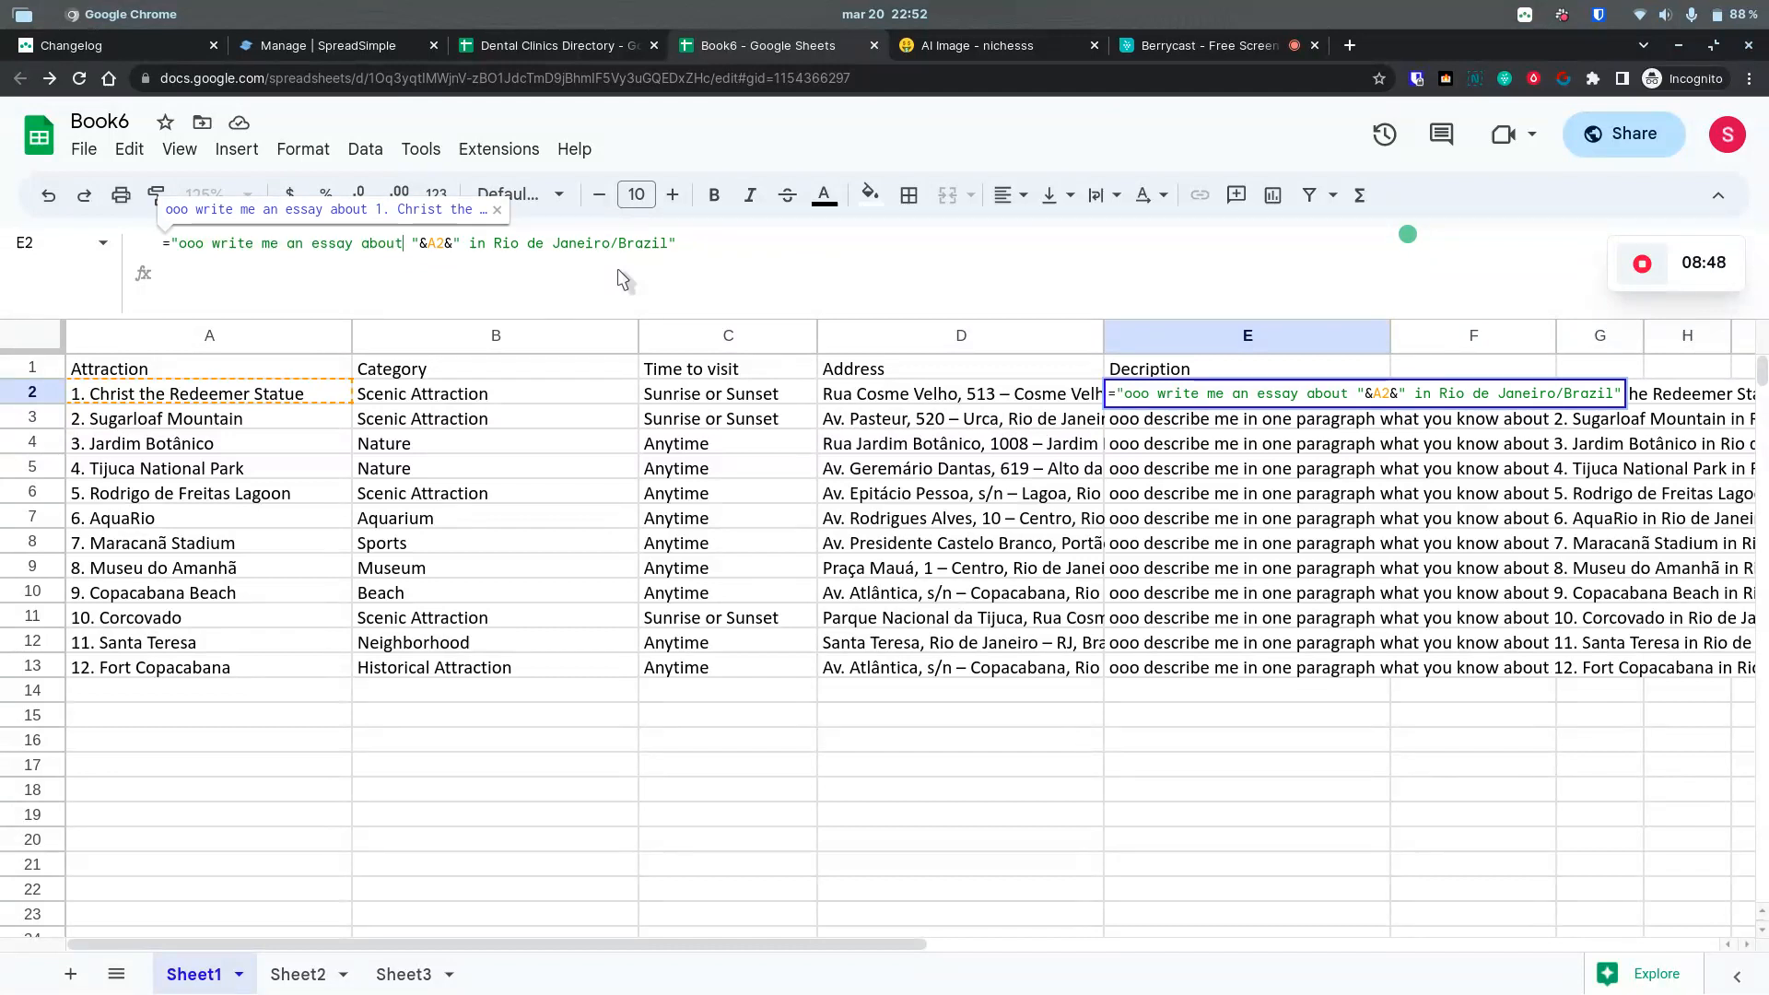
key(Return)
key(Up)
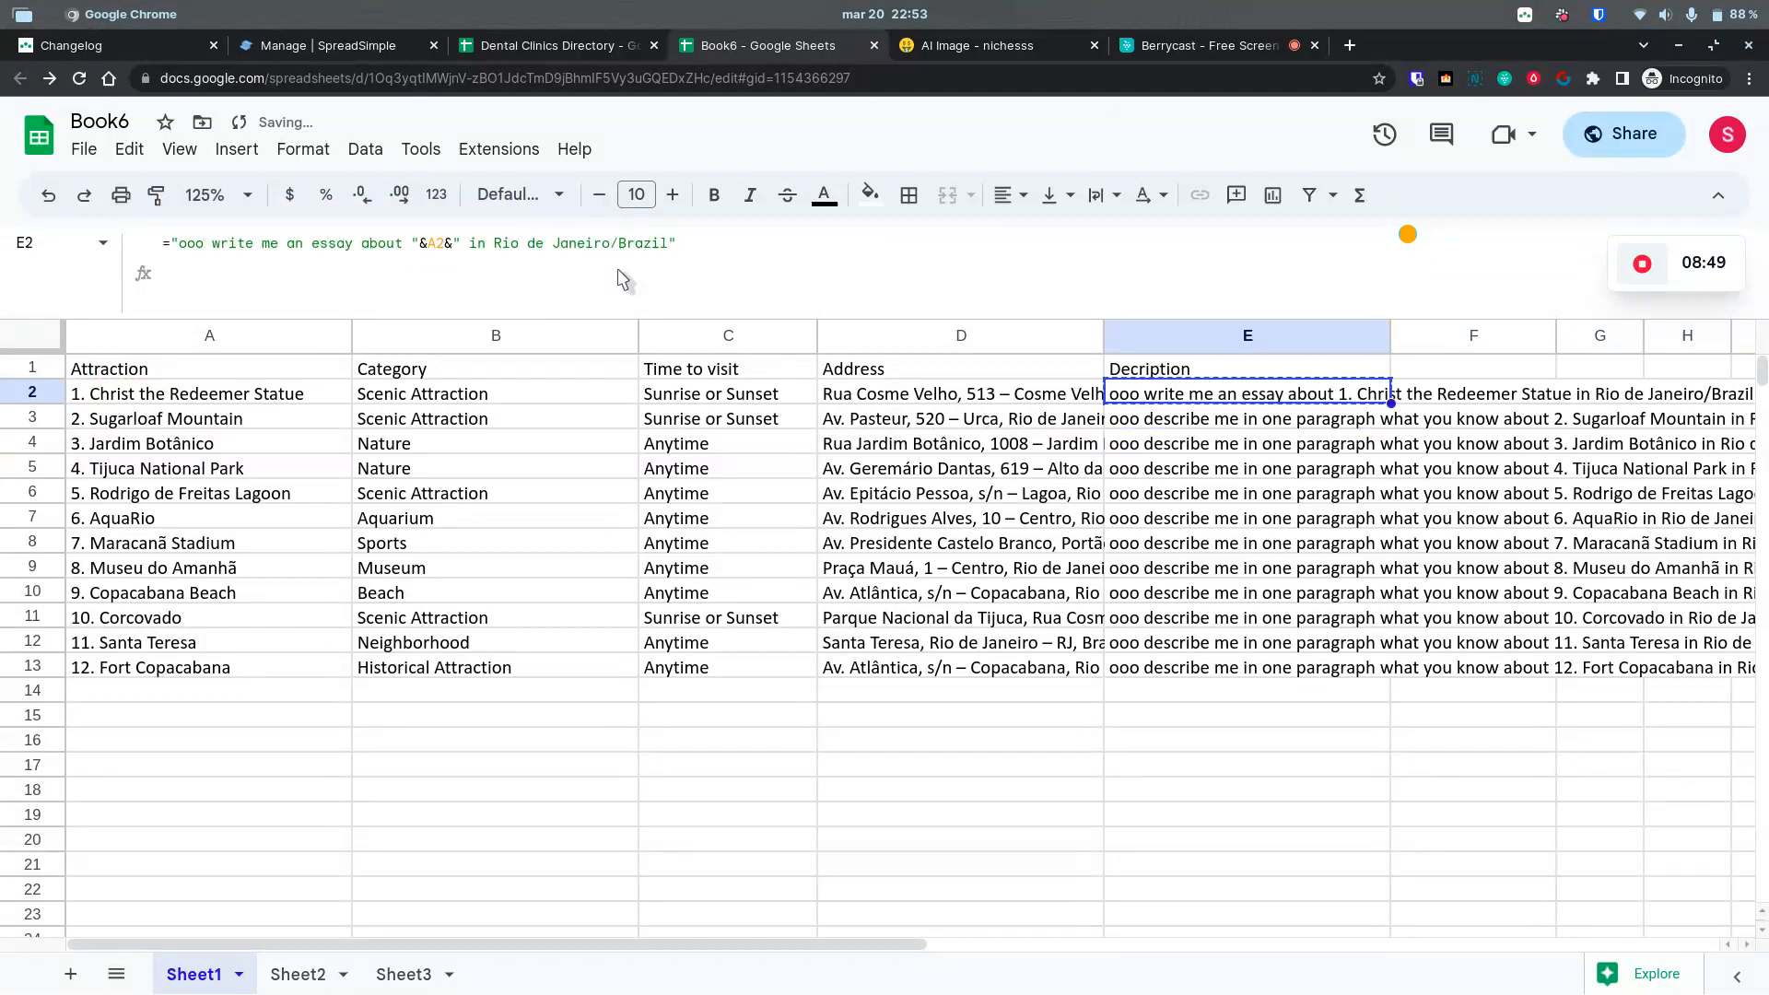
Step: Switch to the Text Editor, insert the generated essay about the Christ the Redeemer Statue into the untitled document, and read it through
key(alt+Tab)
key(alt+Tab)
key(alt+Tab)
key(alt+Tab)
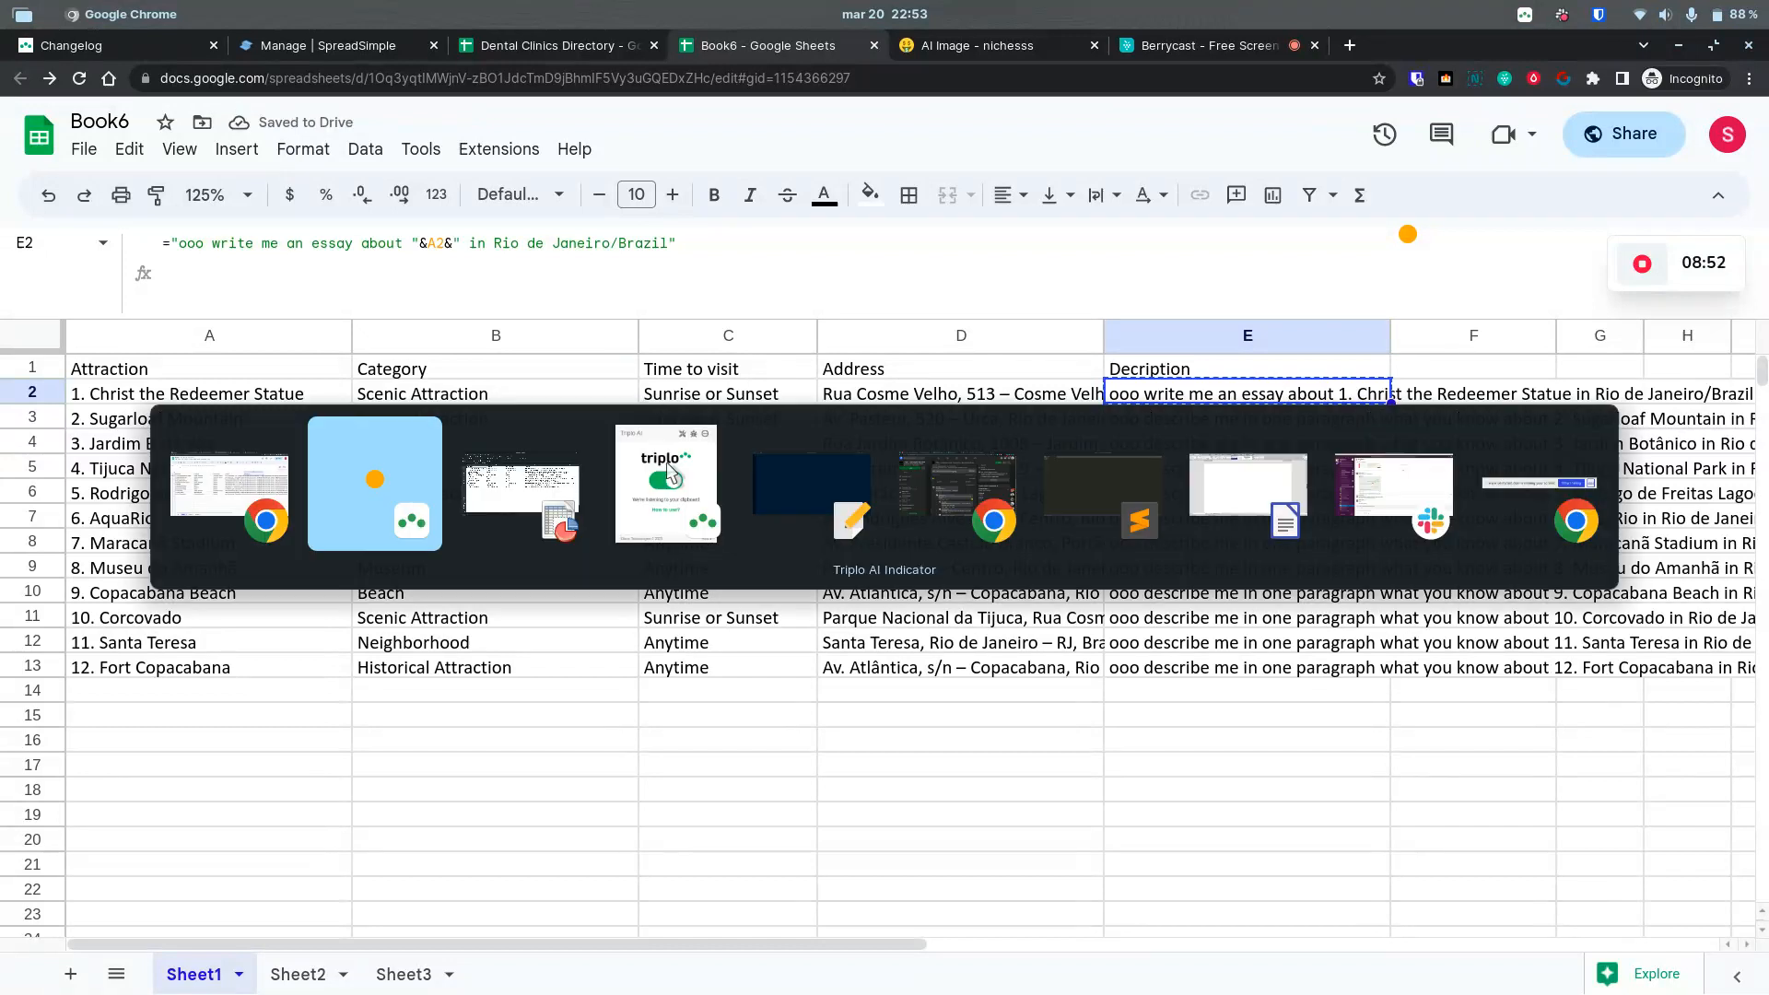
key(alt+Tab)
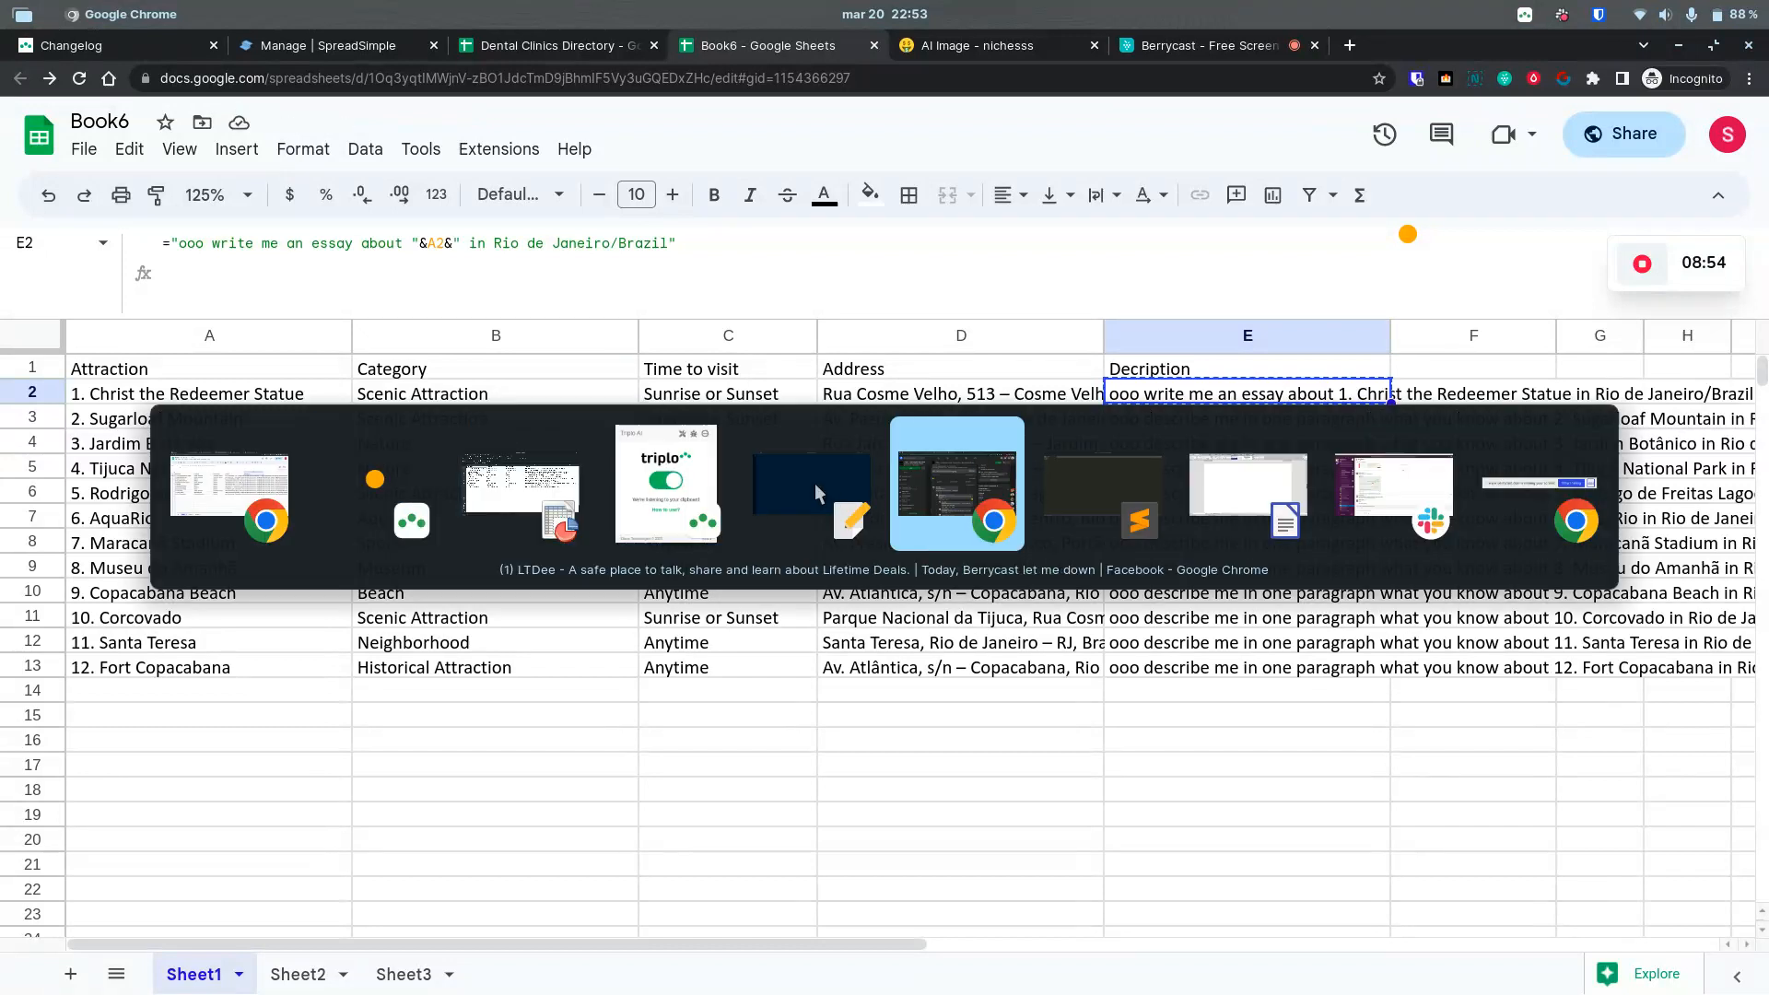
click(814, 483)
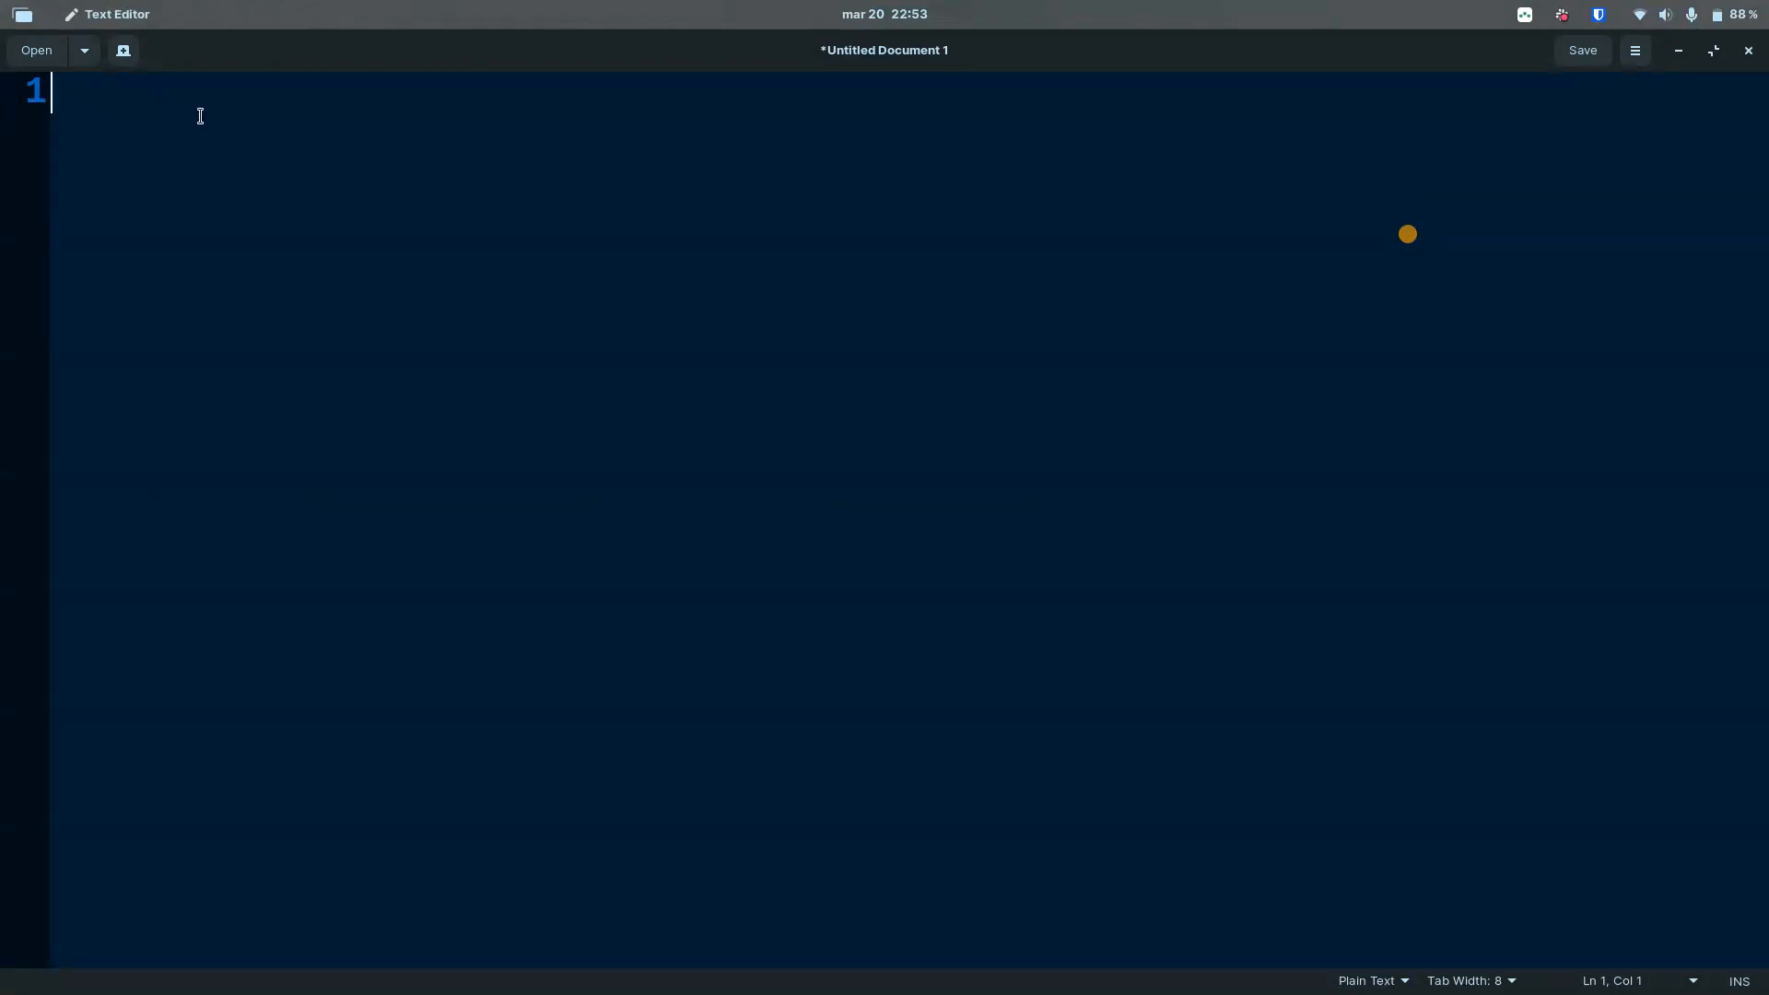
text(The Christ the Redeemer Statue in Rio de Janeiro/Brazil is one of the most recognizable monuments in the world. Located atop the Corcovado Mountain, the statue stands at 125 feet tall and is constructed of reinforced concrete and soapstone. It is a symbol of faith, hope, and love for all who visit it.  The statue was designed by Brazilian engineer Heitor da Silva Costa and created by French sculptor Paul Landowski. It was completed in 1931 and has since become one of the most iconic images of Rio de Janeiro. It is the largest art deco sculpture in the world and is a powerful symbol of Christianity.  The statue has become a symbol of hope for many of Rio de Janeiro’s citizens and visitors. It has been a source of inspiration for many people who have visited the city and been touched by its beauty. The statue serves as a reminder of faith in a time of need and has been a beacon of hope for many.  From its vantage point atop Corcovado Mountain, the Christ the Redeemer Statue overlooks the entire city of Rio de Janeiro. The statue can be seen from almost any point in the city, providing a powerful reminder of faith and hope to all who view it.  The Christ the Redeemer Statue in Rio de Janeiro/Brazil is a powerful symbol of faith, hope, and love. It has become an iconic symbol of the city and has been a source of inspiration for many. Its beauty and symbolism have been felt by people of all faiths and backgrounds, providing a reminder of hope in a time of need.)
scroll(307, 224, up, 5)
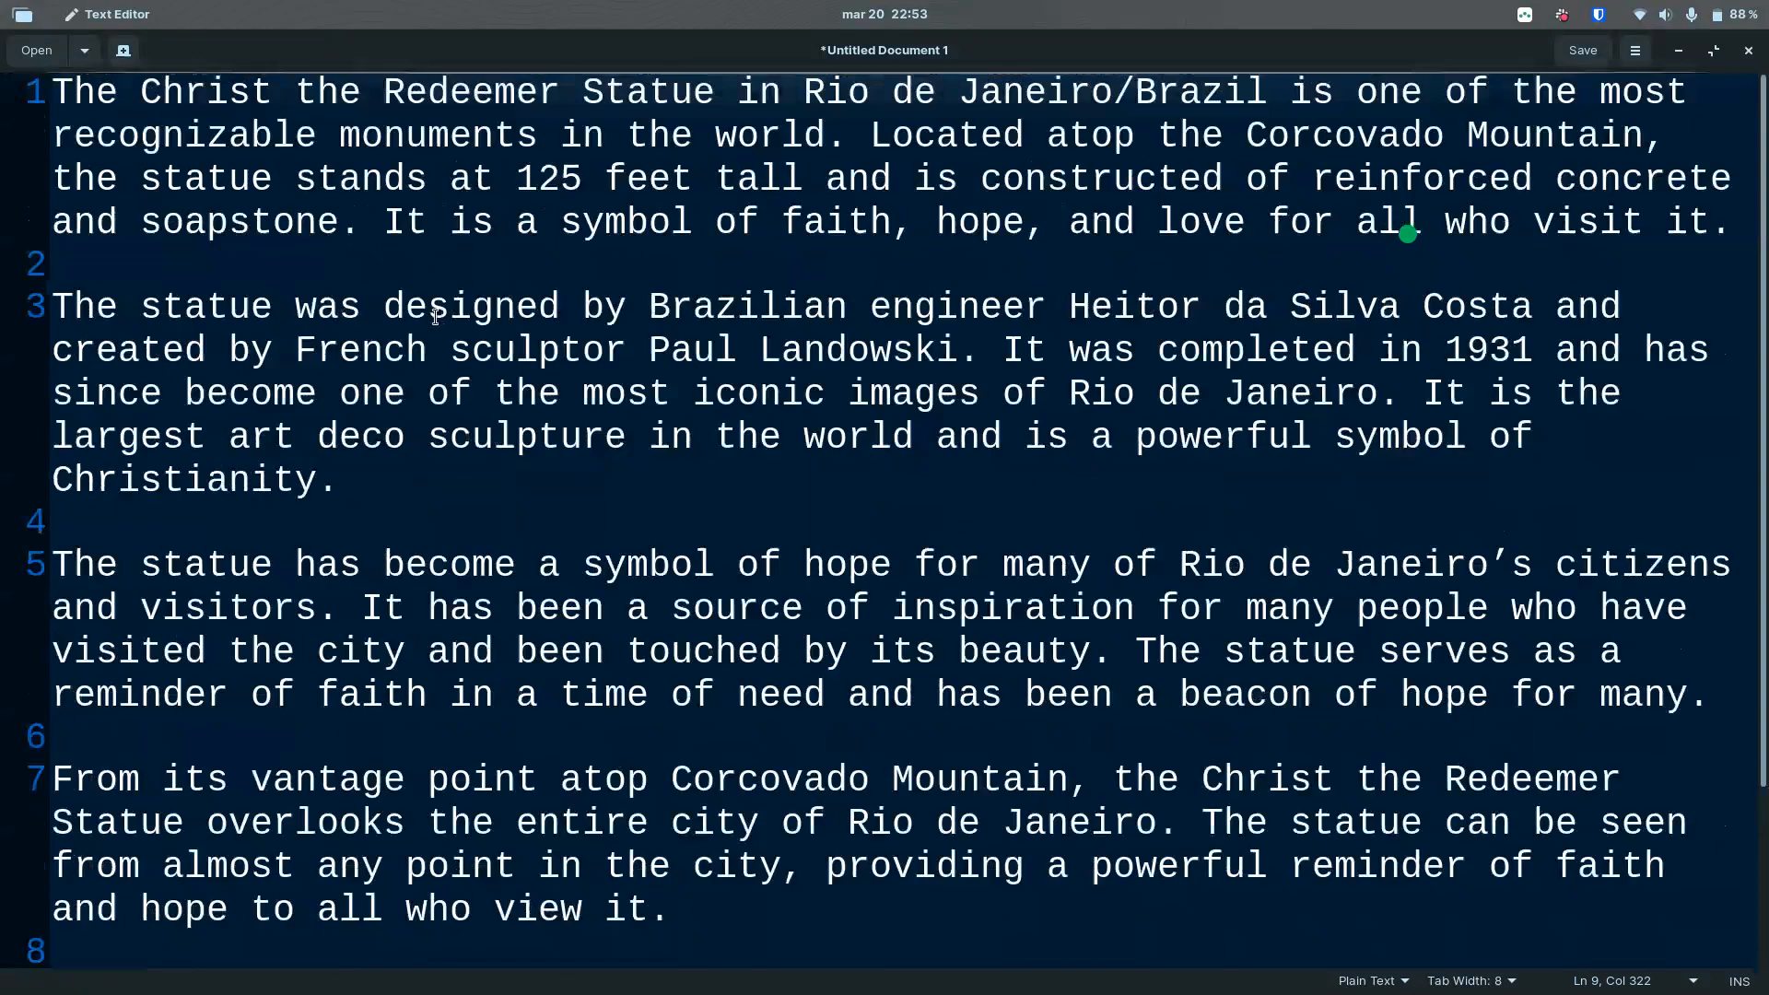
scroll(870, 193, down, 3)
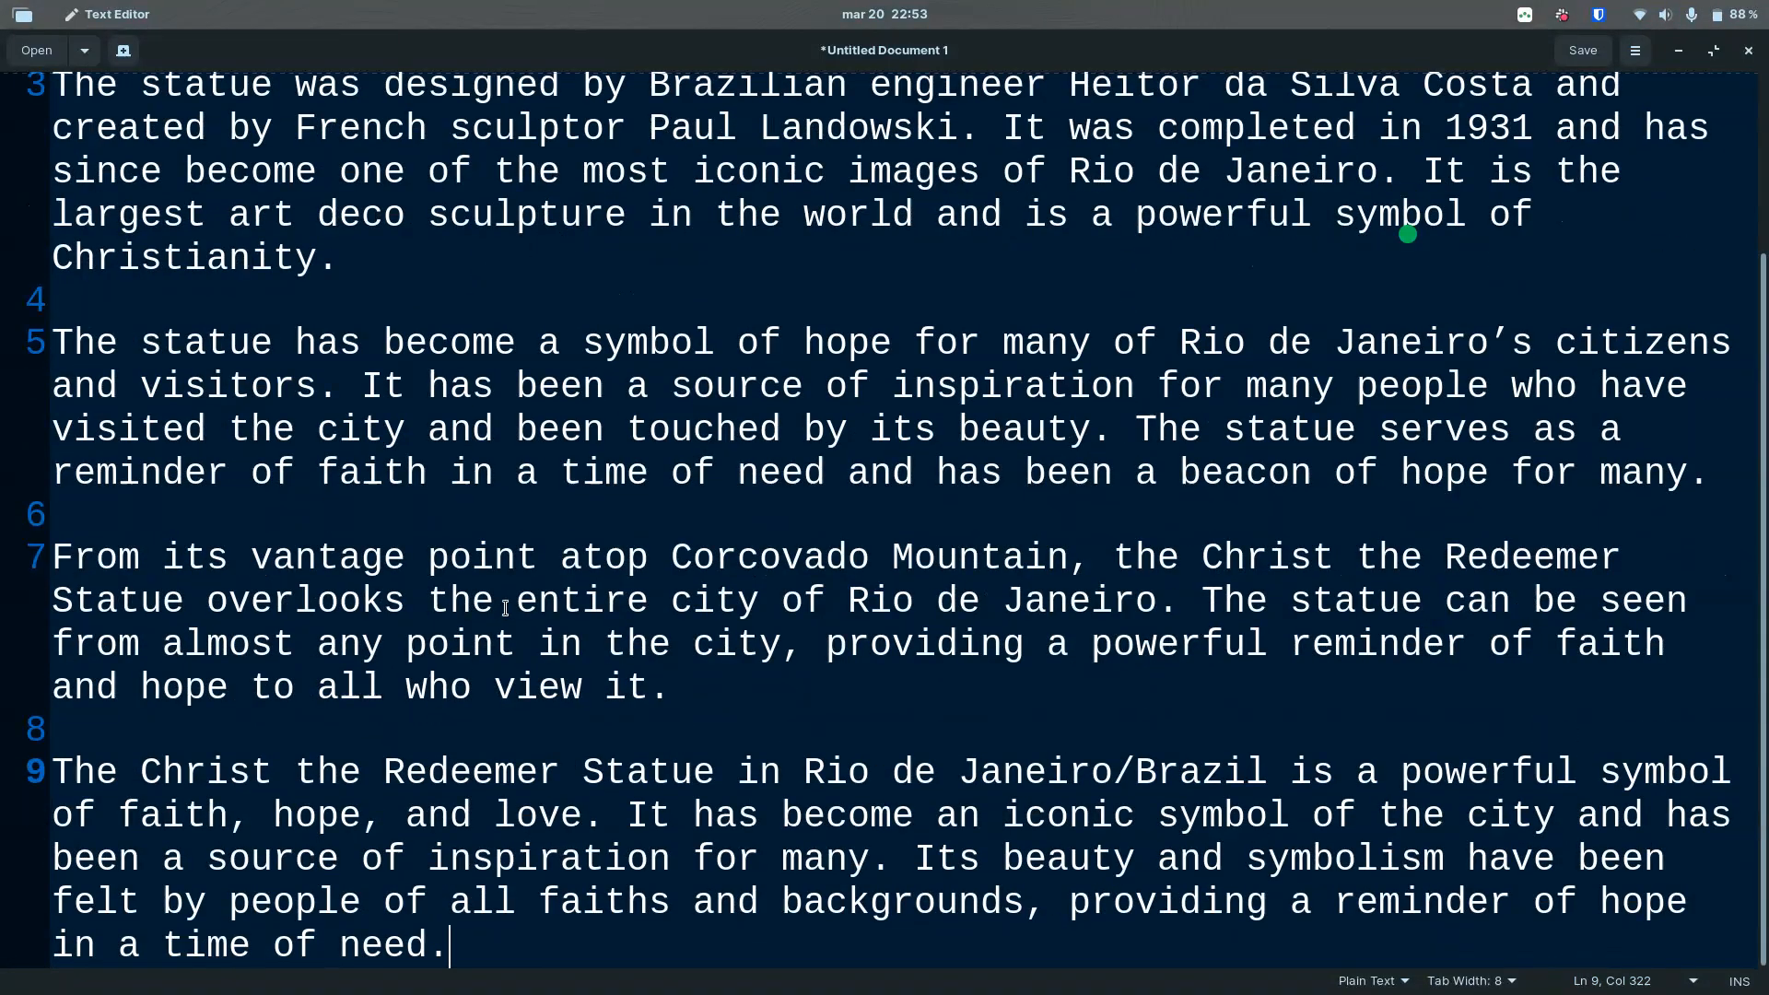
Step: Back in the Book6 sheet, re-enable Triplo AI and copy E3's one-paragraph prompt formula over the essay prompt in E2
key(alt+Tab)
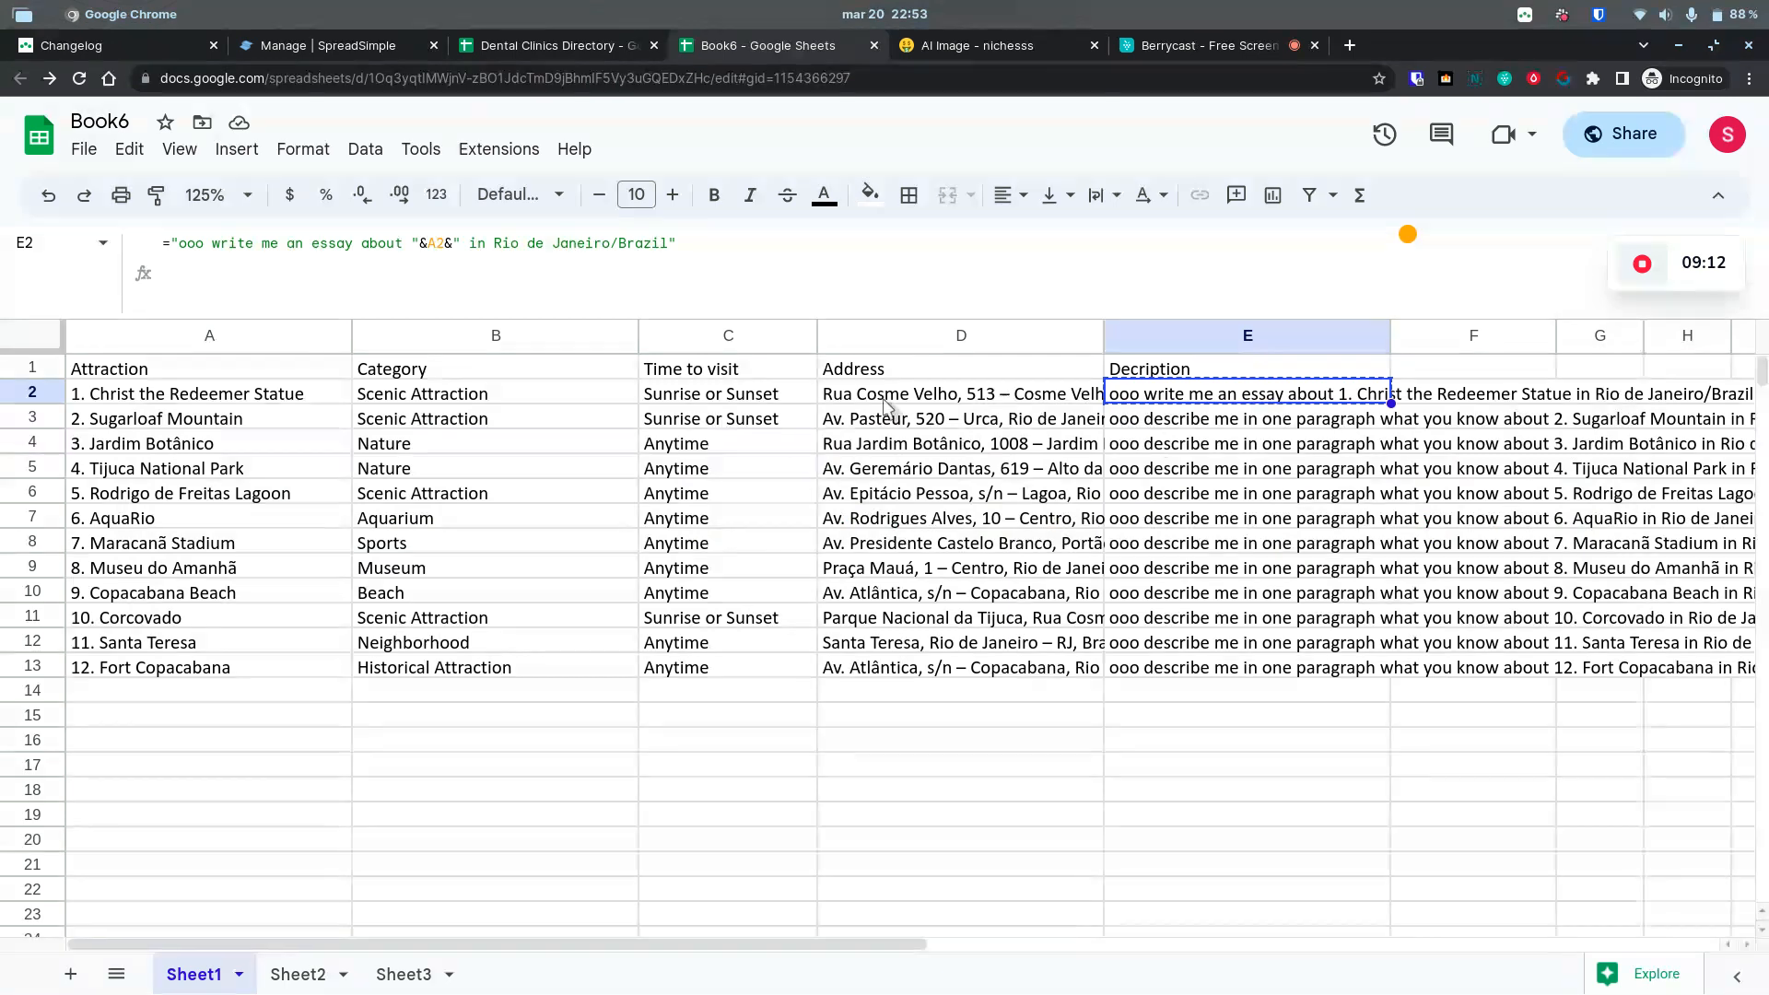
click(1162, 424)
key(Escape)
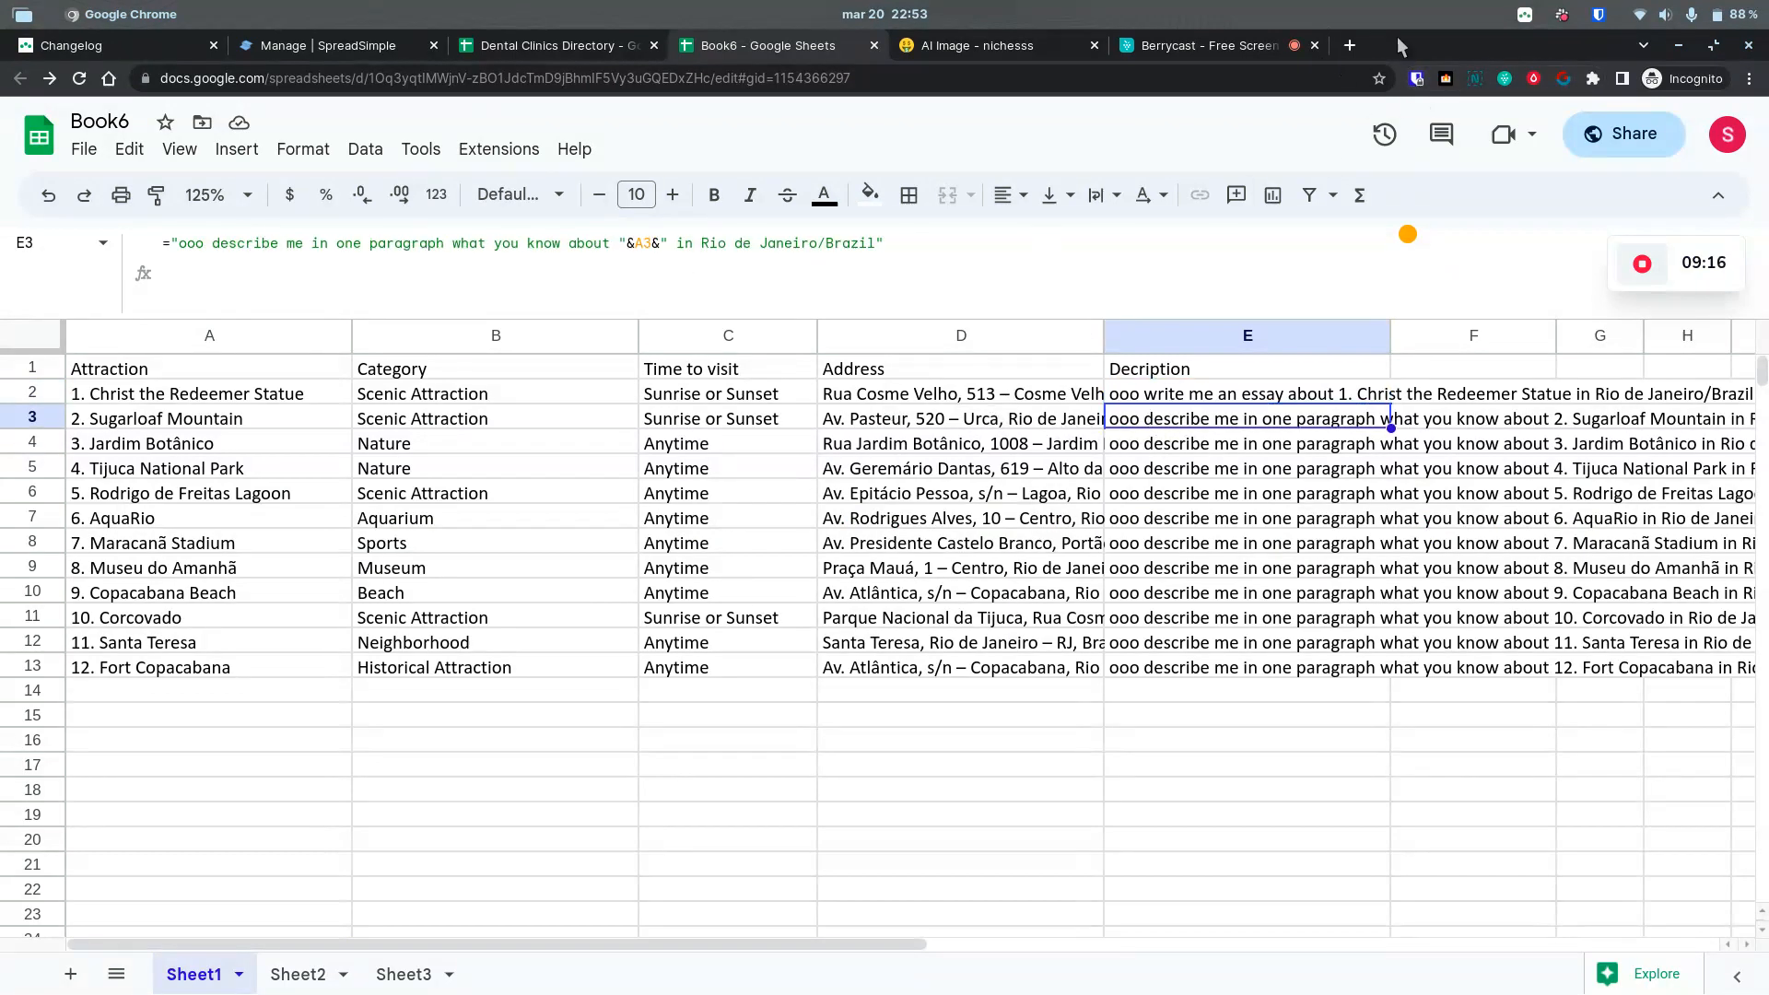
click(1524, 15)
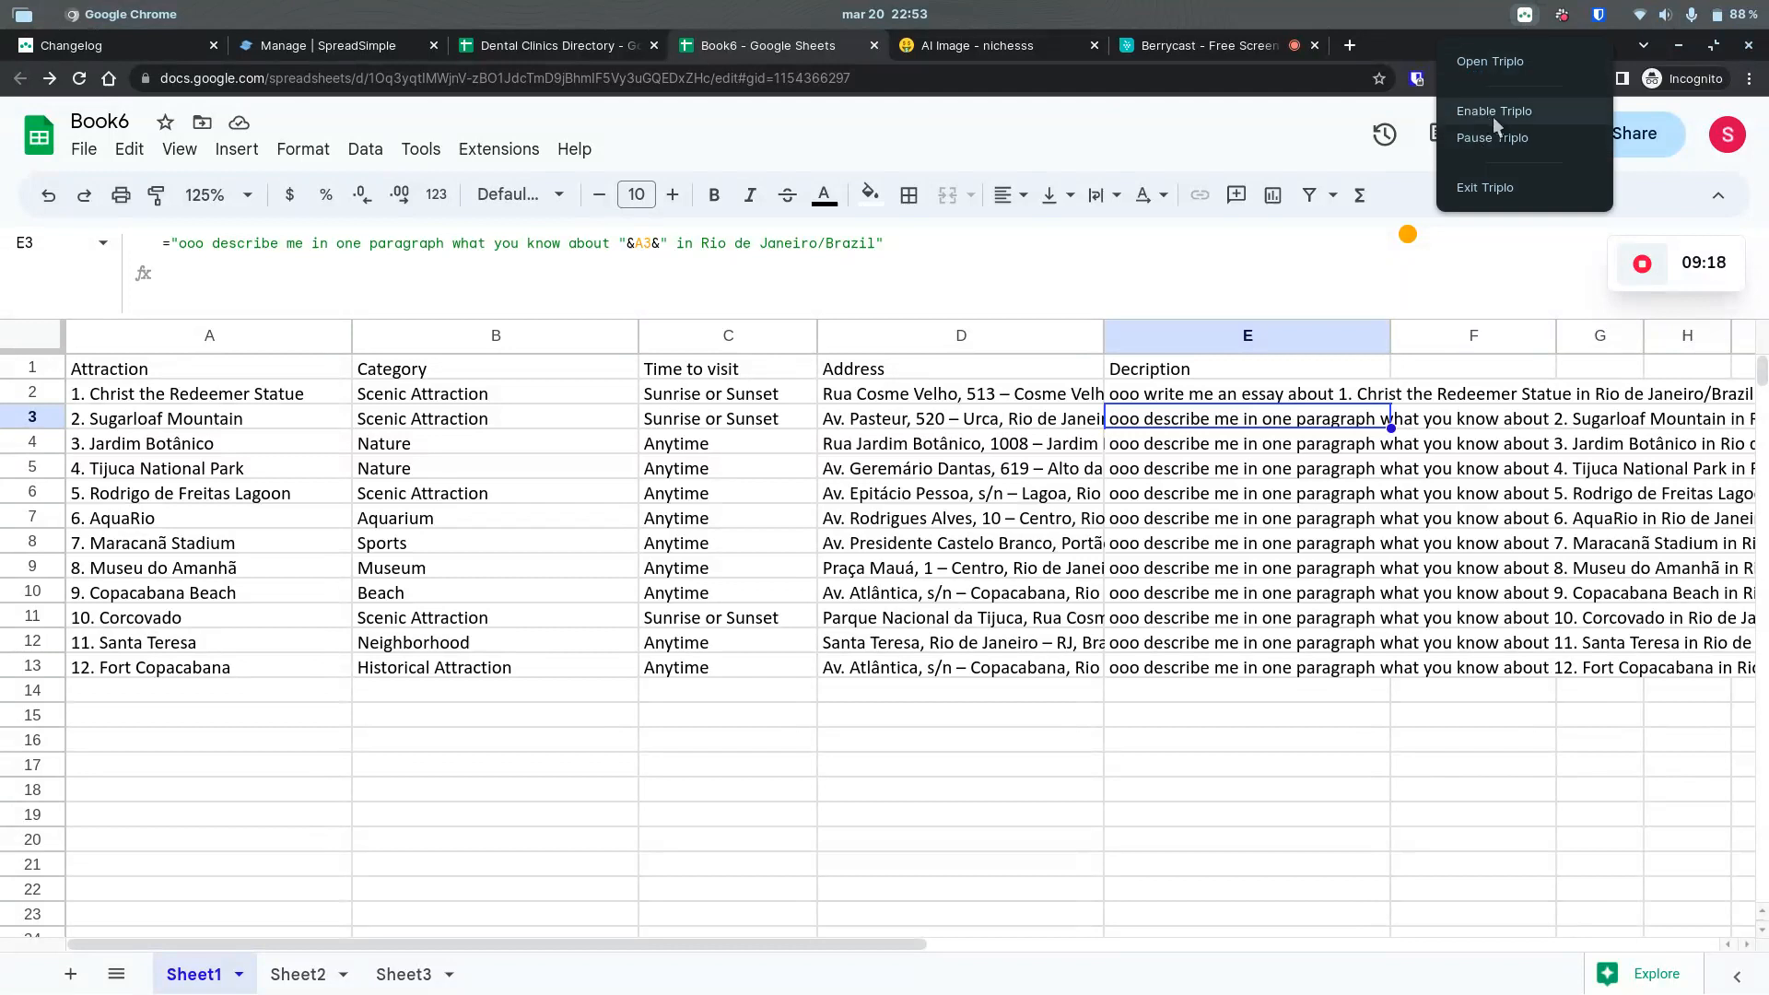
click(1488, 110)
key(ctrl+c)
click(1178, 398)
key(ctrl+v)
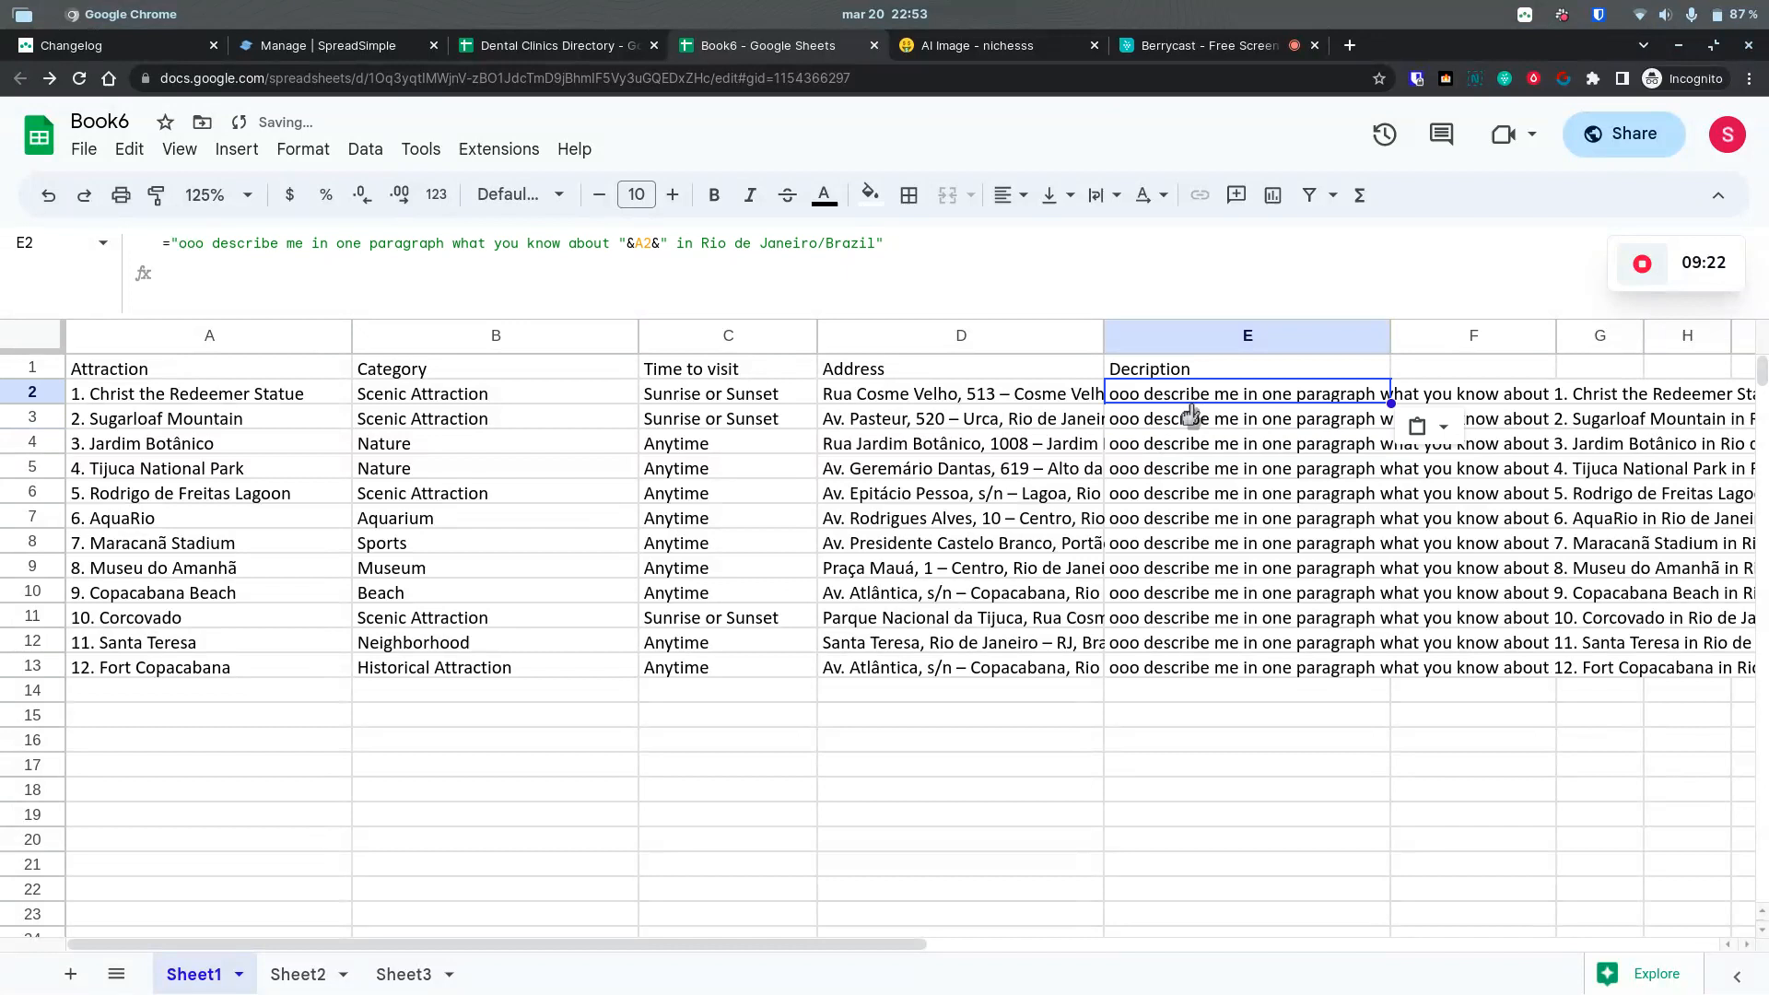
Step: Enable Triplo AI again and replace the prompt in E2 with its generated one-paragraph description
click(1524, 16)
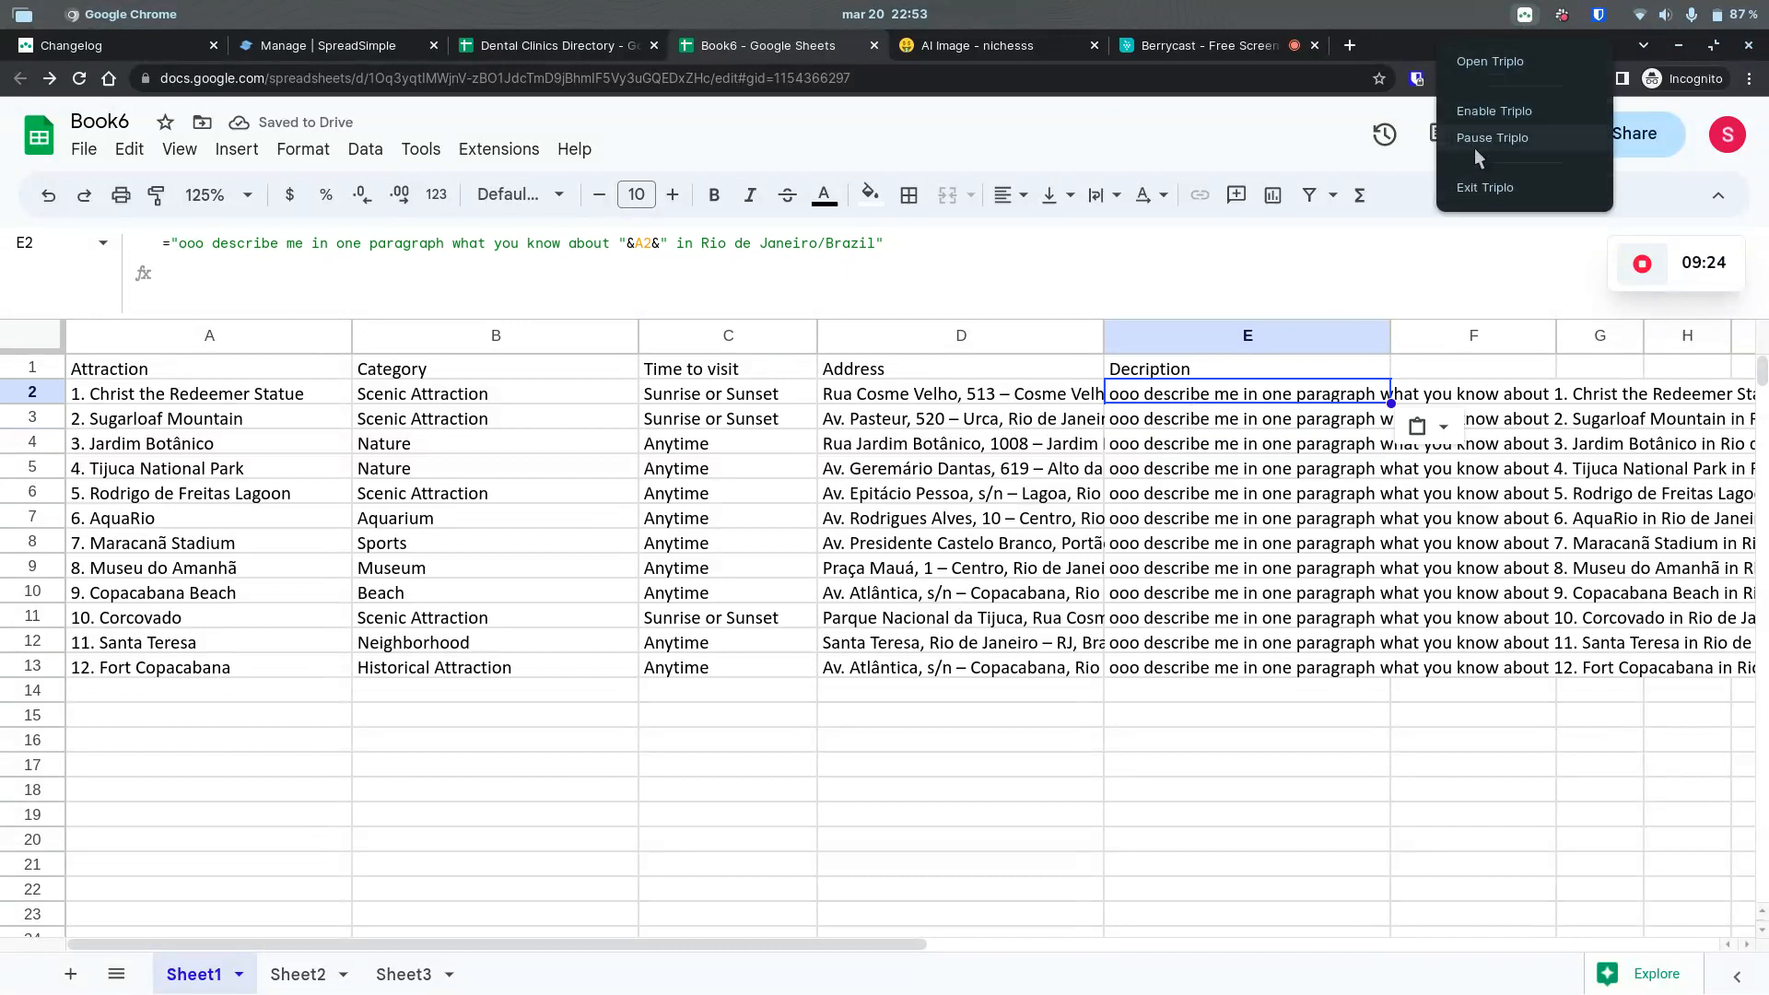
click(1485, 112)
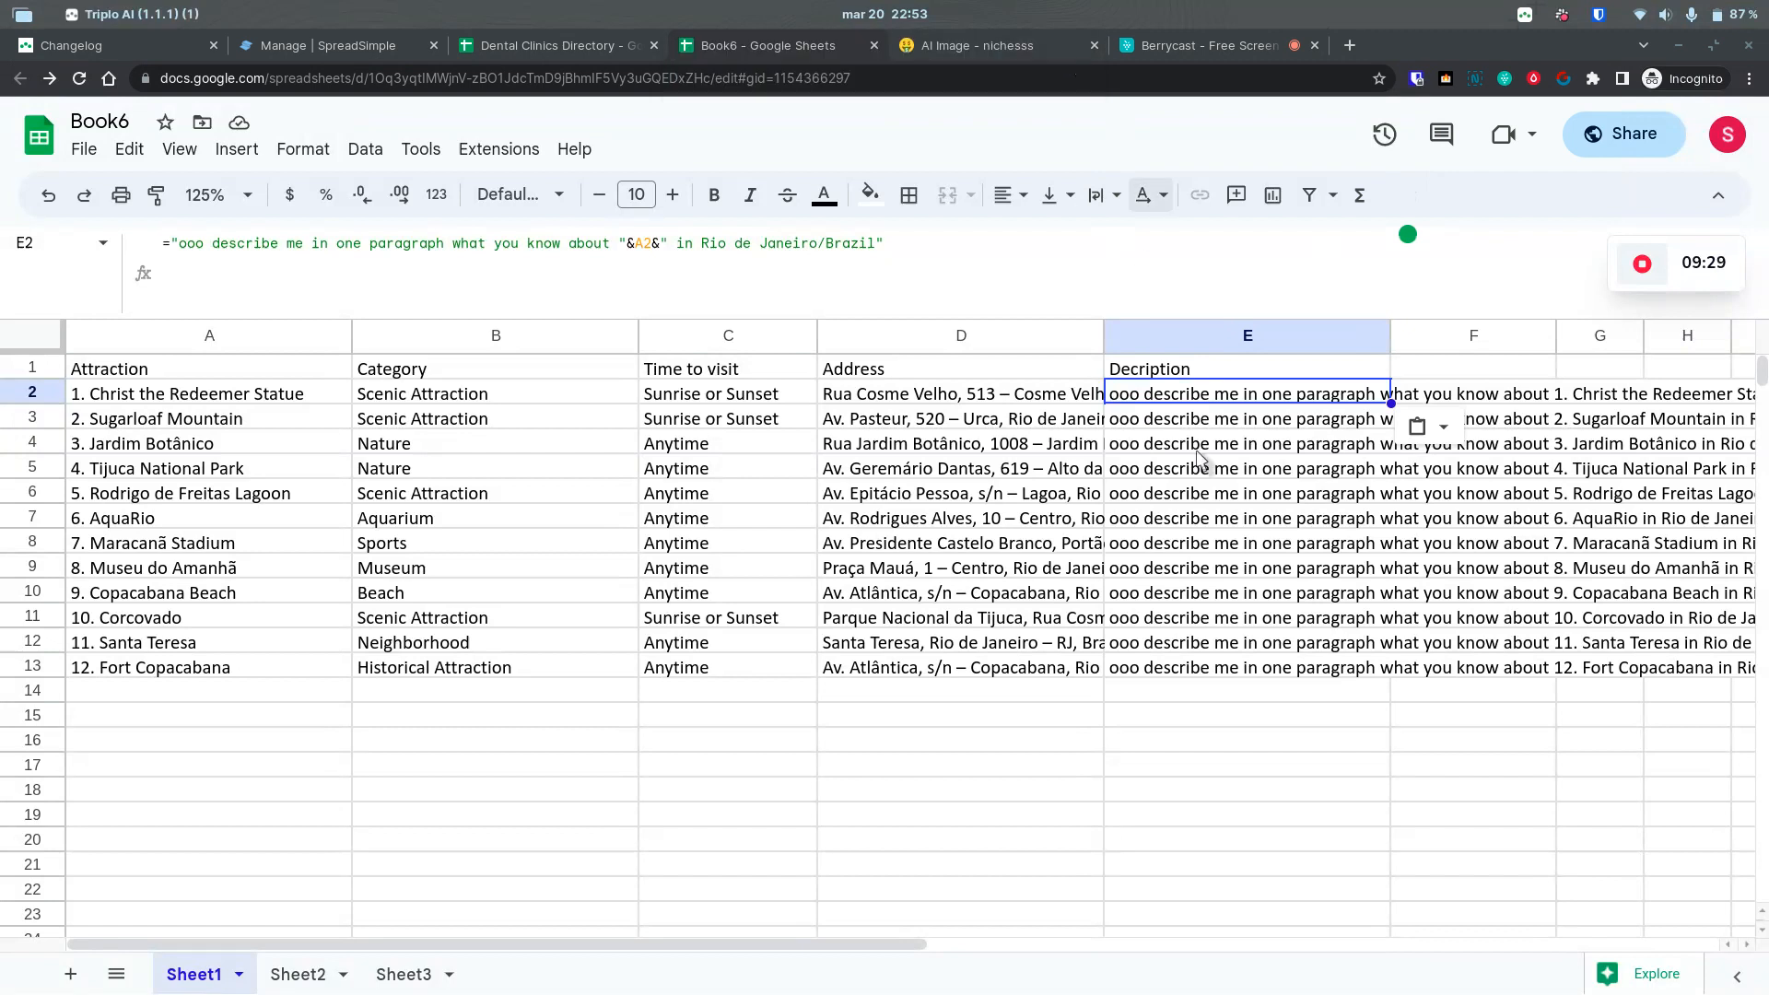
click(1208, 400)
key(ctrl+c)
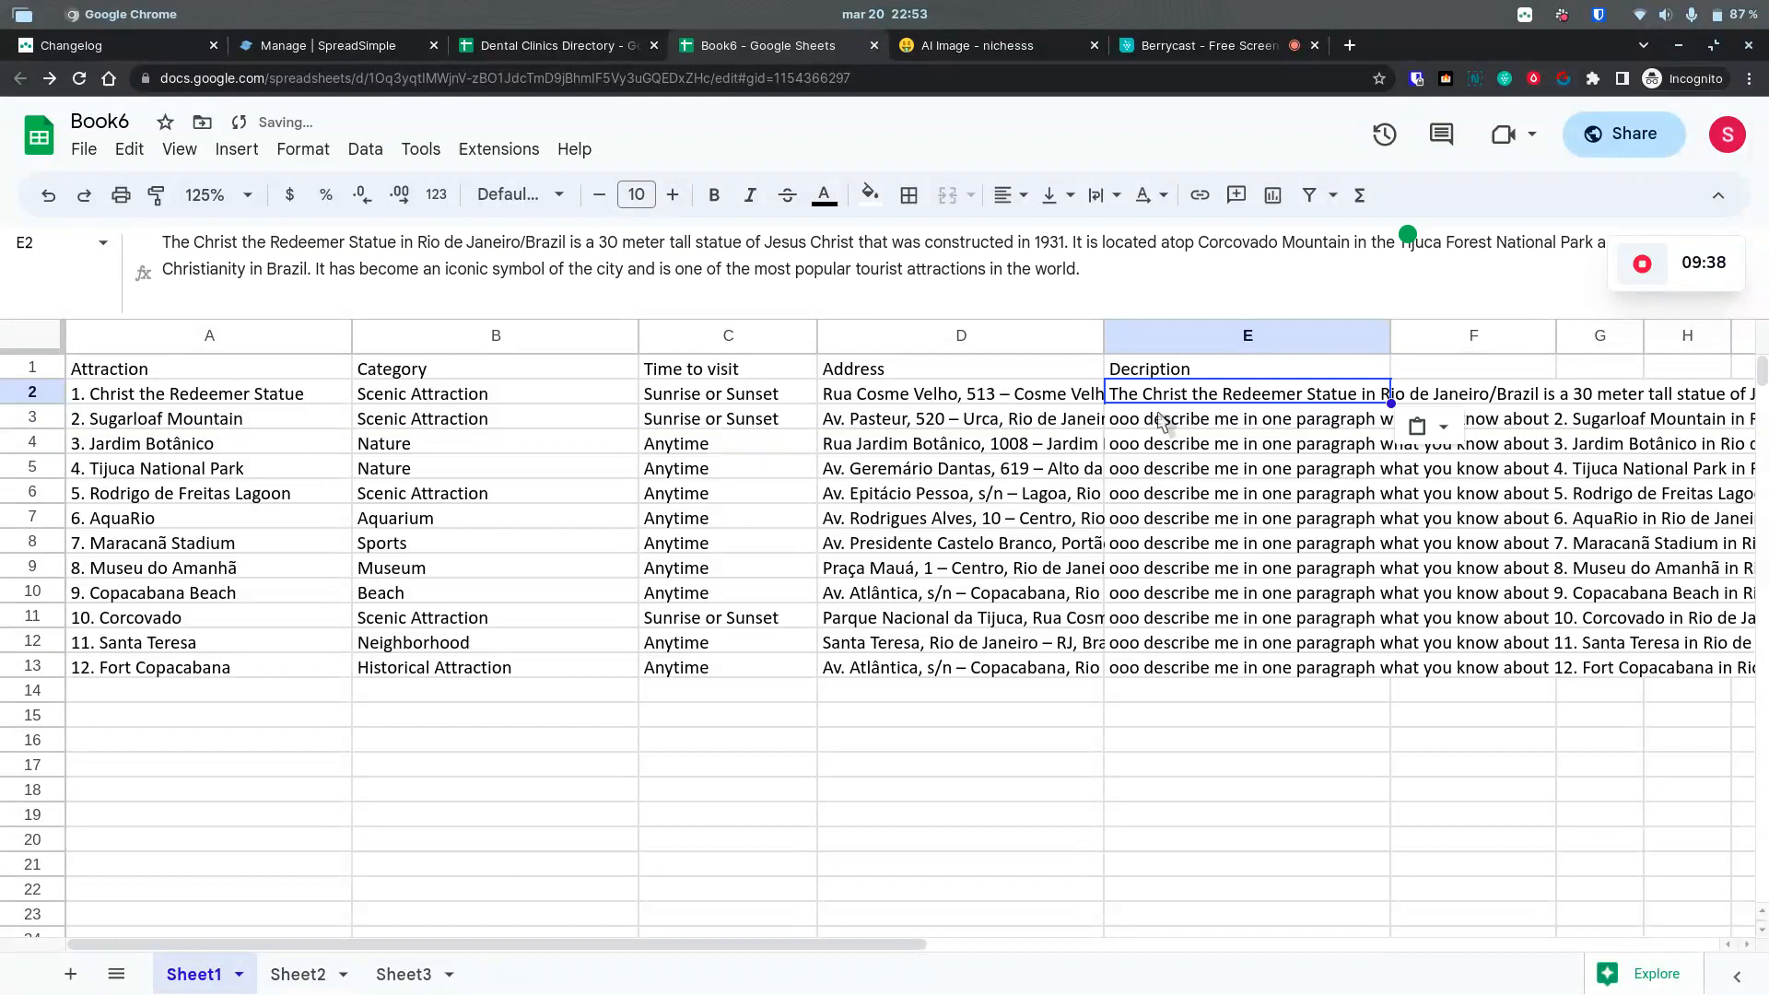
Step: Replace the prompts in E3 to E6 with their Triplo AI-generated descriptions, shrinking the formula bar back to one line along the way
click(1162, 422)
key(ctrl+c)
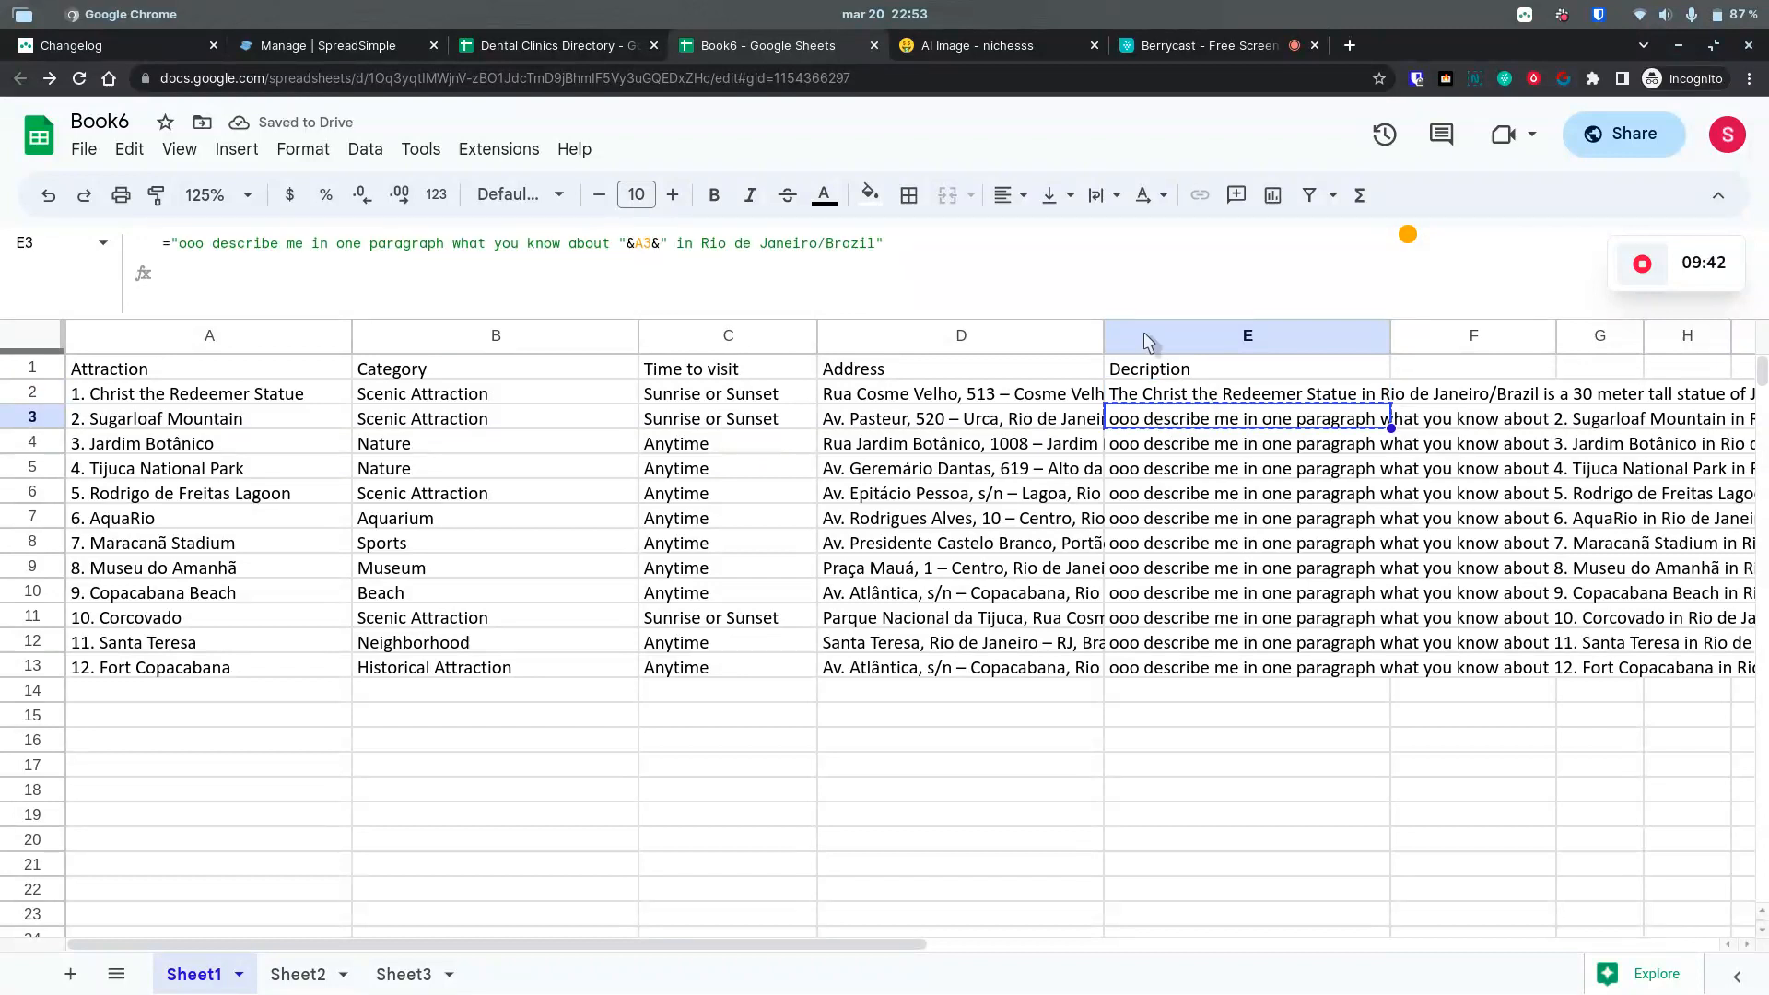
drag(1068, 317, 1060, 281)
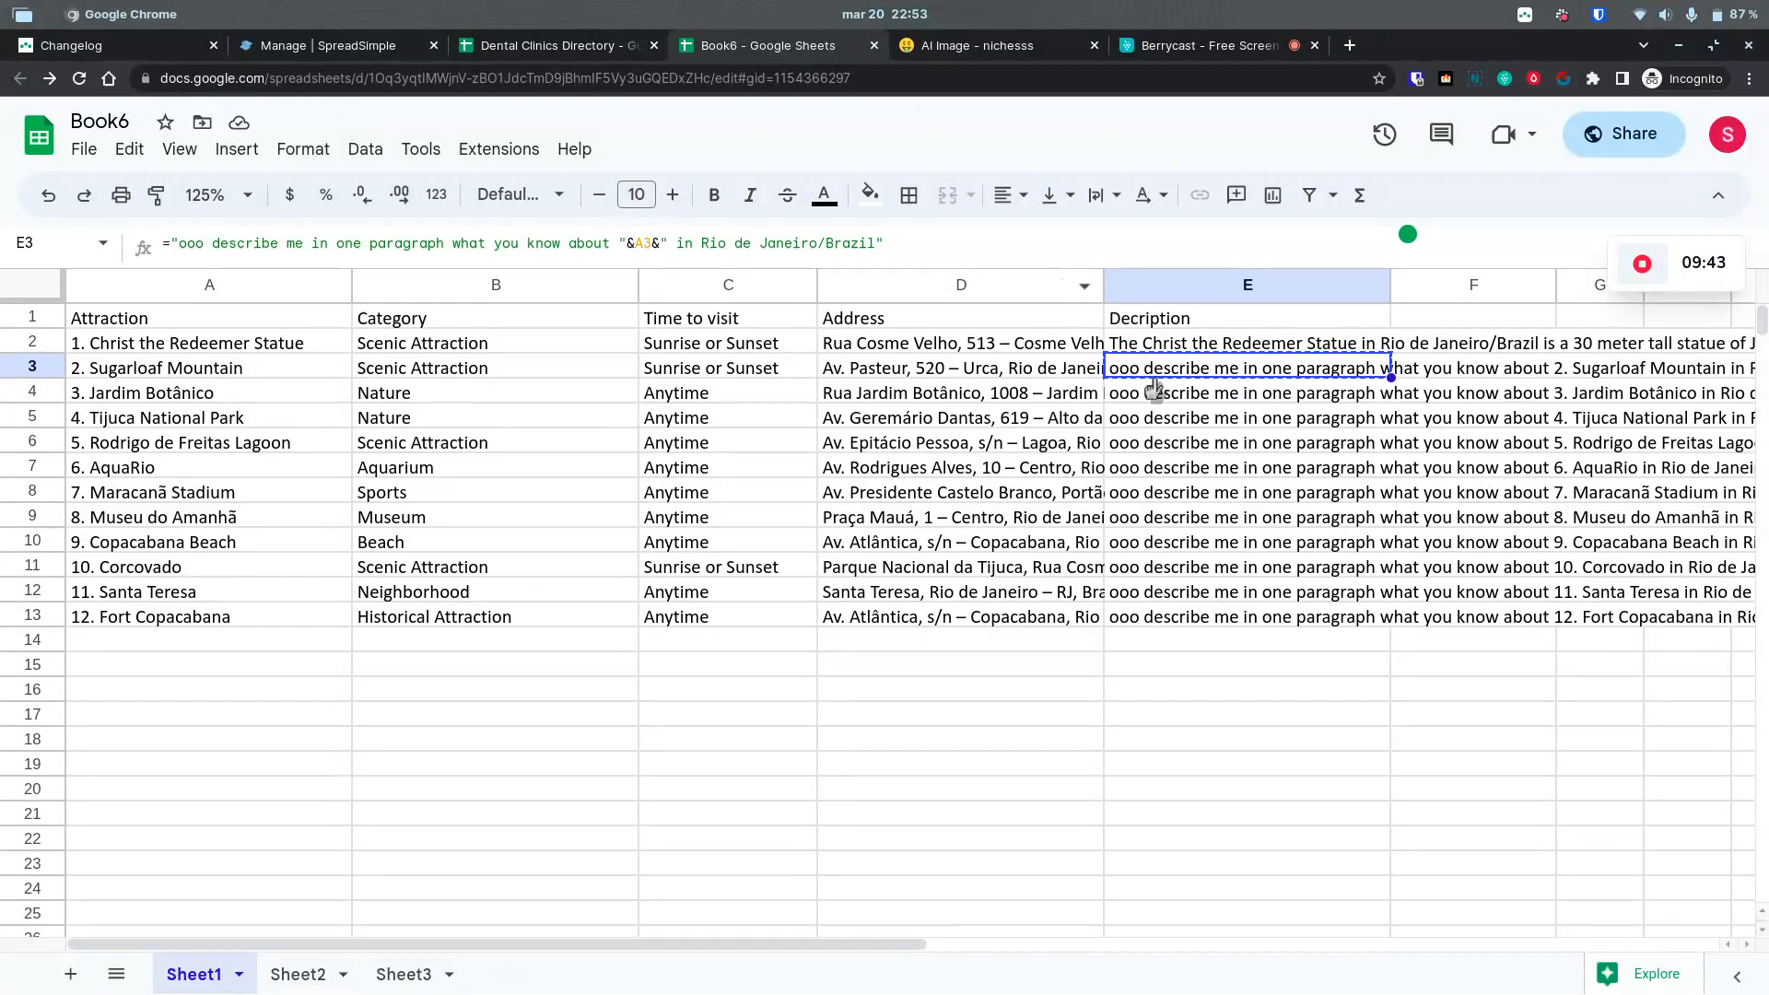
click(1166, 396)
key(ctrl+c)
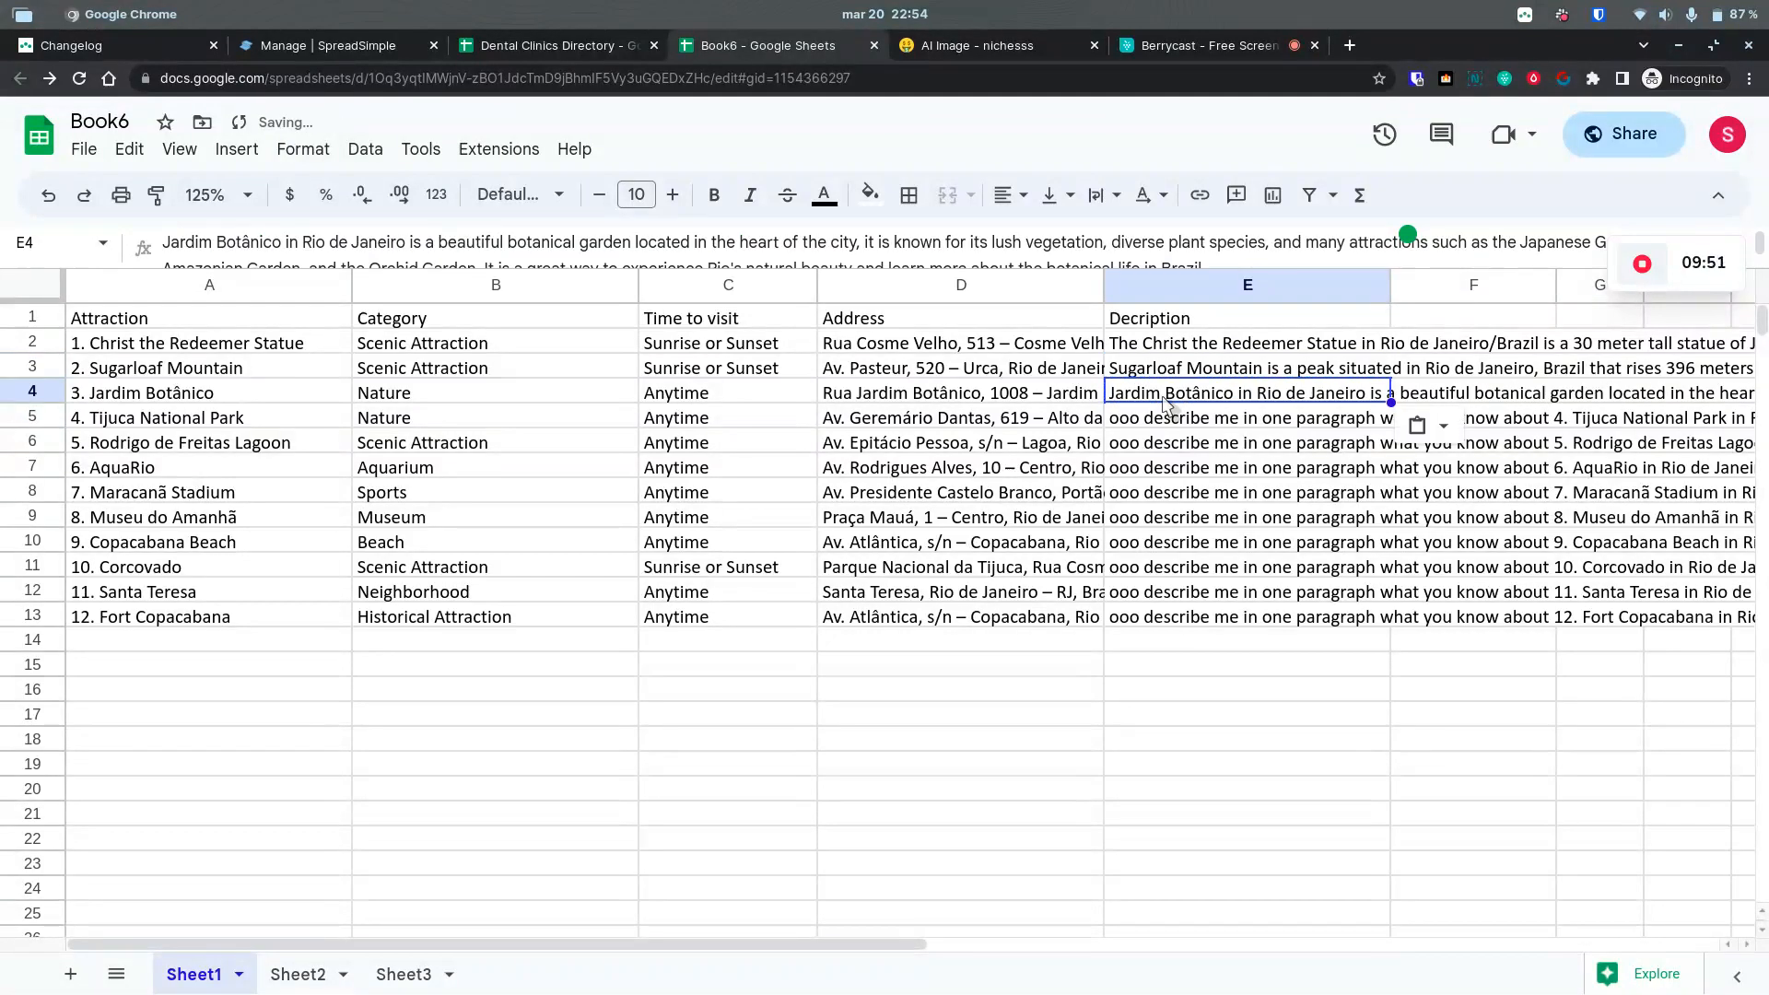
key(Down)
key(ctrl+c)
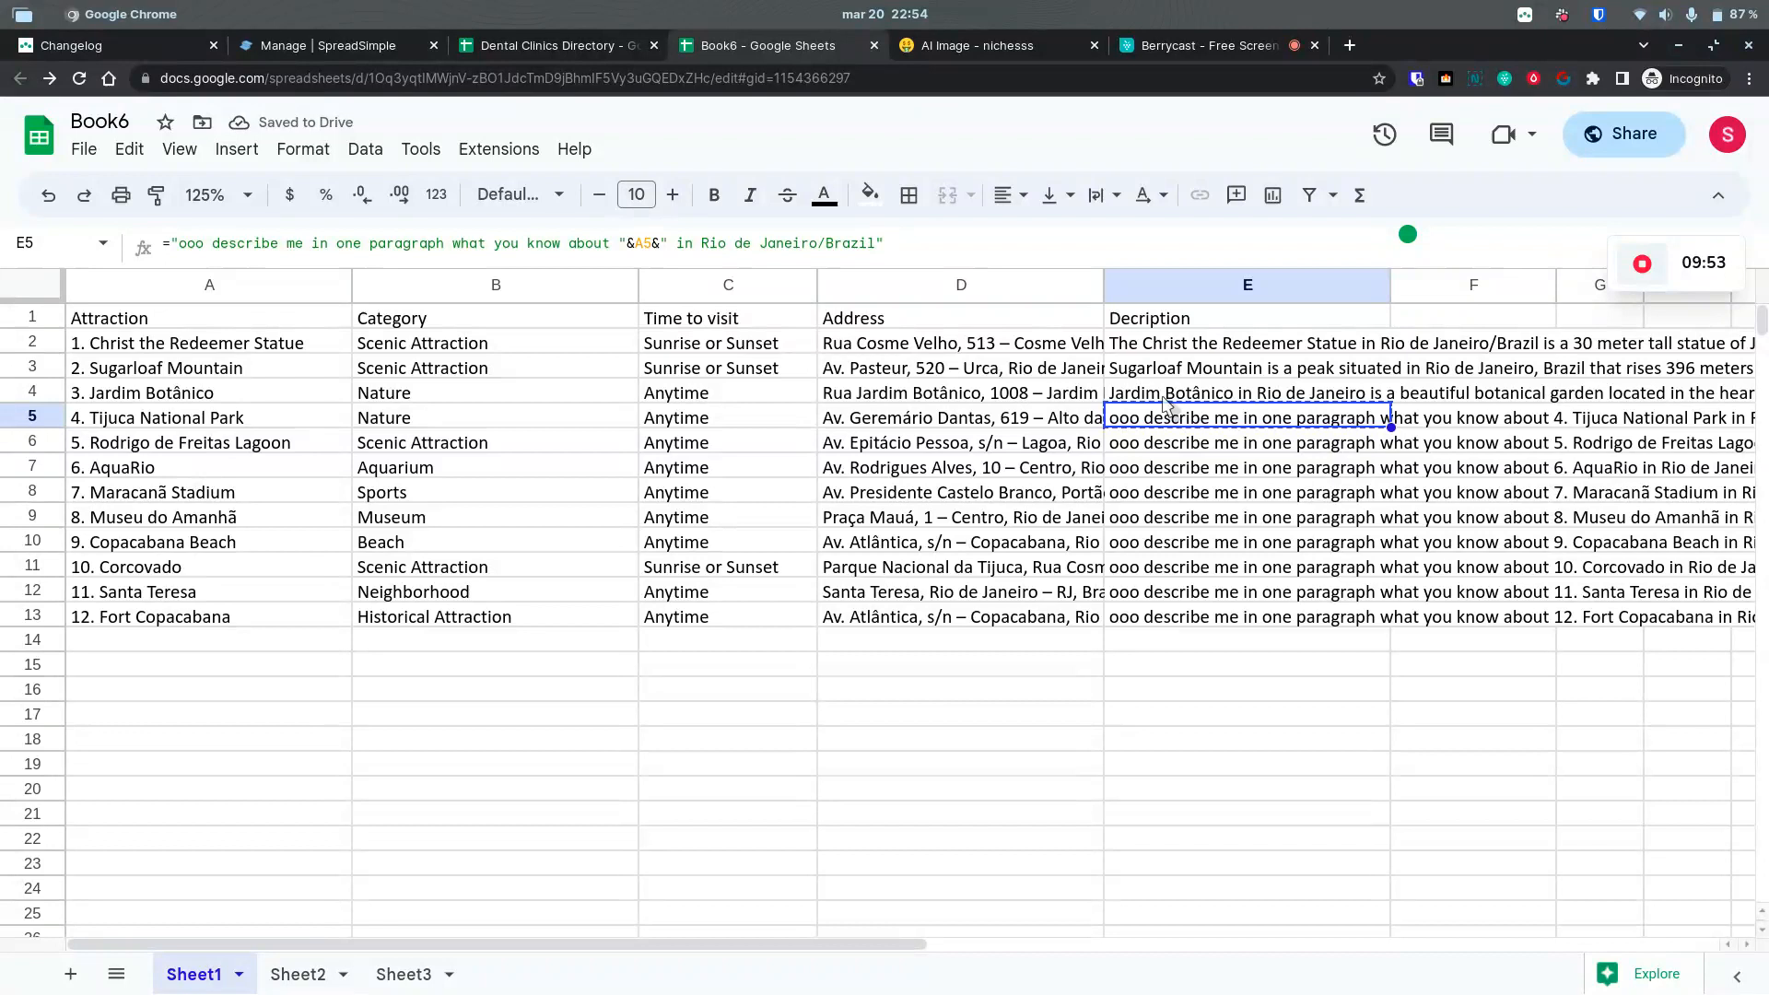
key(Down)
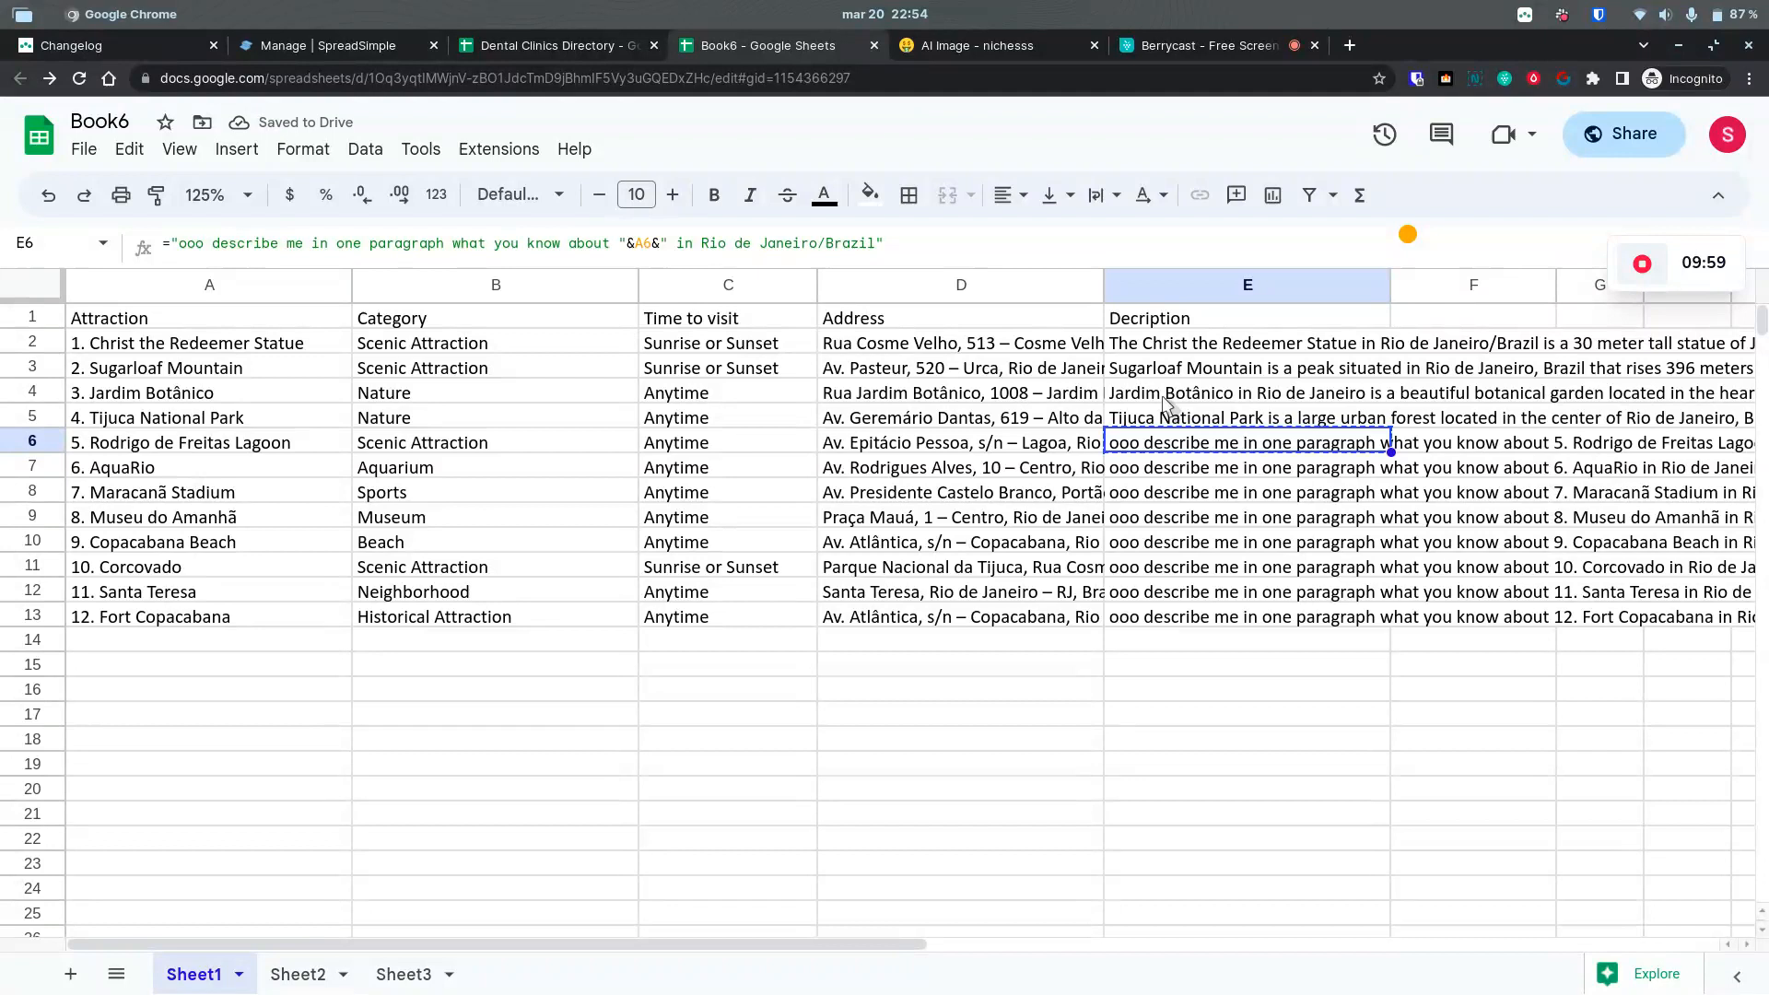
key(Down)
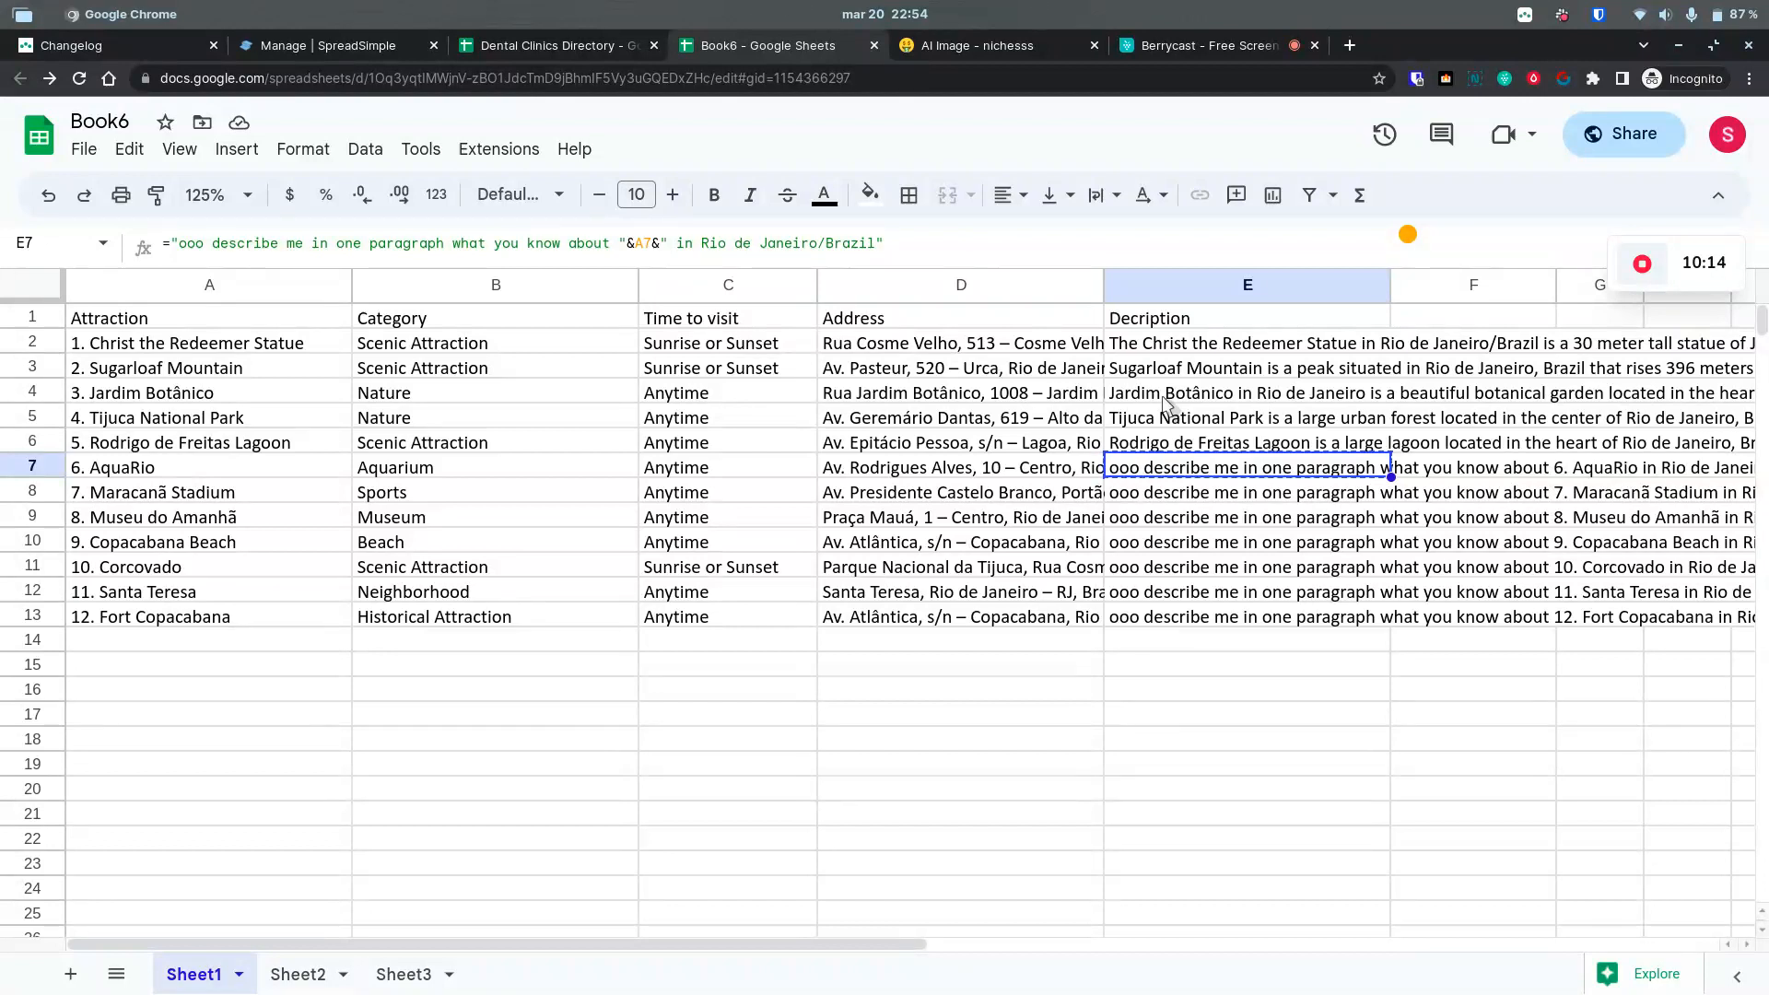
Step: Replace the remaining prompts in E7 to E13 one by one with their Triplo AI-generated descriptions, and return to the column header
key(ctrl+v)
key(Down)
key(ctrl+c)
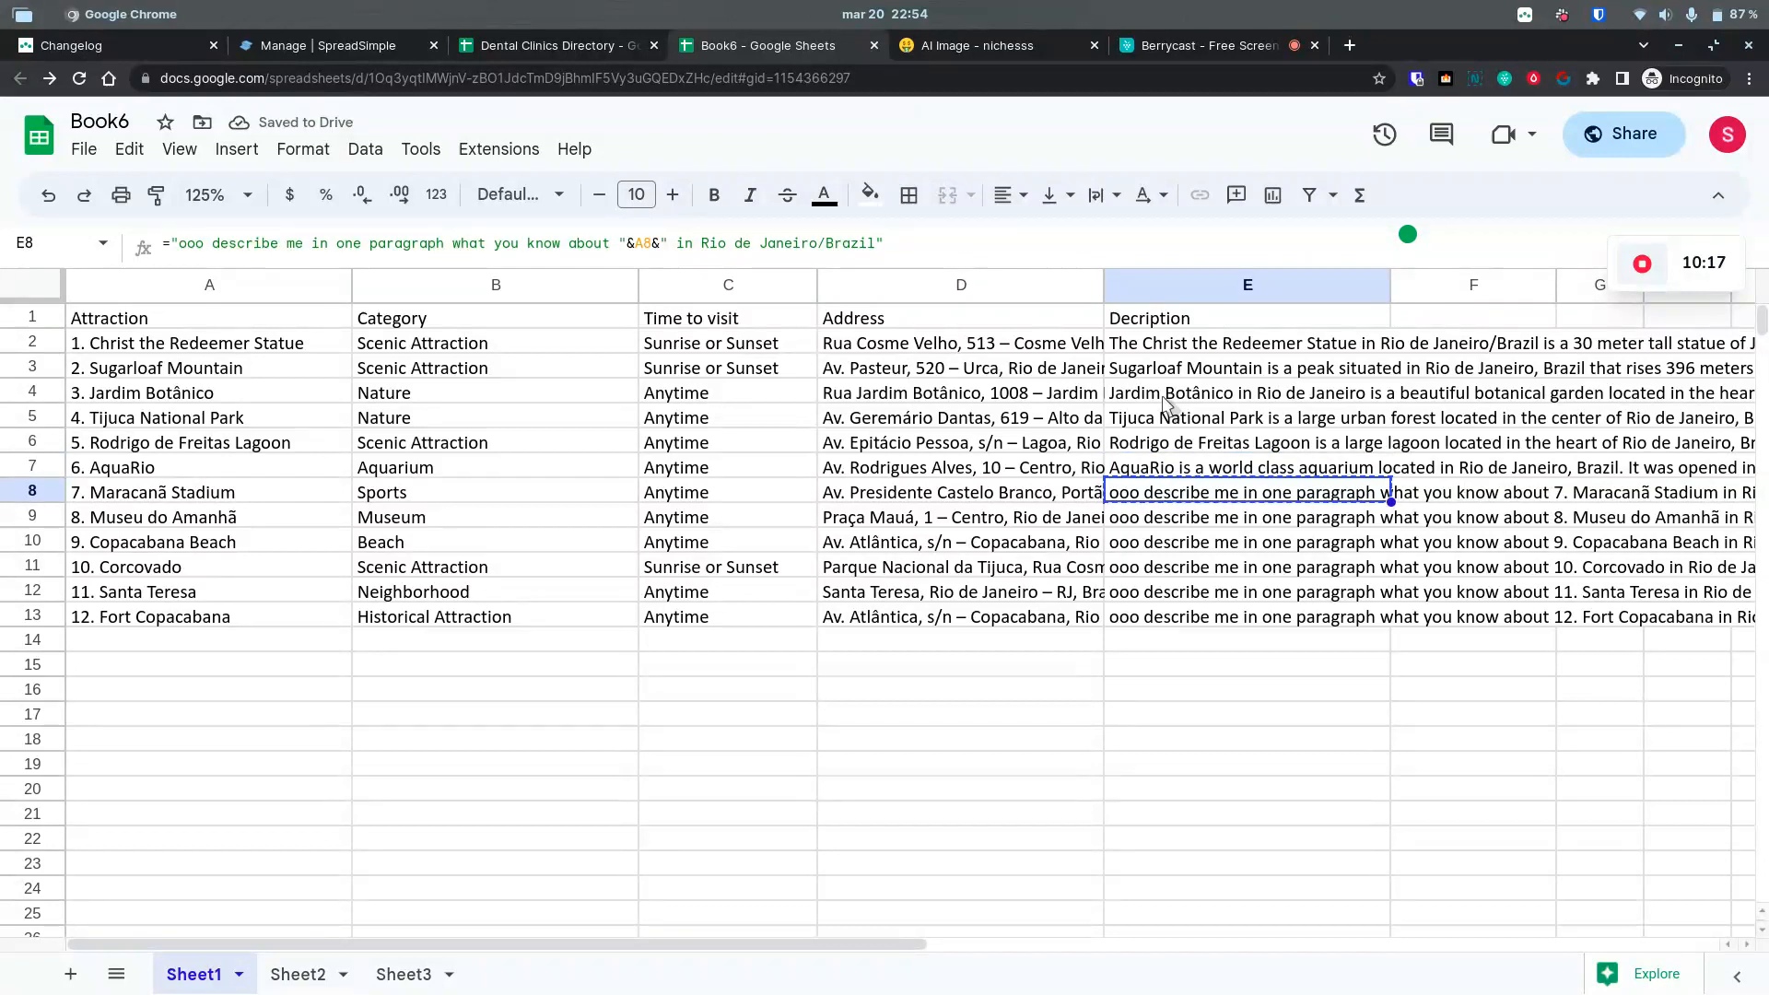
key(ctrl+v)
key(Down)
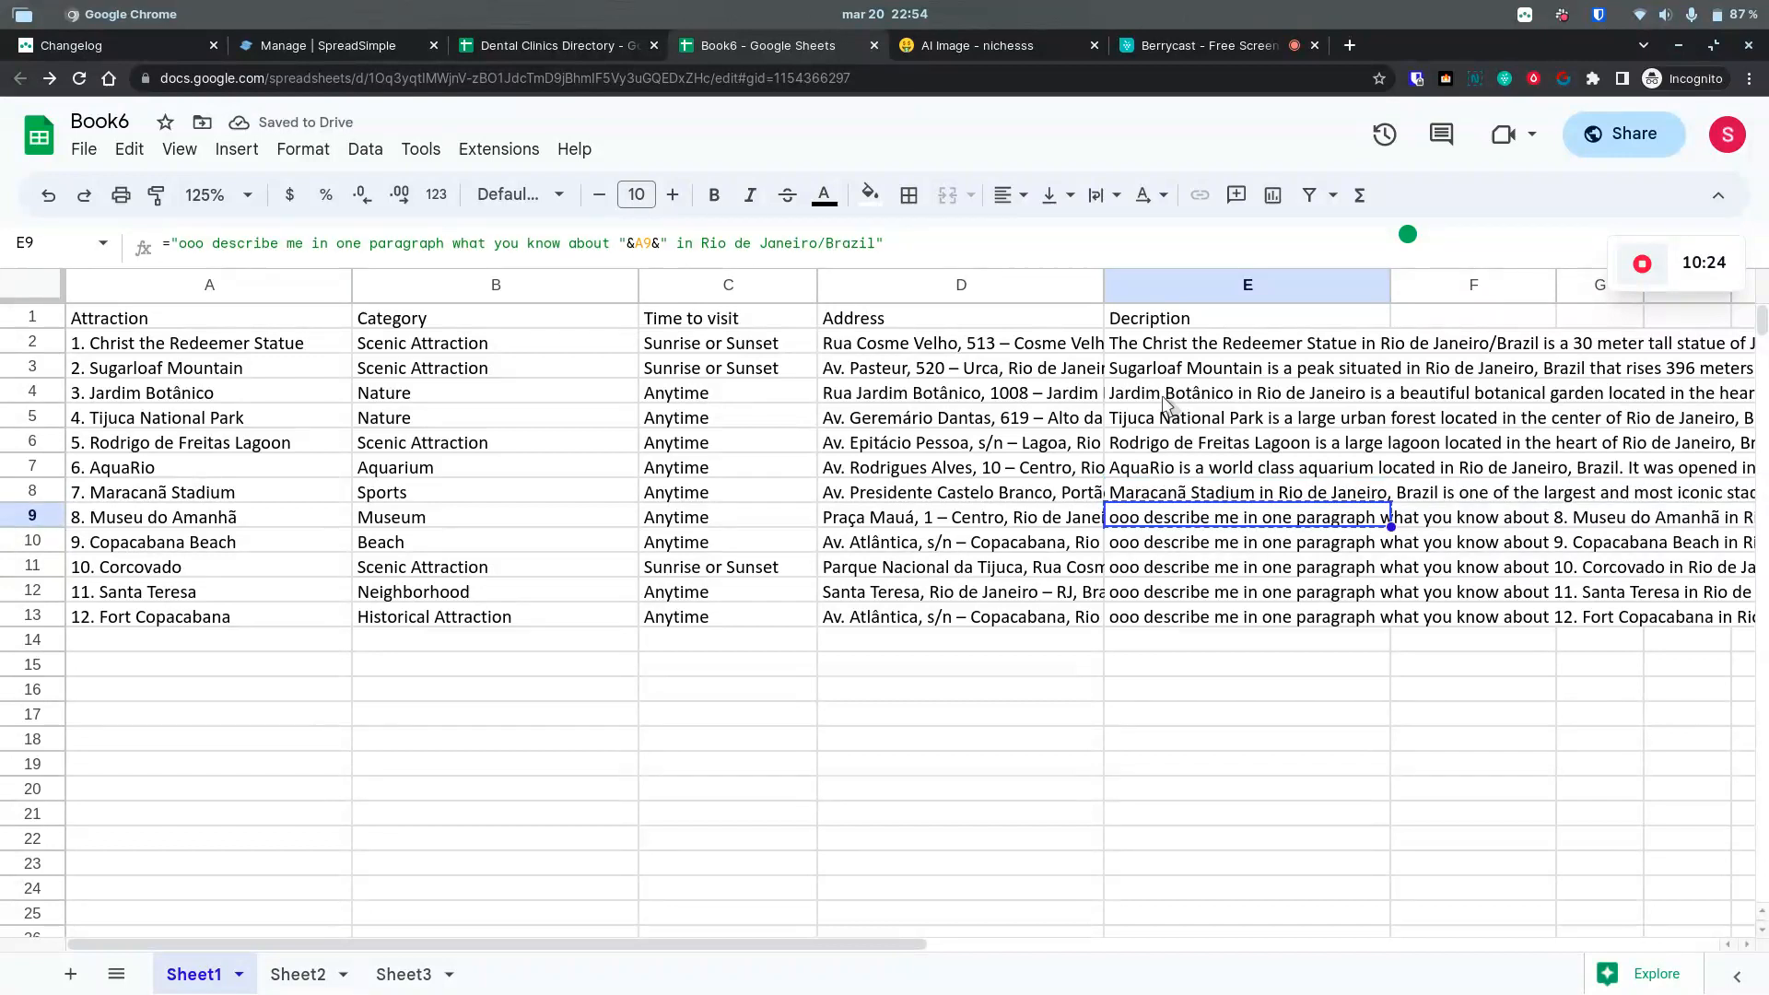
key(ctrl+v)
key(Down)
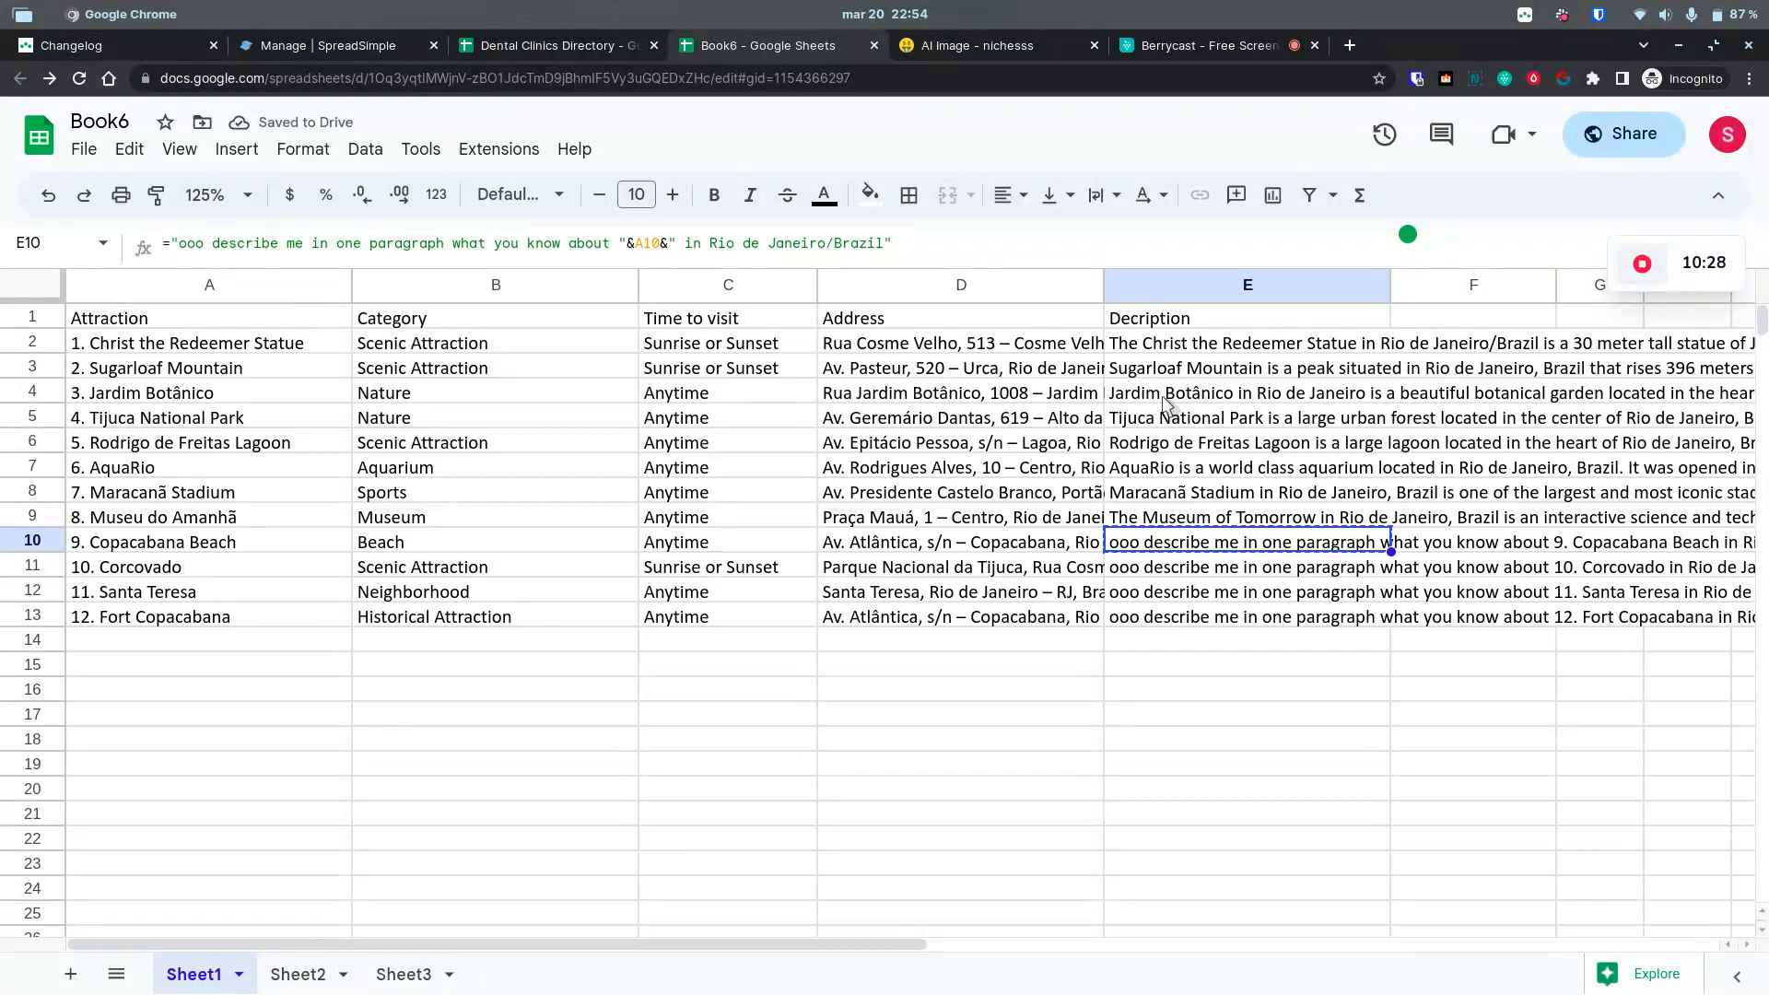
key(ctrl+v)
key(Down)
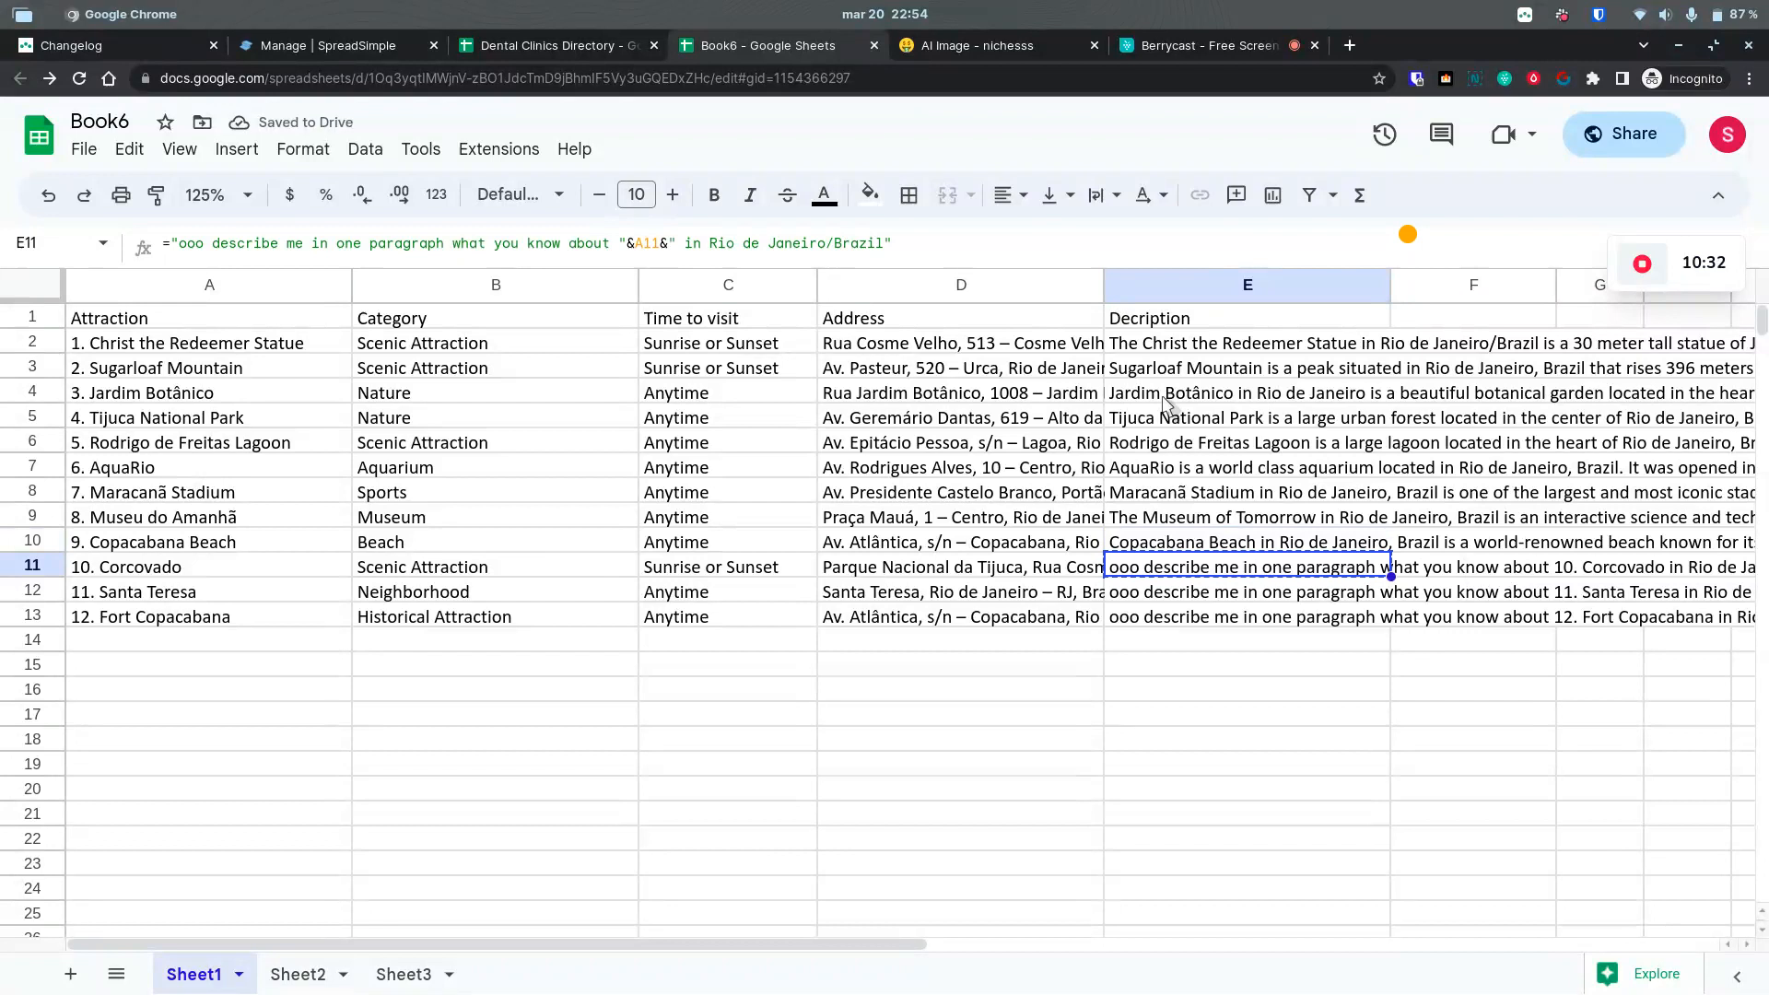
key(ctrl+v)
key(Down)
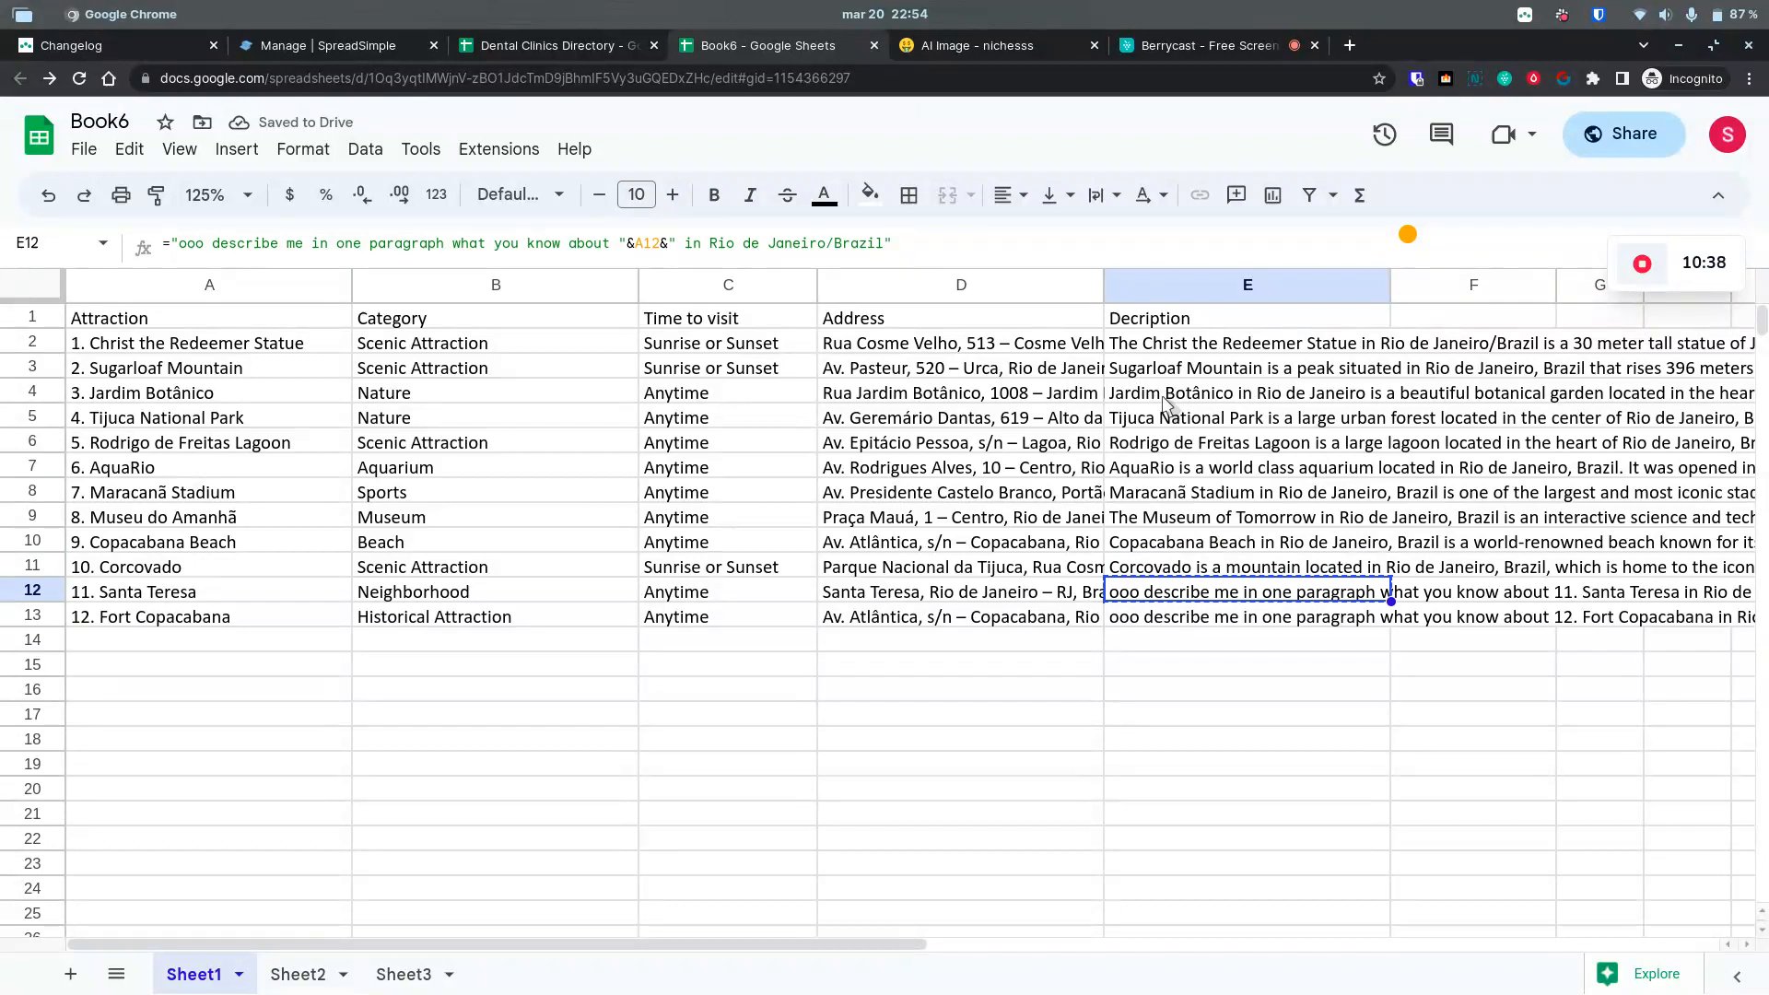
key(ctrl+v)
key(Down)
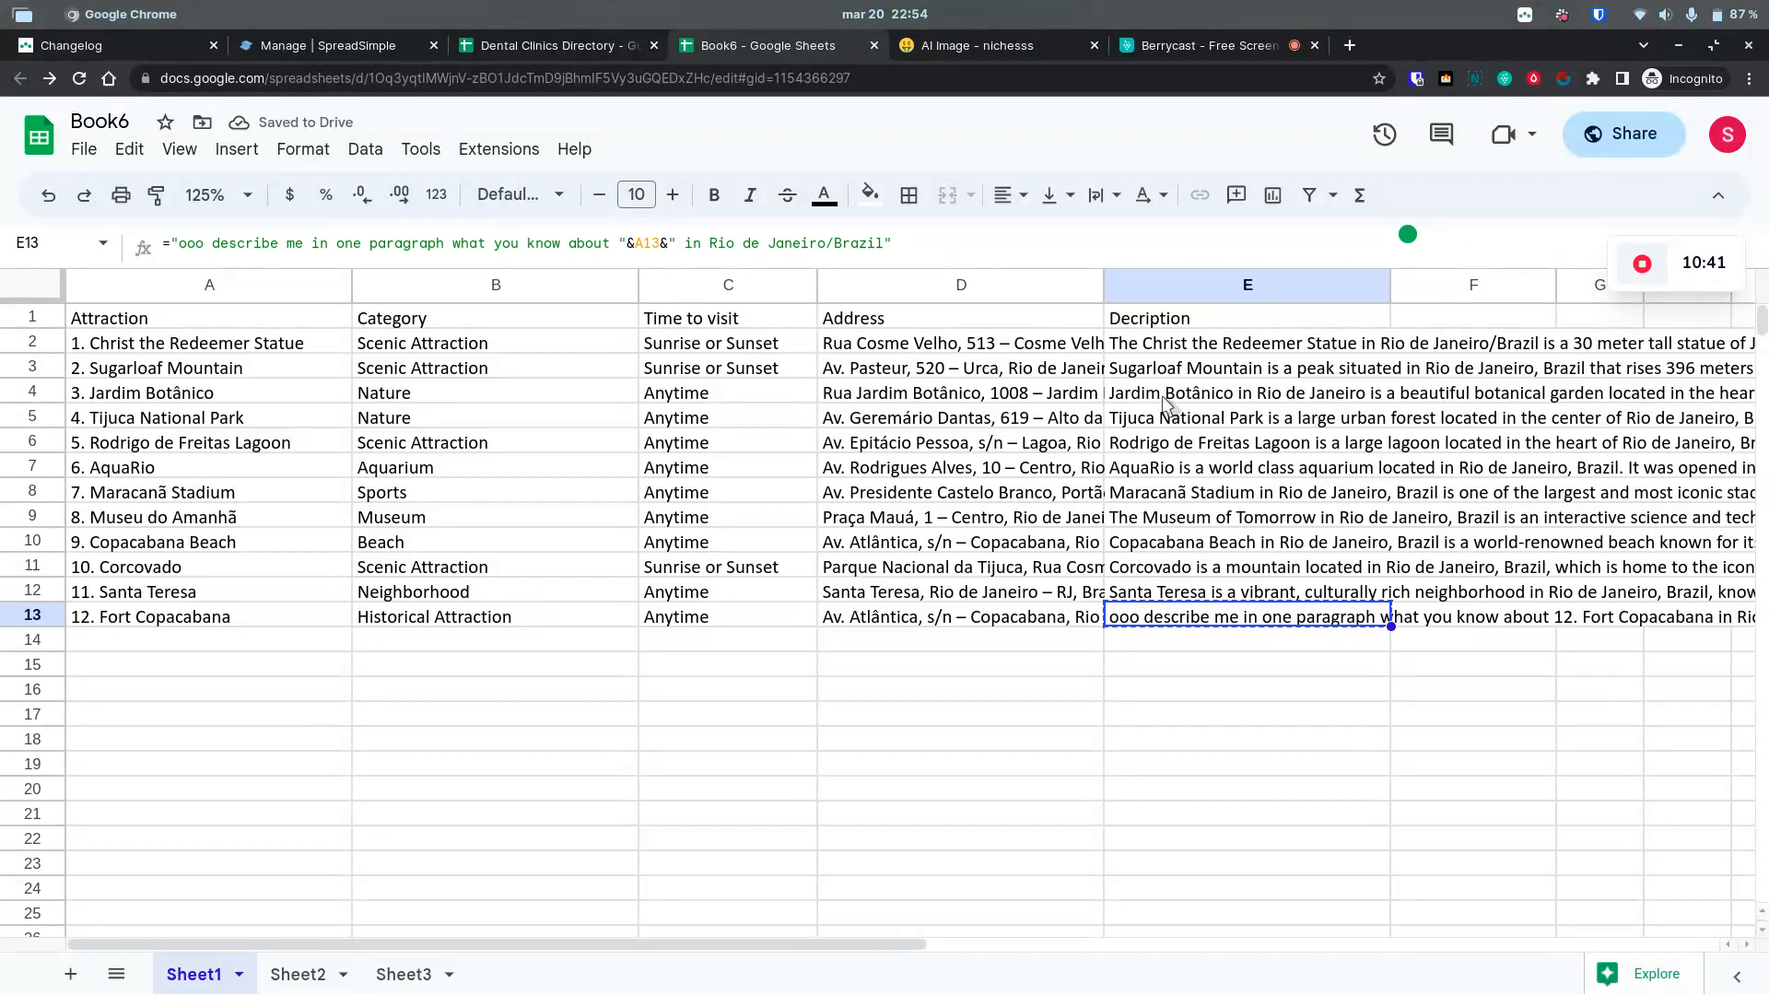
key(ctrl+v)
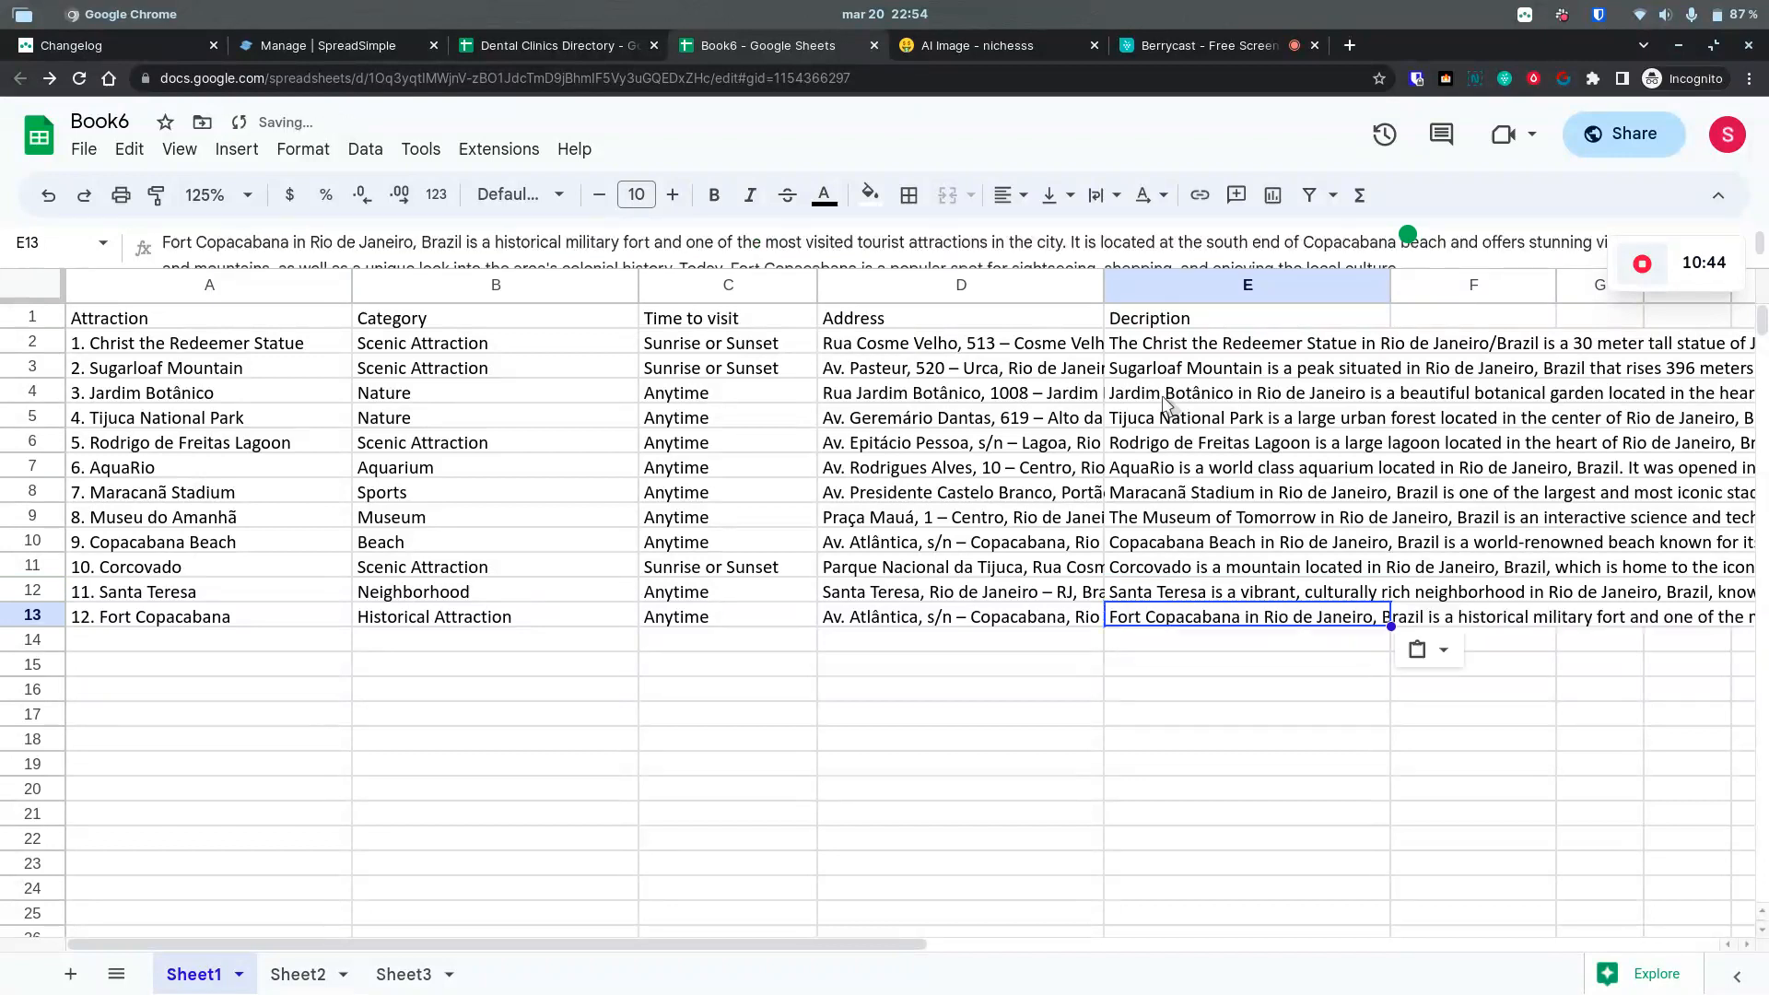
key(ctrl+Up)
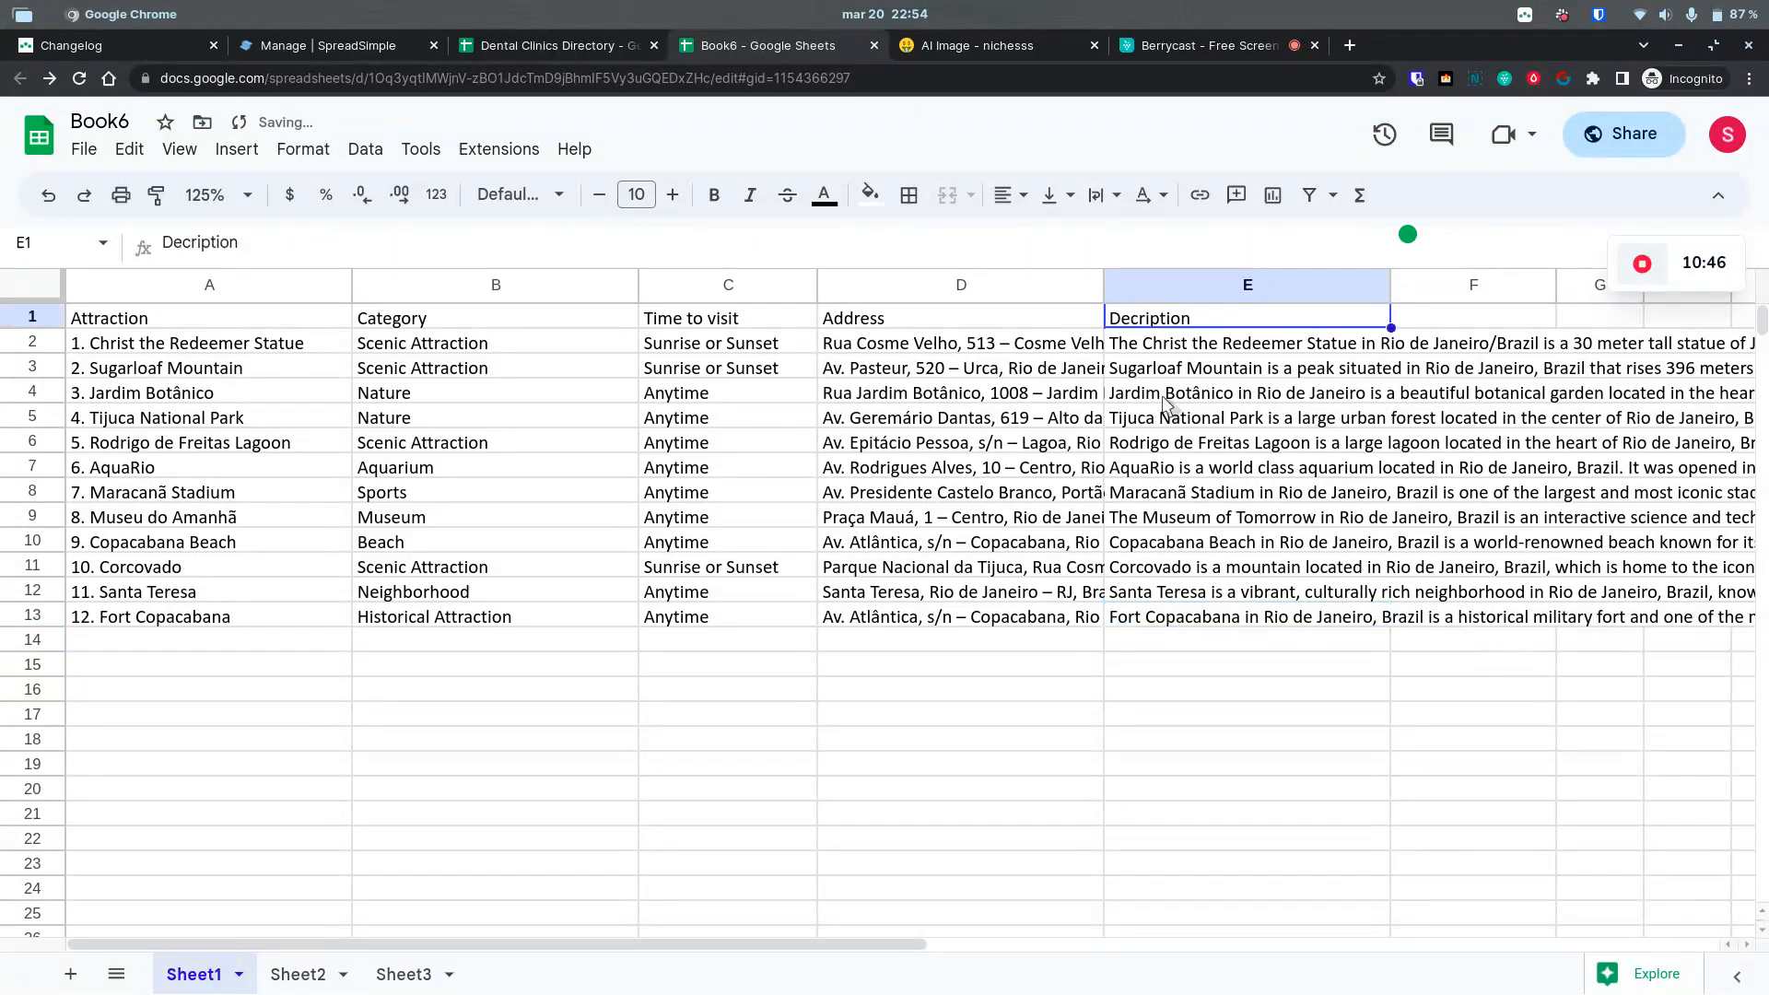
Step: Switch to SpreadSimple, refresh the Google Sheet data, and map the items list's Text to the Decription column
click(357, 48)
scroll(249, 474, up, 5)
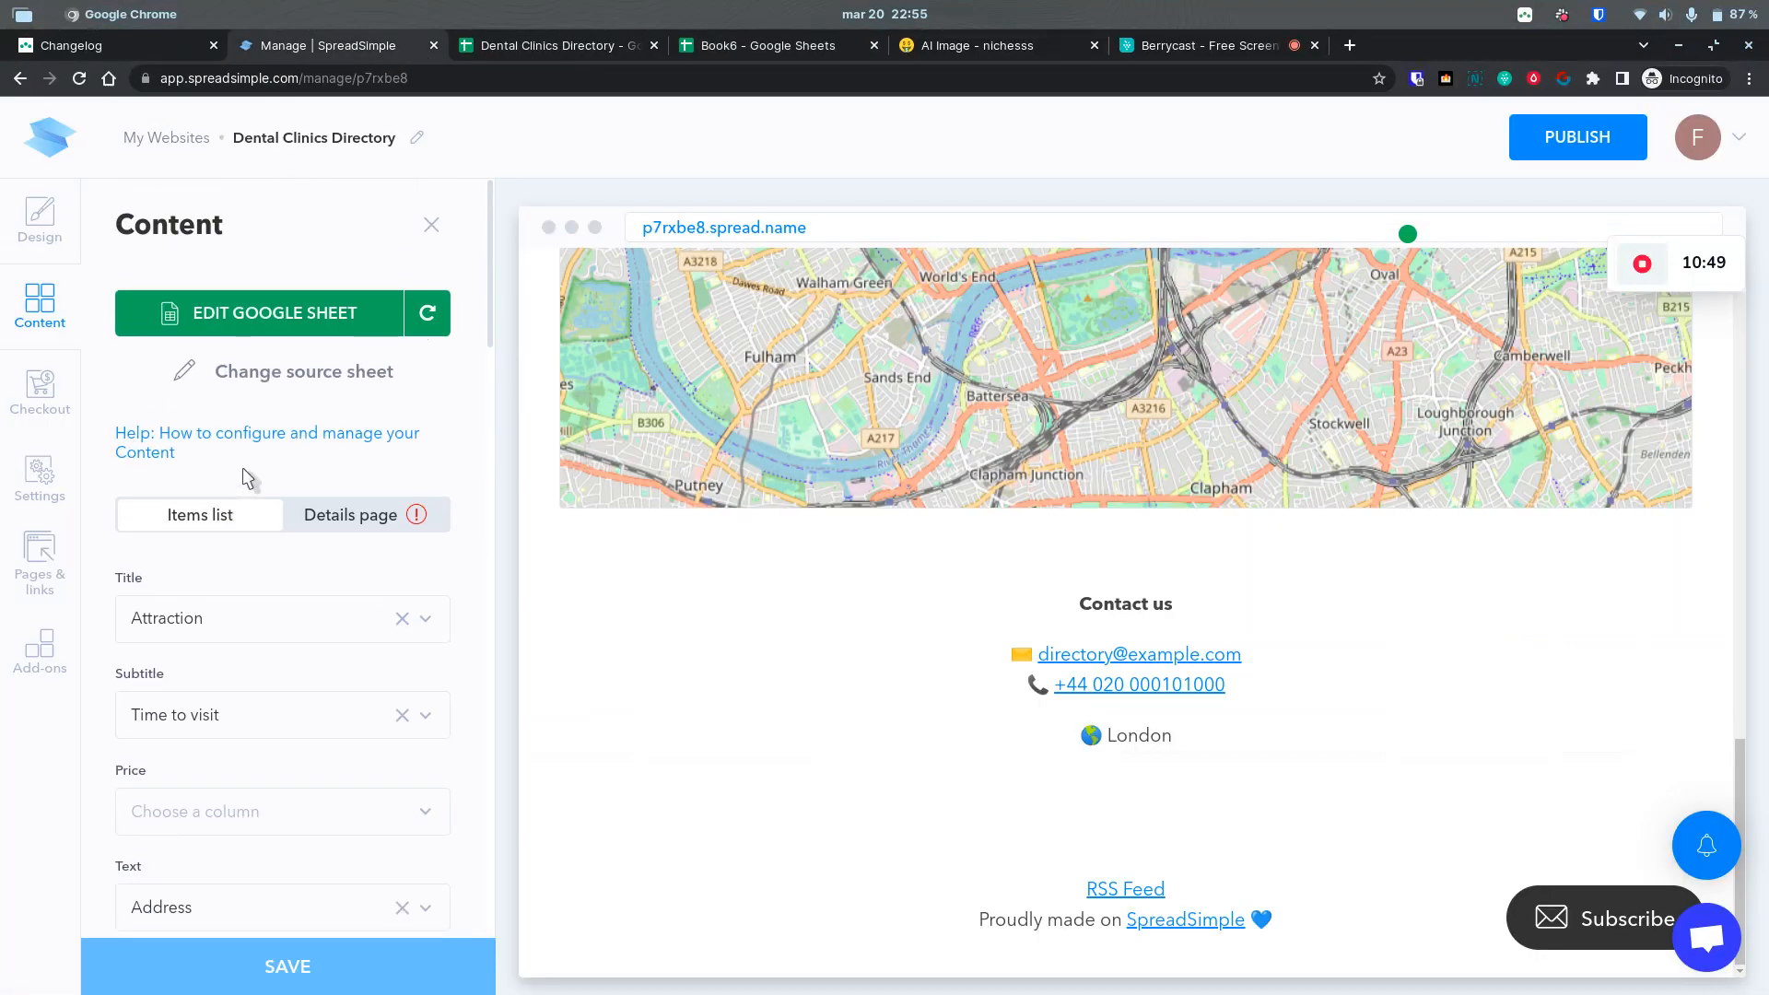
click(429, 314)
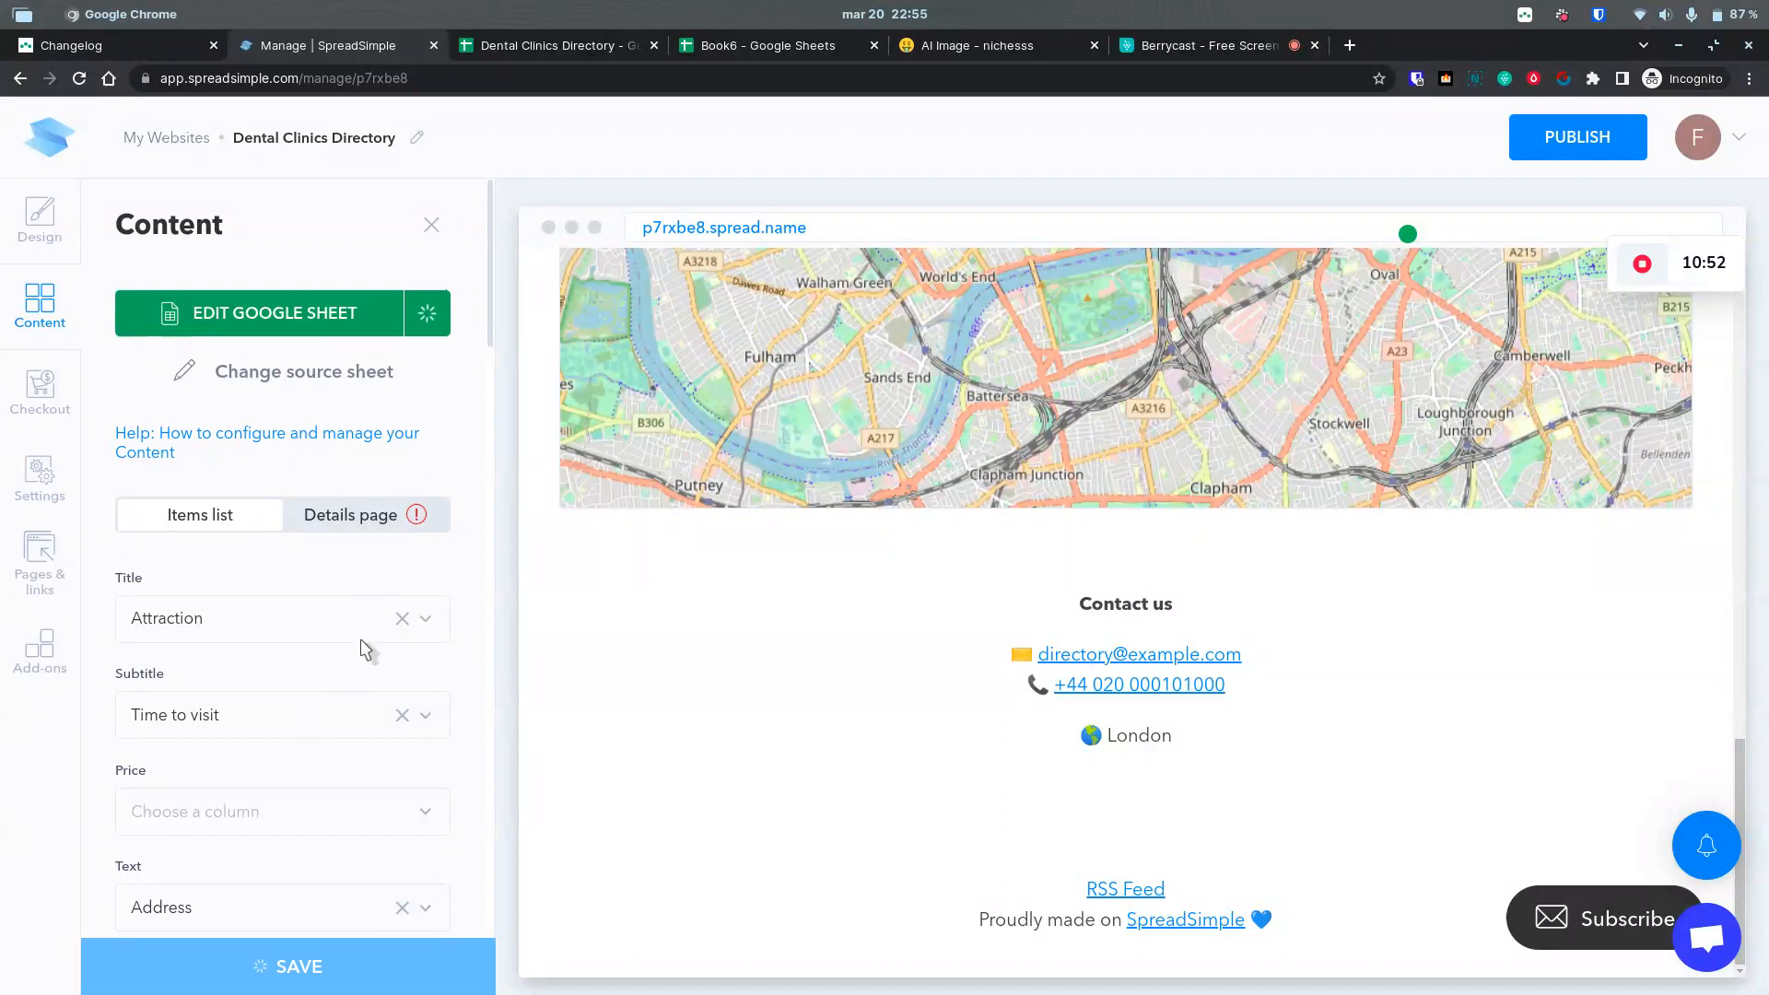
scroll(341, 668, down, 2)
scroll(341, 668, down, 3)
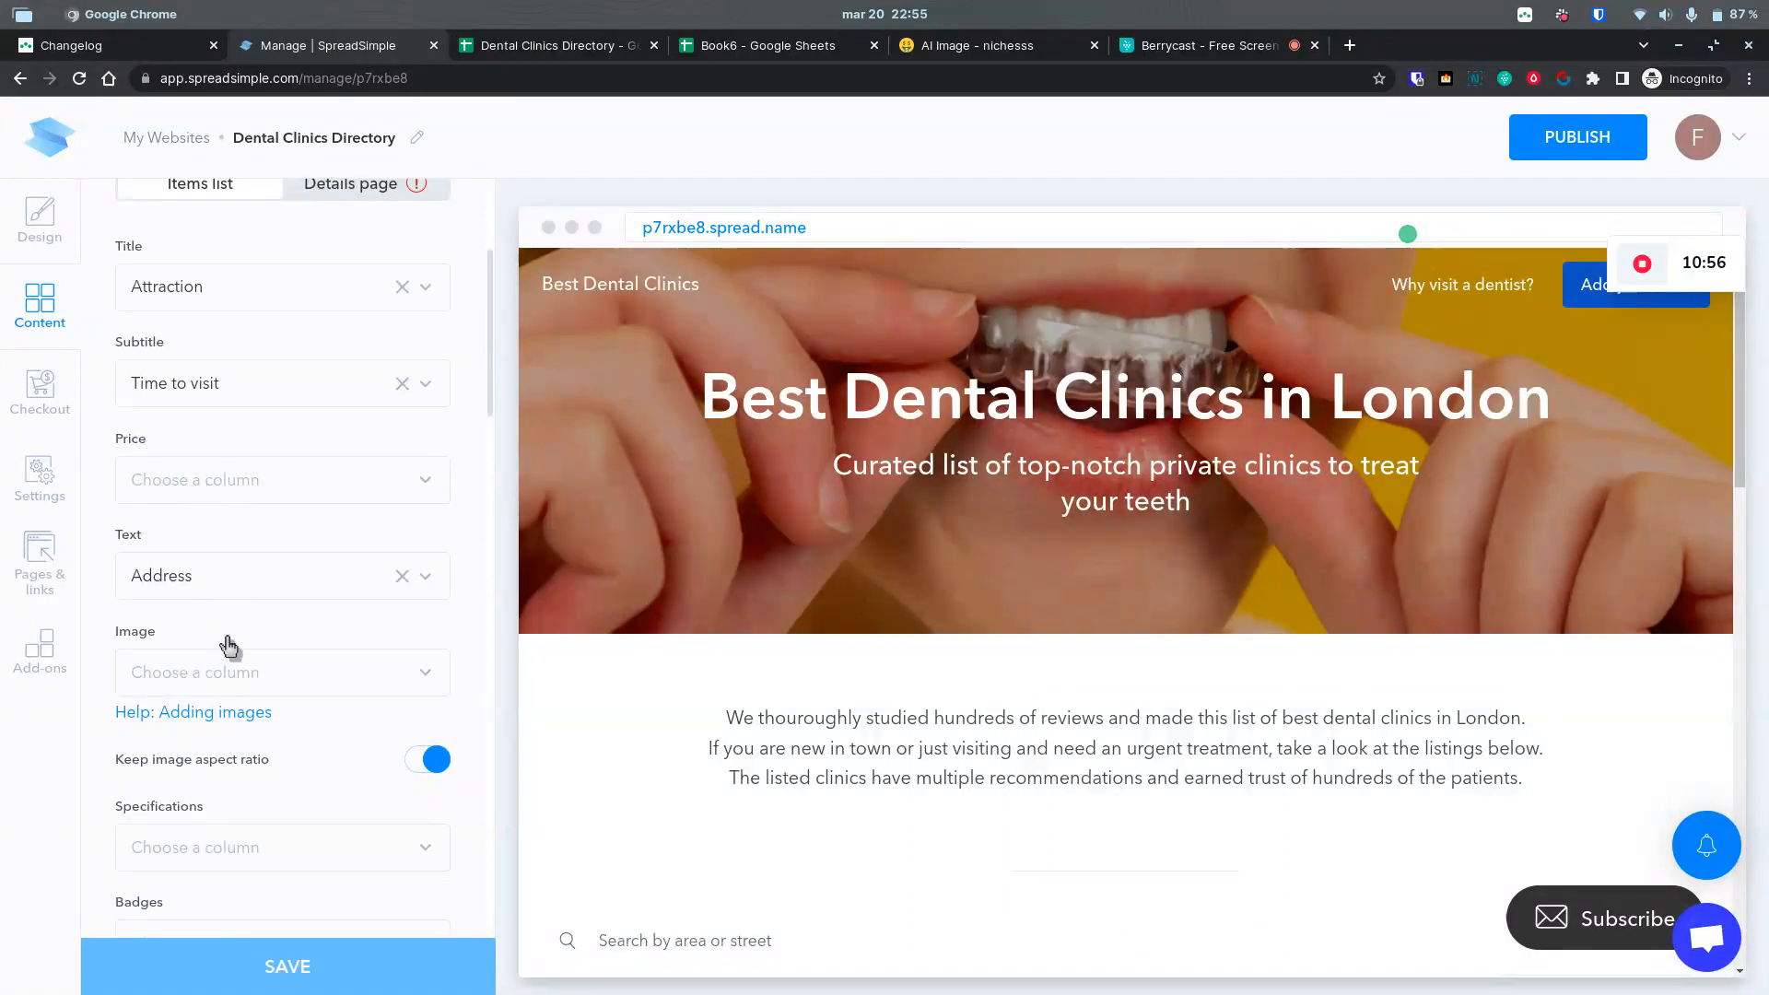
click(230, 578)
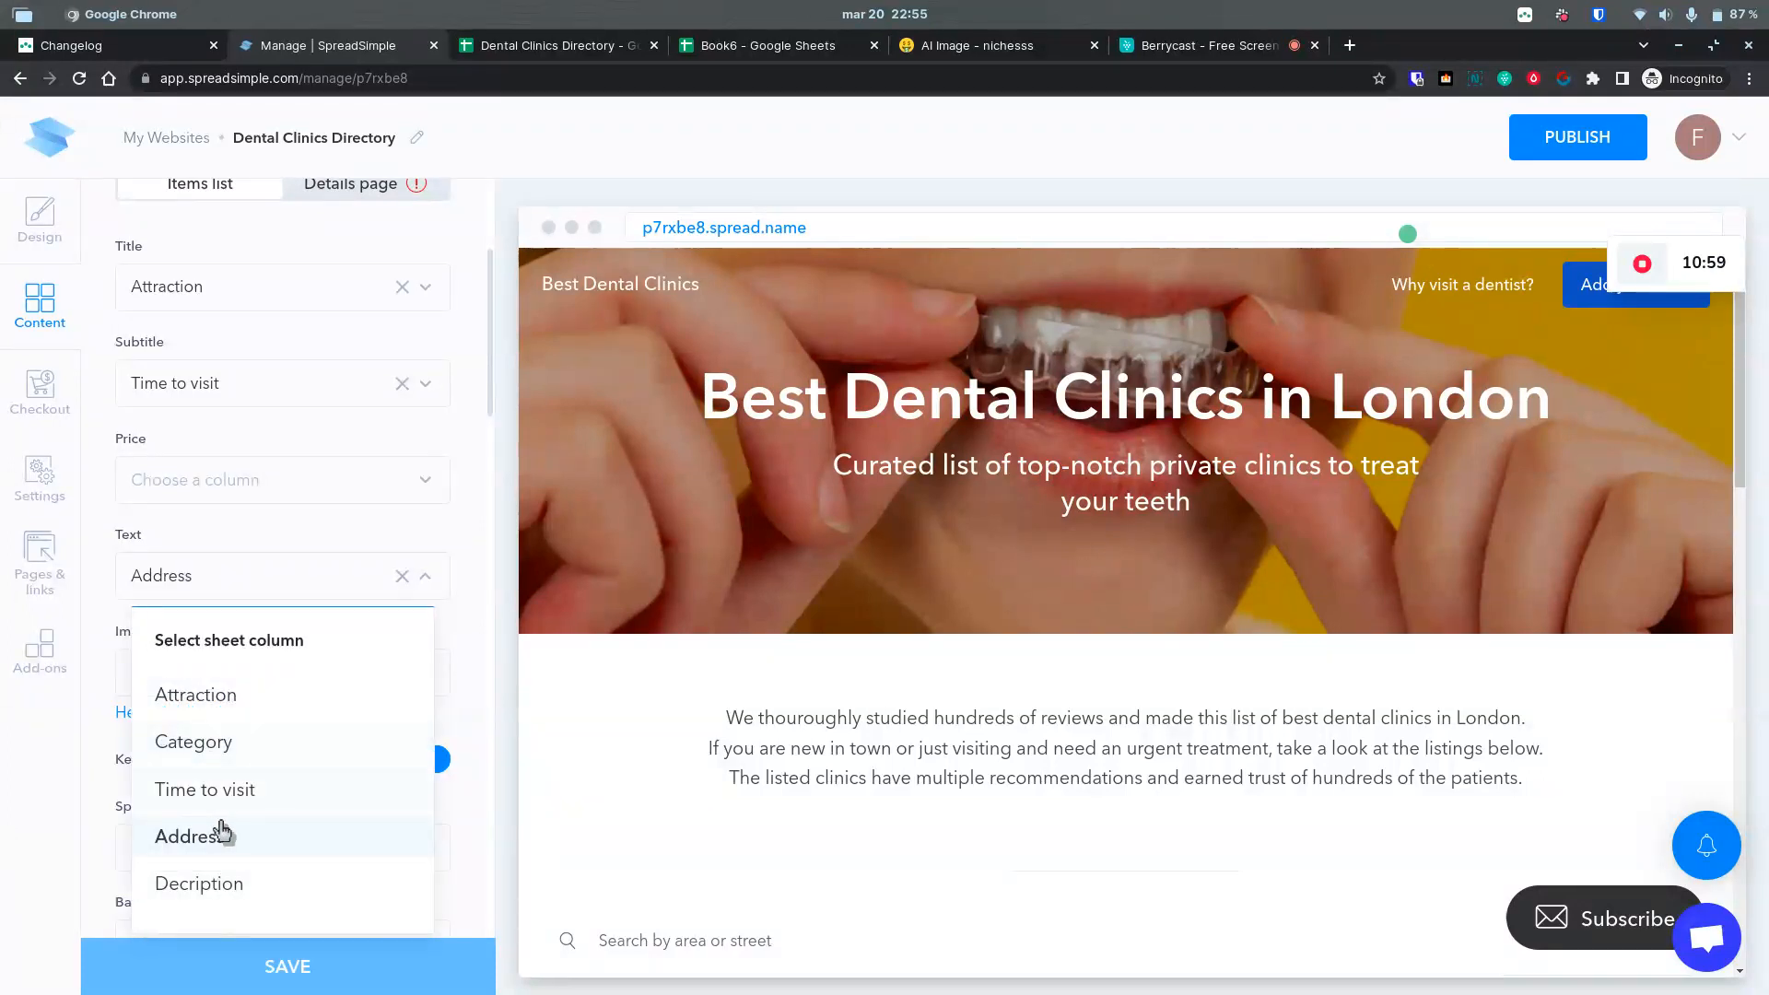
click(216, 884)
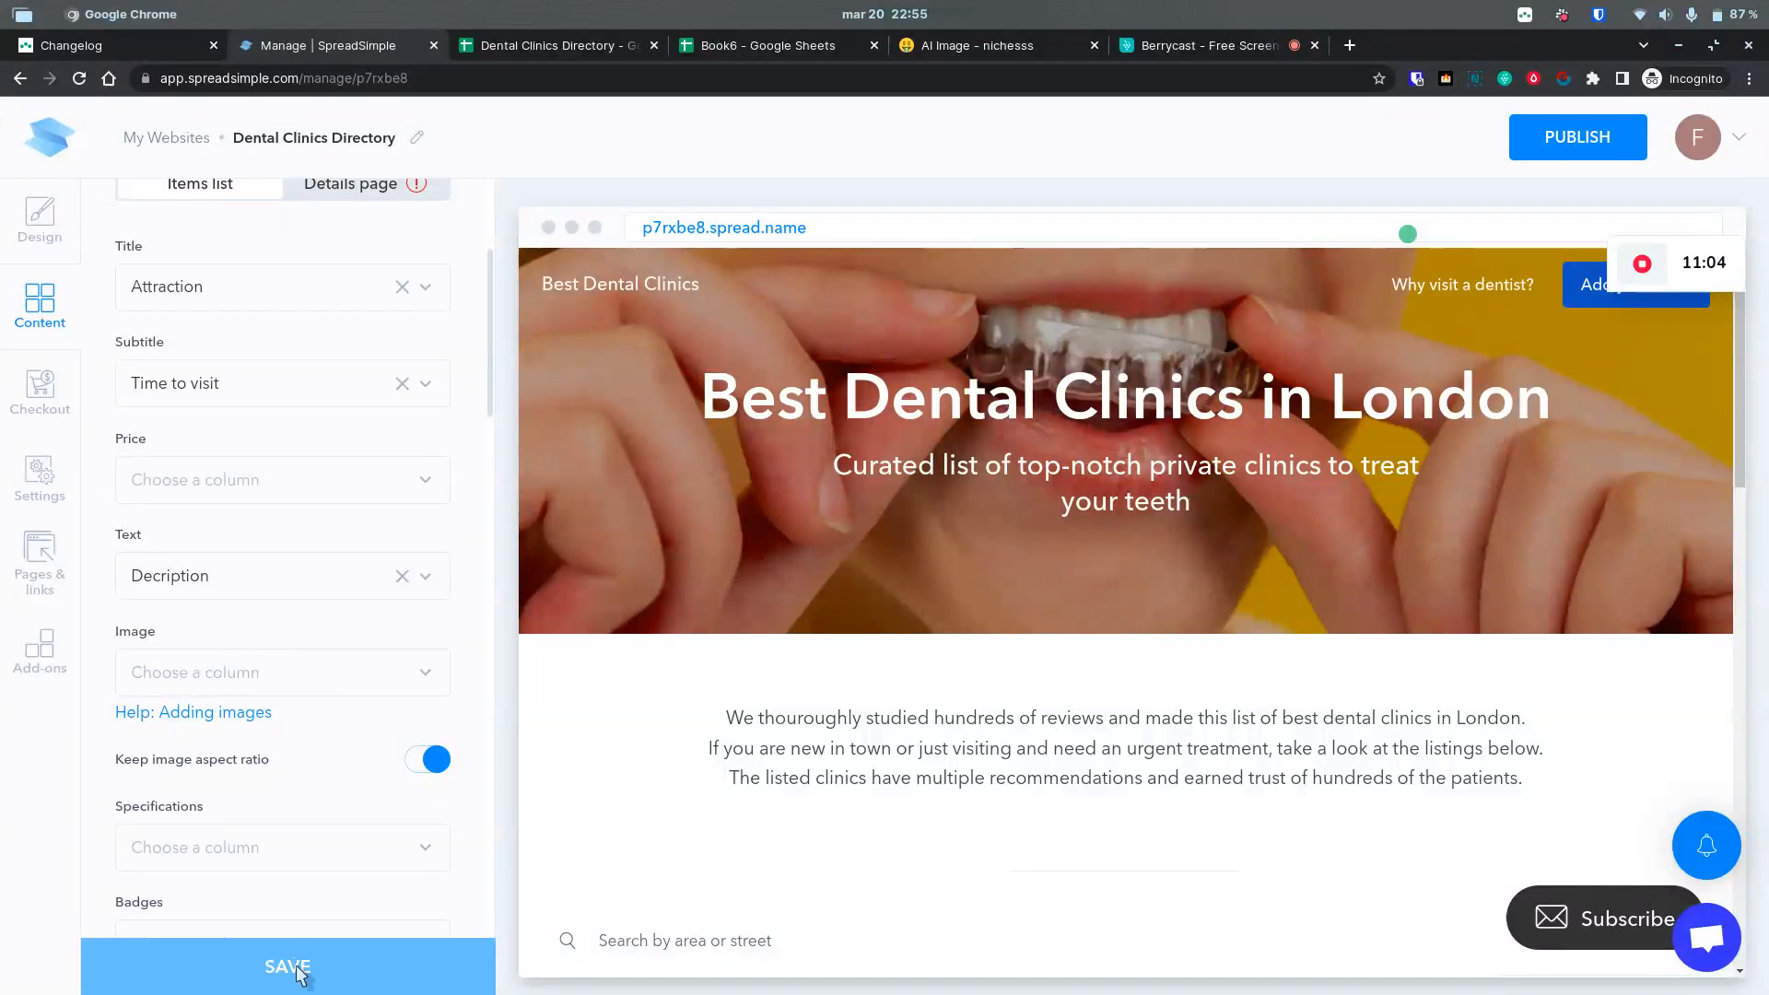
Step: Show the site preview's items in List view and look through the attractions' generated descriptions
scroll(815, 696, down, 6)
scroll(838, 697, down, 4)
scroll(914, 686, up, 3)
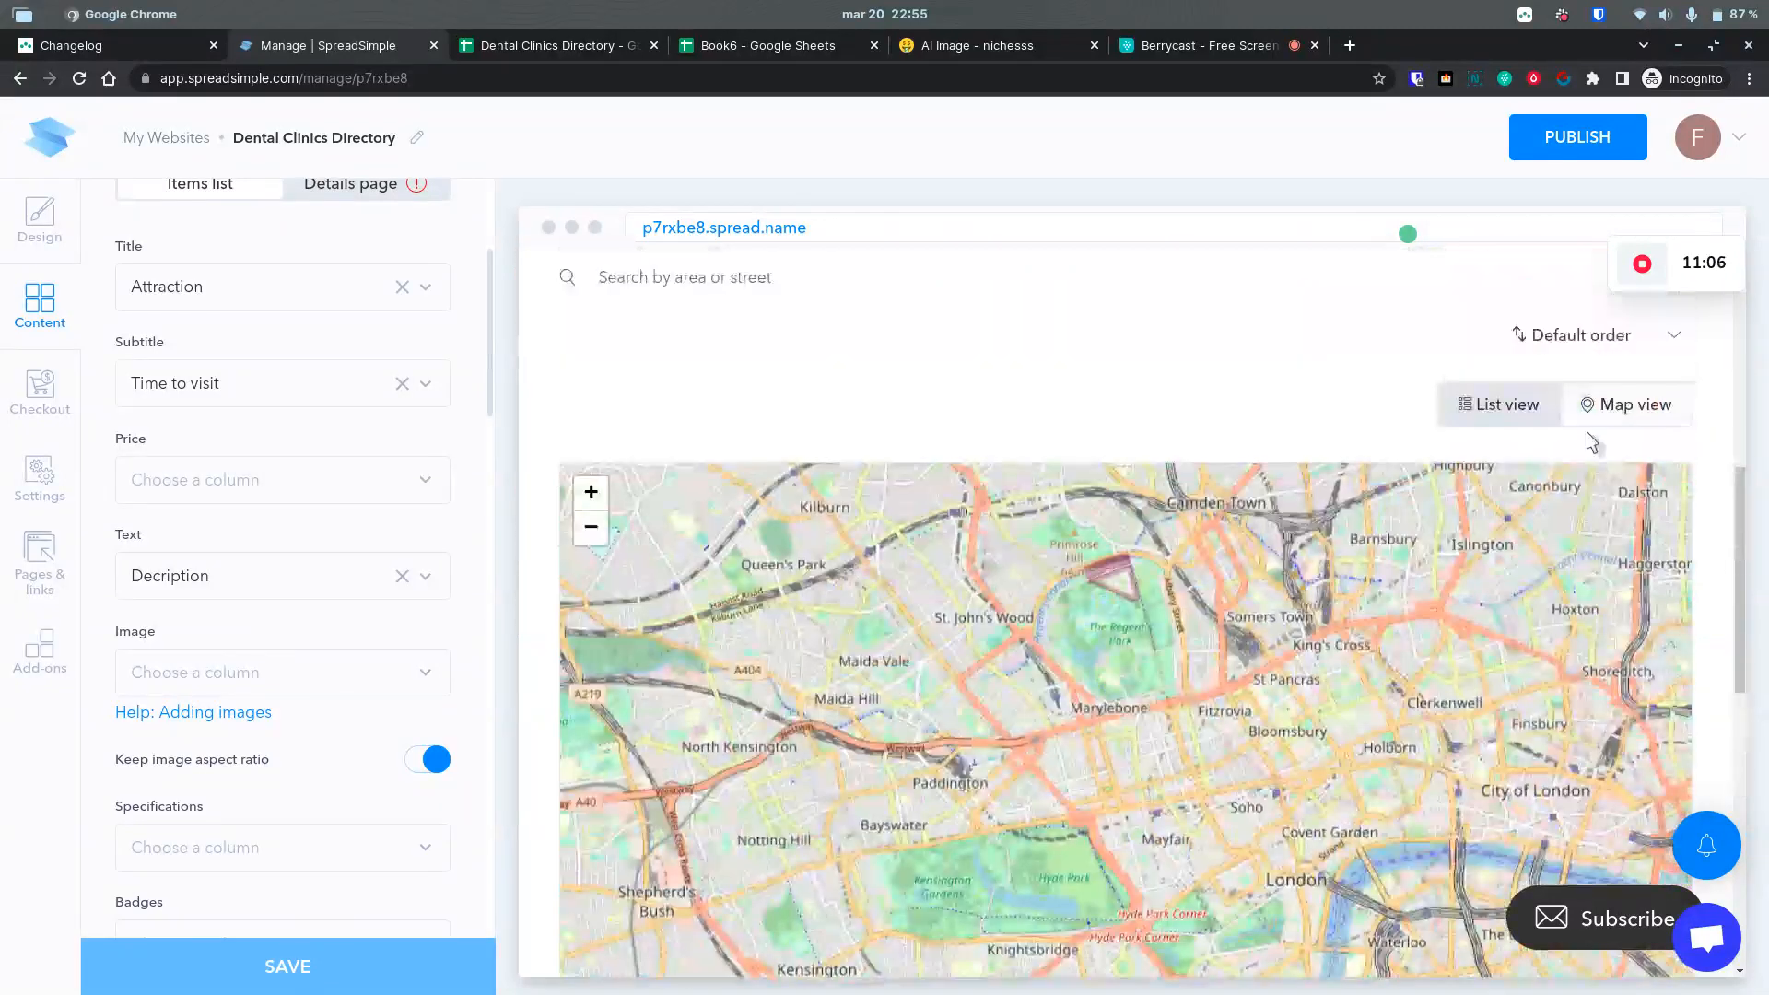
click(1531, 415)
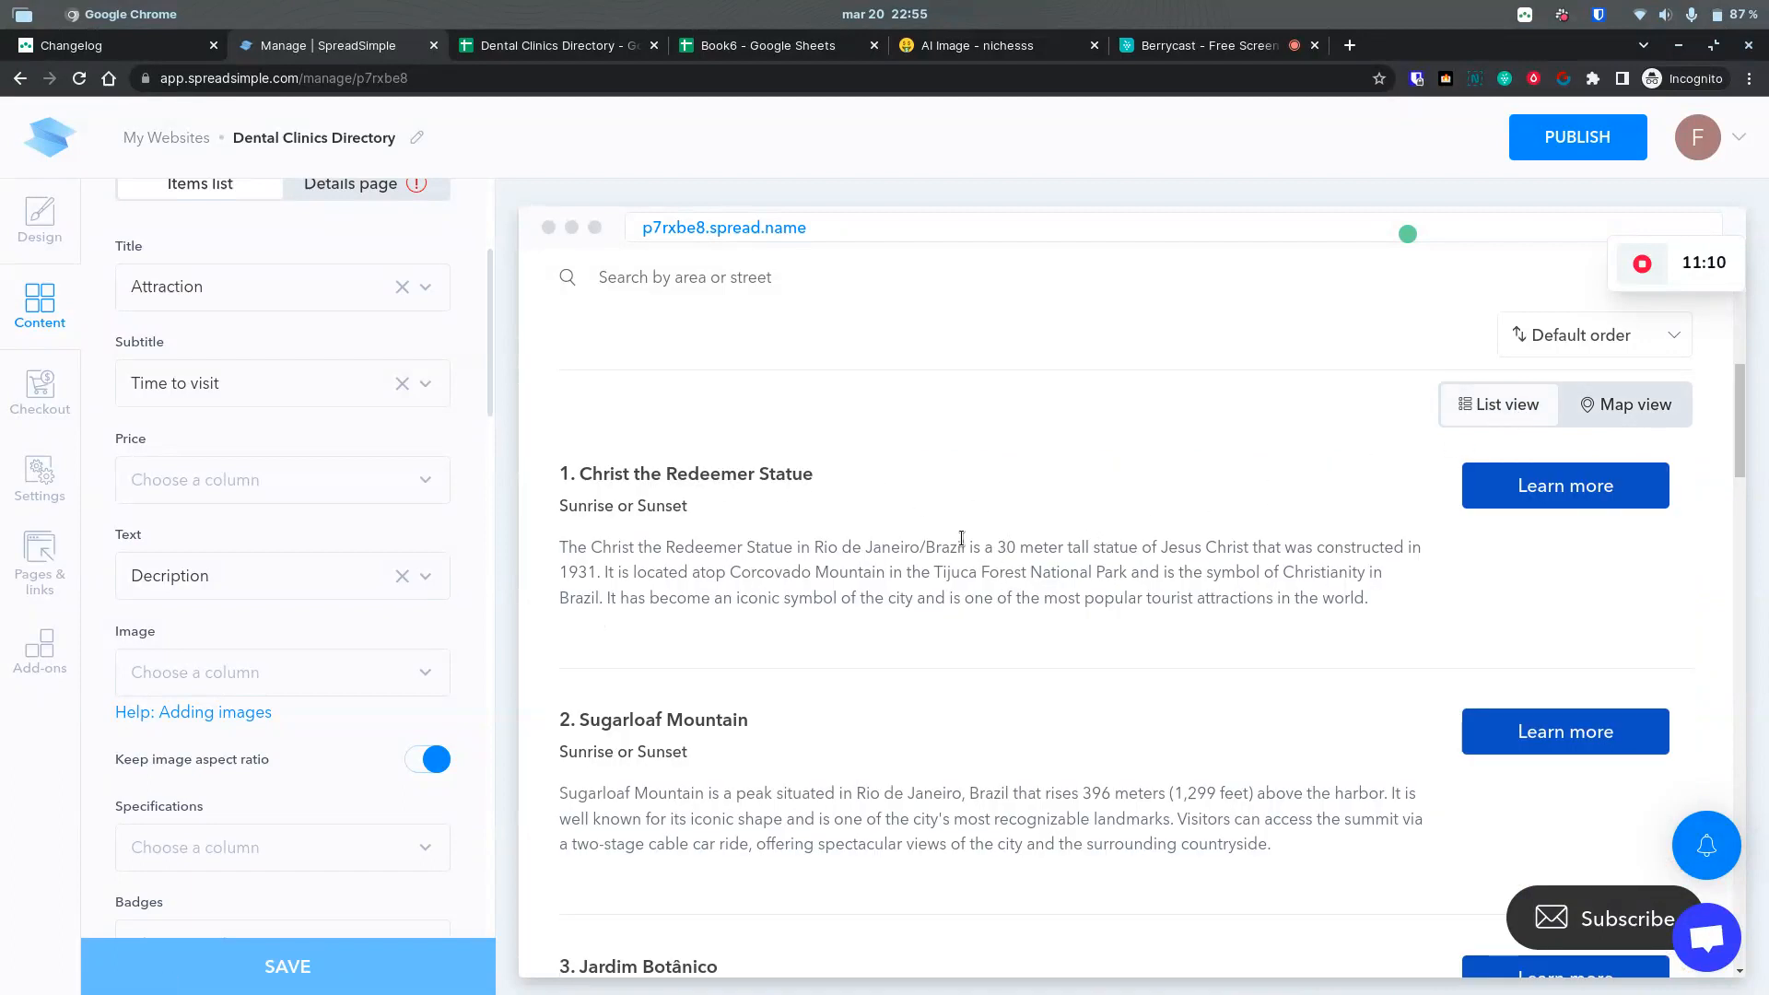
scroll(767, 589, down, 5)
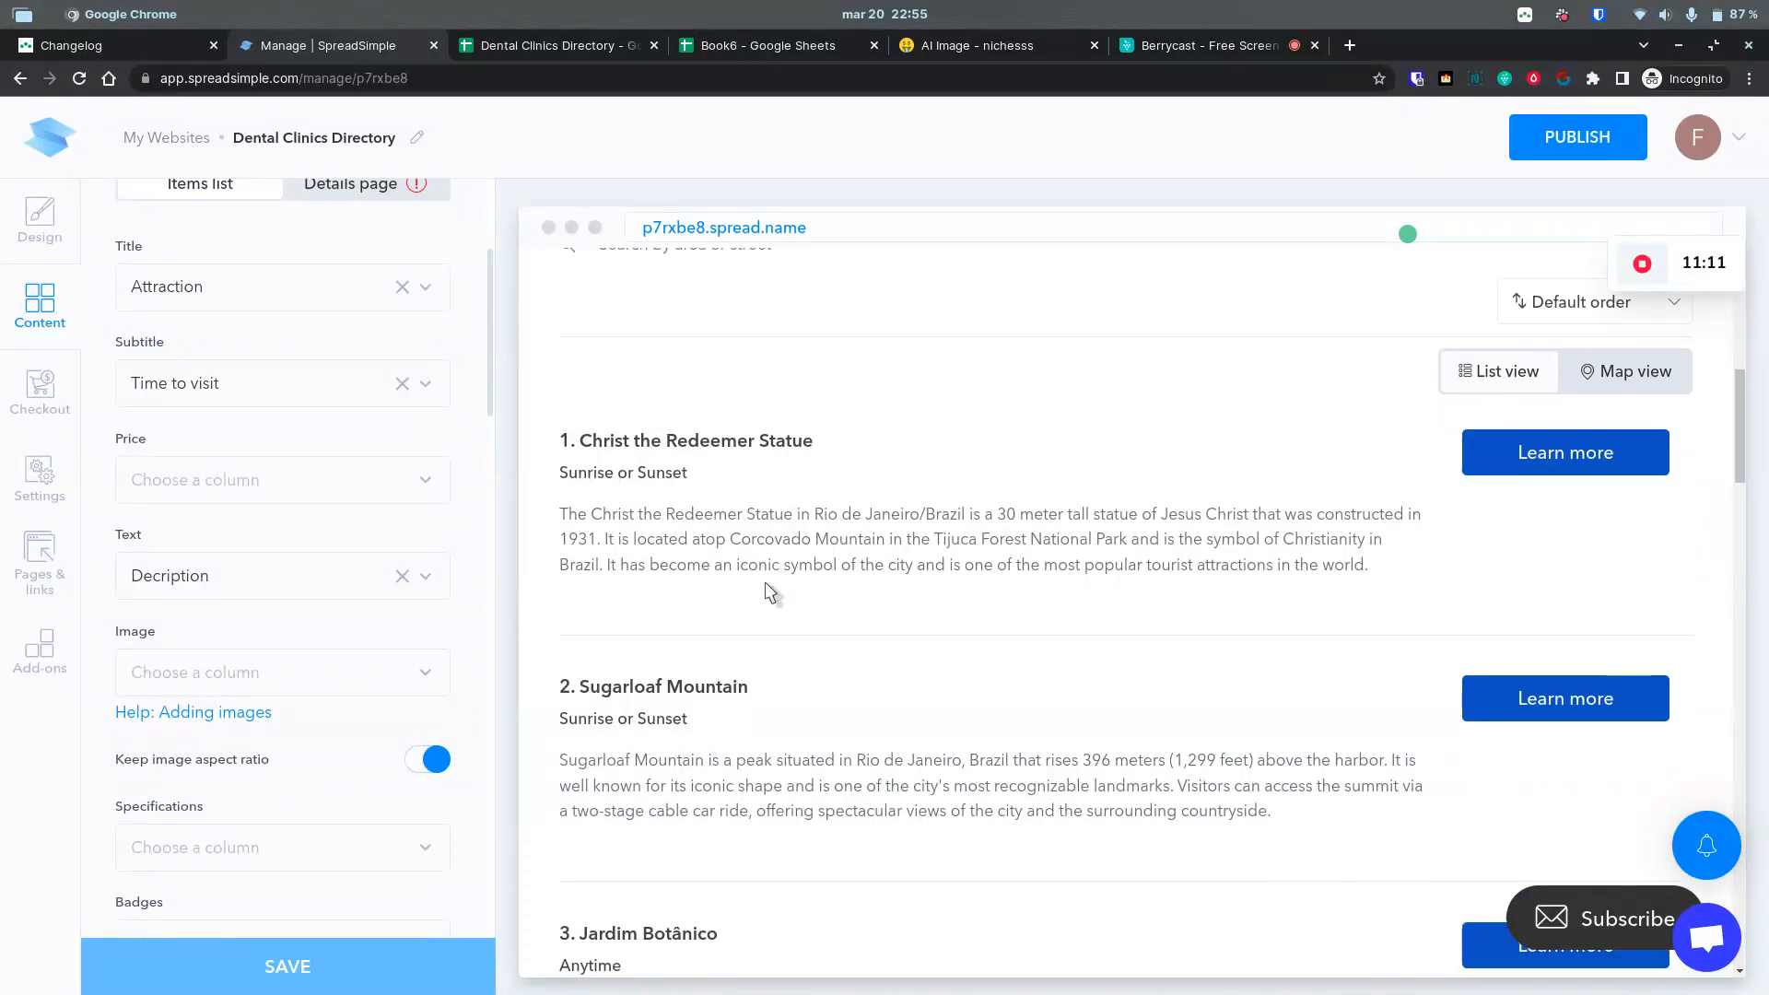
scroll(816, 590, down, 15)
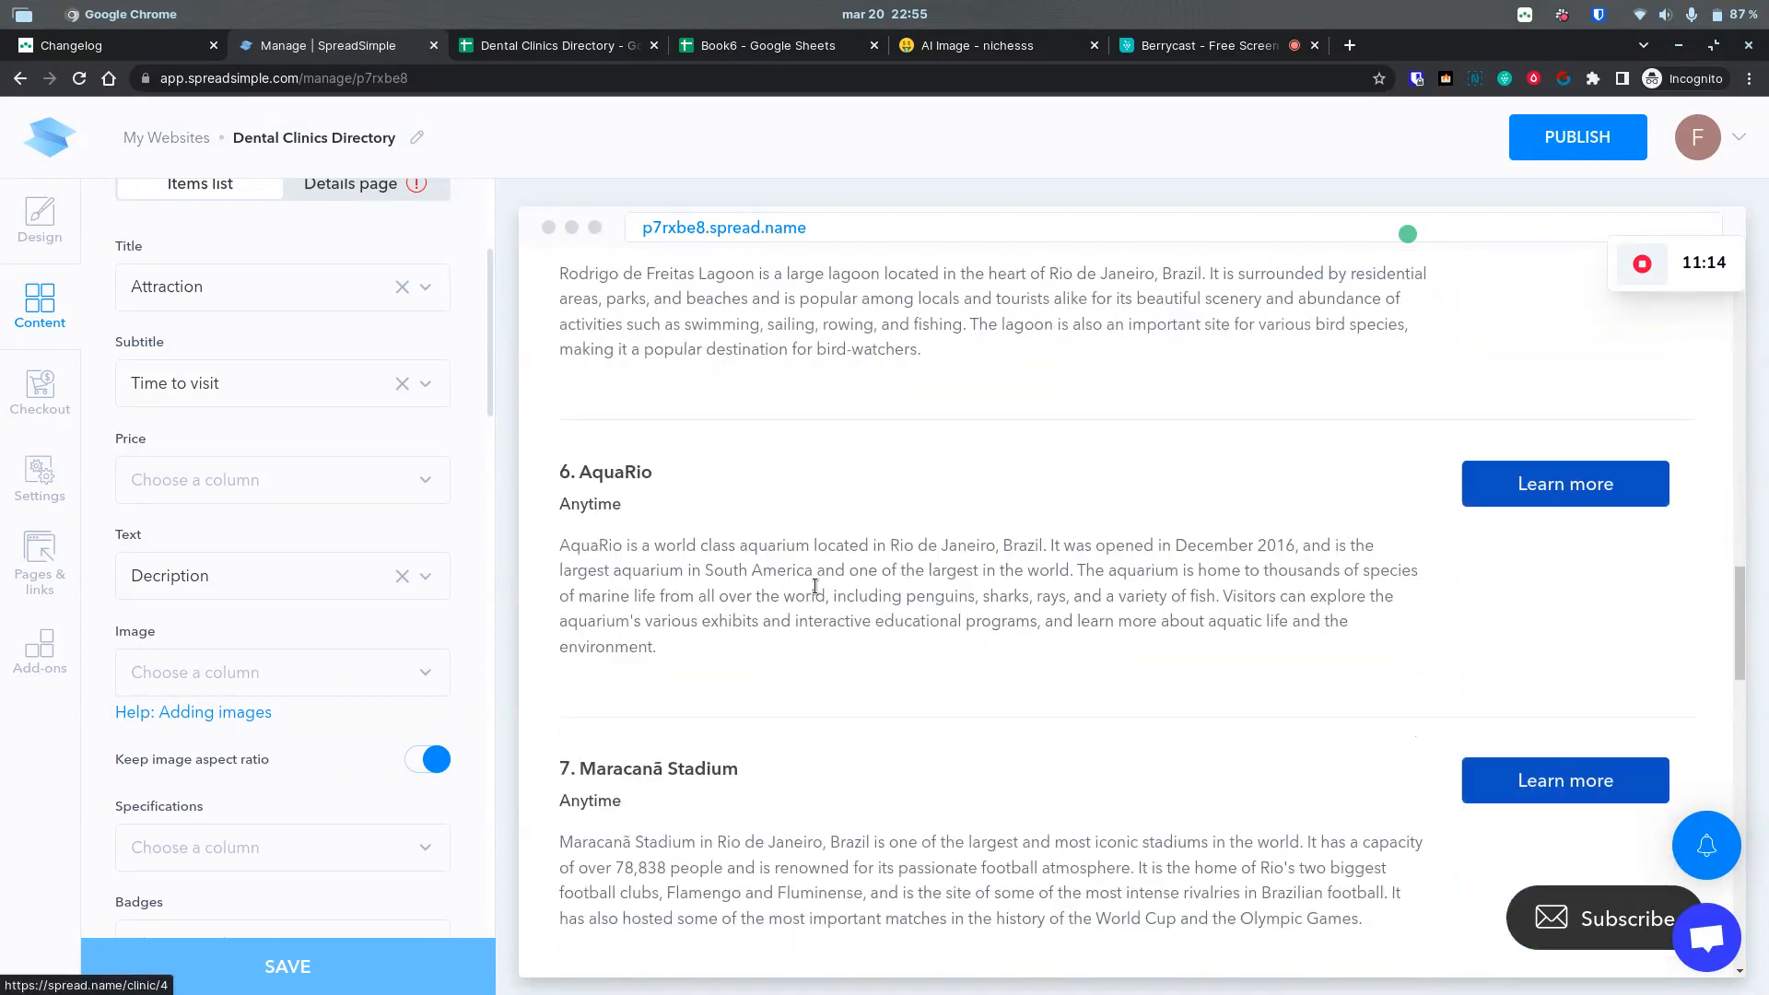
Step: Return to the beginning of the previewed attractions list and switch the site preview to Map view
scroll(816, 604, up, 20)
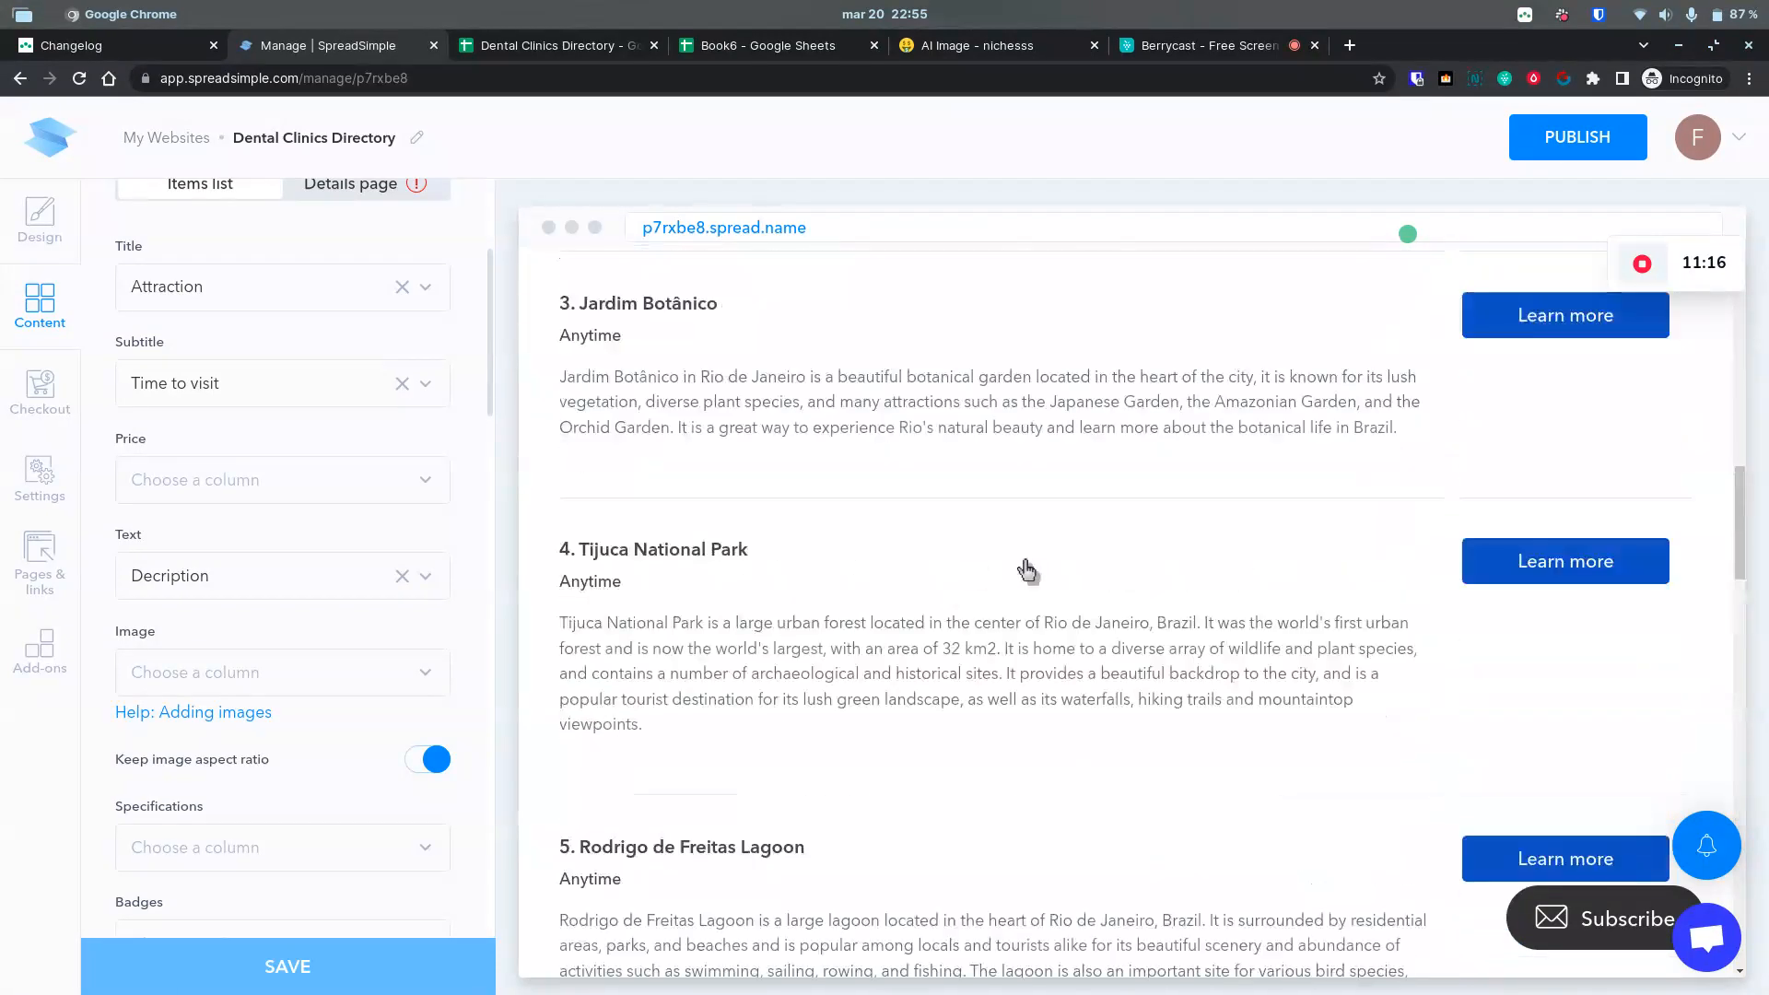
scroll(1180, 557, down, 3)
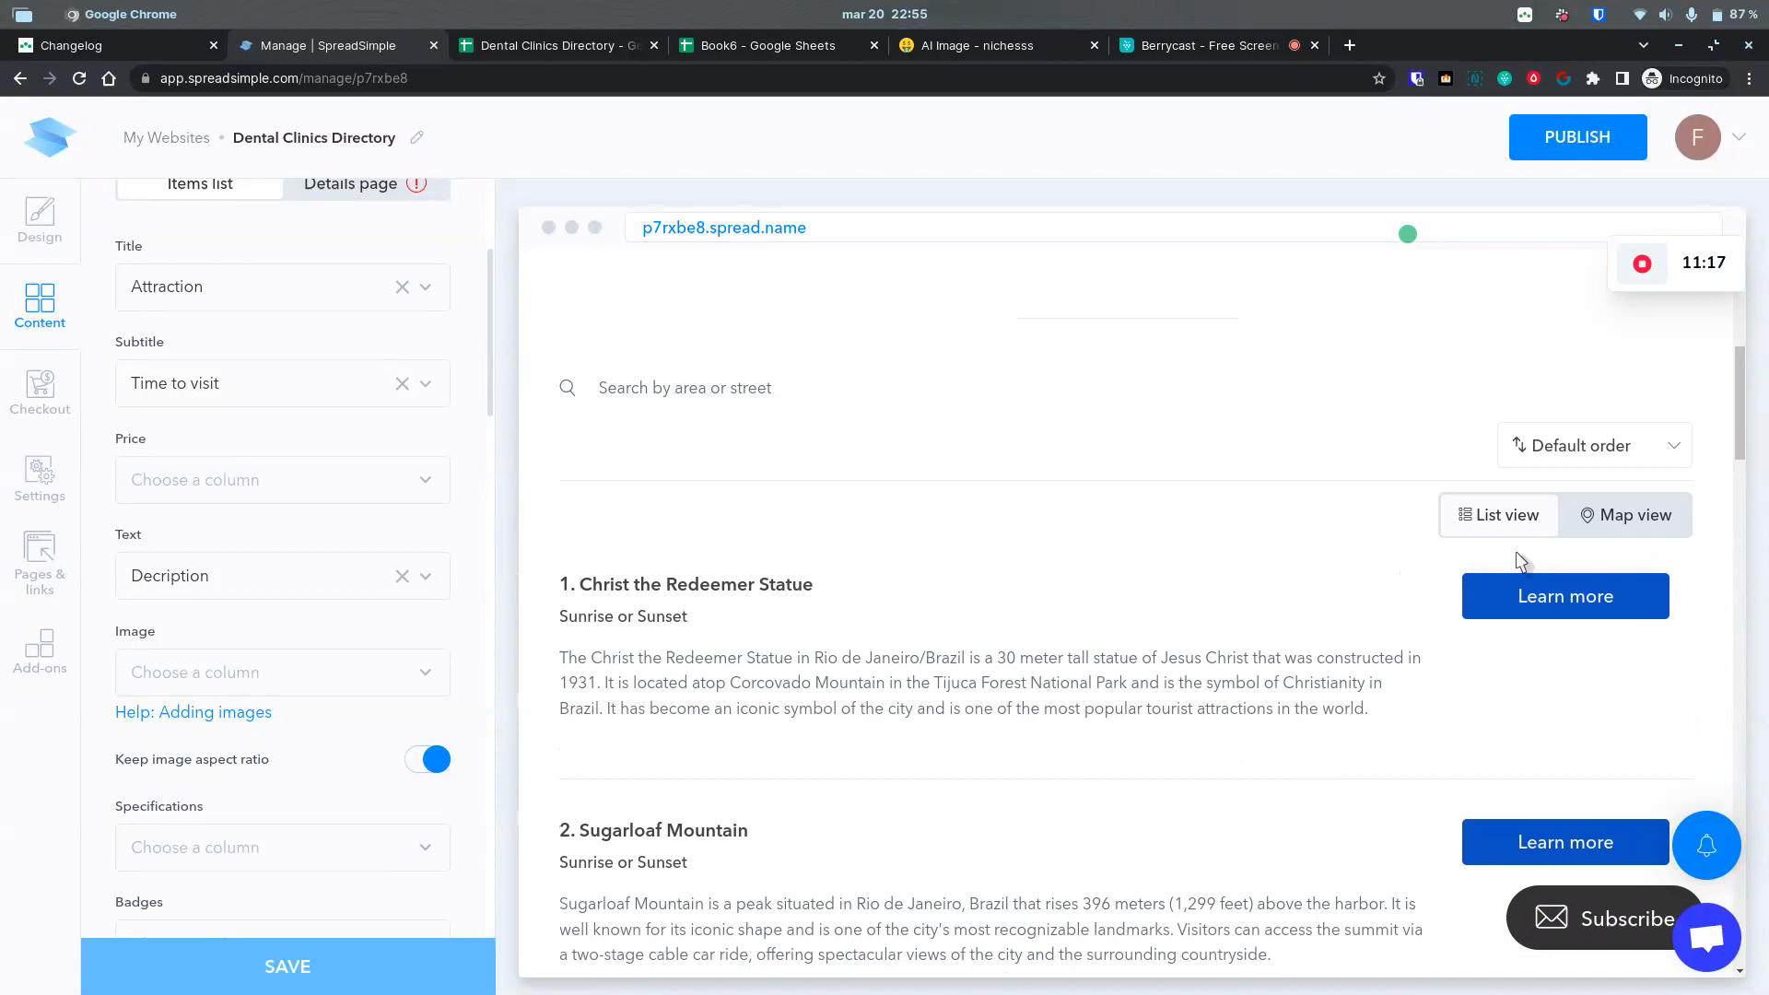
click(1610, 519)
Step: Map the Coordinates of the items list's map view settings to the Address column
scroll(1080, 578, down, 5)
scroll(279, 610, down, 4)
scroll(279, 610, down, 3)
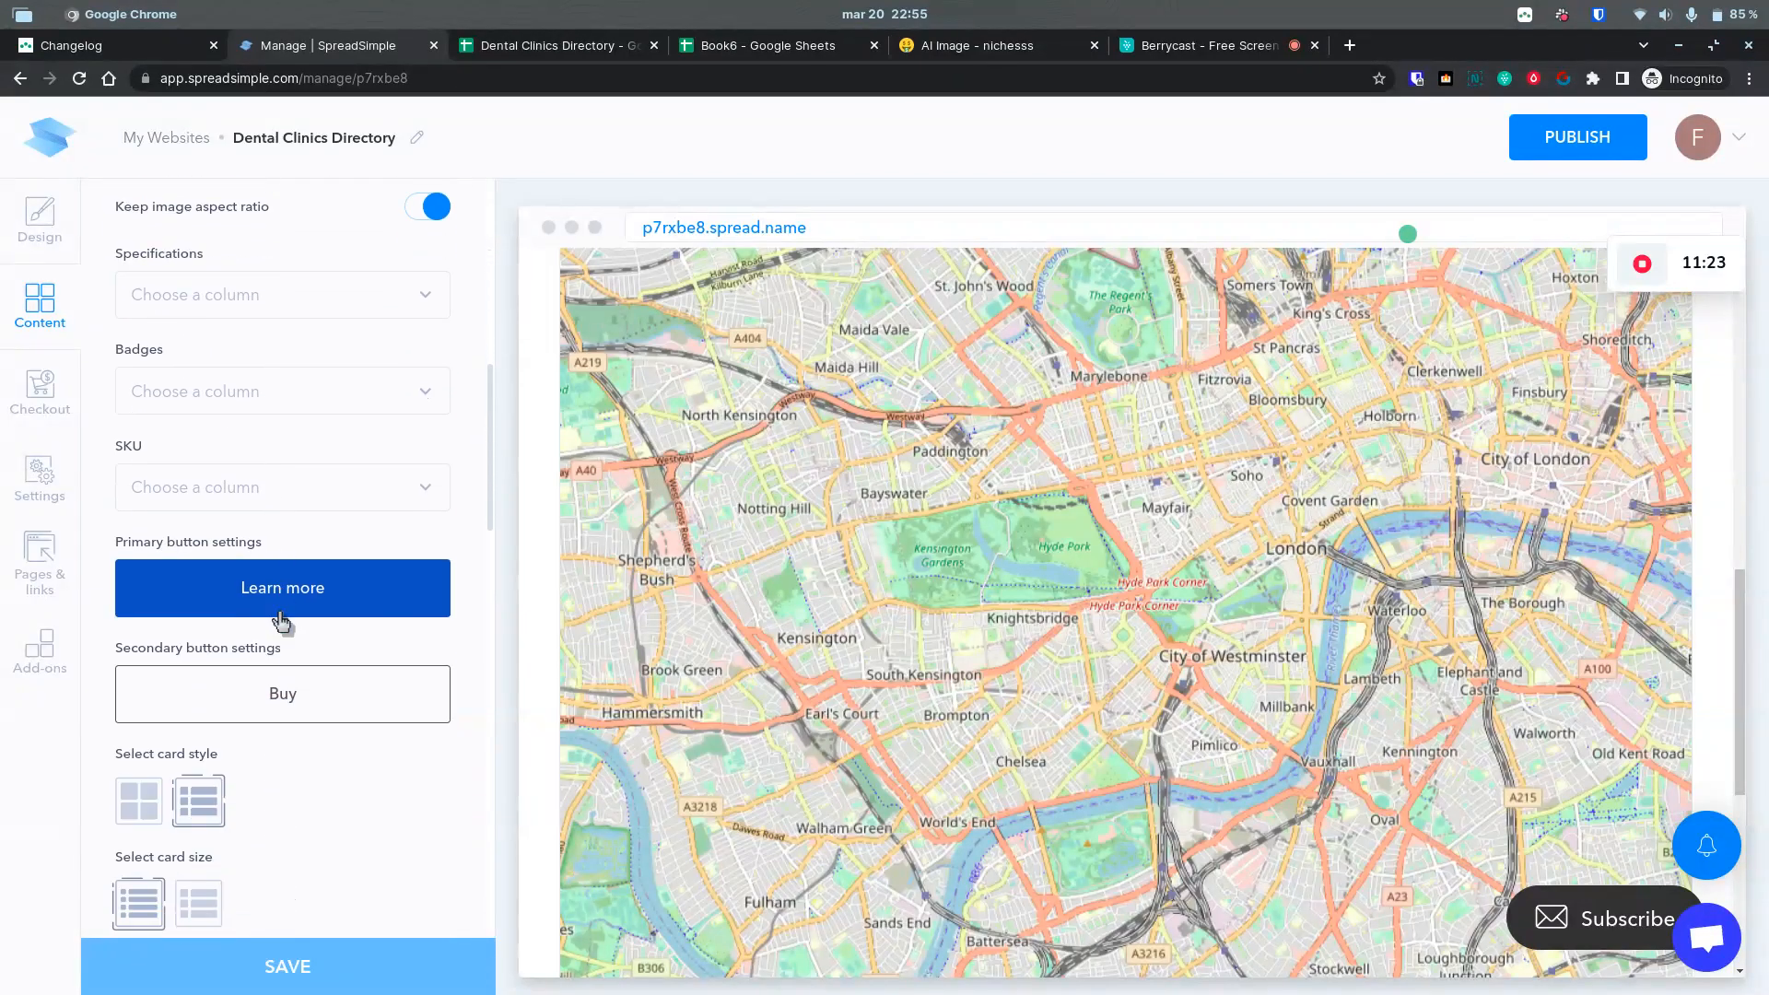
scroll(299, 613, up, 3)
scroll(298, 614, up, 3)
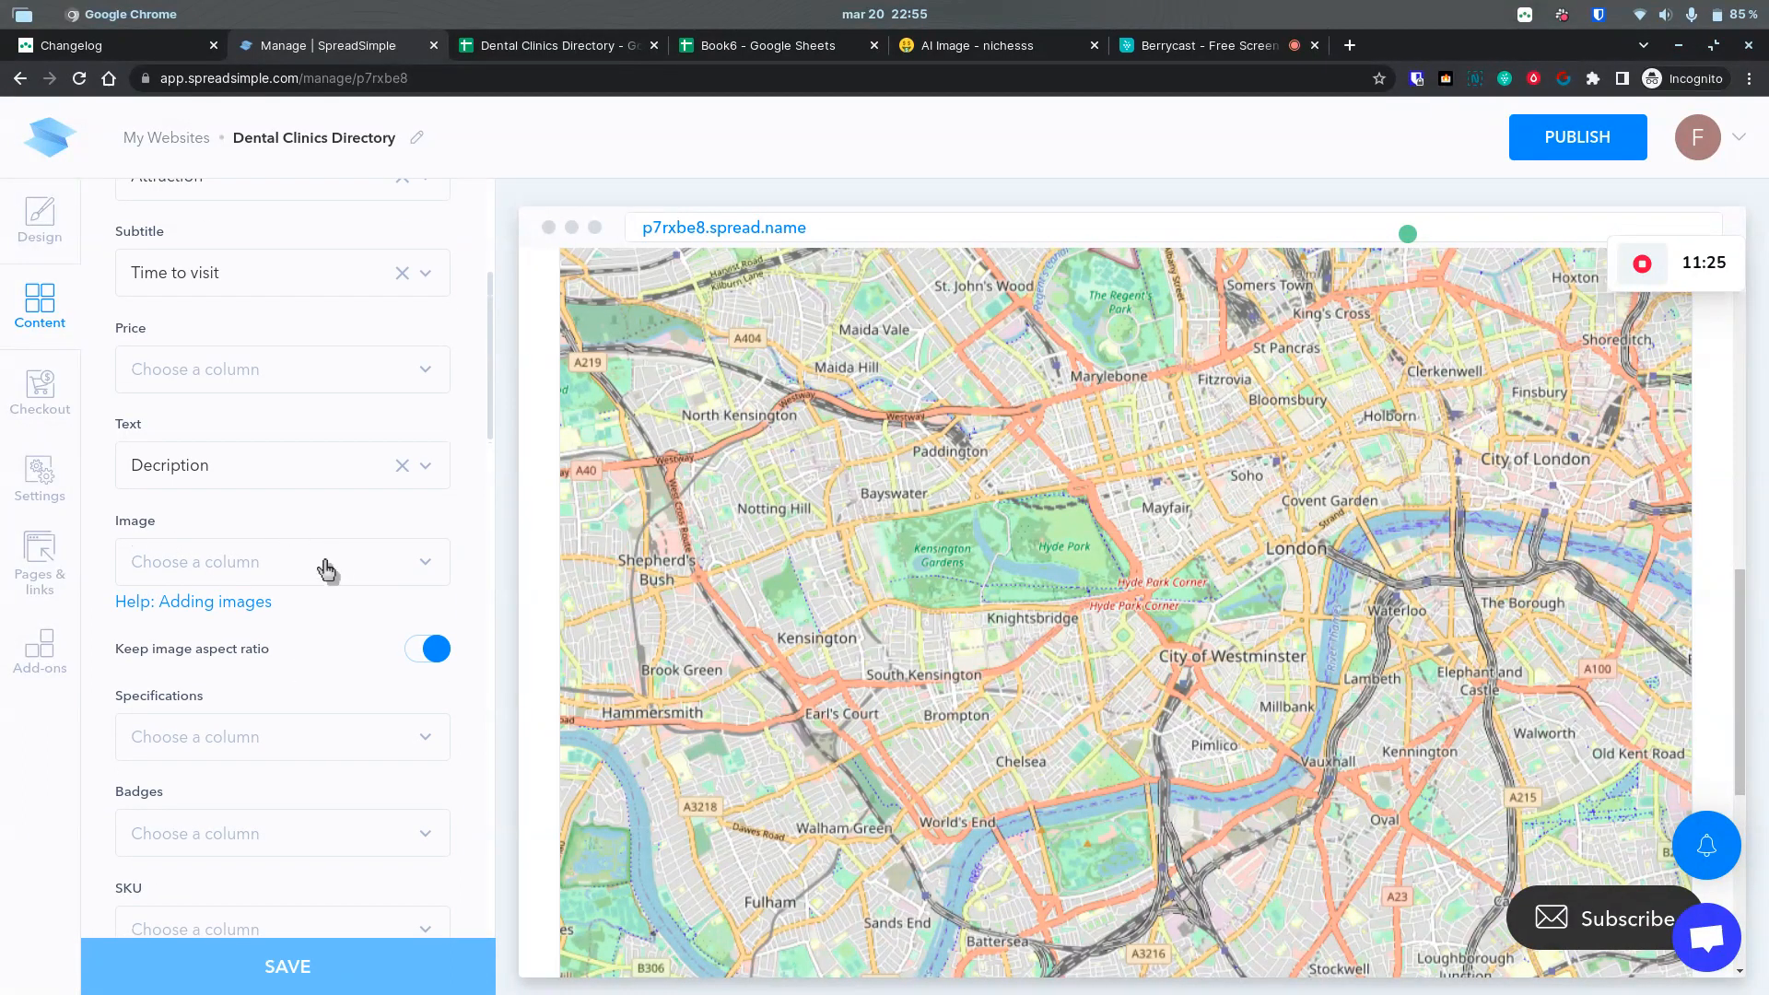
scroll(340, 654, down, 3)
scroll(341, 658, down, 10)
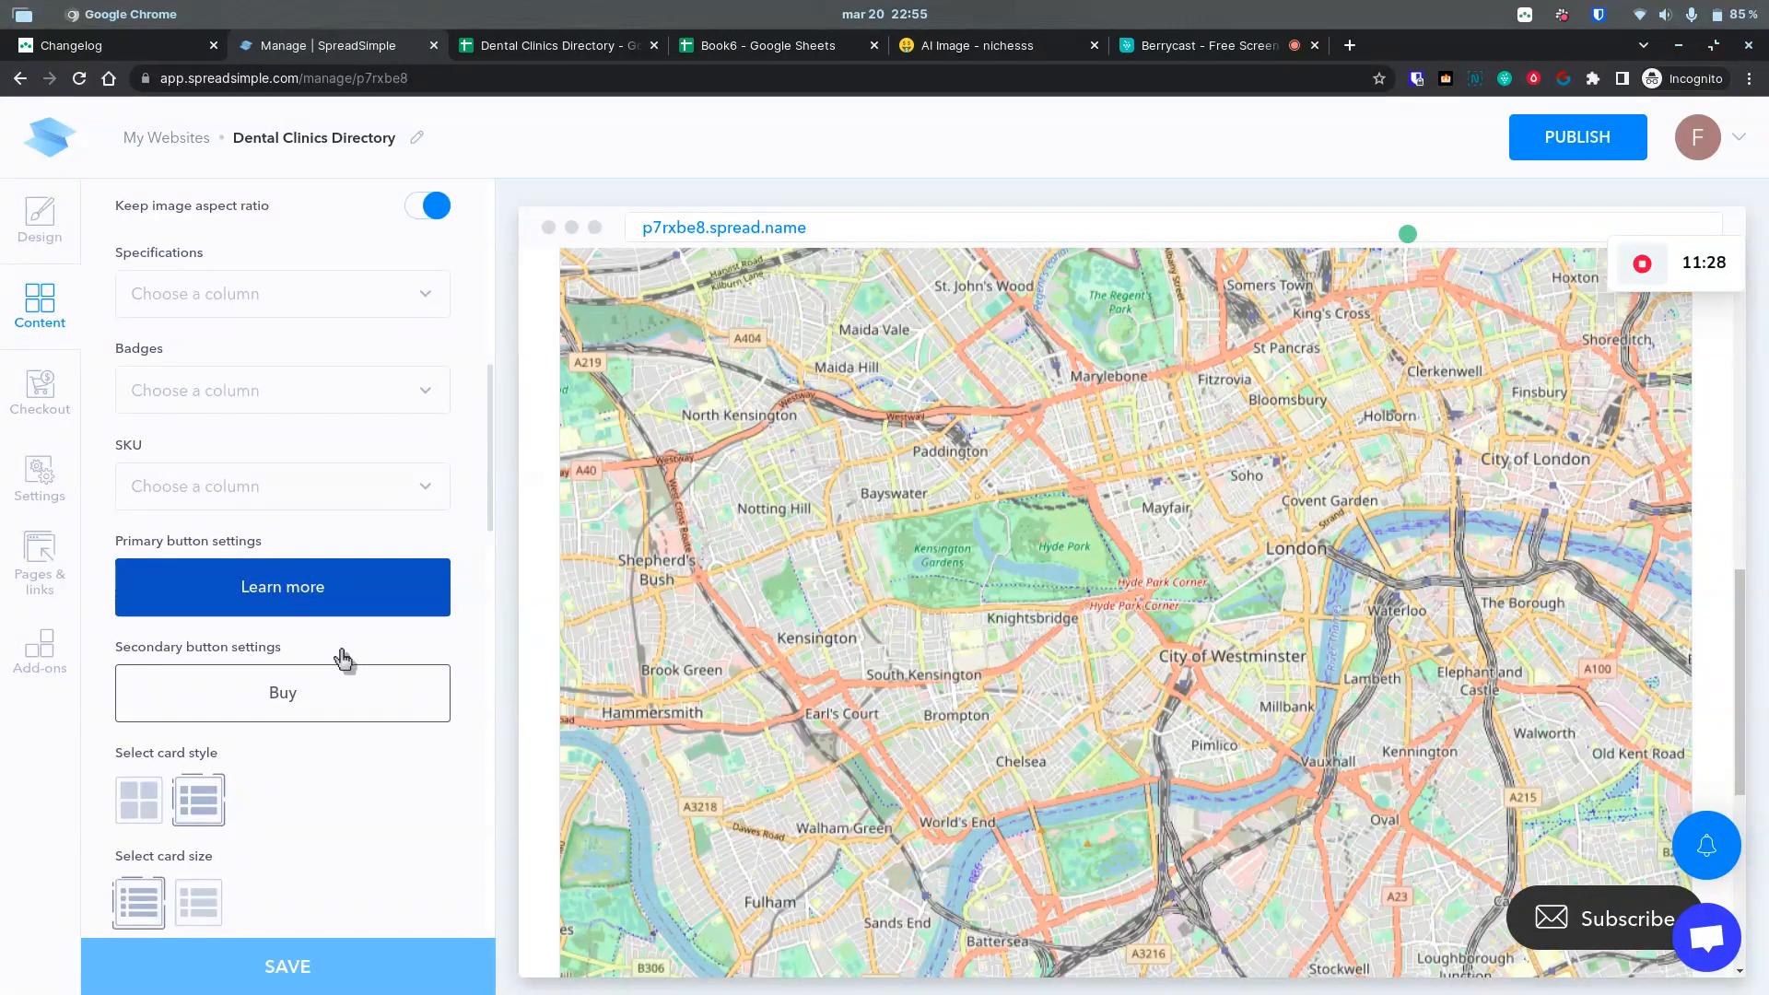
scroll(339, 661, down, 1)
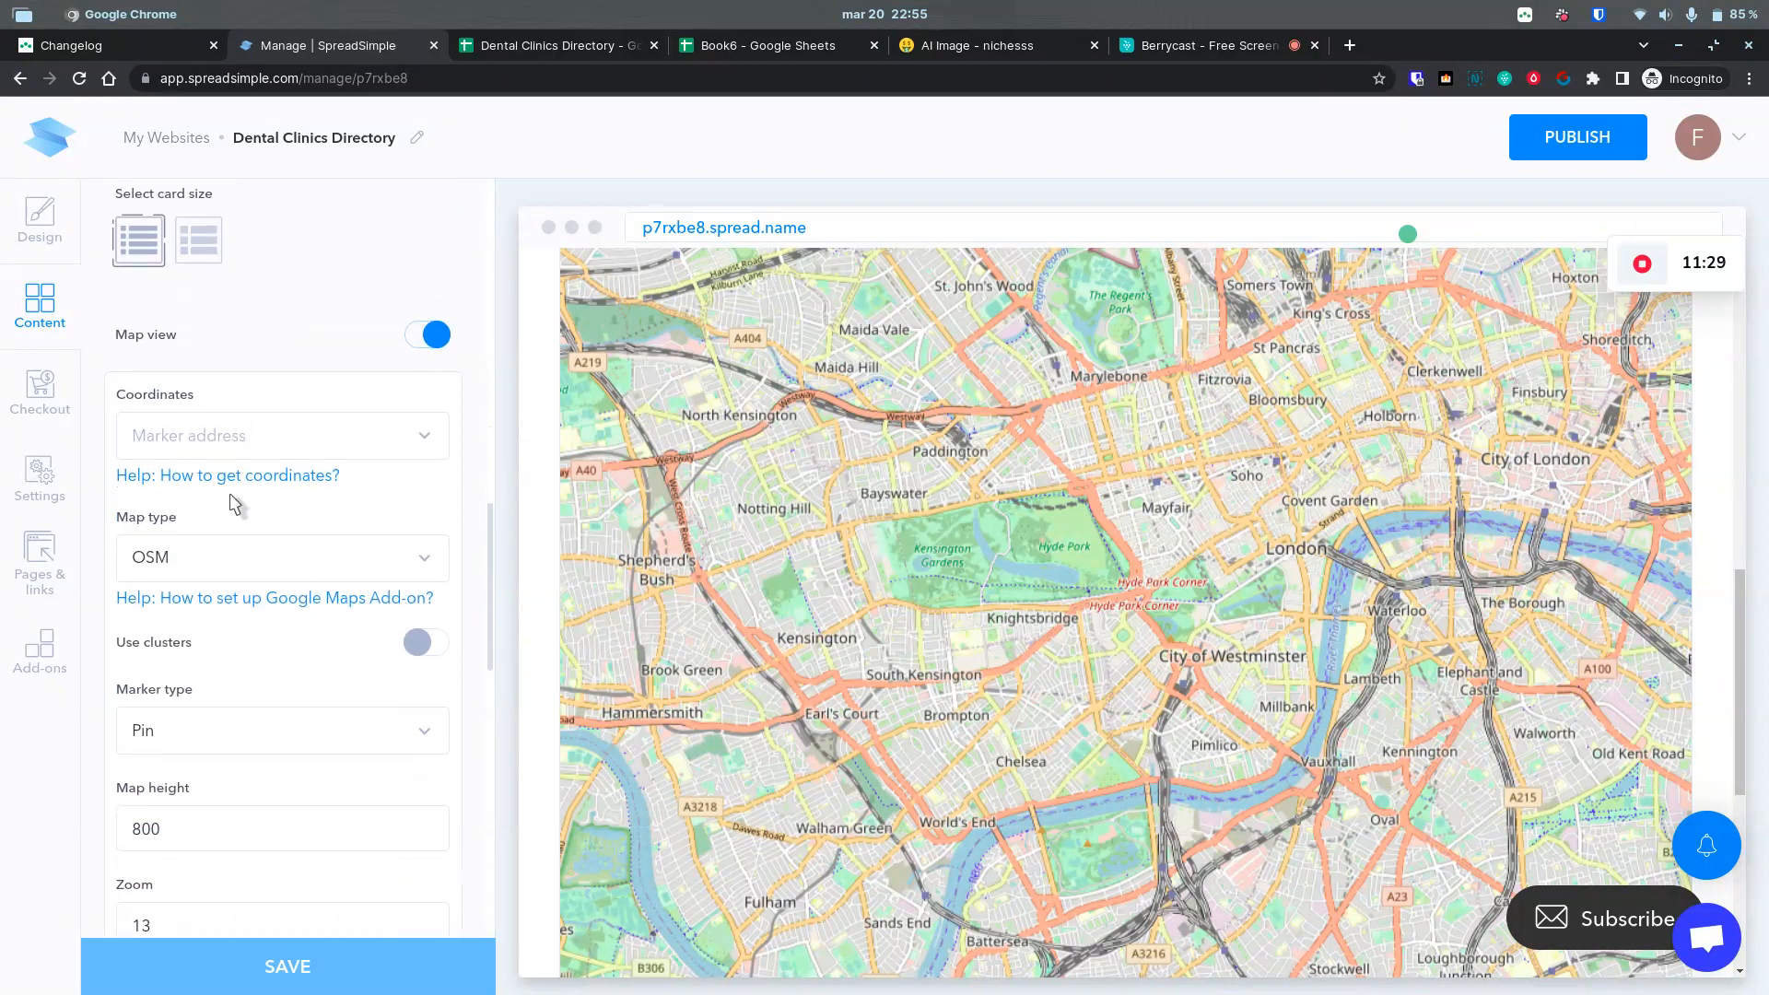
click(200, 440)
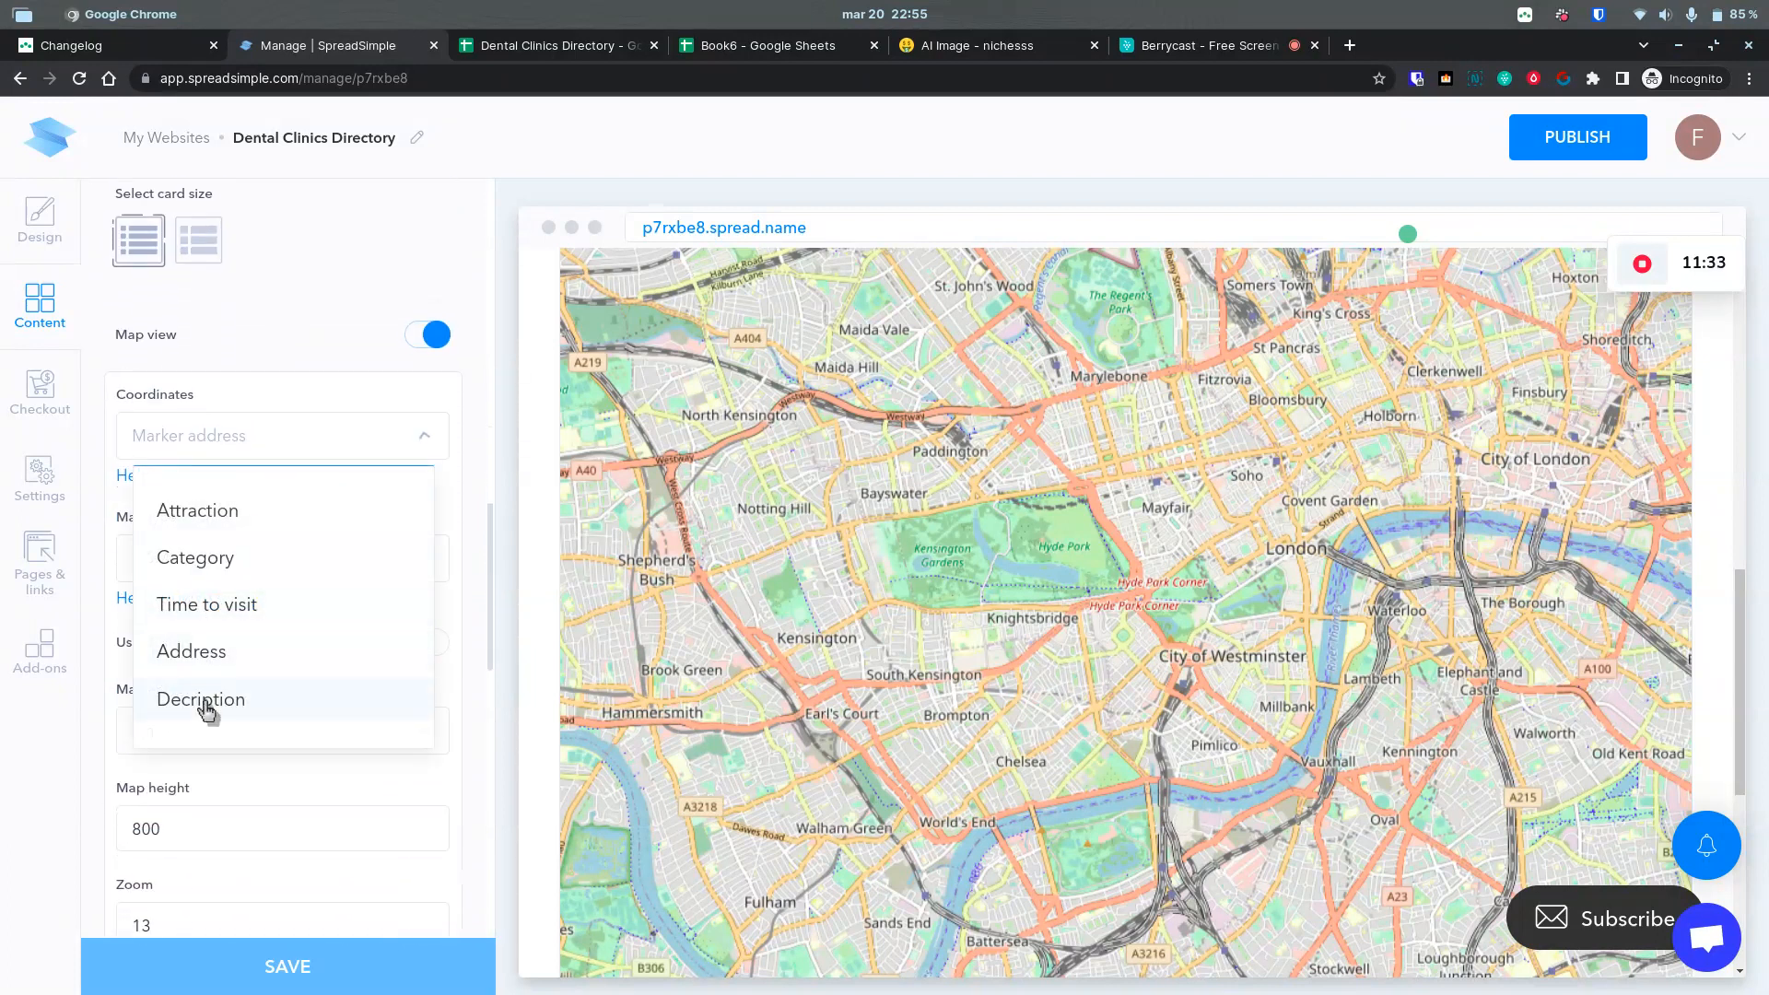
click(204, 662)
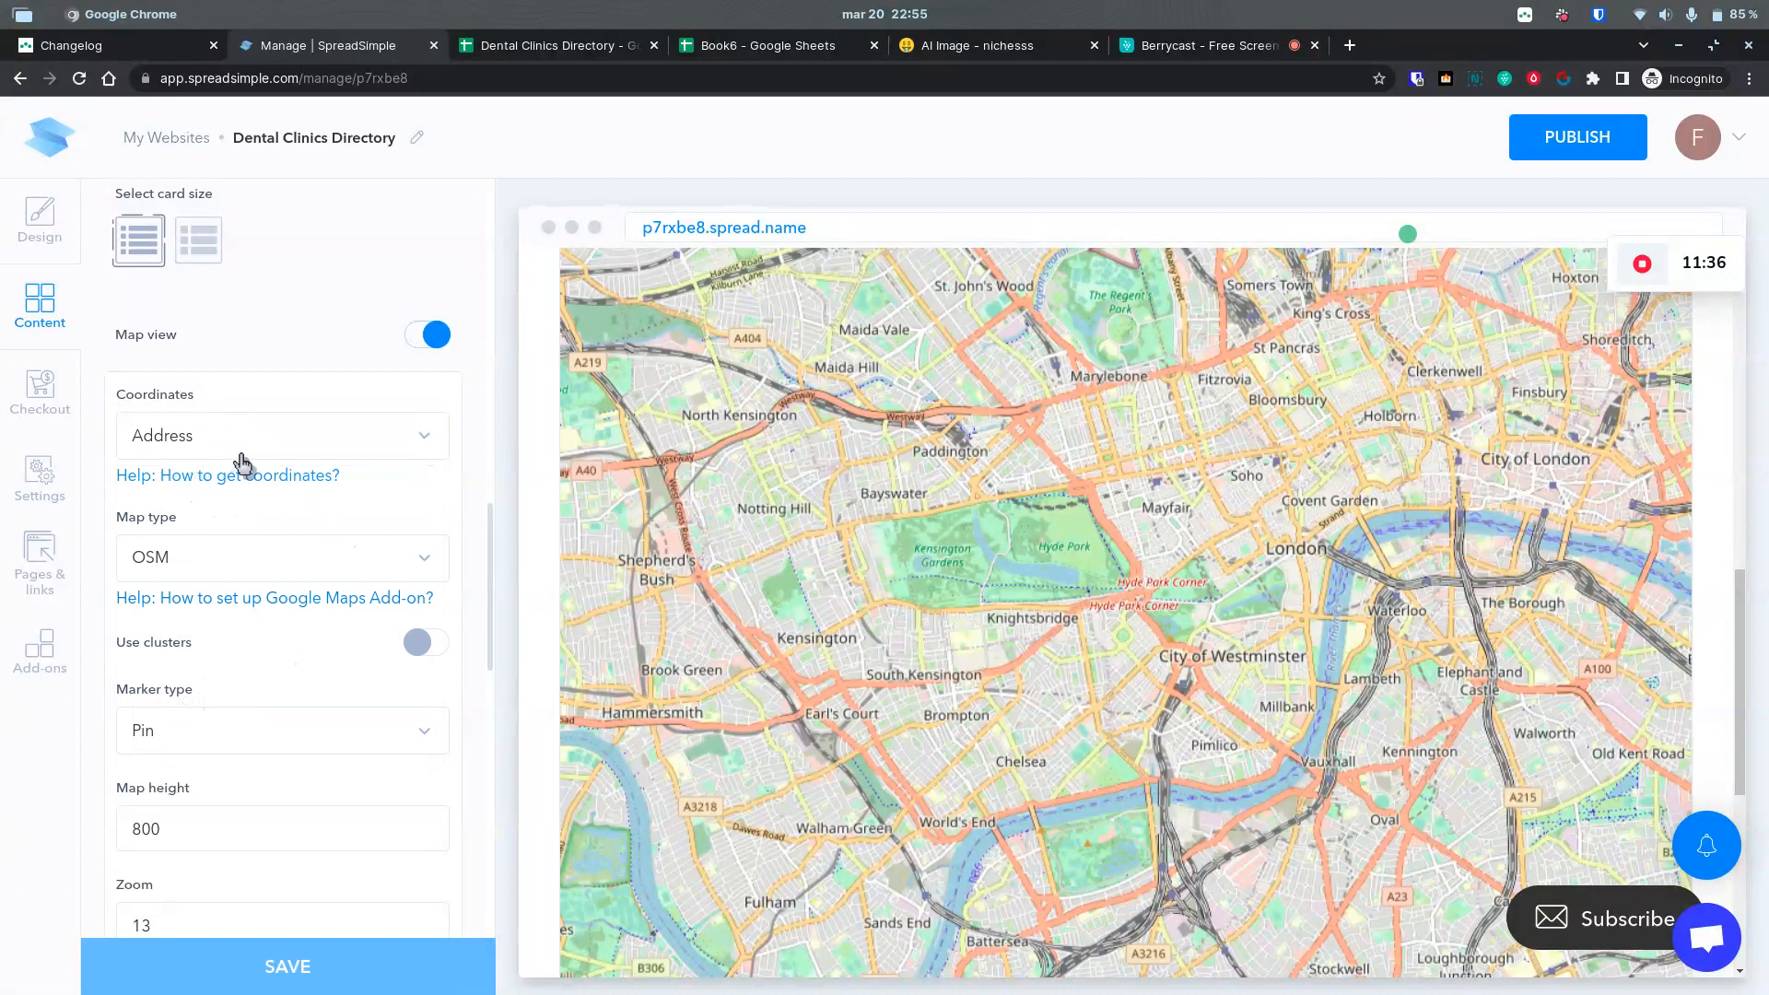
Step: Switch to the Book6 Google Sheet and add a "Coordinates" column header in F1
key(alt+Tab)
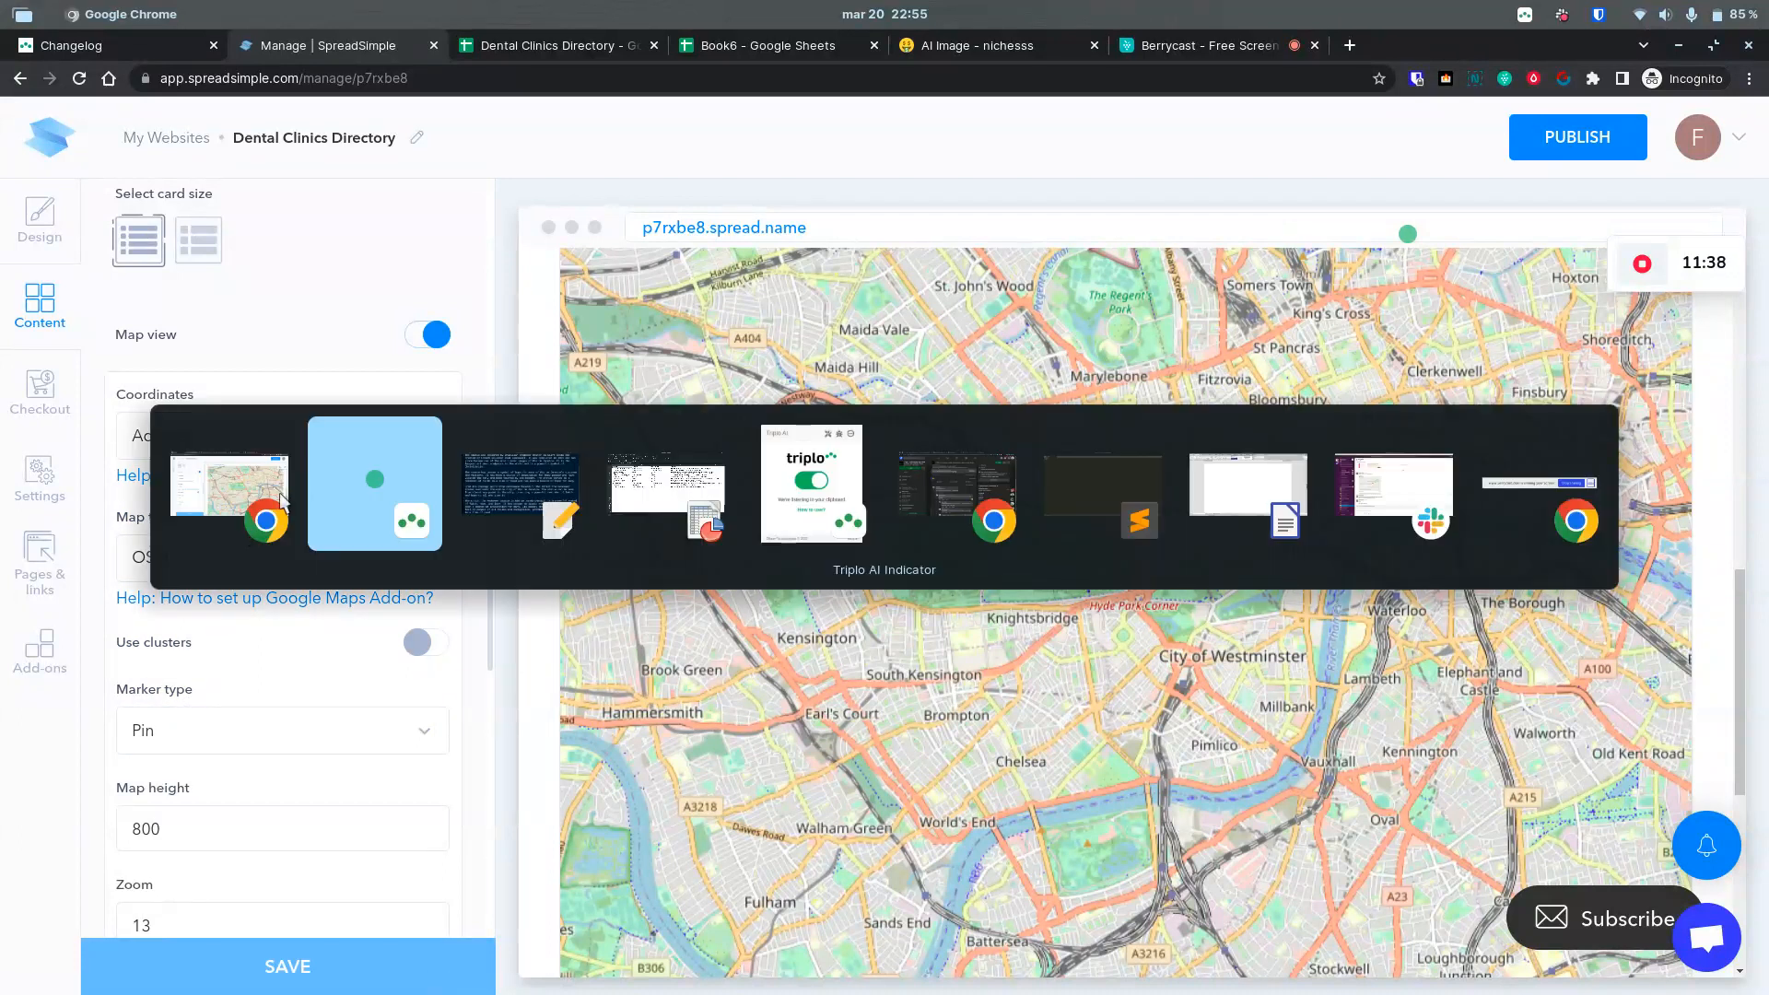
click(734, 57)
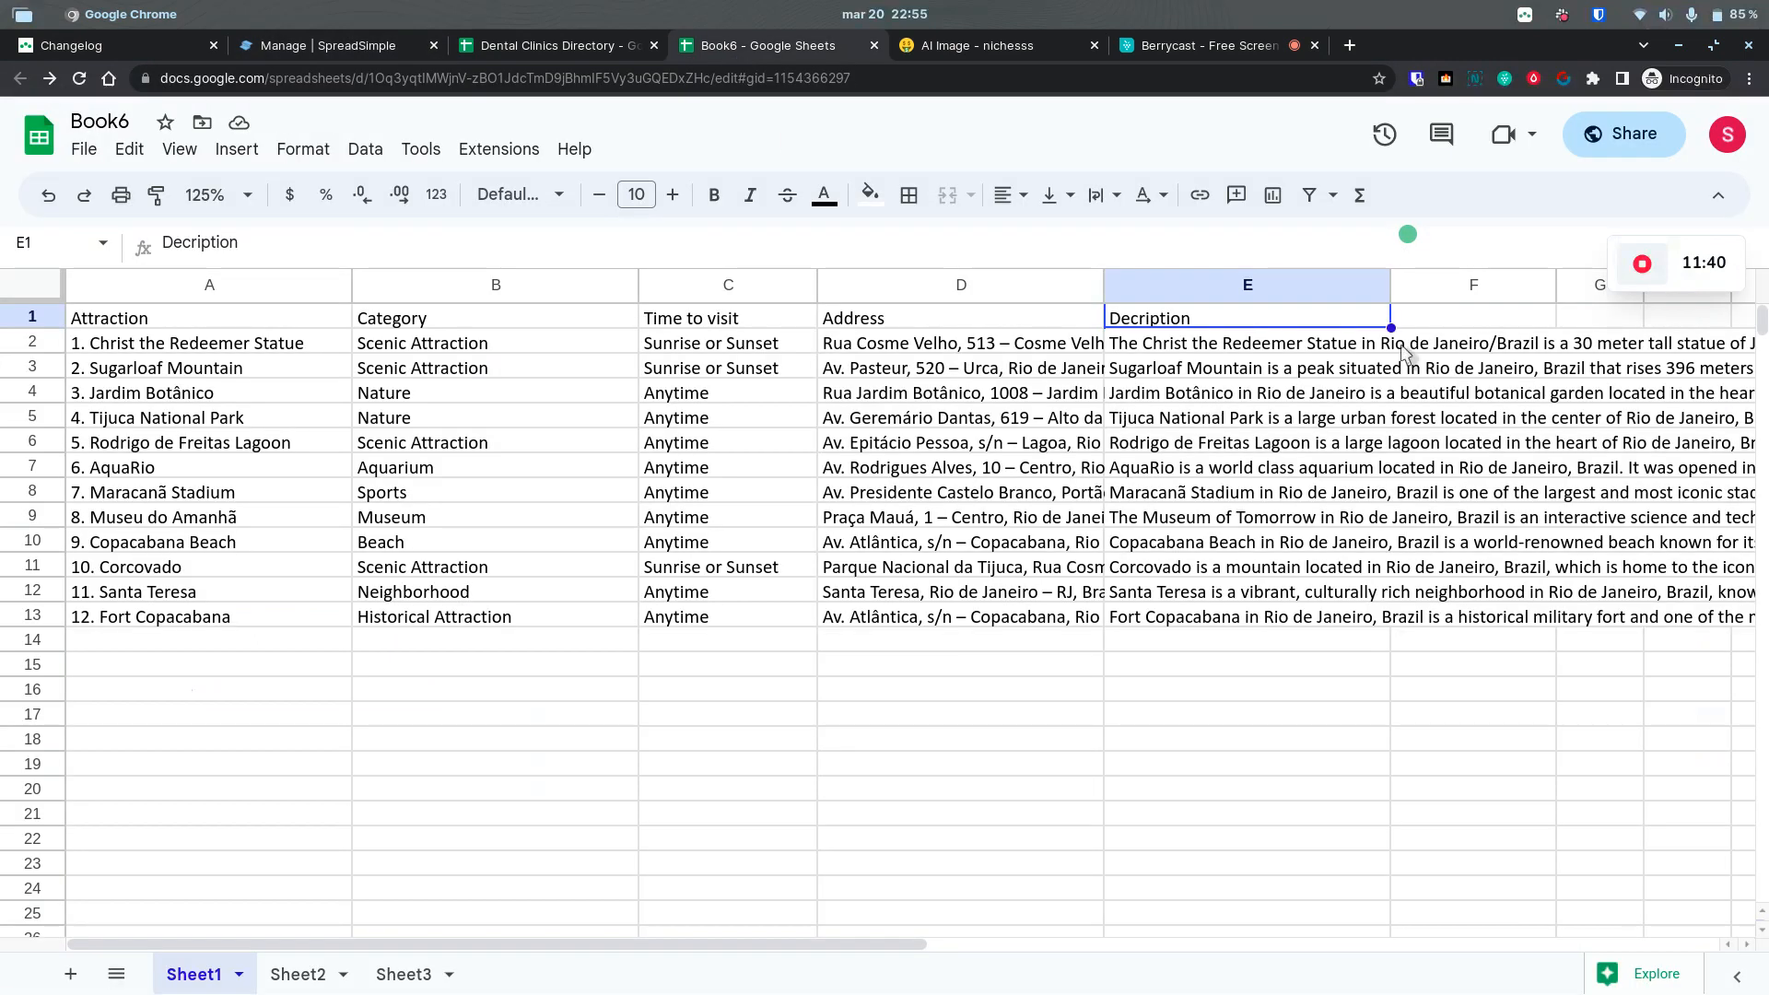
click(1426, 327)
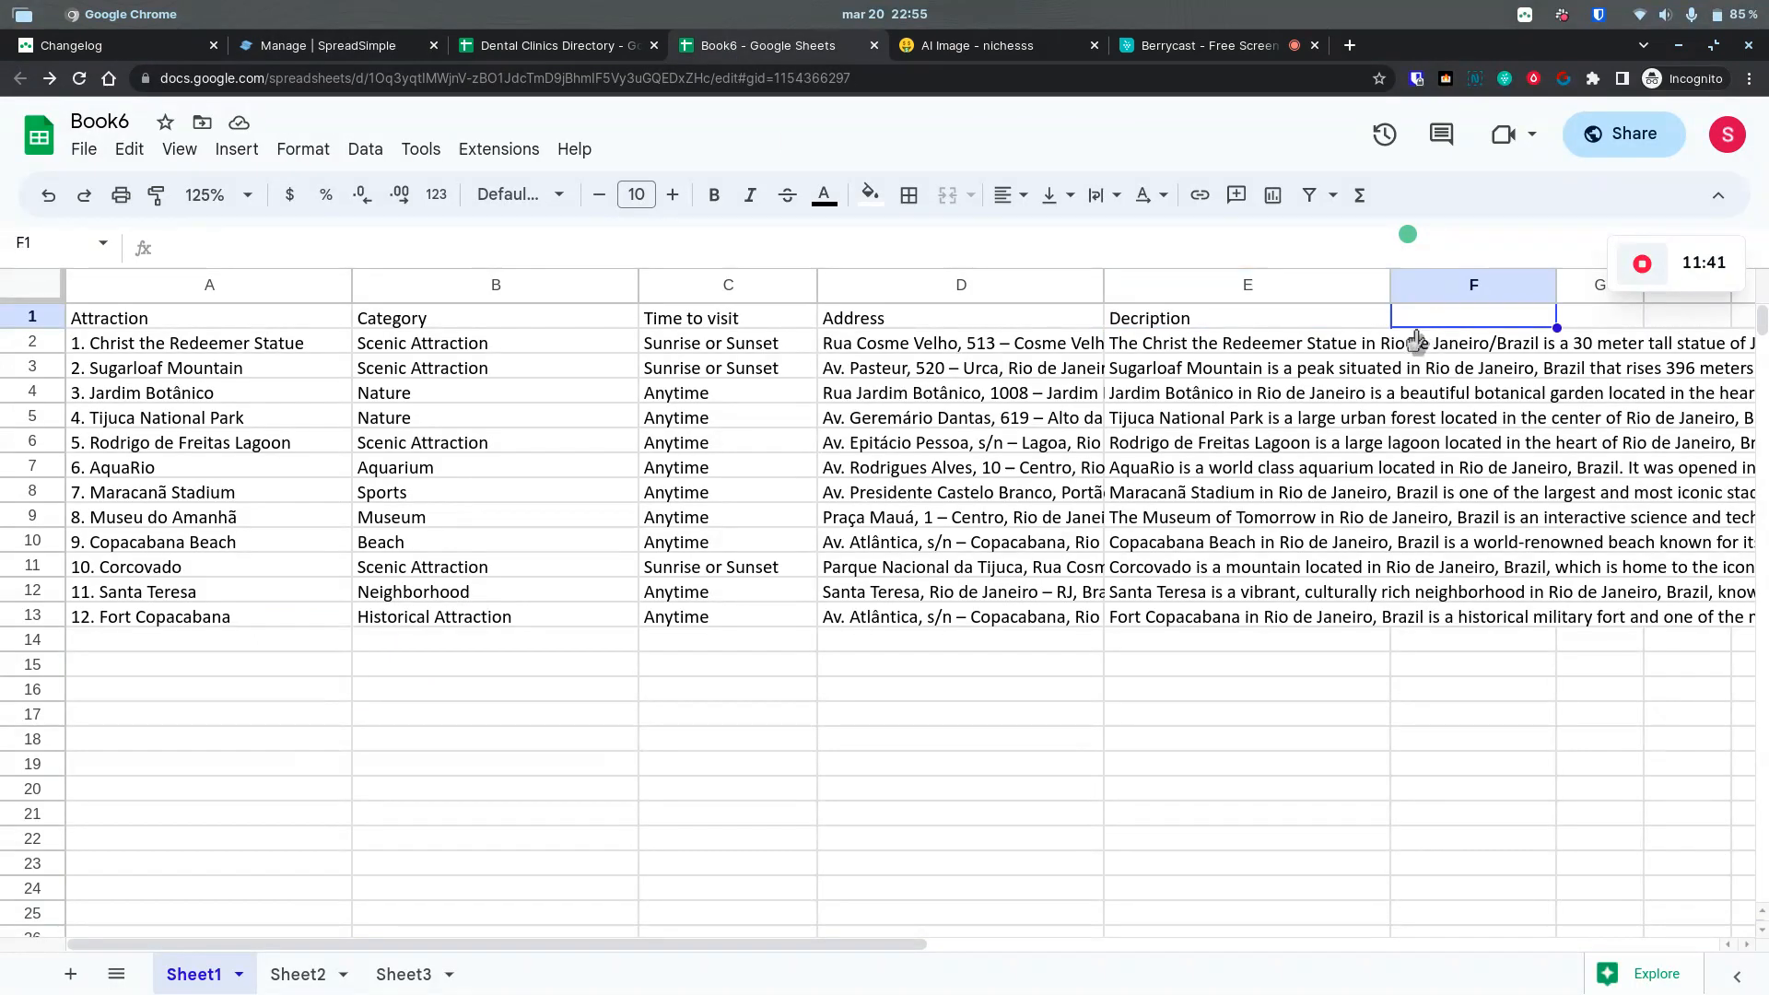
text(Coordinates)
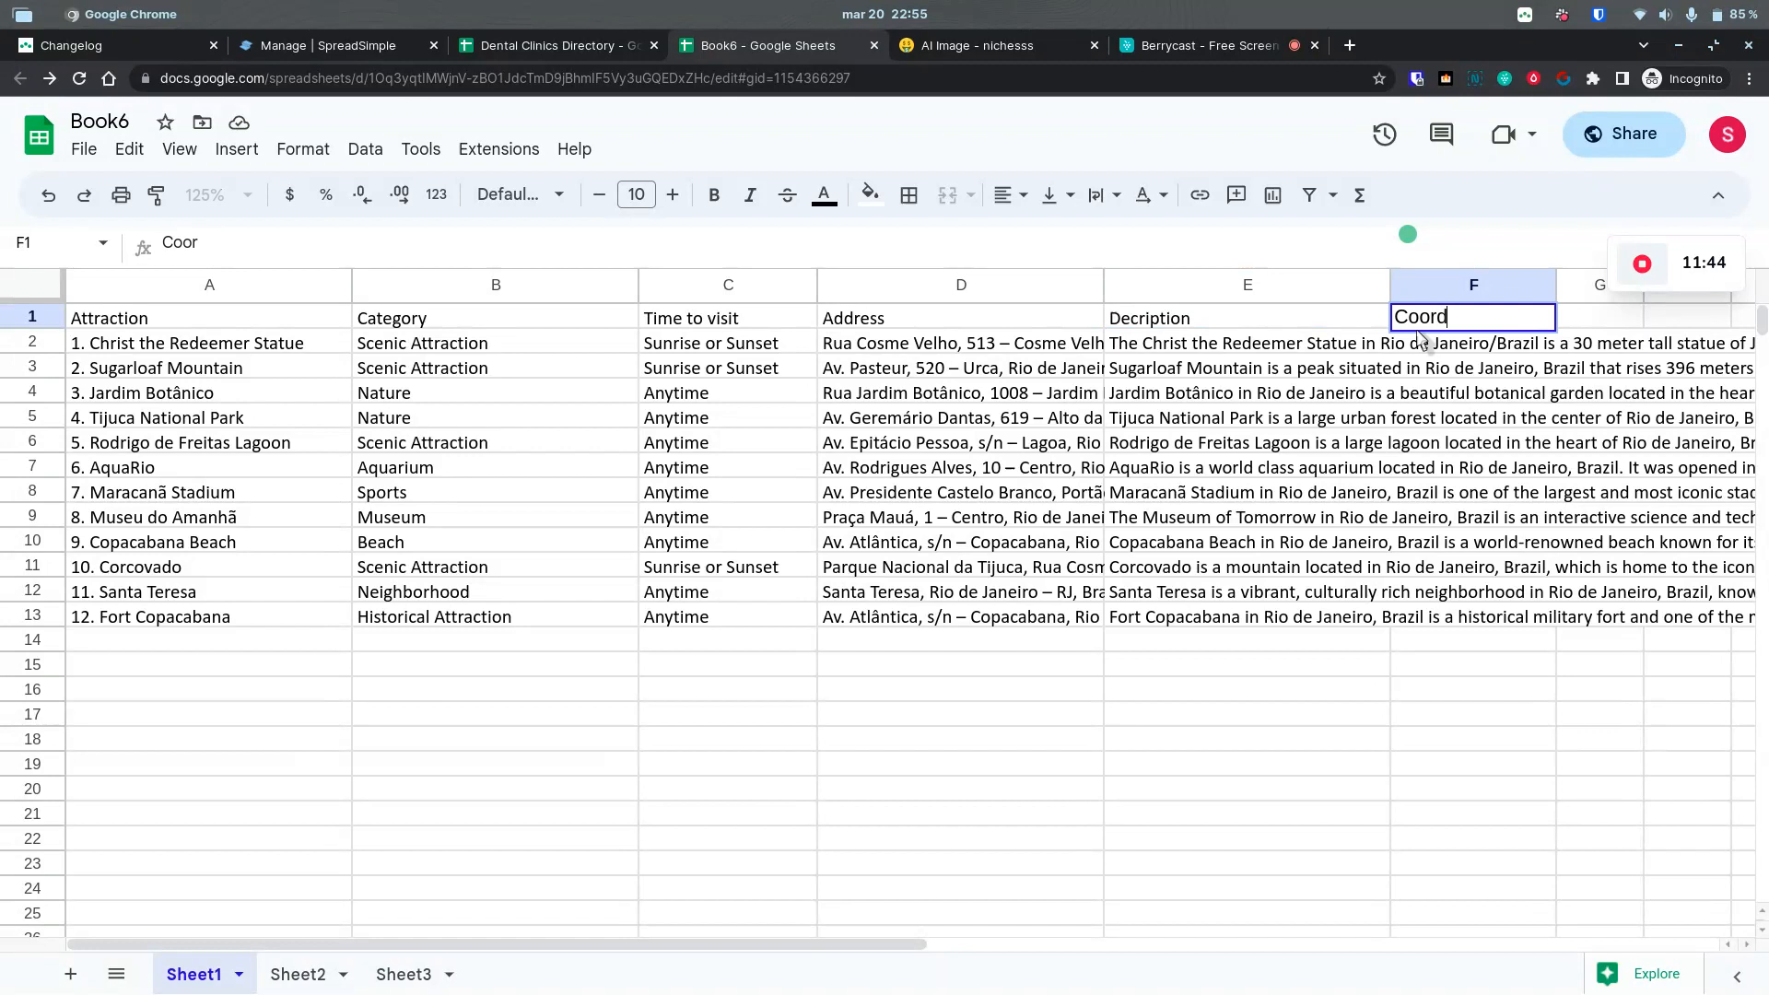
key(Return)
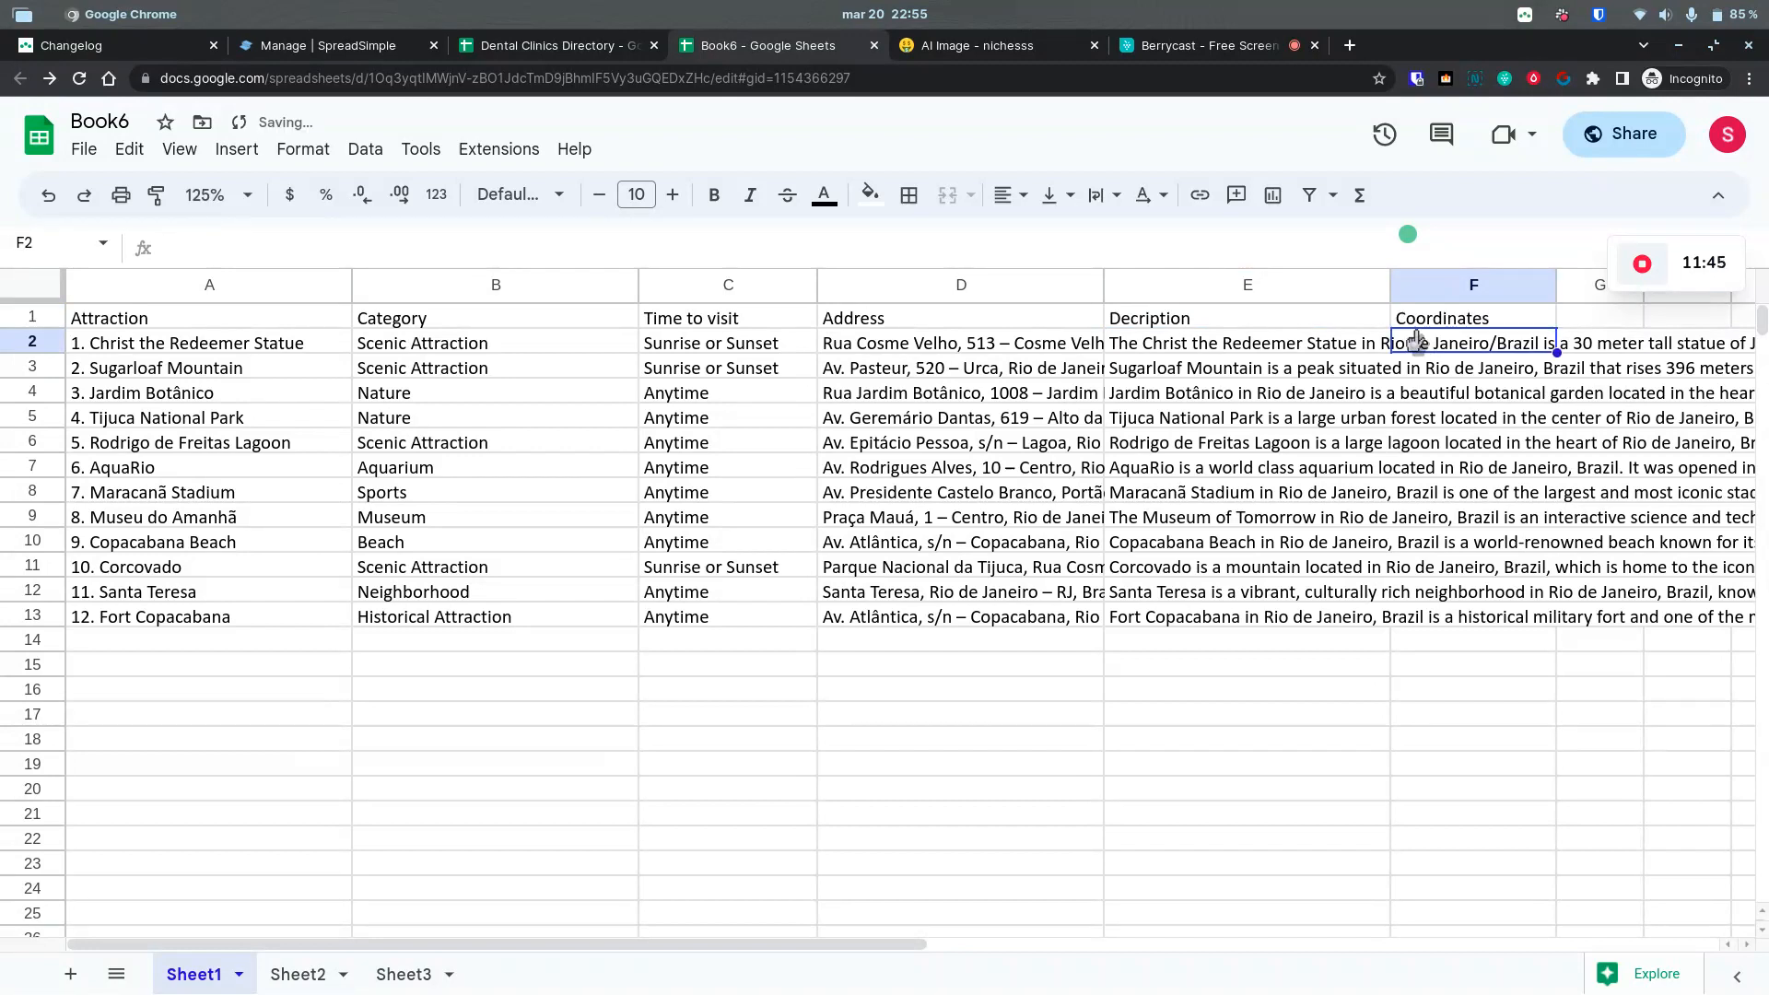
Step: Enter the prompt formula ="ooo what are the coordinates of "&D2 in F2 and accept the suggested autofill for the remaining attractions
double_click(1417, 337)
text(=")
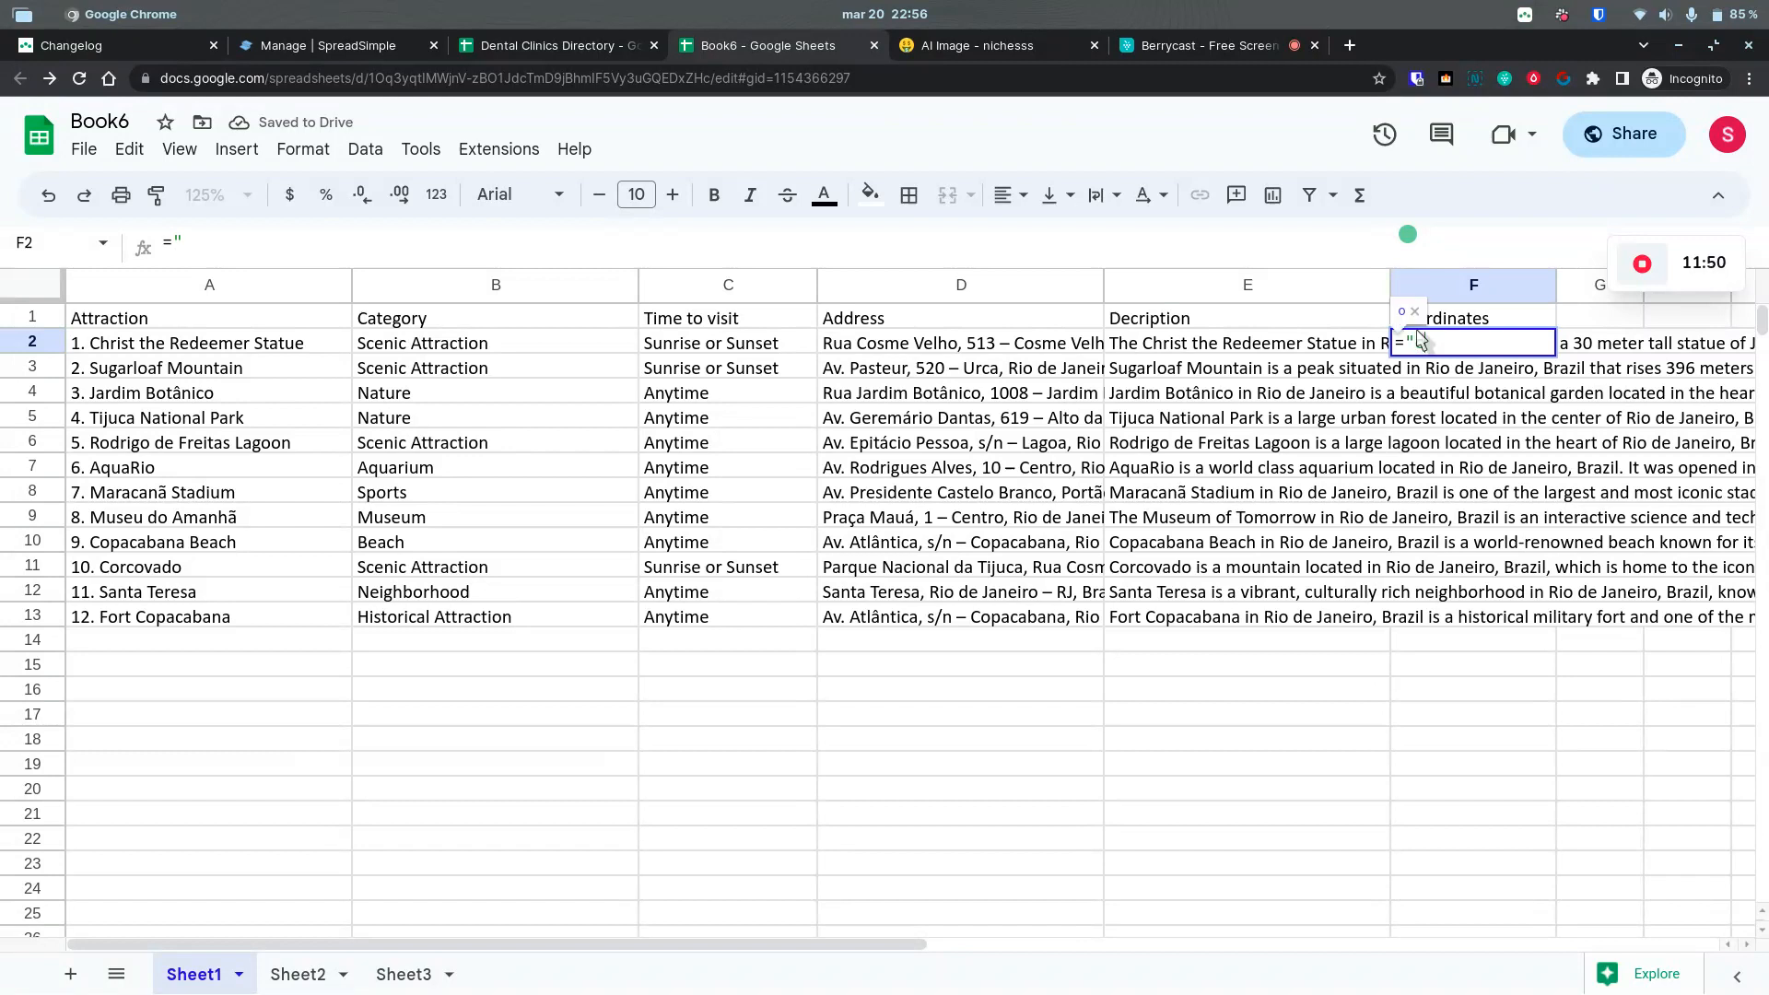
text(ooo what are th)
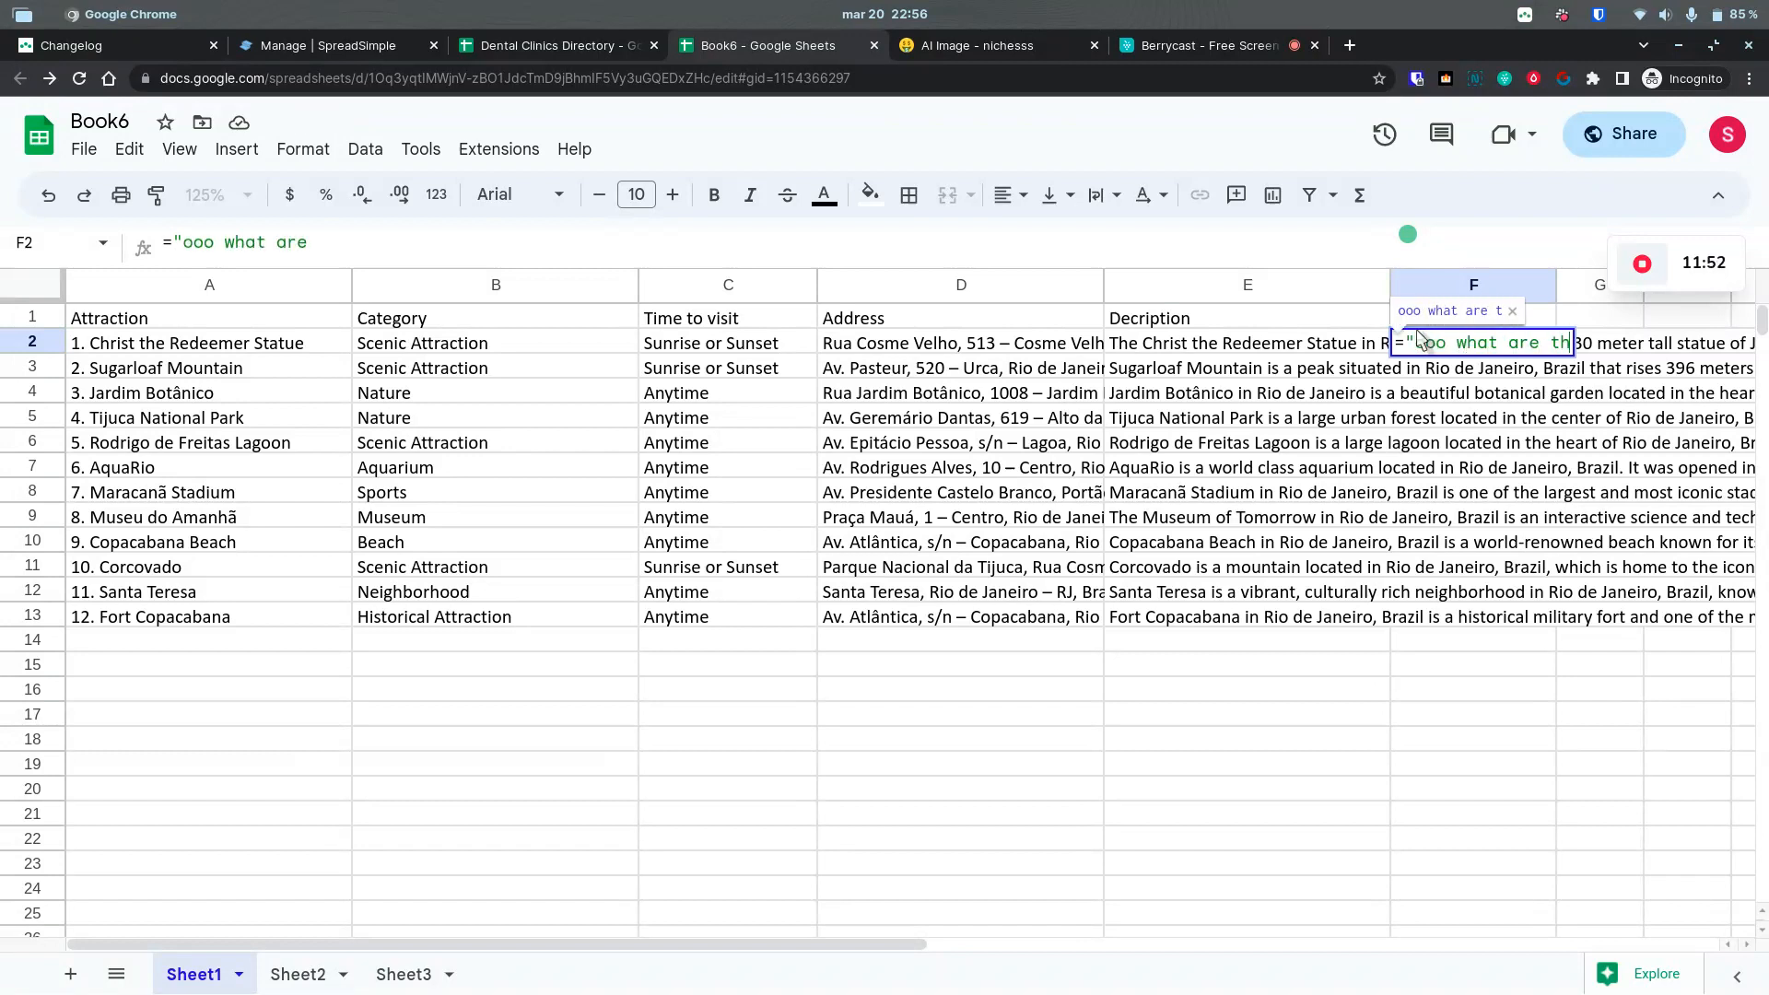
text(e codrdinates )
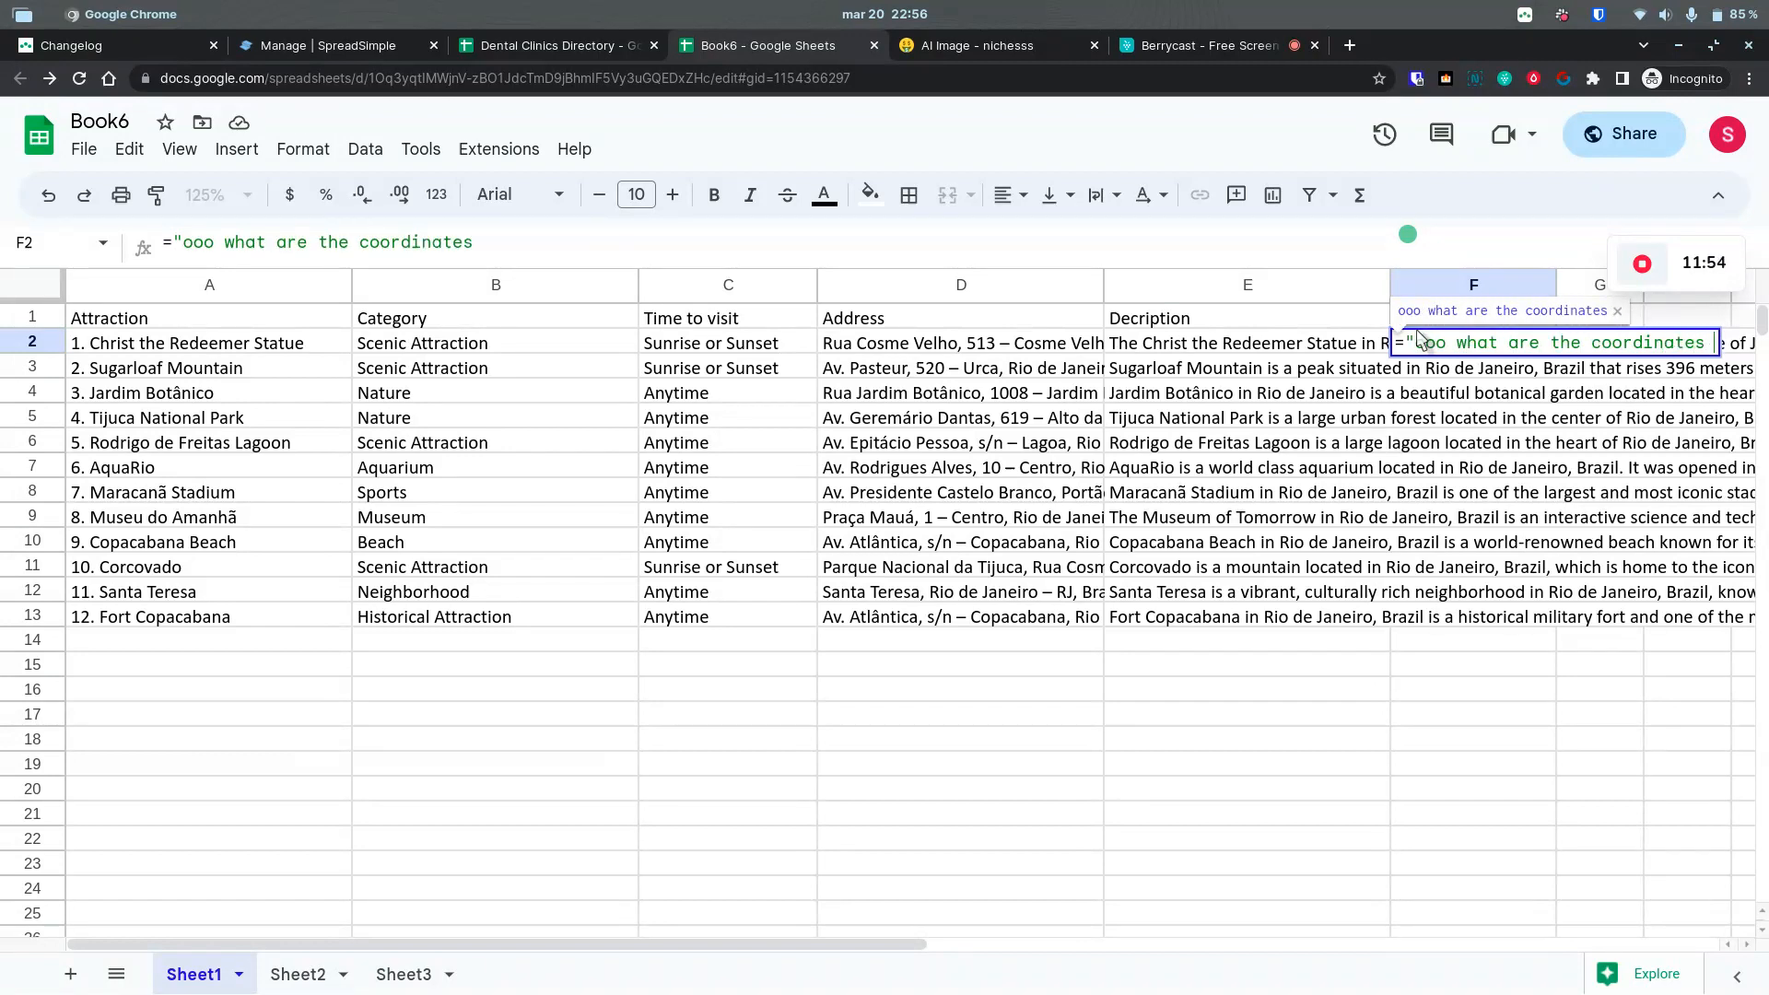
text(of ")
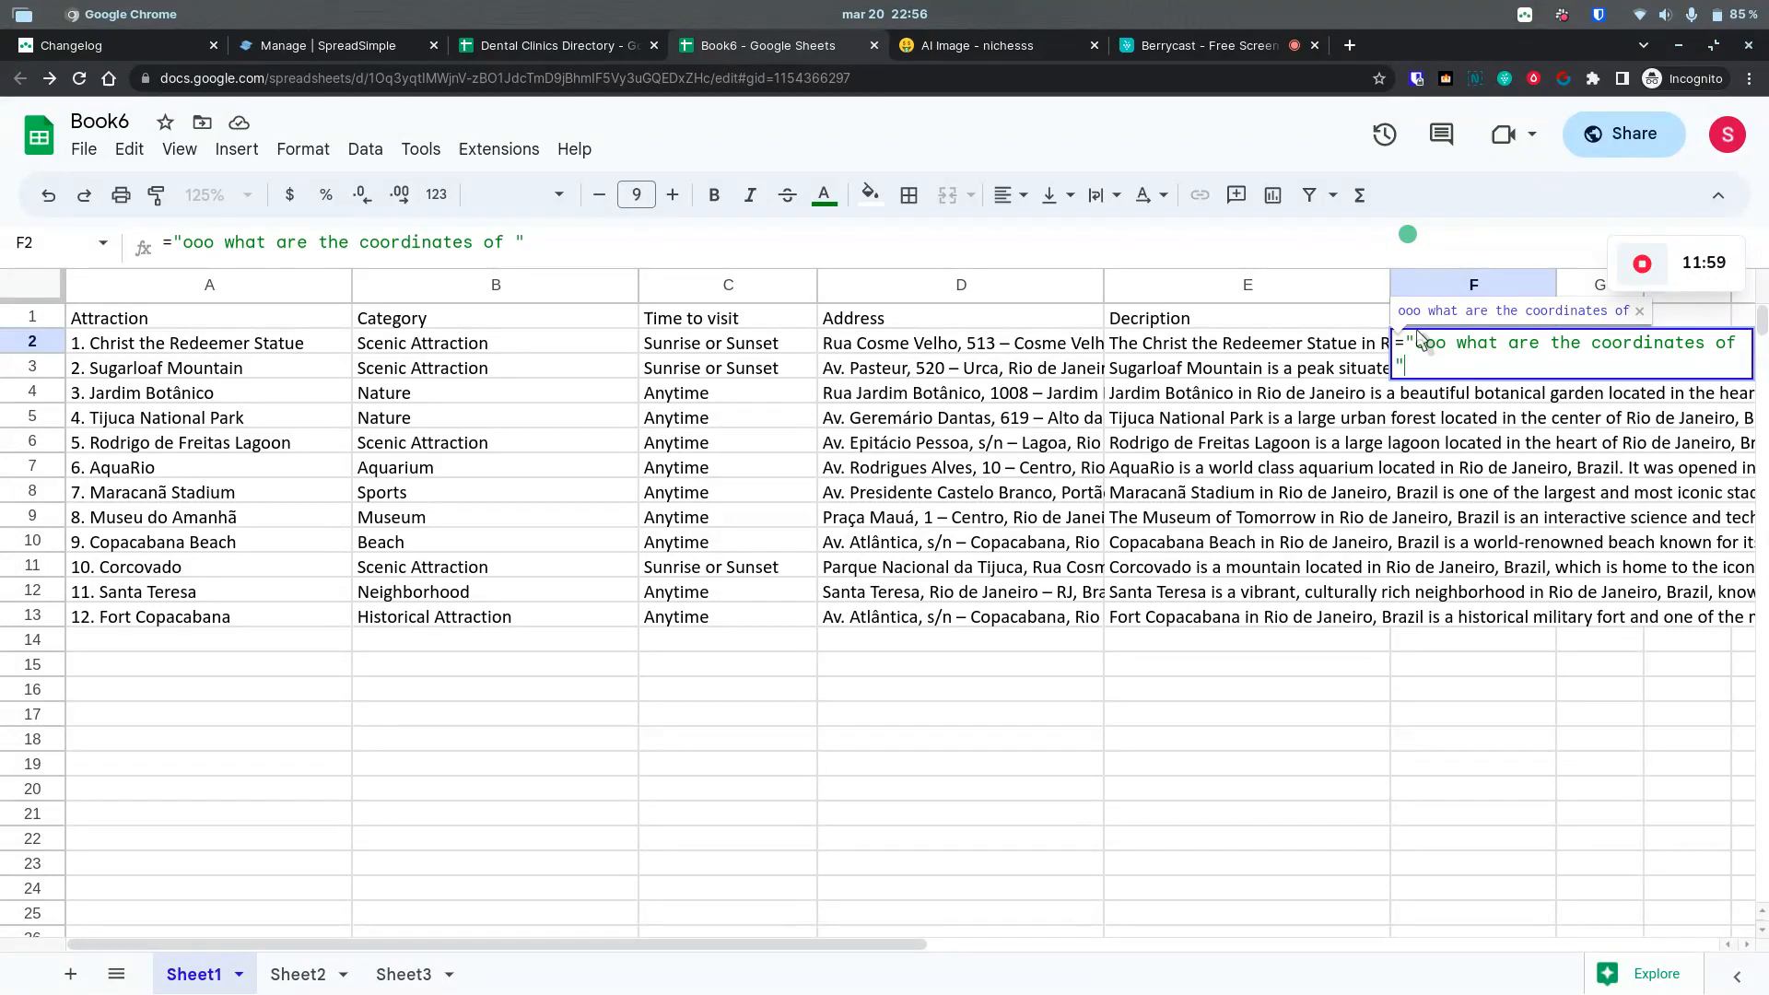
text(&)
click(891, 346)
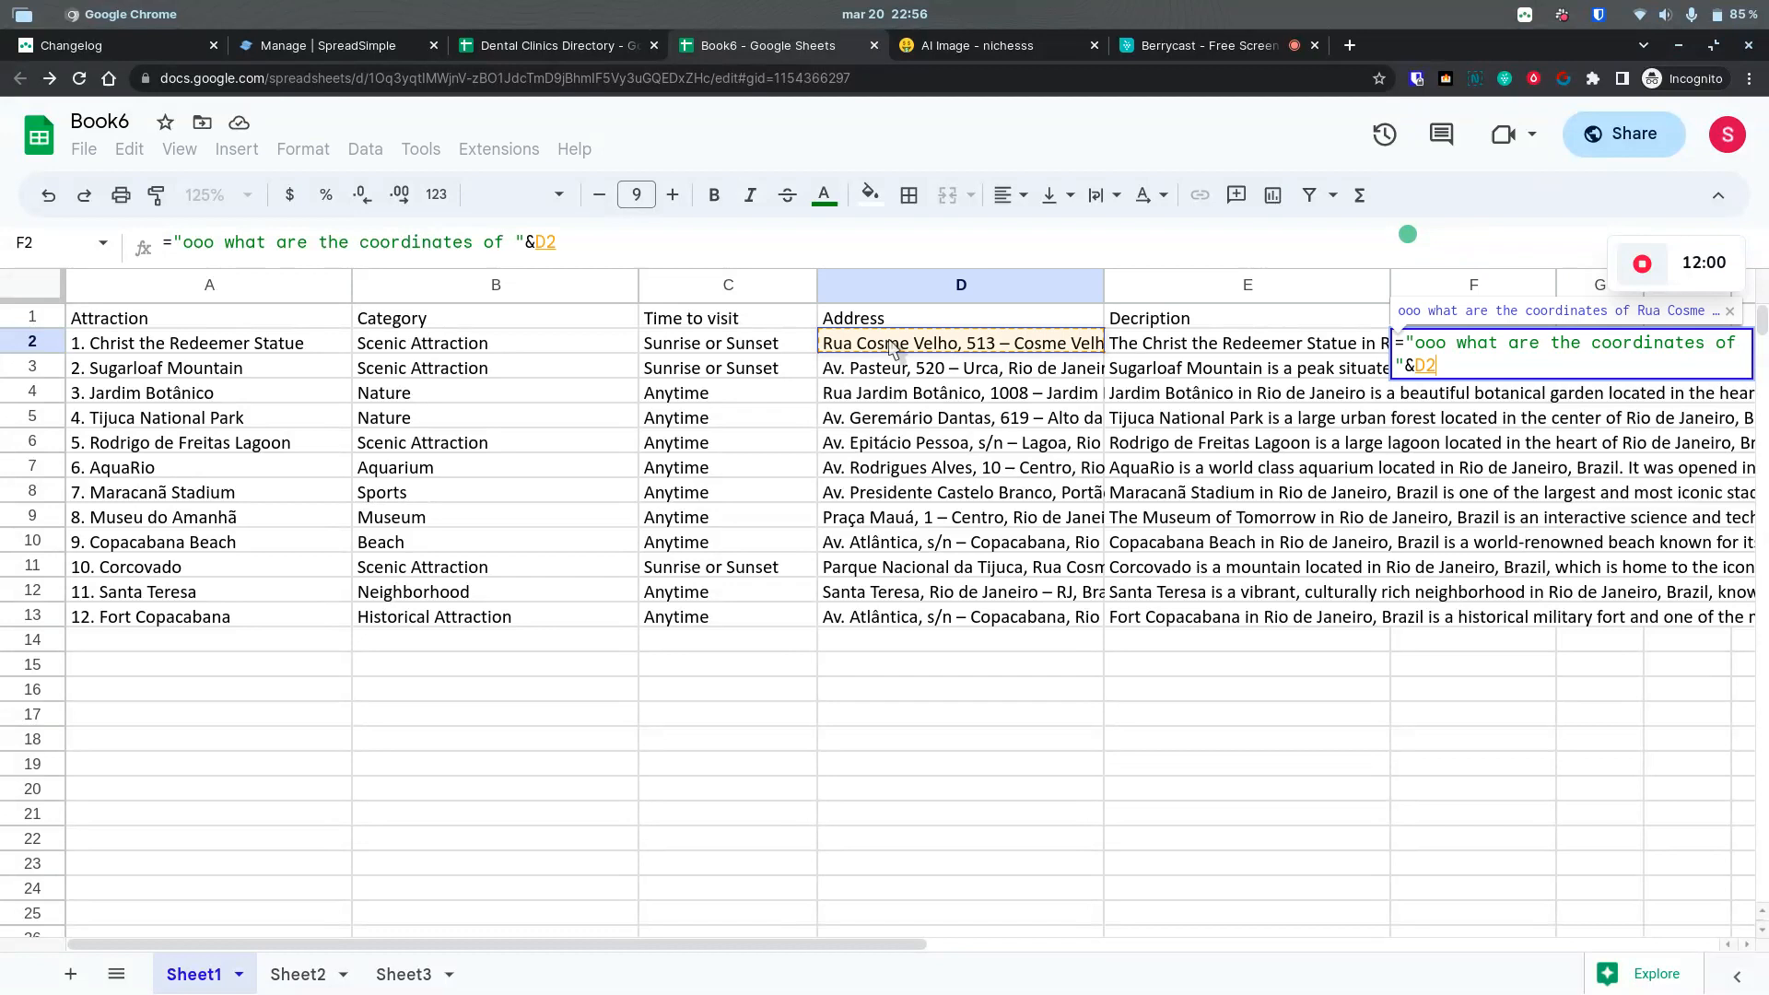
key(Return)
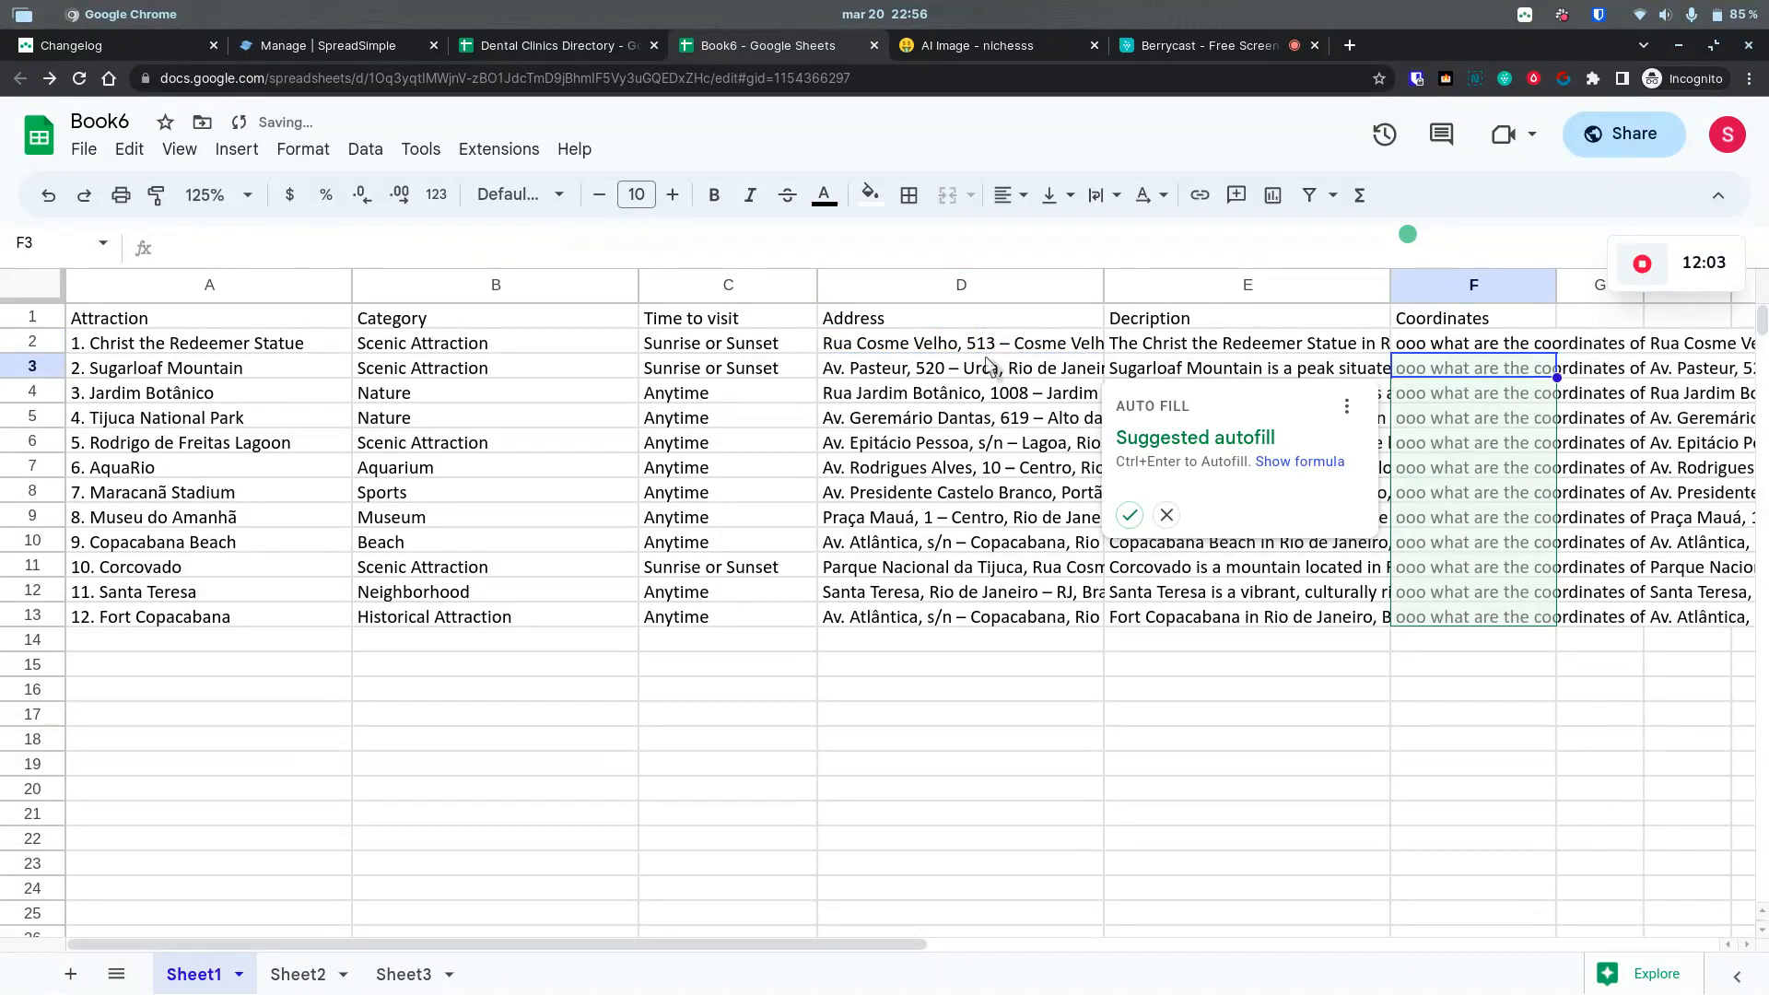
click(1130, 514)
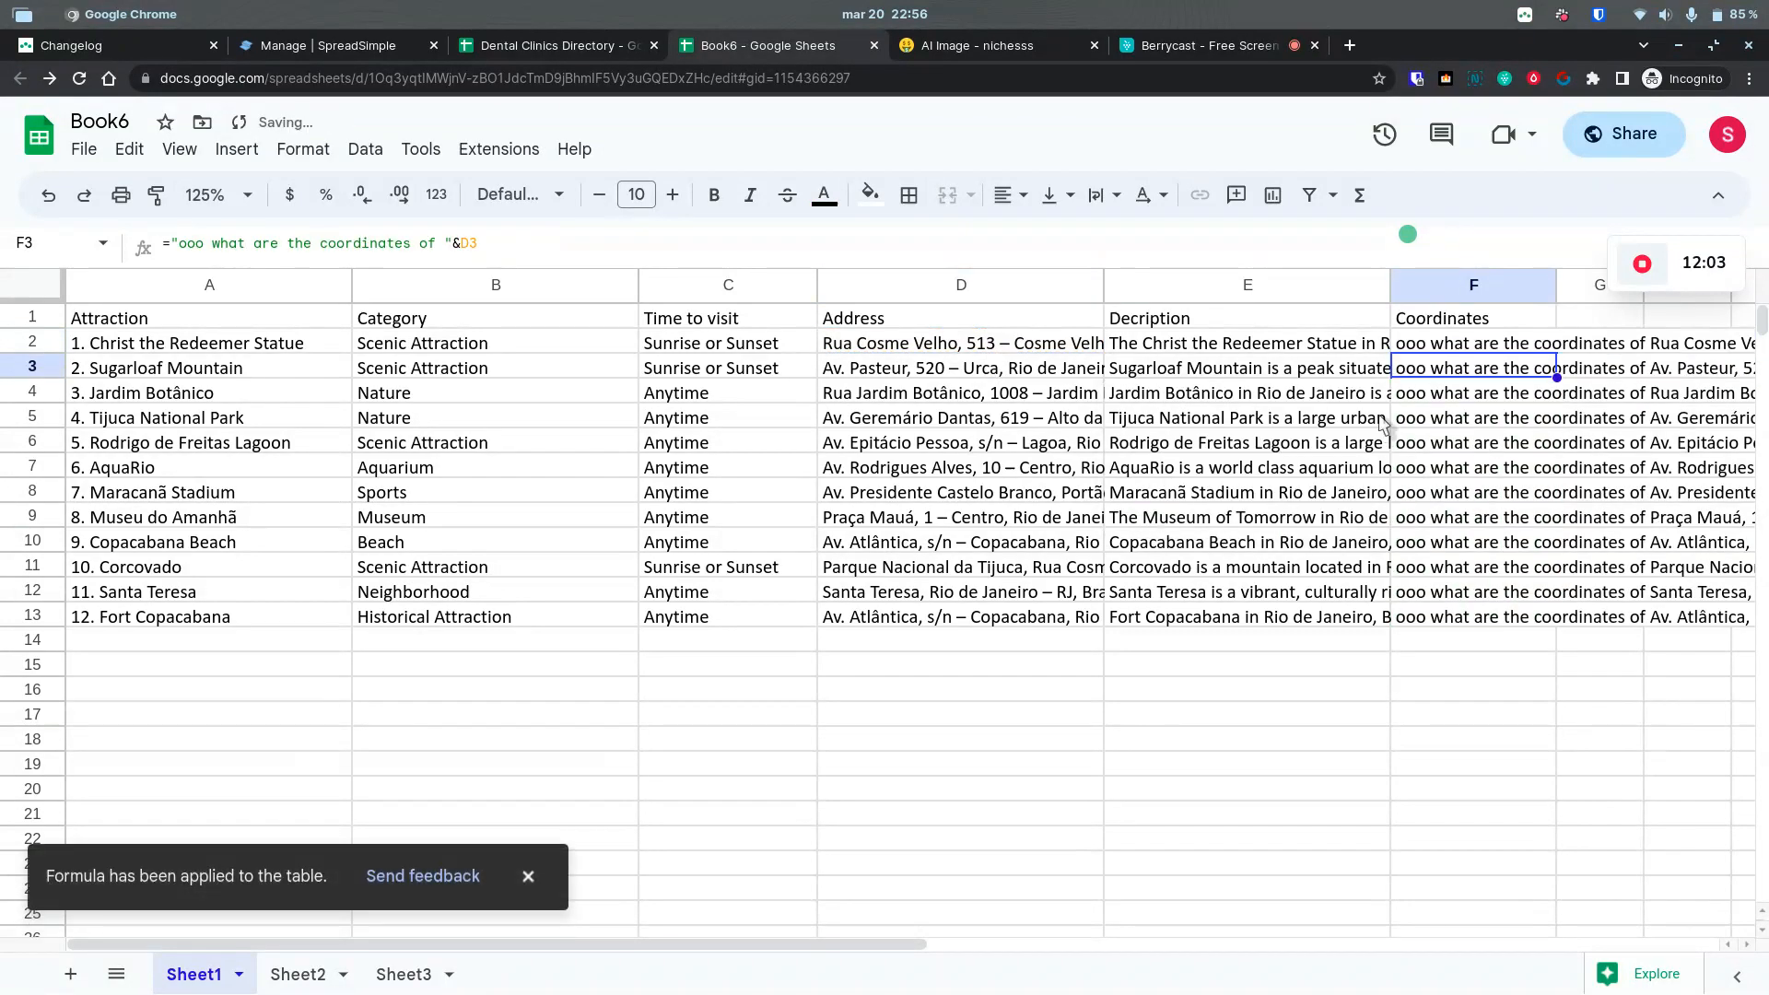
Step: Try replacing the F2 prompt with Triplo AI's generated coordinates, enlarge the formula bar to inspect them, and undo the replacement
click(1443, 345)
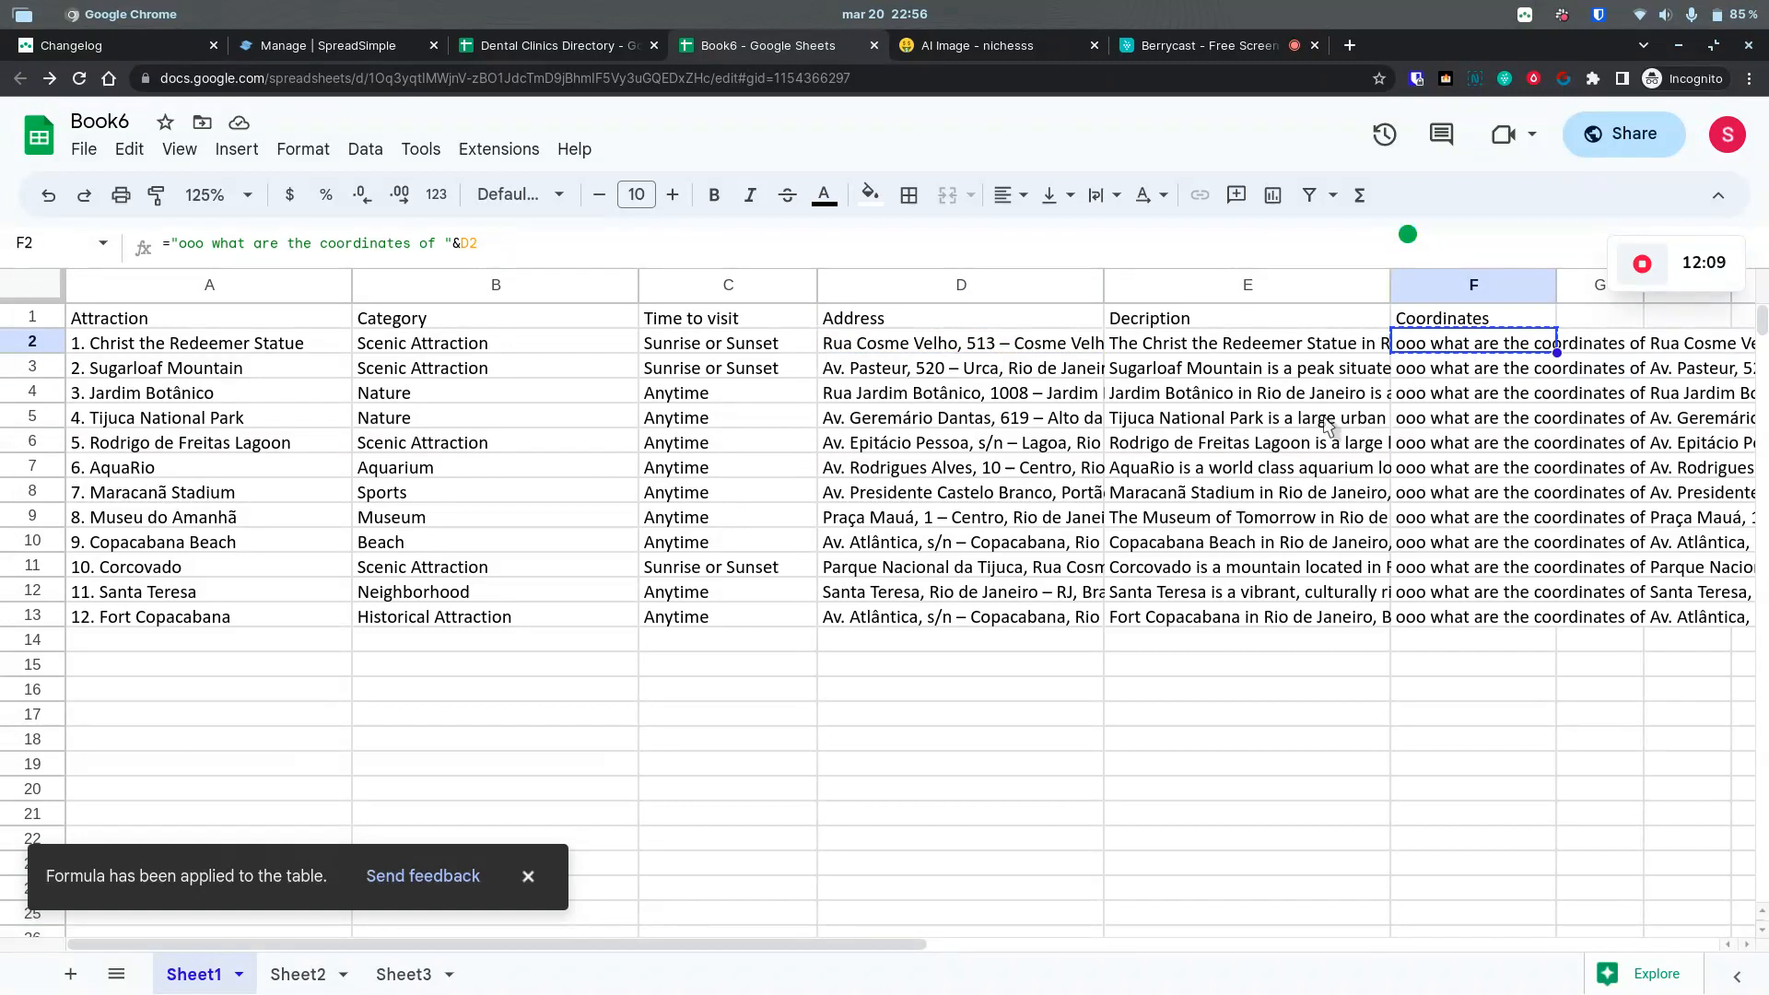
text(Latitude: -22.939102 Longitude: -43.206814)
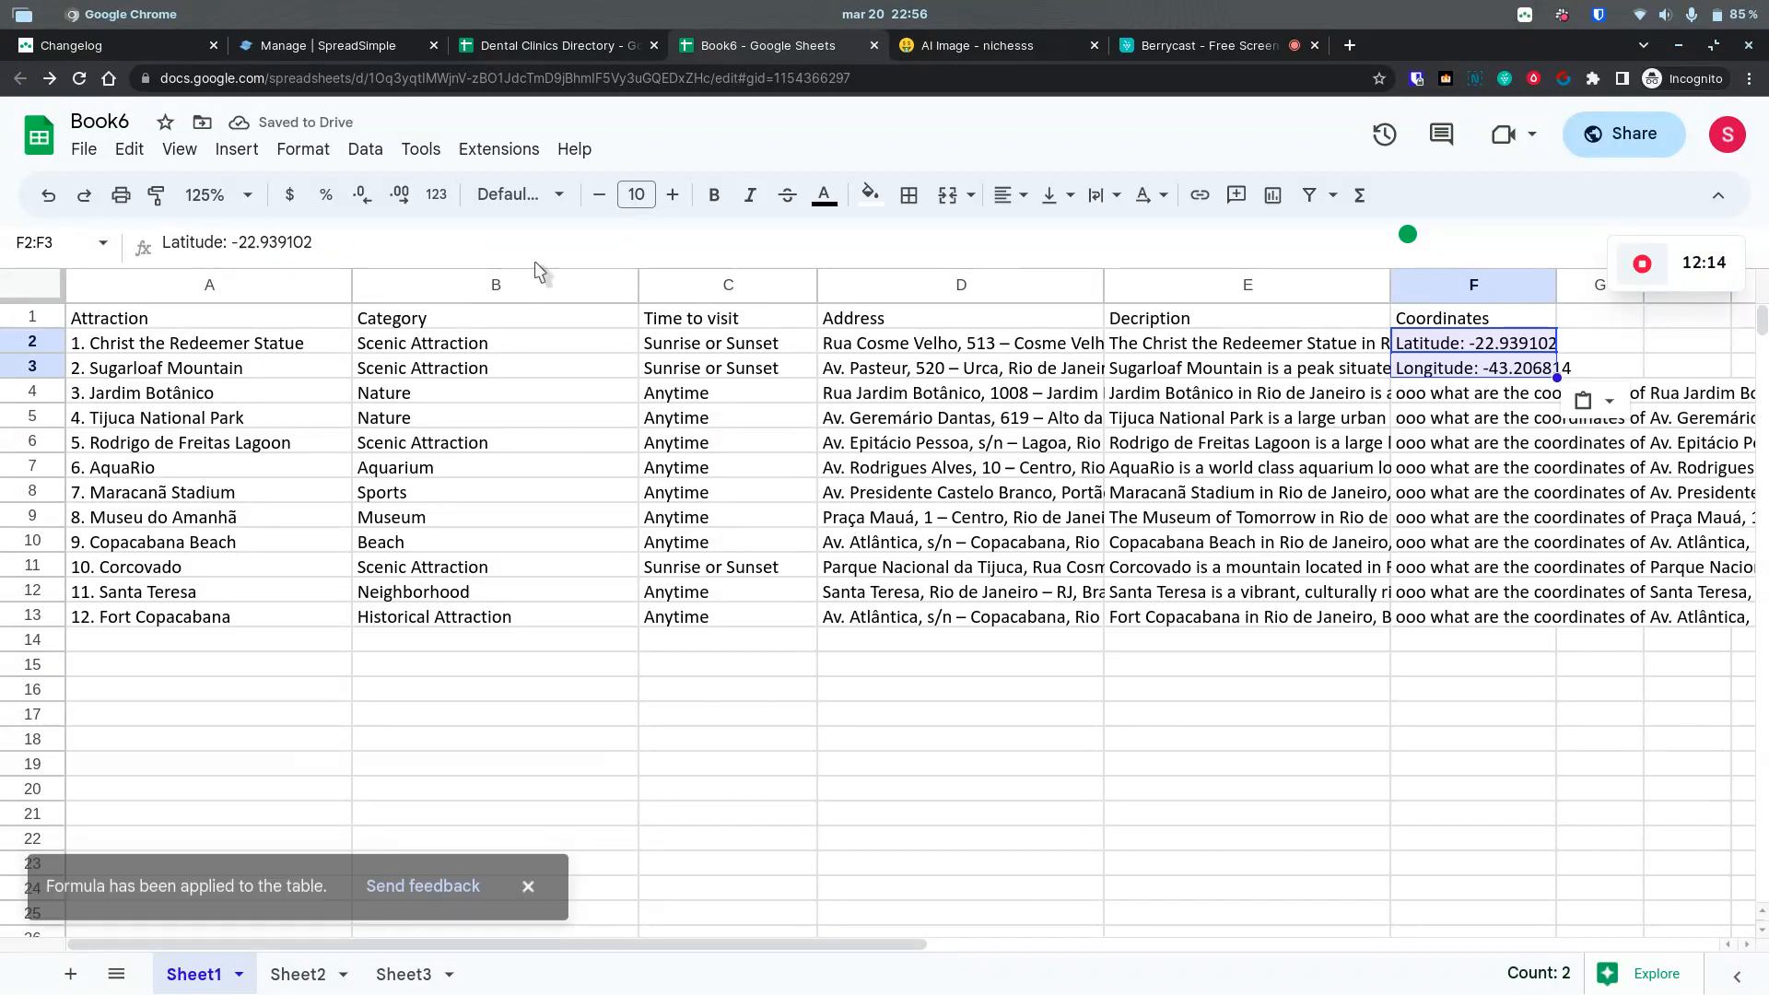
drag(539, 269, 549, 322)
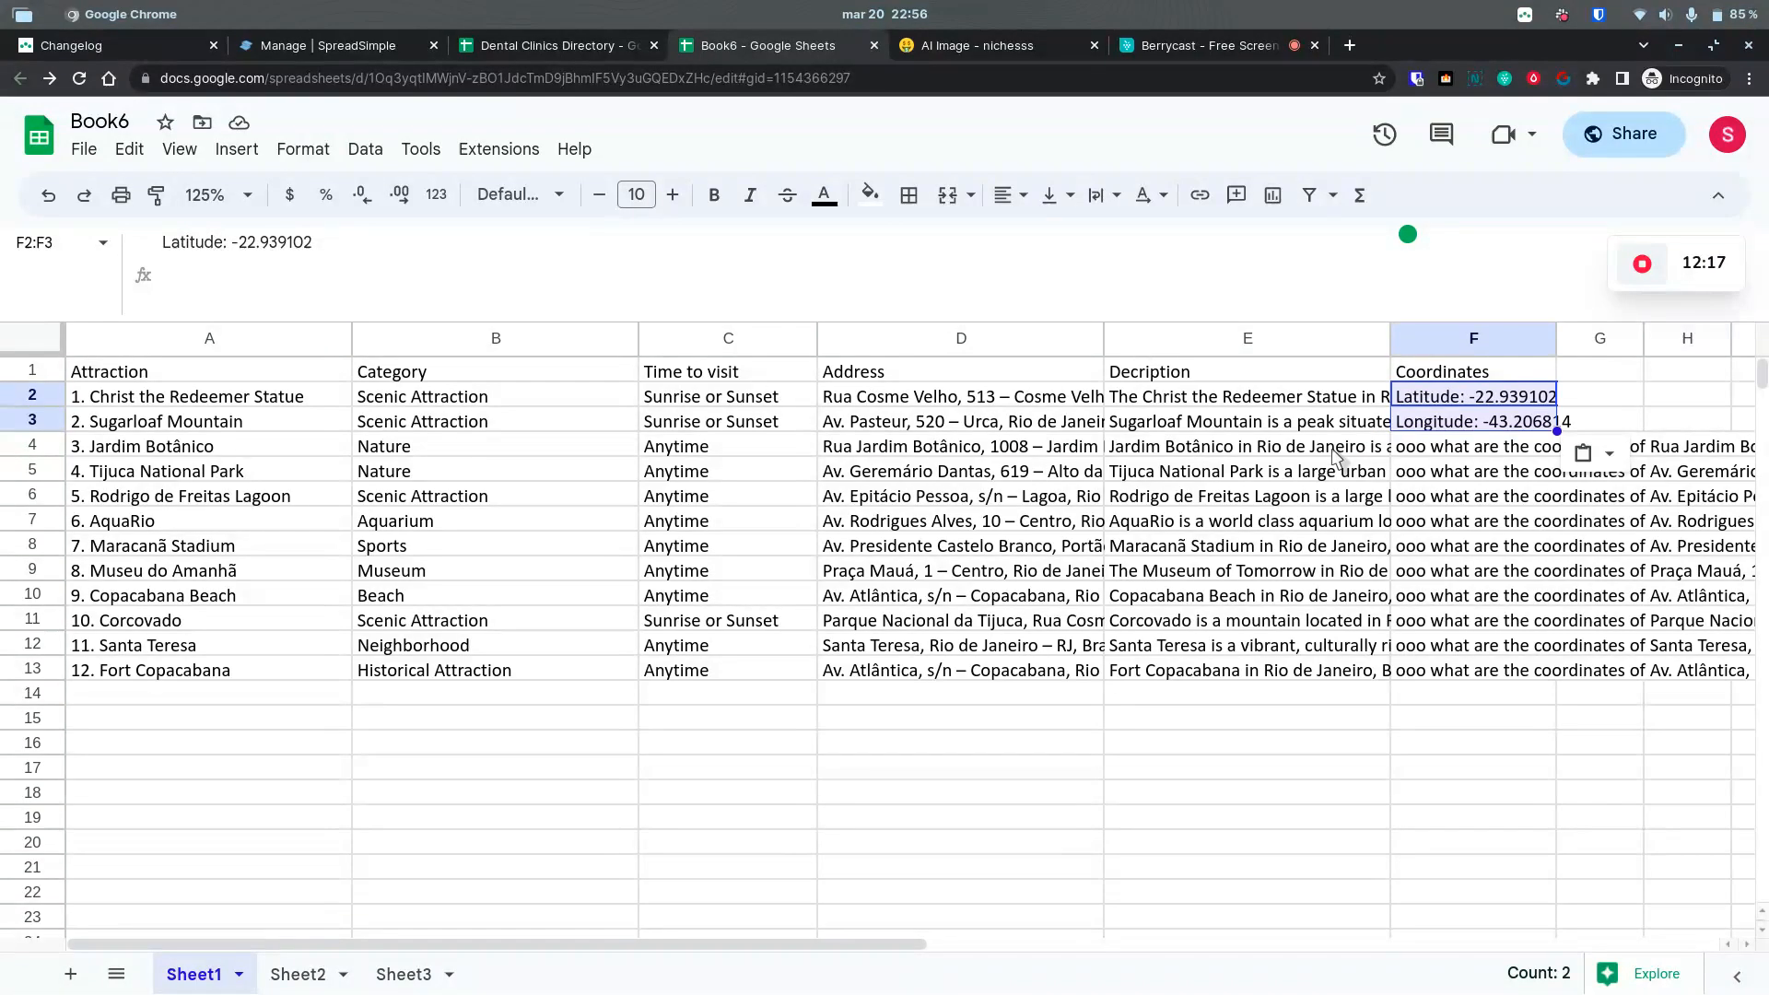
key(ctrl+z)
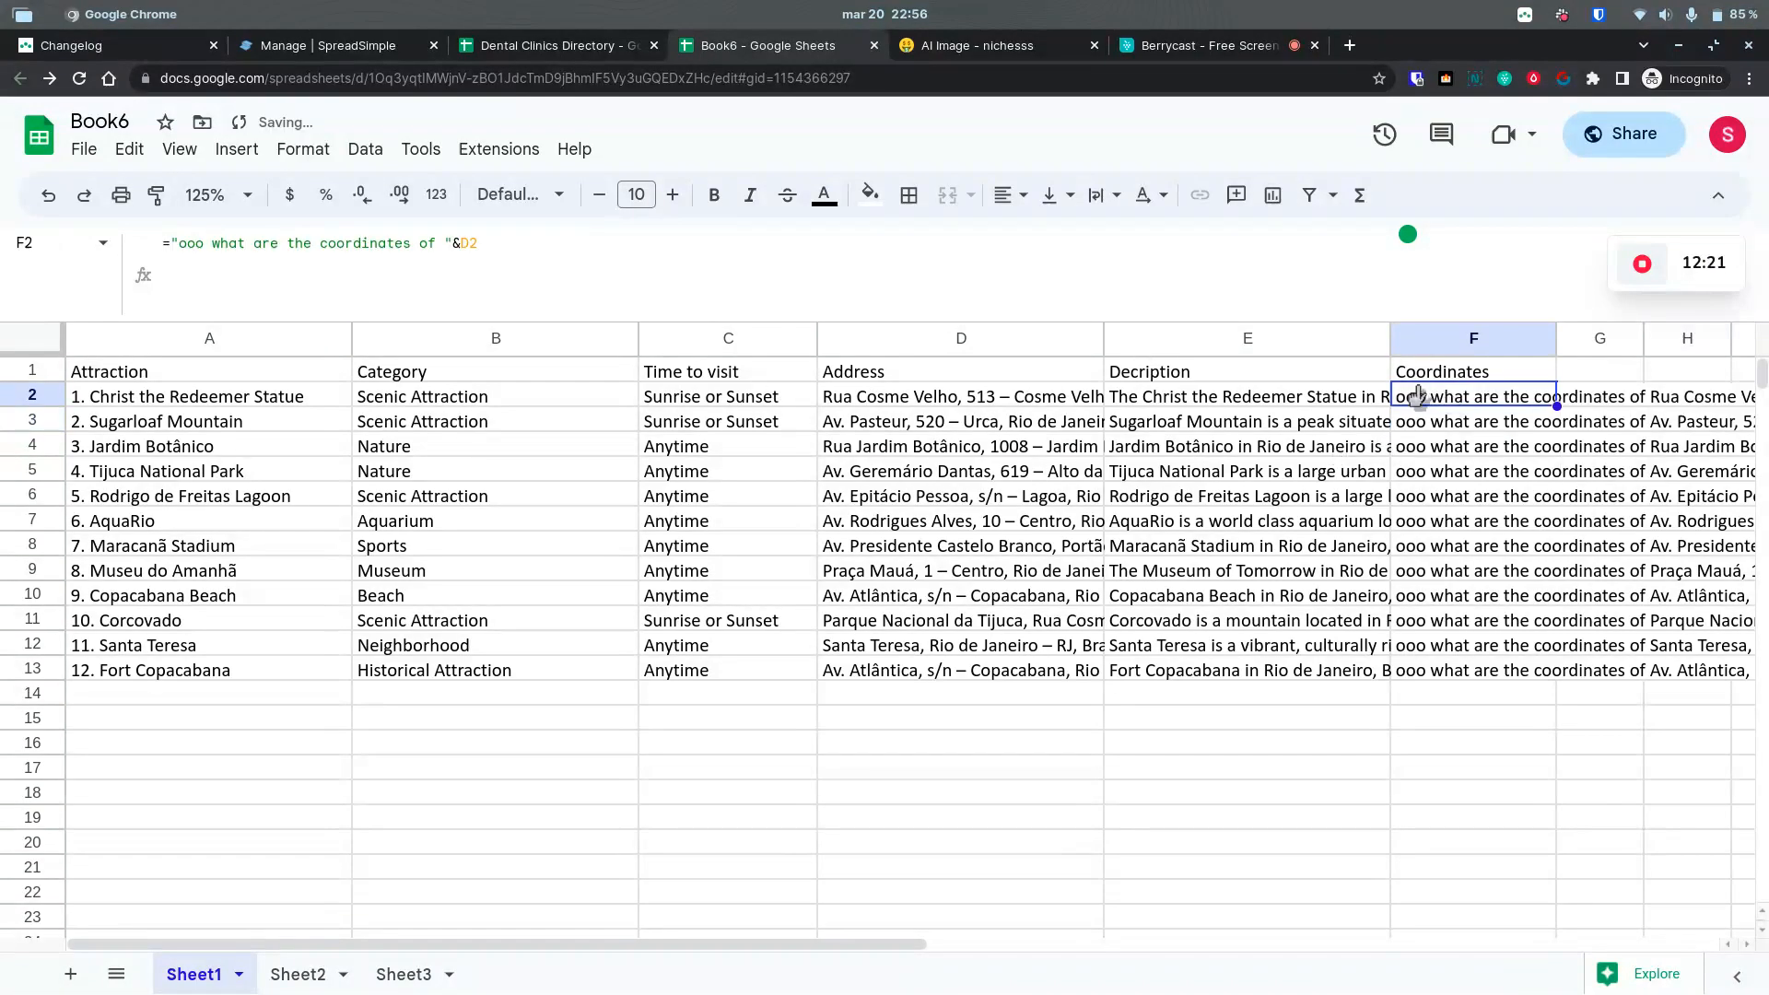
click(480, 244)
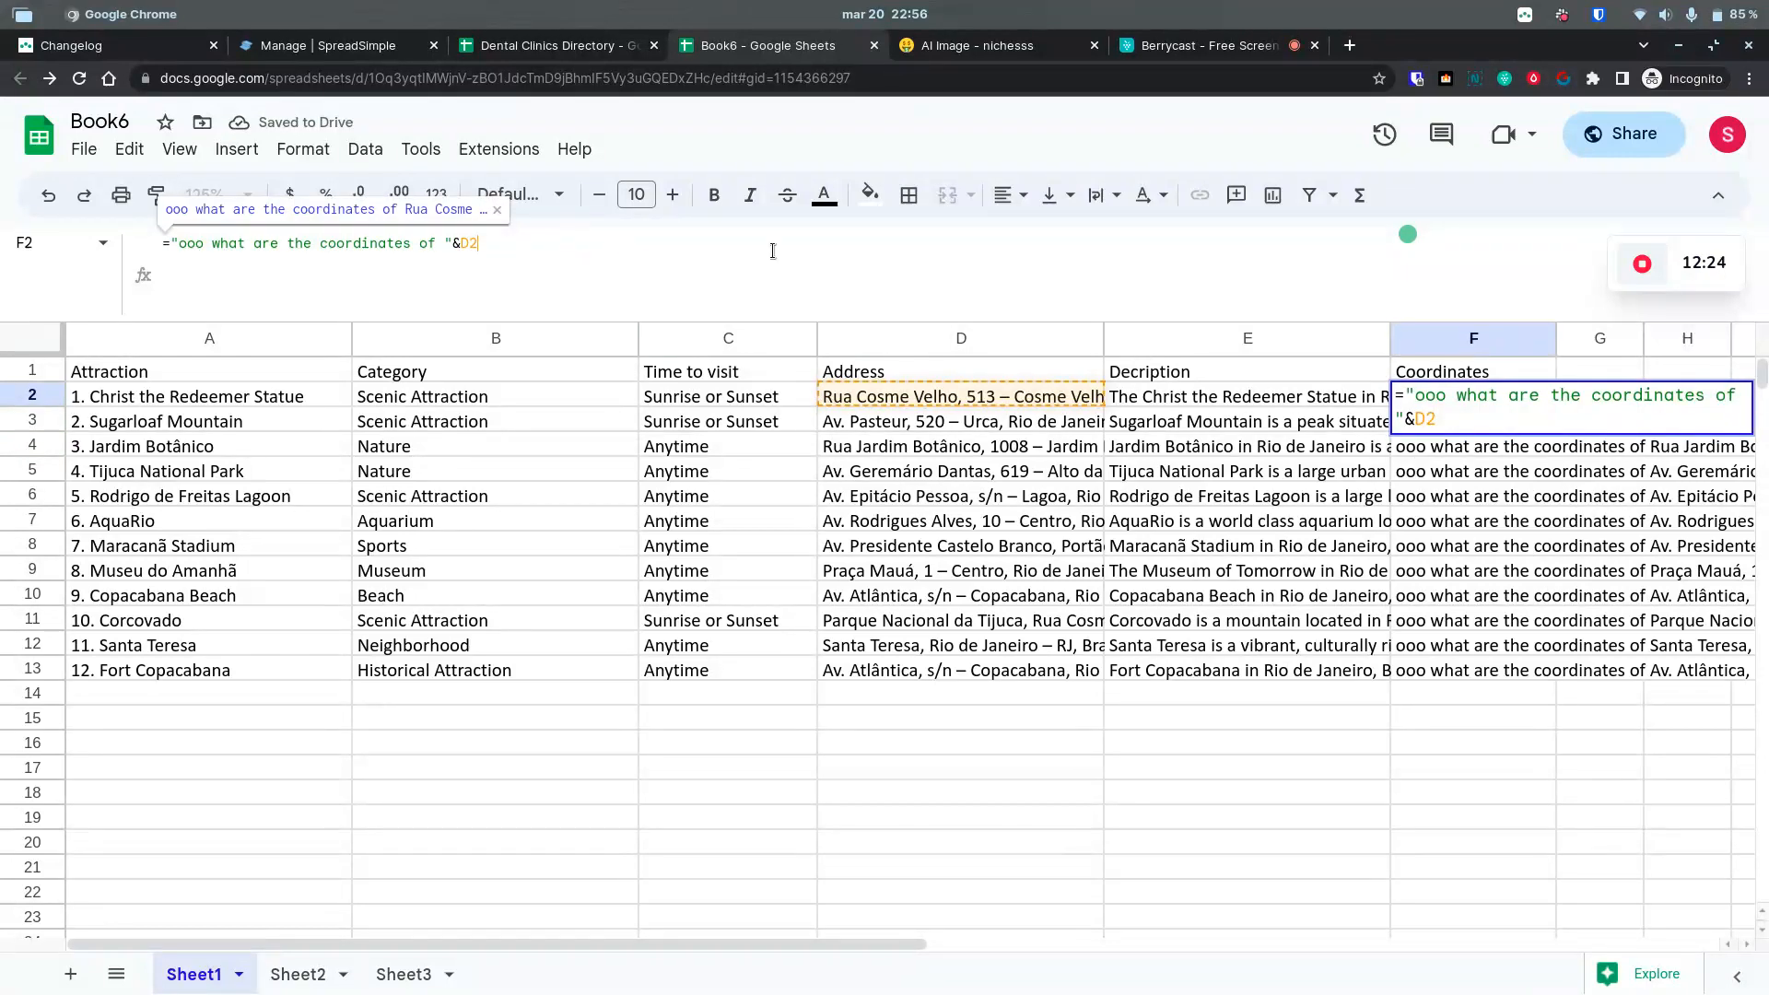
key(Escape)
text(&)
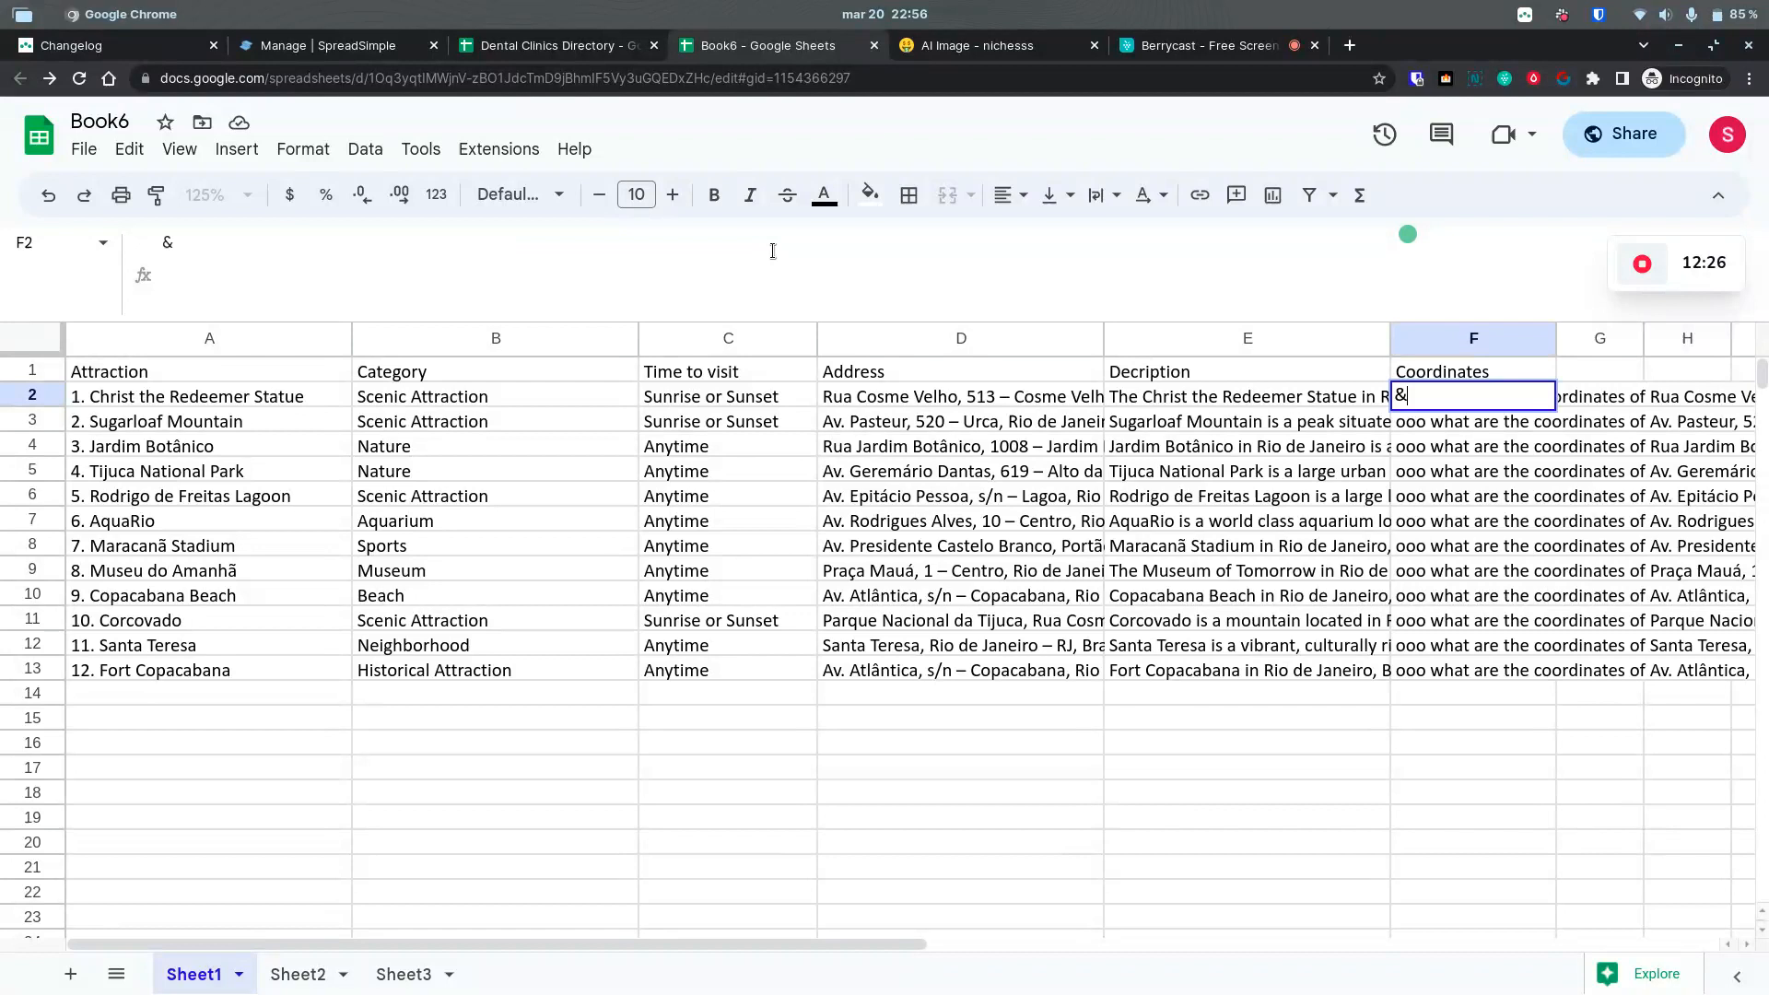
key(Escape)
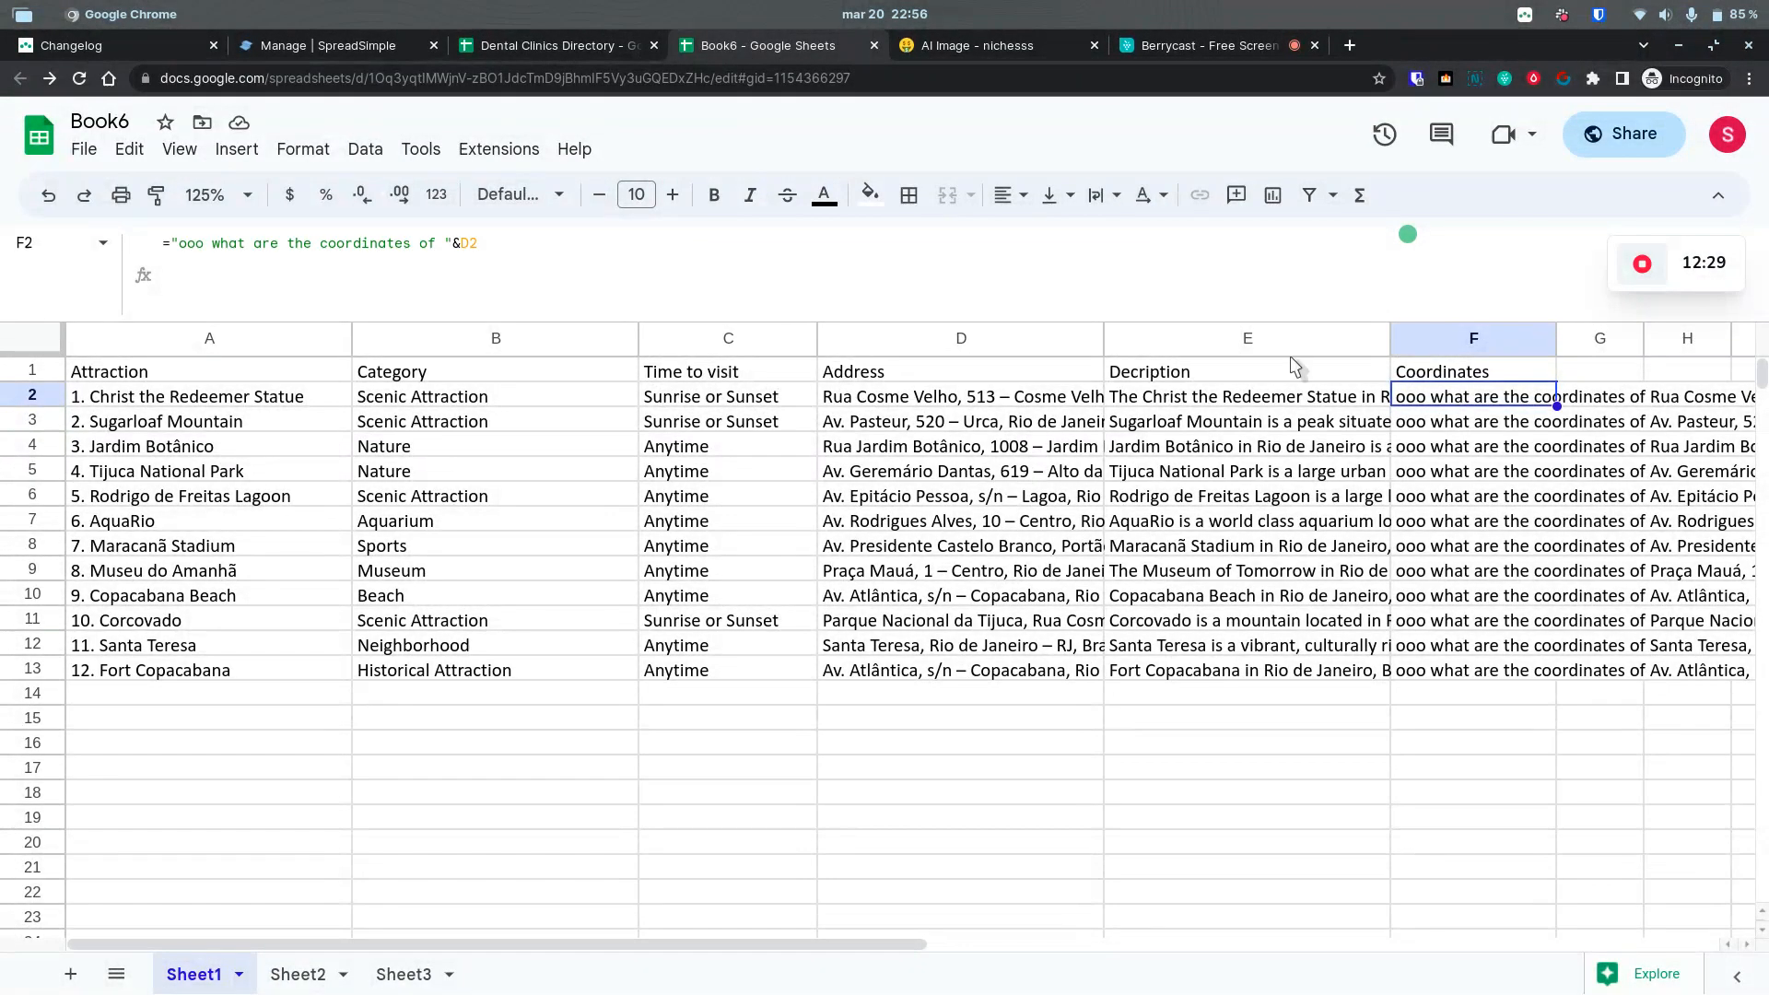
Step: Append &" answer me only the numeric part of it in a single line" to the F2 formula and fill it down to F13
click(632, 236)
text(&)
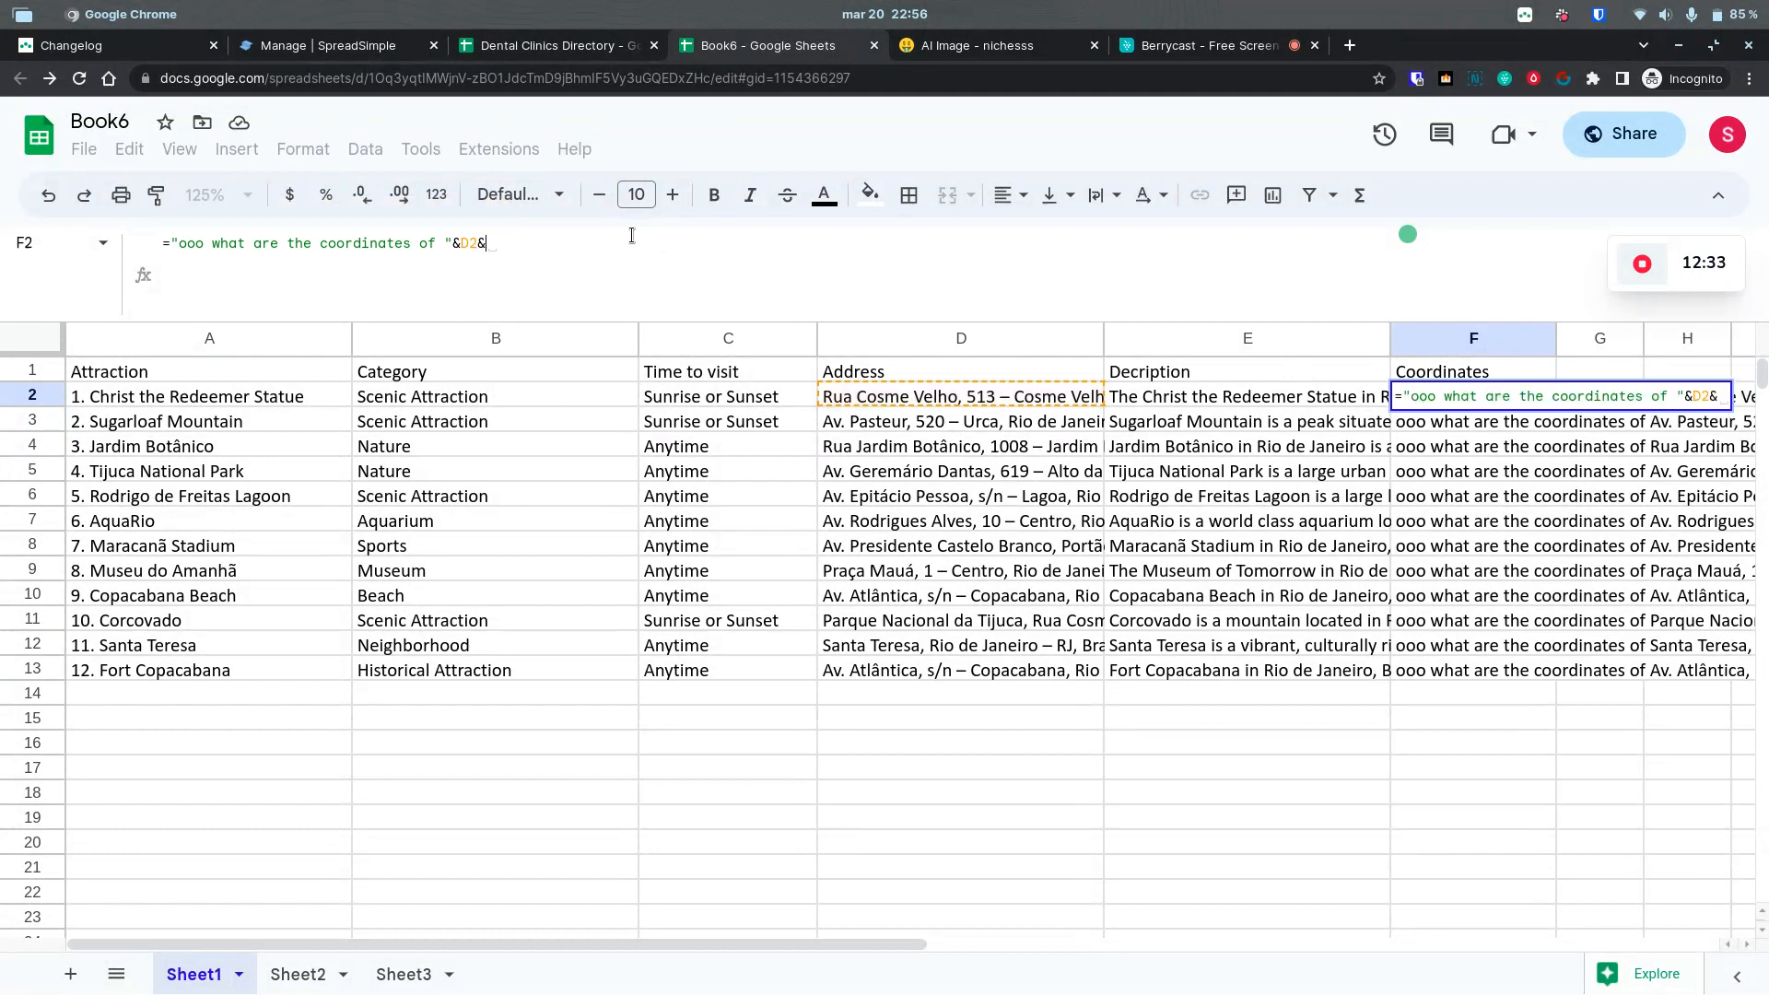
text(" ans)
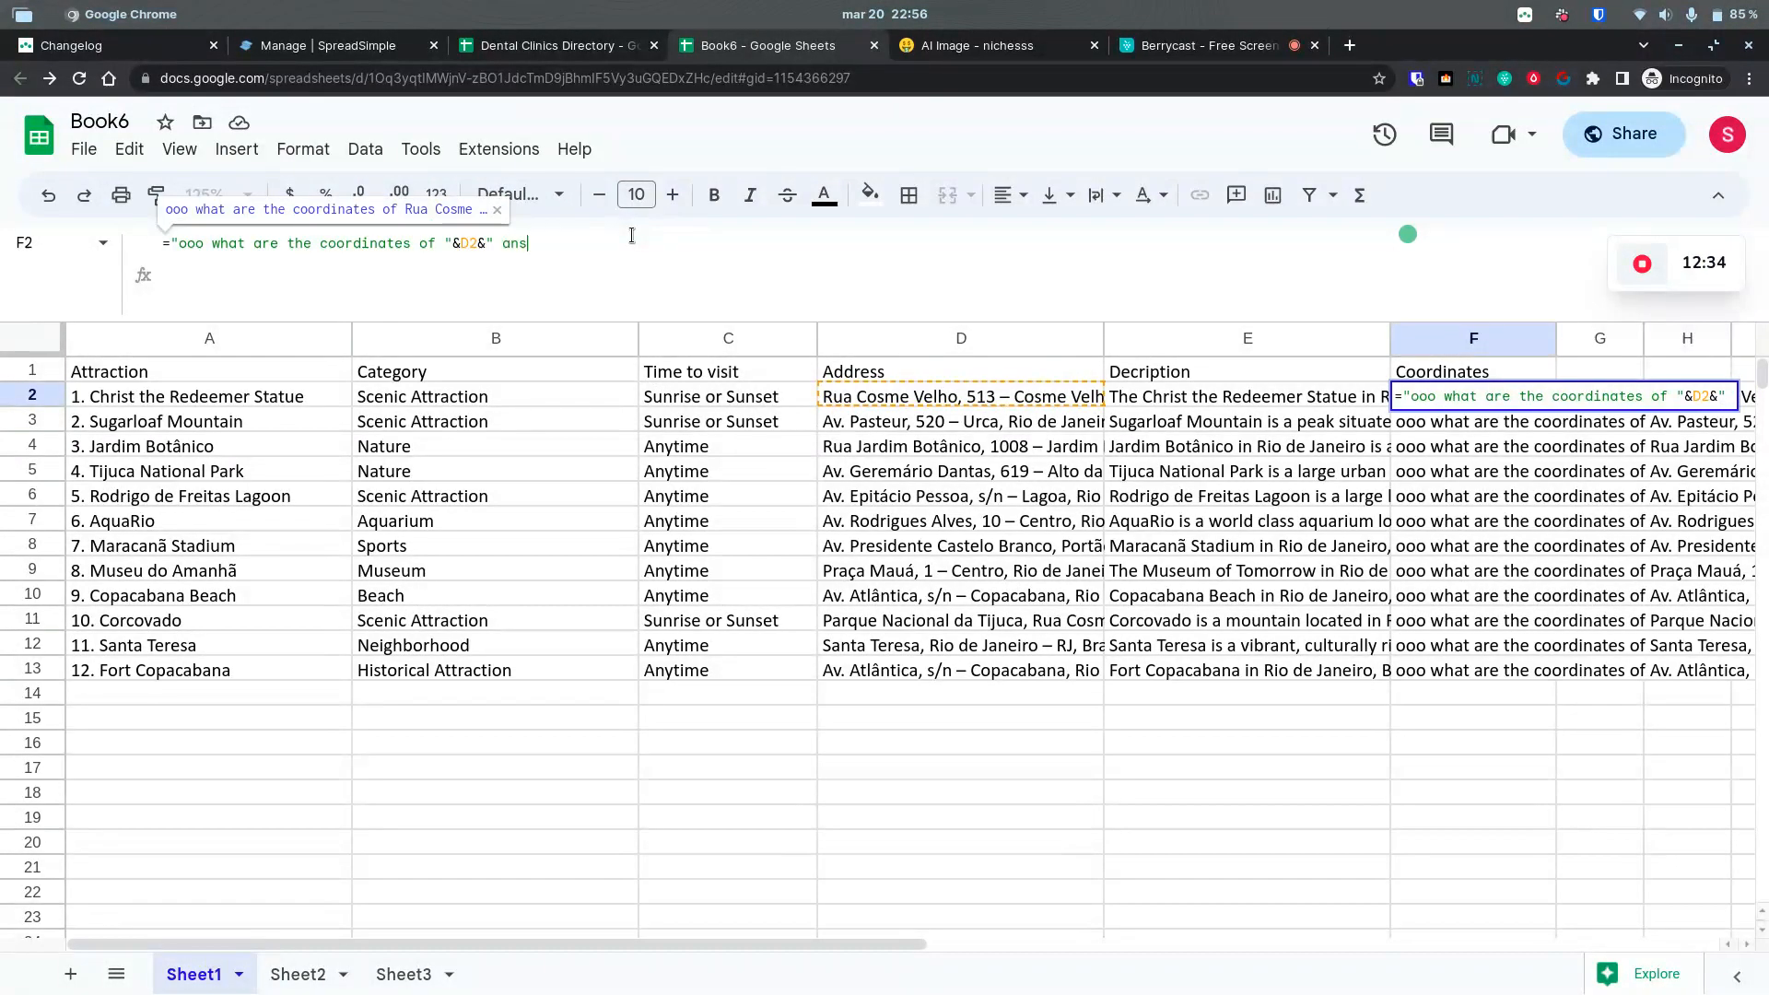
text(wer me )
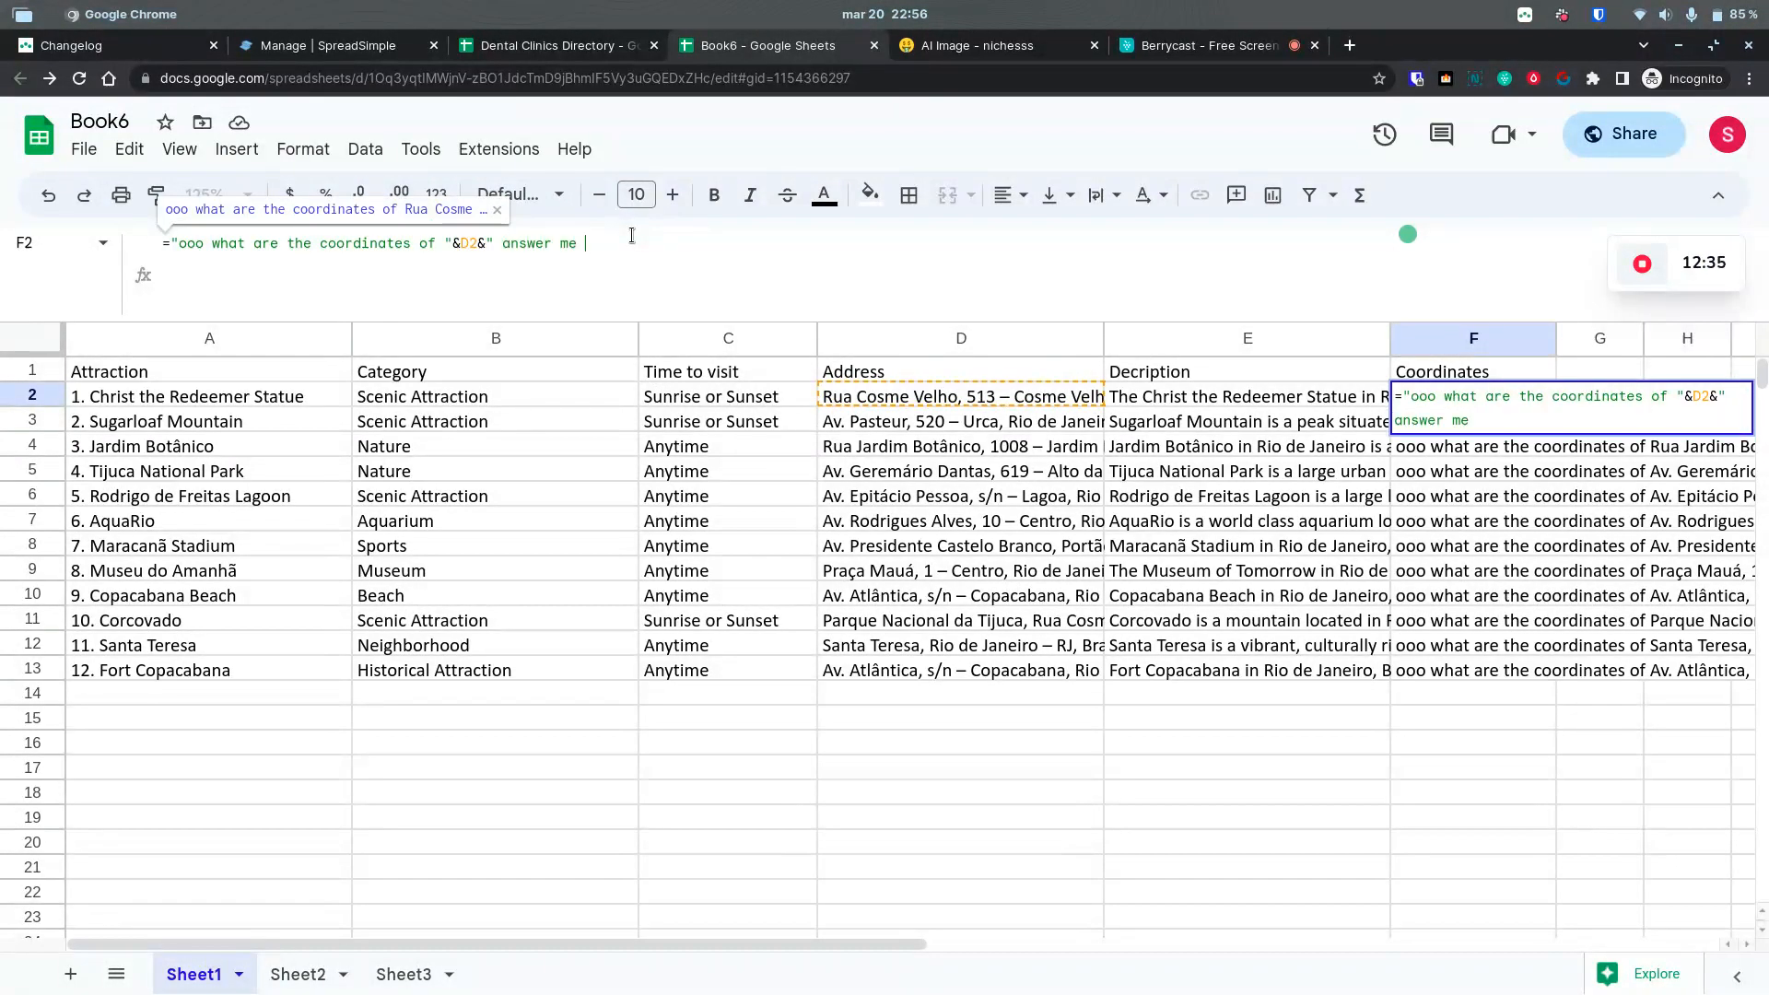
text(only the numeric part of it in a si)
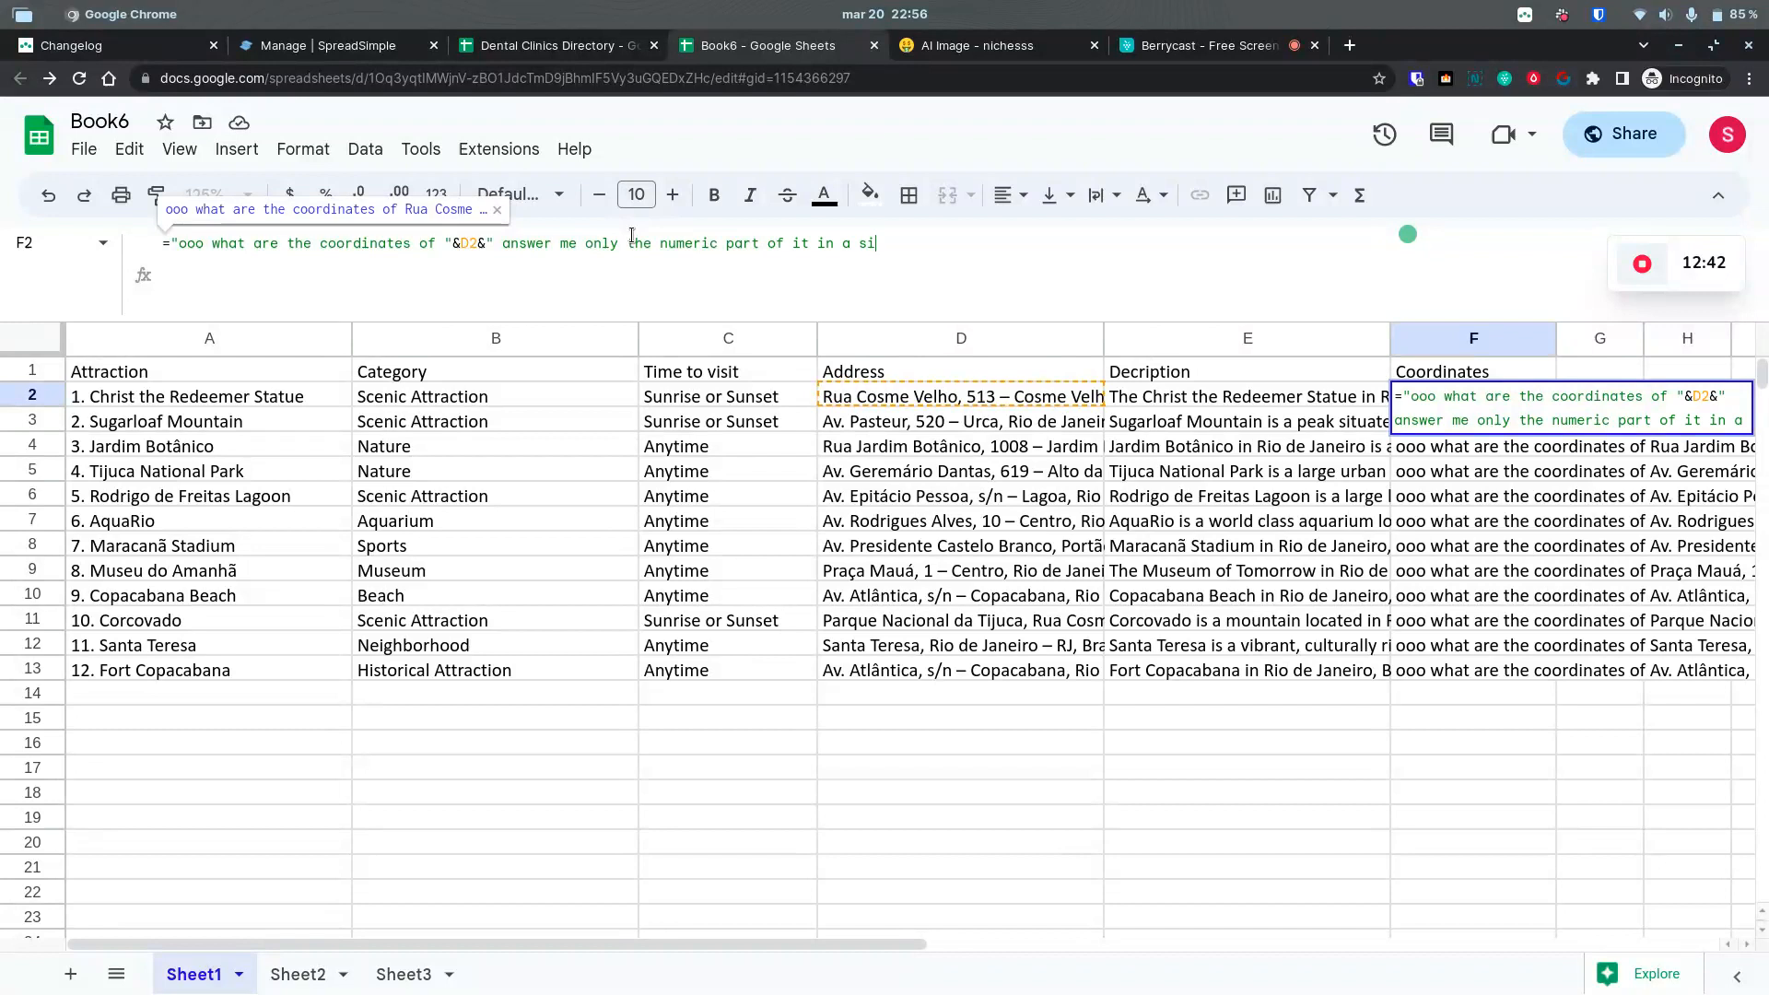
text(ngle line")
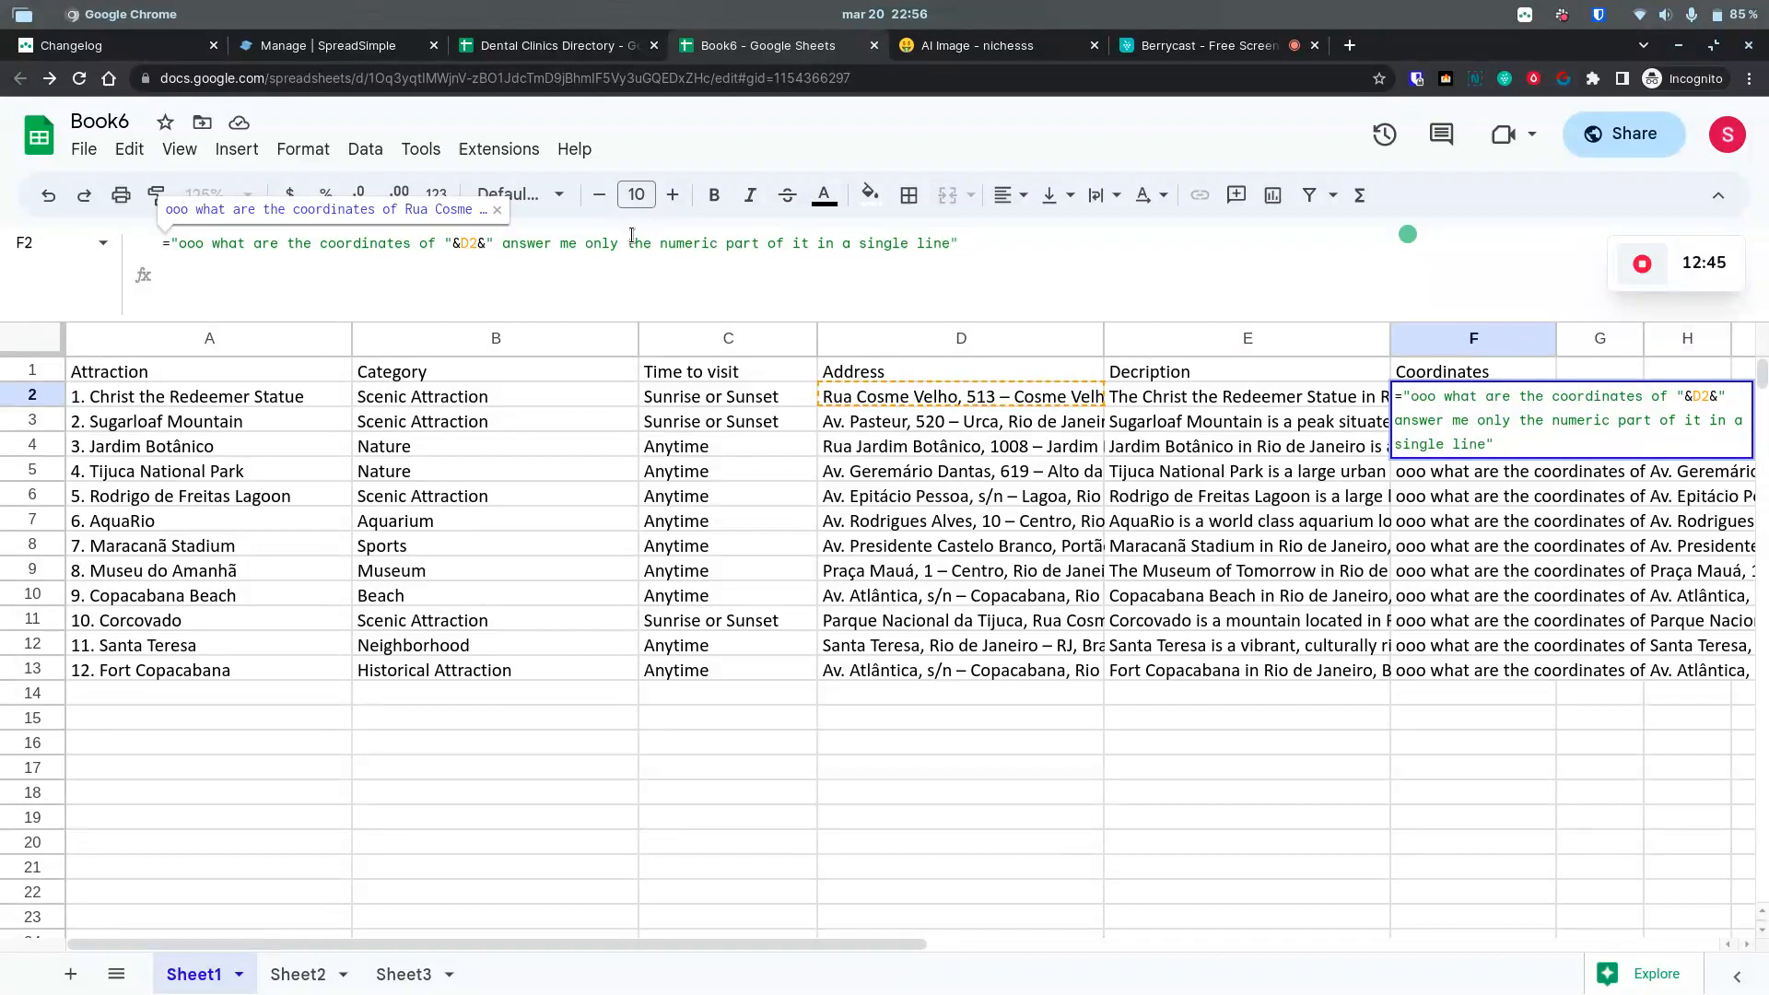
key(Return)
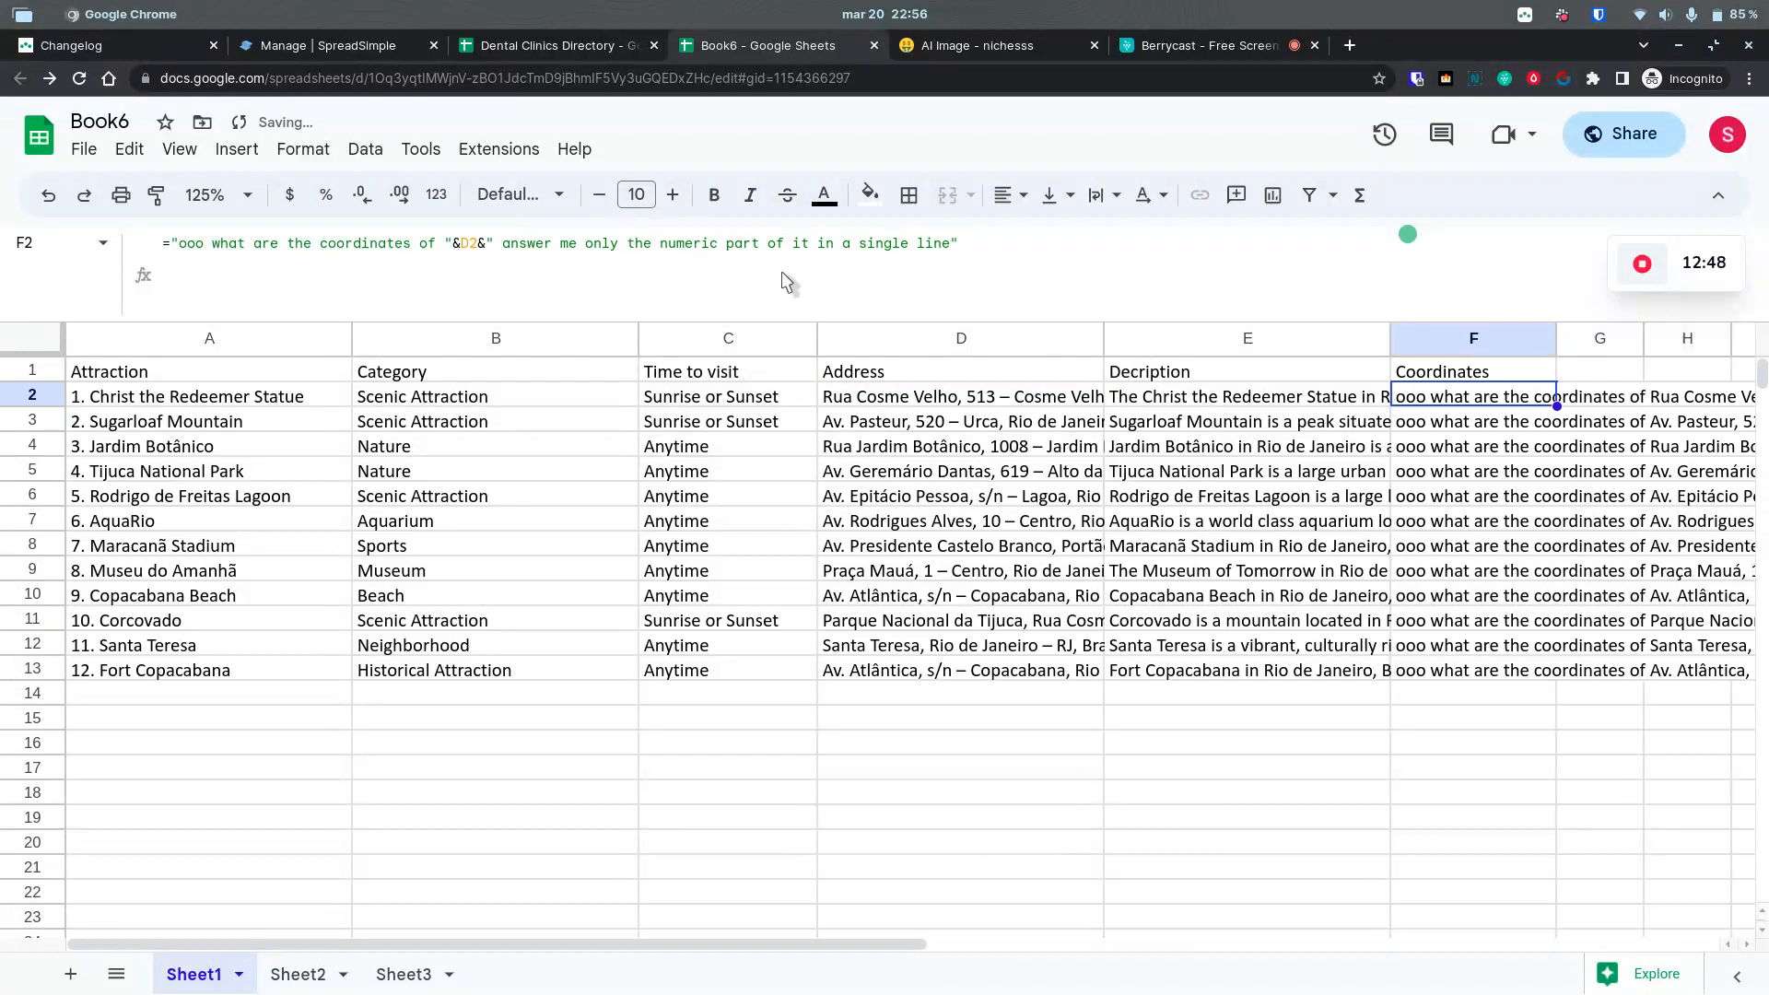
drag(1556, 405, 1519, 672)
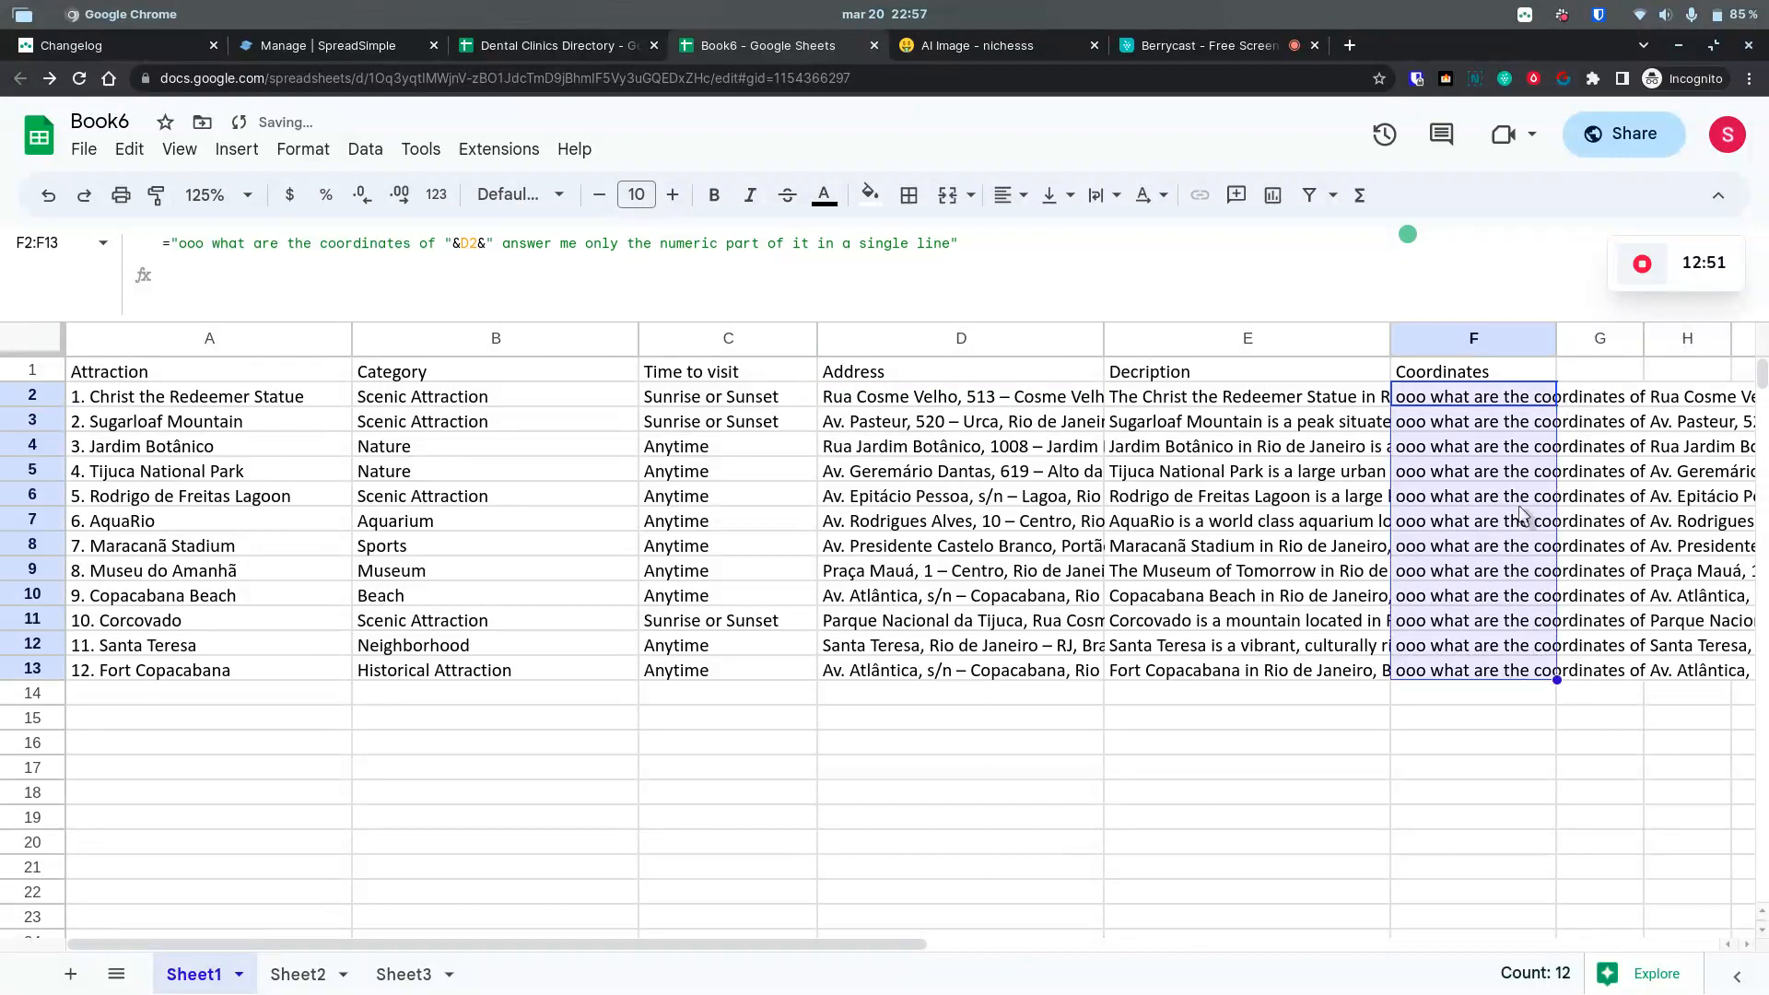
Step: Replace the prompts in F2 and F3 with Triplo AI's generated coordinates -22.94521,-43.20882 and -22.967320,-43.177831
click(1467, 401)
key(ctrl+c)
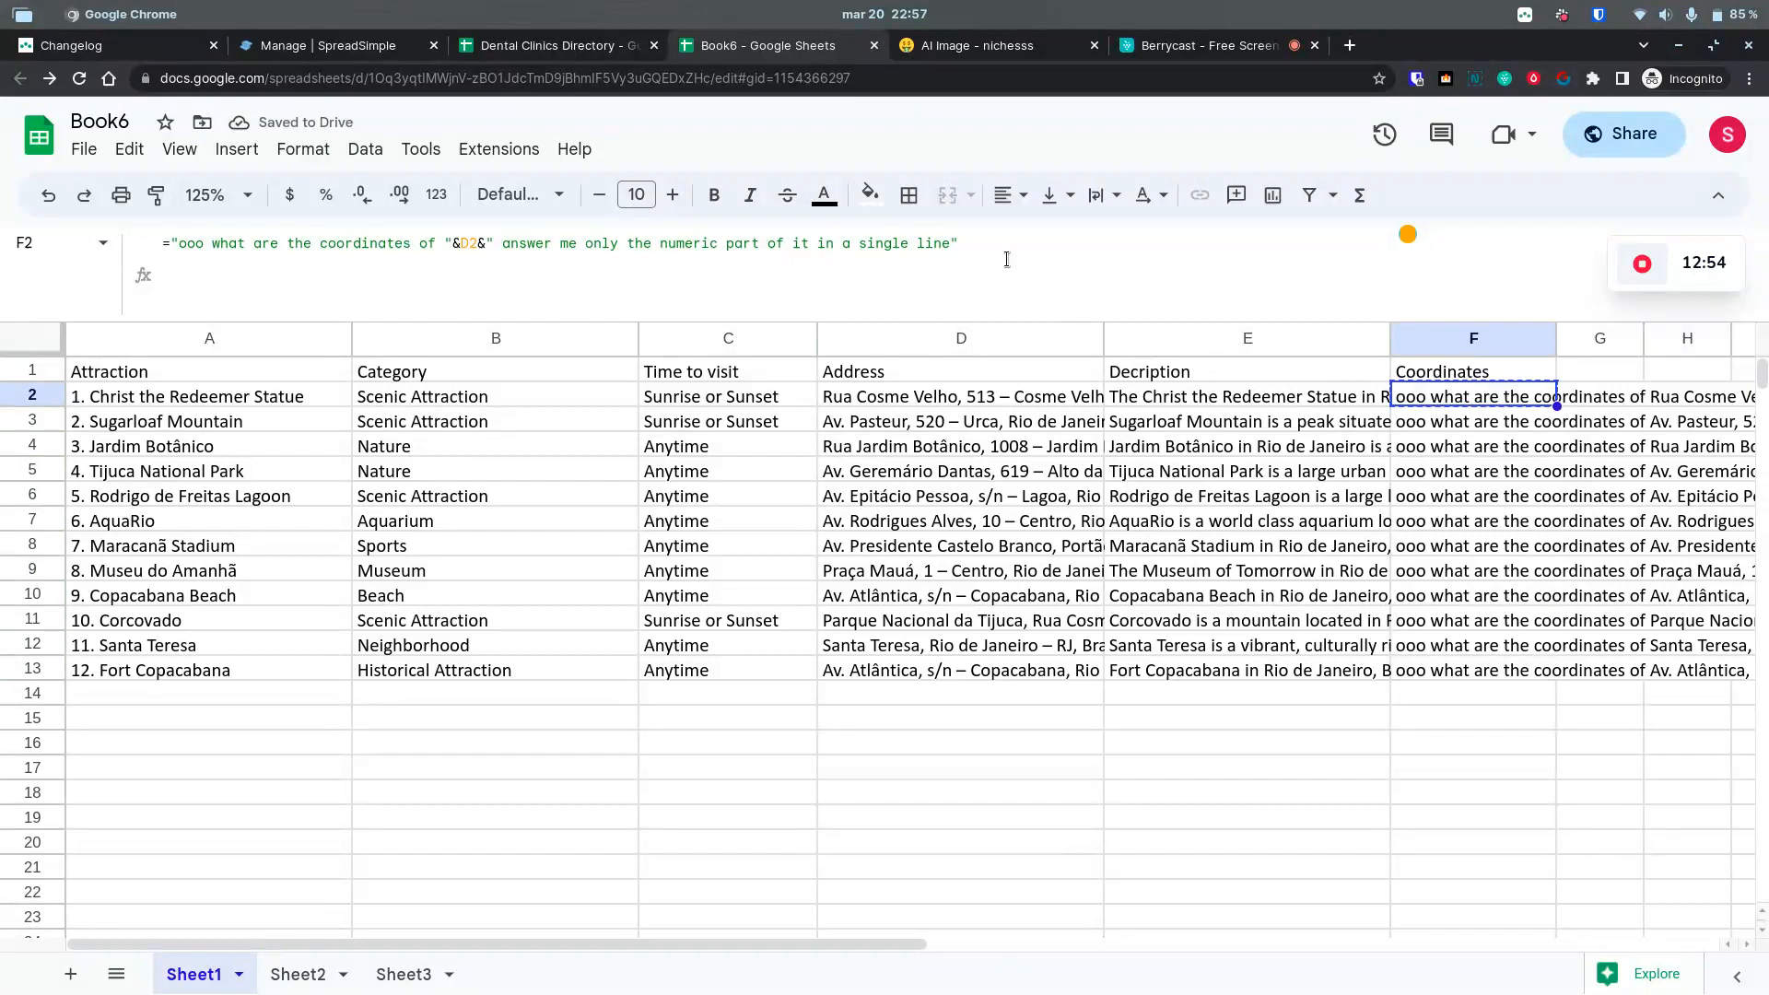
drag(1001, 253, 7, 172)
key(ctrl+v)
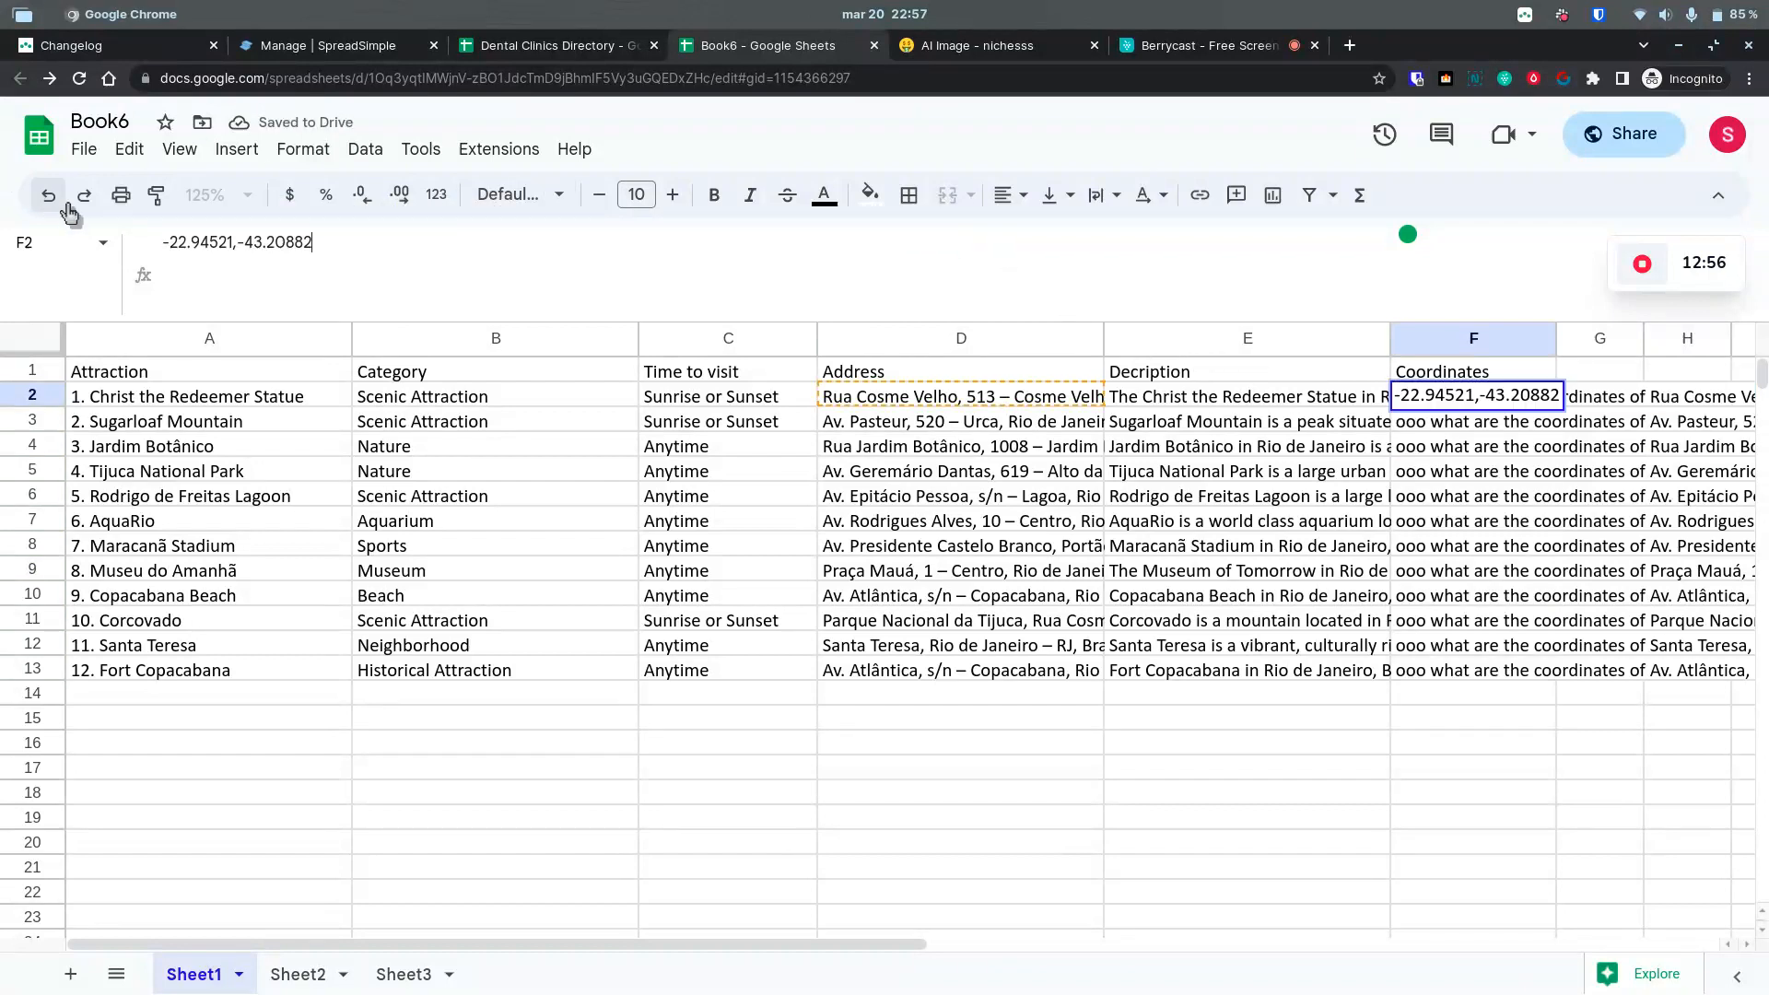
key(Return)
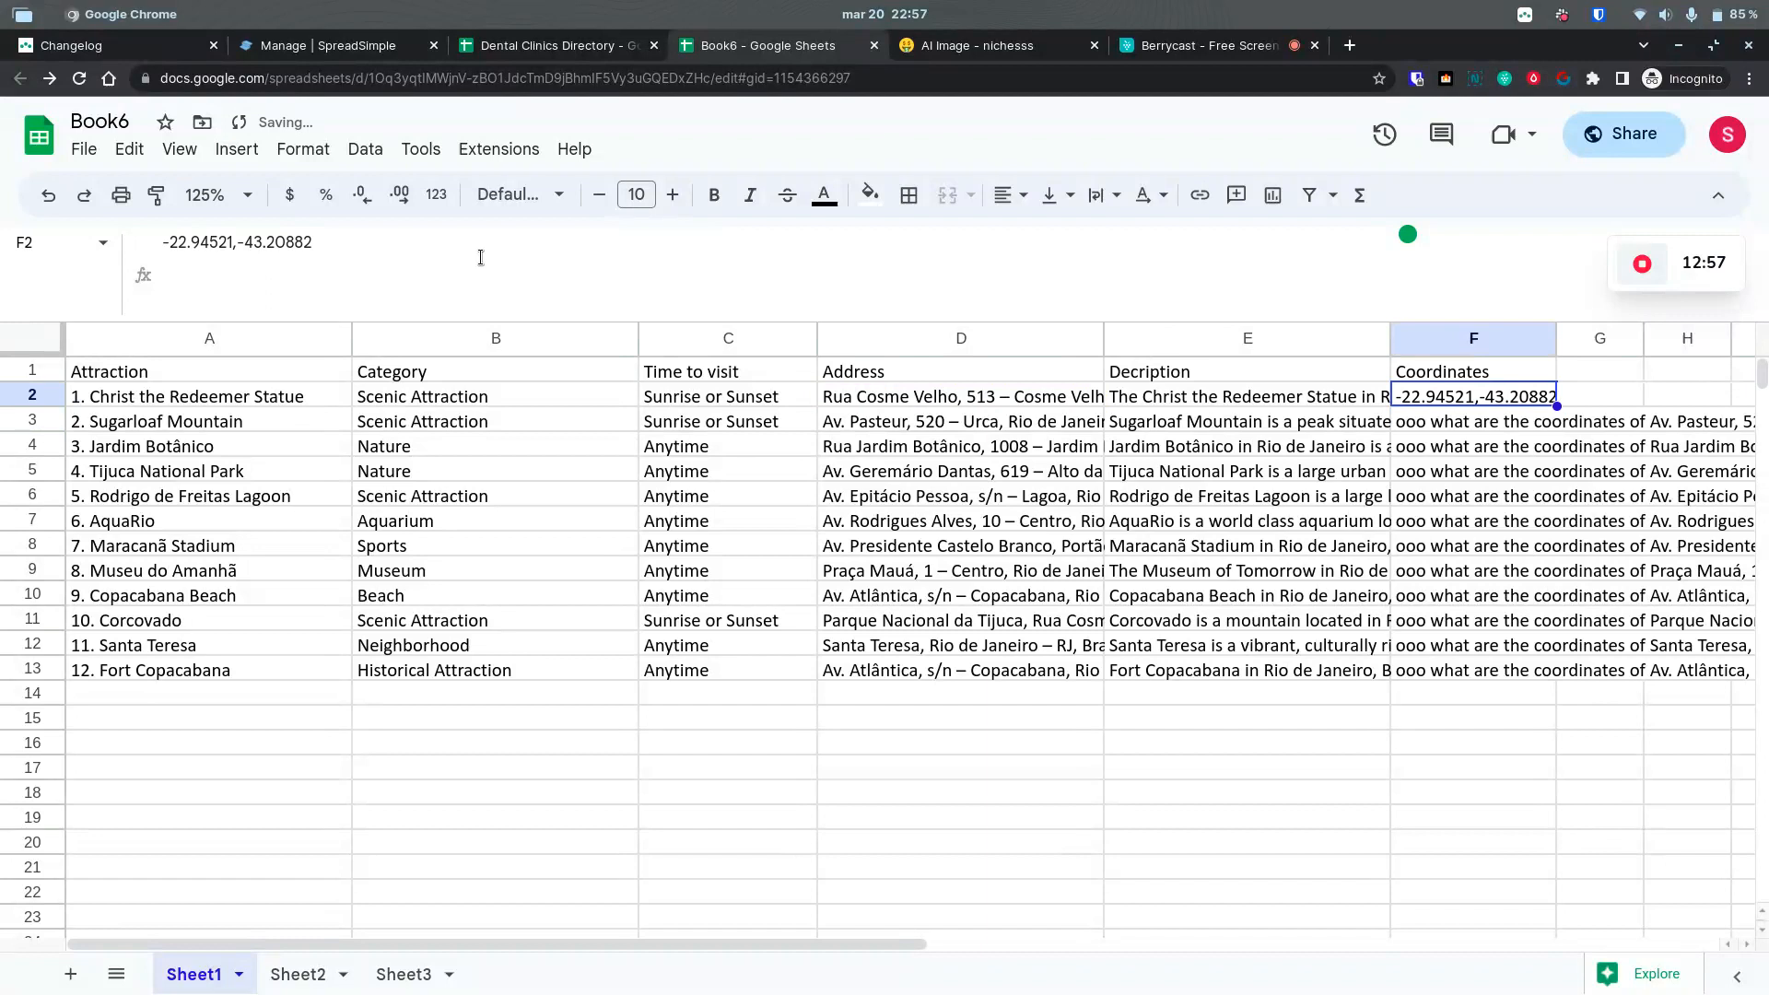
key(Down)
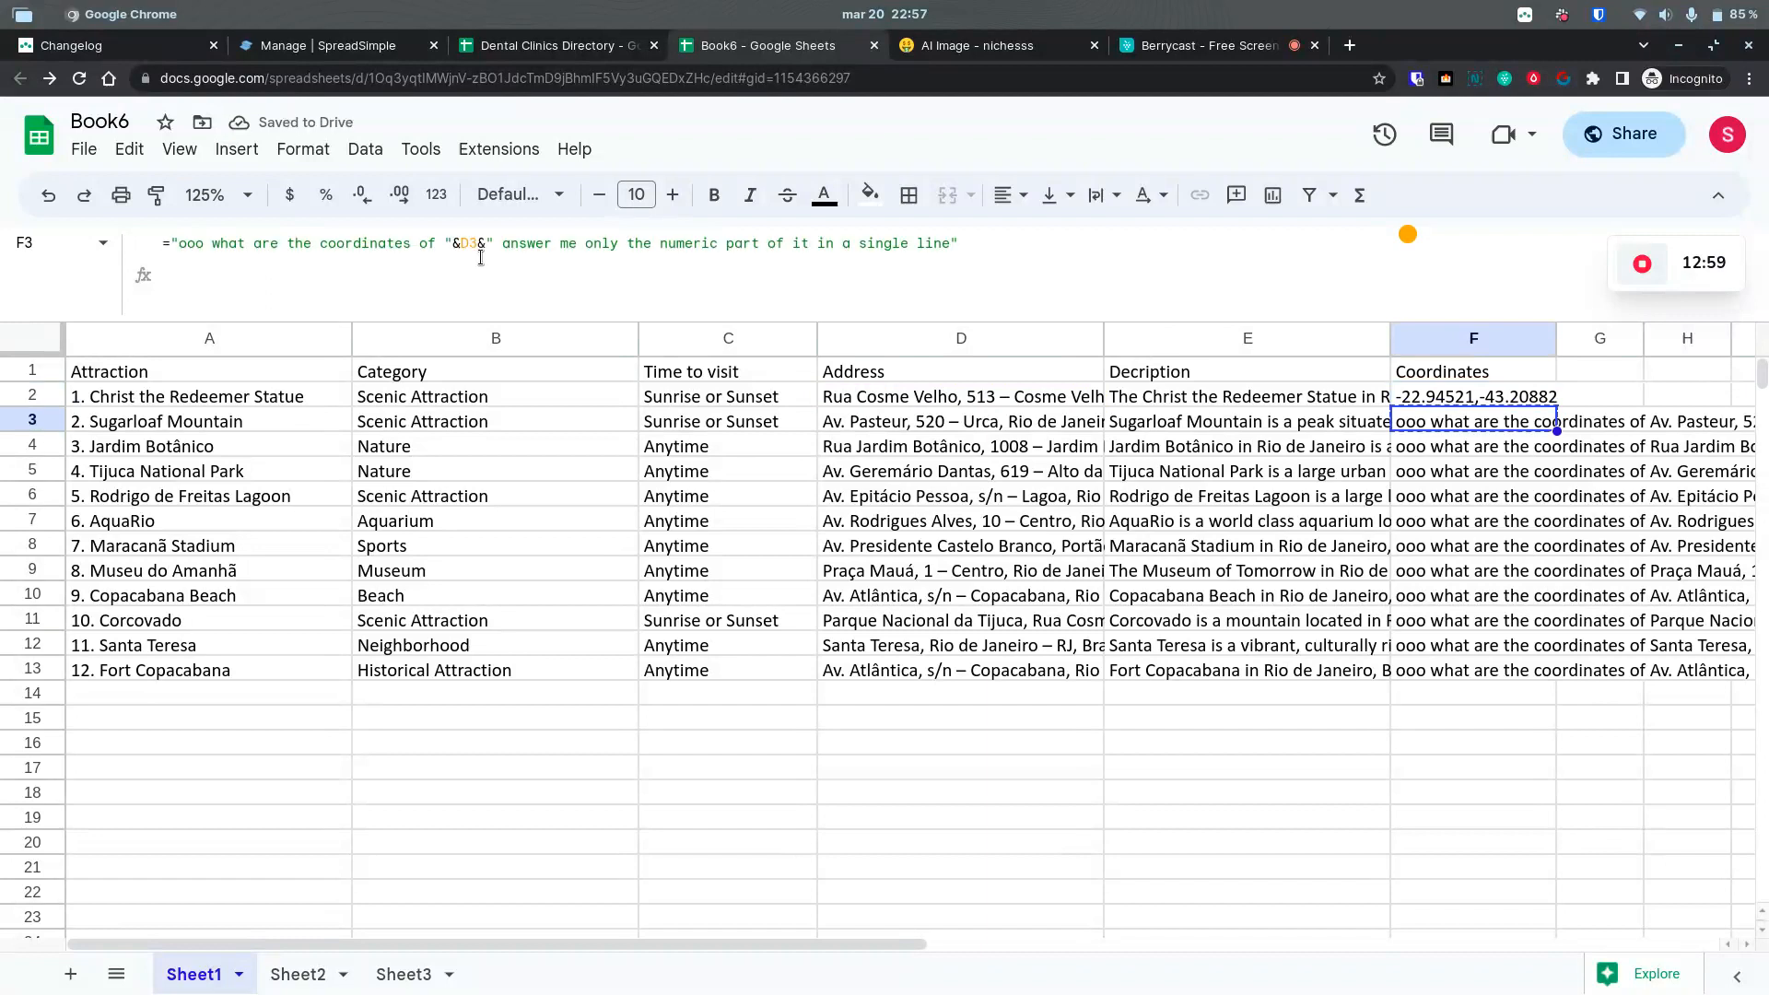
key(ctrl+v)
key(Down)
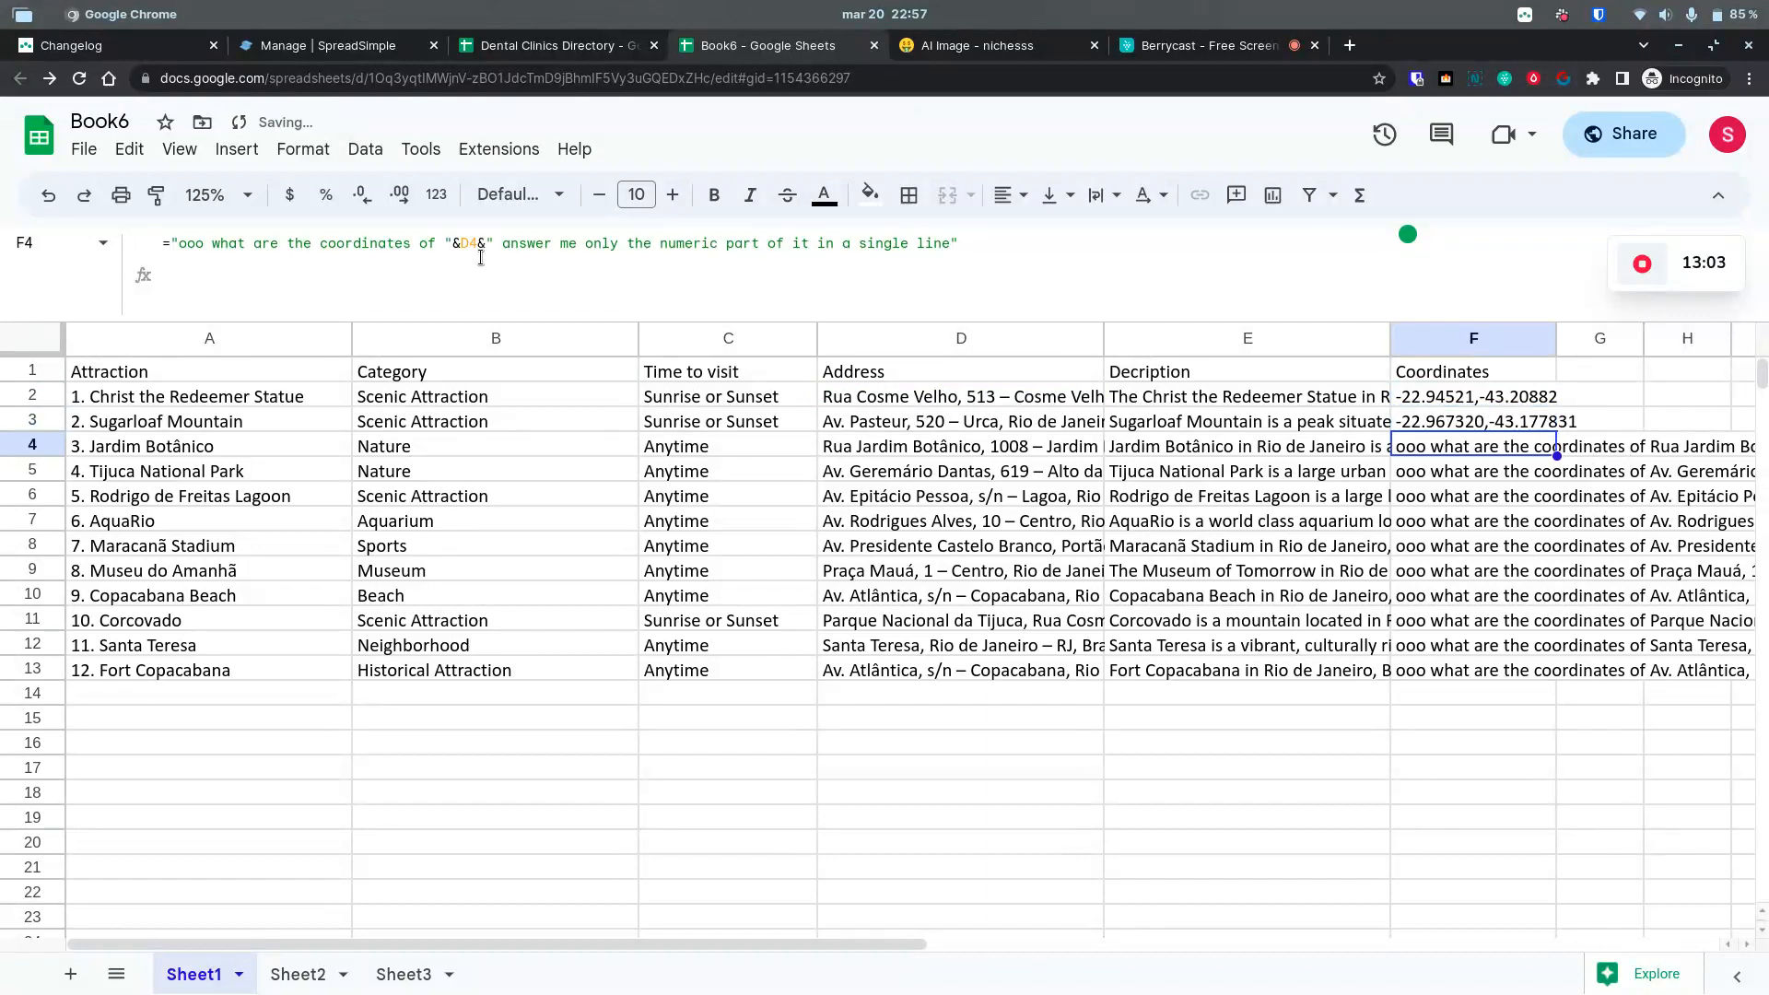
Step: Replace the Jardim Botânico and Tijuca National Park prompts in F4 and F5 with generated coordinates -22.973046,-43.239753 and -22.979084, -43.228245
key(ctrl+v)
key(ctrl+z)
key(Down)
key(ctrl+v)
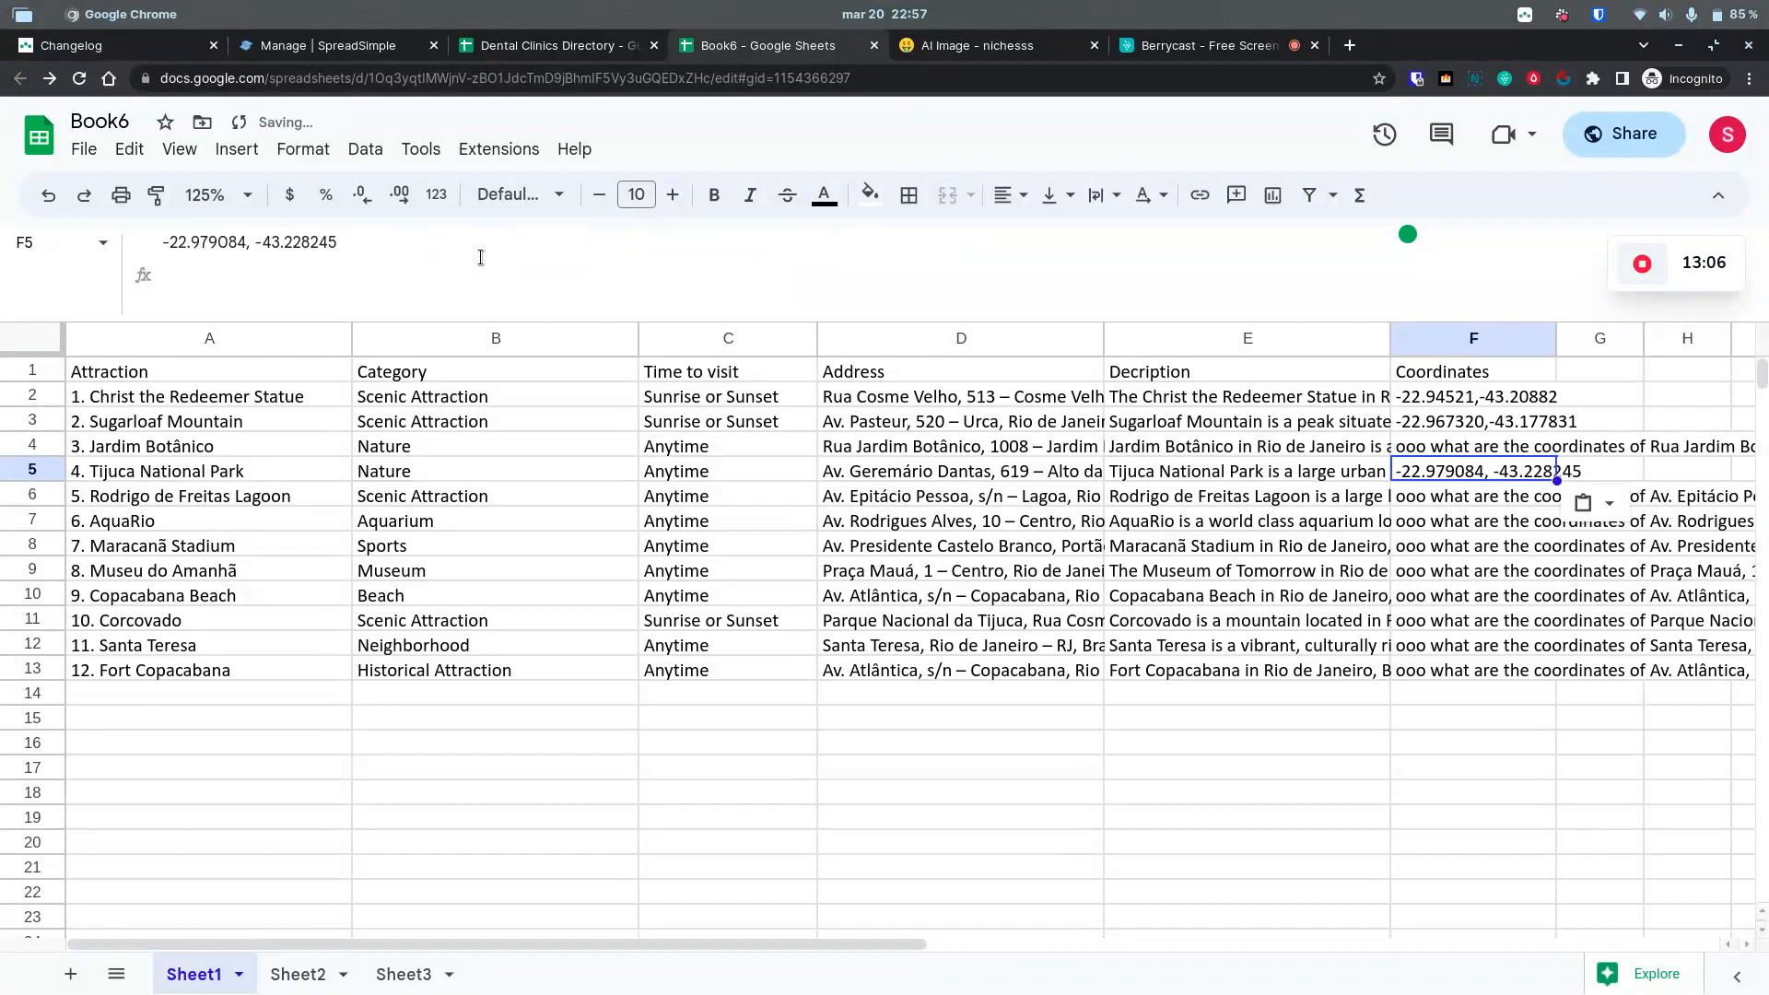
key(Up)
key(ctrl+c)
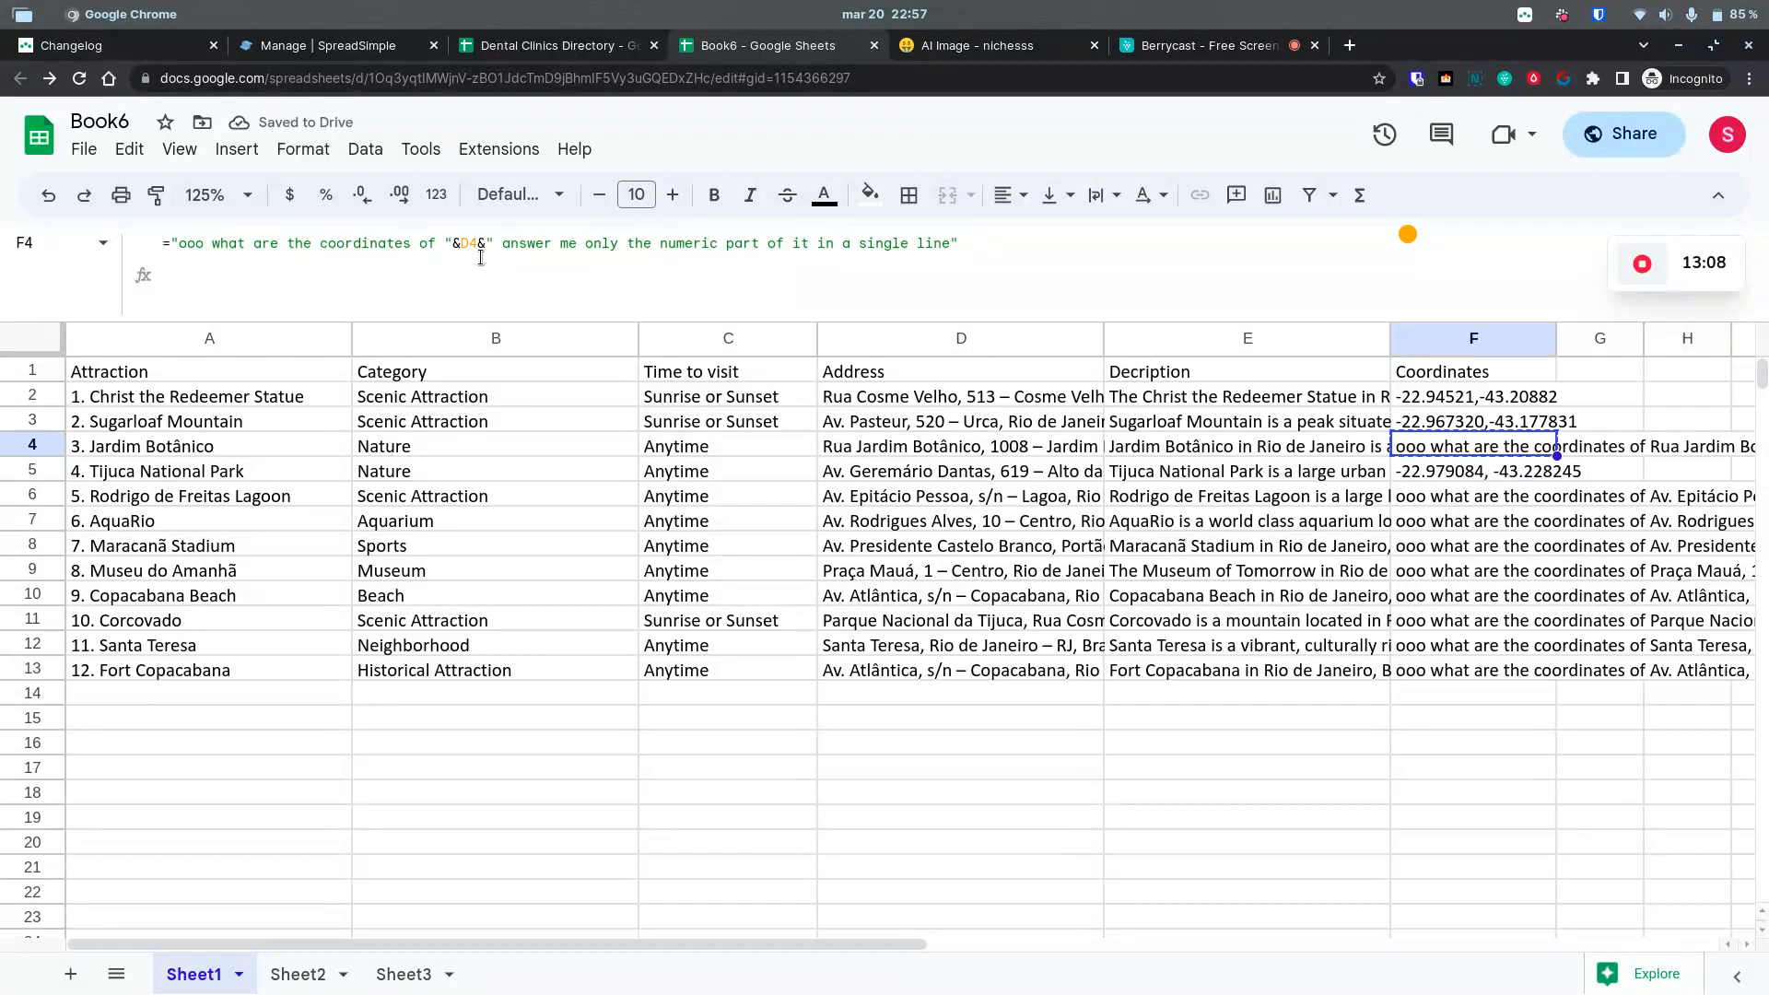
key(ctrl+v)
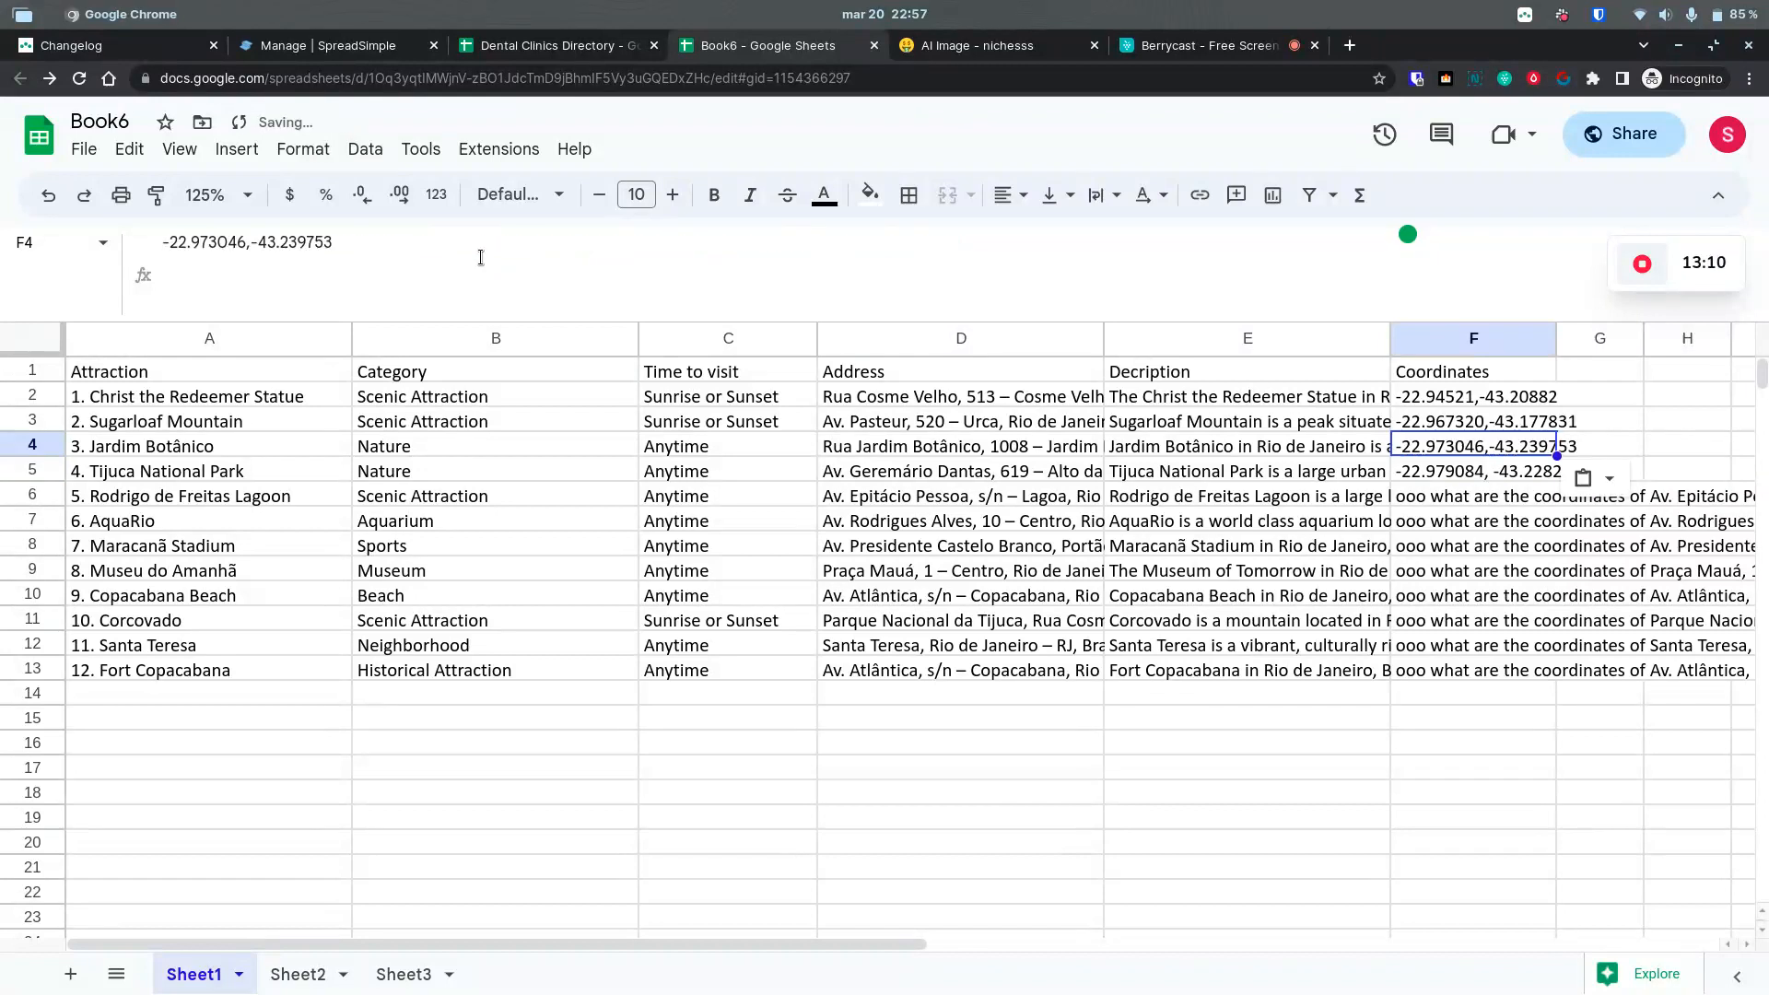
Step: Replace the prompts in F6 and F7 with Triplo AI's coordinates -22.976677,-43.173991 and -22.906845,-43.177236
key(Down)
key(Down)
key(ctrl+c)
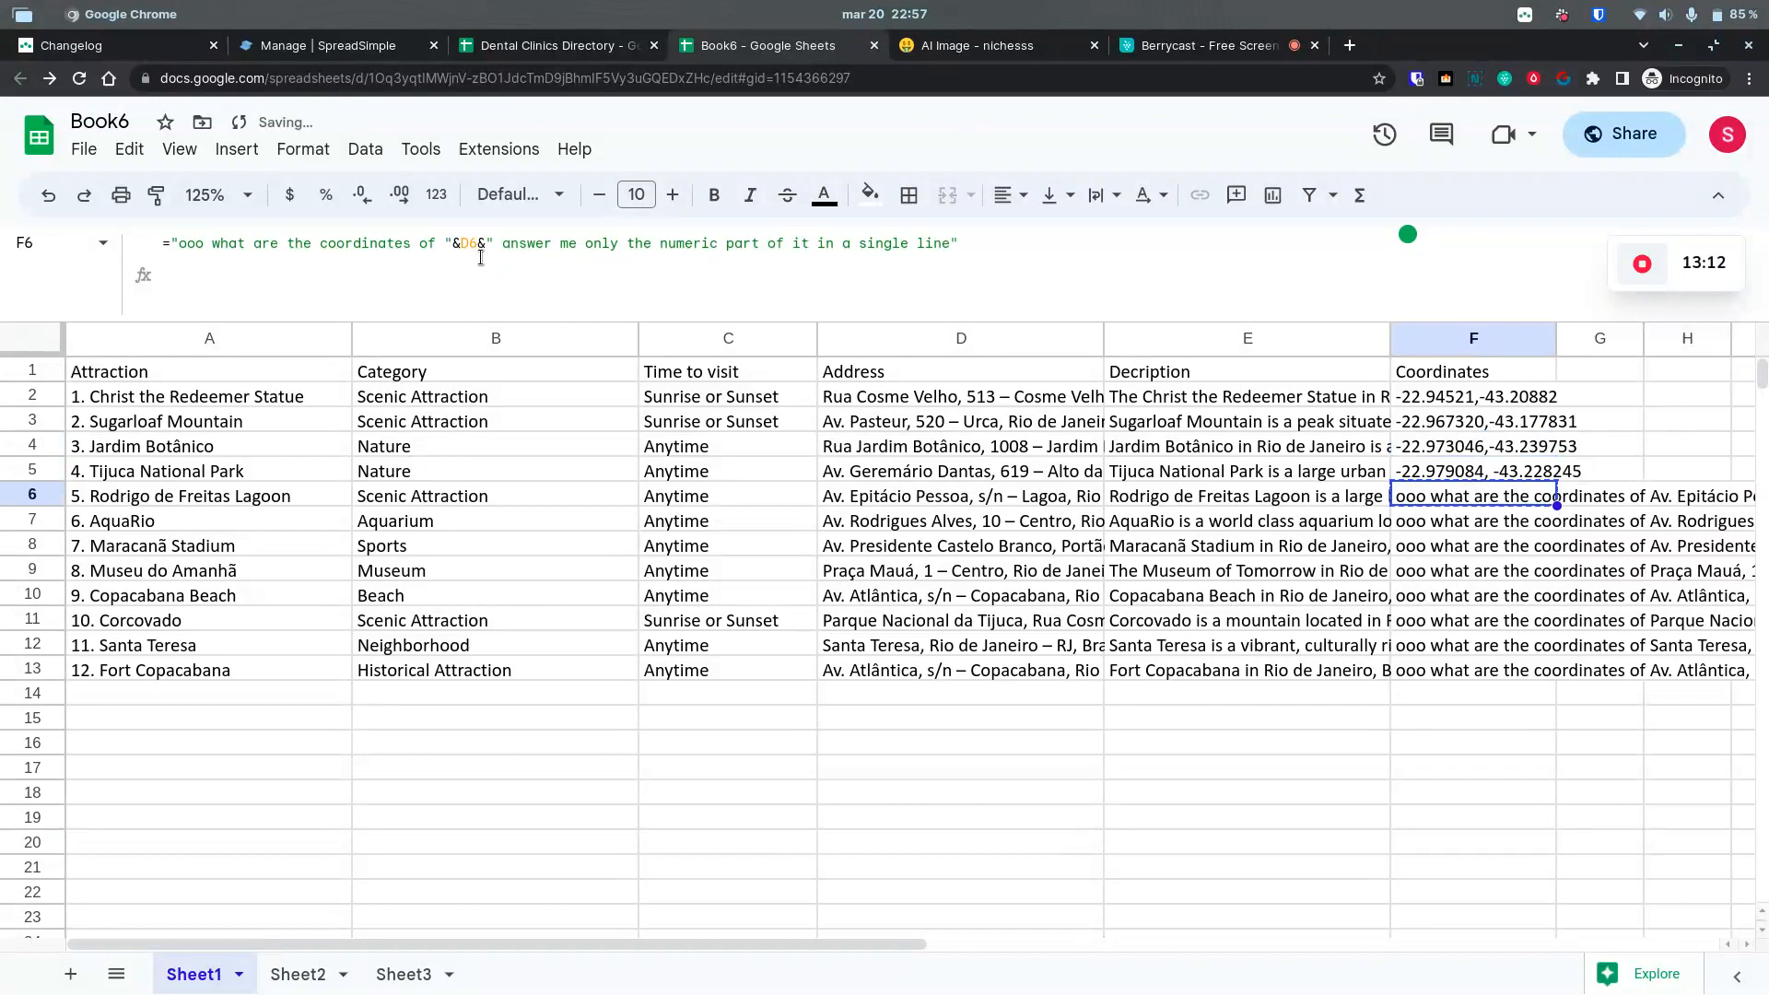
key(ctrl+shift+v)
key(Down)
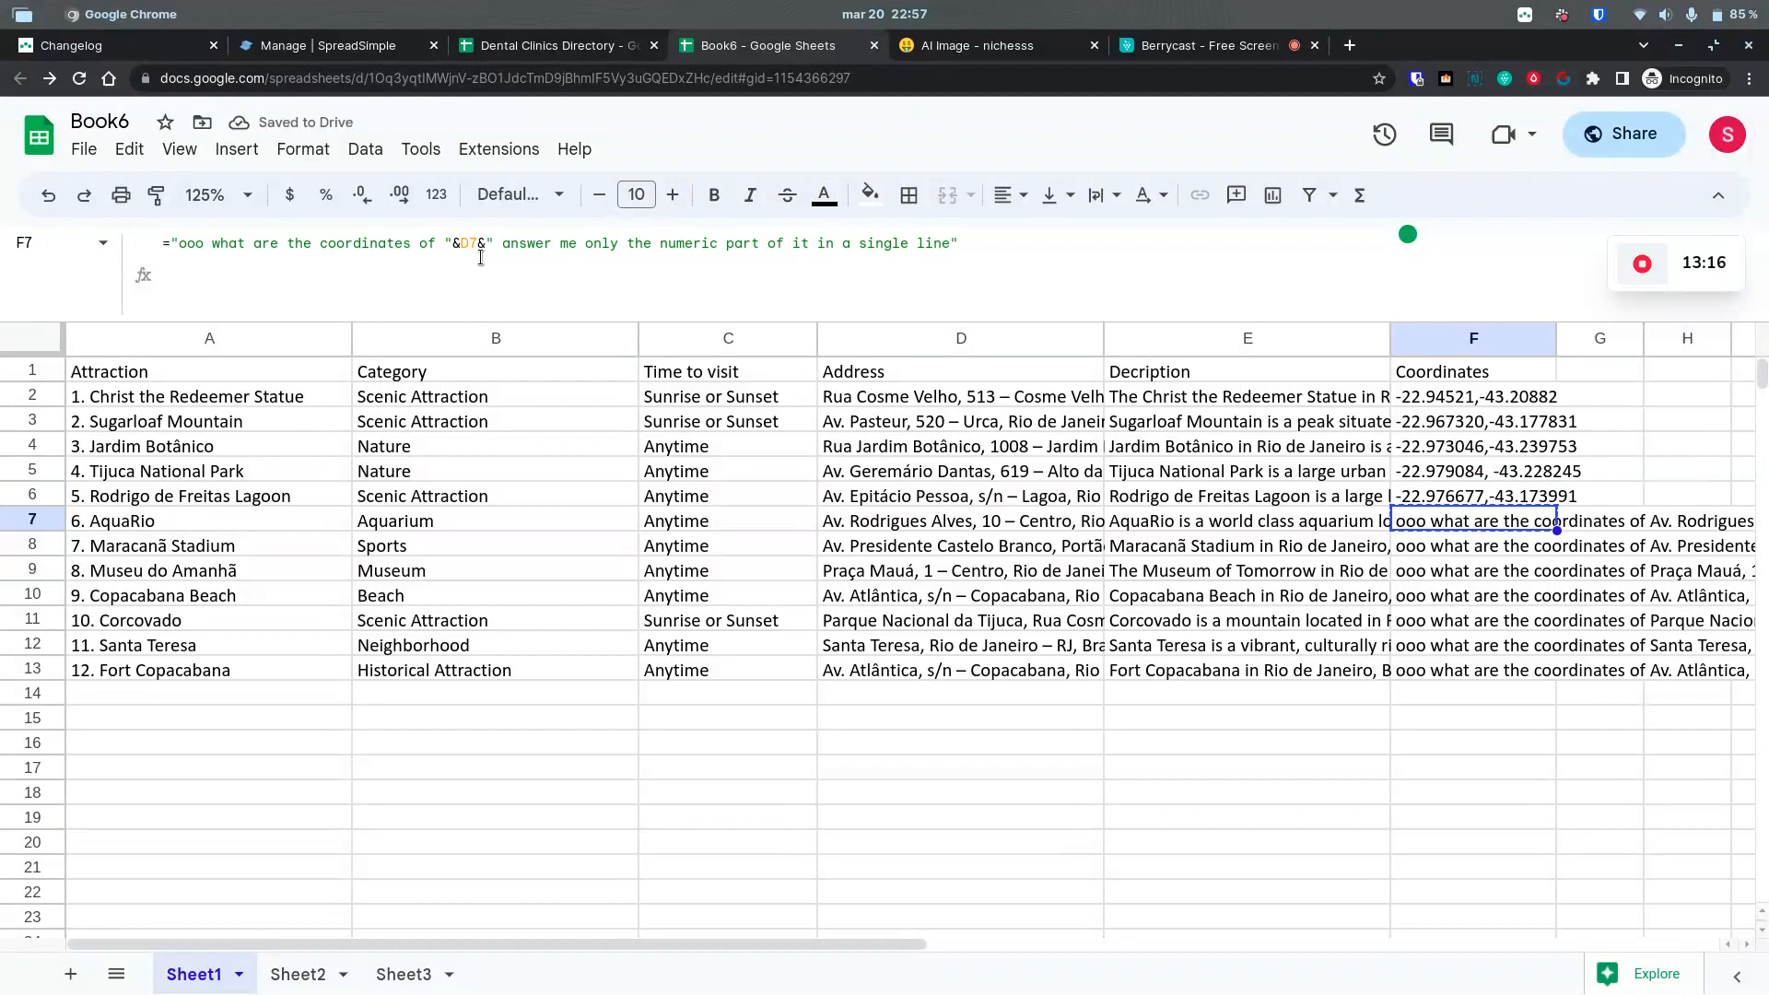
key(ctrl+shift+v)
key(Down)
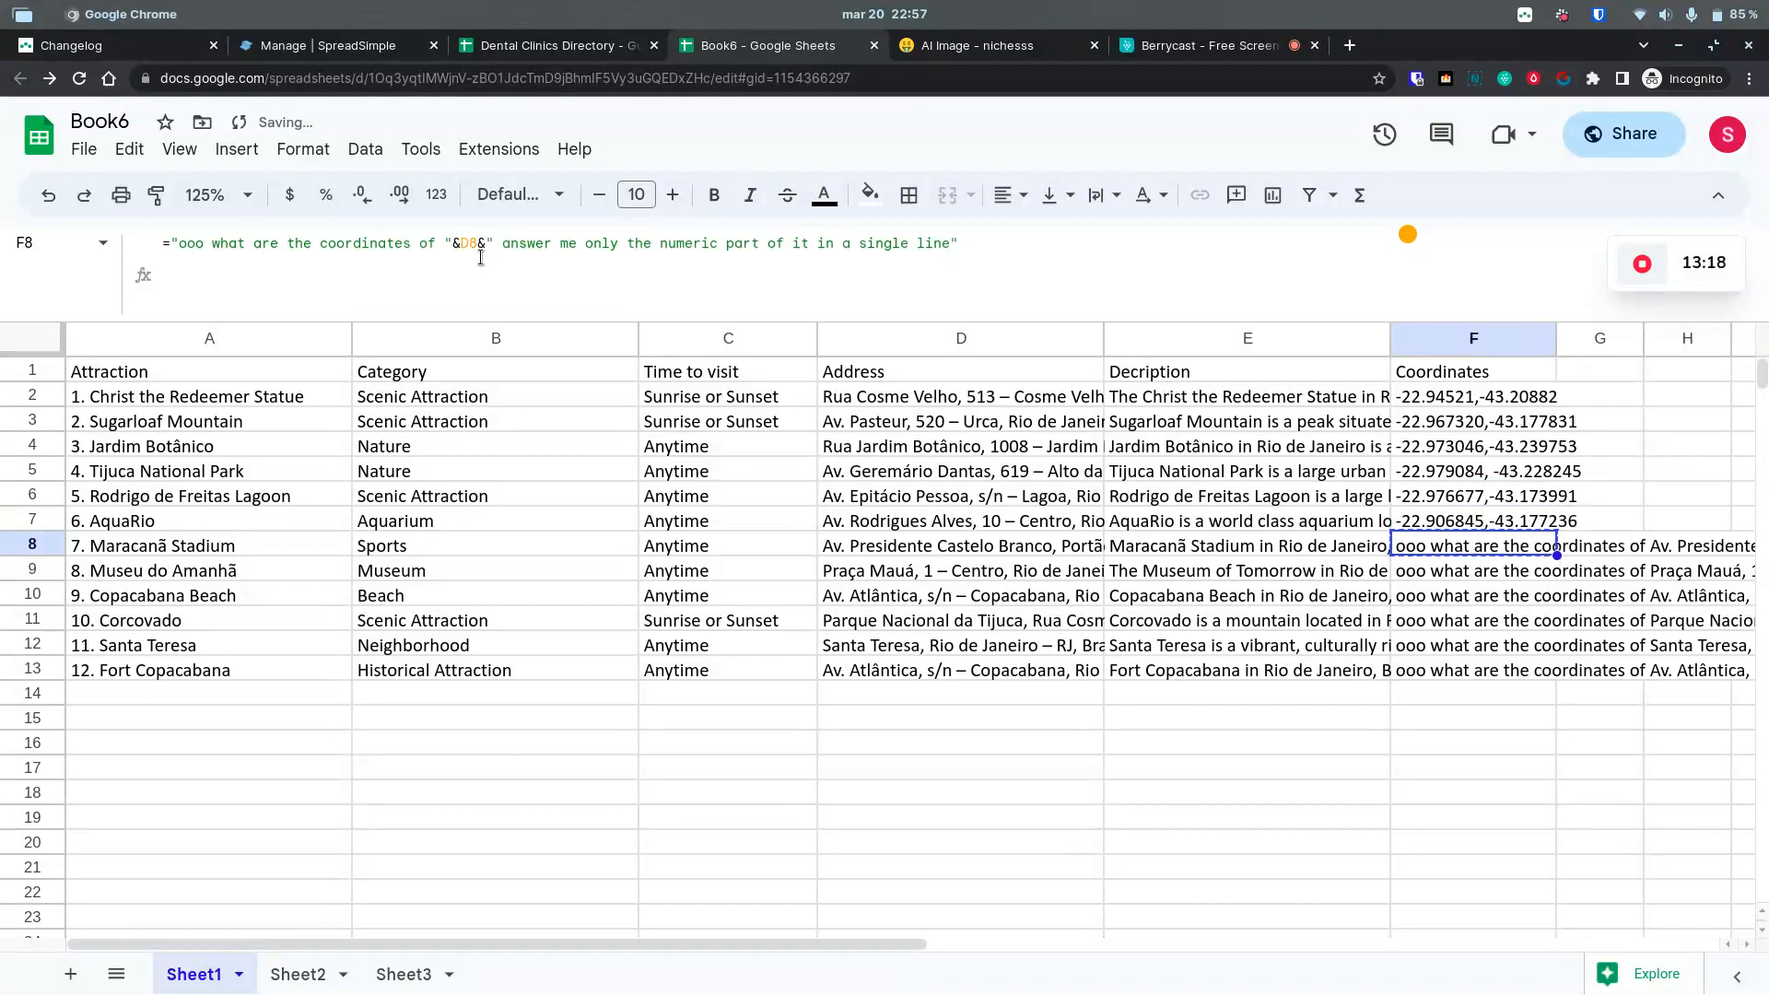
Step: Replace the prompts in F8, F9 and F10 with generated coordinates -22.912800, -43.230500; -22.898400,-43.180700; and -22.971237, -43.182772
key(ctrl+shift+v)
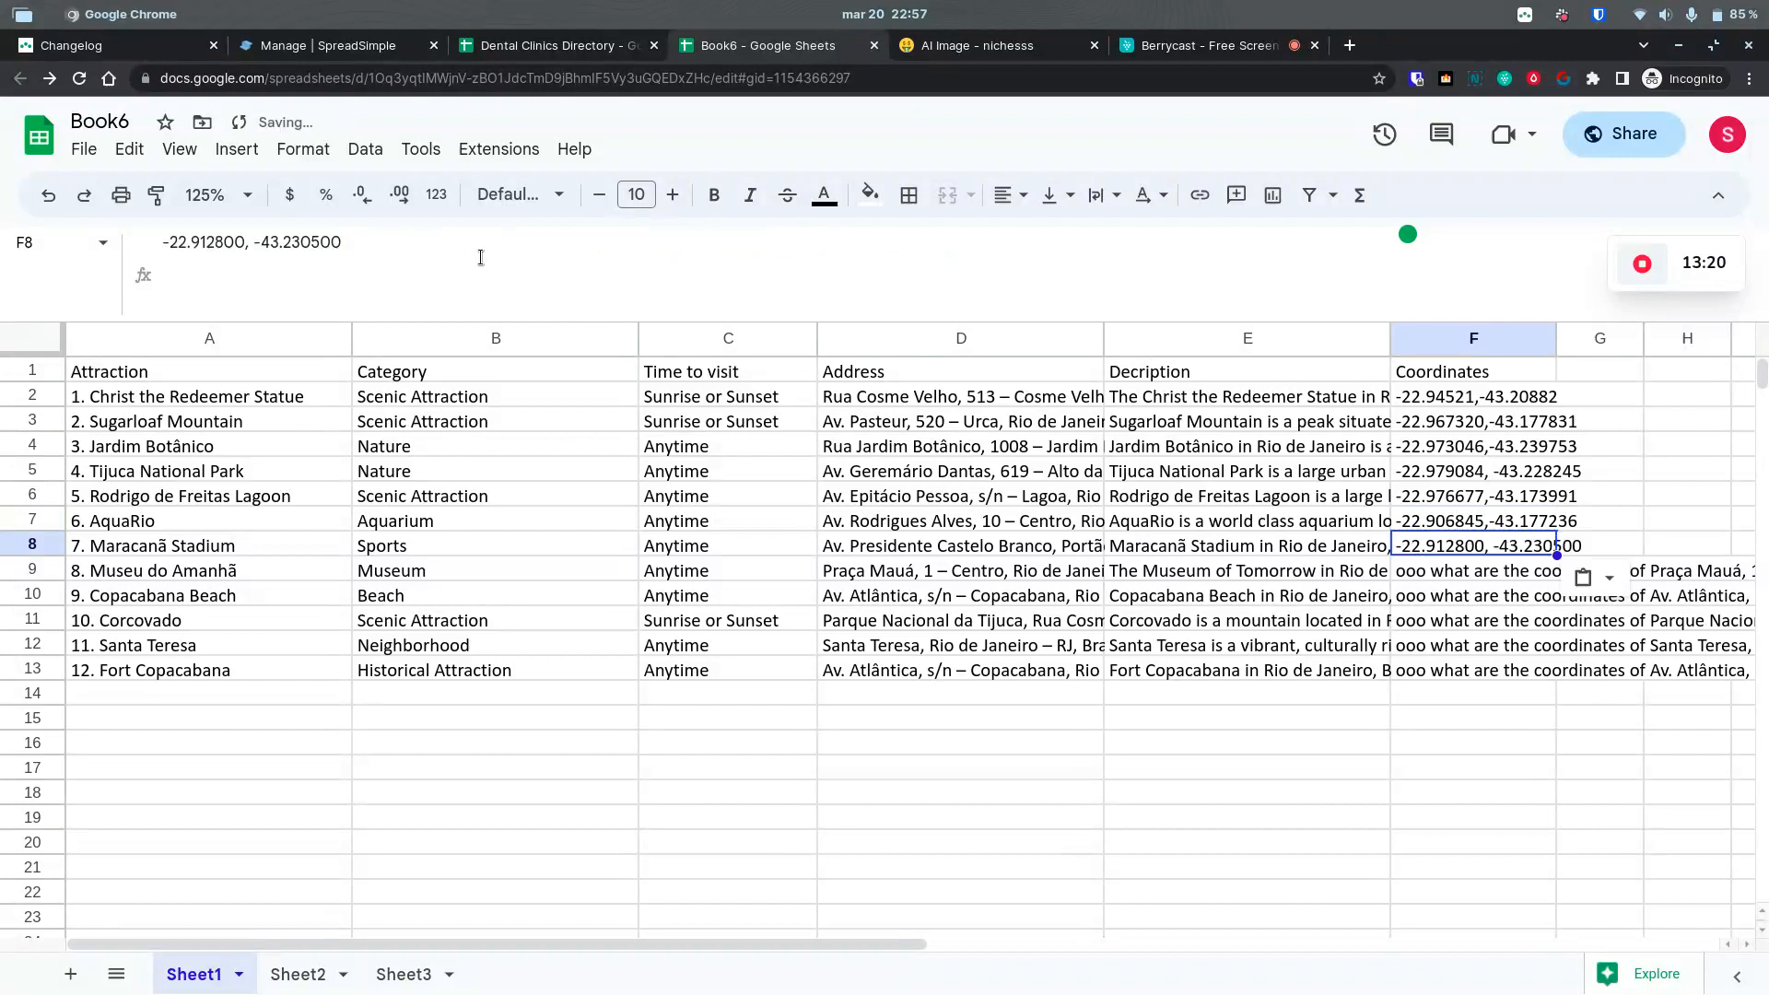
key(Down)
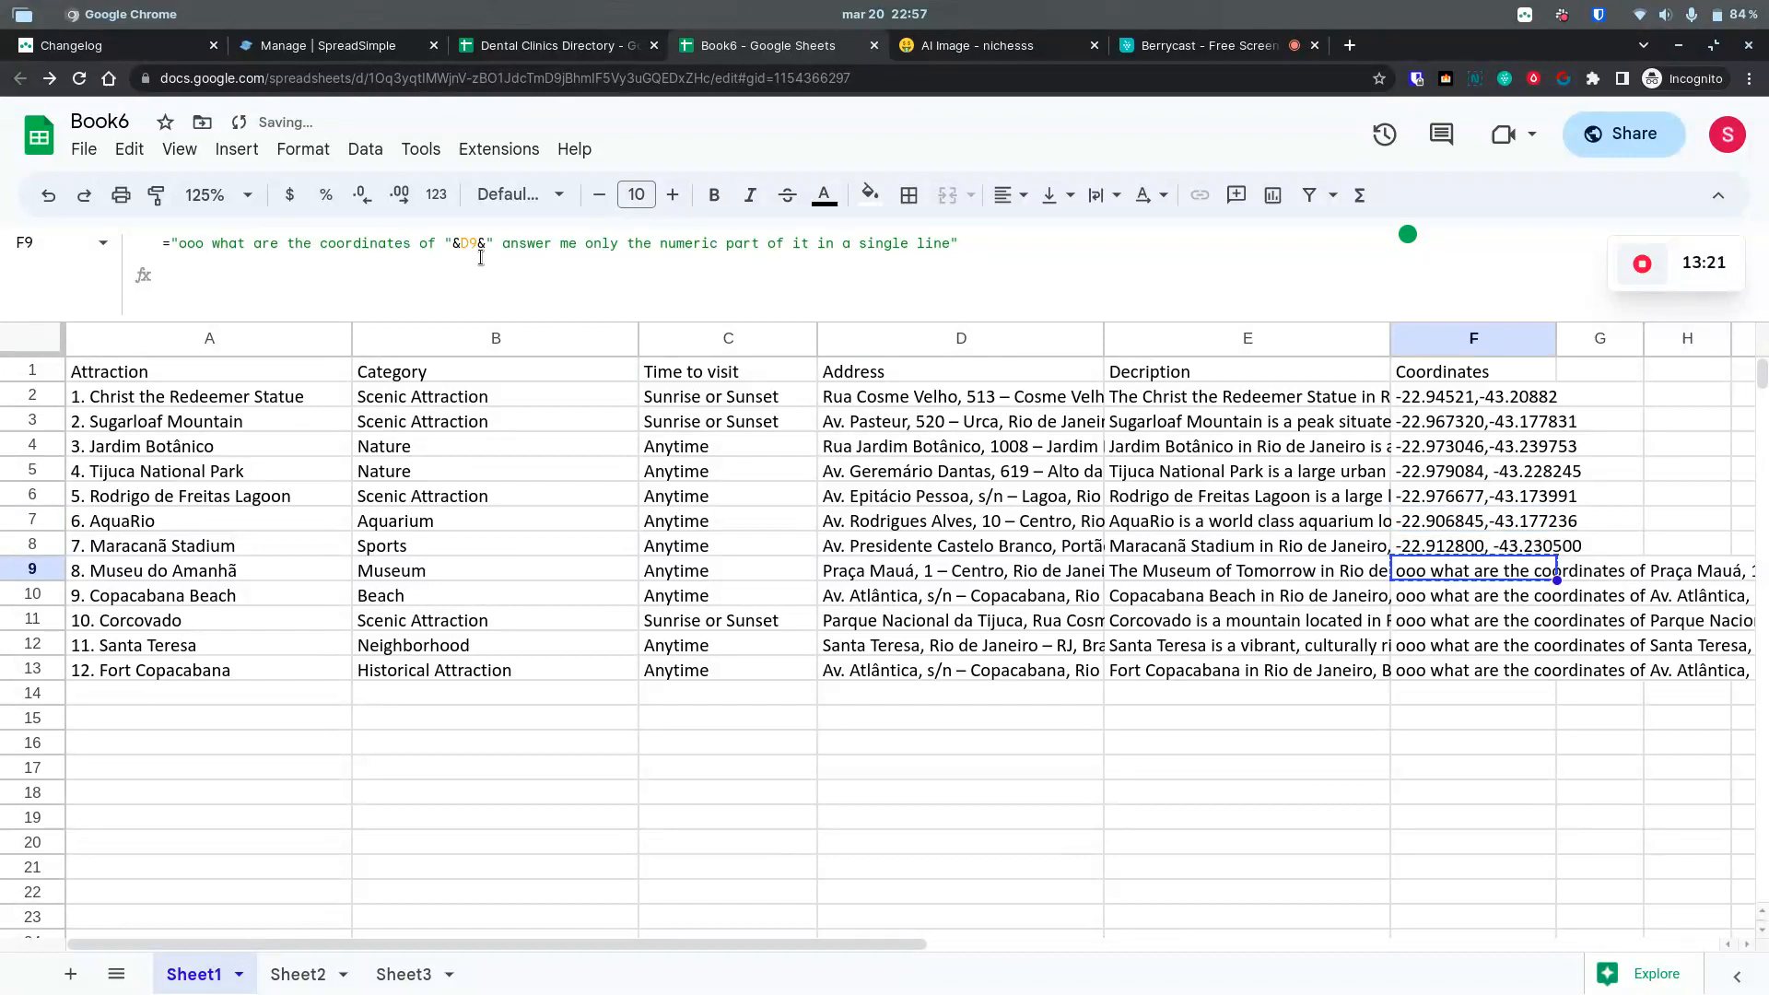
key(ctrl+shift+v)
key(Down)
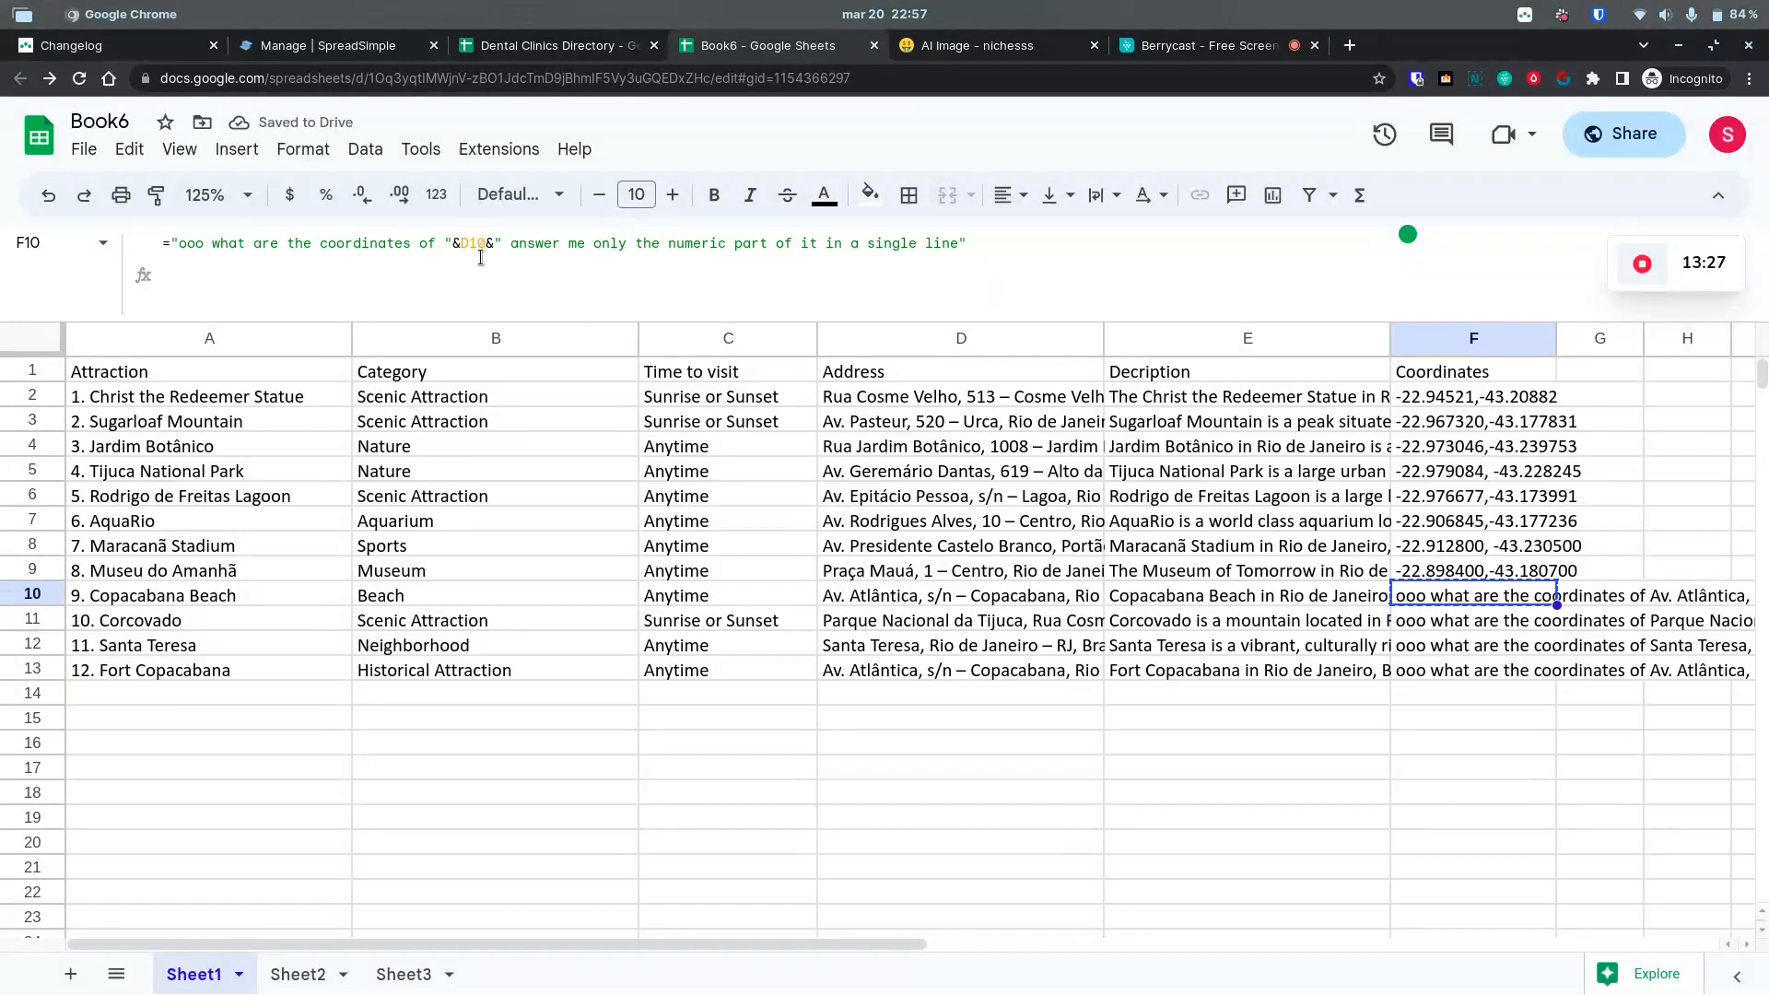
key(ctrl+shift+v)
key(Down)
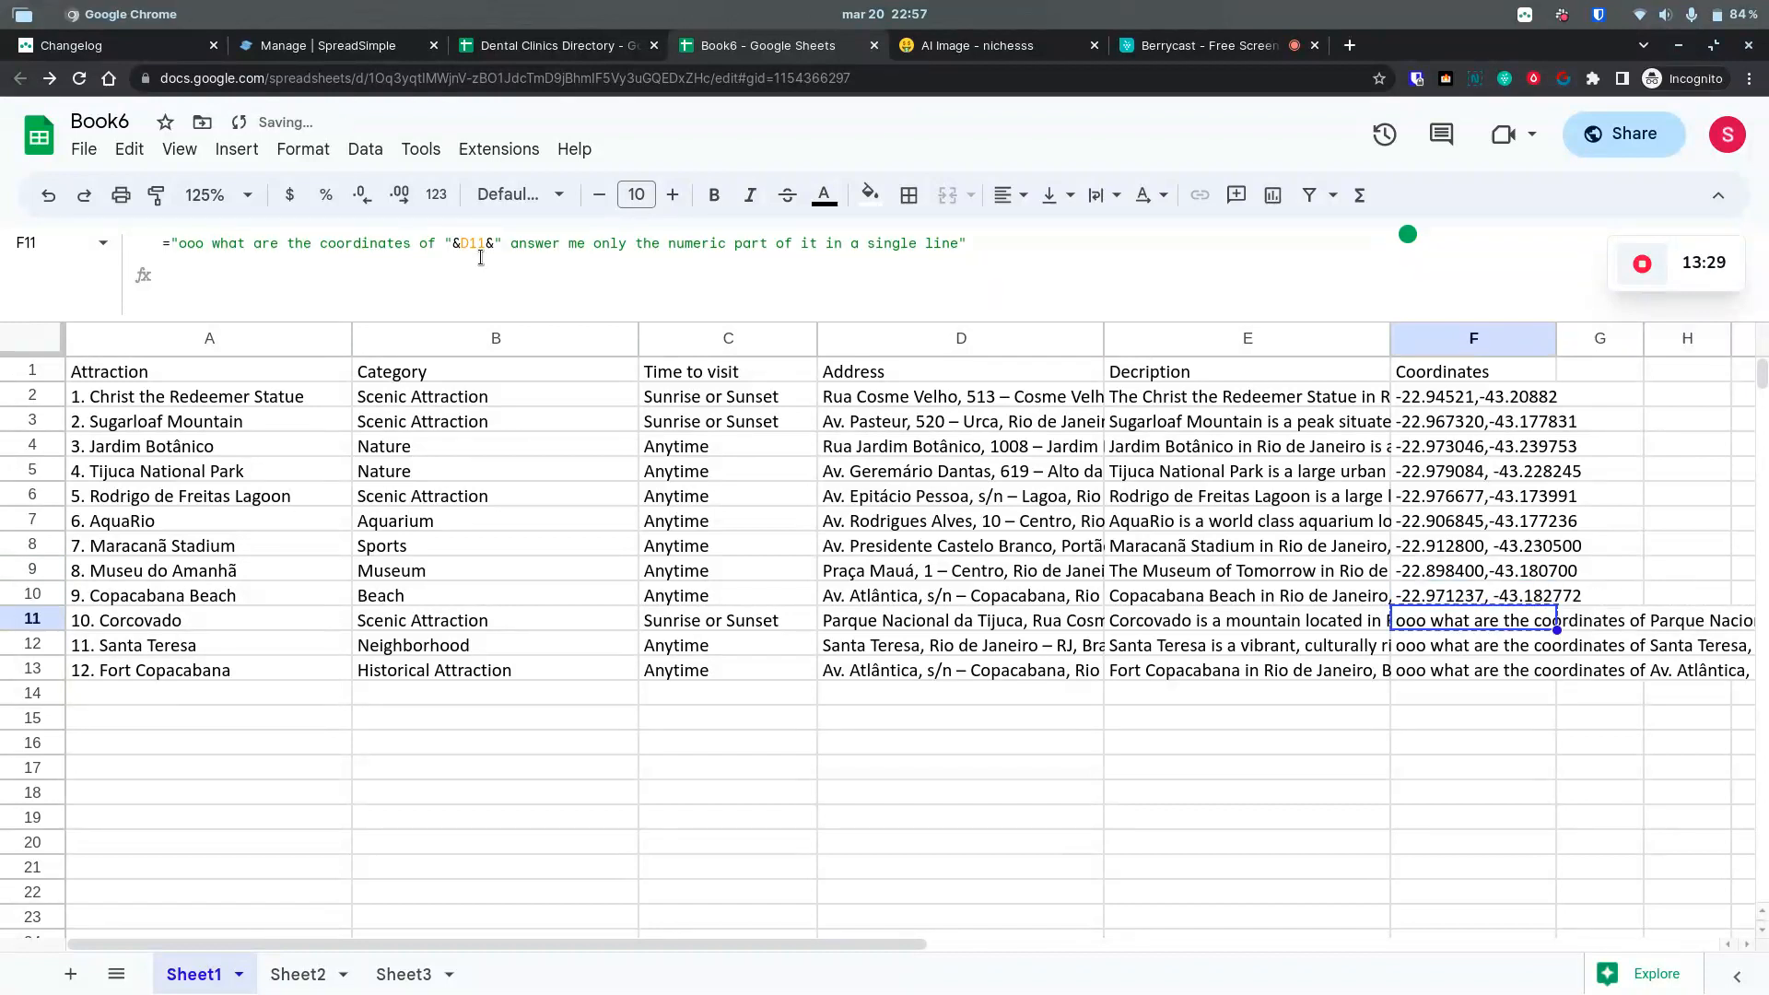
Step: Replace the last three prompts, F11 to F13, with generated coordinates -22.94522,-43.2179; -22.907104, -43.207519; and -22.9710, -43.1814
text(-22.94522,-43.2179)
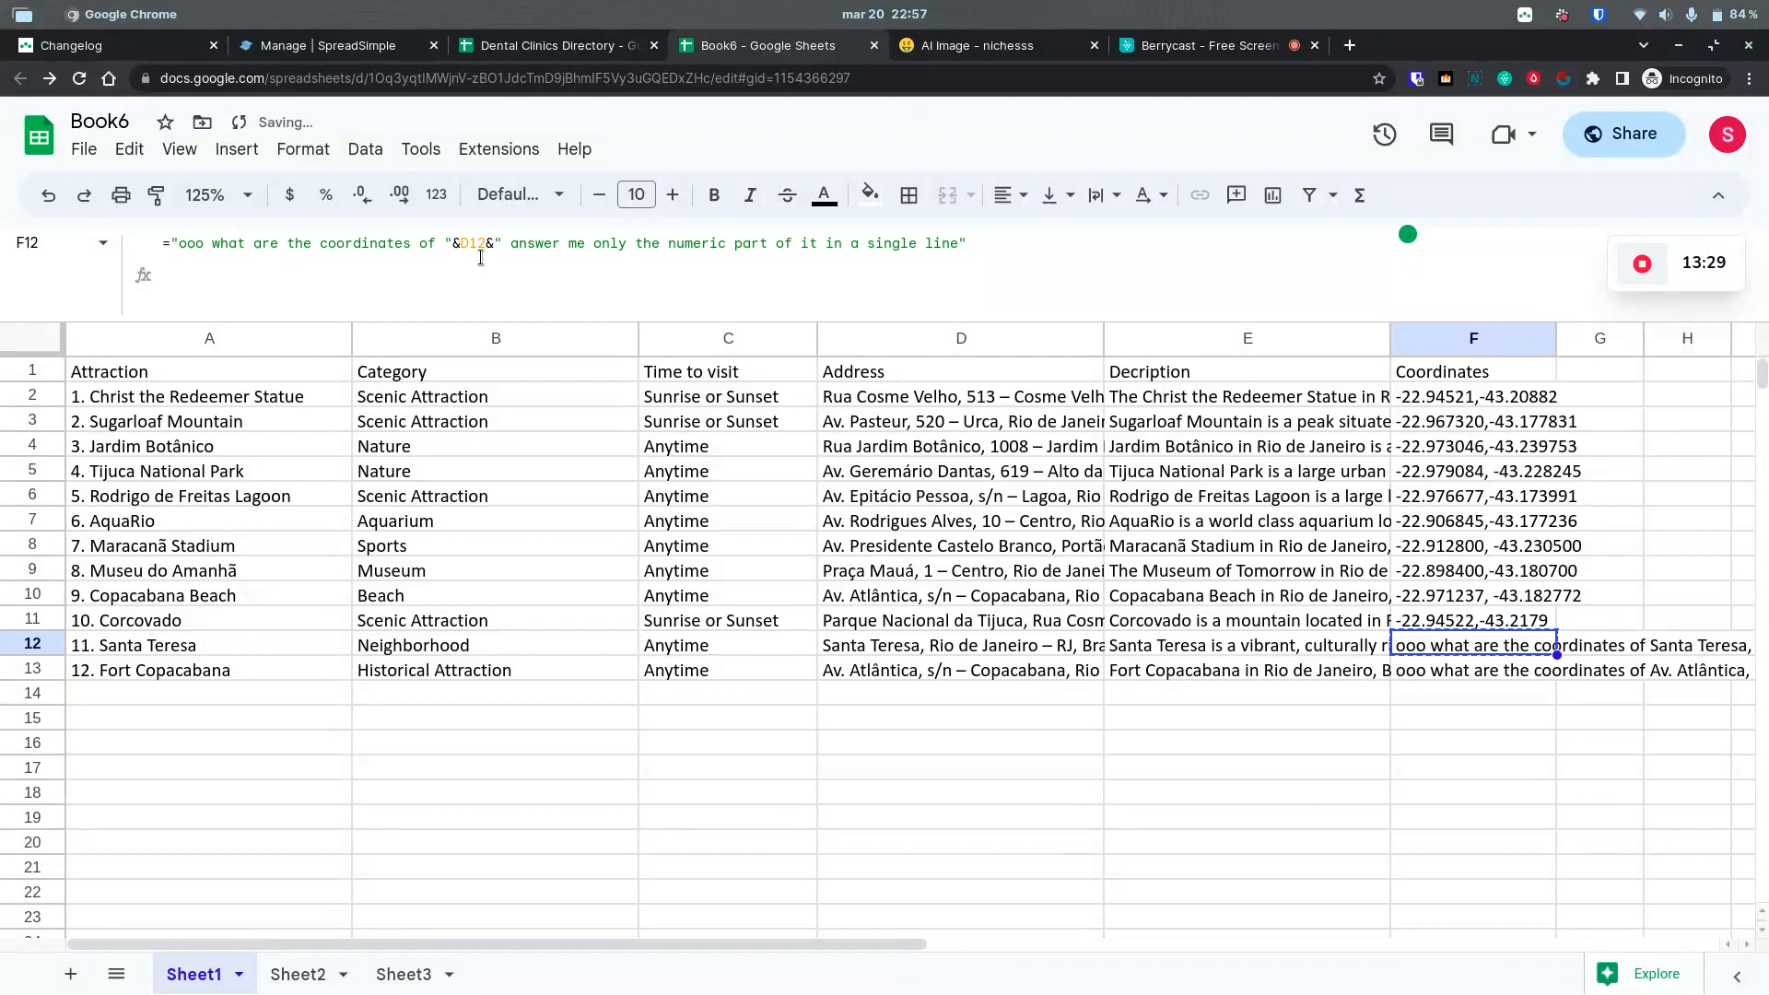
key(Down)
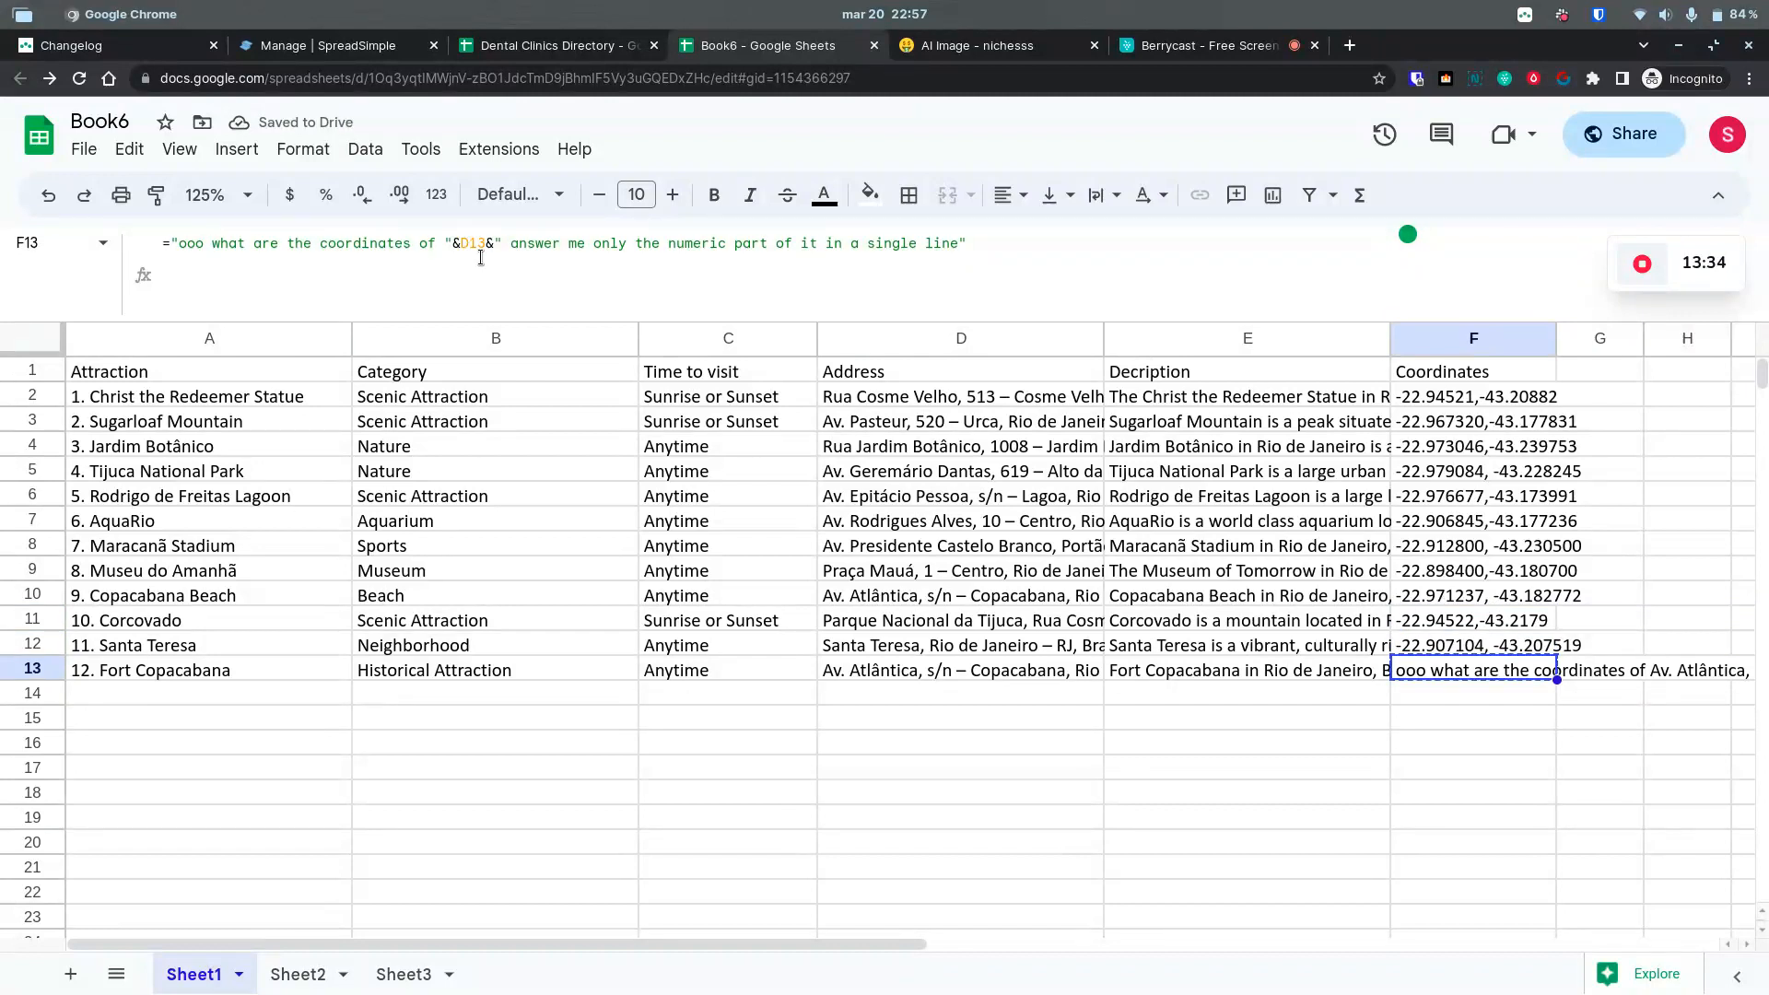
text(-22.9710, -43.1814)
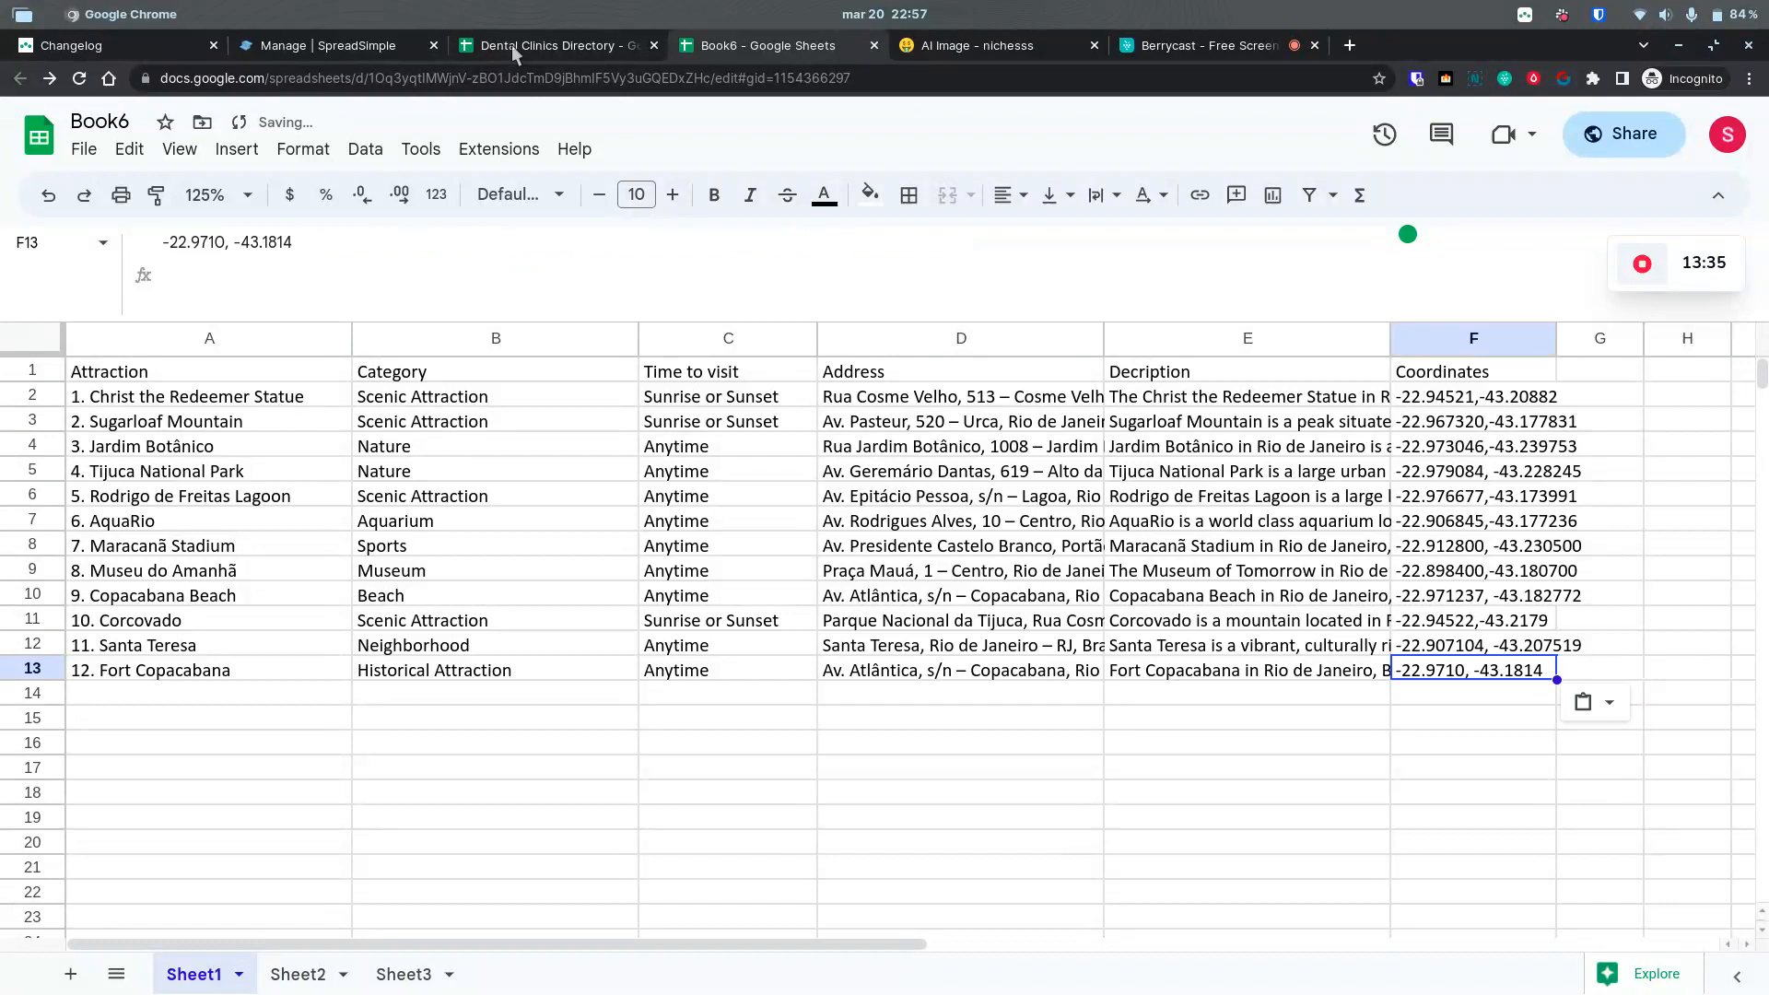
Step: Switch to the SpreadSimple site editor and refresh the site's Google Sheet data
click(352, 46)
scroll(373, 267, up, 6)
scroll(368, 270, up, 6)
click(426, 313)
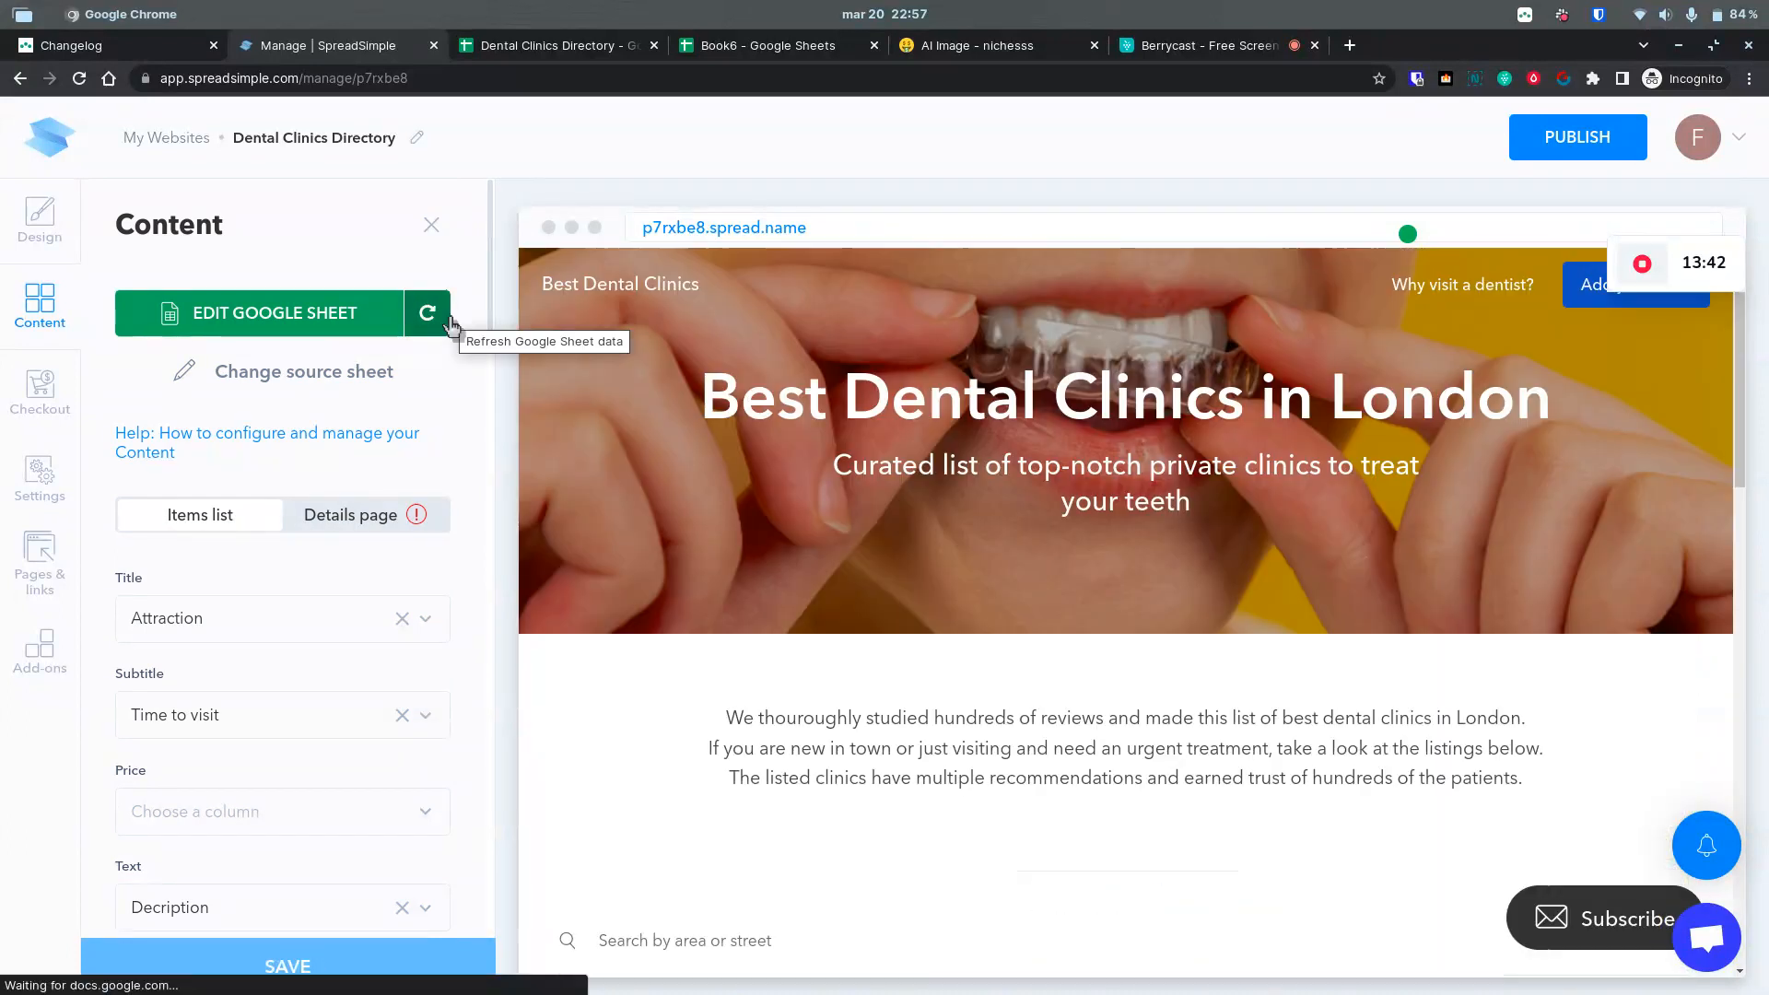
Step: Set the map view's coordinates source to the Coordinates column
scroll(374, 406, down, 10)
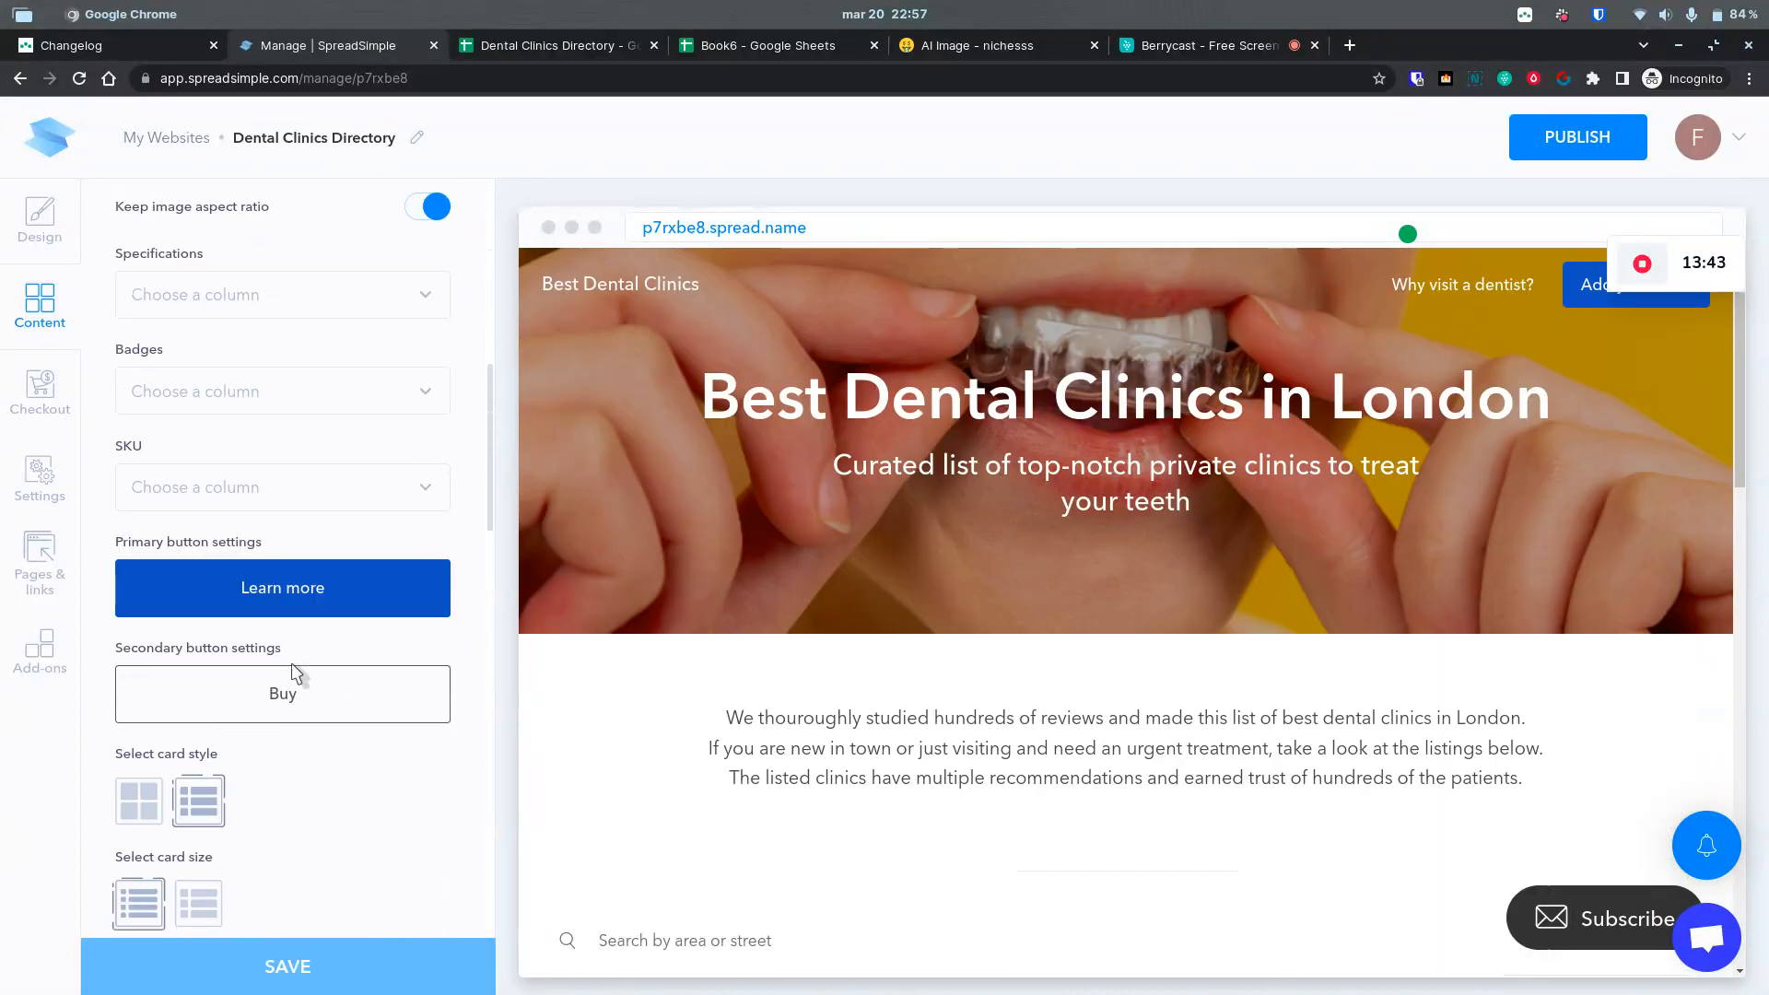
scroll(289, 657, down, 5)
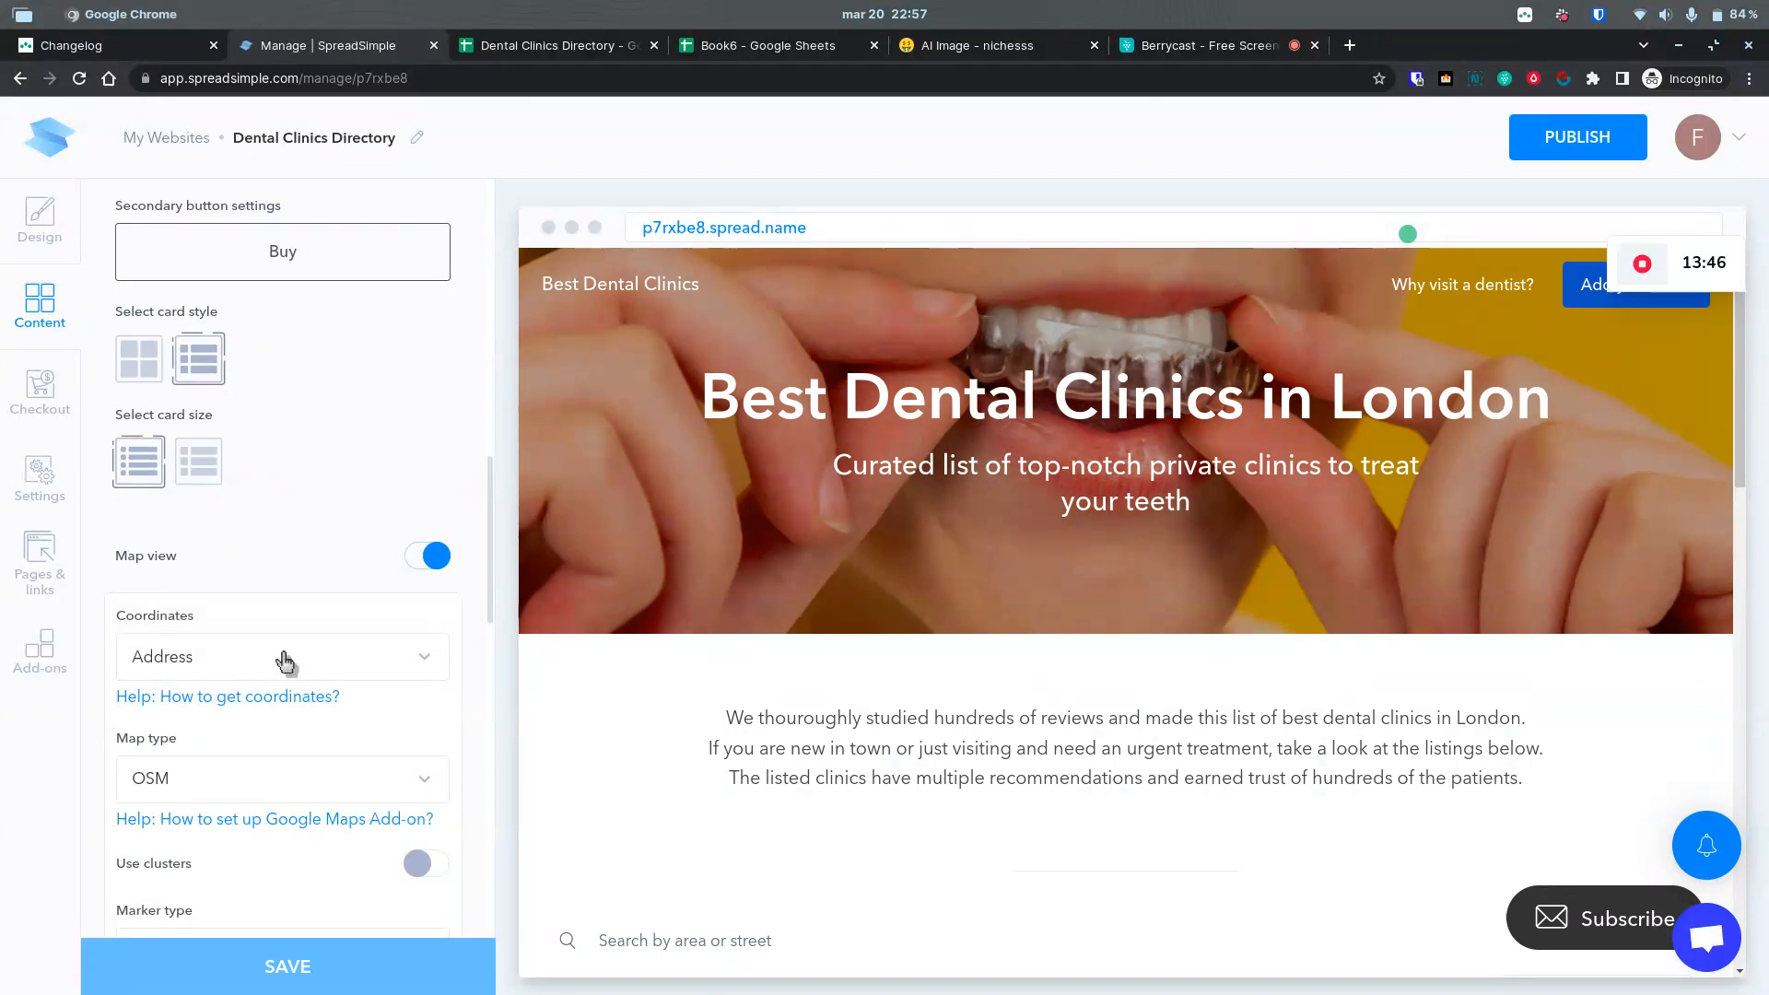
scroll(284, 662, down, 2)
click(224, 436)
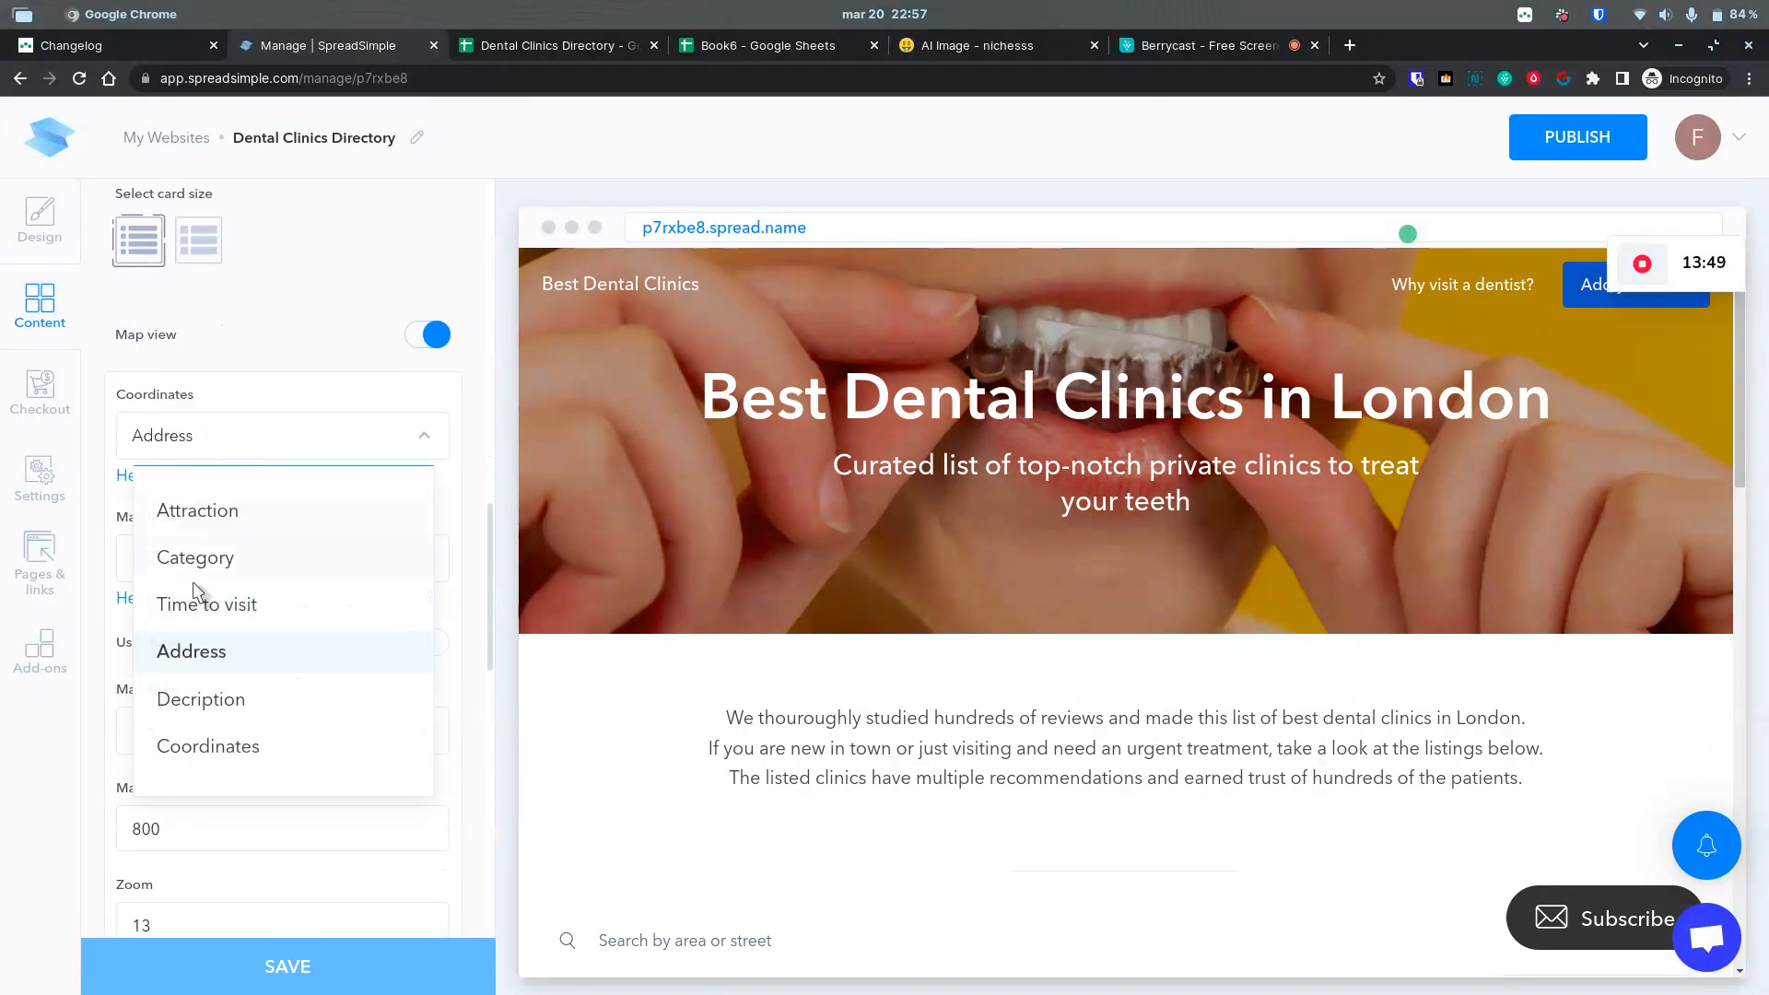
click(217, 748)
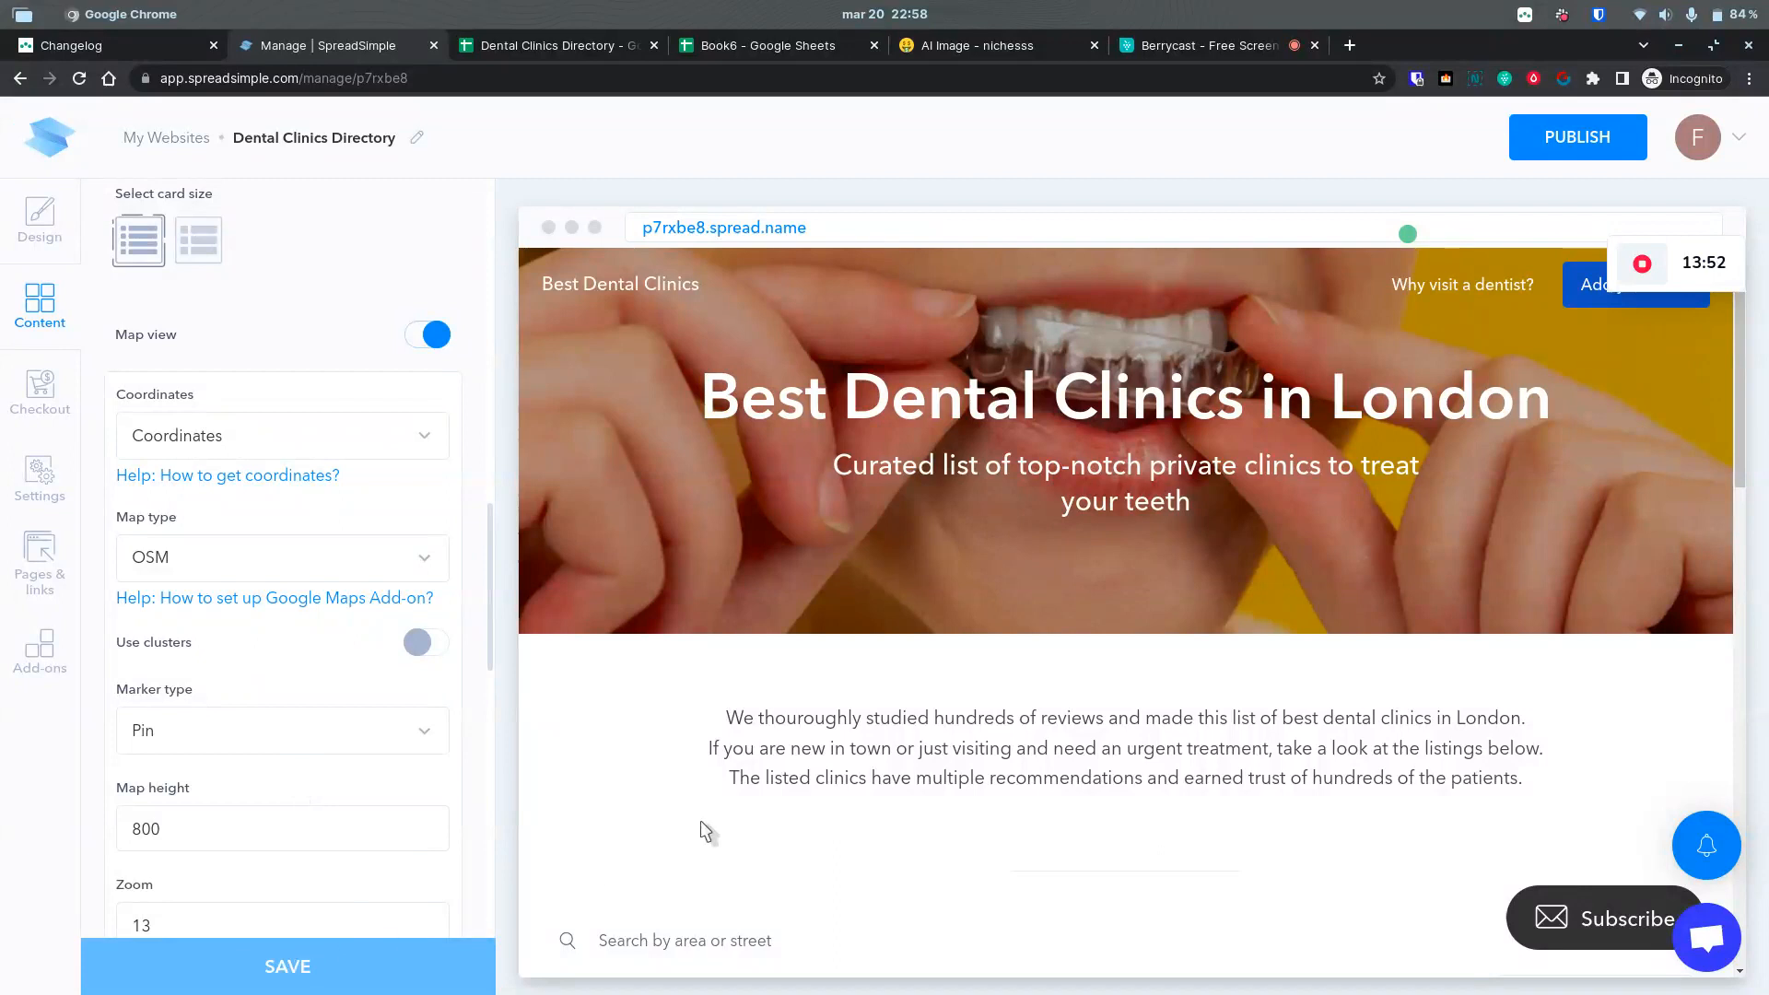
Step: Examine the map in the site preview, and turn the map view off and back on
scroll(926, 670, down, 10)
scroll(925, 670, down, 5)
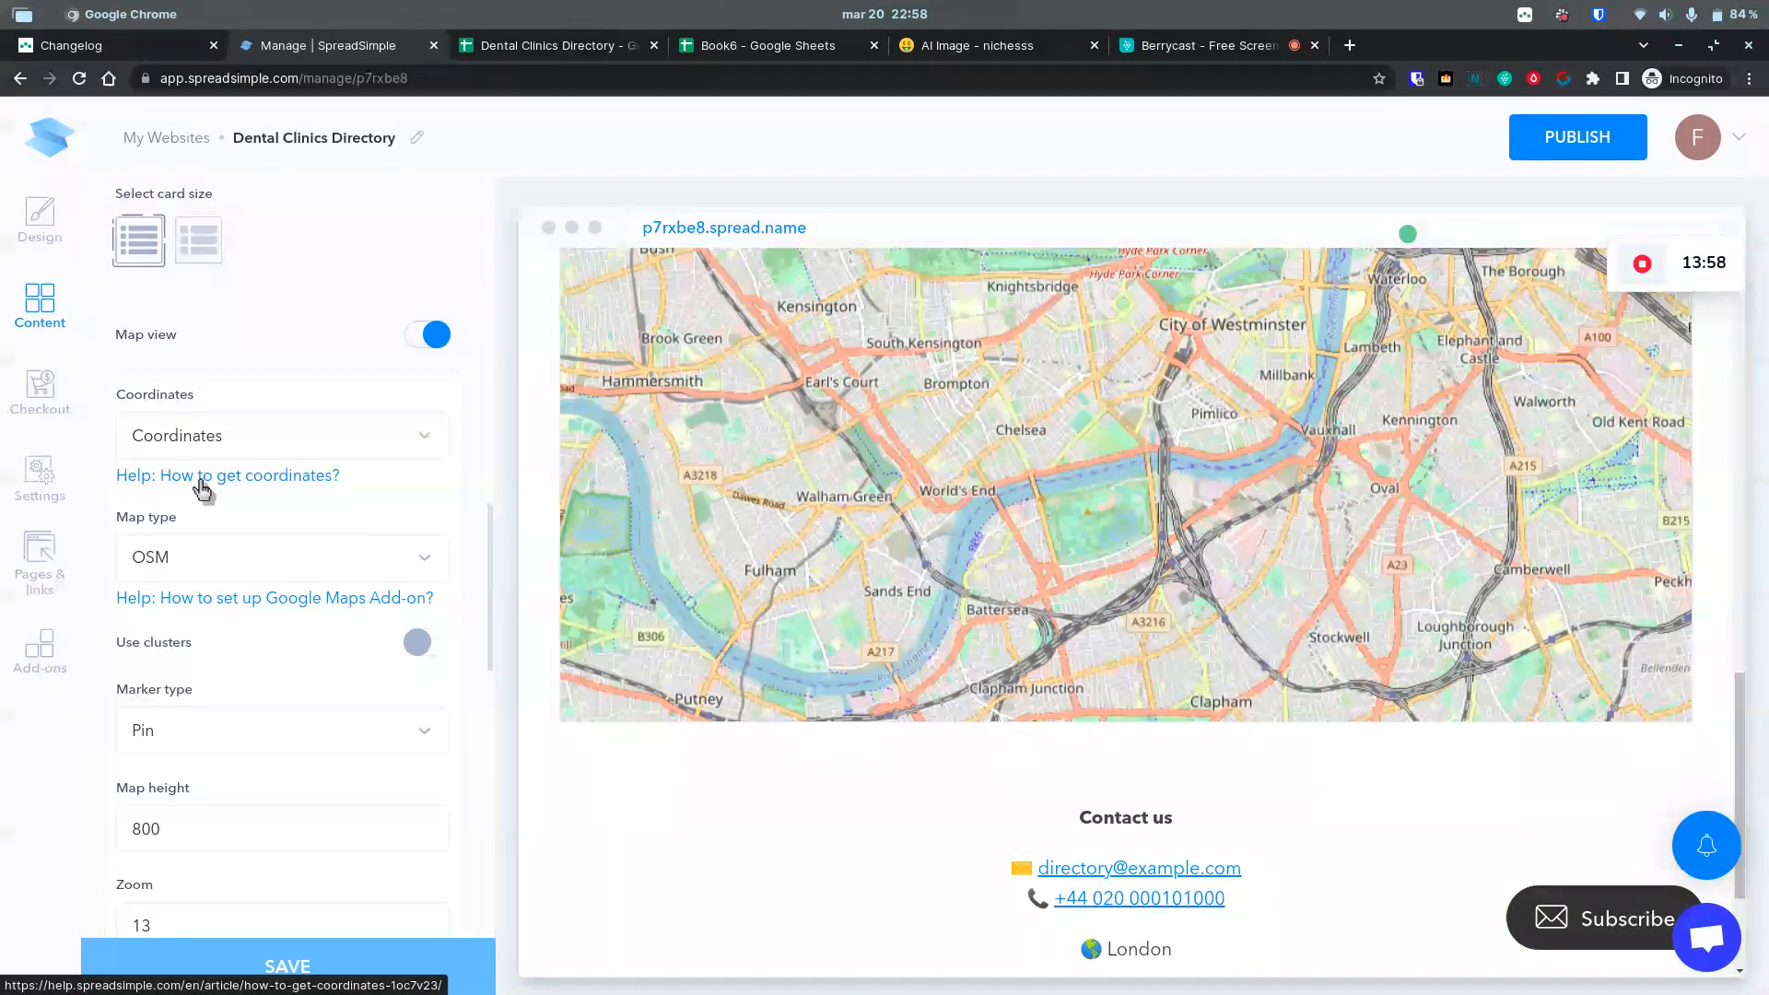
scroll(414, 600, down, 3)
scroll(414, 516, up, 5)
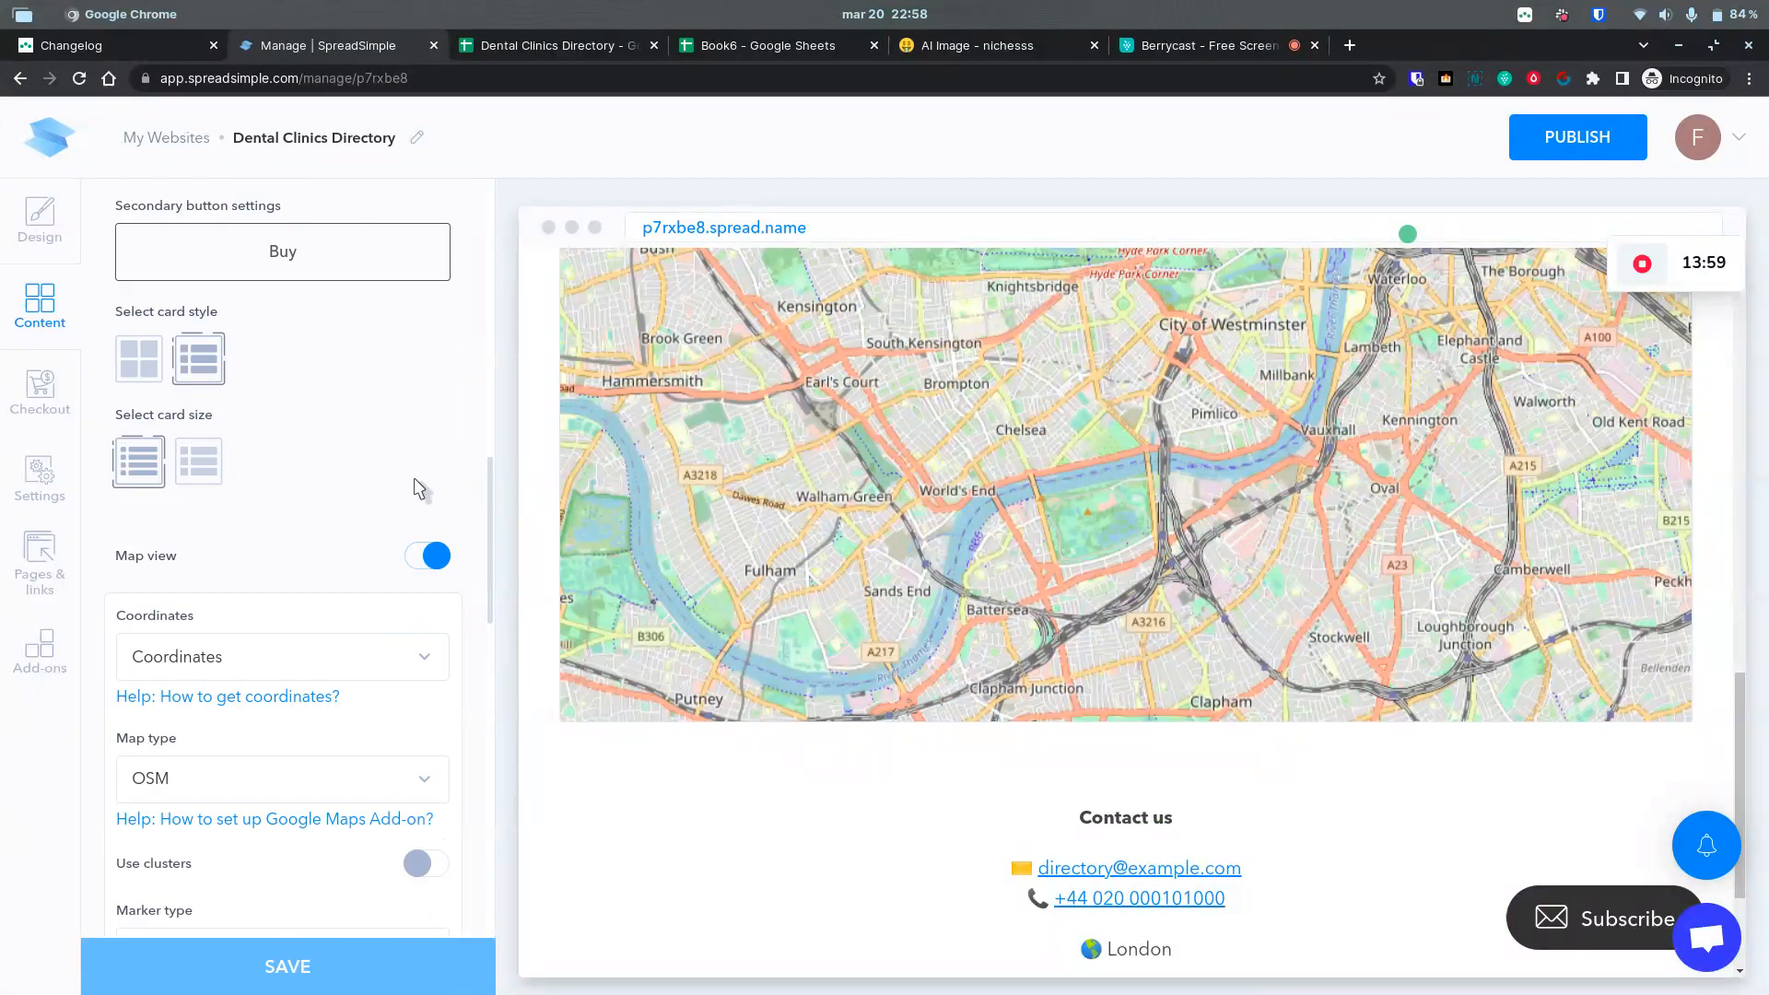
click(420, 556)
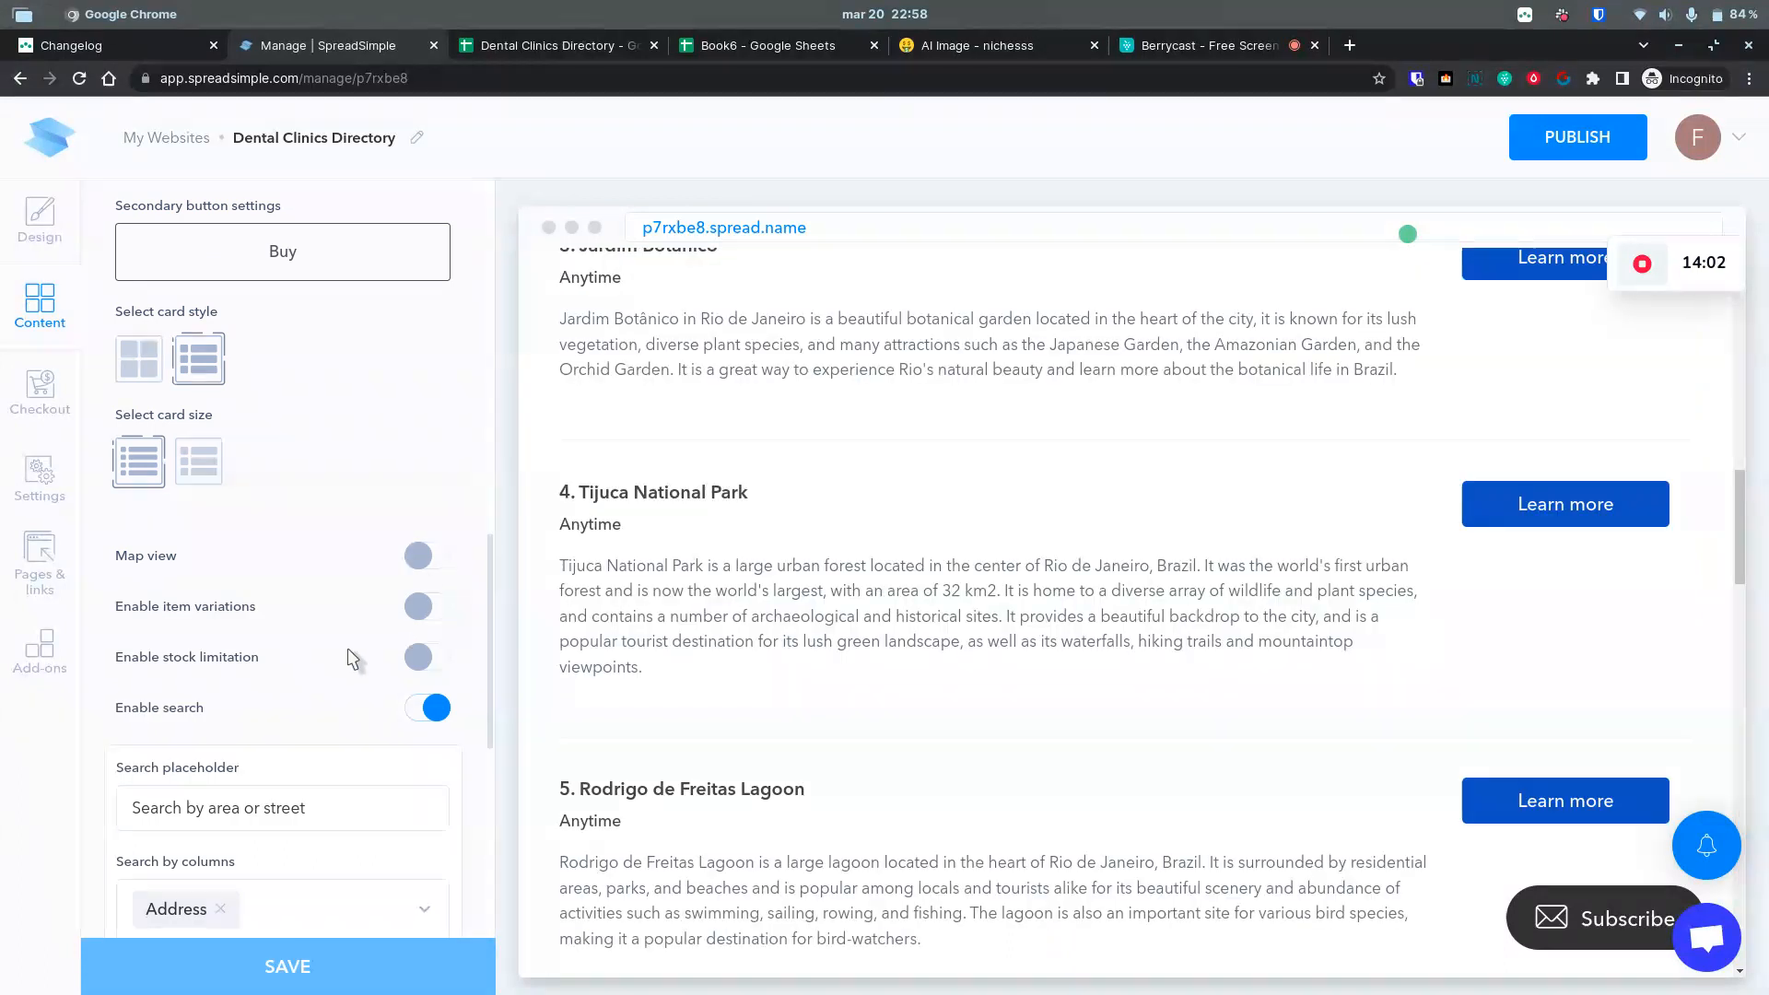
scroll(351, 660, down, 3)
click(428, 337)
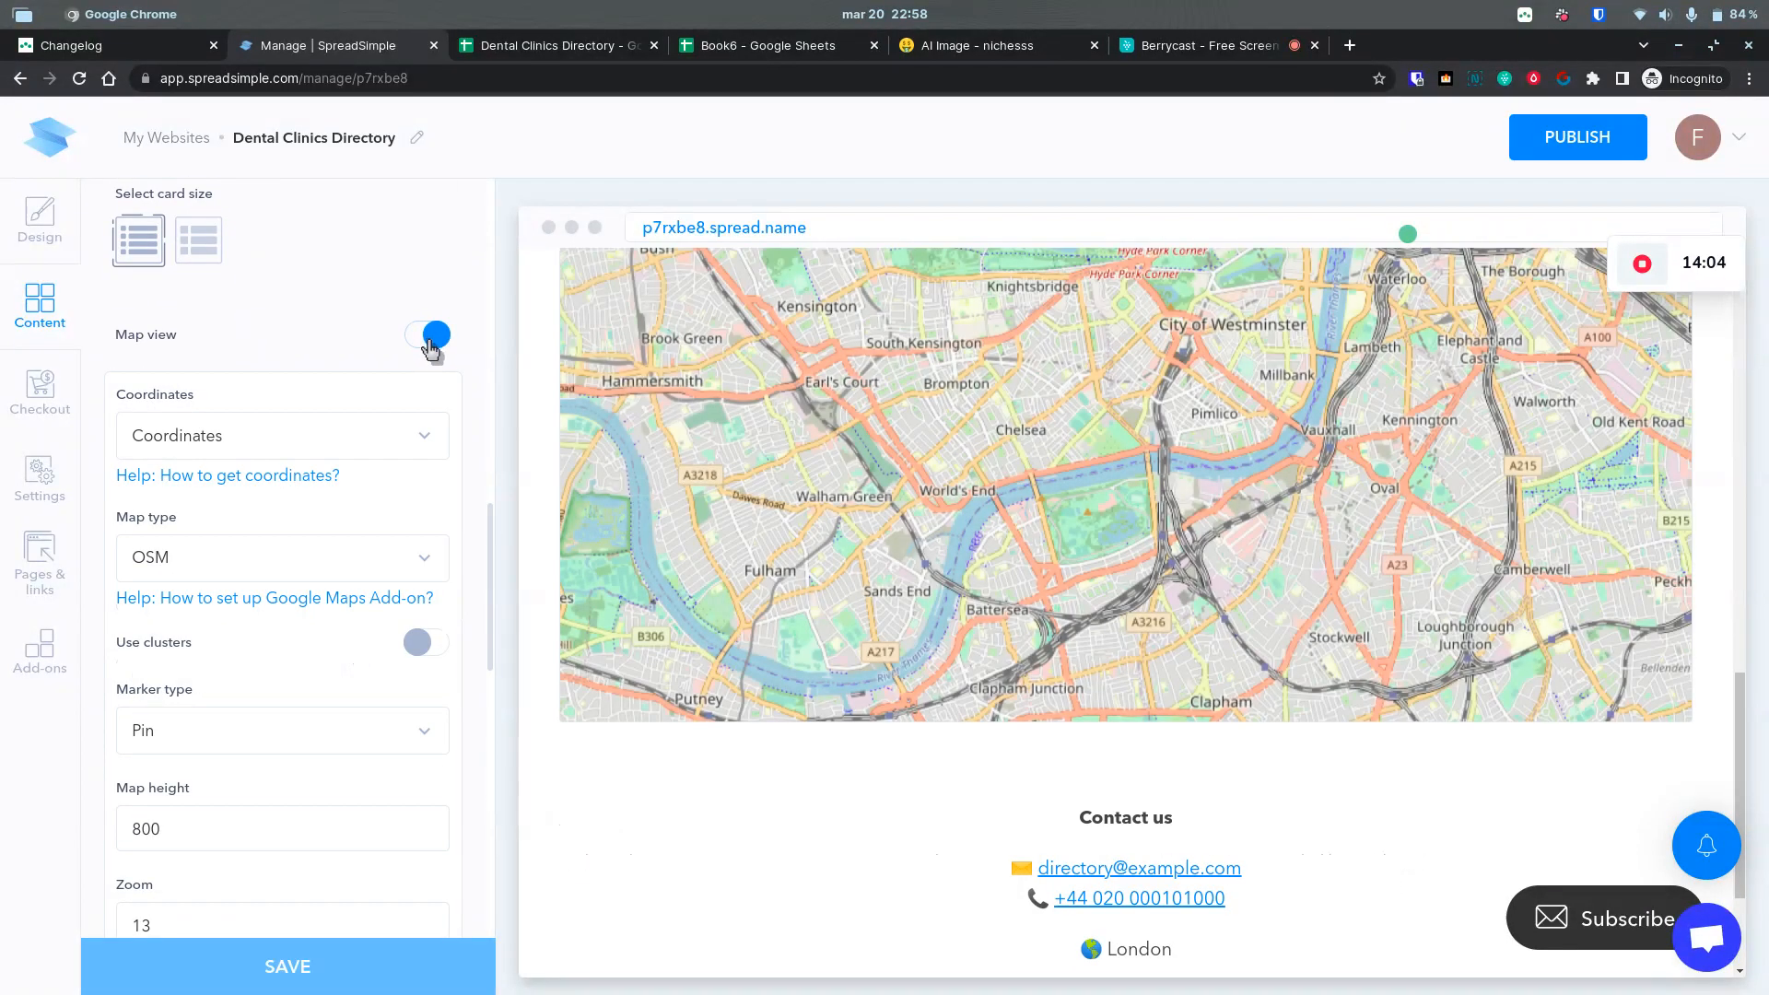
Step: Check the map view's coordinates column, map type, zoom and map center settings
click(271, 445)
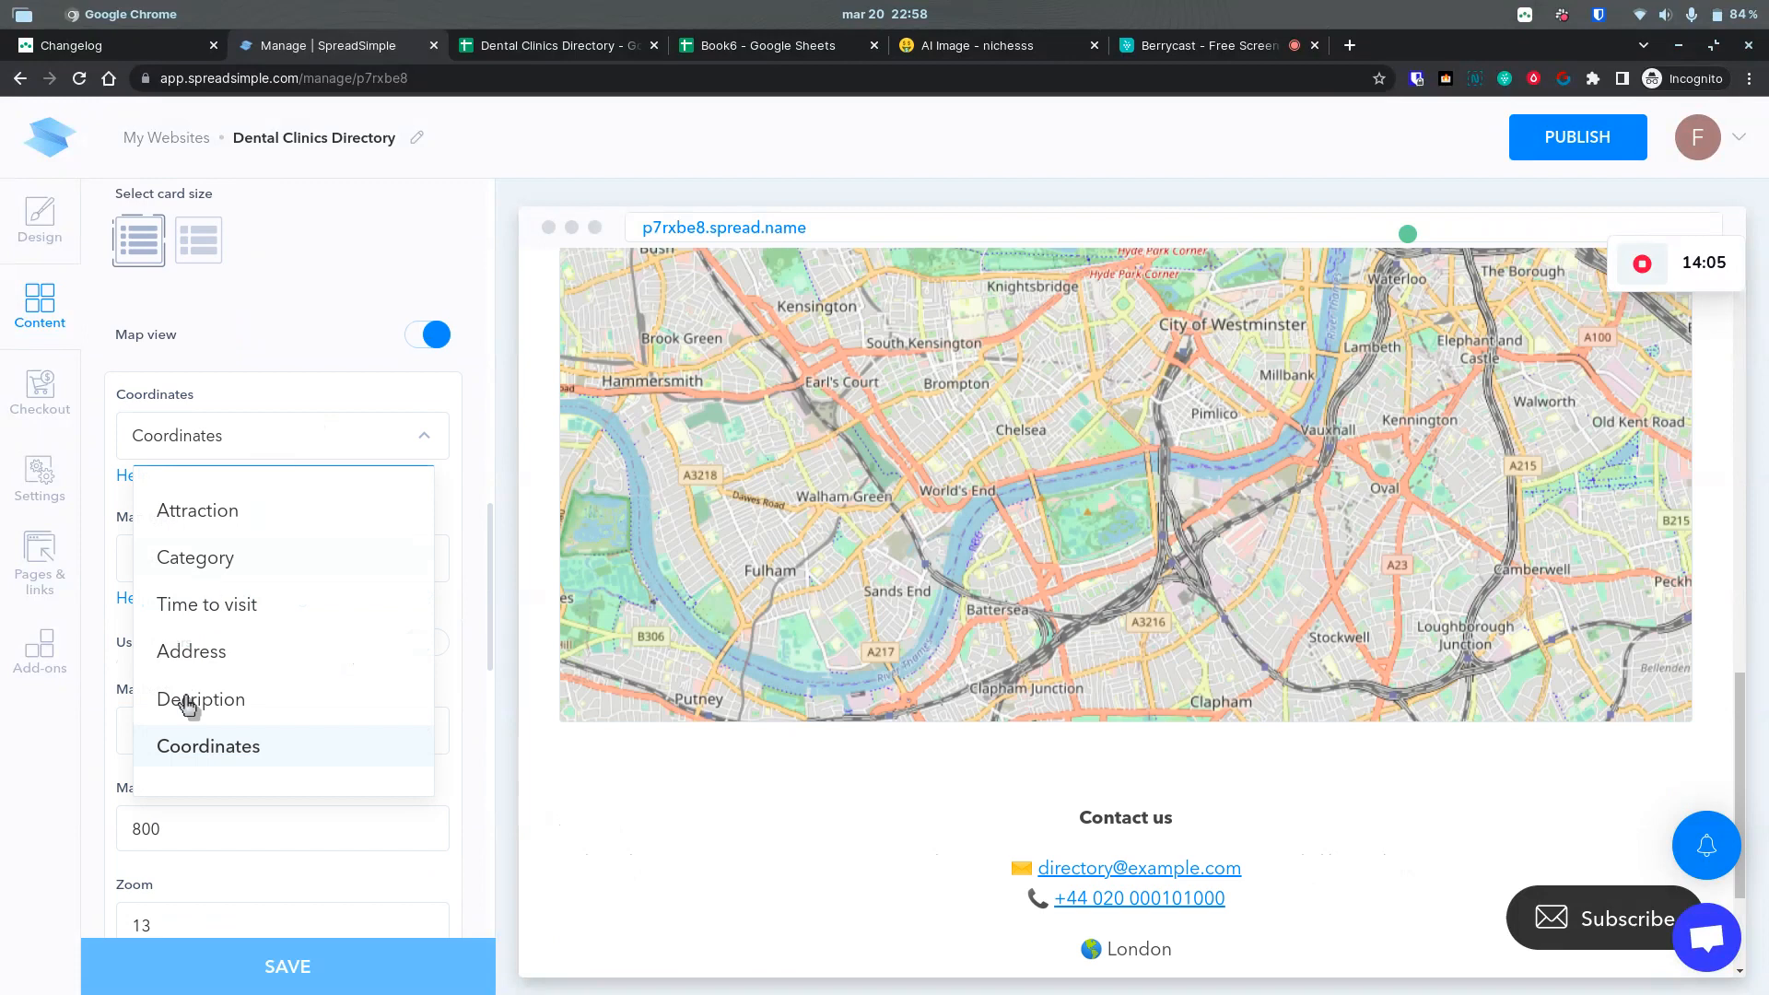
click(202, 745)
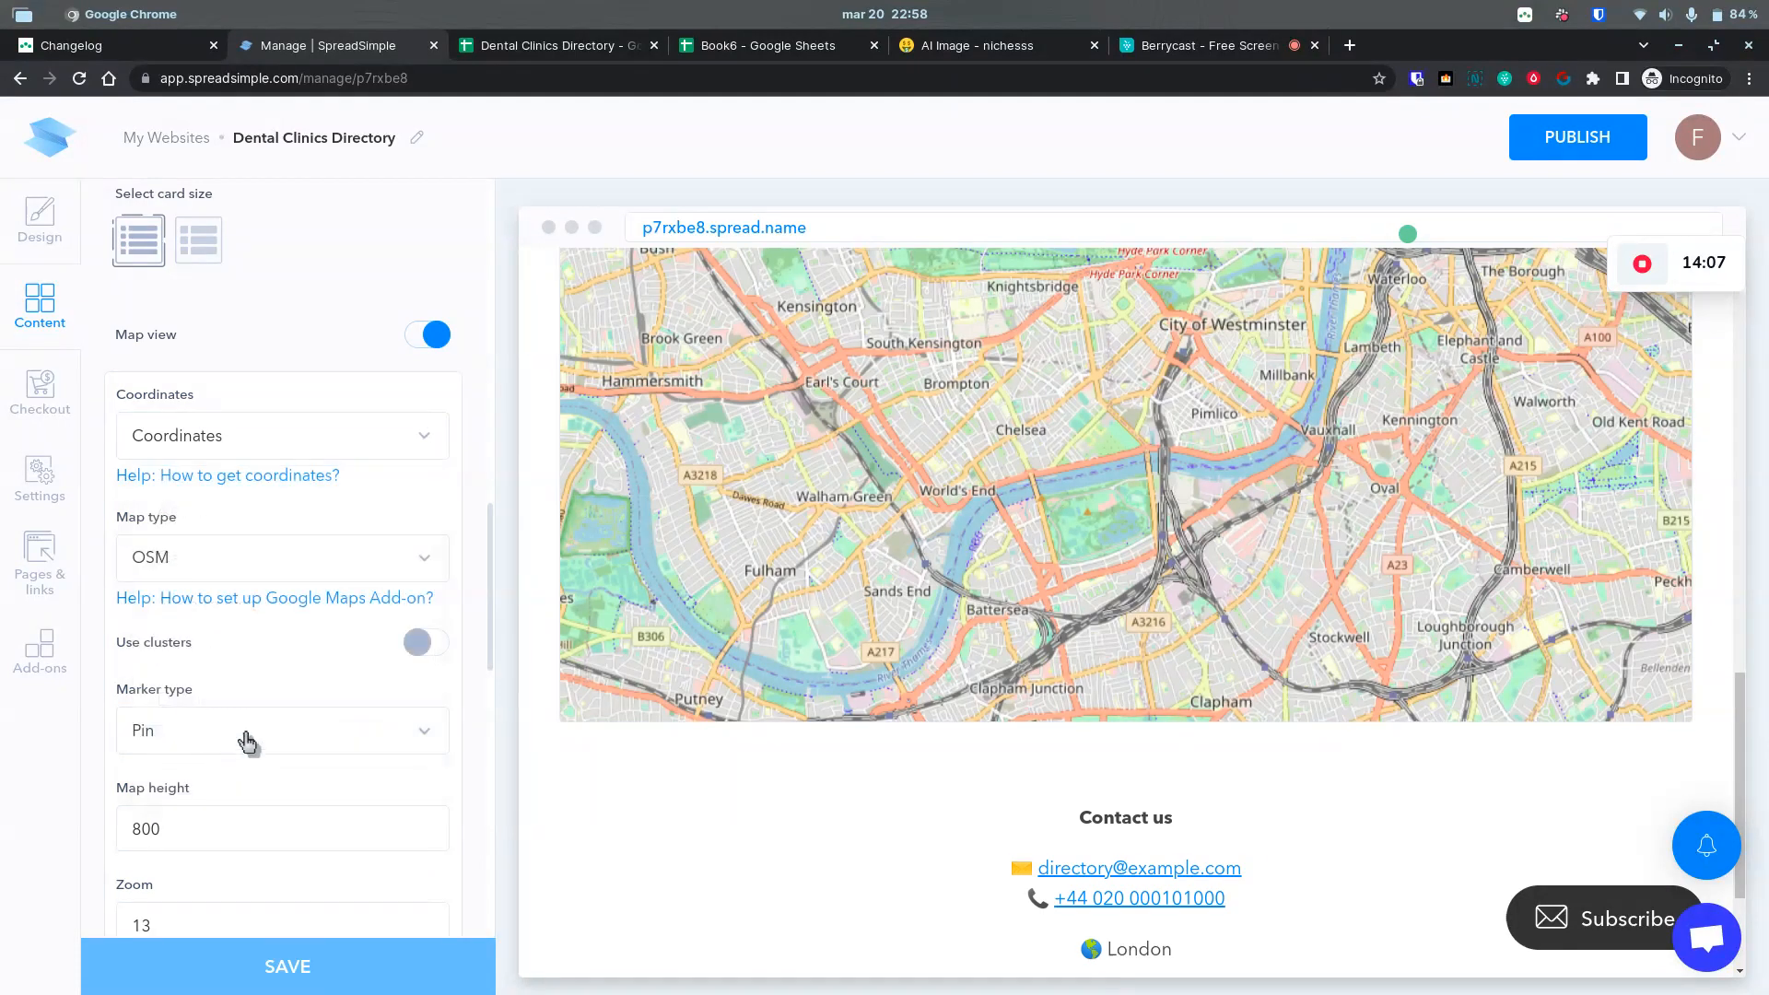
click(240, 559)
click(241, 560)
scroll(365, 650, down, 2)
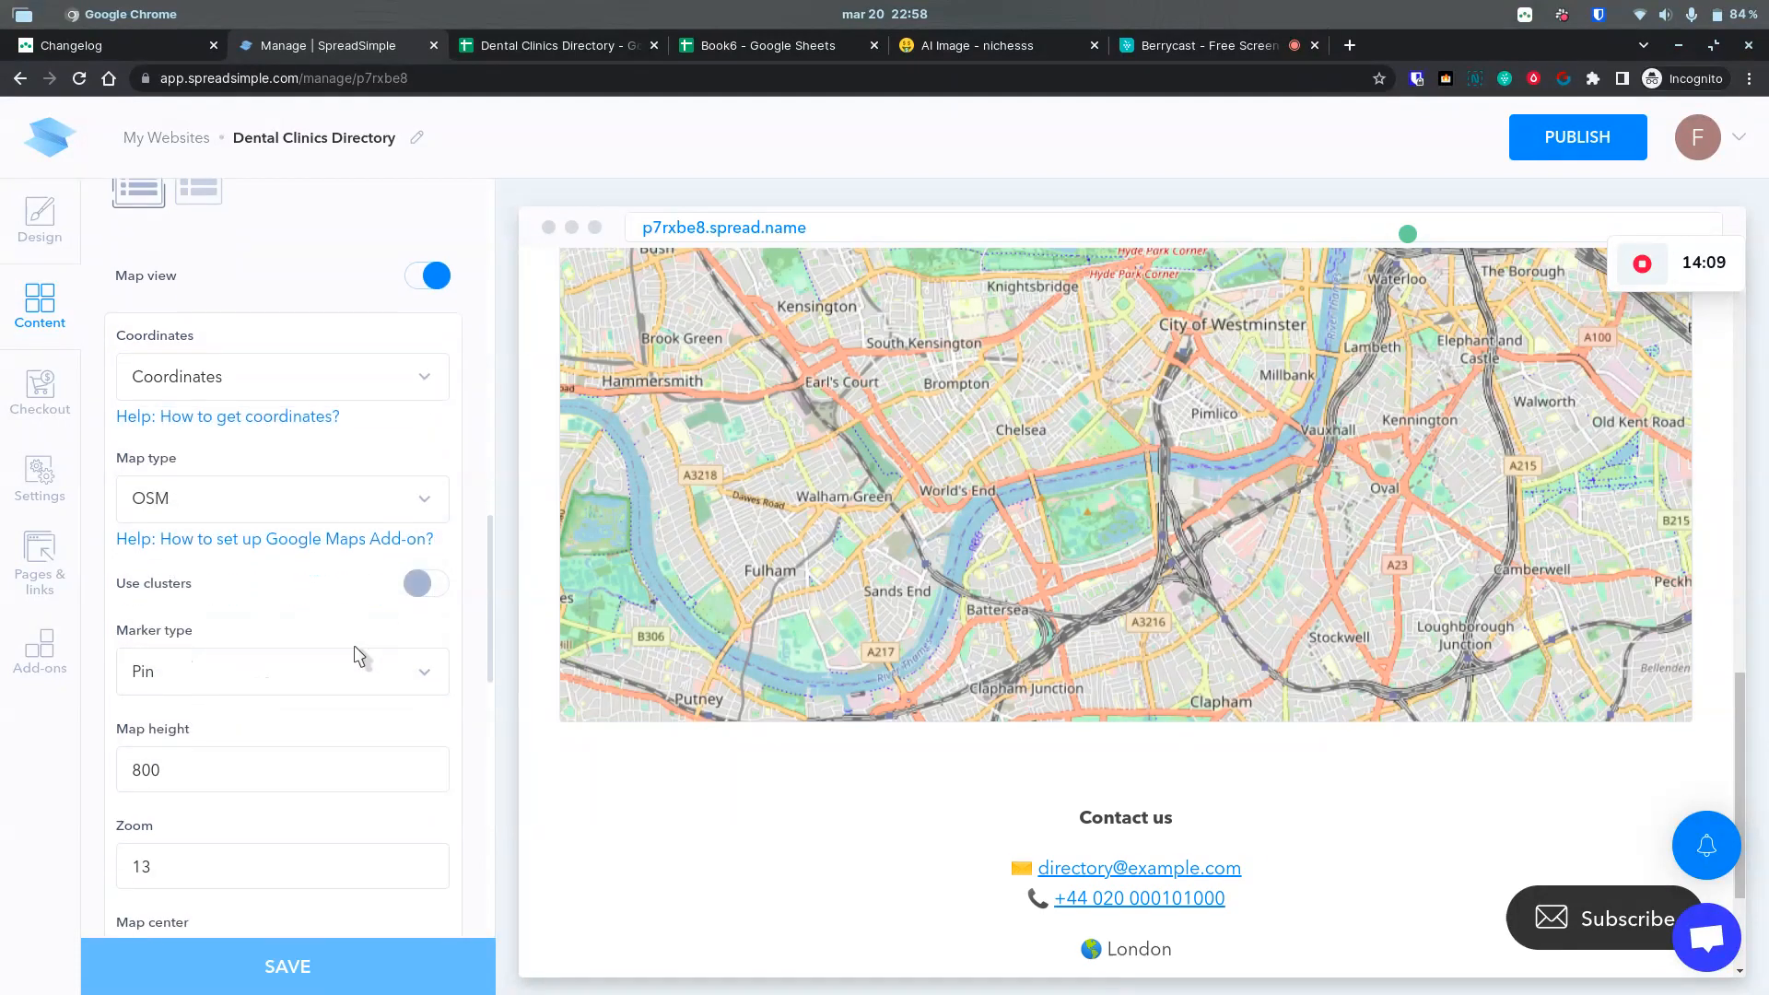
scroll(911, 577, down, 2)
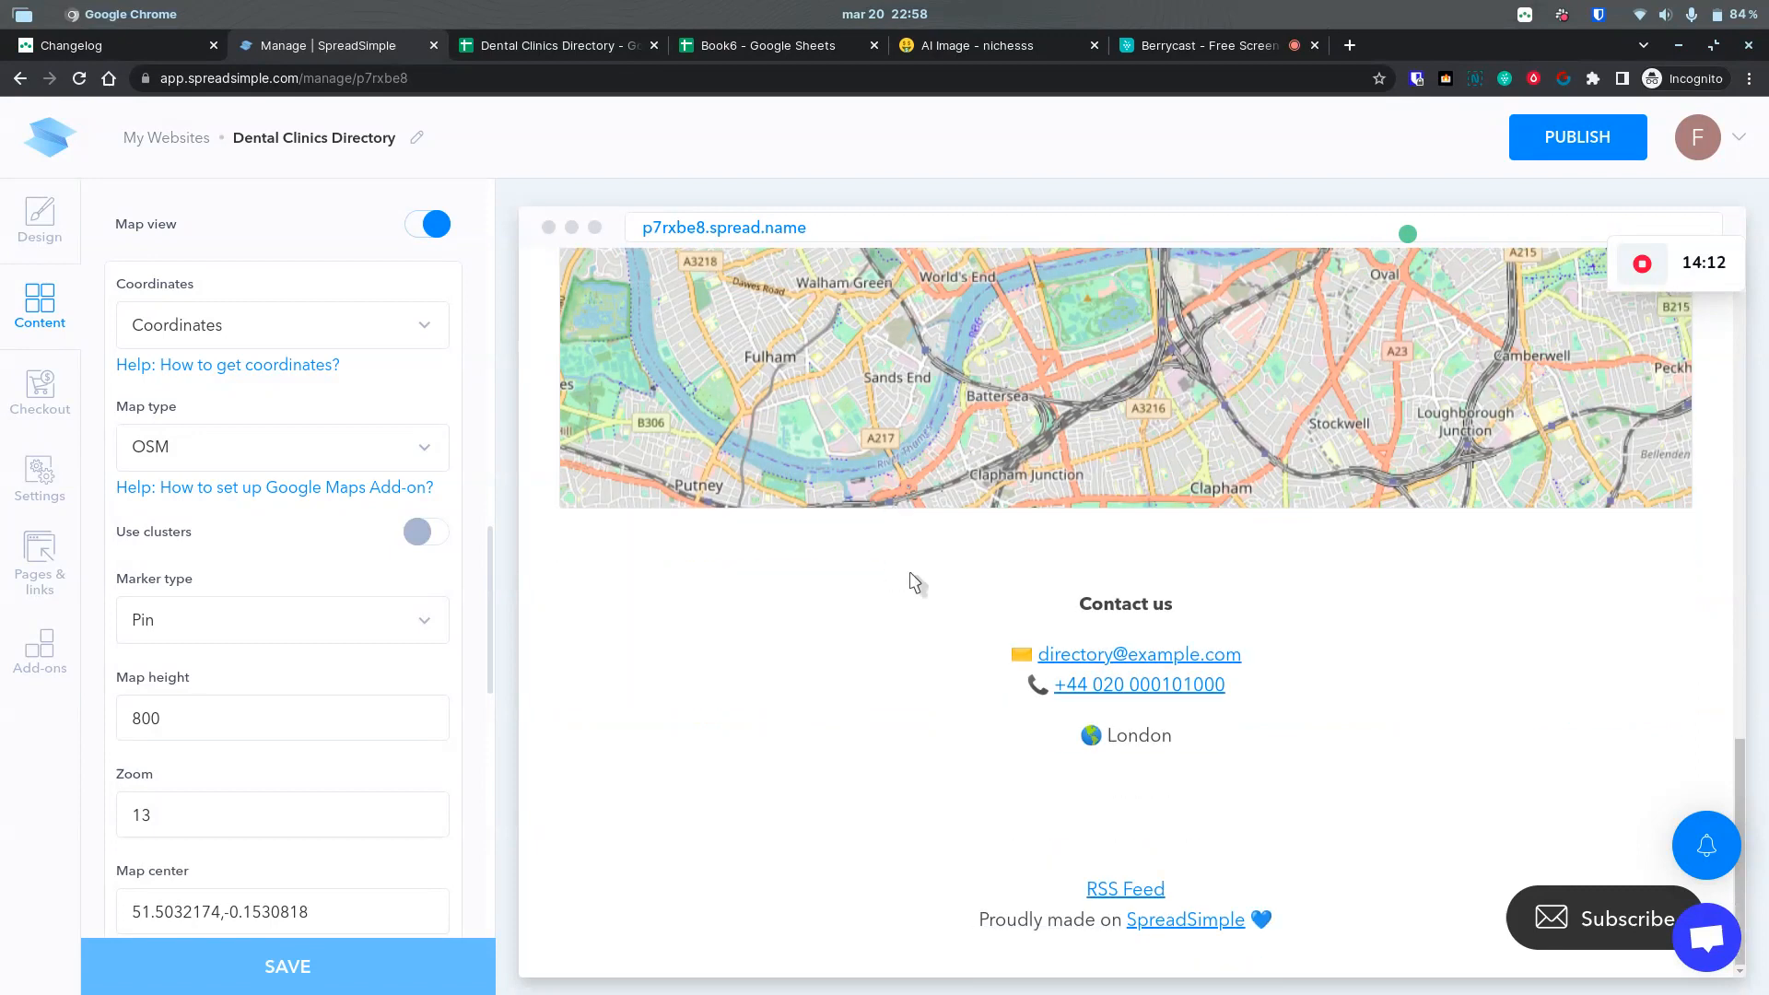
Step: Compare the list view and map view in the site preview, and switch back to the Book6 Google Sheet
scroll(909, 598, up, 6)
scroll(909, 599, up, 3)
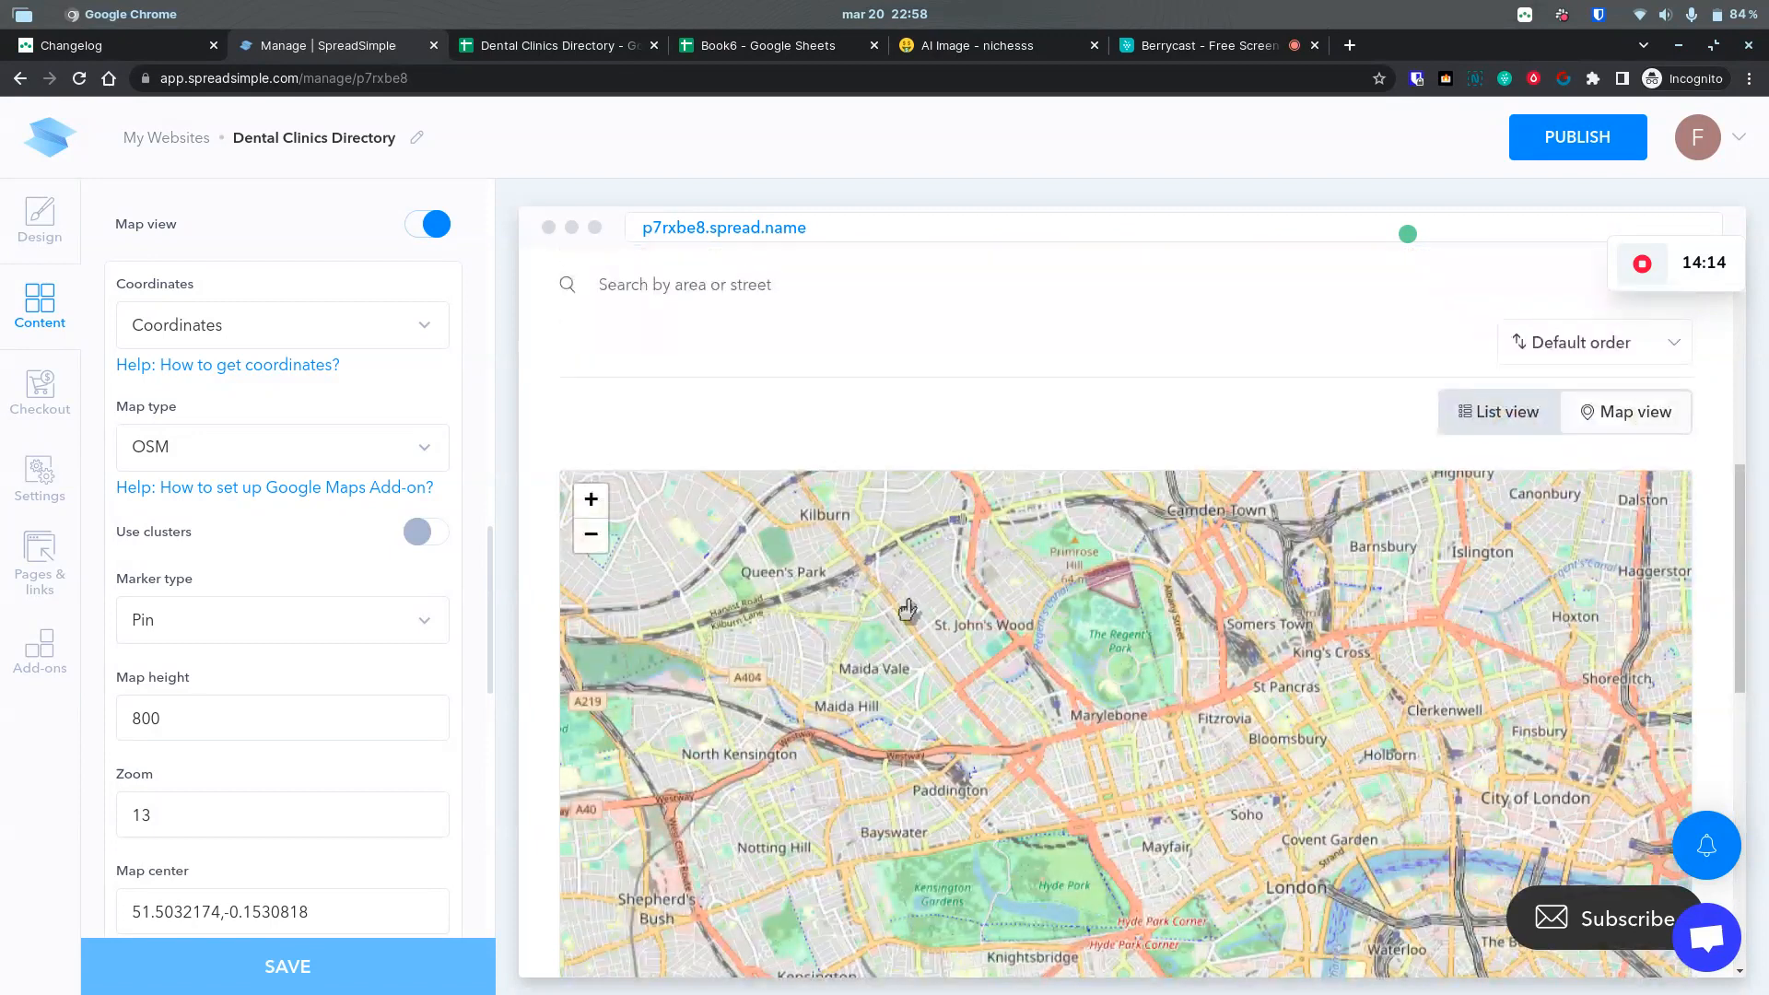
click(1497, 412)
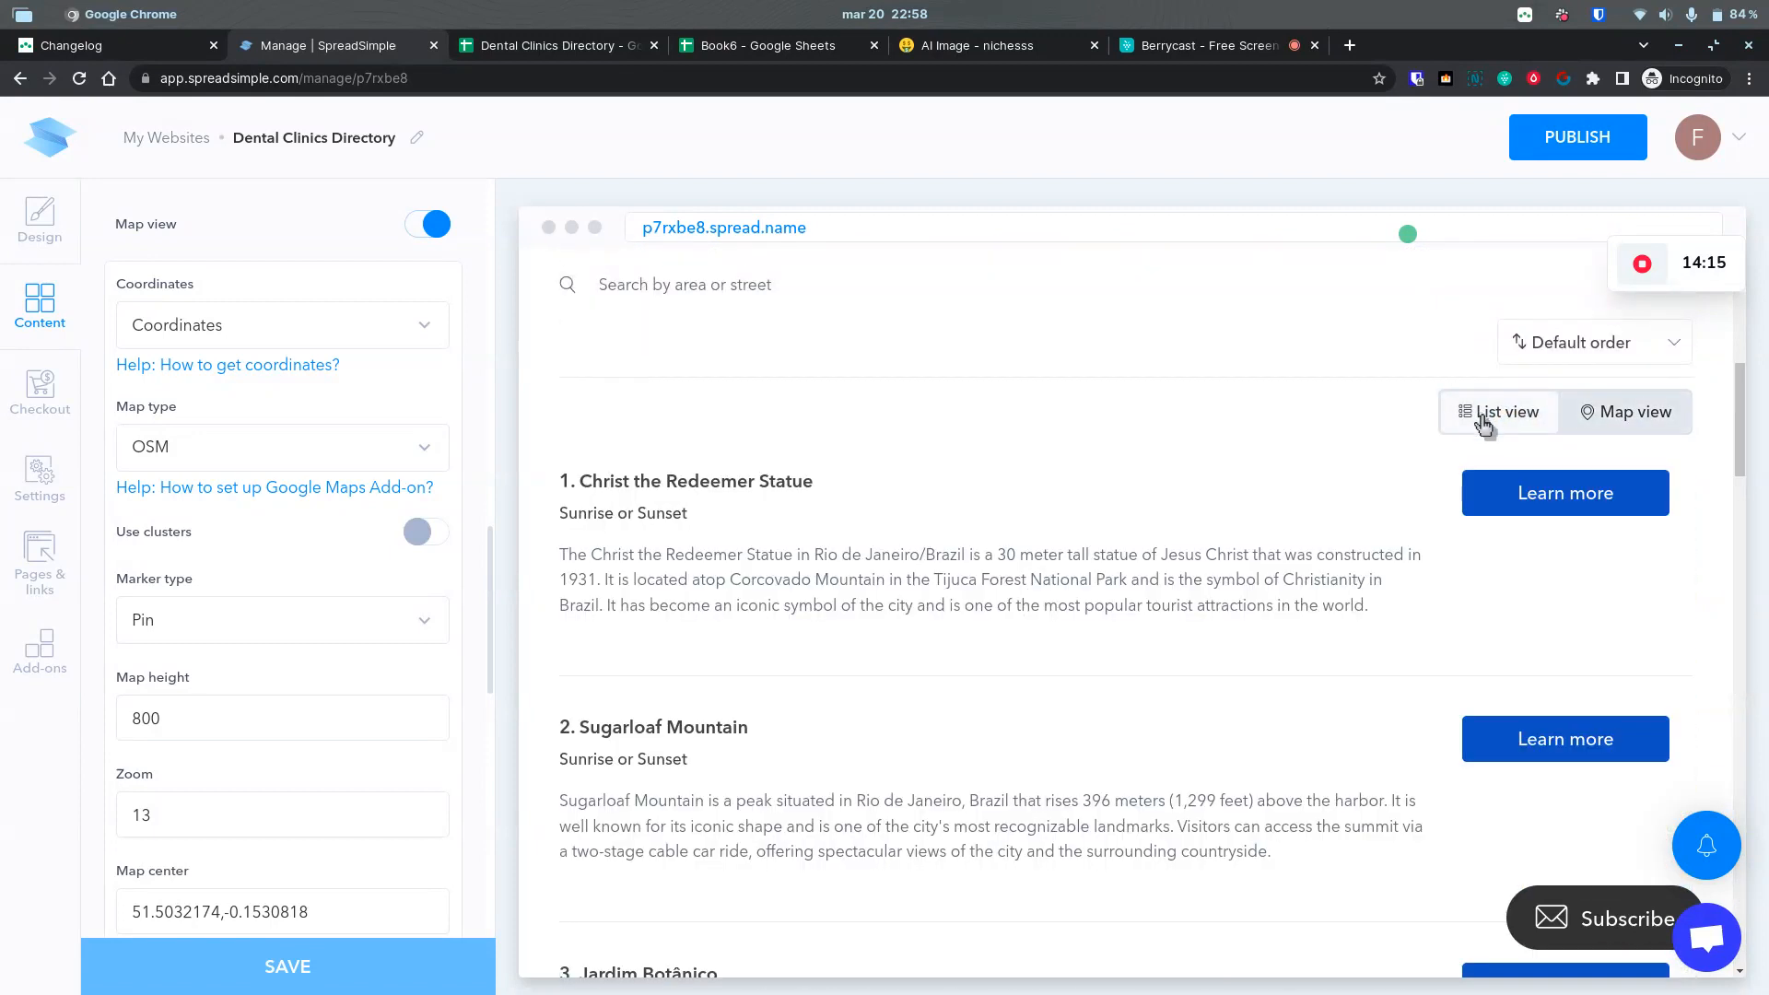
click(1591, 411)
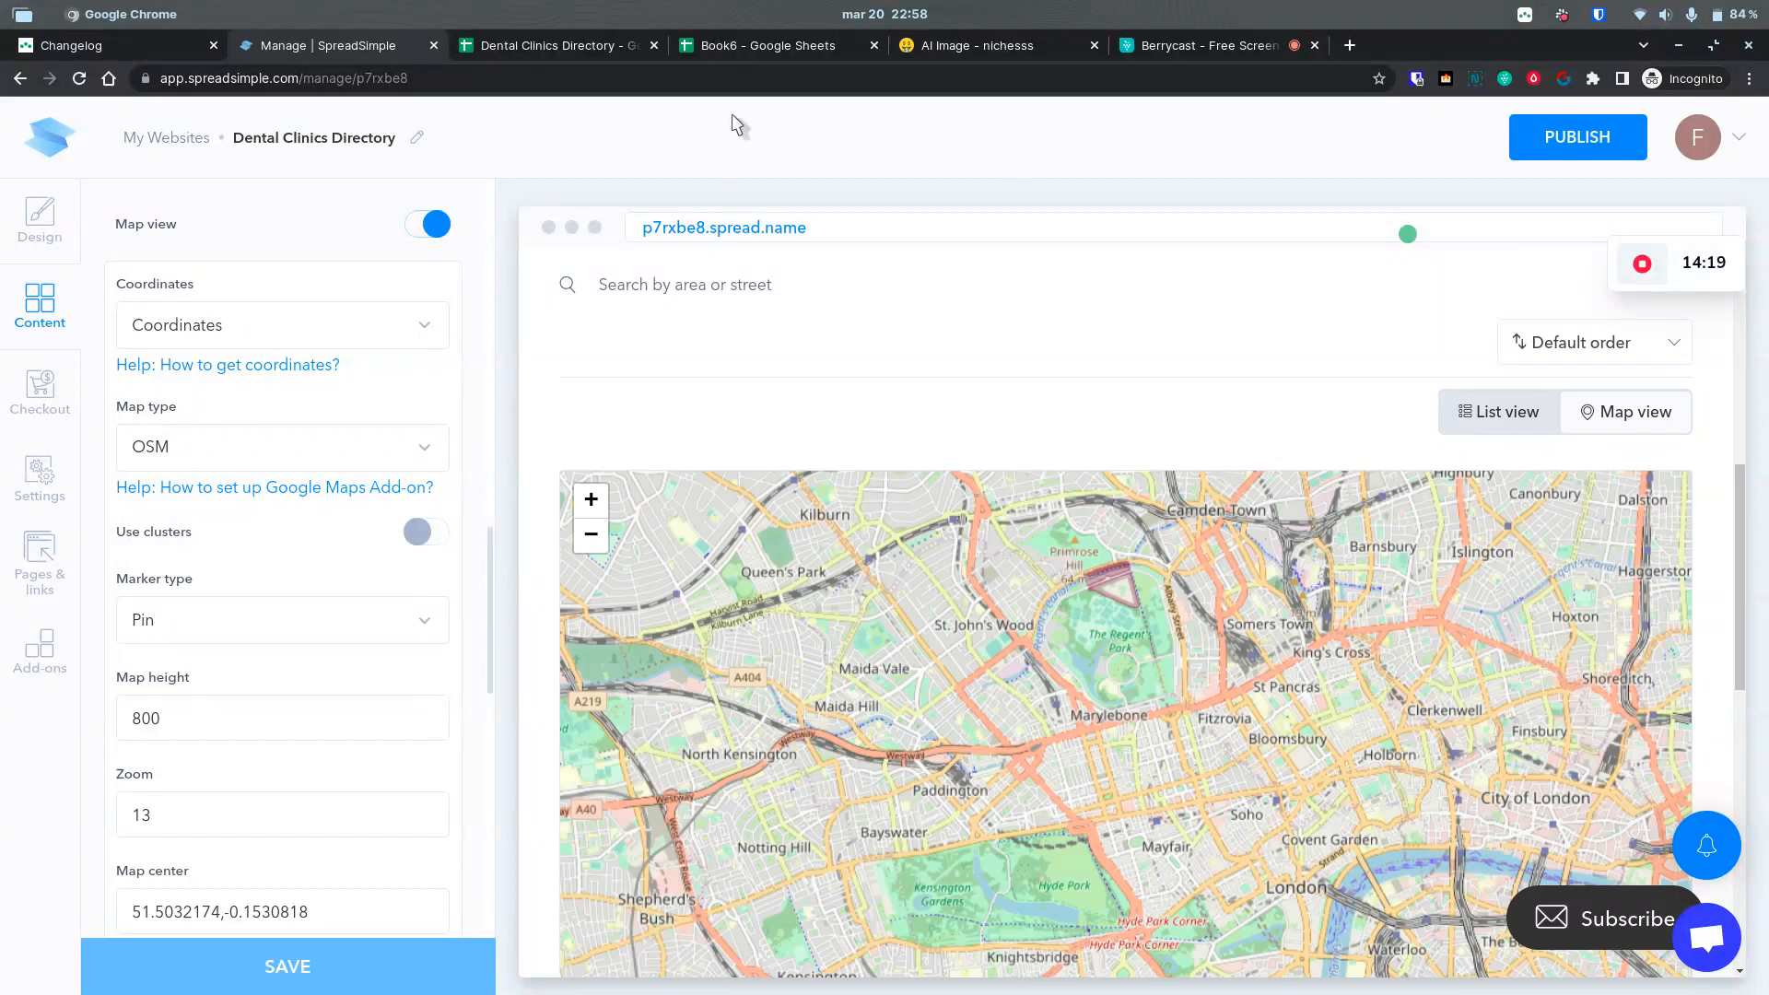
click(713, 47)
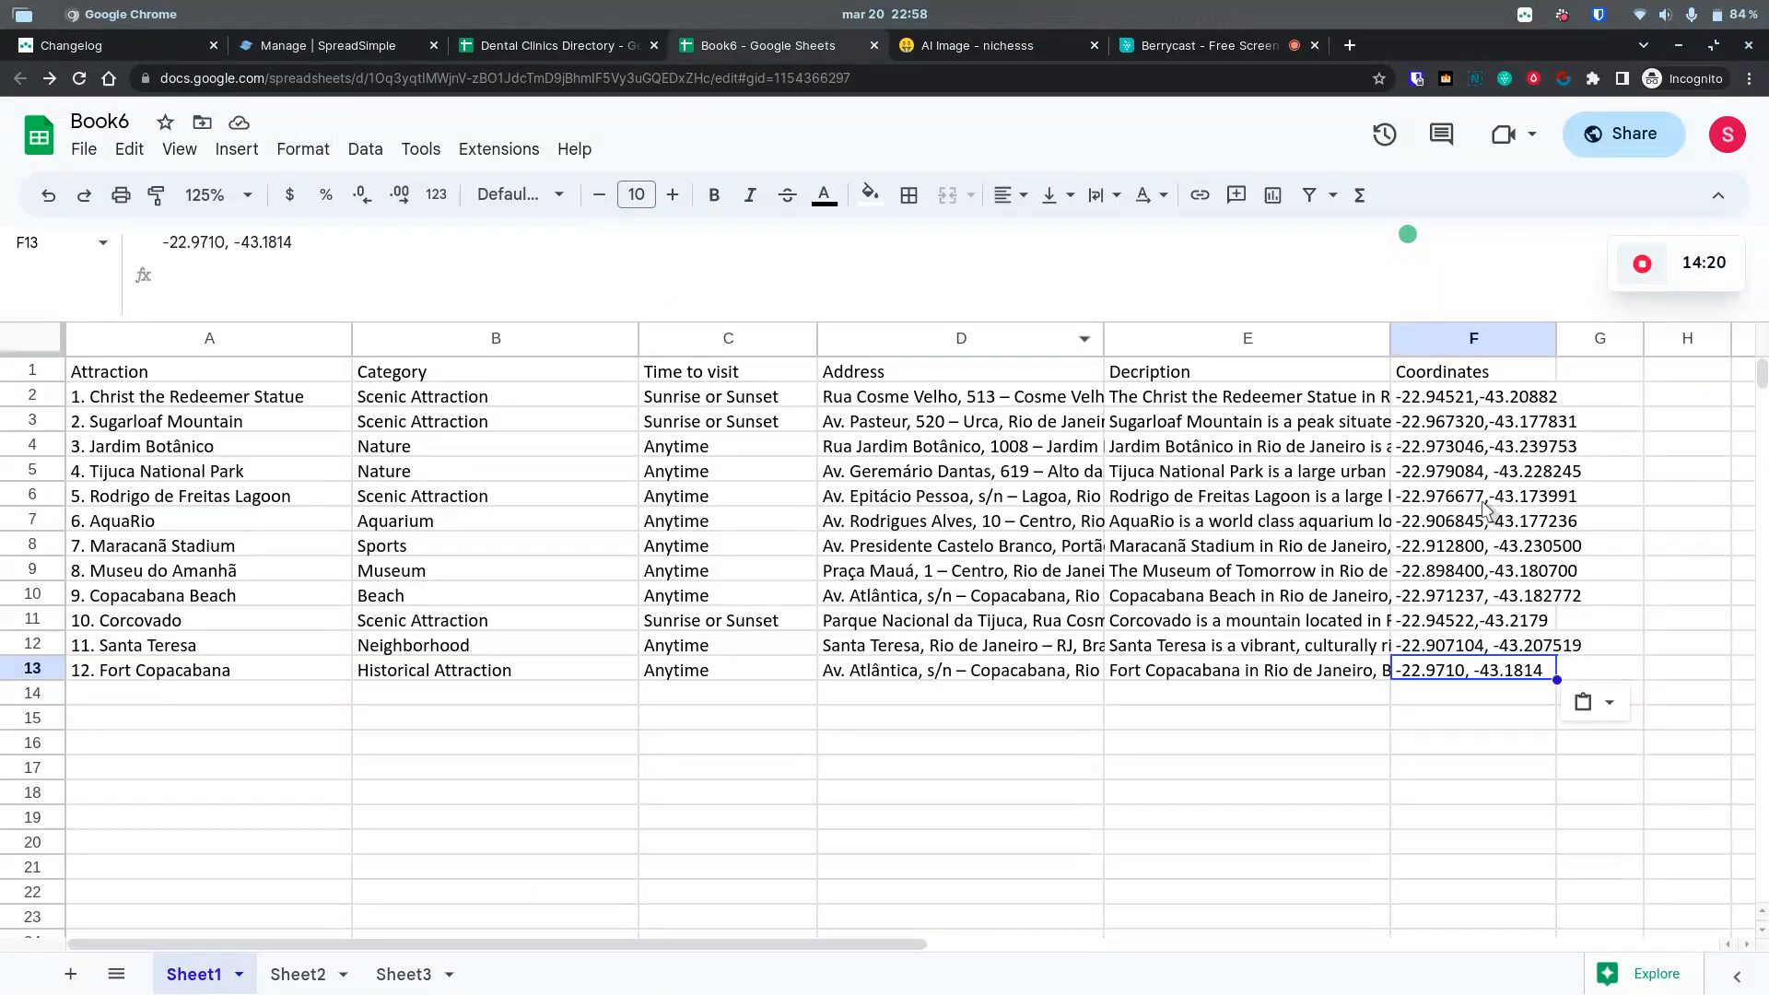
Step: Add spaces around the comma in the Christ the Redeemer Statue's coordinates in F2, giving "-22.94521 , -43.20882"
click(1444, 402)
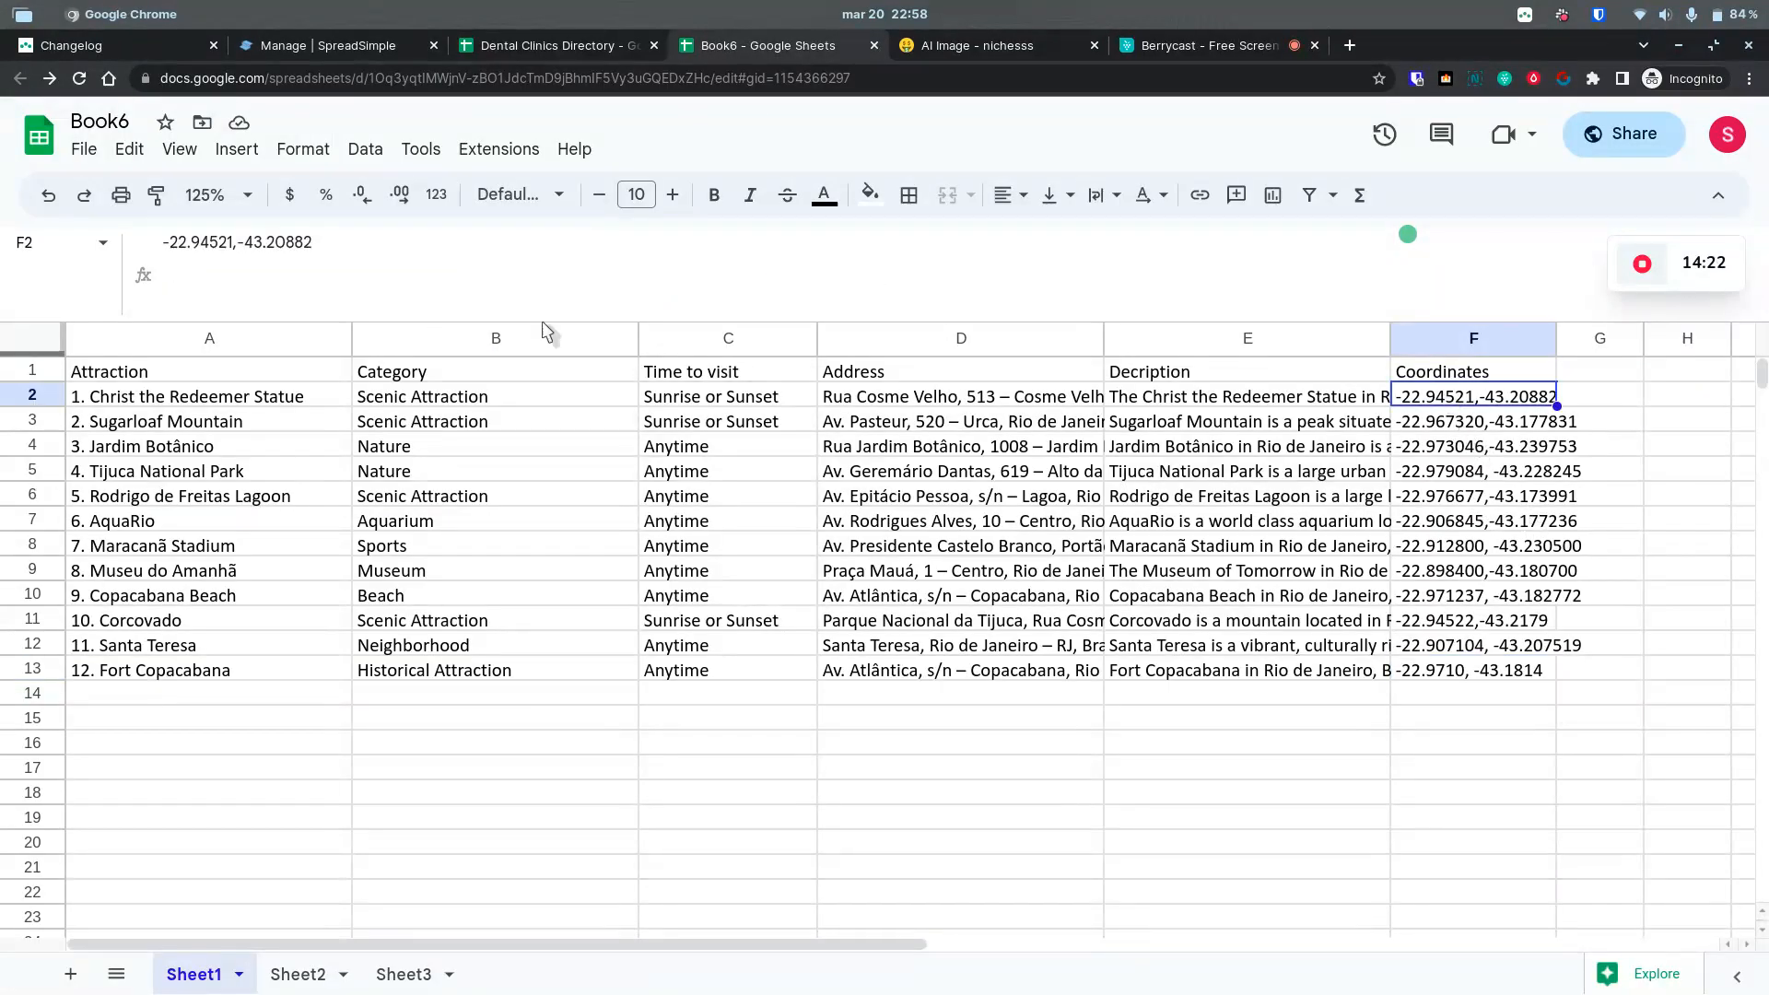
click(231, 242)
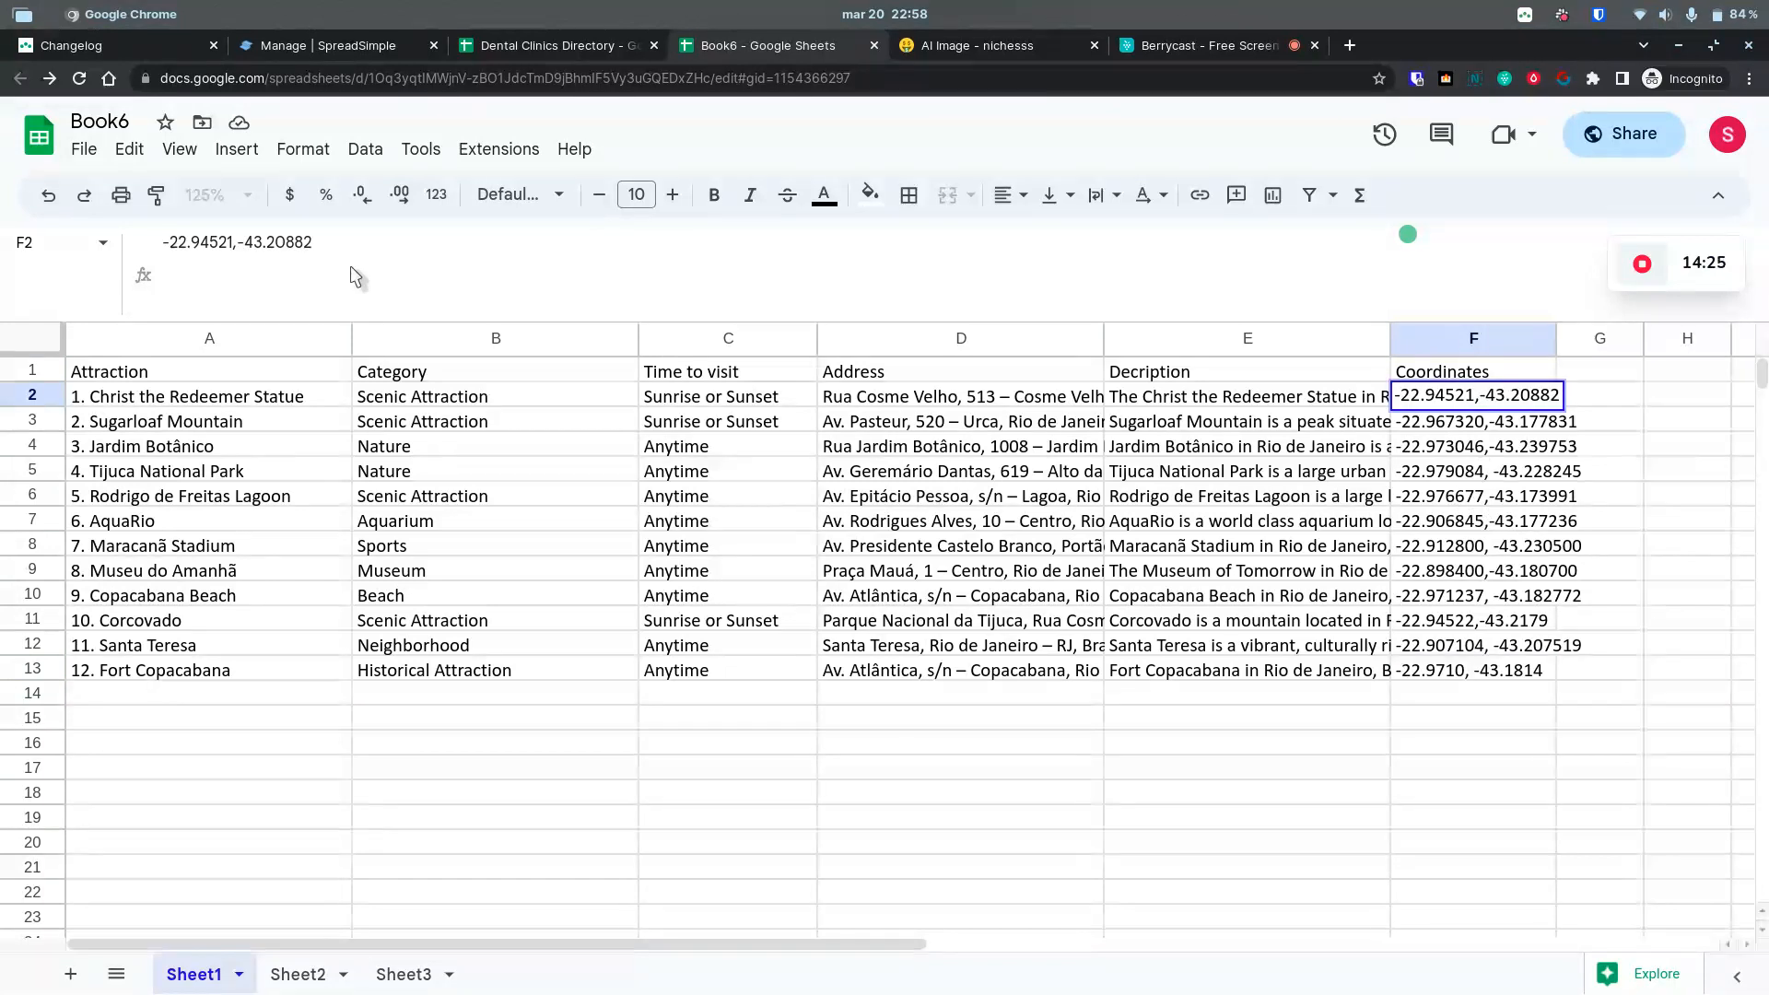
key(Right)
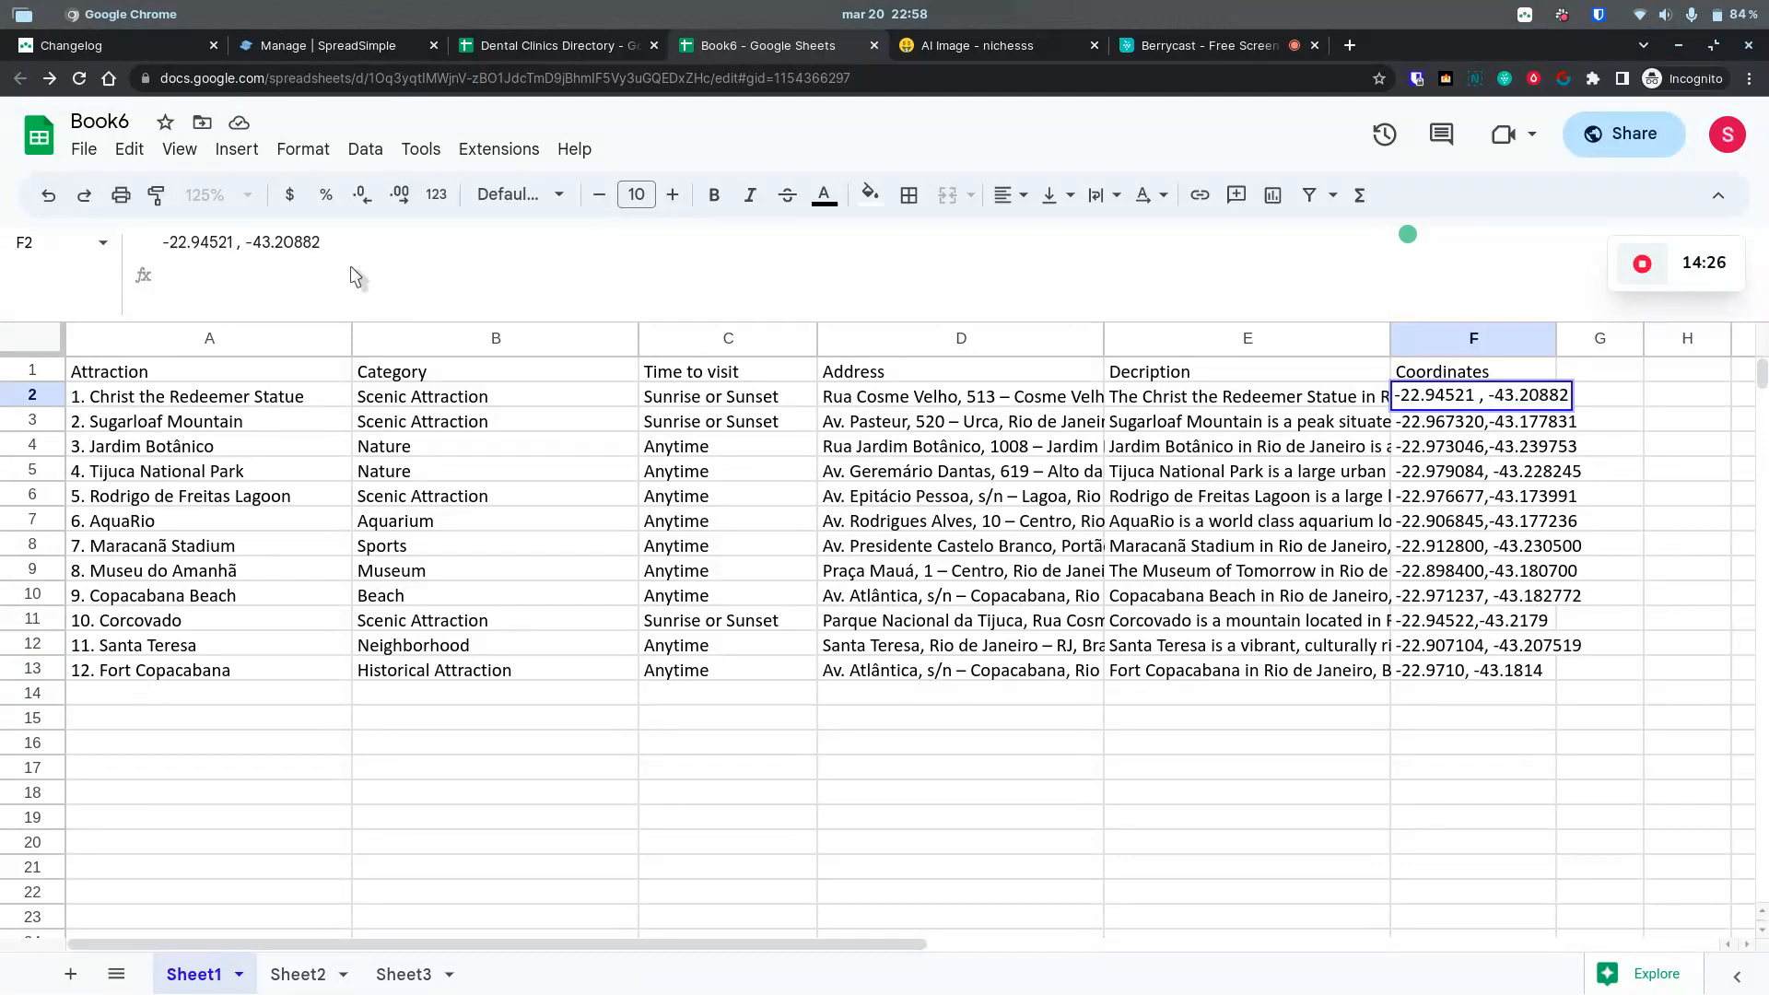
key(Return)
key(Up)
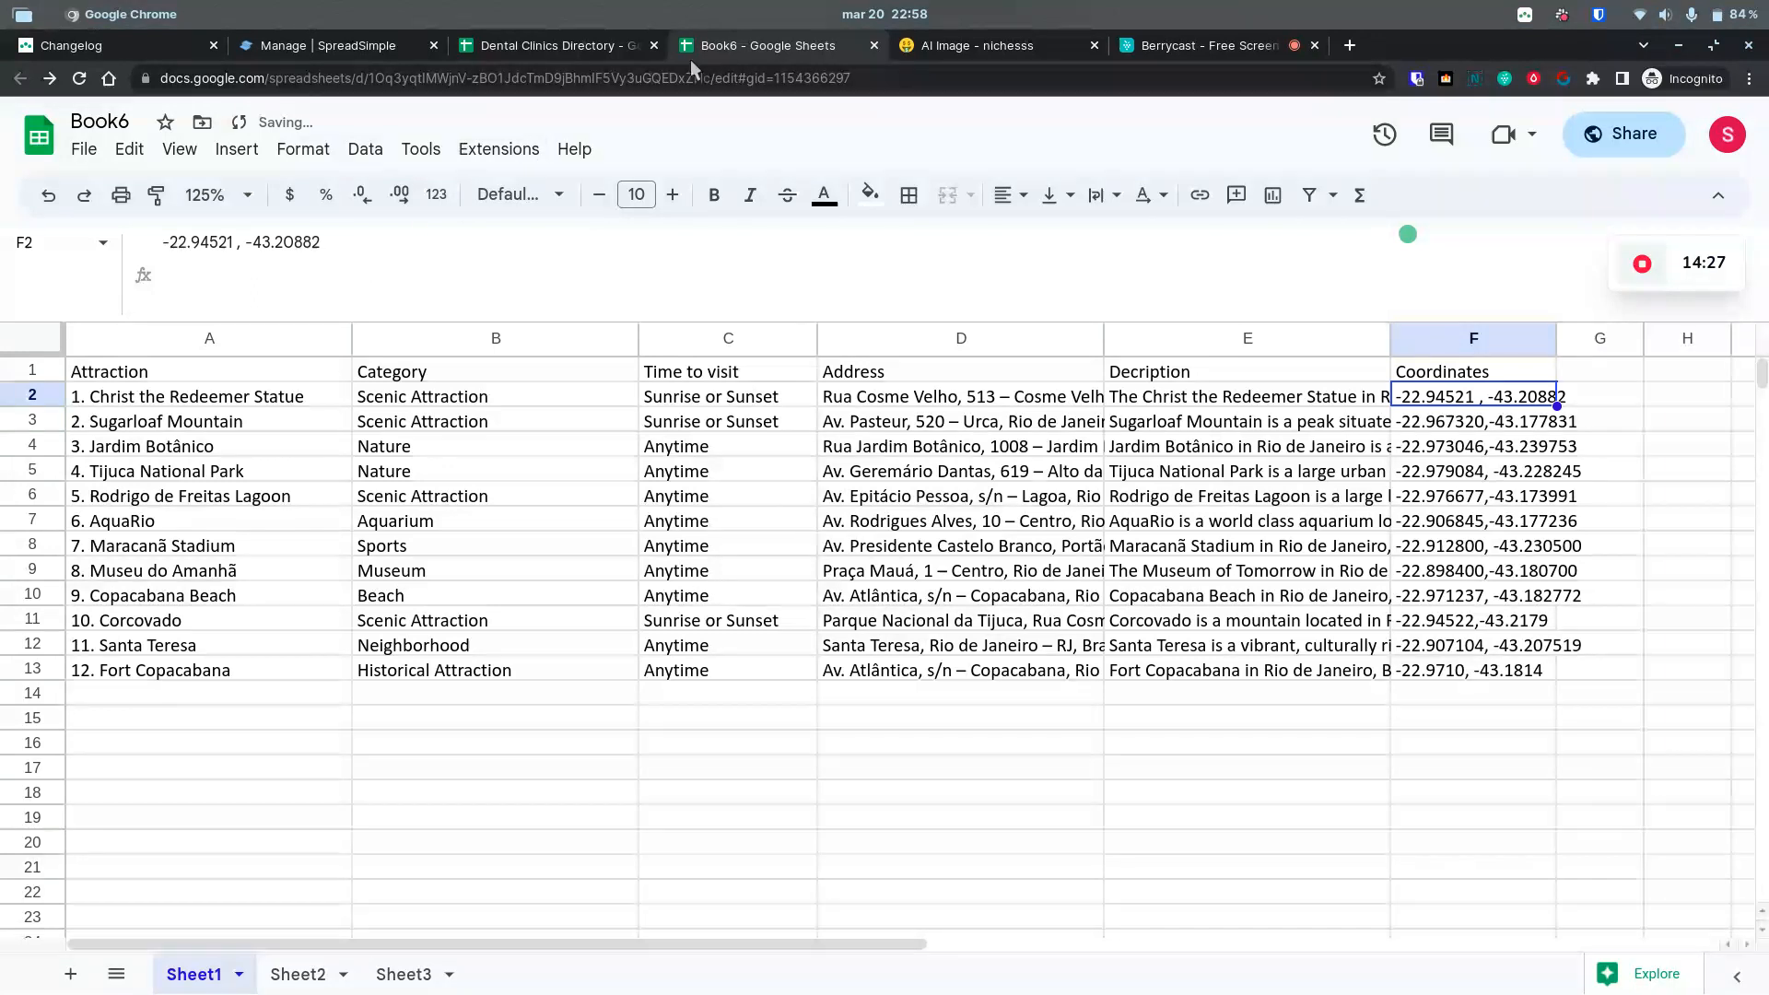
Step: Switch to SpreadSimple, refresh the site's content from the Google Sheet, and check the map in the preview
click(374, 42)
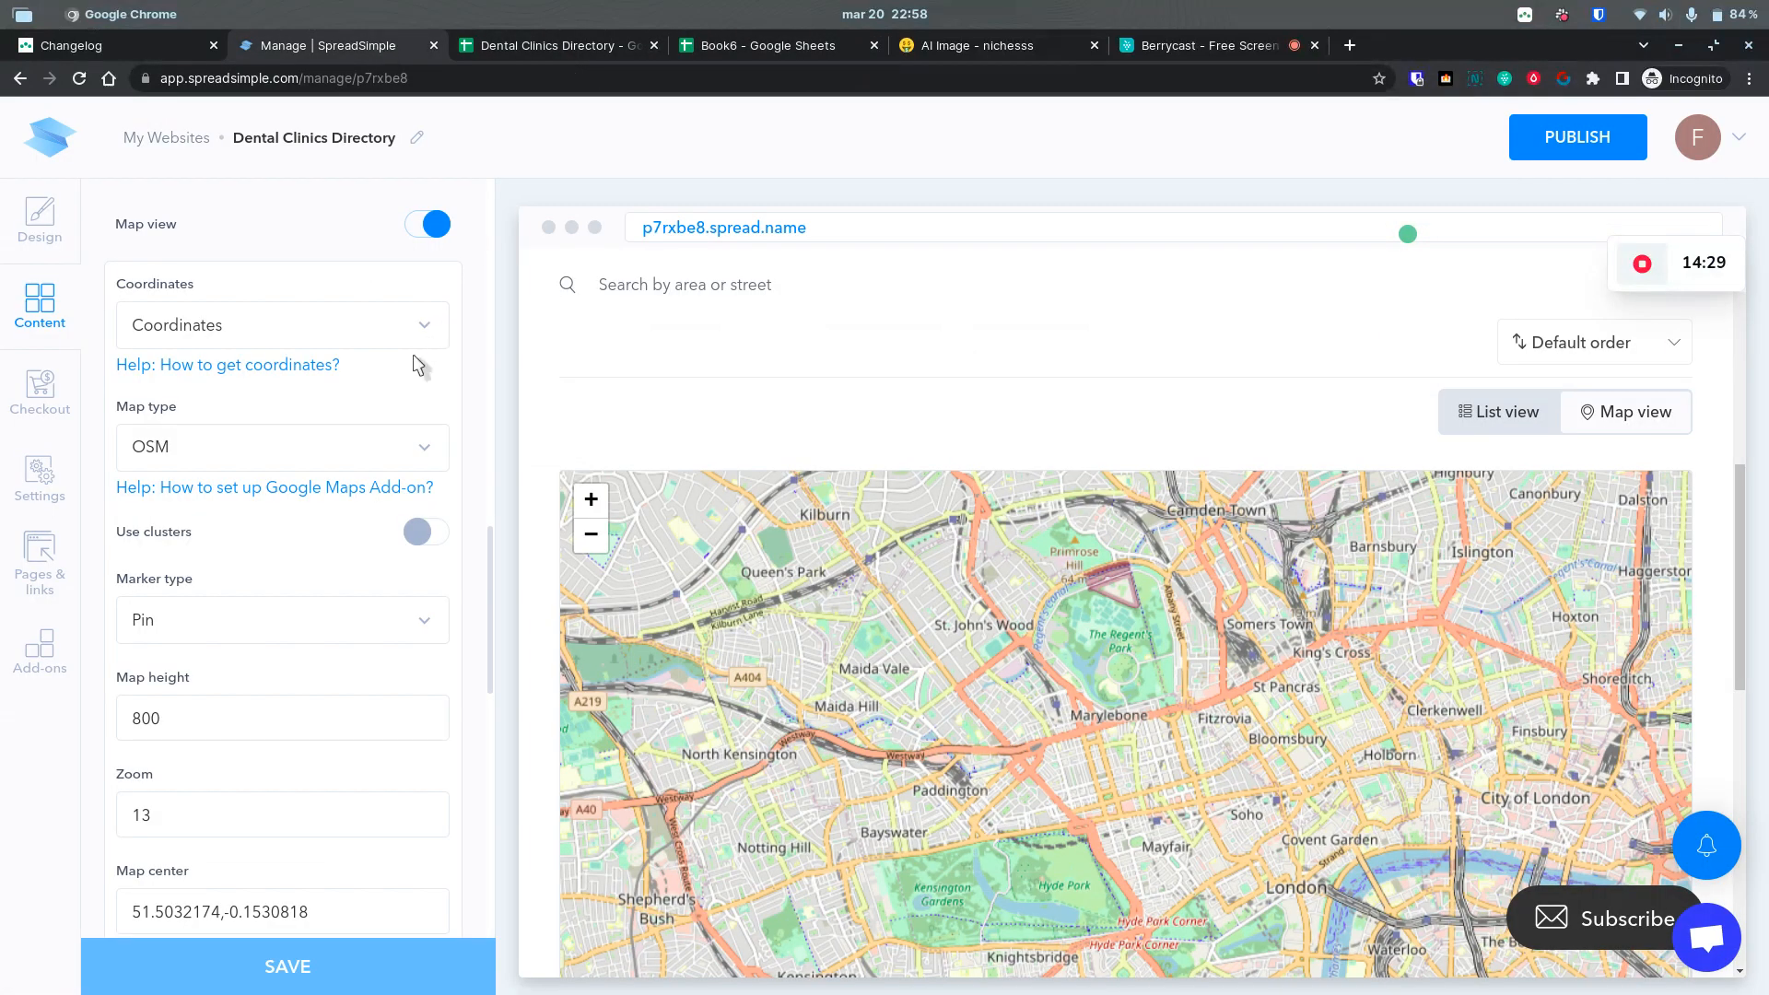
scroll(392, 405, up, 10)
scroll(387, 420, up, 5)
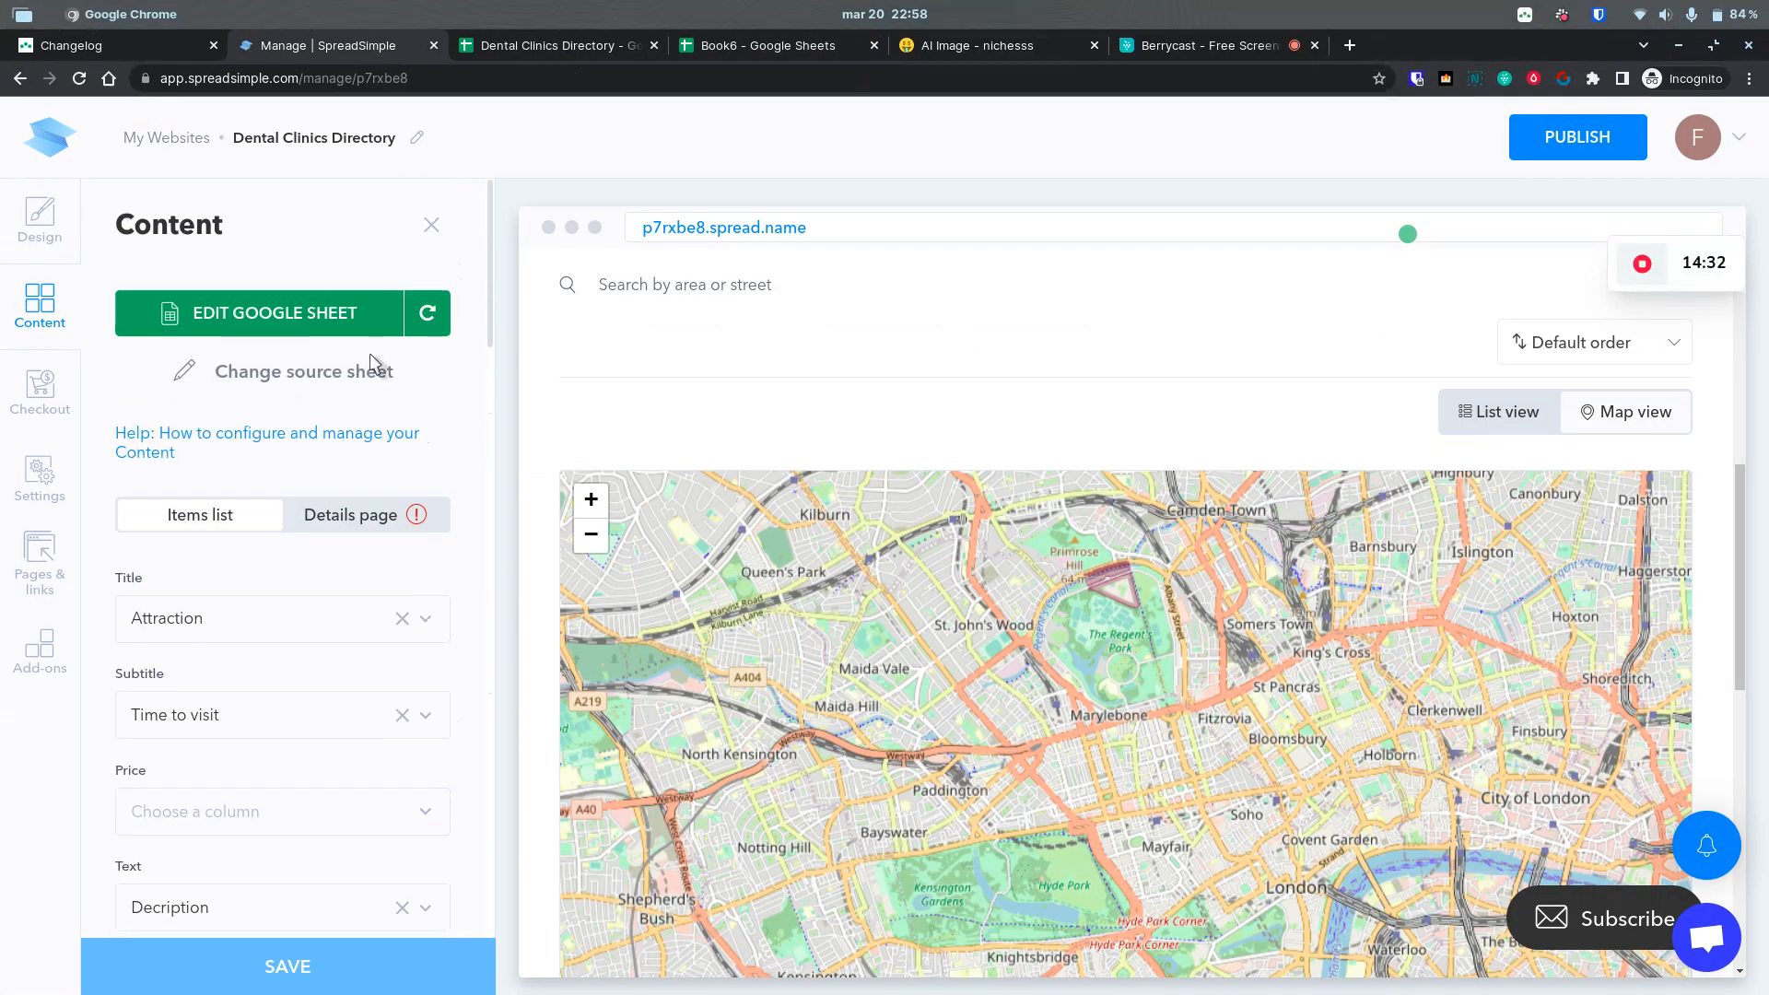
click(427, 314)
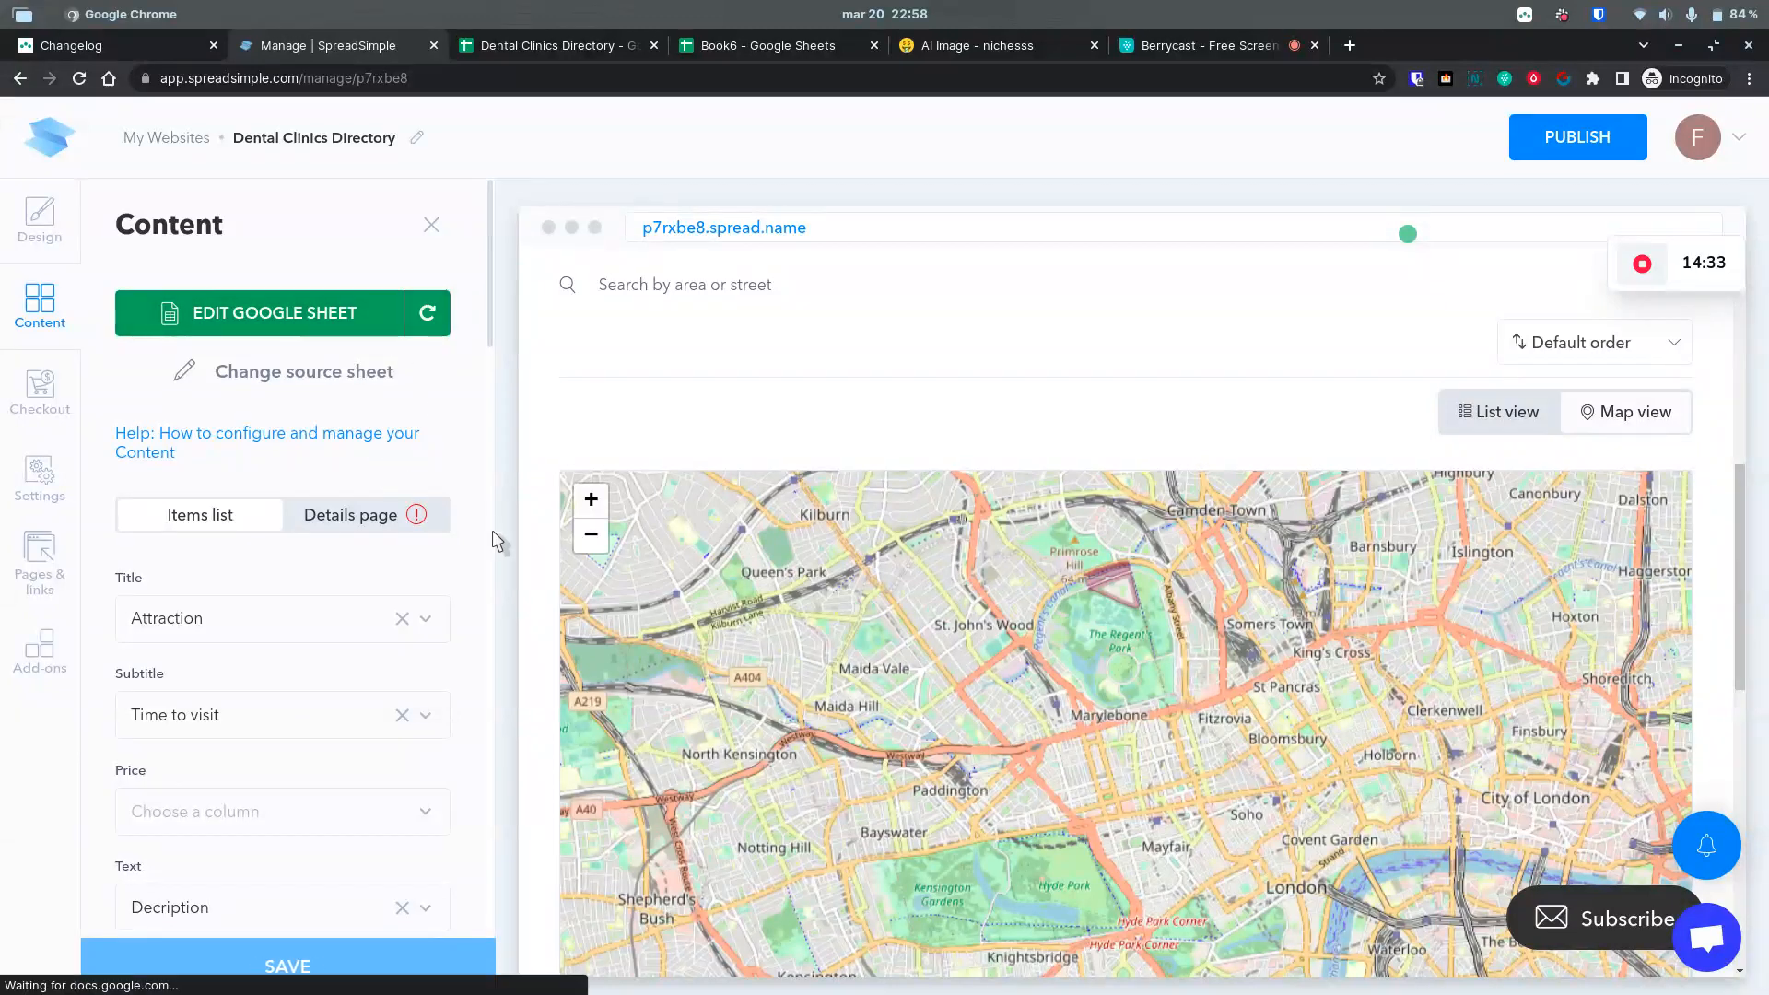
scroll(604, 549, down, 8)
scroll(633, 516, down, 5)
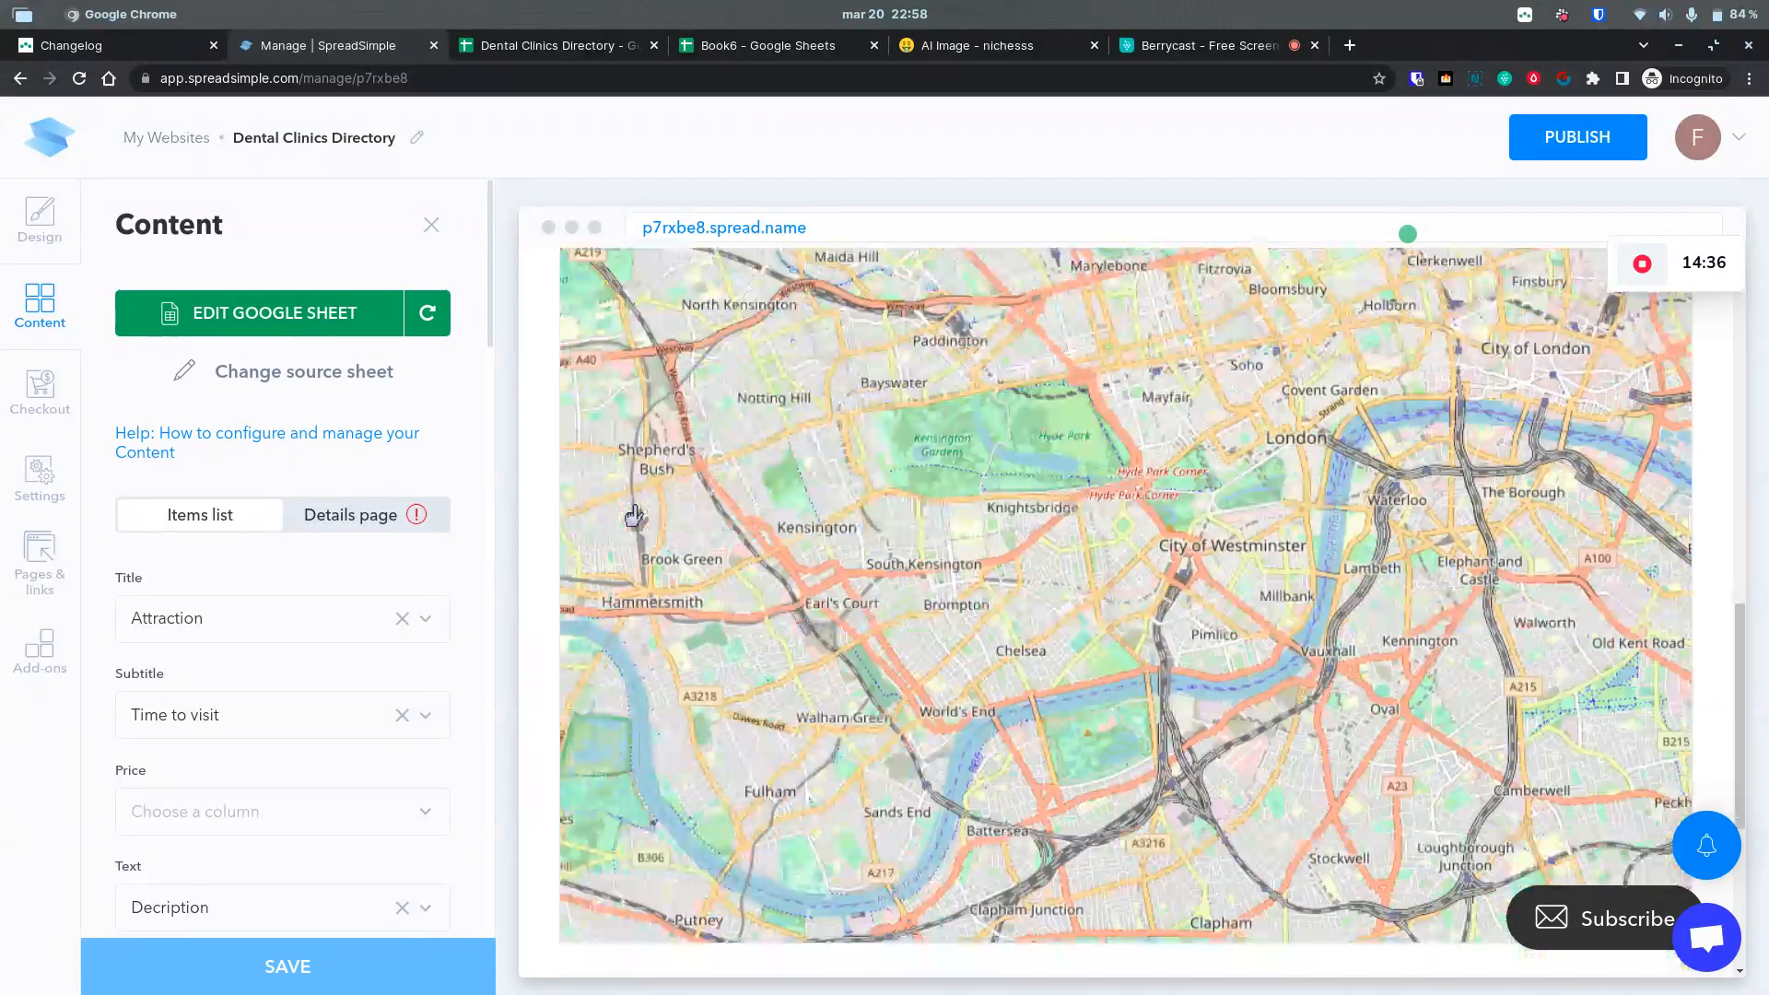
scroll(632, 516, up, 3)
scroll(633, 516, up, 3)
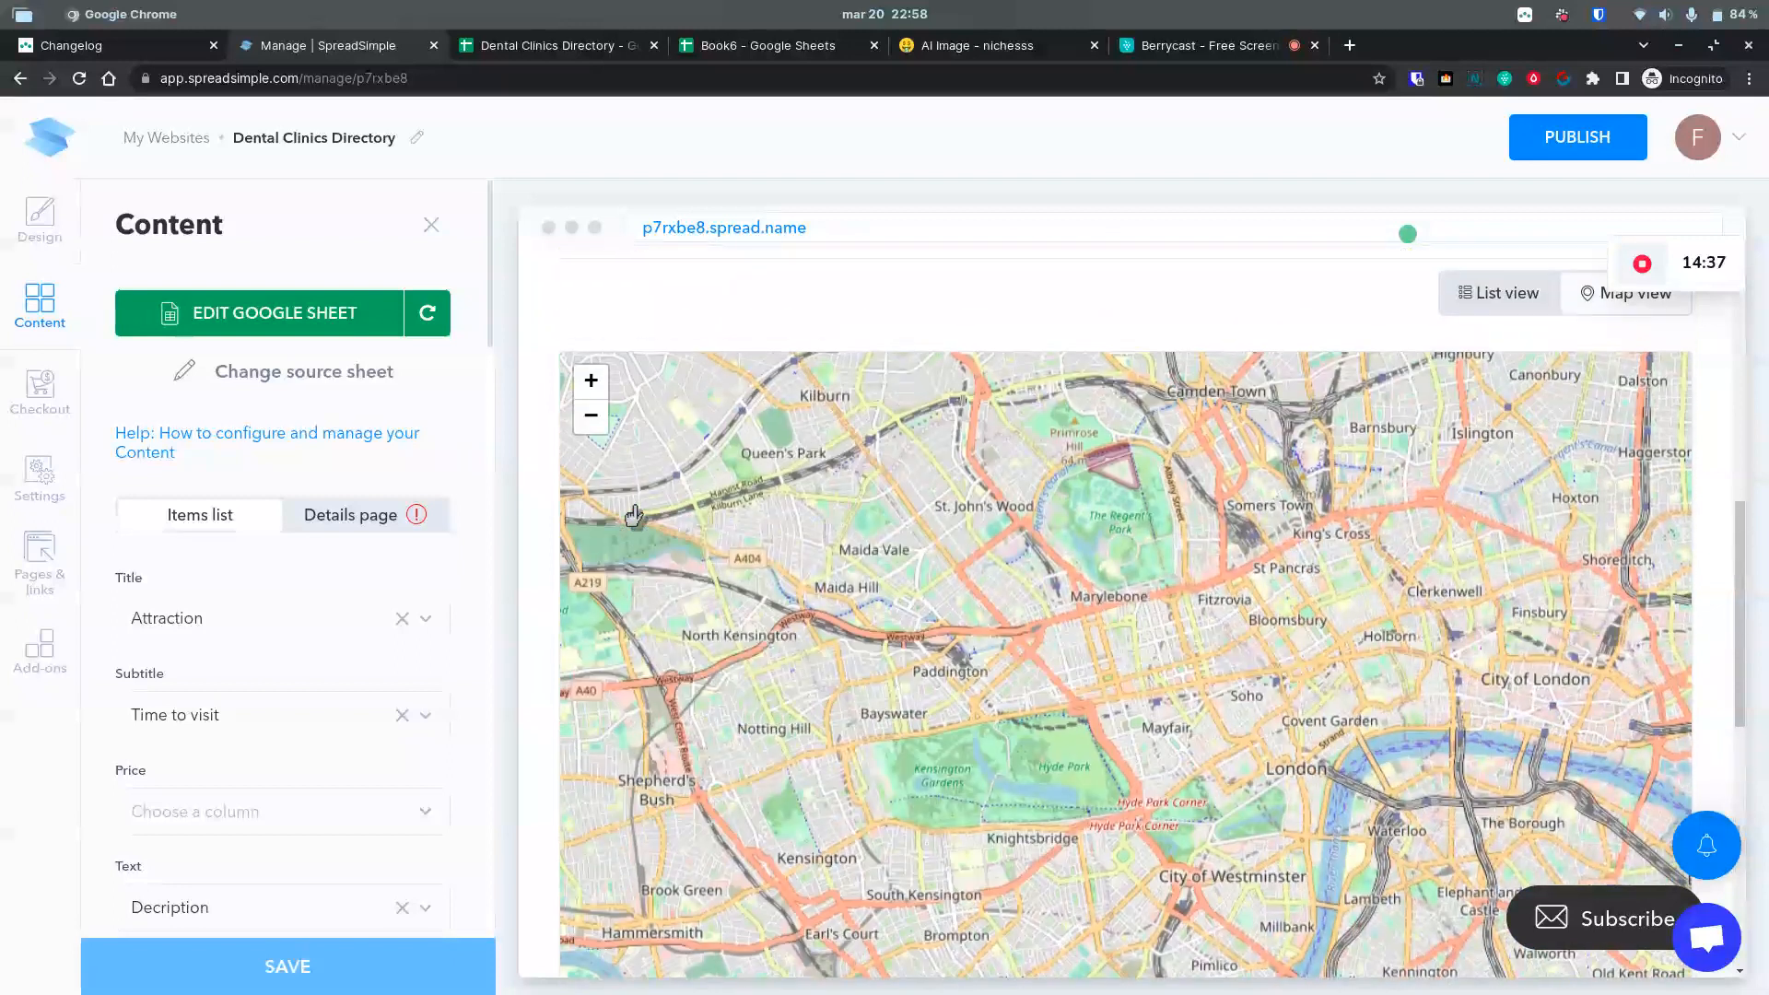
Step: Disable the site's details page and return to the items list settings
click(358, 516)
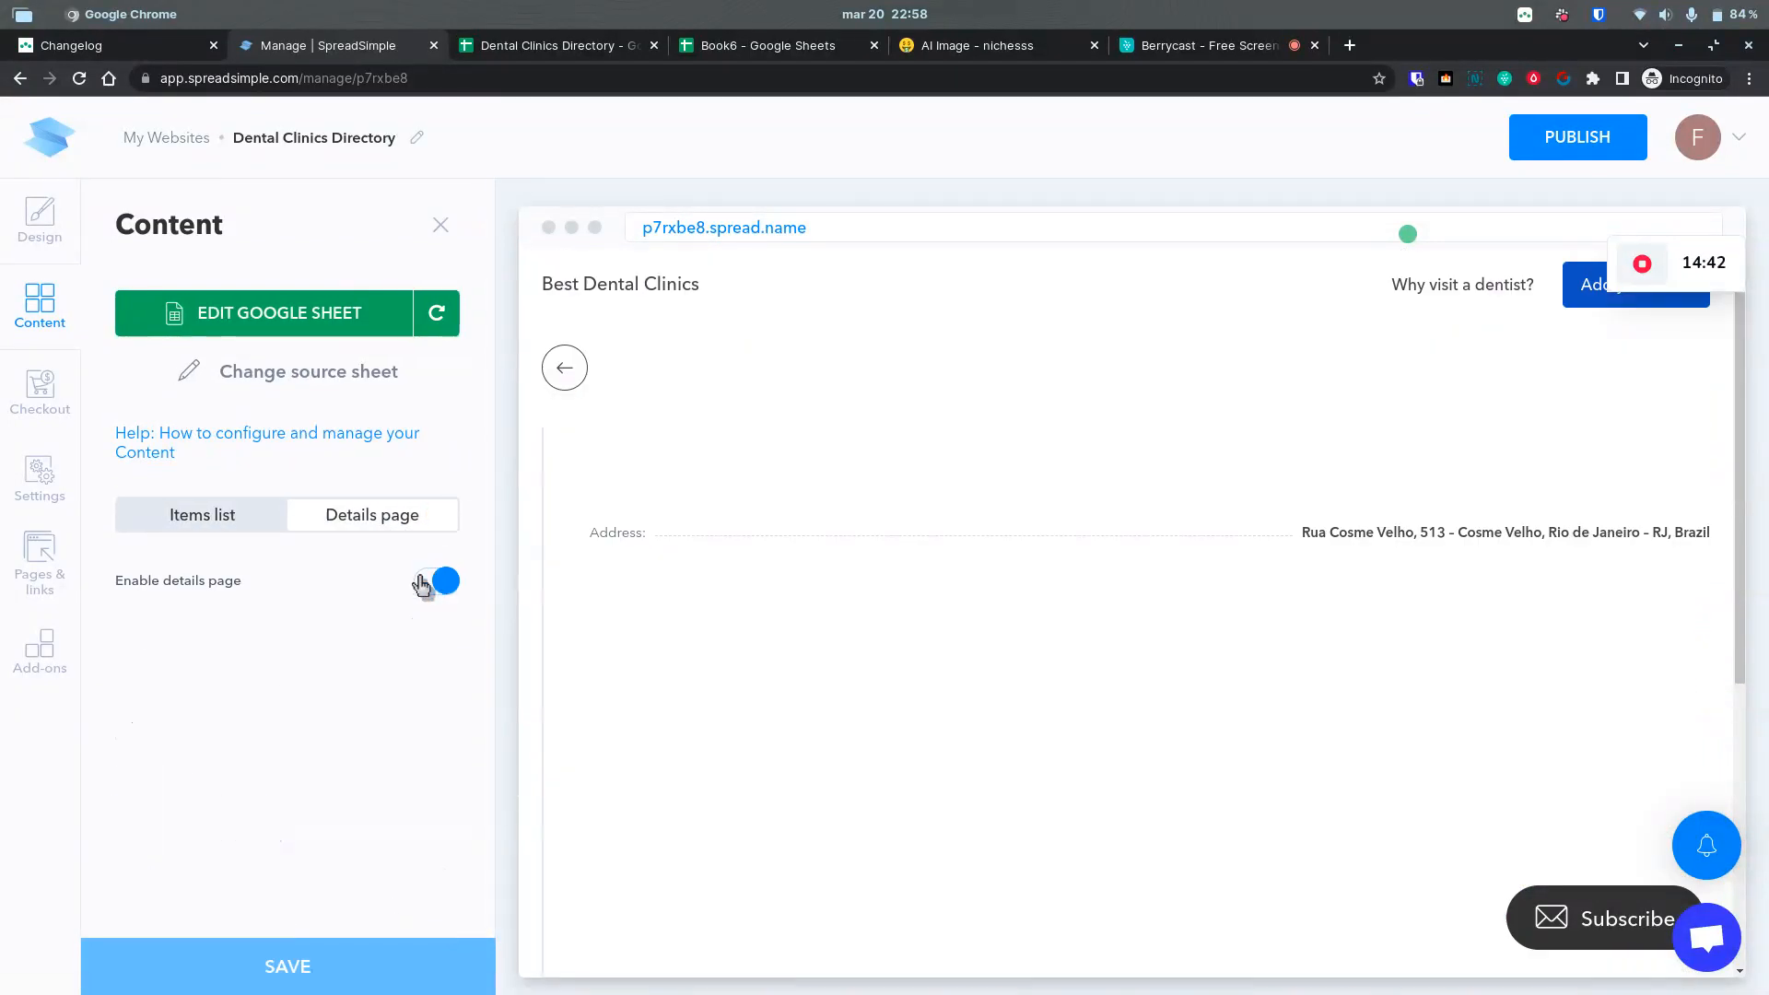
click(422, 582)
click(231, 536)
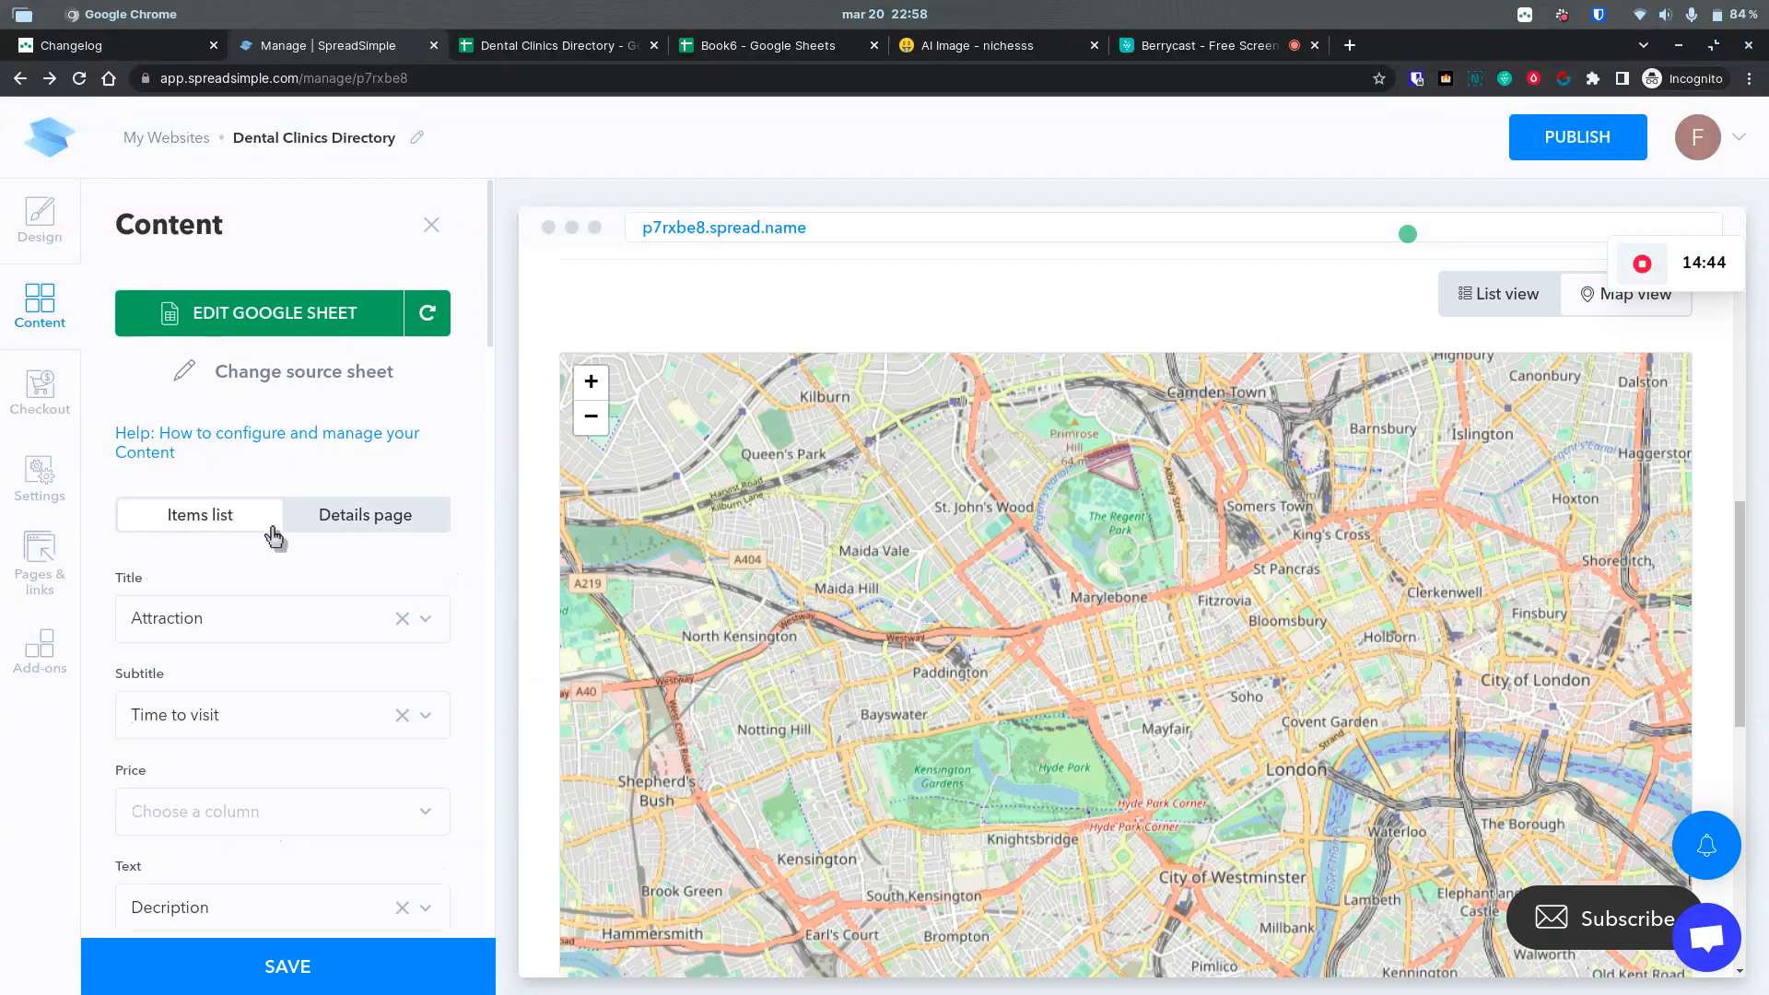
Step: Clear the map view's map center value
scroll(313, 543, down, 5)
scroll(380, 542, down, 9)
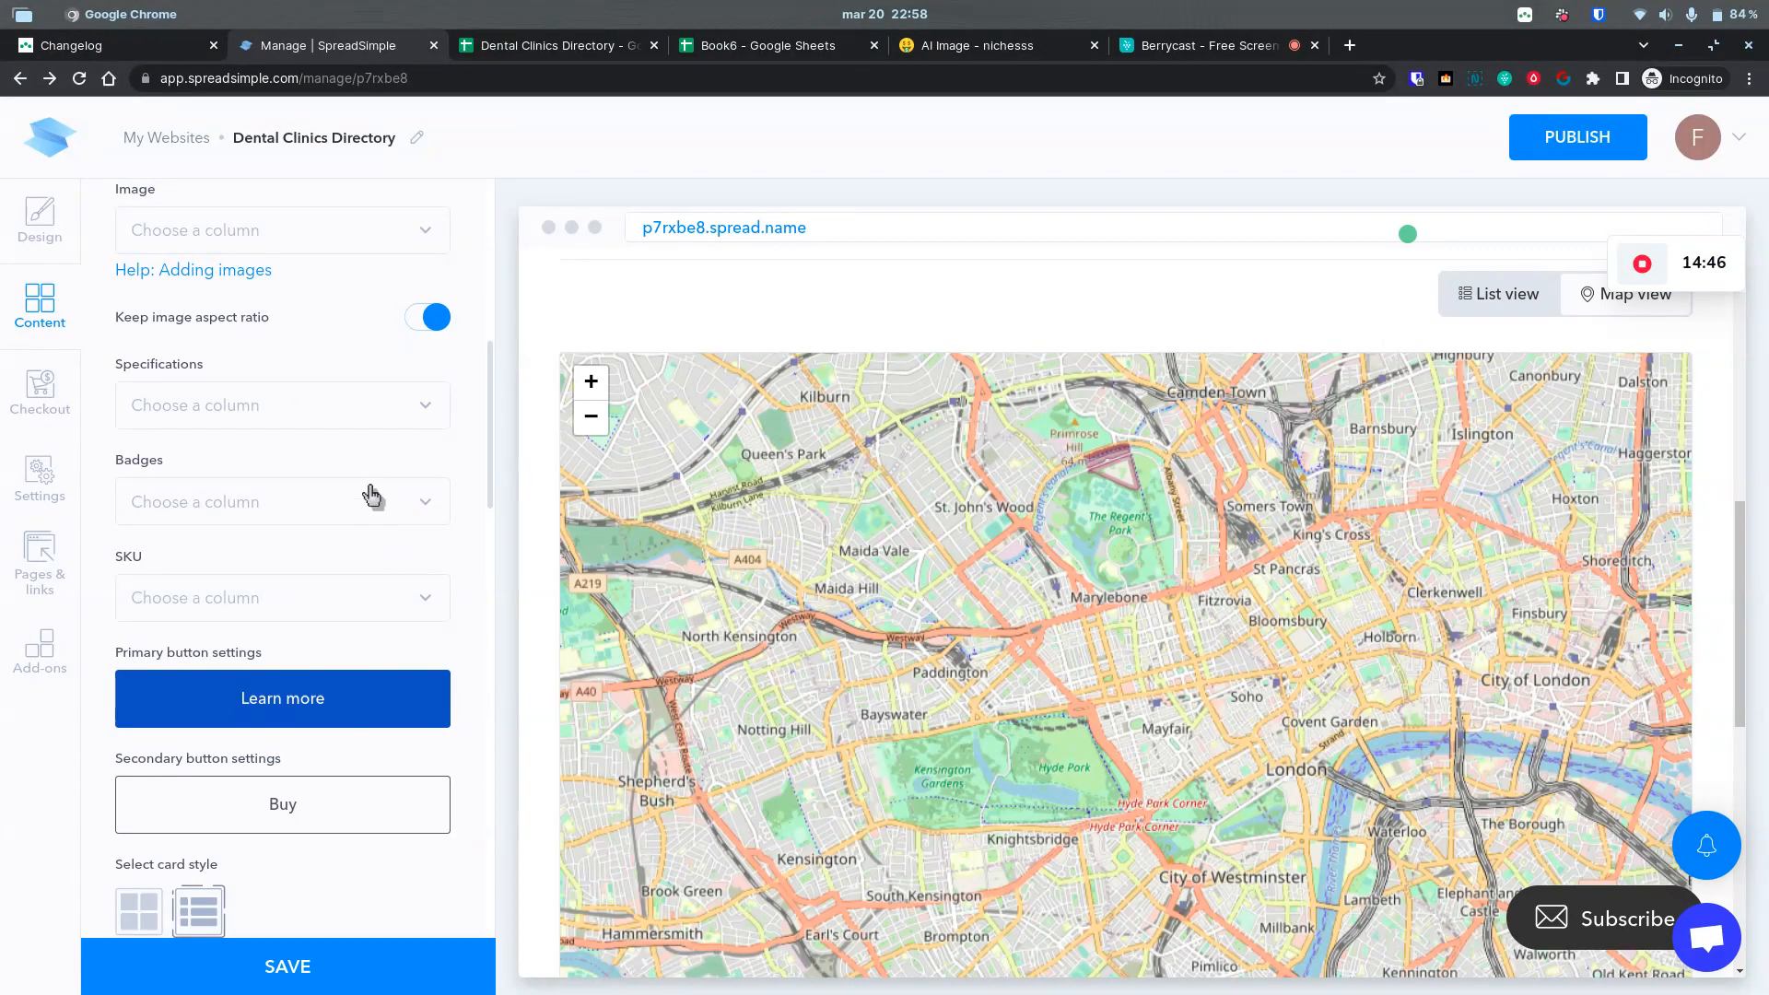
scroll(369, 489, down, 3)
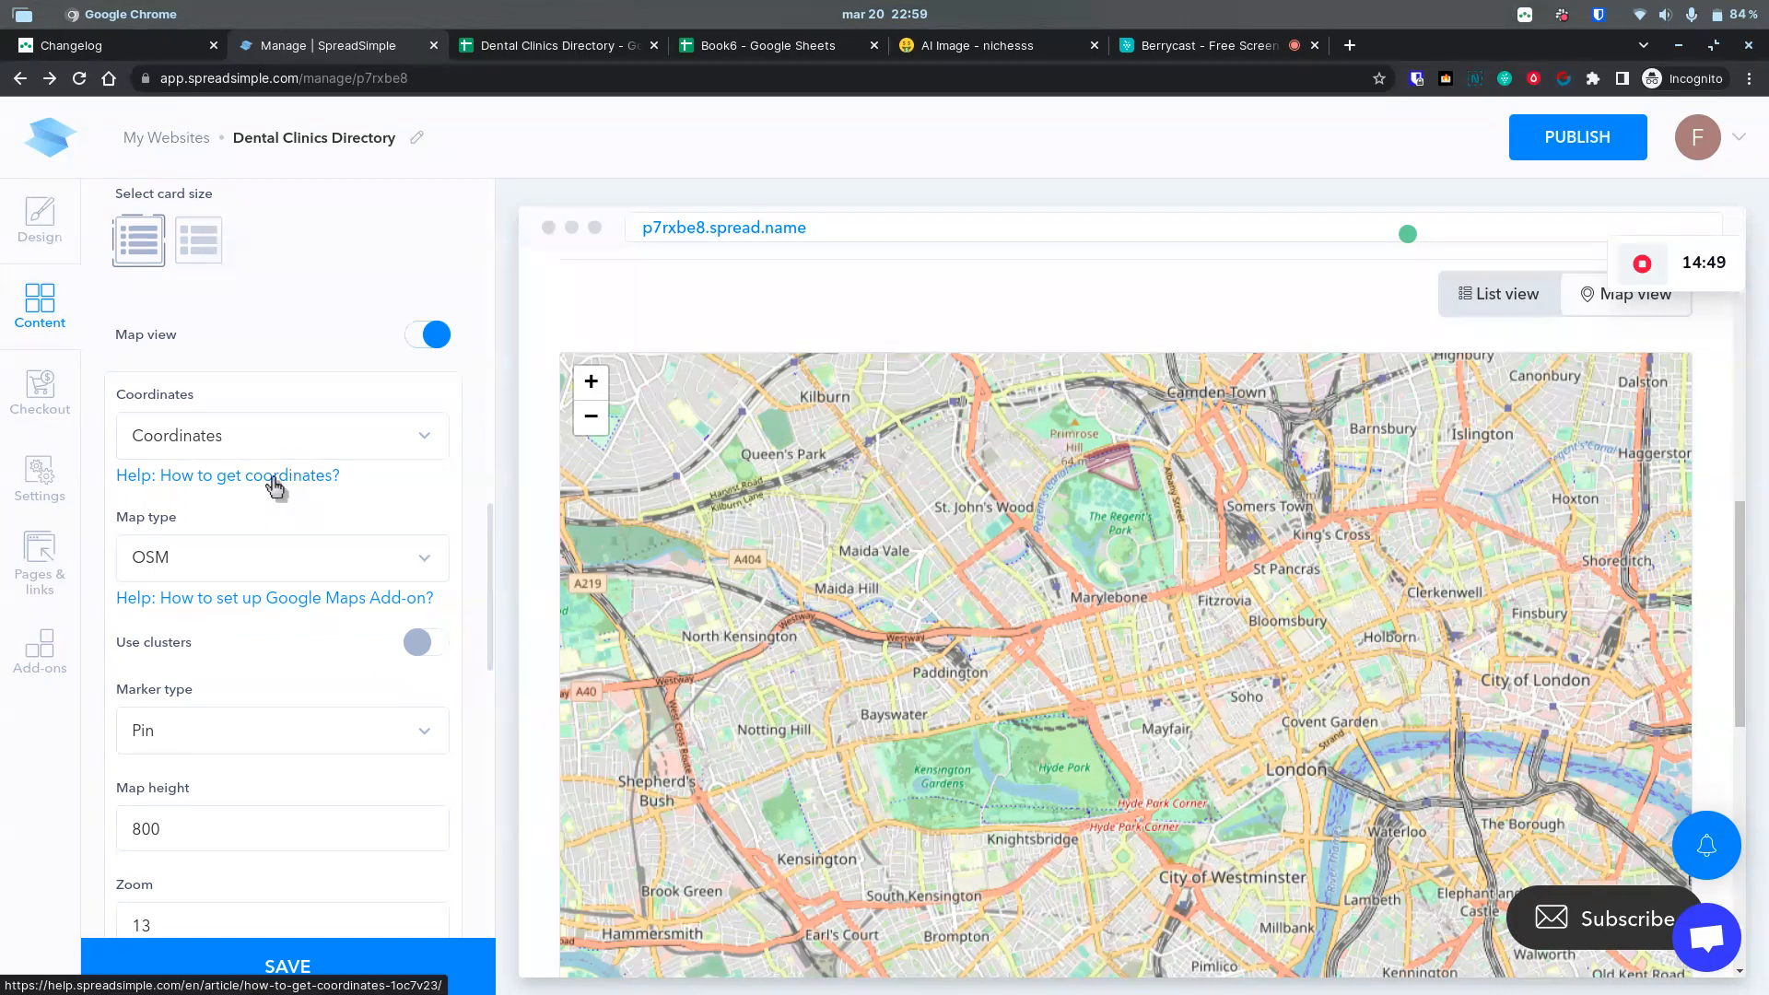
scroll(314, 484, down, 4)
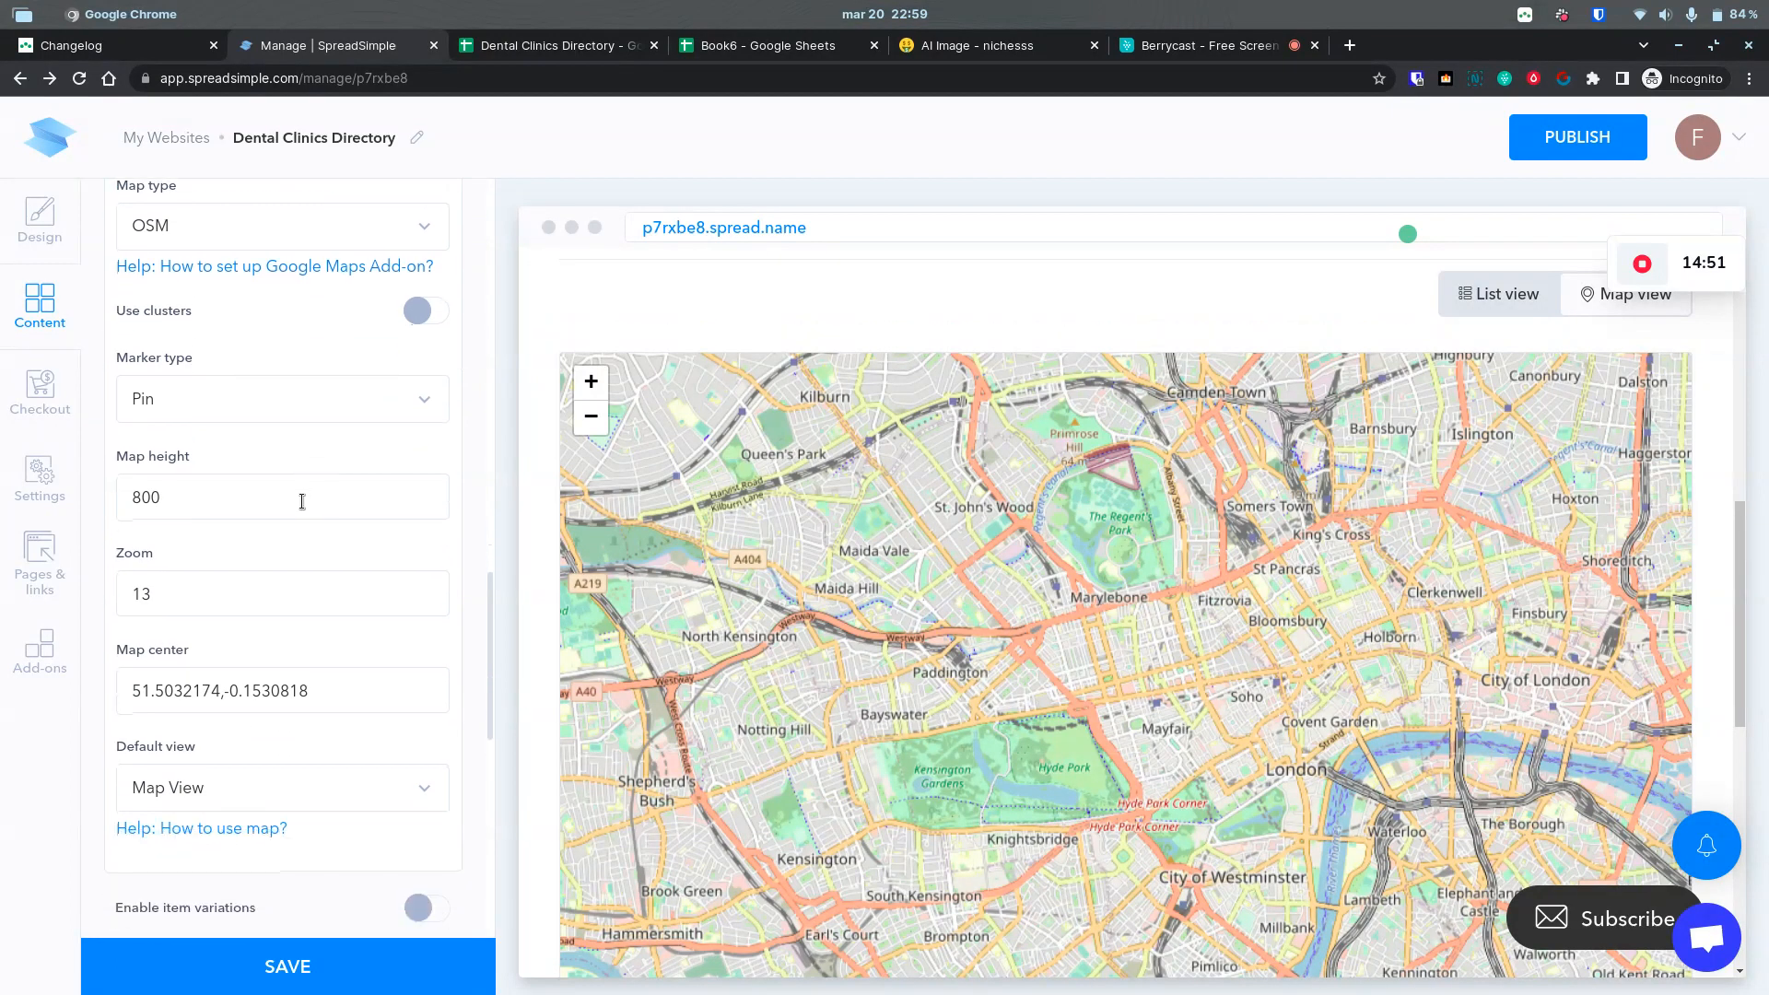
scroll(318, 652, down, 1)
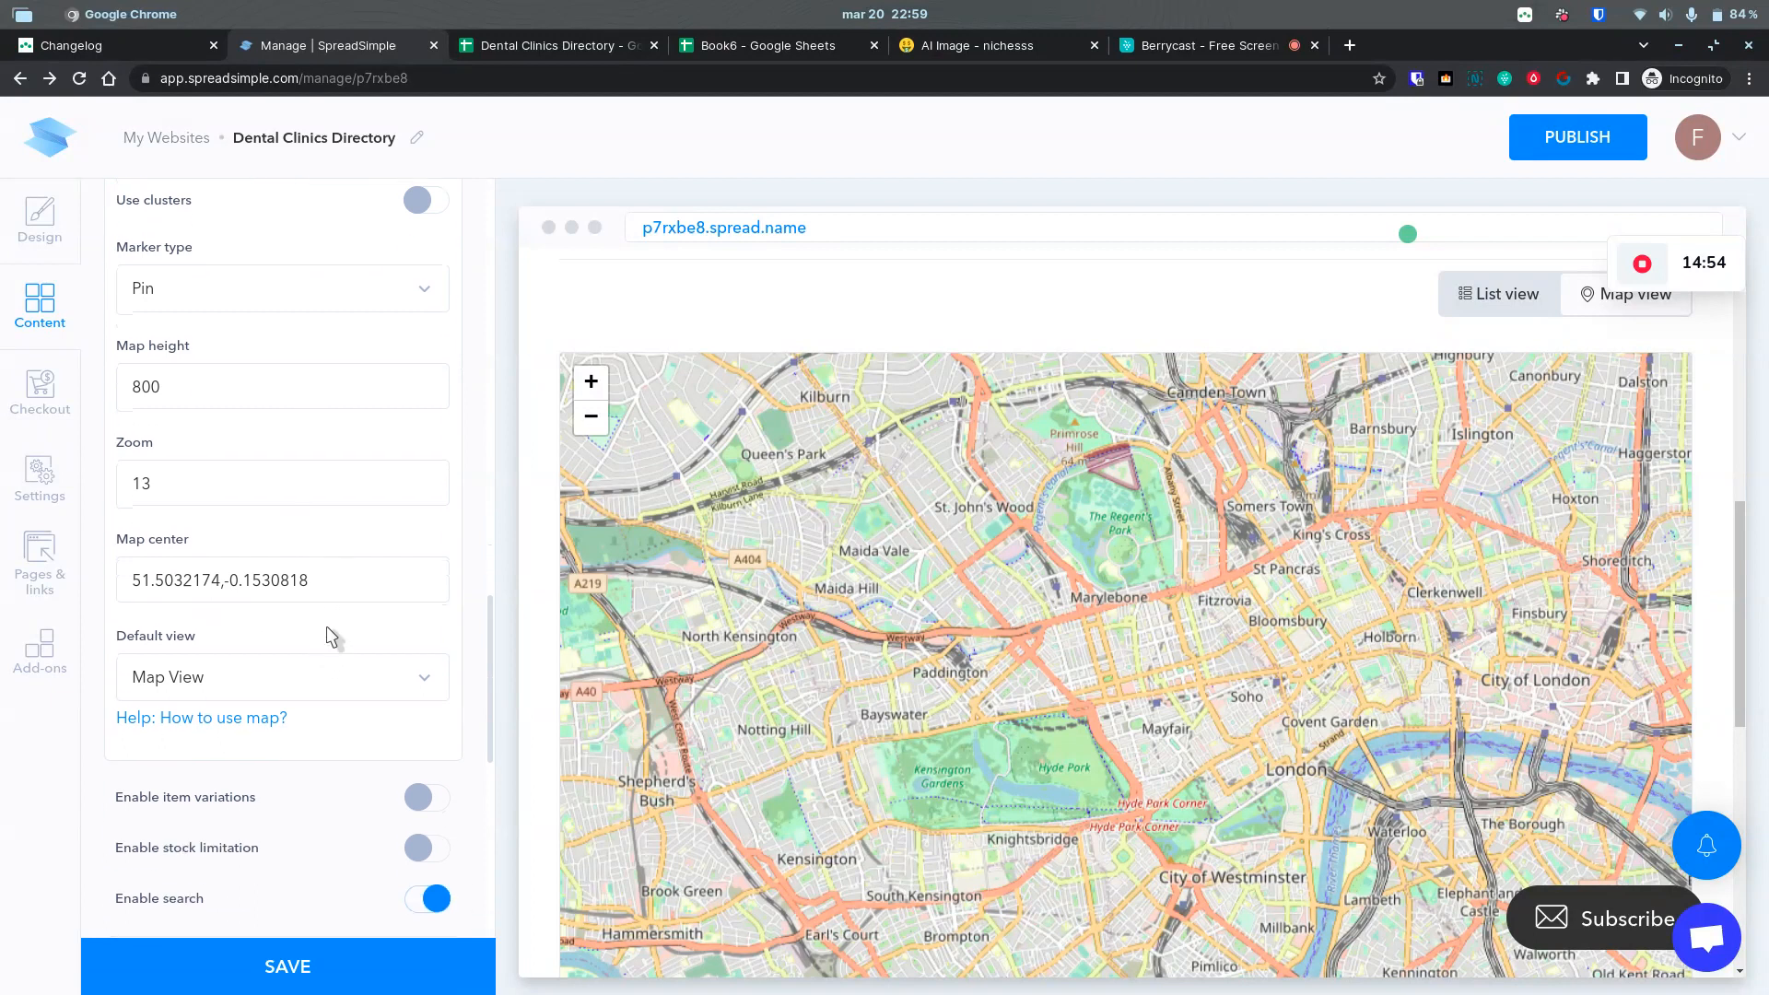
key(ctrl+a)
key(BackSpace)
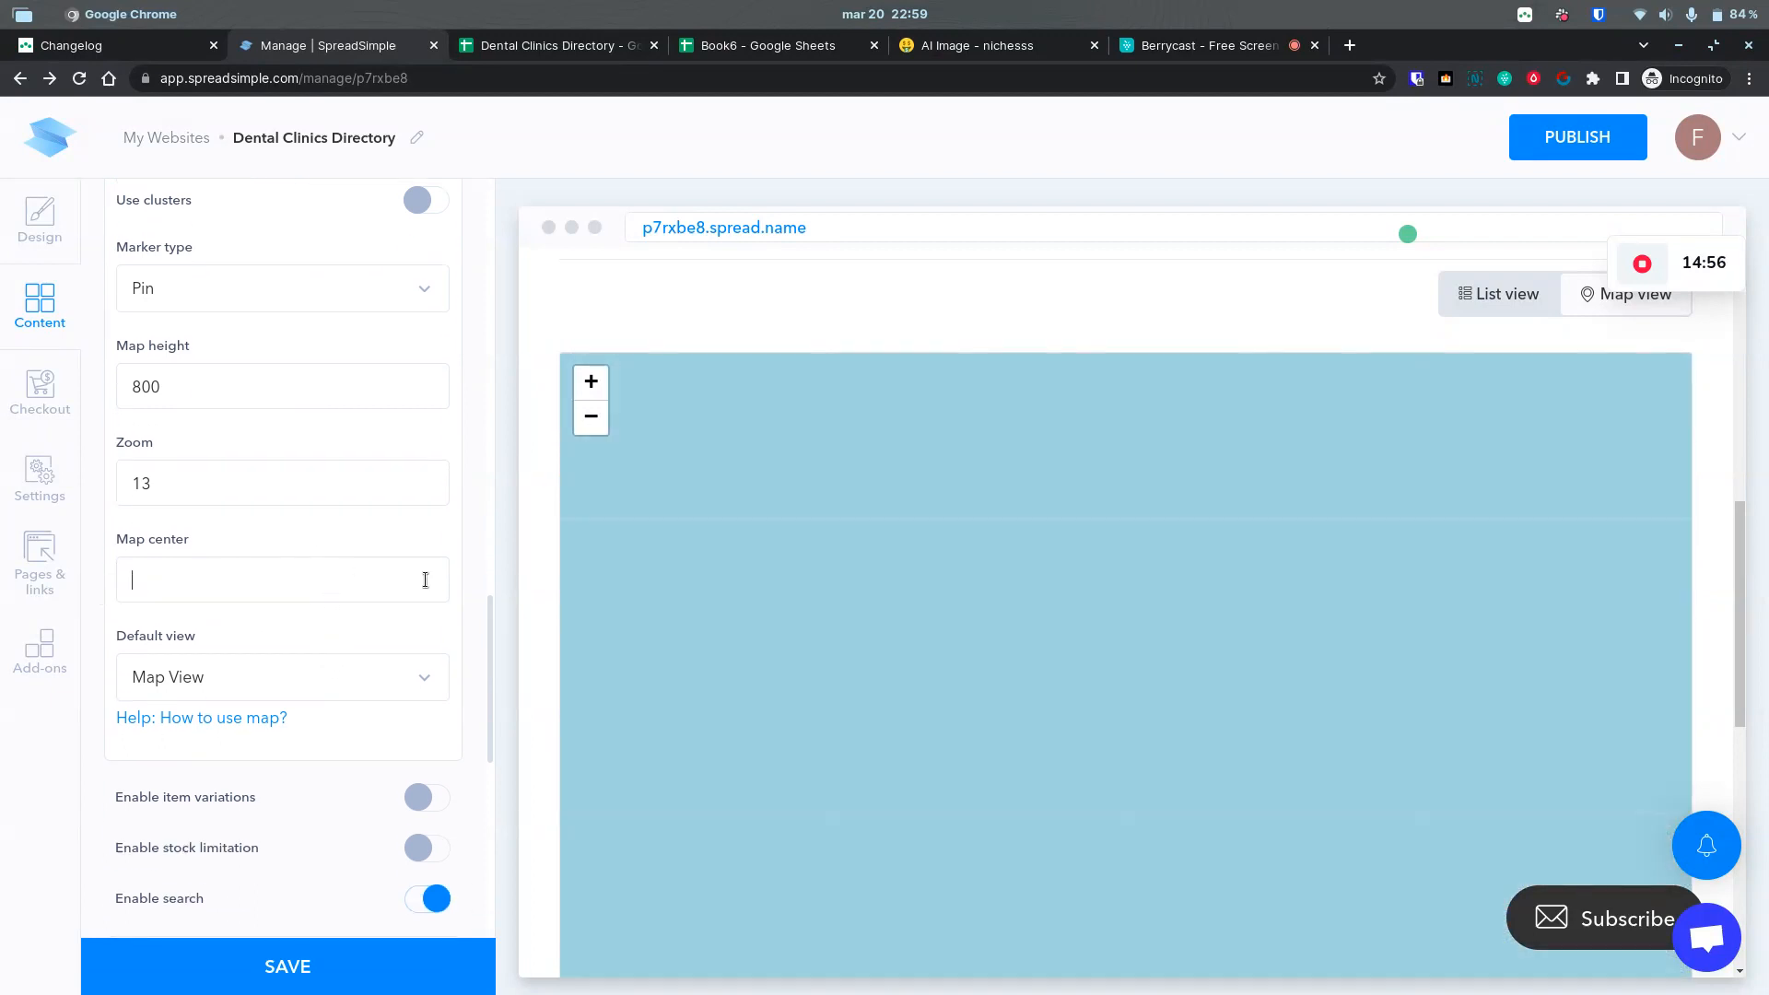
Step: Try to save the content settings with an empty map center, and enter R as the map center
scroll(354, 690, down, 2)
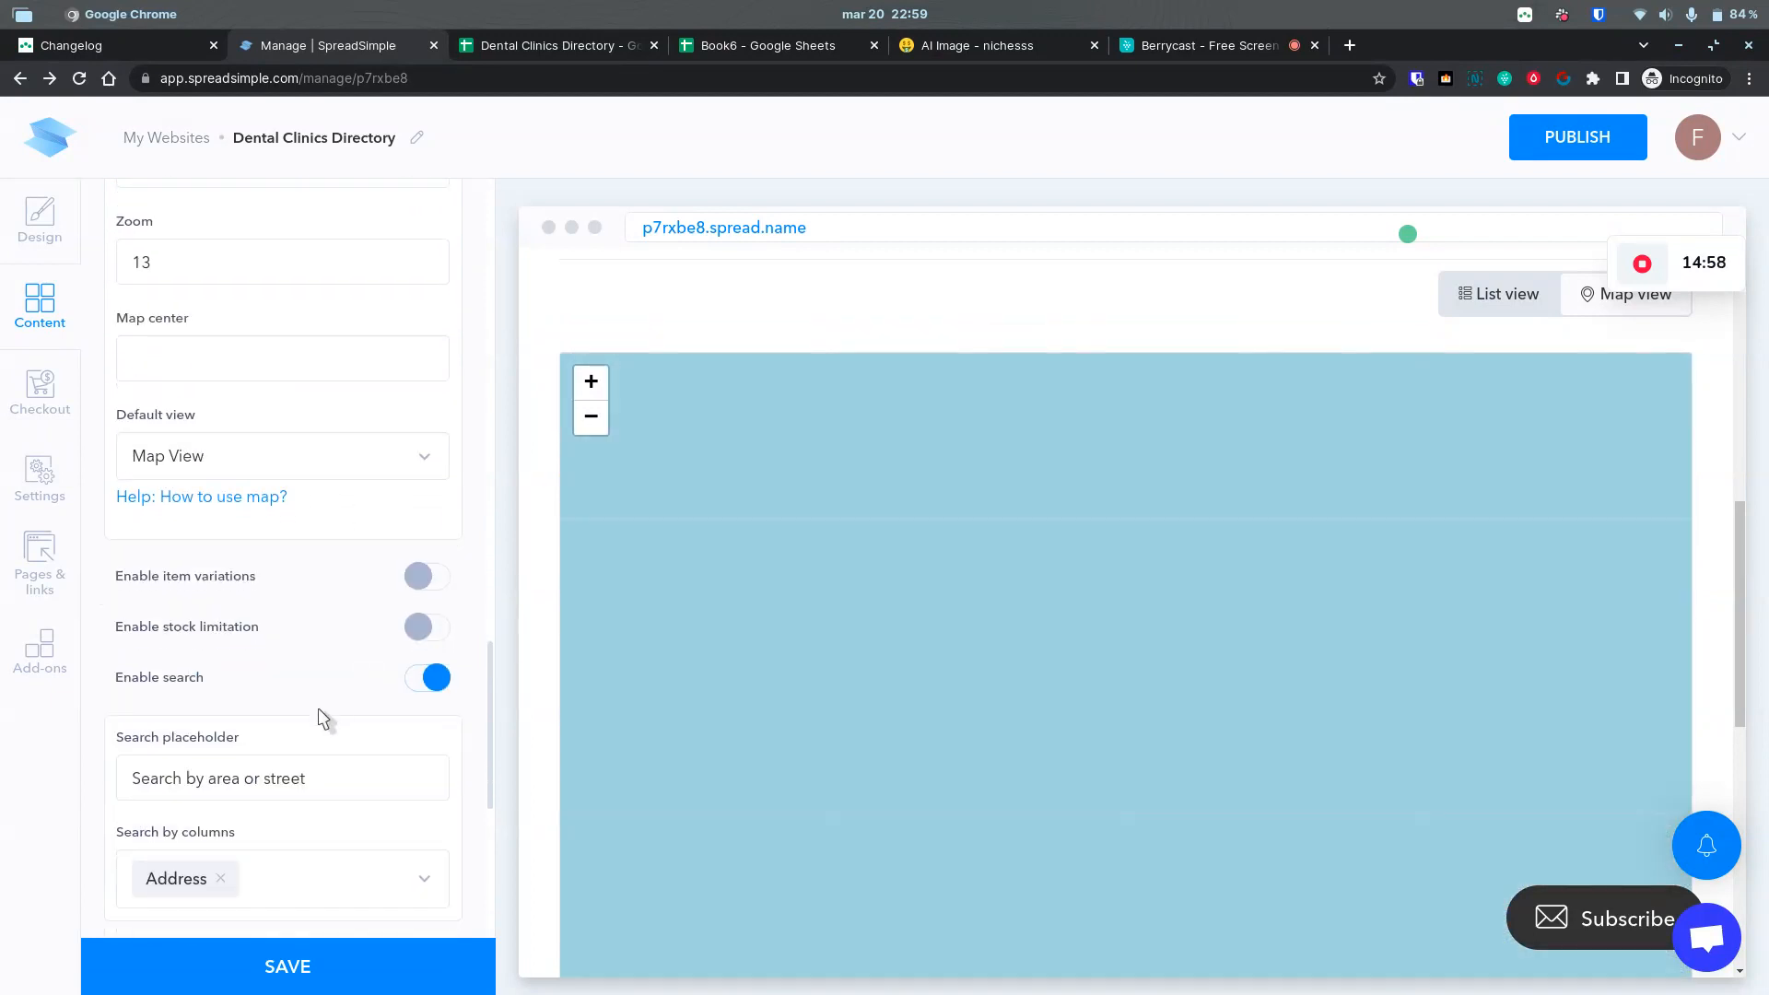
click(307, 959)
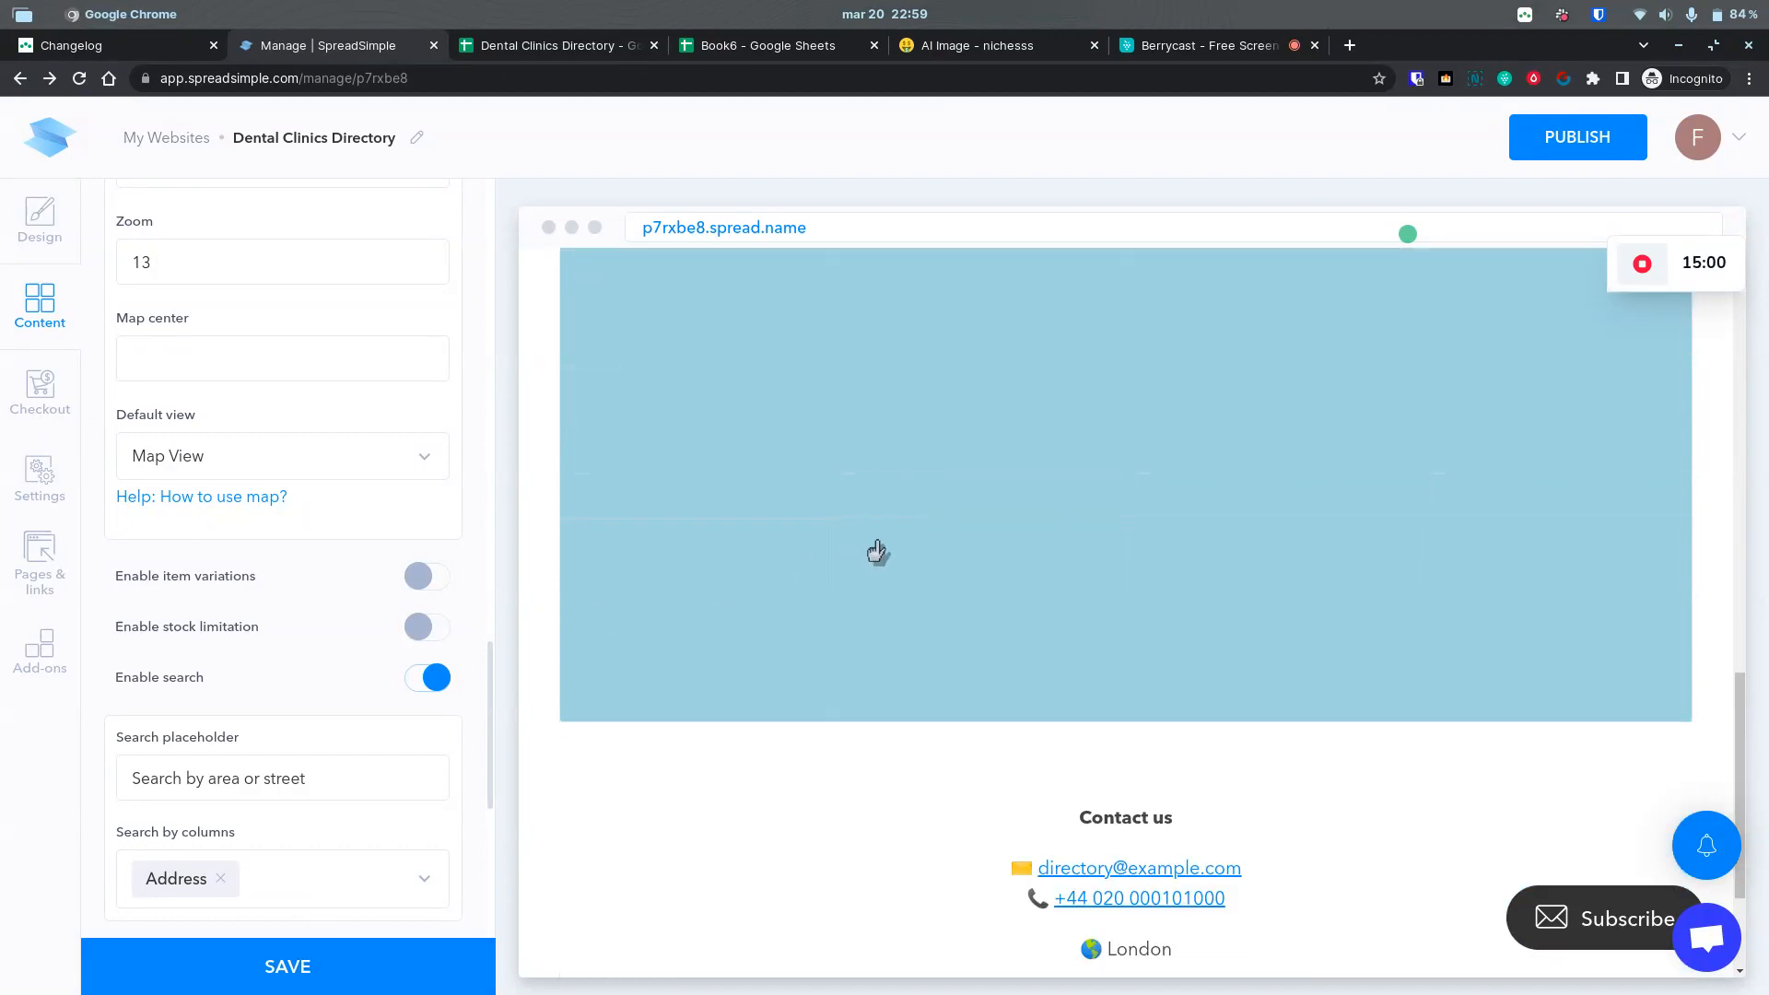
click(318, 969)
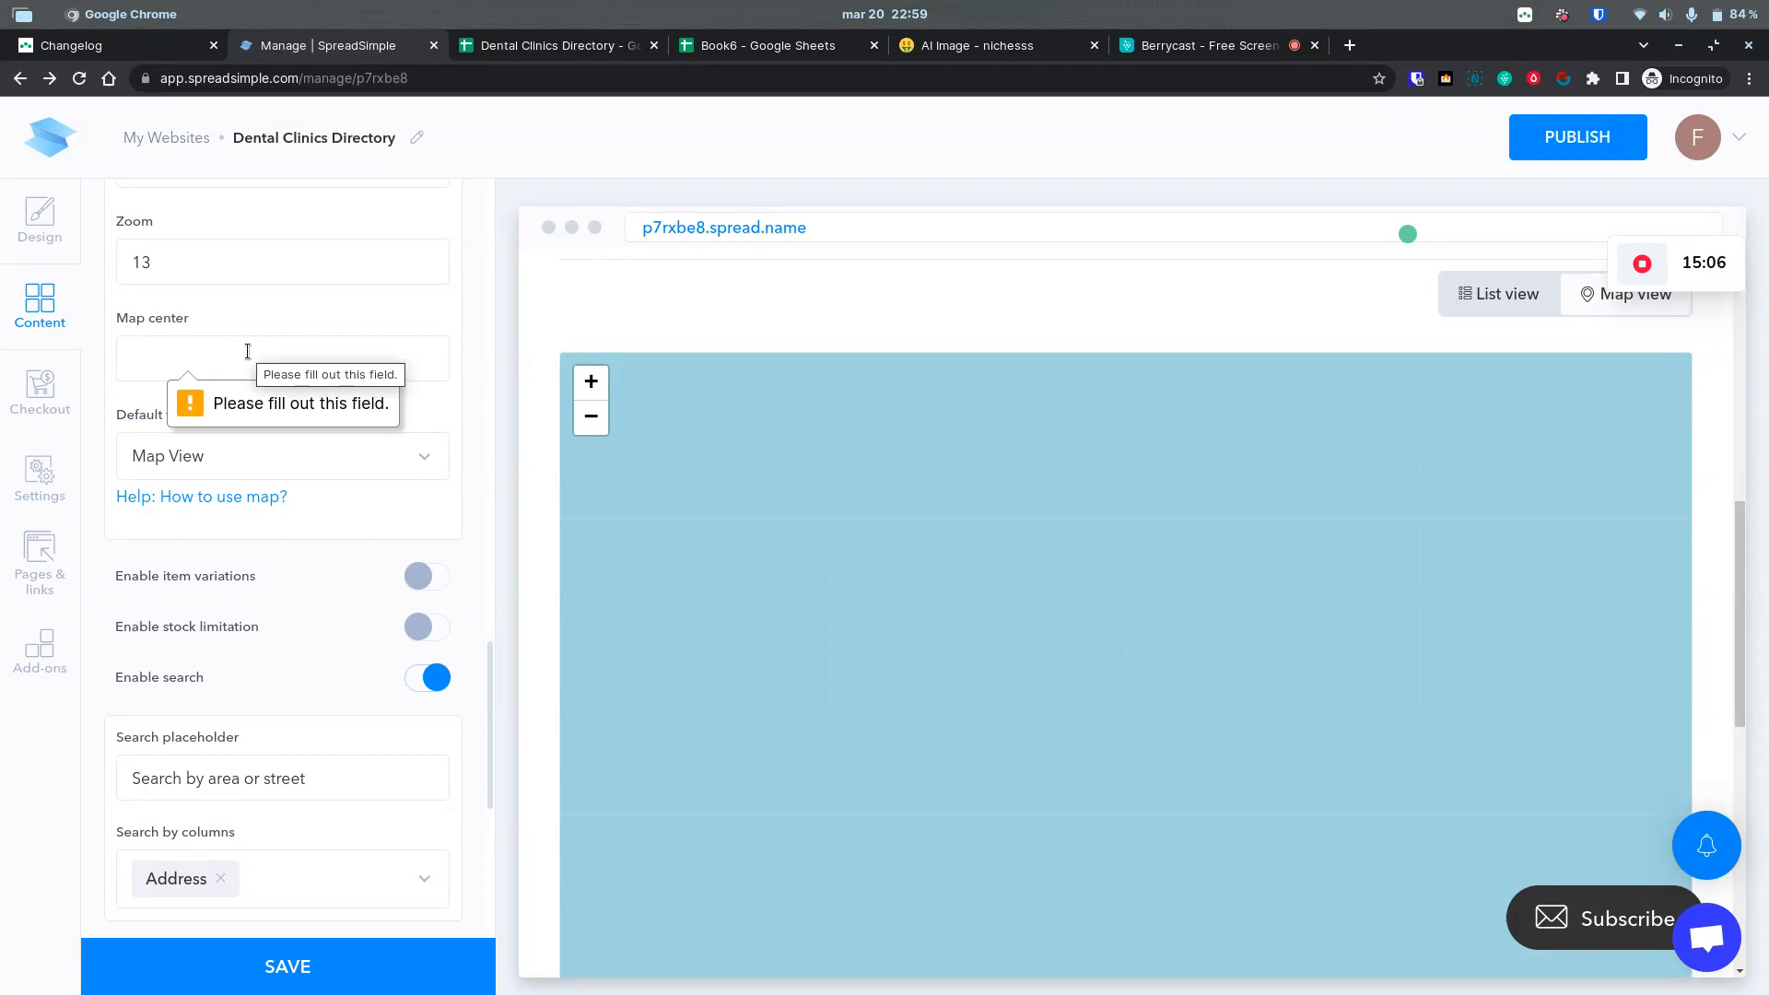
text(R)
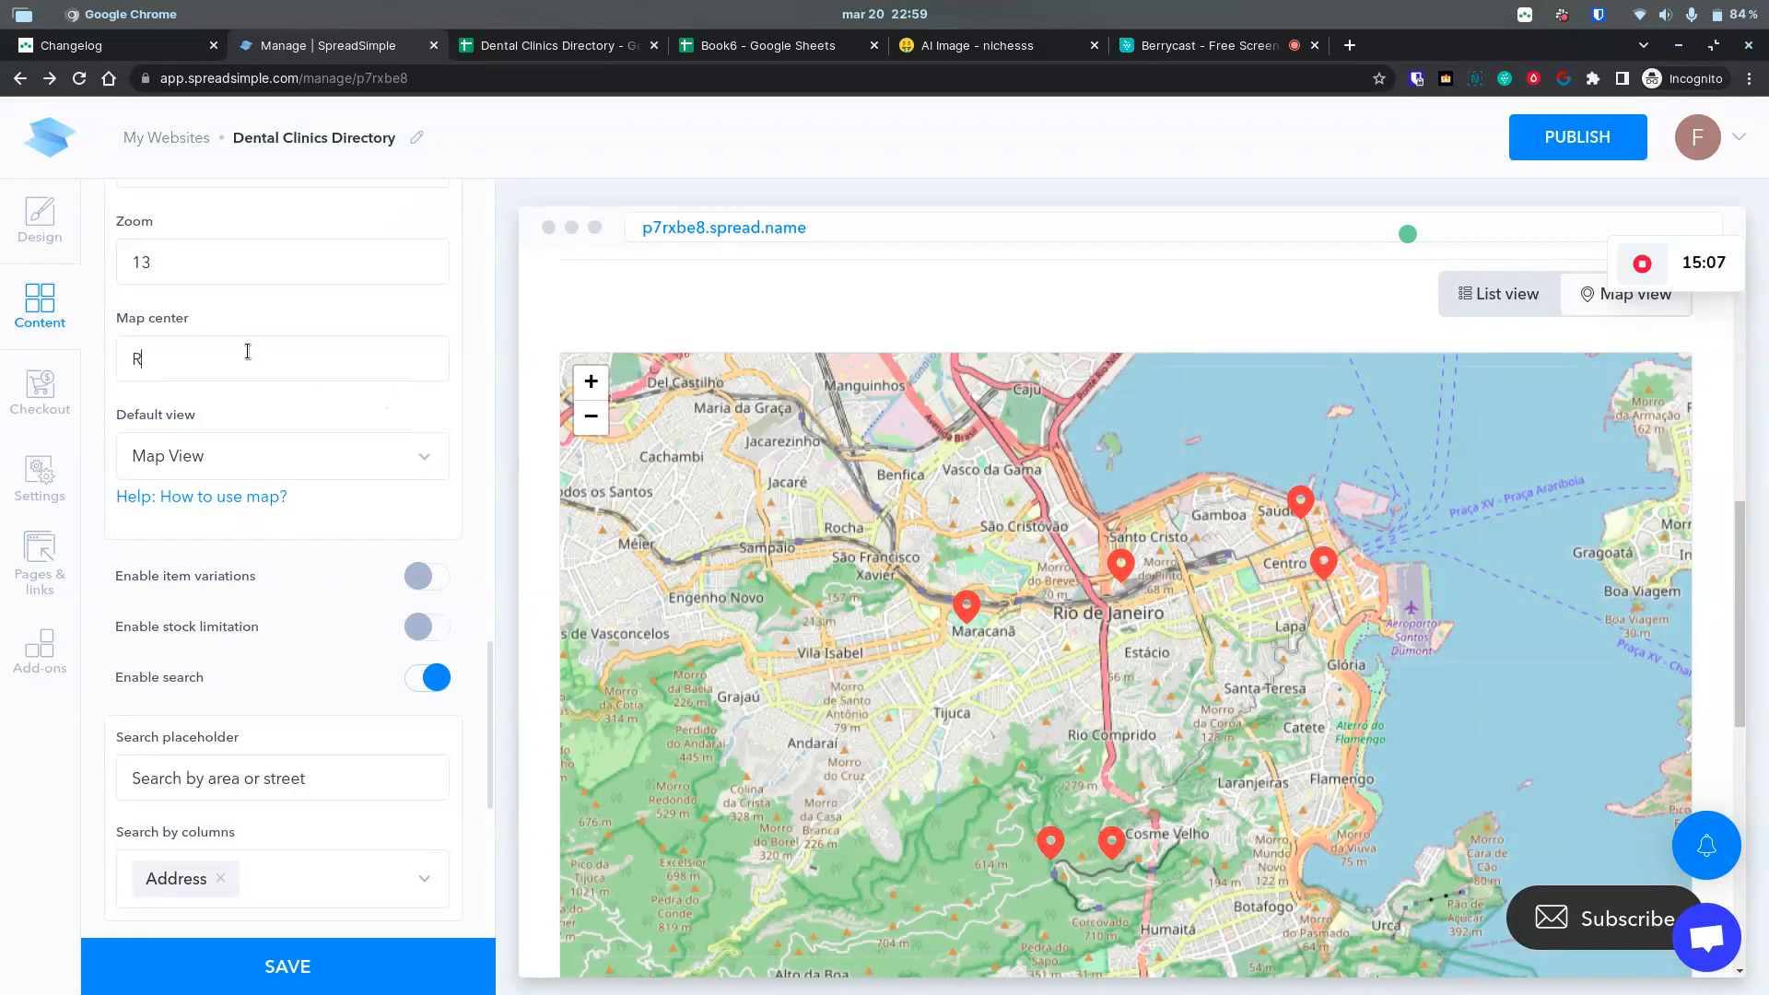
Step: Examine the attraction pins on the preview map across Rio de Janeiro, and review the attractions in the list view
drag(991, 777, 1016, 547)
scroll(1143, 633, down, 2)
scroll(1151, 636, up, 3)
scroll(1152, 635, down, 2)
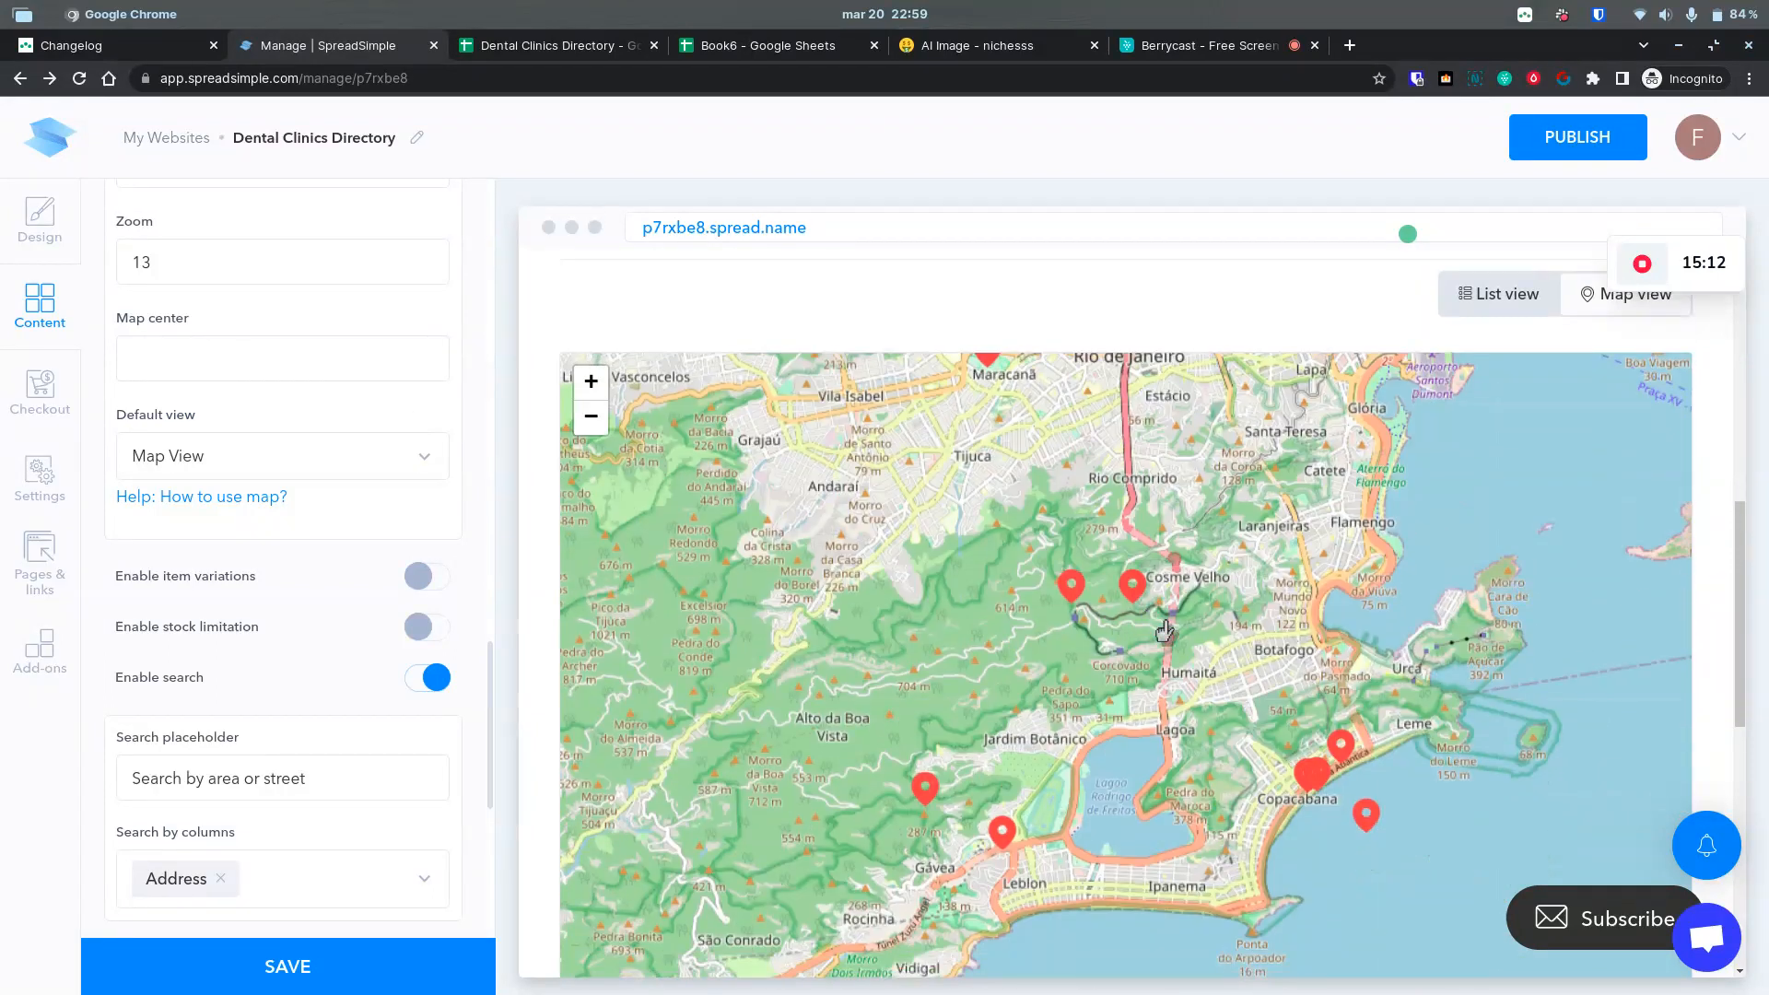
scroll(603, 433, down, 2)
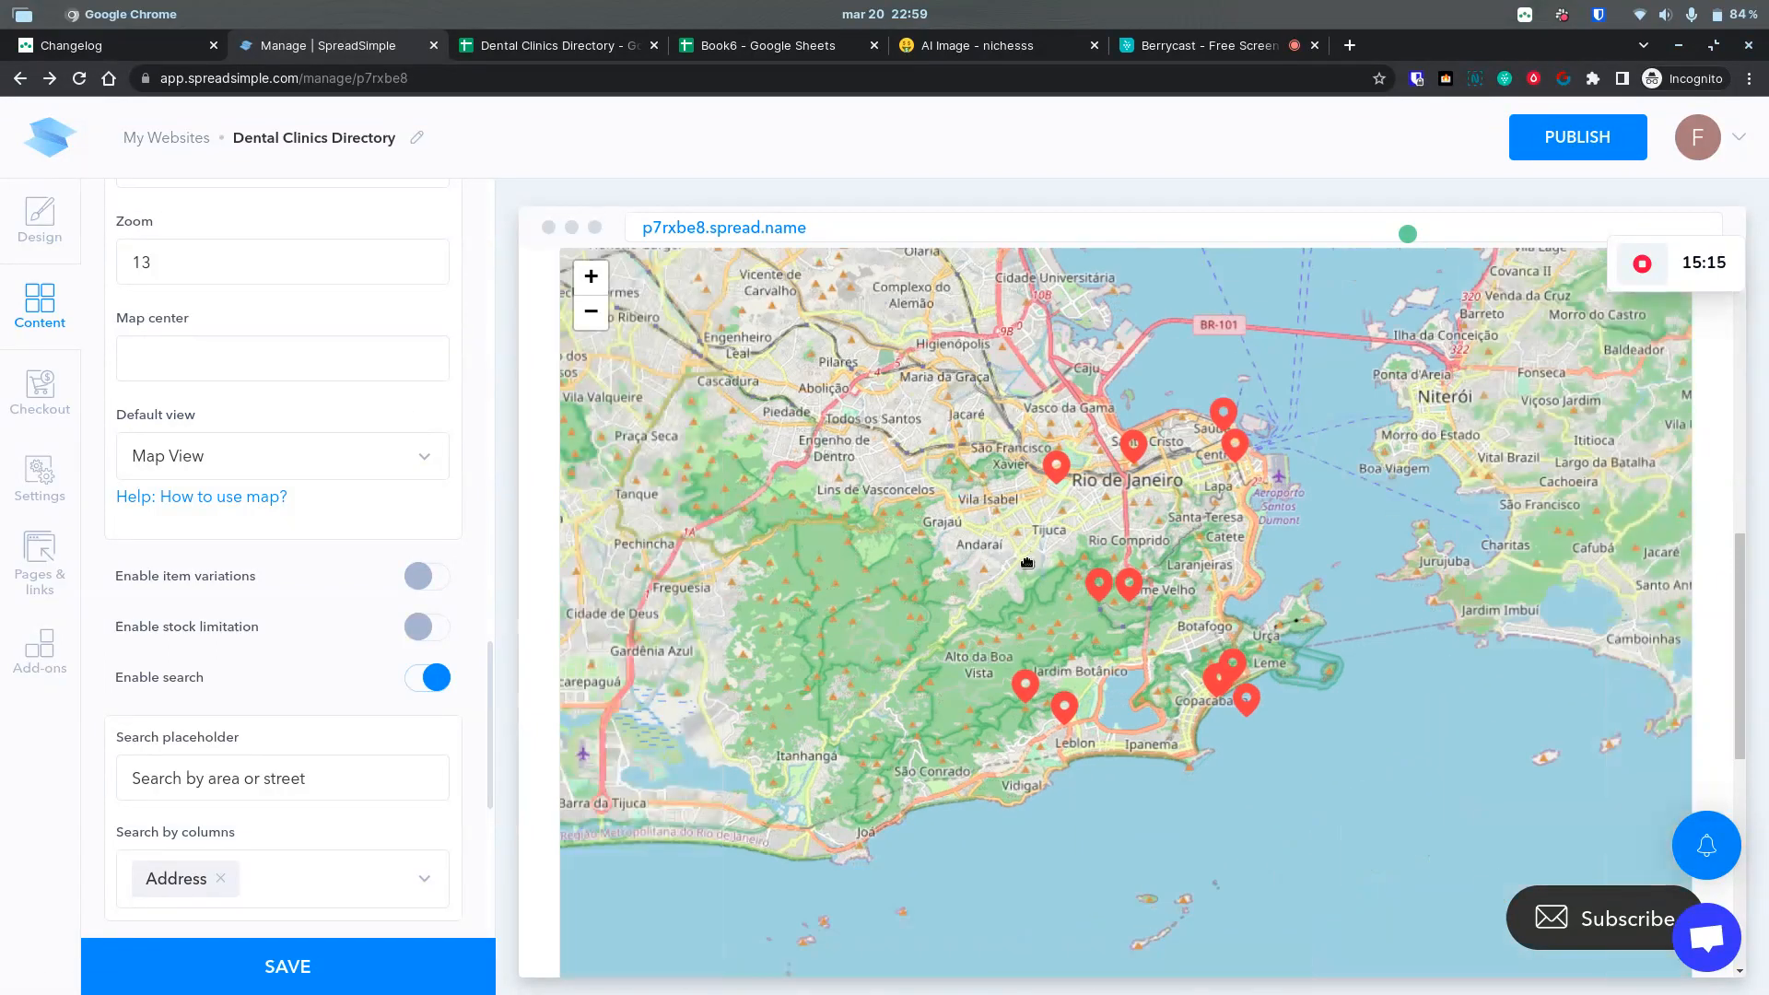
drag(1032, 556, 1024, 583)
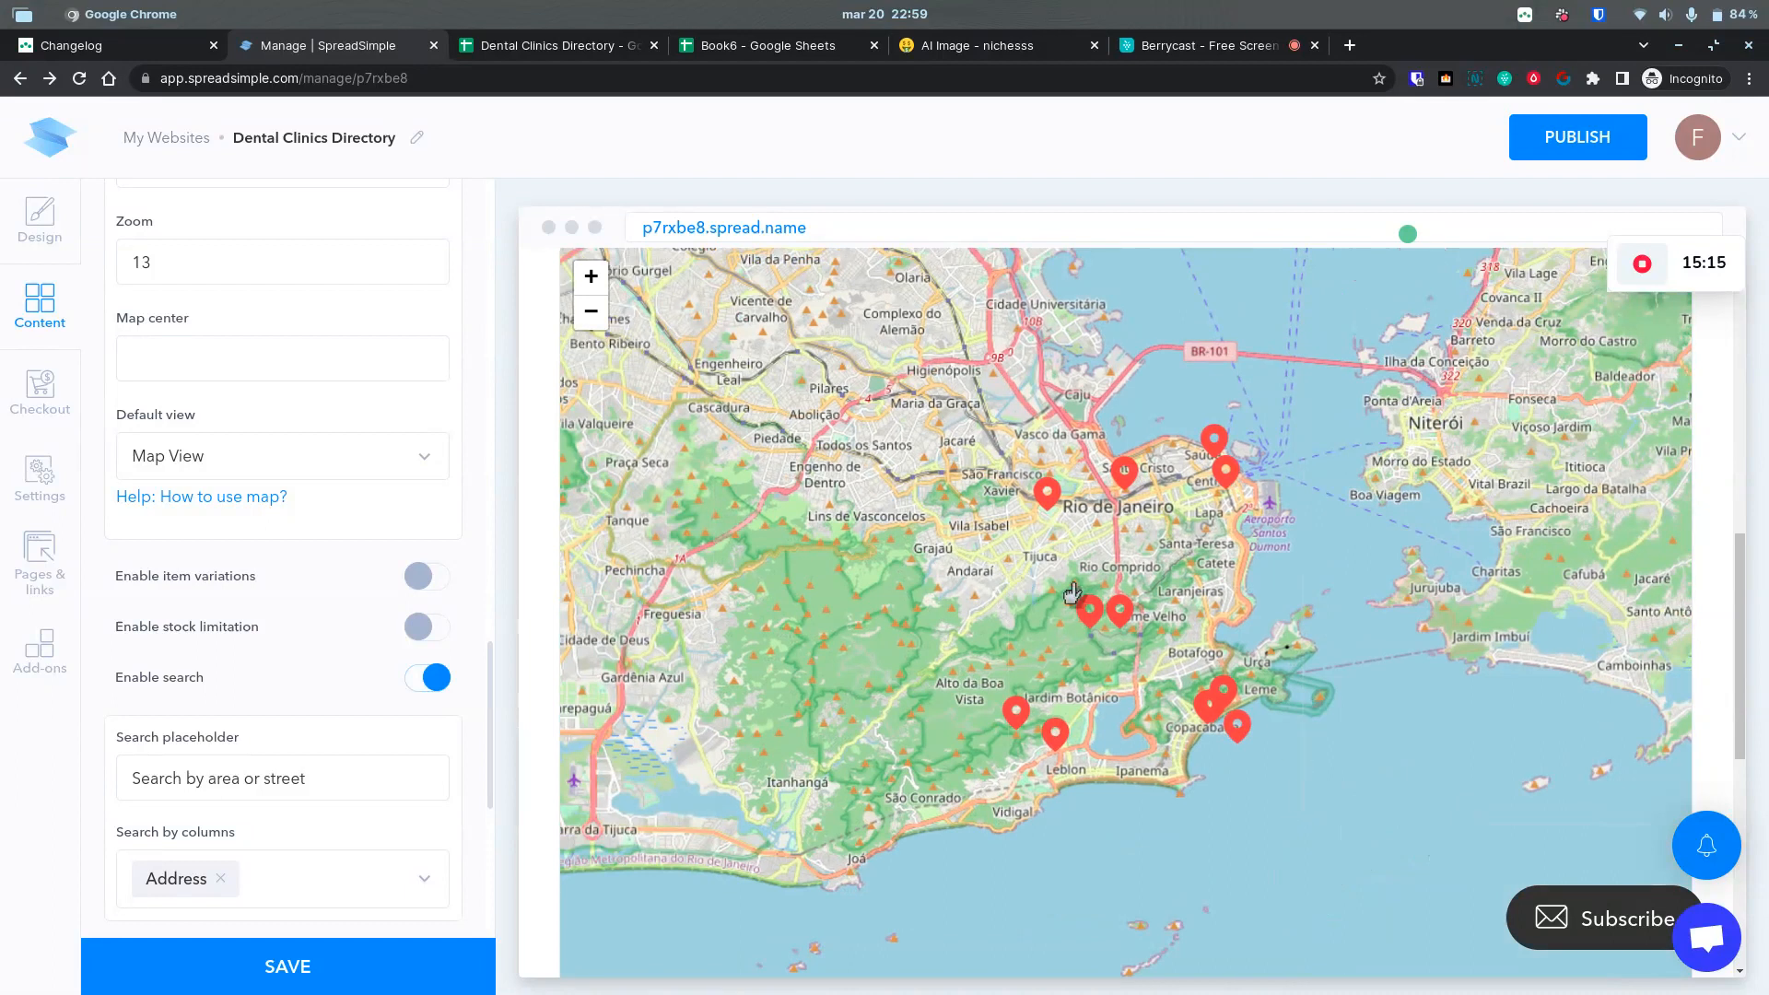
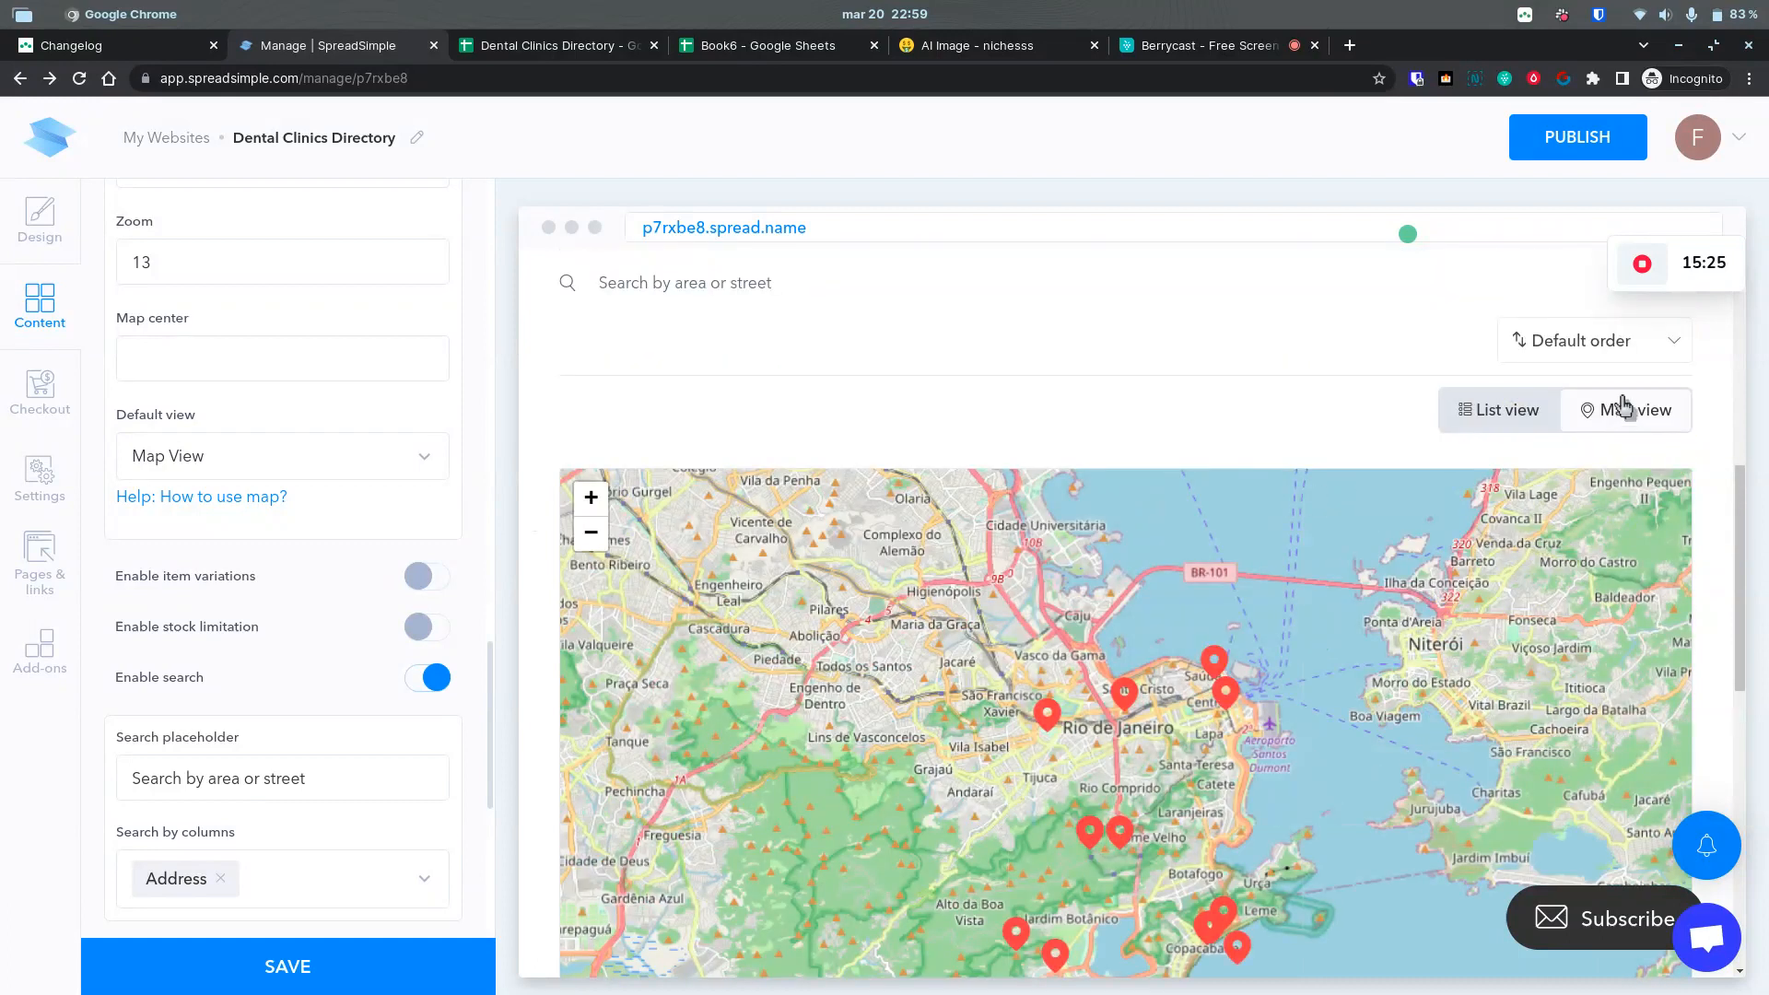
click(1492, 411)
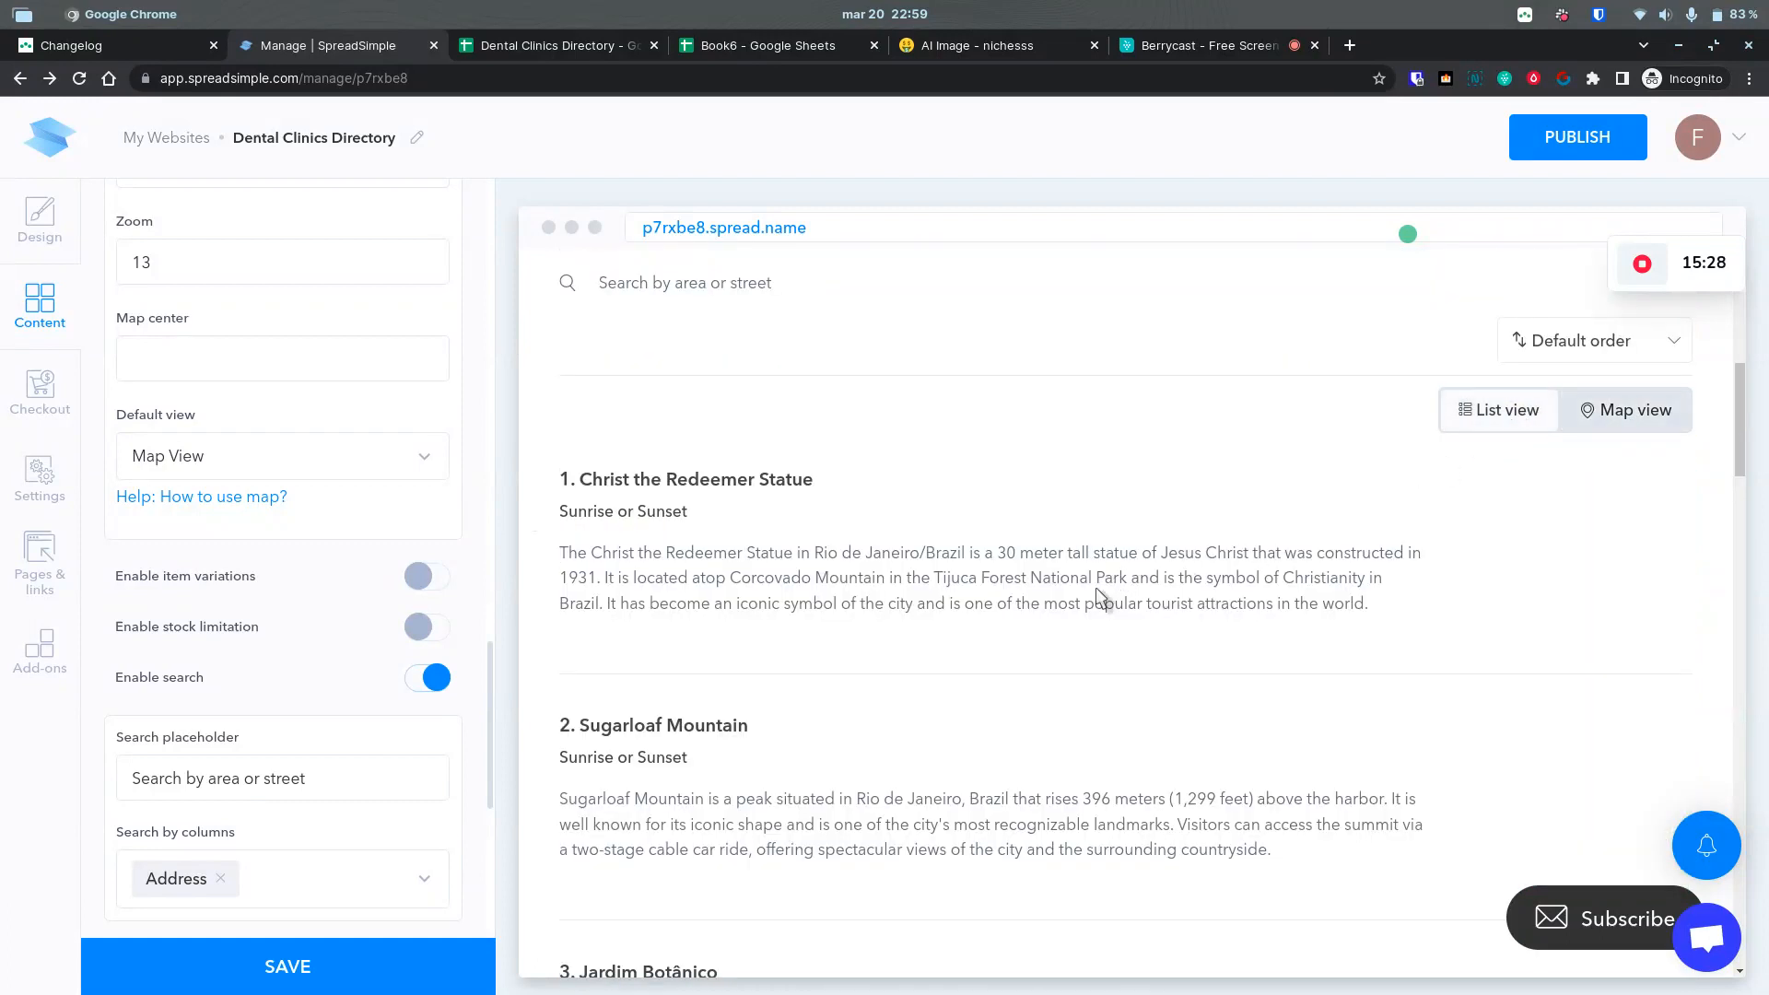
scroll(1091, 589, down, 8)
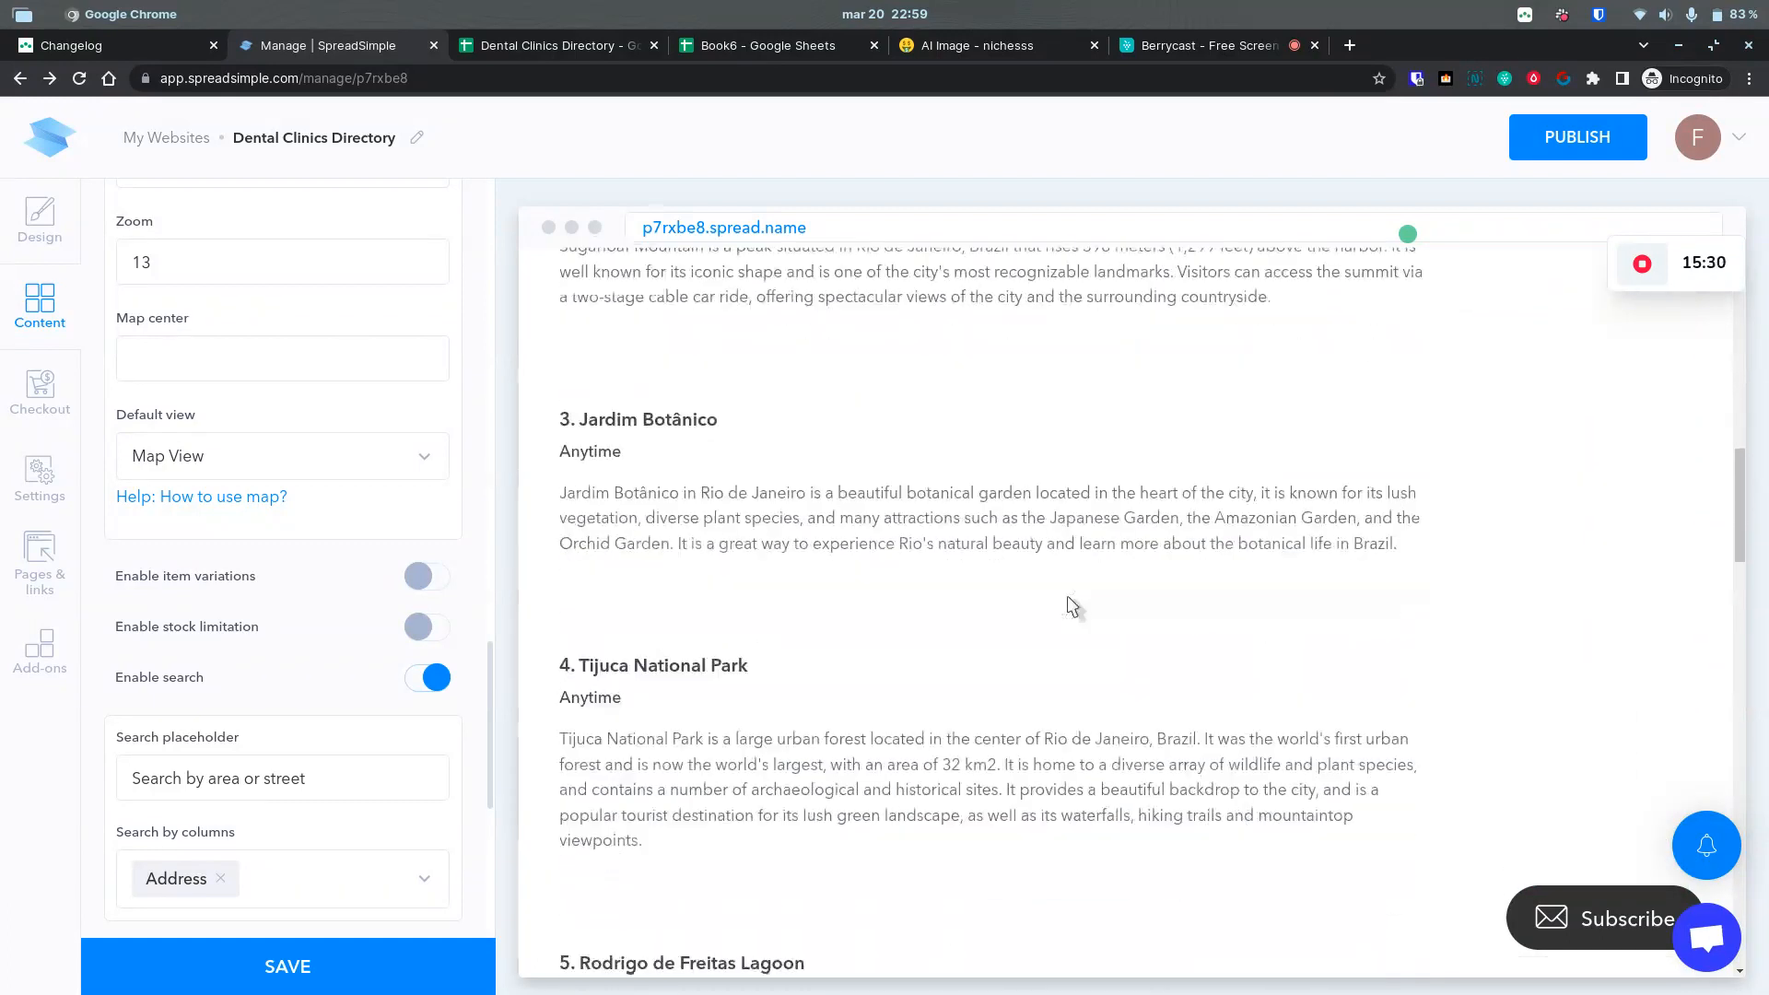
scroll(1067, 606, down, 5)
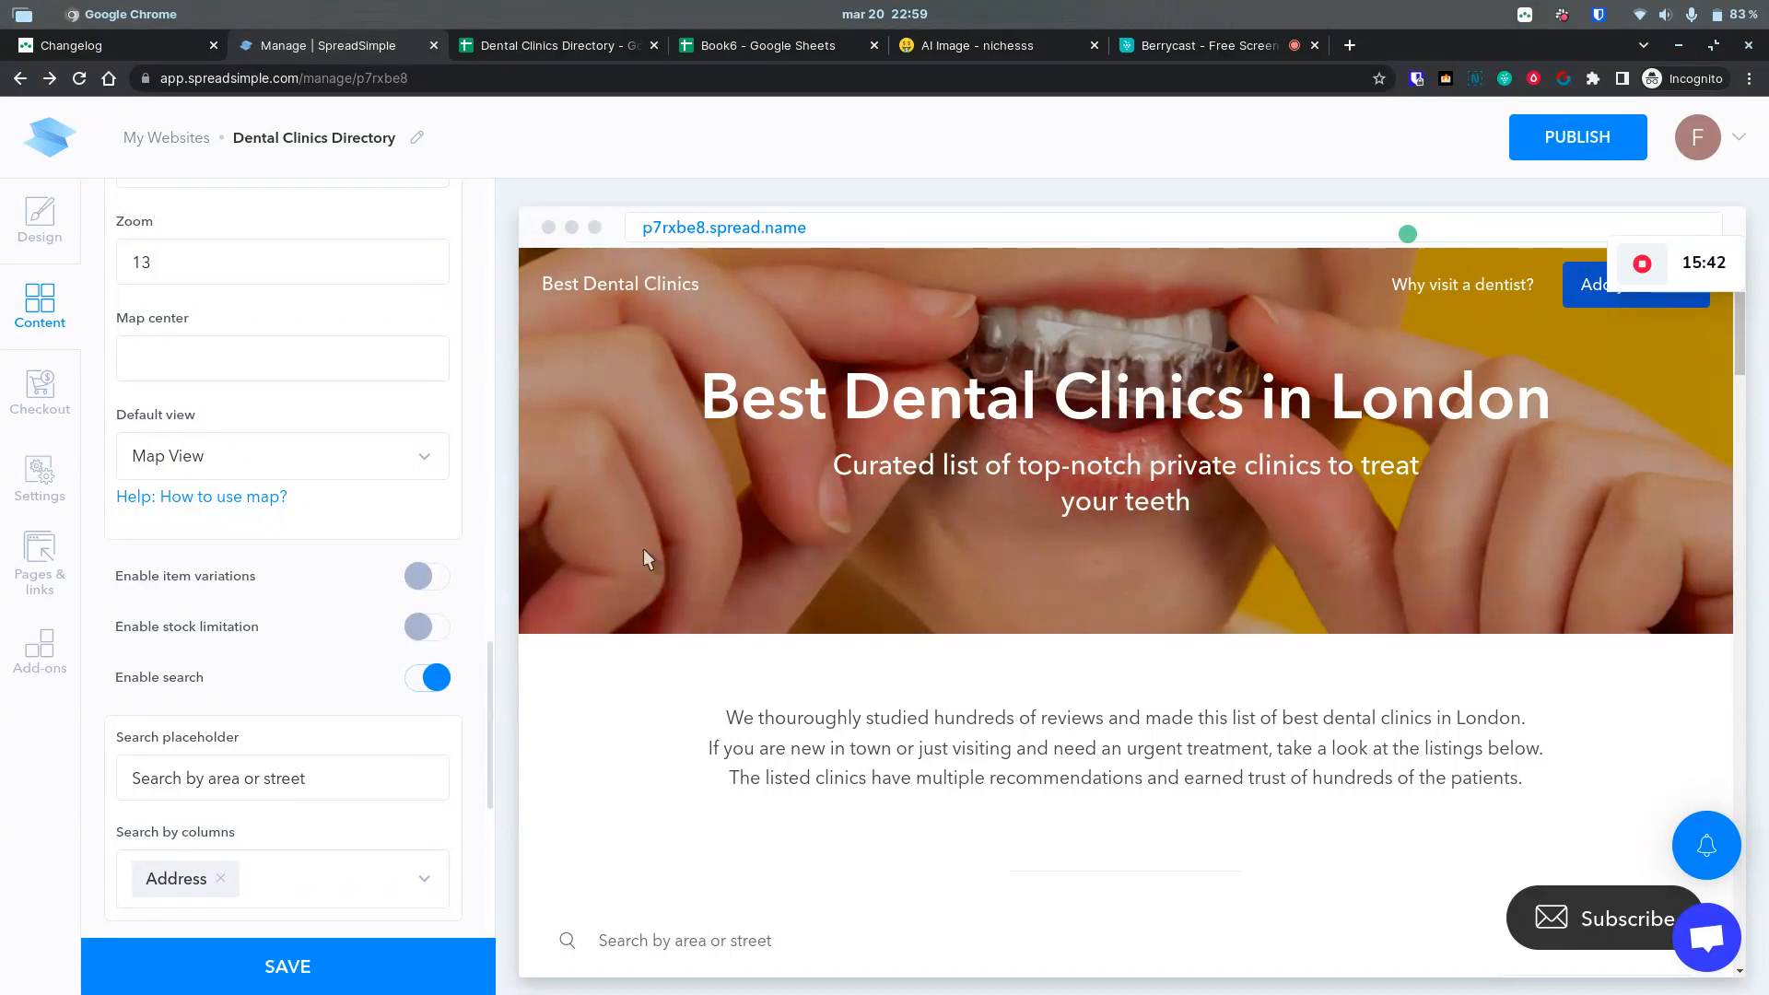
Step: Switch to the Text Editor and clear all text from the untitled document
key(alt+Tab)
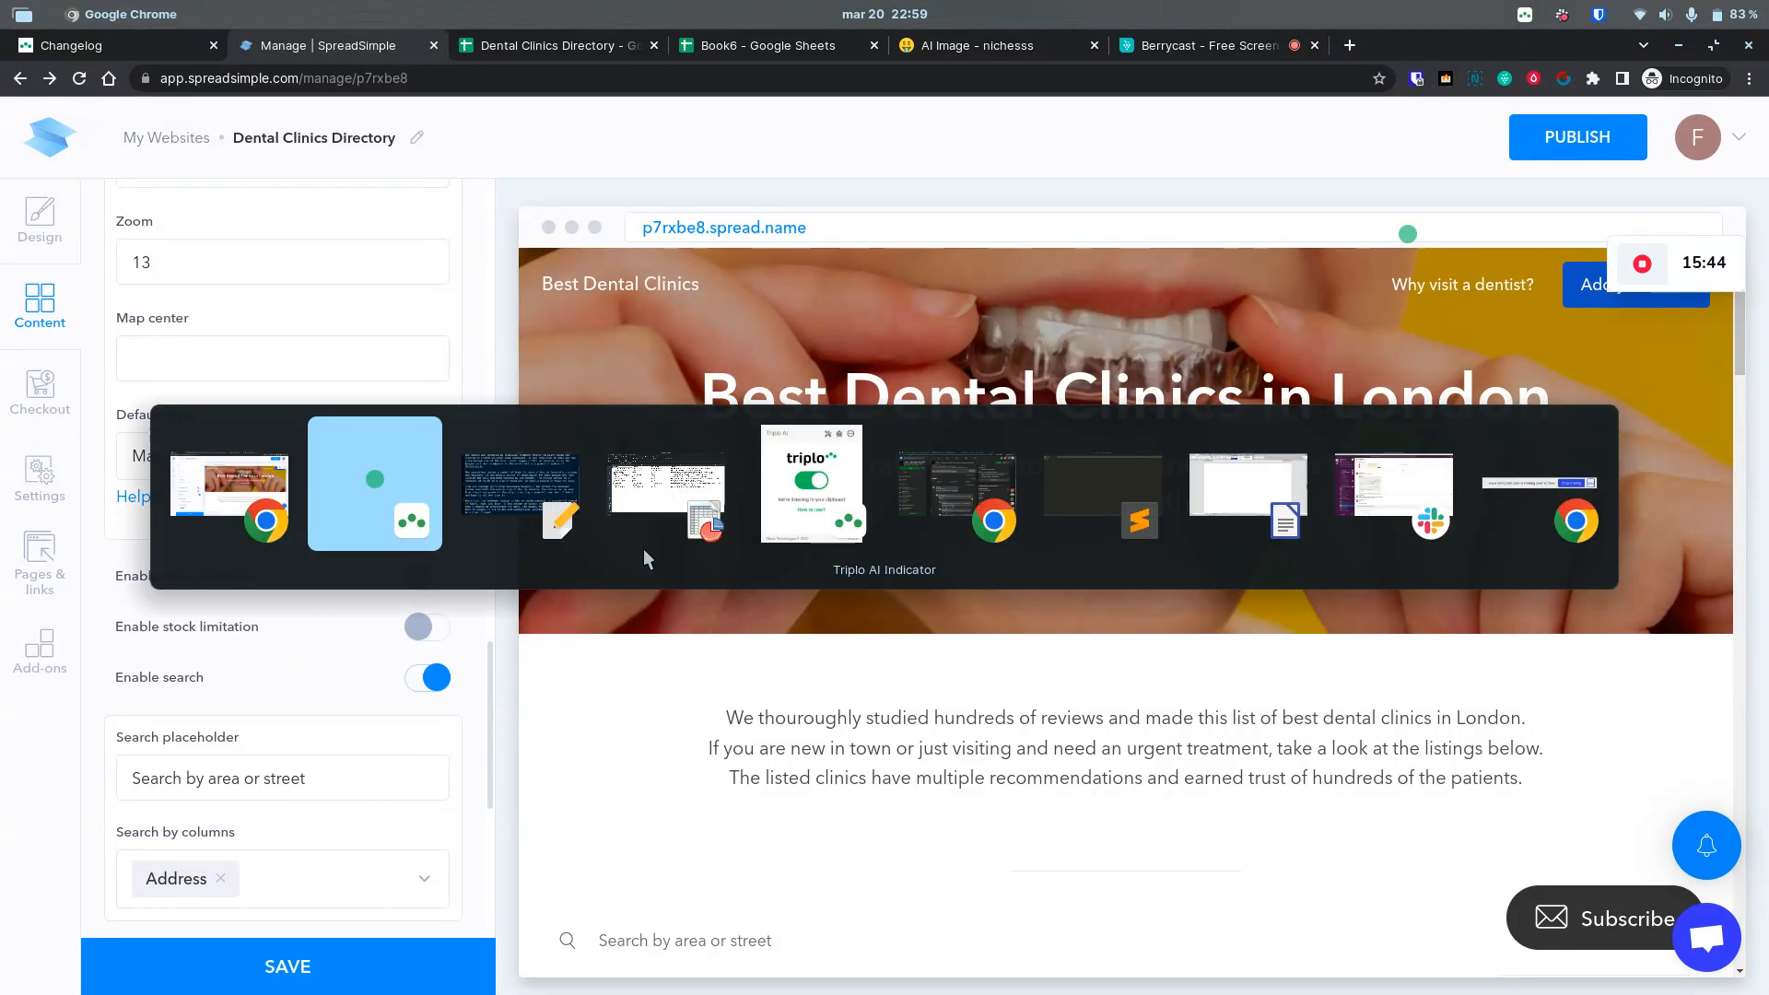
key(alt+Tab)
key(alt+Tab)
key(alt+shift+Tab)
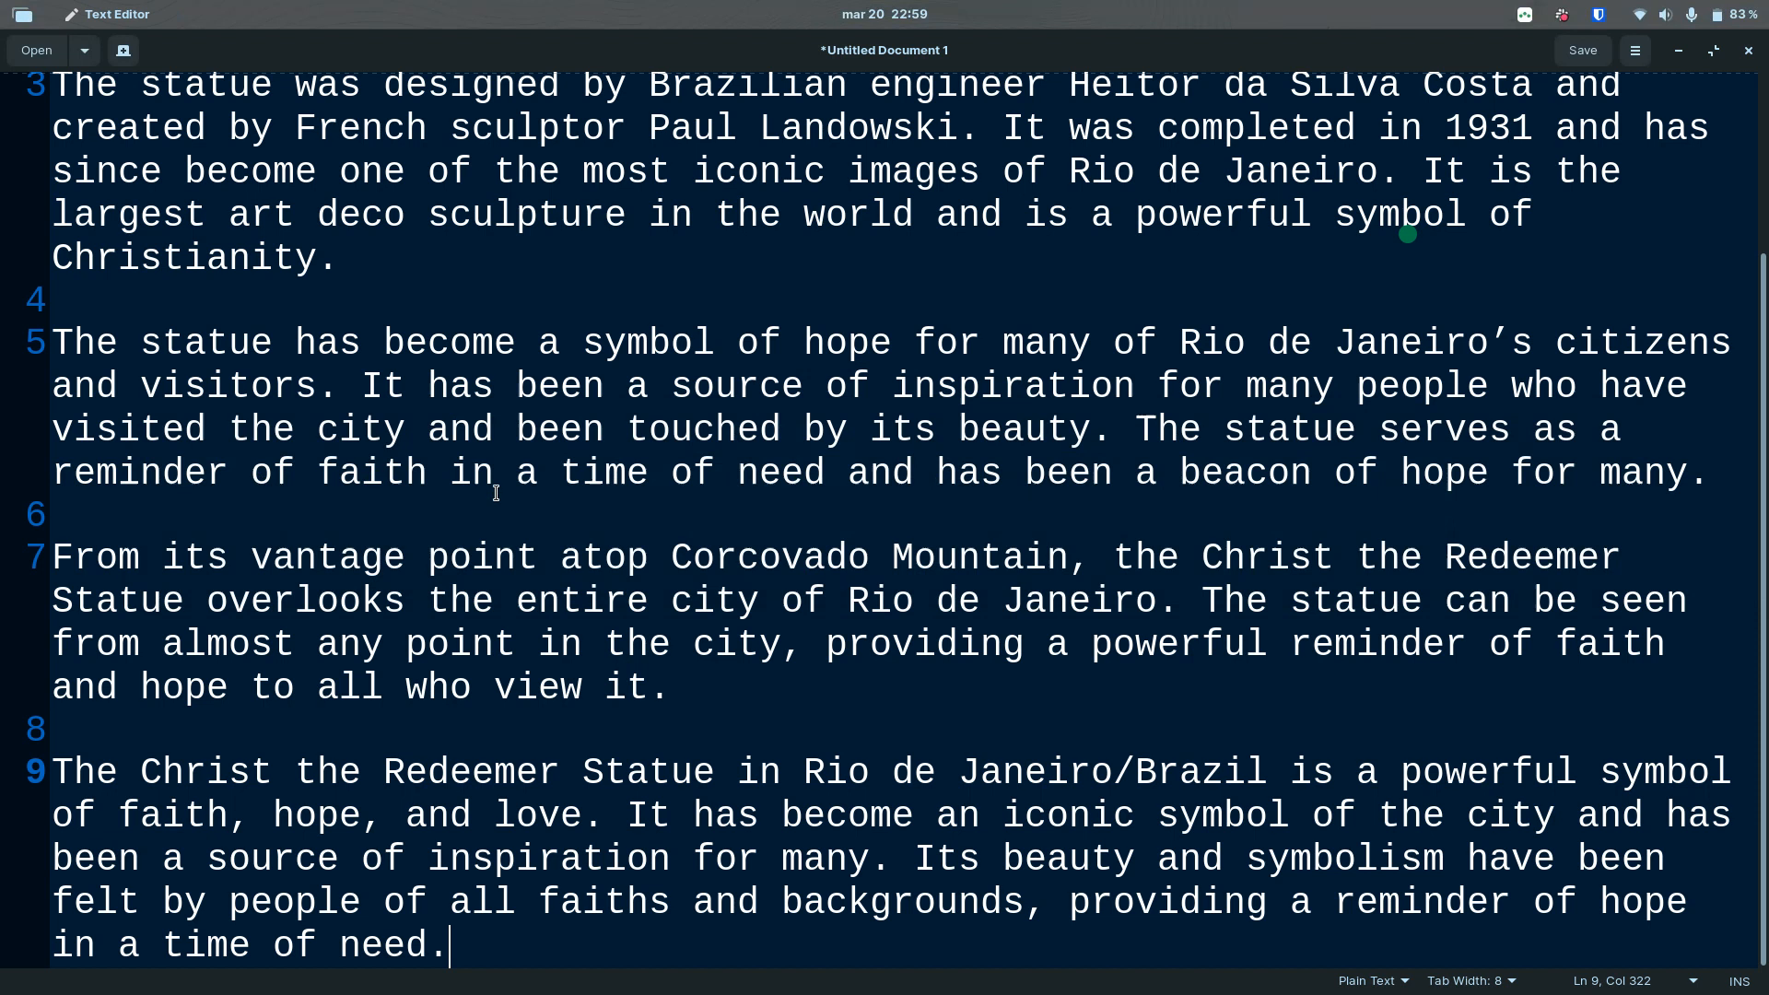
key(BackSpace)
Step: Write the image prompt "ooo image kids traveling to Rio de Janeiro" in the document and select it
text(ooo ise)
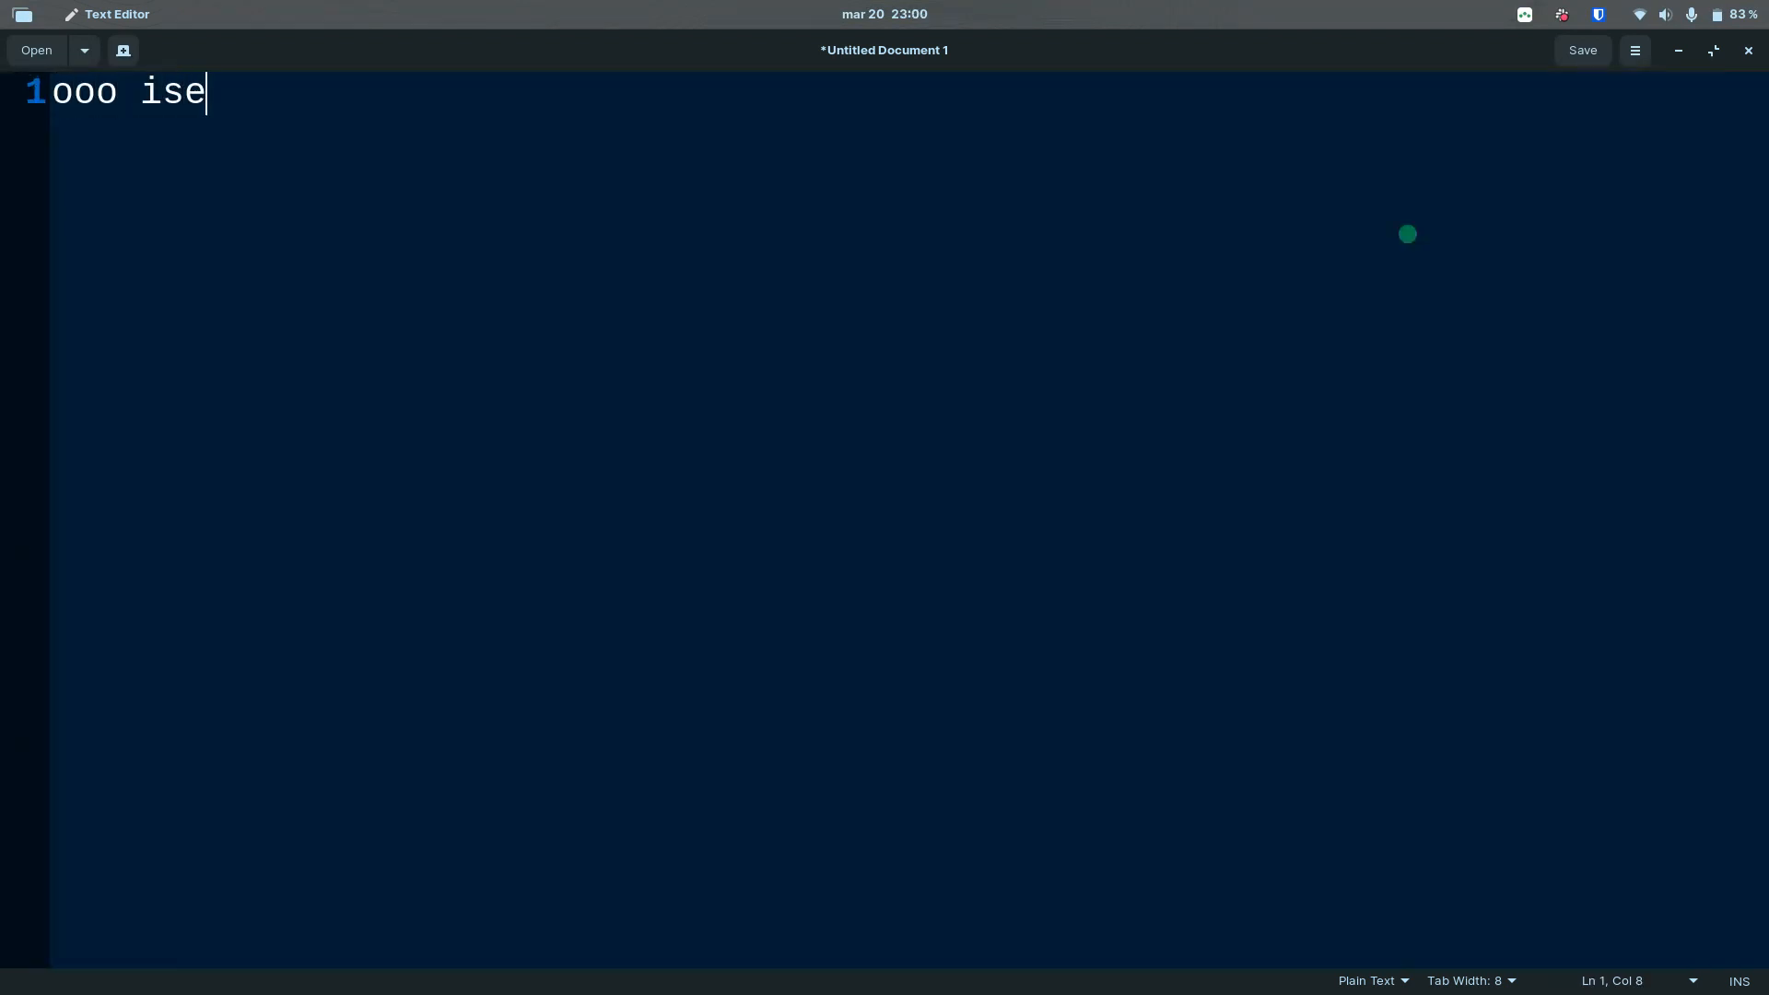
key(BackSpace)
key(BackSpace)
text(mage)
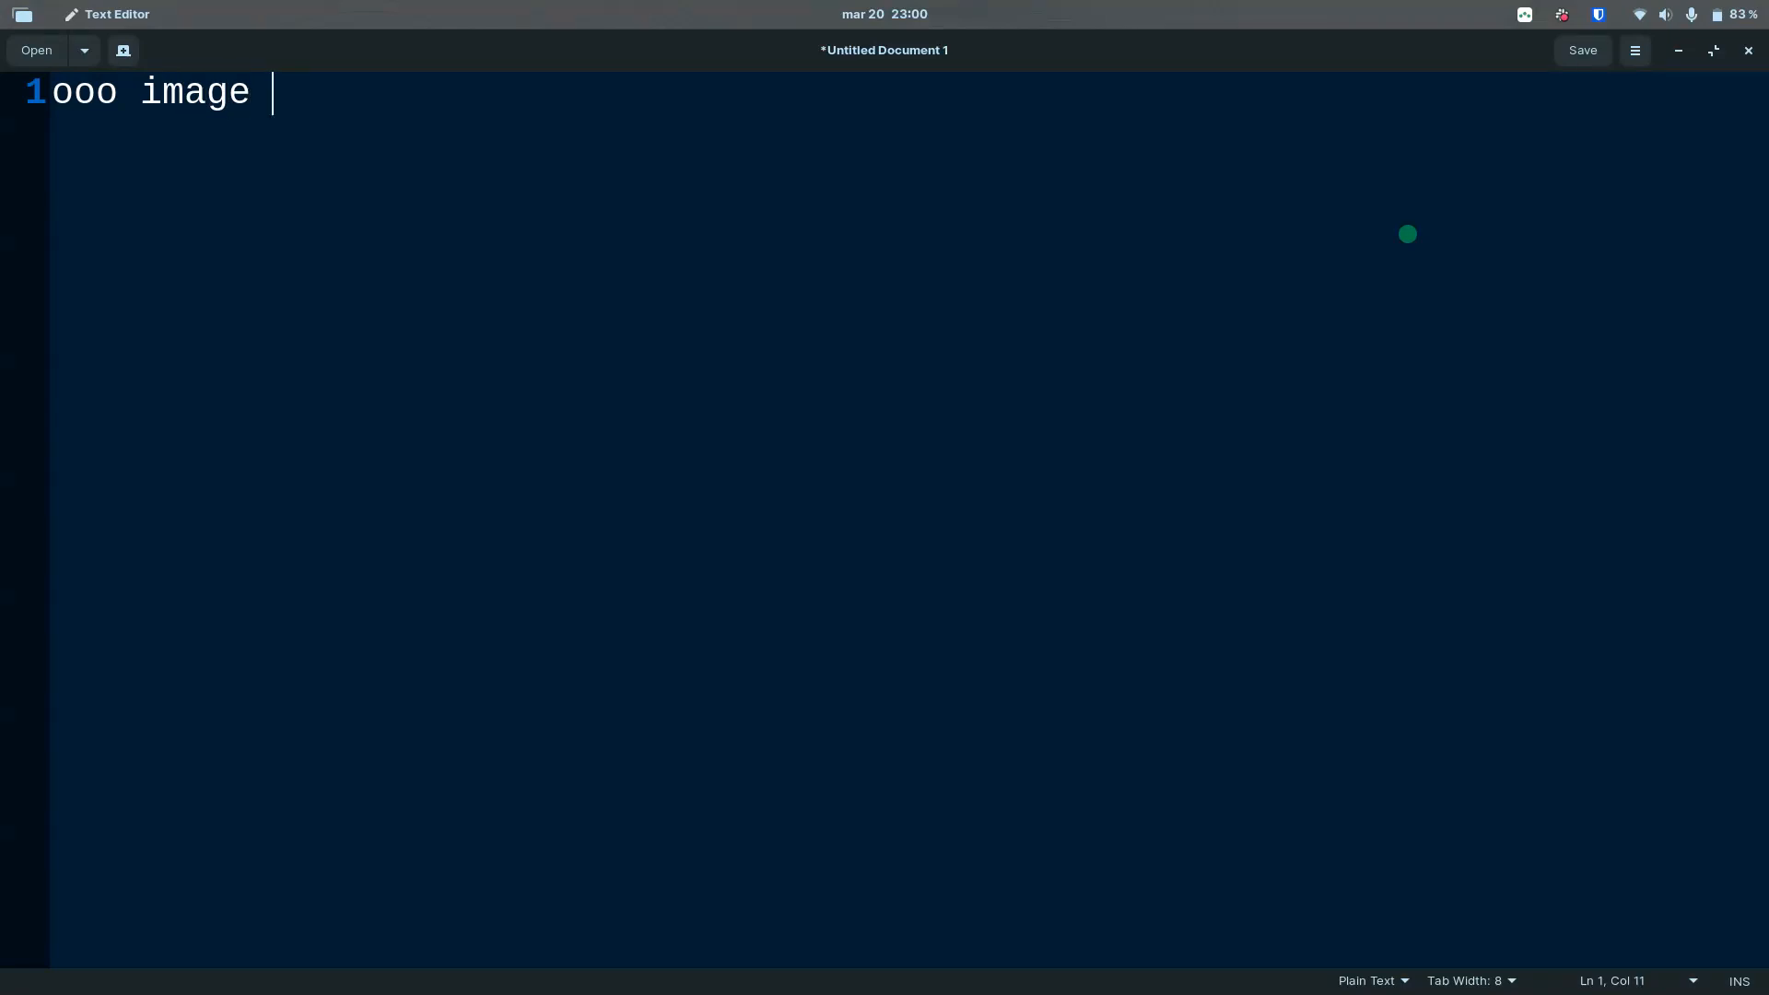
text( kids trave)
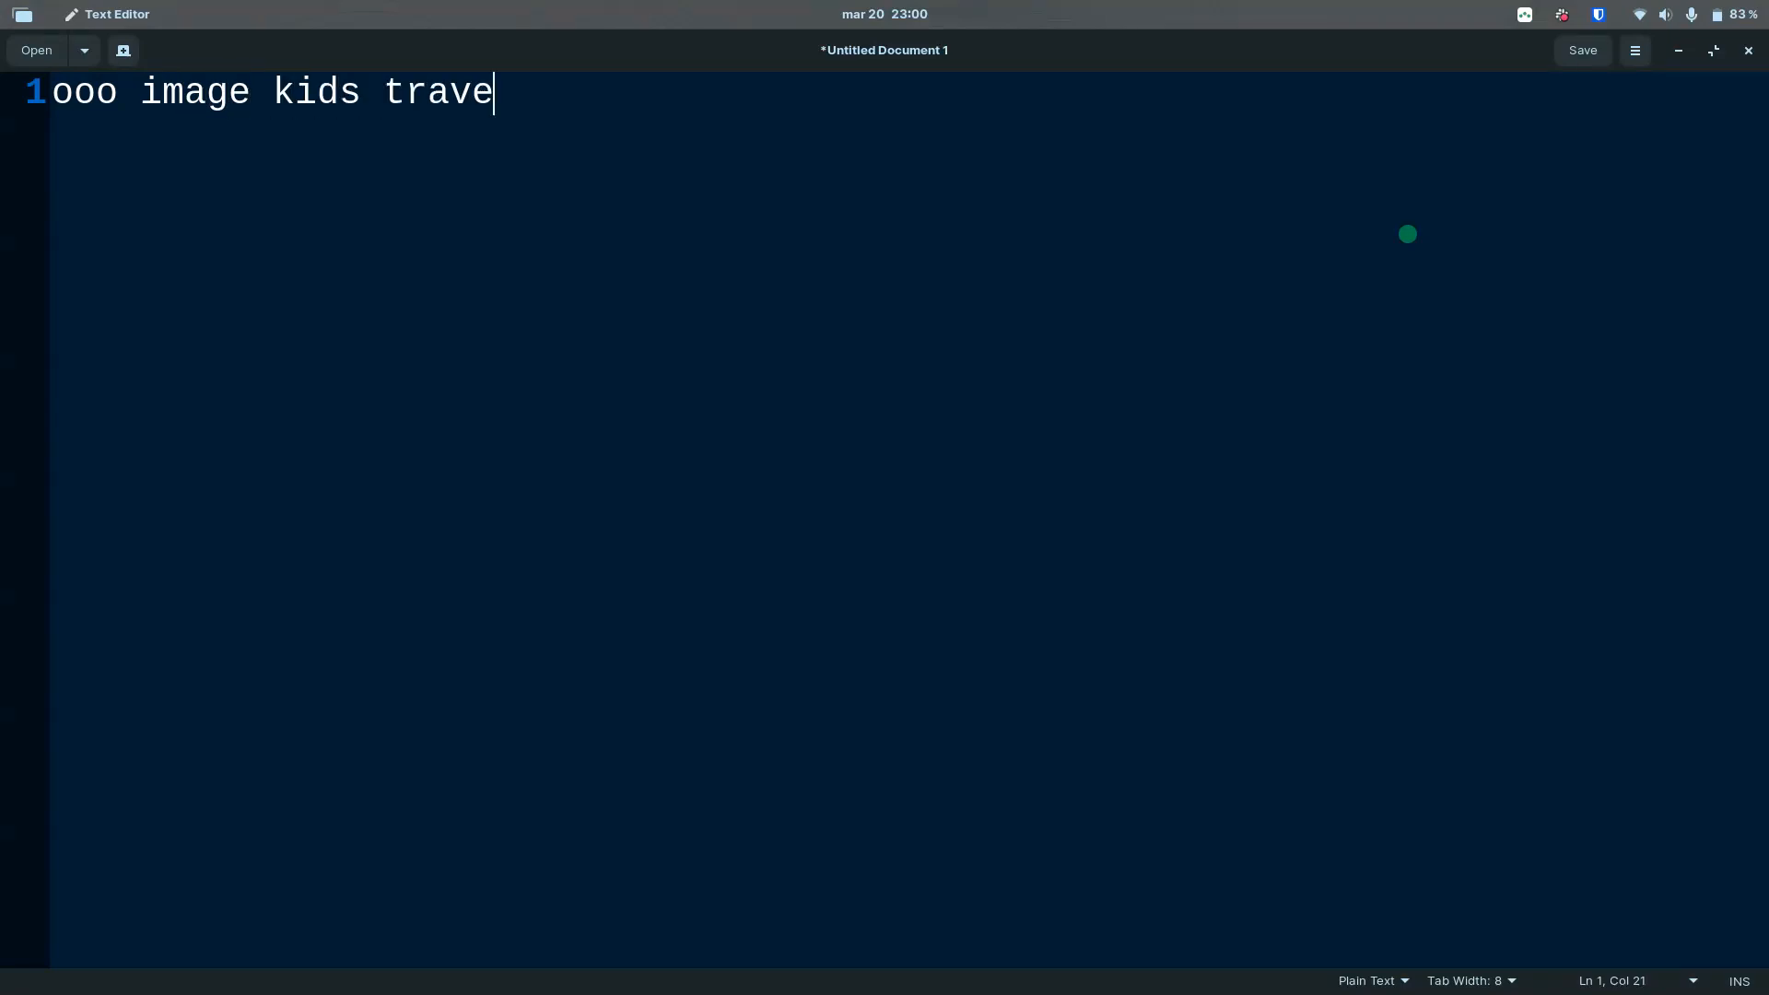
text(ining to )
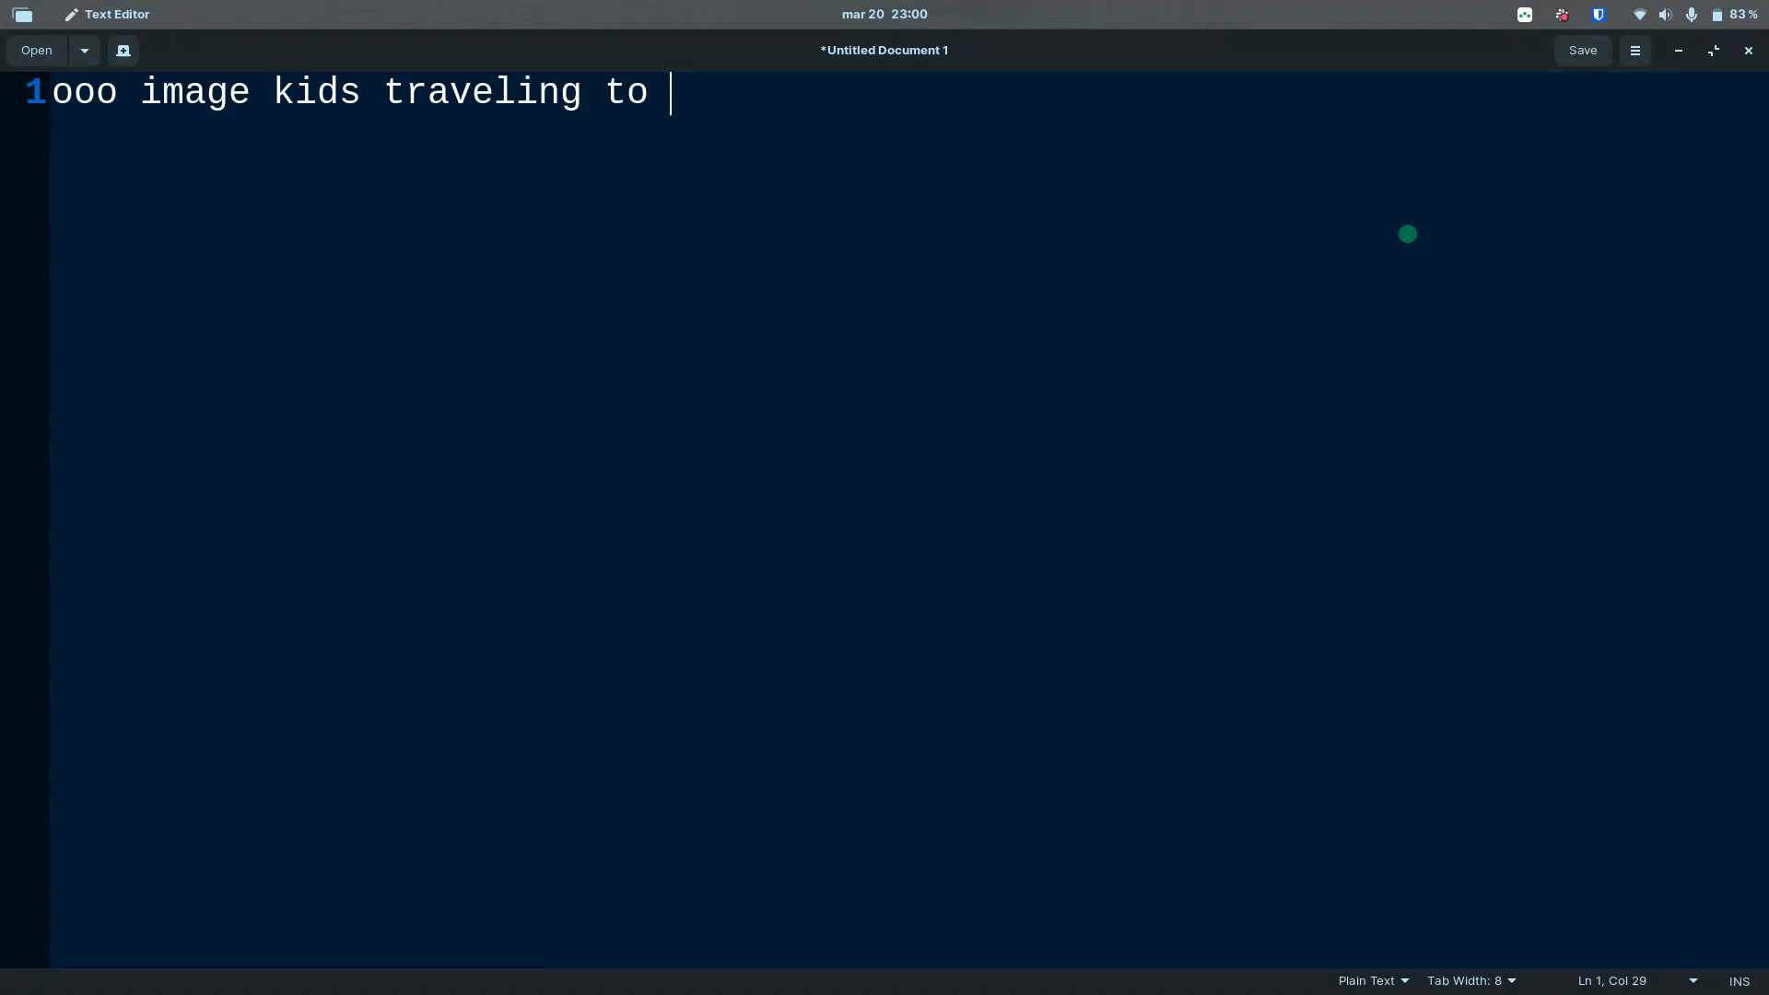
text(Rio de Janeiro)
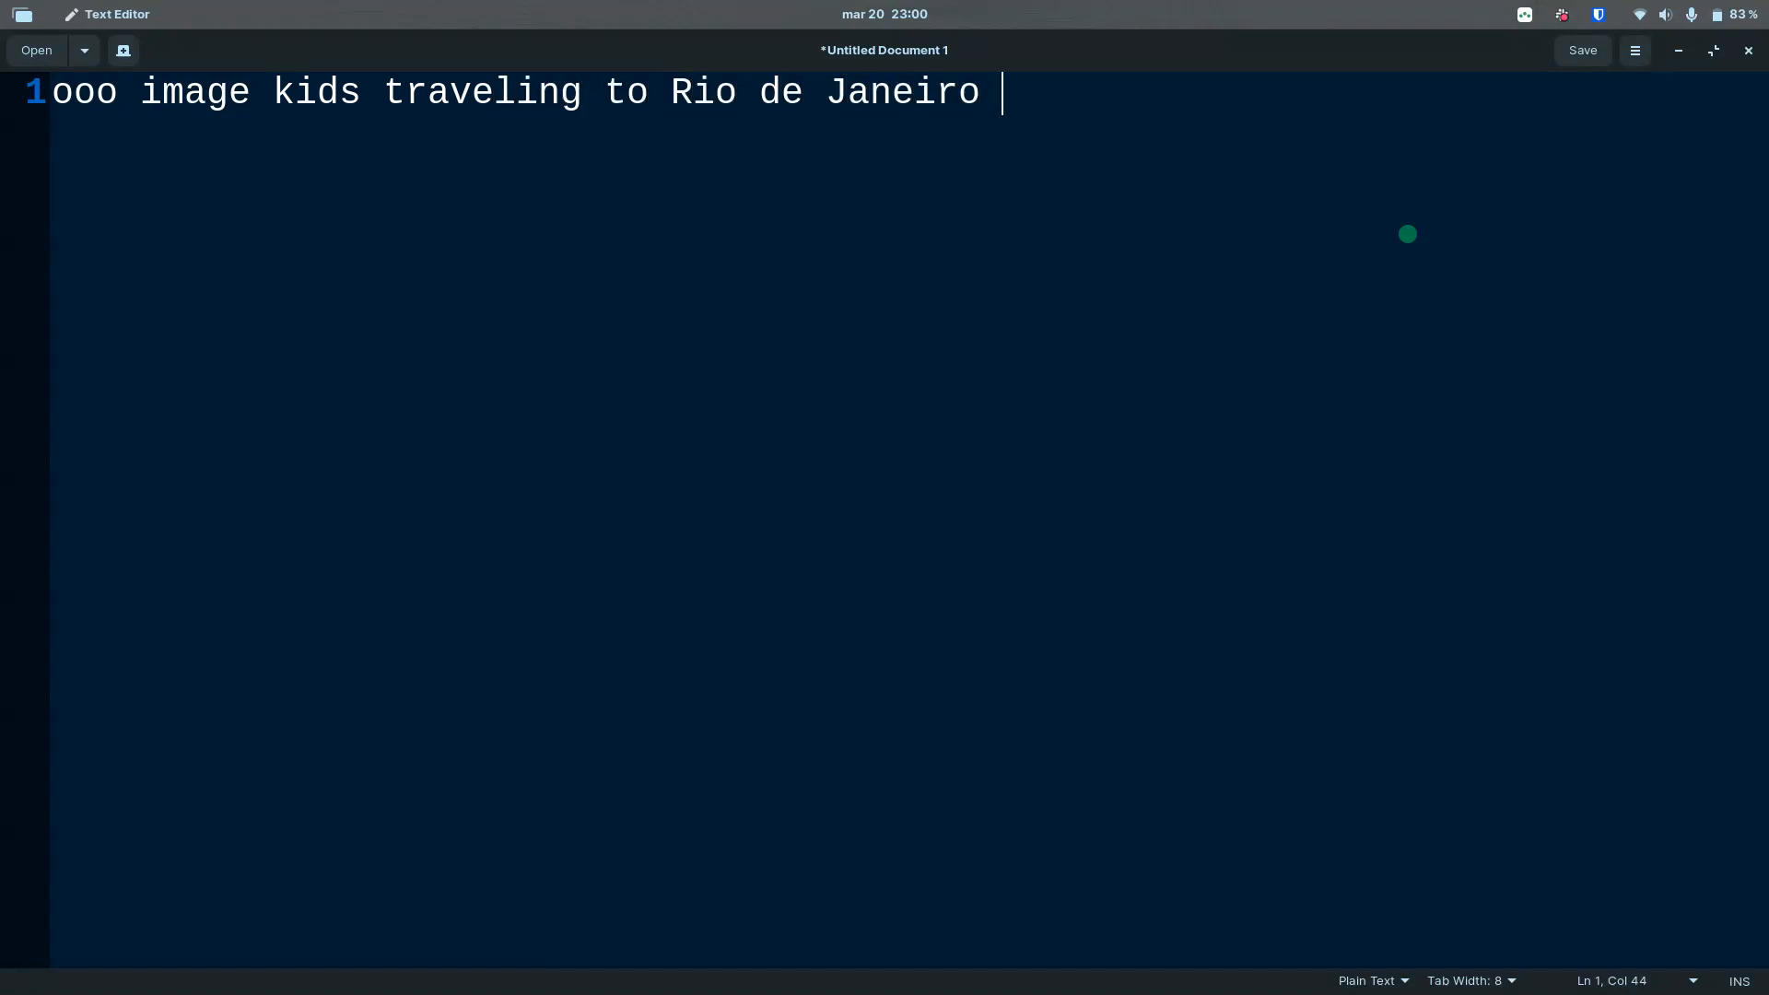
key(ctrl+a)
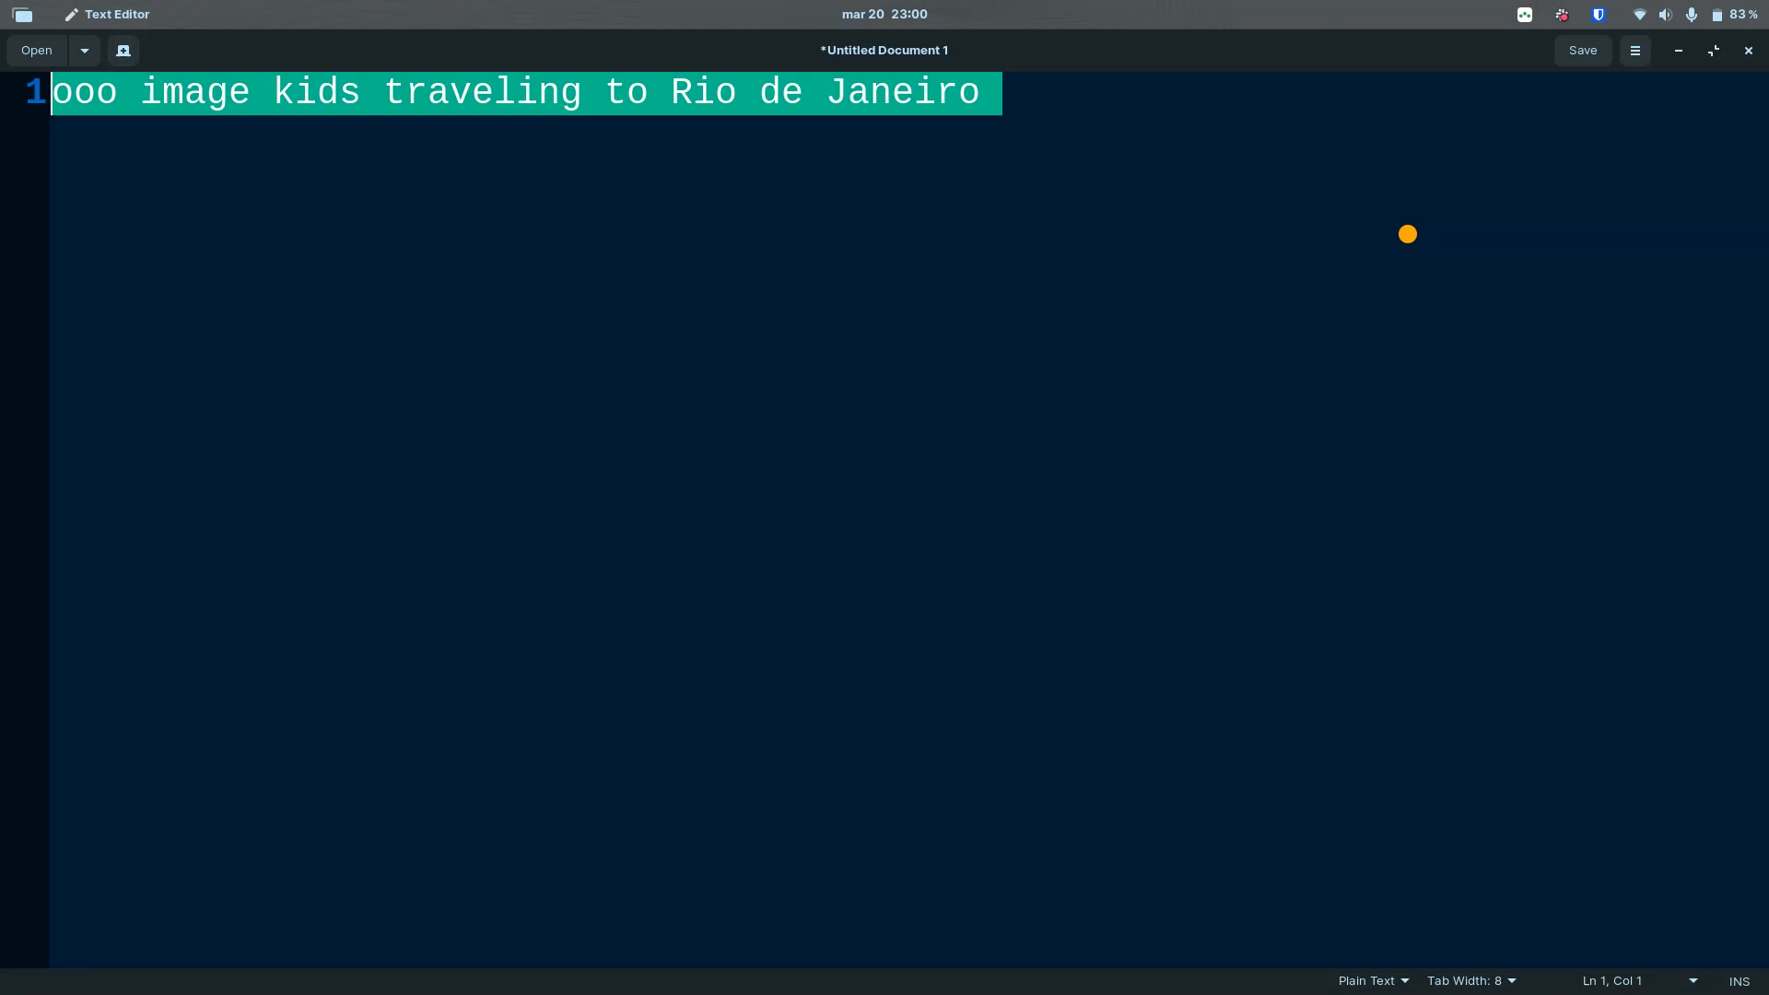
Step: Insert Triplo AI's five image ideas below the prompt, starting with the children admiring the Cristo Redentor statue
click(990, 227)
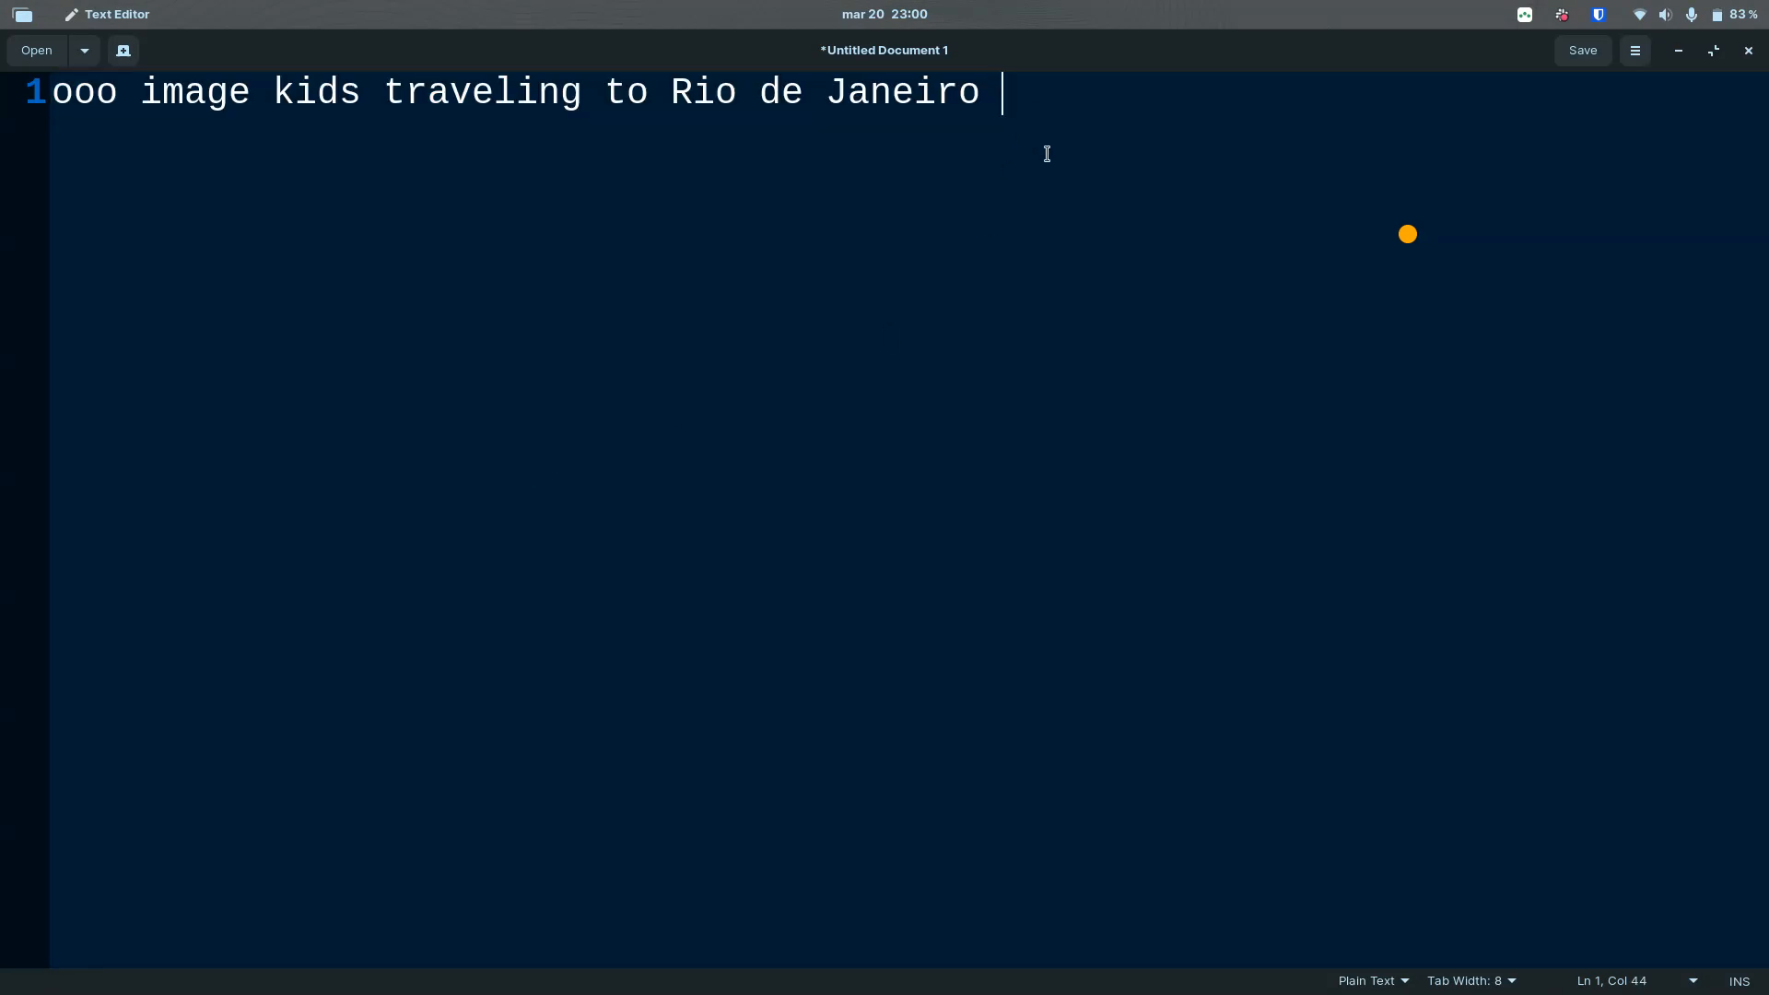
key(Return)
key(Return)
text(1. A group of children admiring the Cristo Redentor statue in Rio de Janeiro. 2. Kids playing soccer on the beach in Rio de Janeiro. 3. A family of kids enjoying a Sugar Loaf Mountain cable car ride. 4. Kids exploring the colorful streets of Rio de Janeiro. 5. Kids eating delicious Brazilian food in a Rio de Janeiro restaurant.)
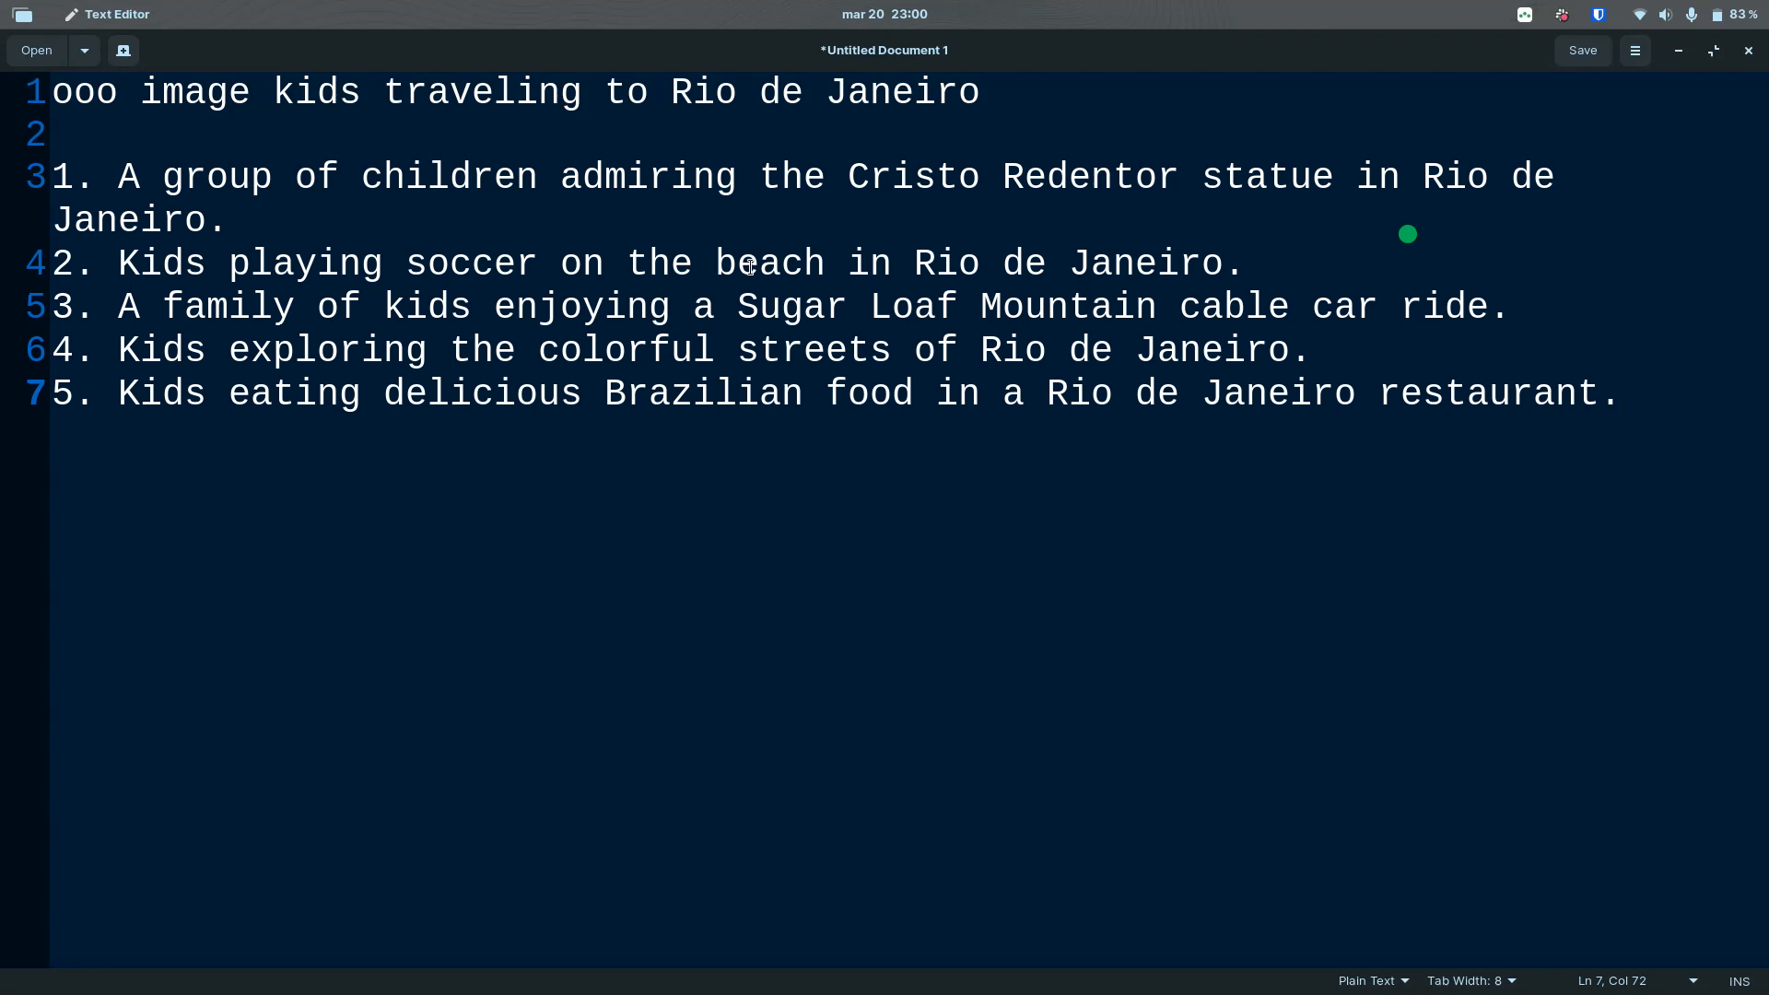
drag(127, 172, 204, 219)
Step: Change the prompt to "ooo image happy kids traveling to Rio de Janeiro" and select the whole line
click(250, 93)
click(272, 91)
text(happy)
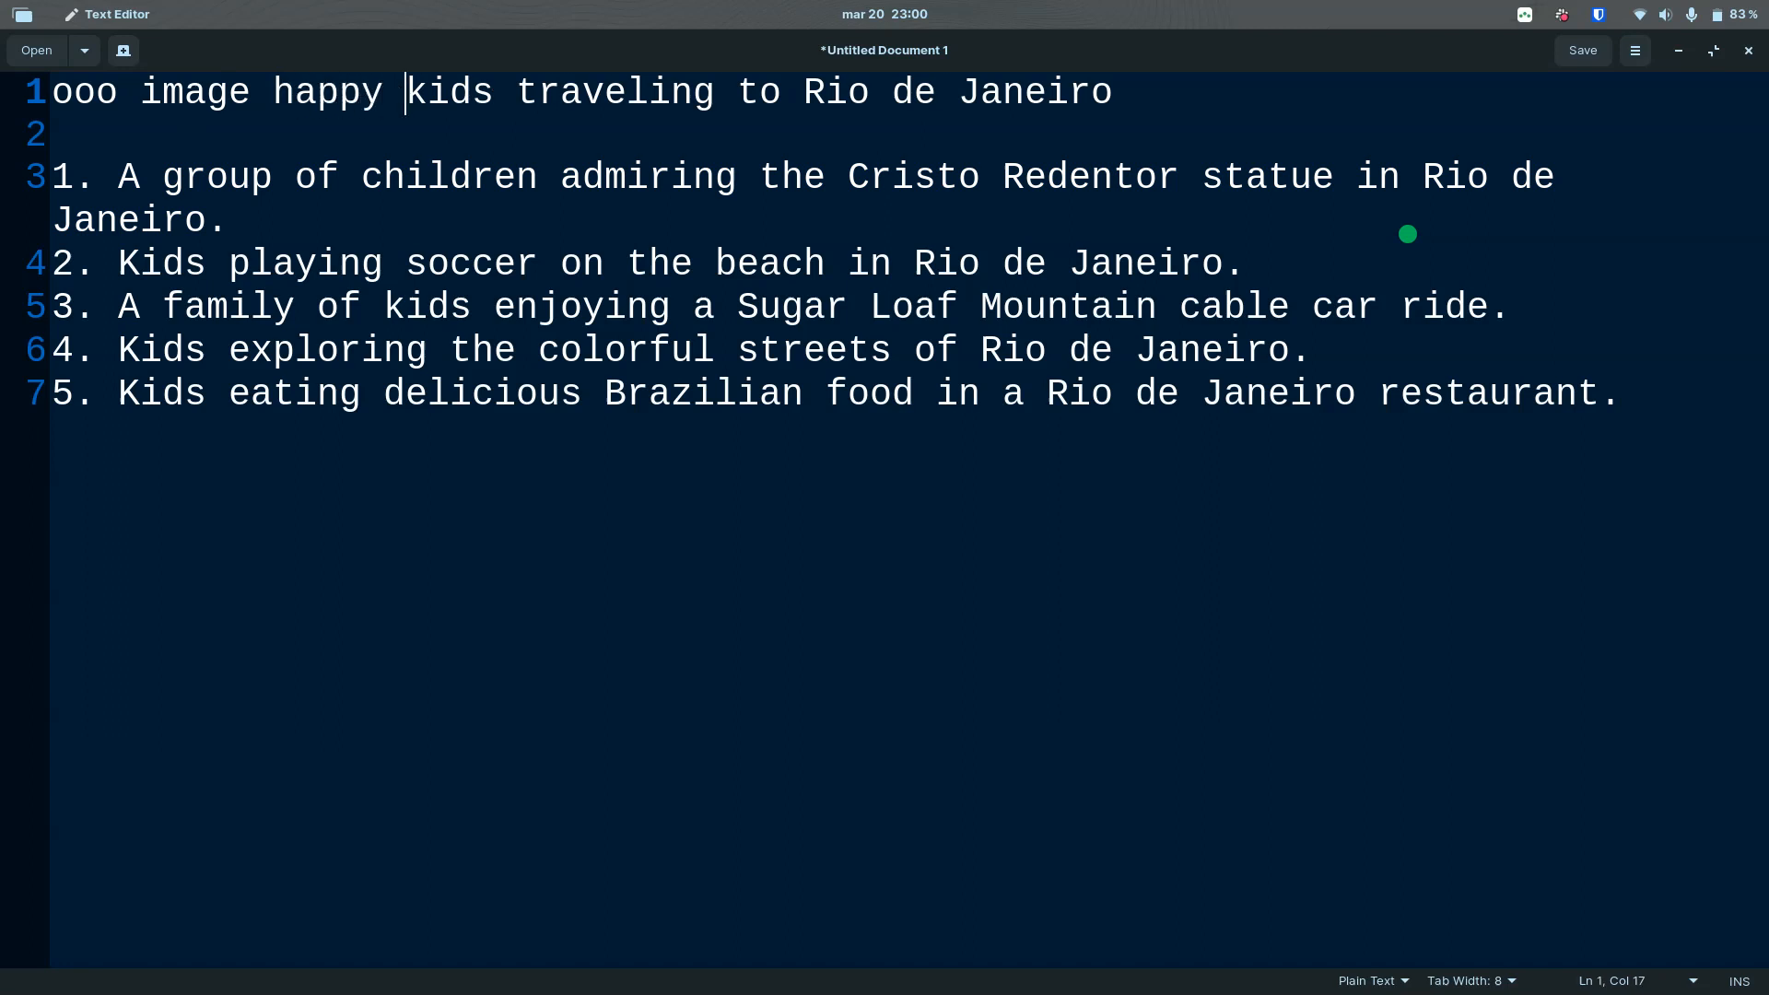
drag(1183, 101, 3, 69)
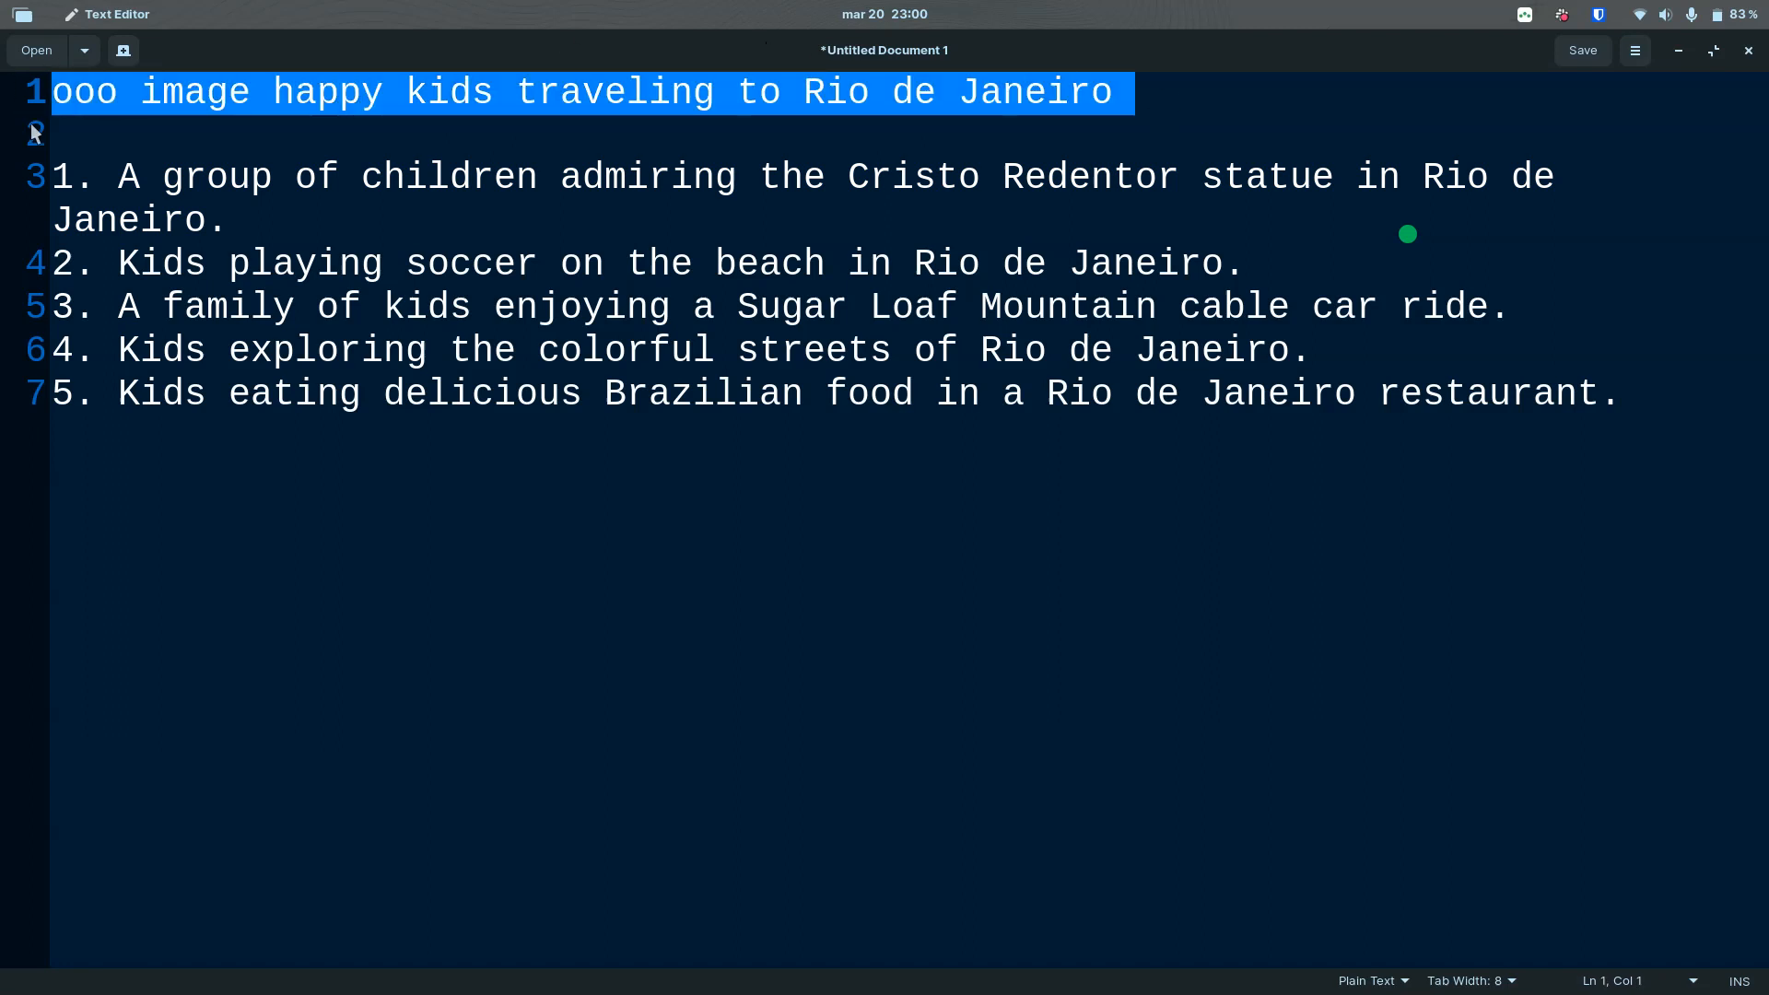
Step: Replace the five listed ideas with newly generated ones, starting with three smiling children looking out of a plane window
drag(53, 175, 1638, 385)
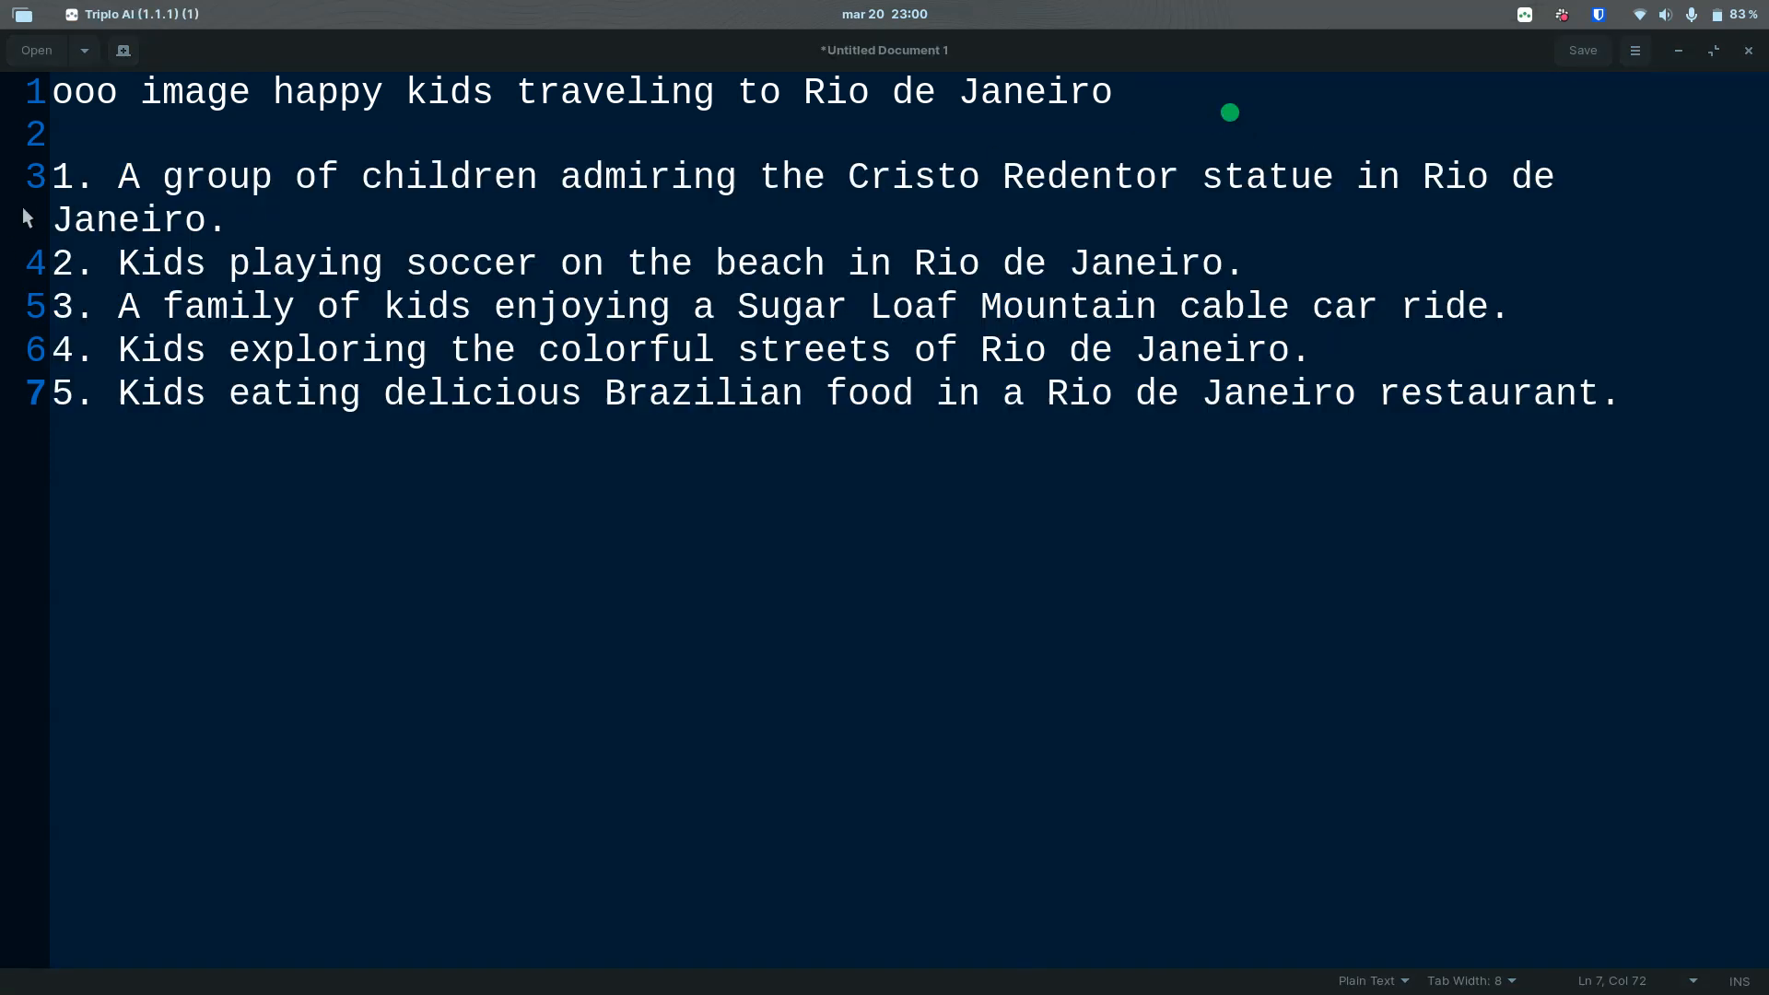
drag(55, 176, 1663, 378)
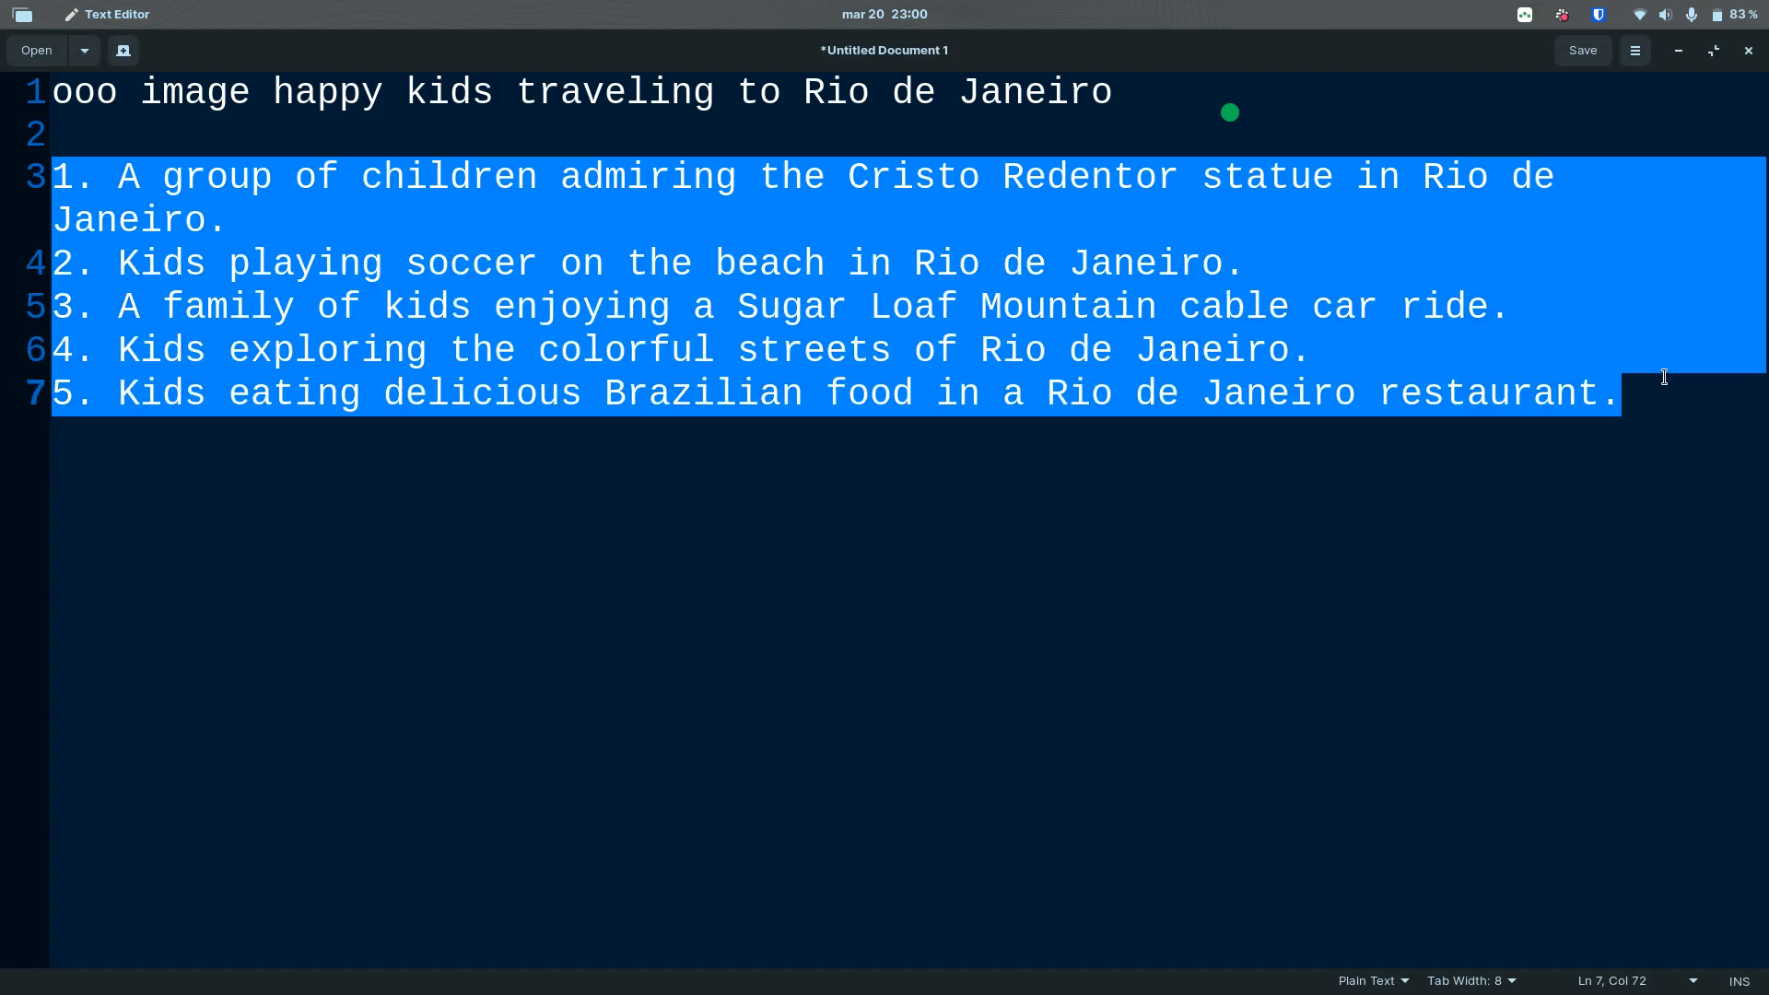
text(1. Three smiling children looking out of a plane window towards the sunny city of Rio de Janeiro below. 2. Two happy kids waving Brazilian flags on a beach in Rio de Janeiro. 3. A group of kids laughing and hopping around the famous Christ the Redeemer statue in Rio de Janeiro. 4. Four joyful children jumping up and down in front of the Sugarloaf Mountain in Rio de Janeiro. 5. Two brothers laughing and running around the beaches of Rio de Janeiro.)
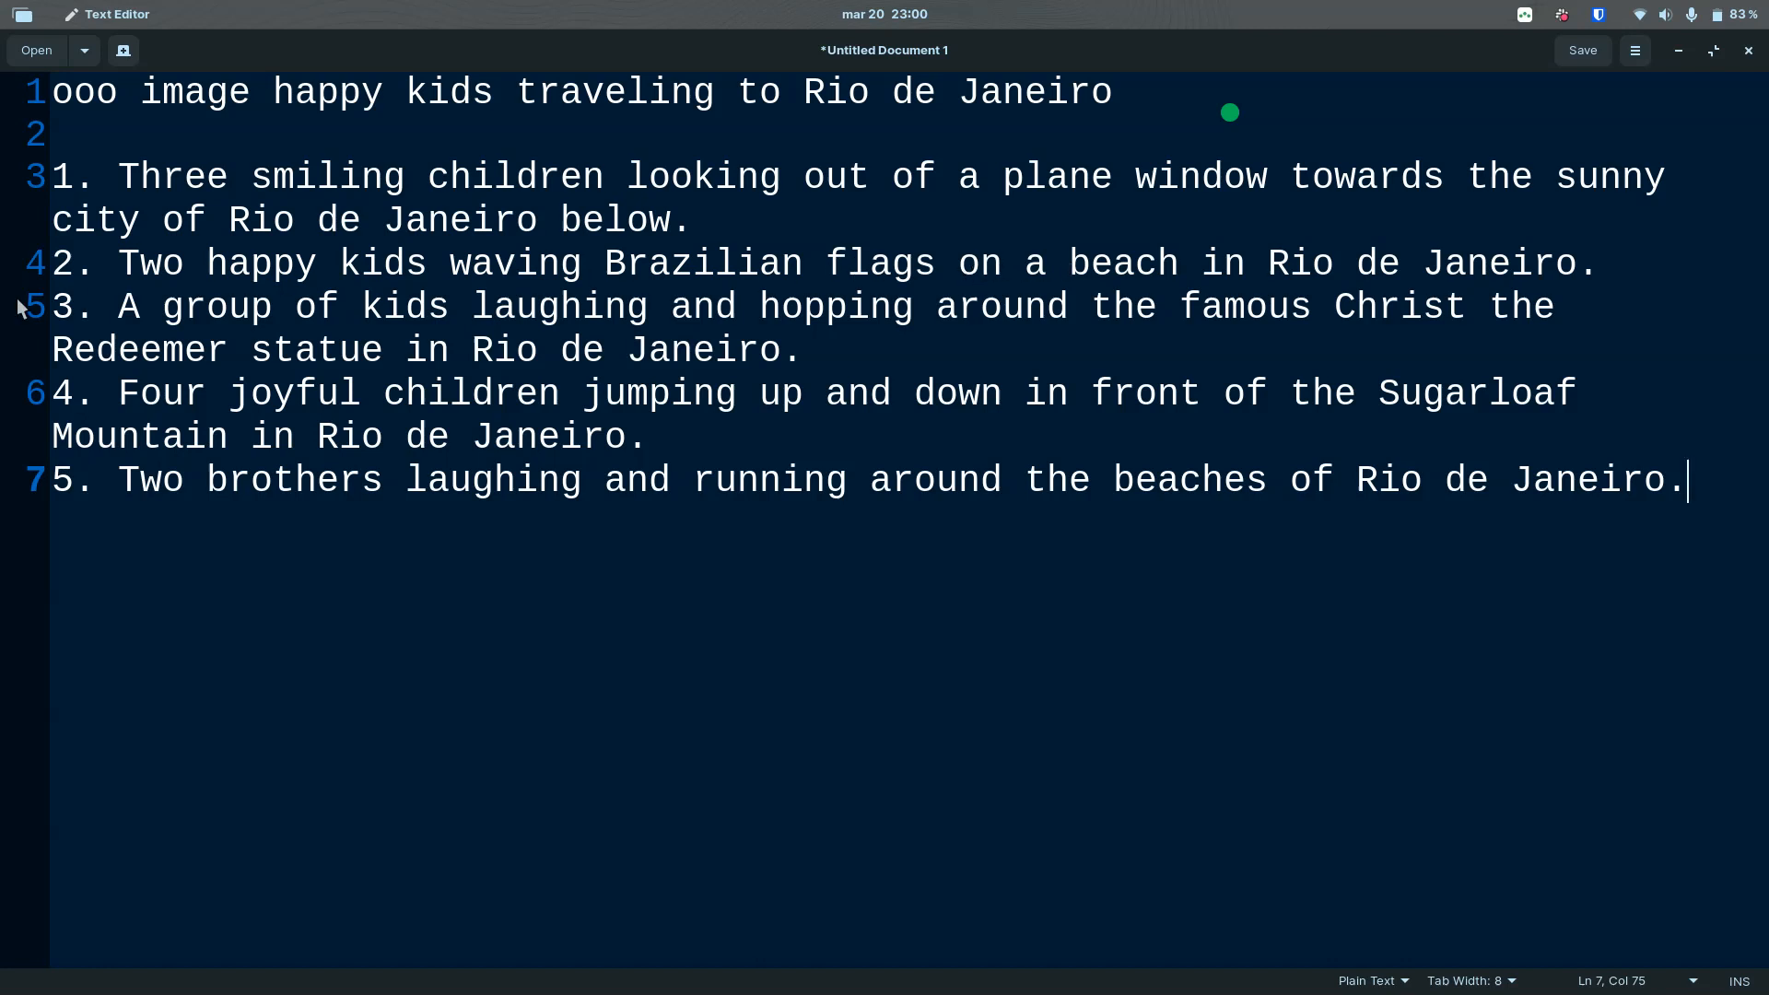
drag(119, 307, 497, 367)
click(502, 426)
Step: Write a new prompt, "ooo aiimage kids travelling to rio de Janeiro", a few lines below the list of ideas
click(1690, 485)
key(Return)
key(Return)
key(Return)
text(ooo aiimage )
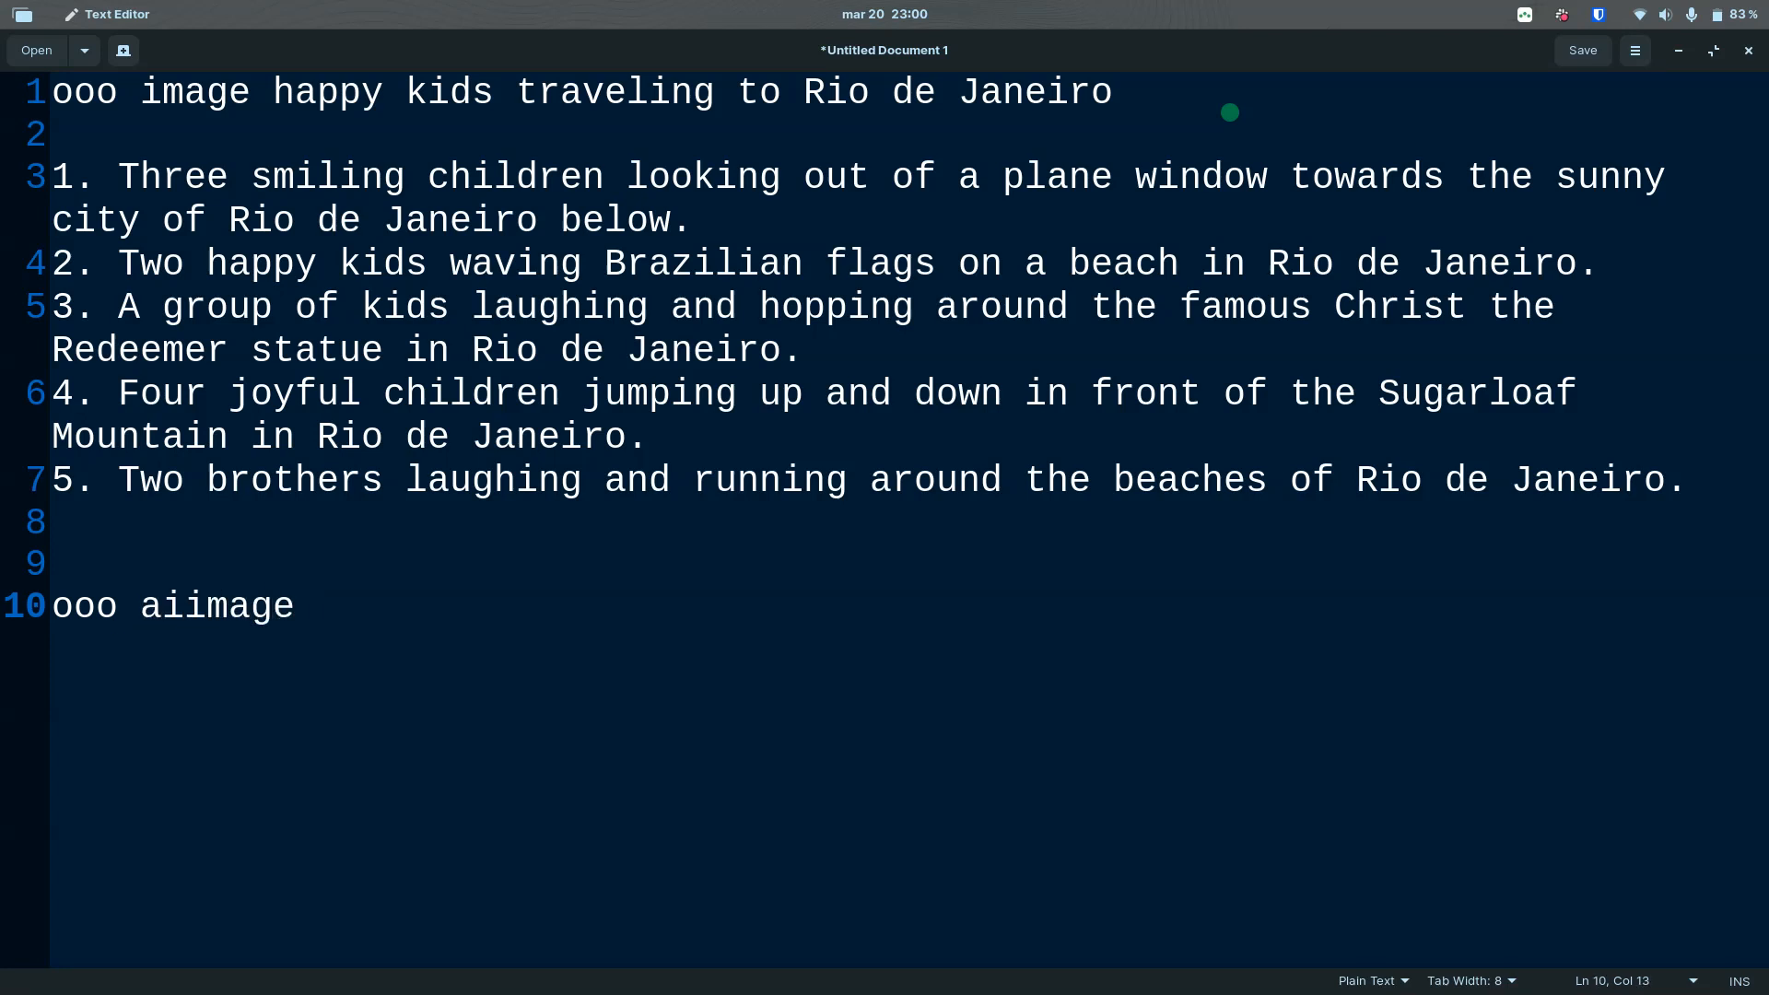
text(kids travelling)
key(BackSpace)
key(BackSpace)
key(BackSpace)
key(BackSpace)
text(ling to rio de Janeiro)
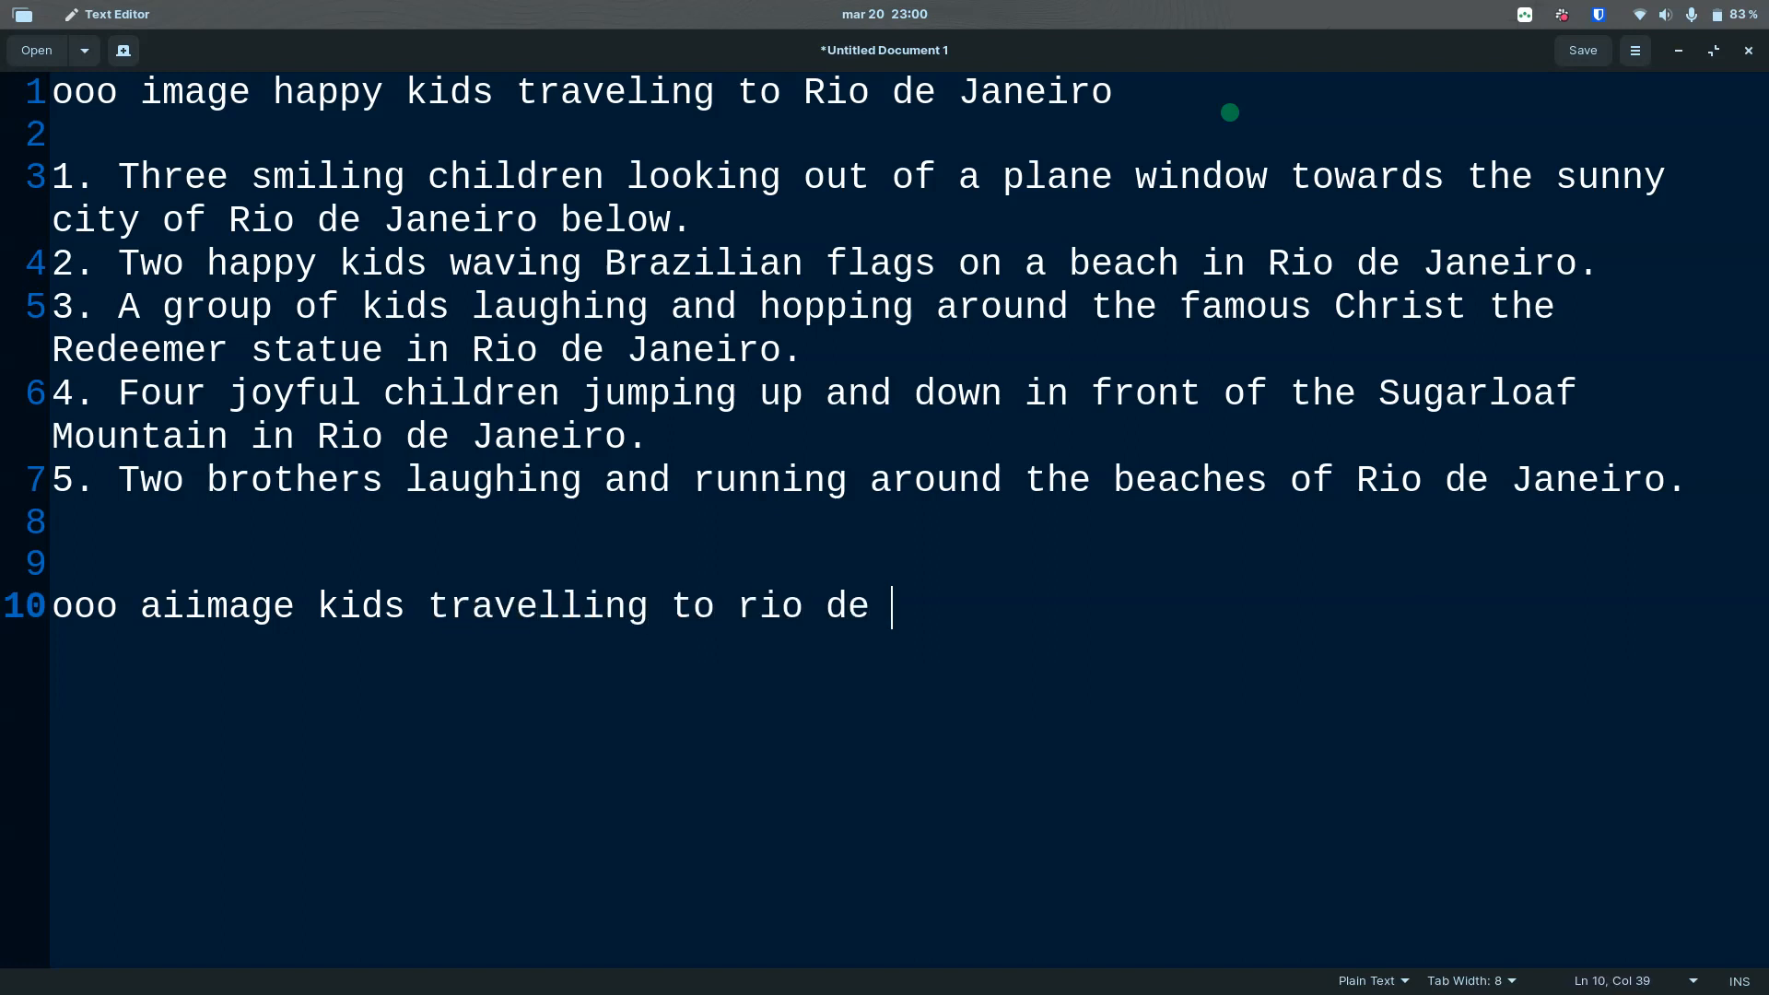
Step: Reword the new prompt to "ooo aiimage kids draw of a trip to rio de Janeiro" and select it
key(ctrl+Left)
key(ctrl+Left)
key(ctrl+Left)
key(ctrl+Left)
key(ctrl+Left)
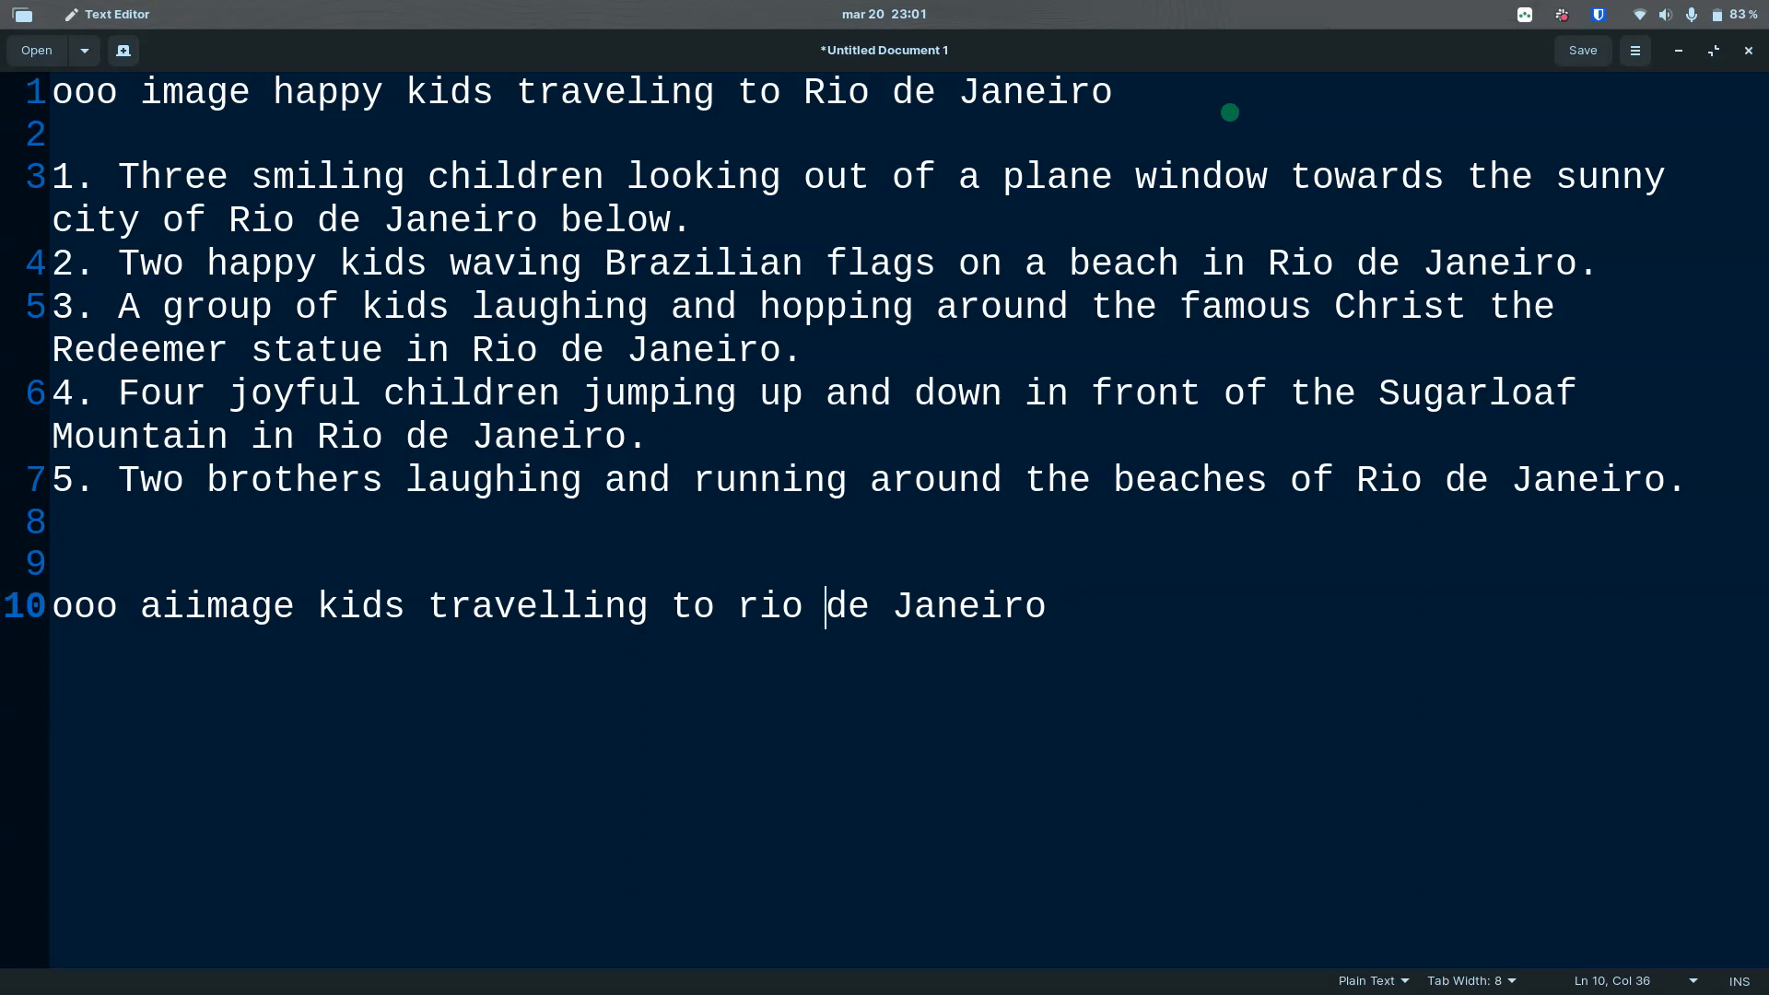
text(draw of a)
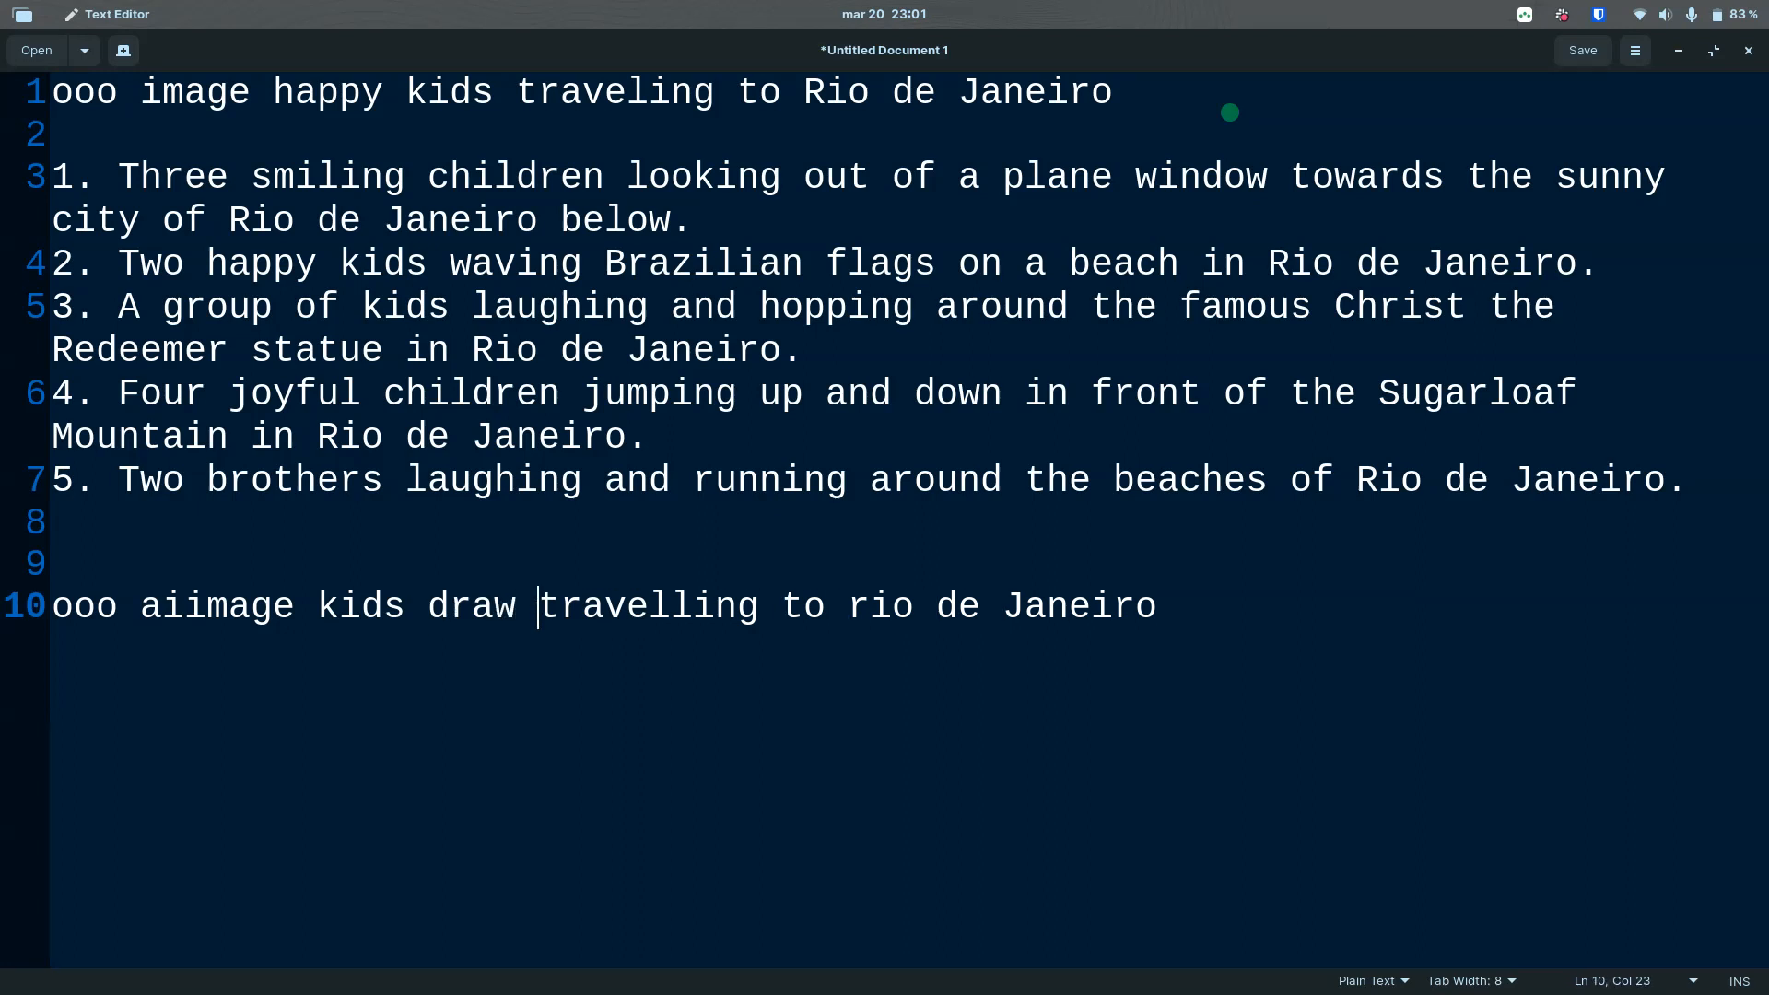
key(ctrl+shift+Right)
text(tip)
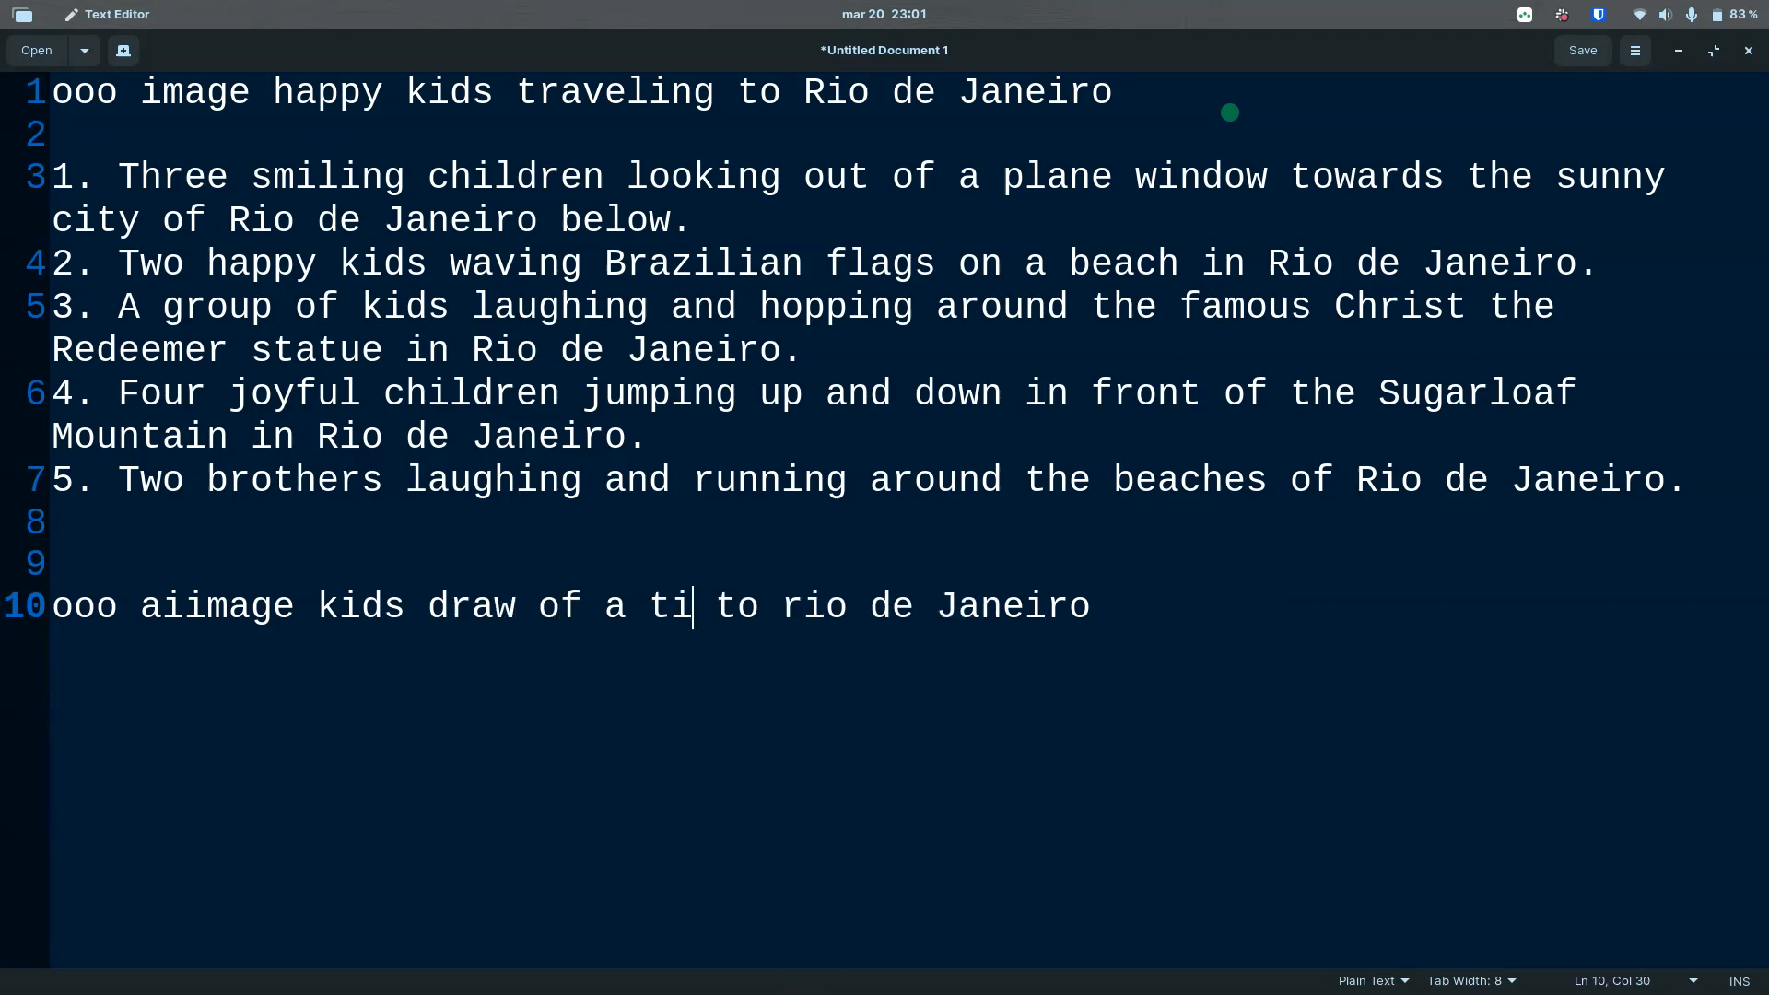
key(BackSpace)
key(BackSpace)
text(rip)
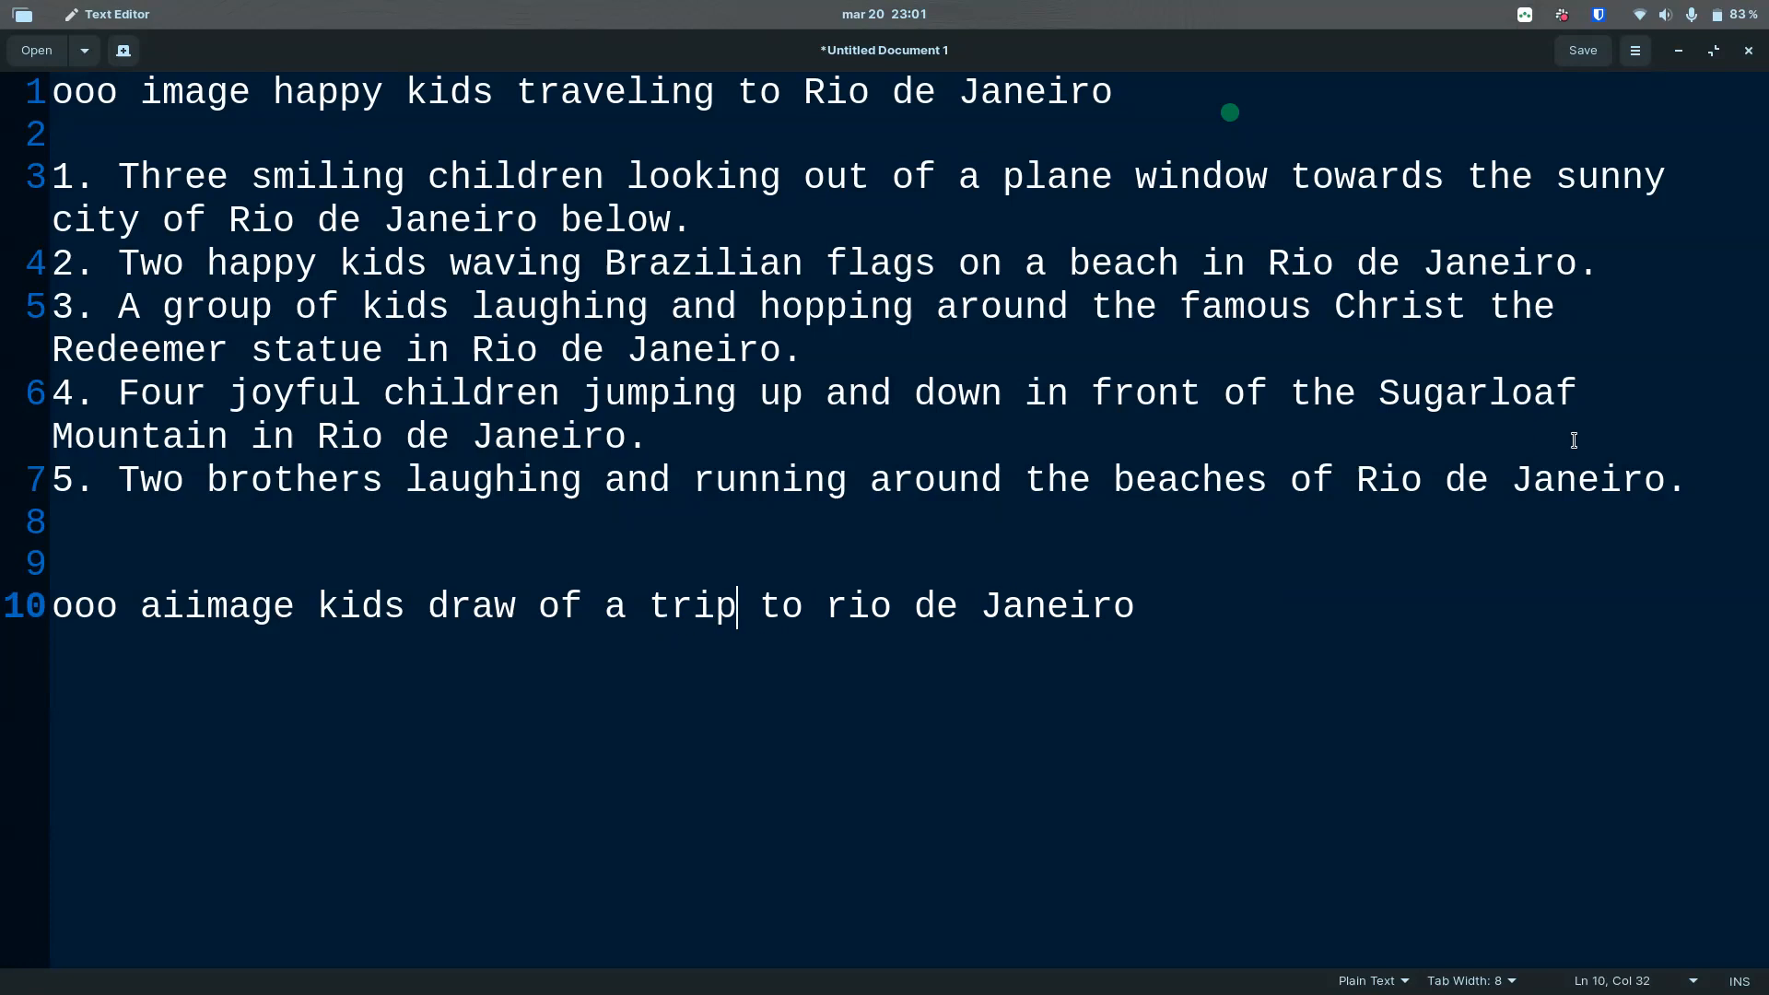
drag(1139, 608, 37, 610)
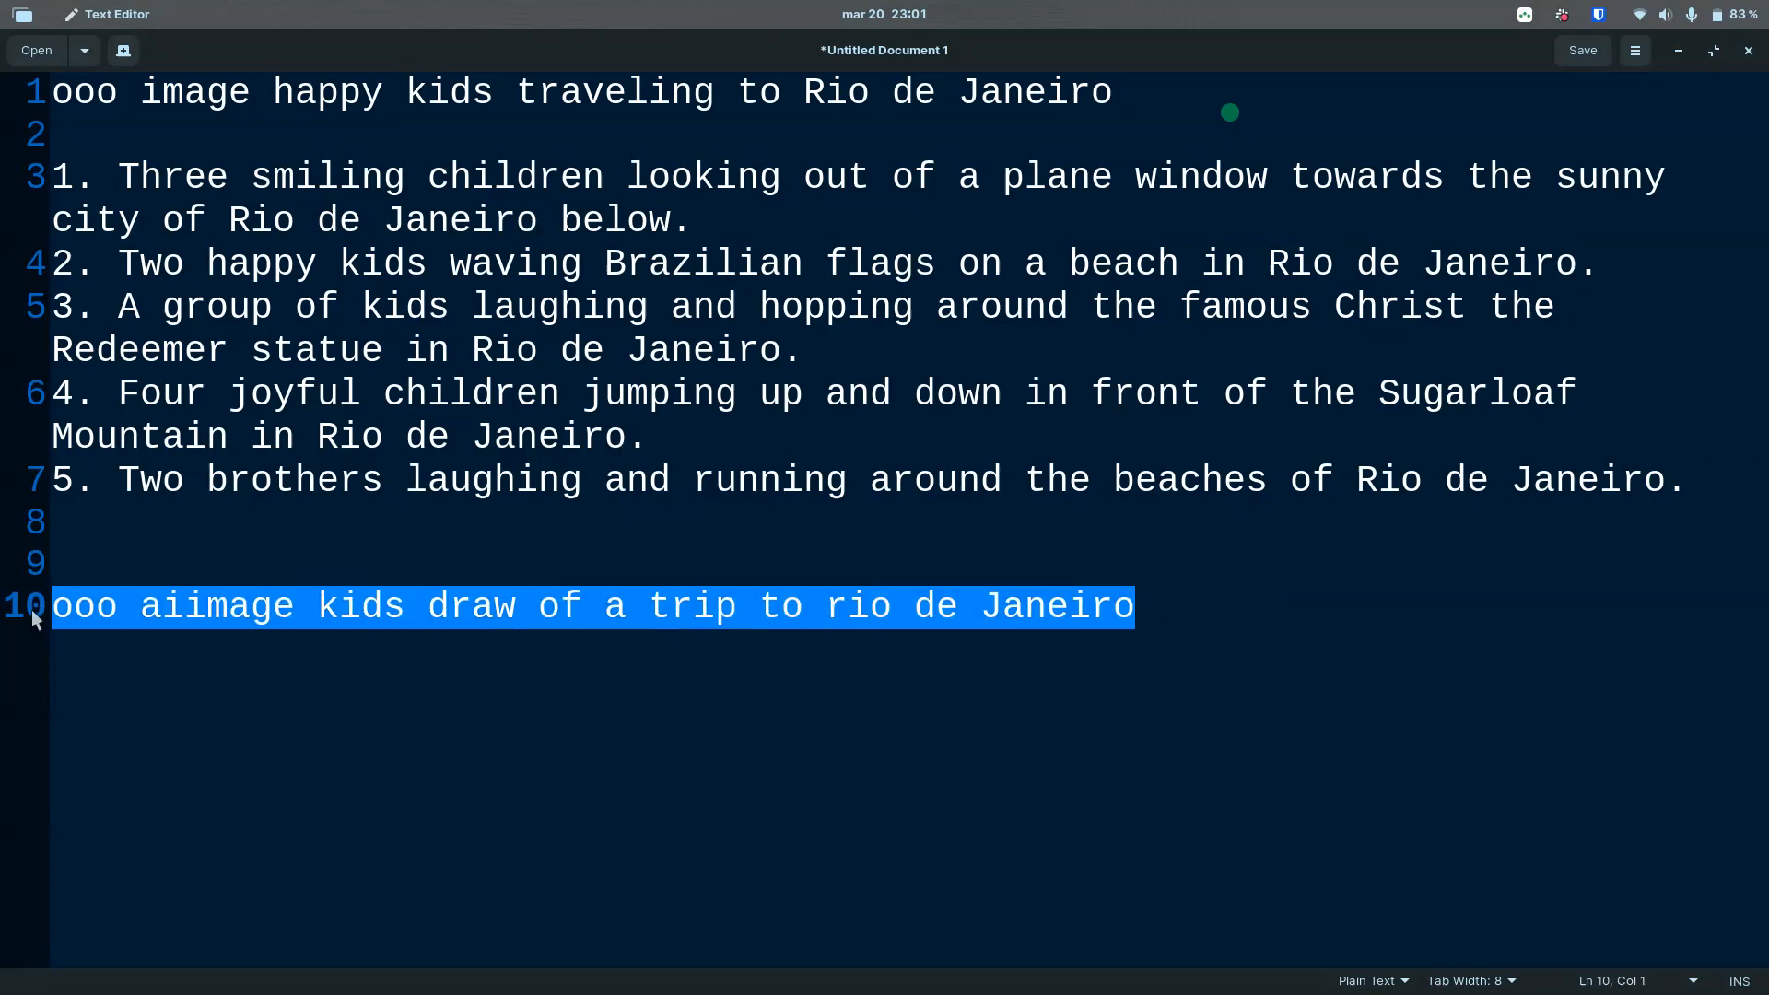
Step: Insert Triplo AI's three detailed image descriptions with framing, camera, lens, mood, light and style below the aiimage prompt
click(1162, 615)
key(Return)
key(Return)
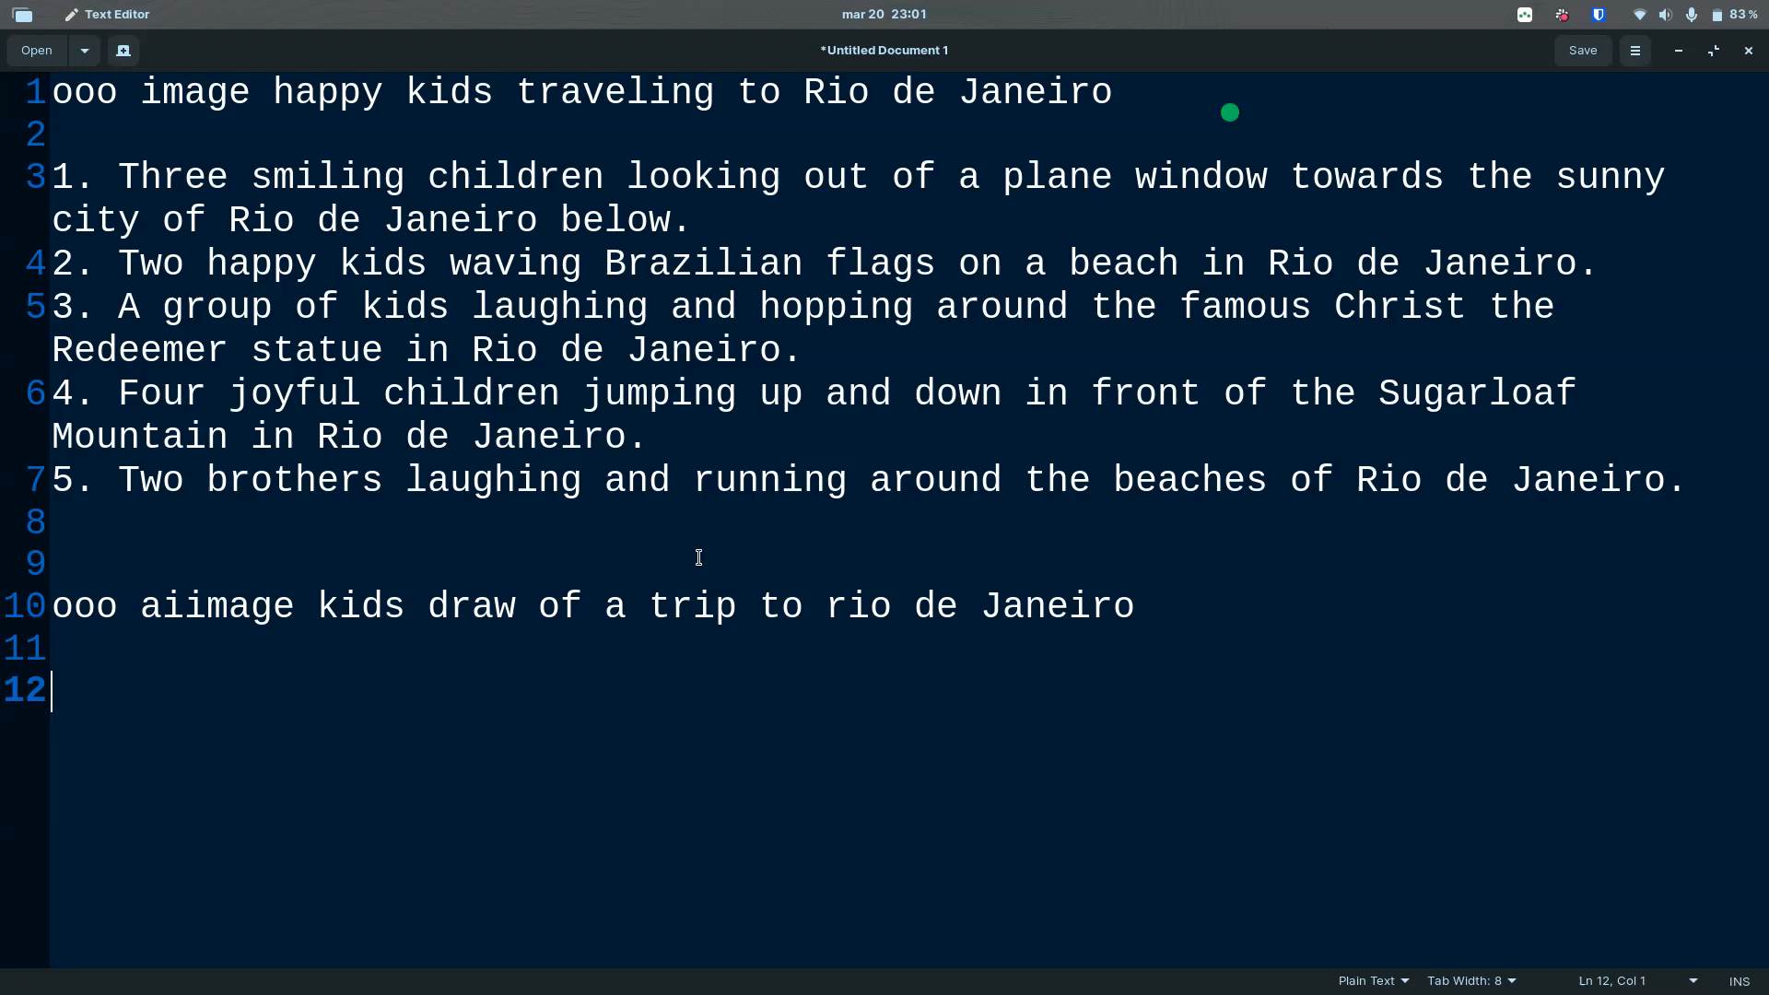
text(1. Image description: A group of kids wearing colorful clothes, with a large map of Rio de Janeiro and a globe in the middle of them. Framing: Wide angle camera type: DSLR Lens type: Fisheye lens Mood: Joyful, Excited Light: Soft, warm light Style: Bright, optimistic, playful  2. Image description: A single kid, with a backpack and a straw hat, drawing a colorful picture of Rio de Janeiro. Framing: Close up camera type: DSLR Lens type: Normal lens Mood: Creative, Dreamy Light: Bright, vibrant Style: Colorful, imaginative  3. Image description: A close up of a kid's hand drawing a map of Rio de Janeiro, with a colorful scissors in the background. Framing: Close up camera type: DSLR Lens type: Macro lens Mood: Focus, Concentration Light: Bright, warm Style: Quirky, playful)
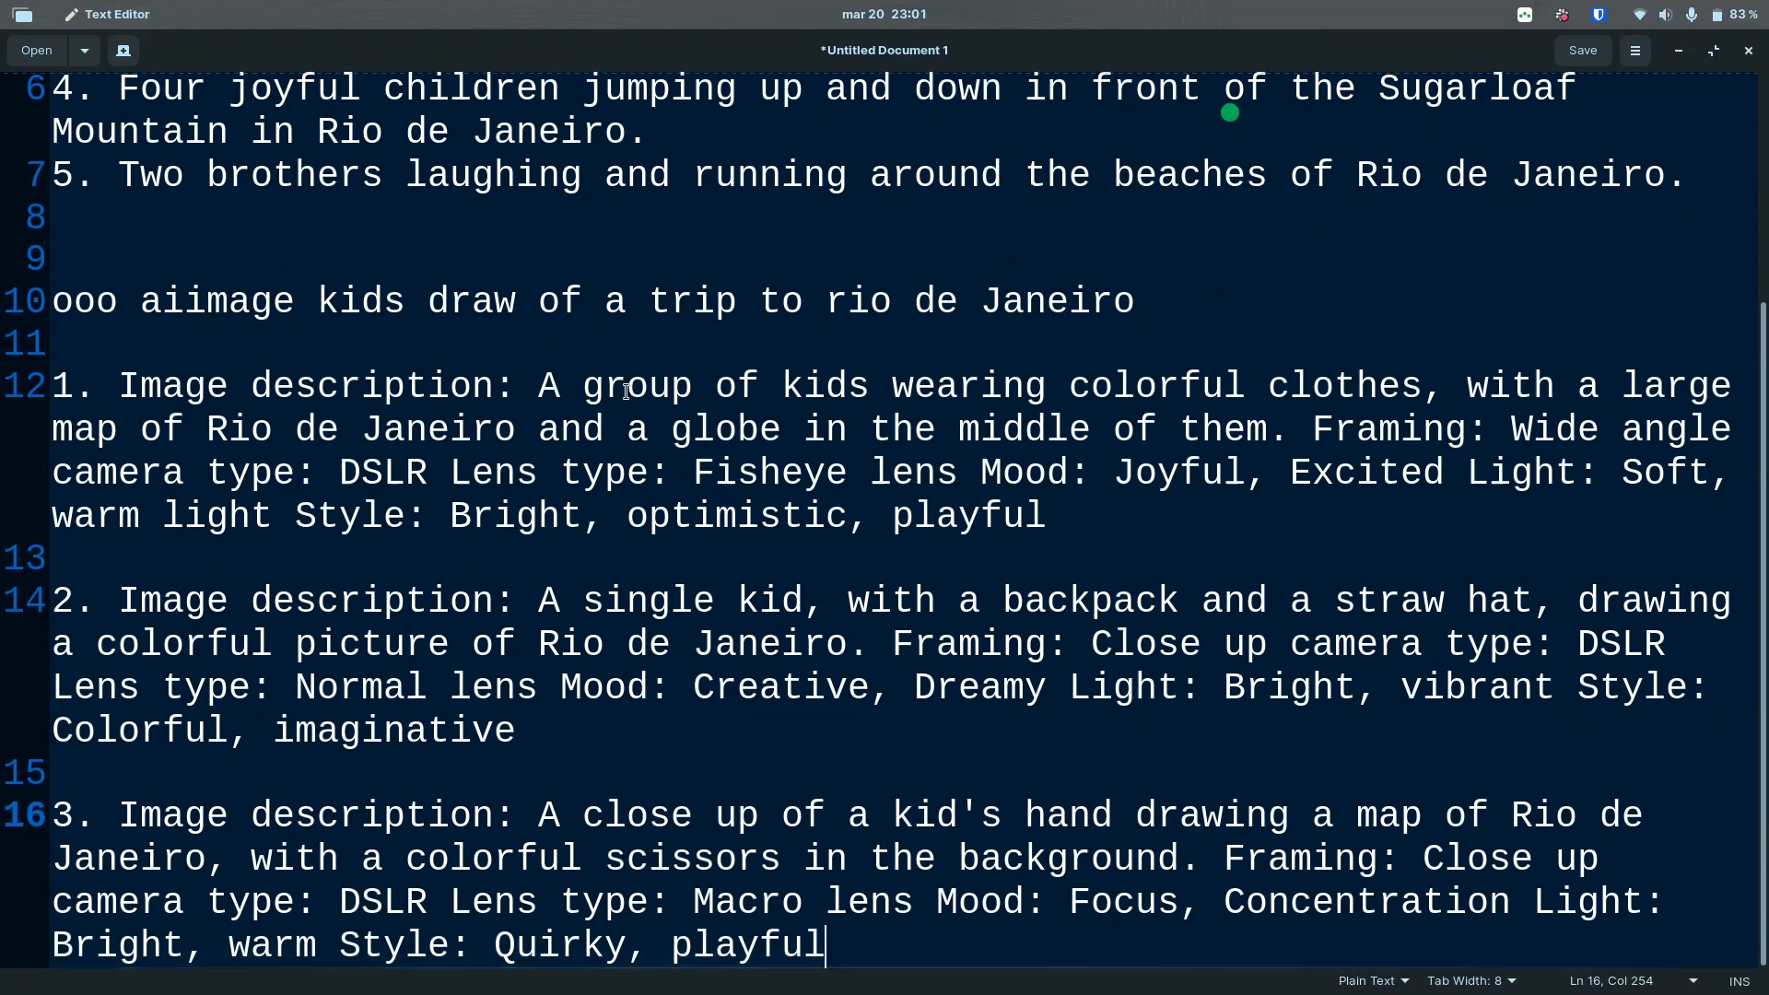
drag(539, 387, 870, 475)
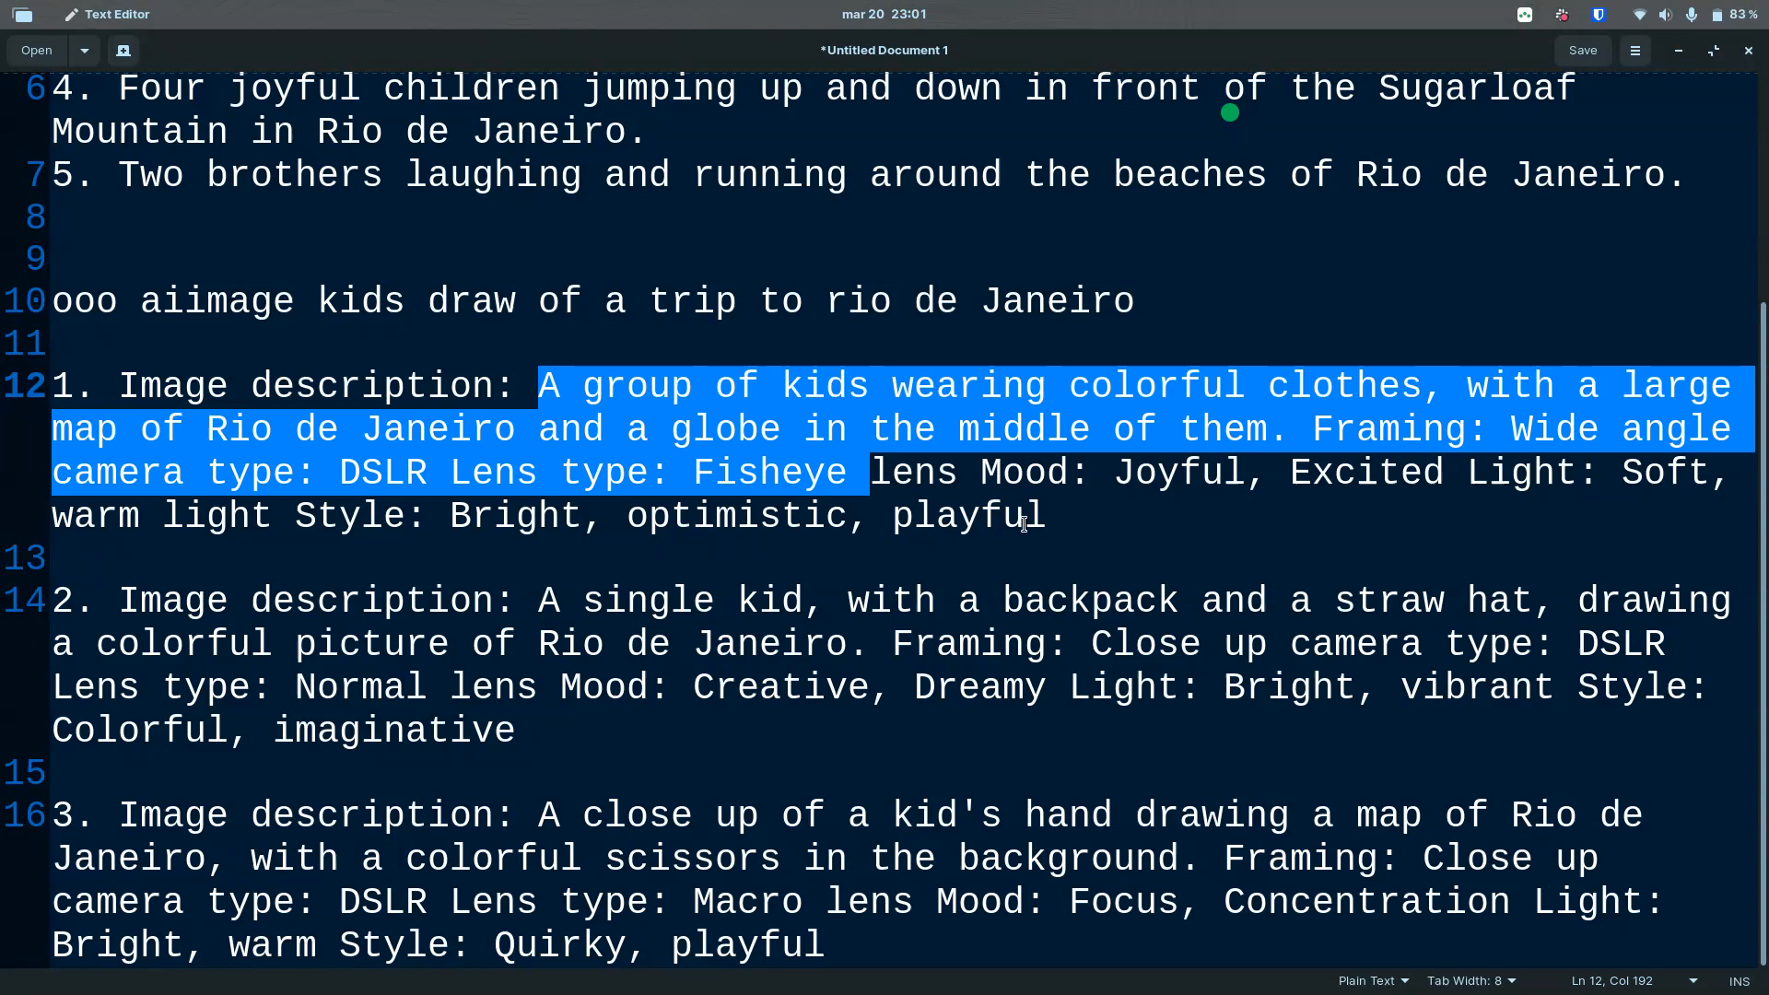
Step: Copy the second image description, switch to the nichesss AI Image tool in Chrome, and generate an image from it
drag(518, 729, 122, 599)
key(ctrl+c)
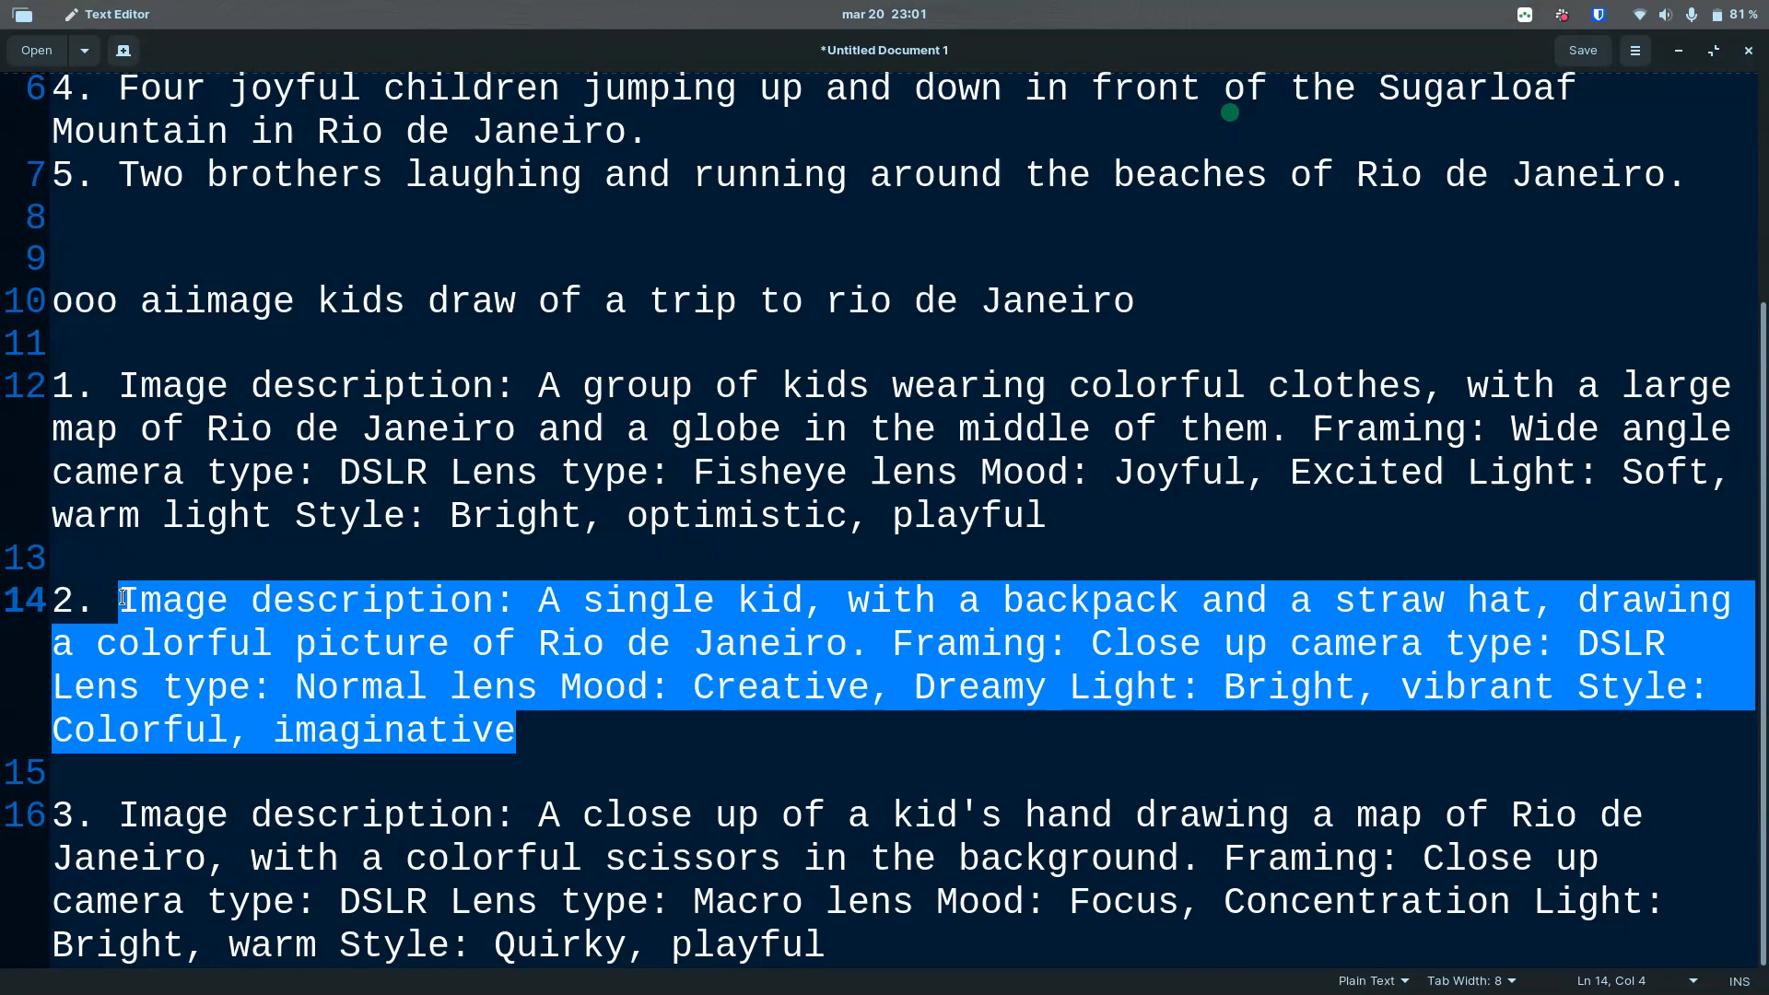
key(alt+Tab)
key(alt+Tab)
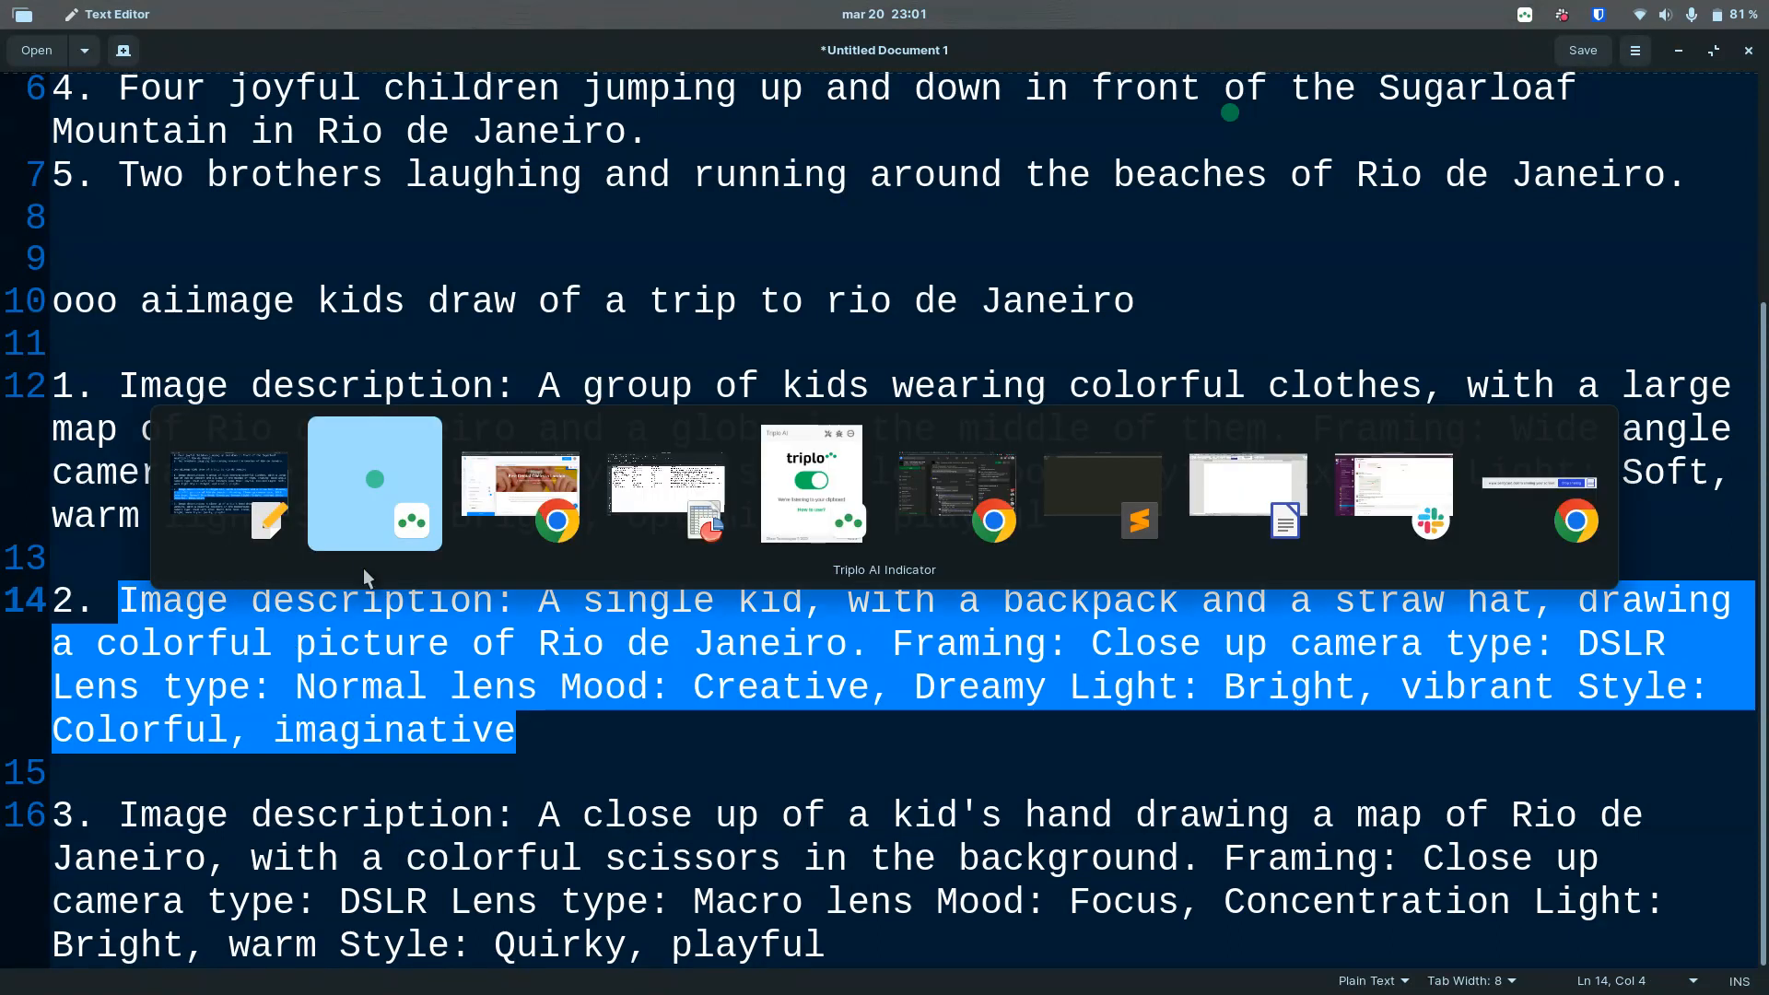
click(976, 46)
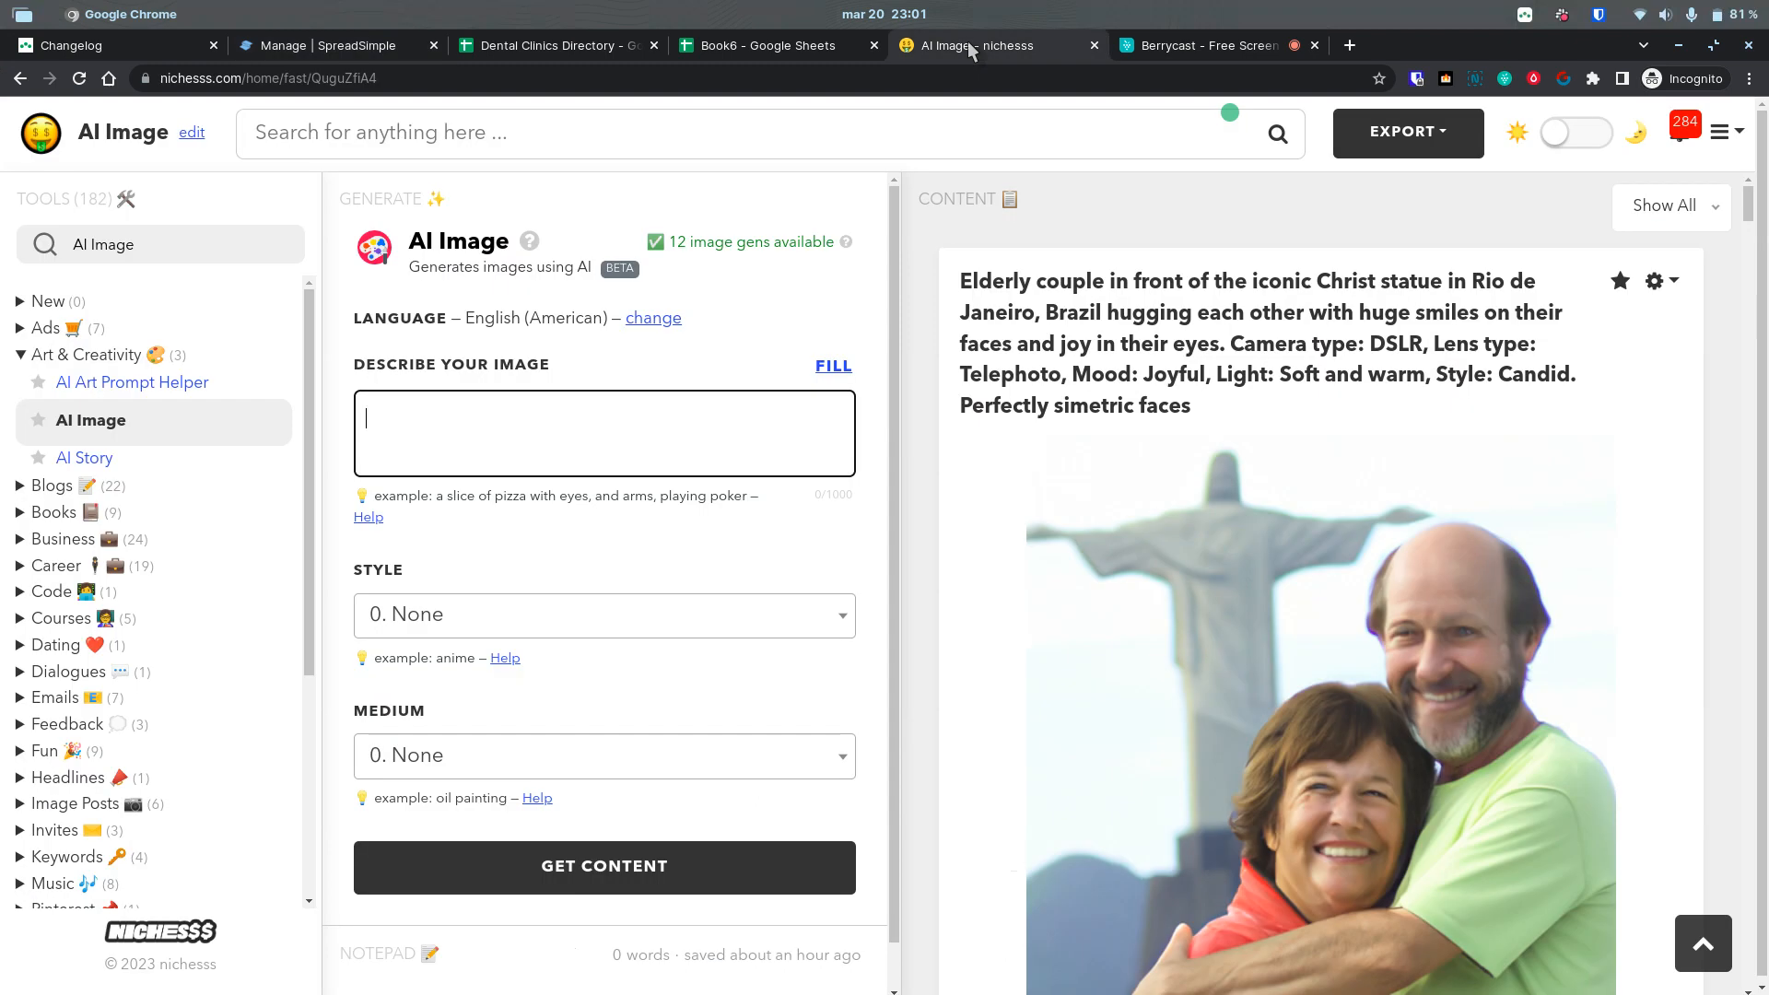
key(ctrl+v)
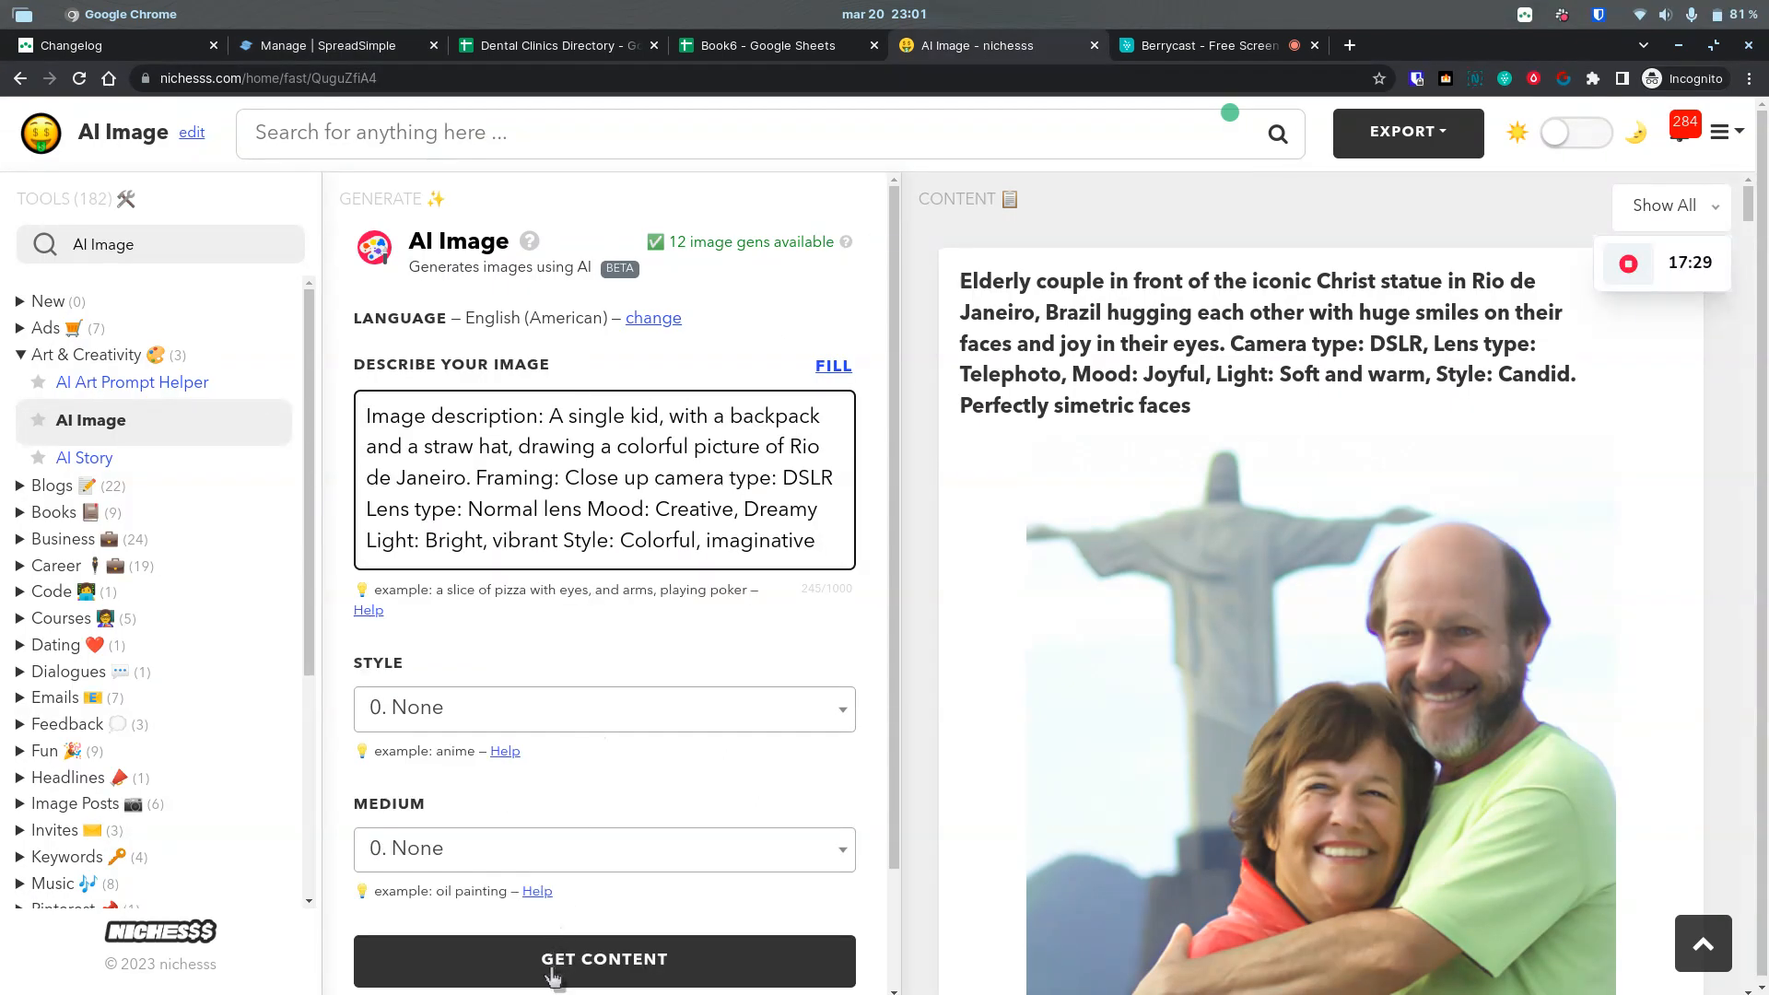
click(589, 973)
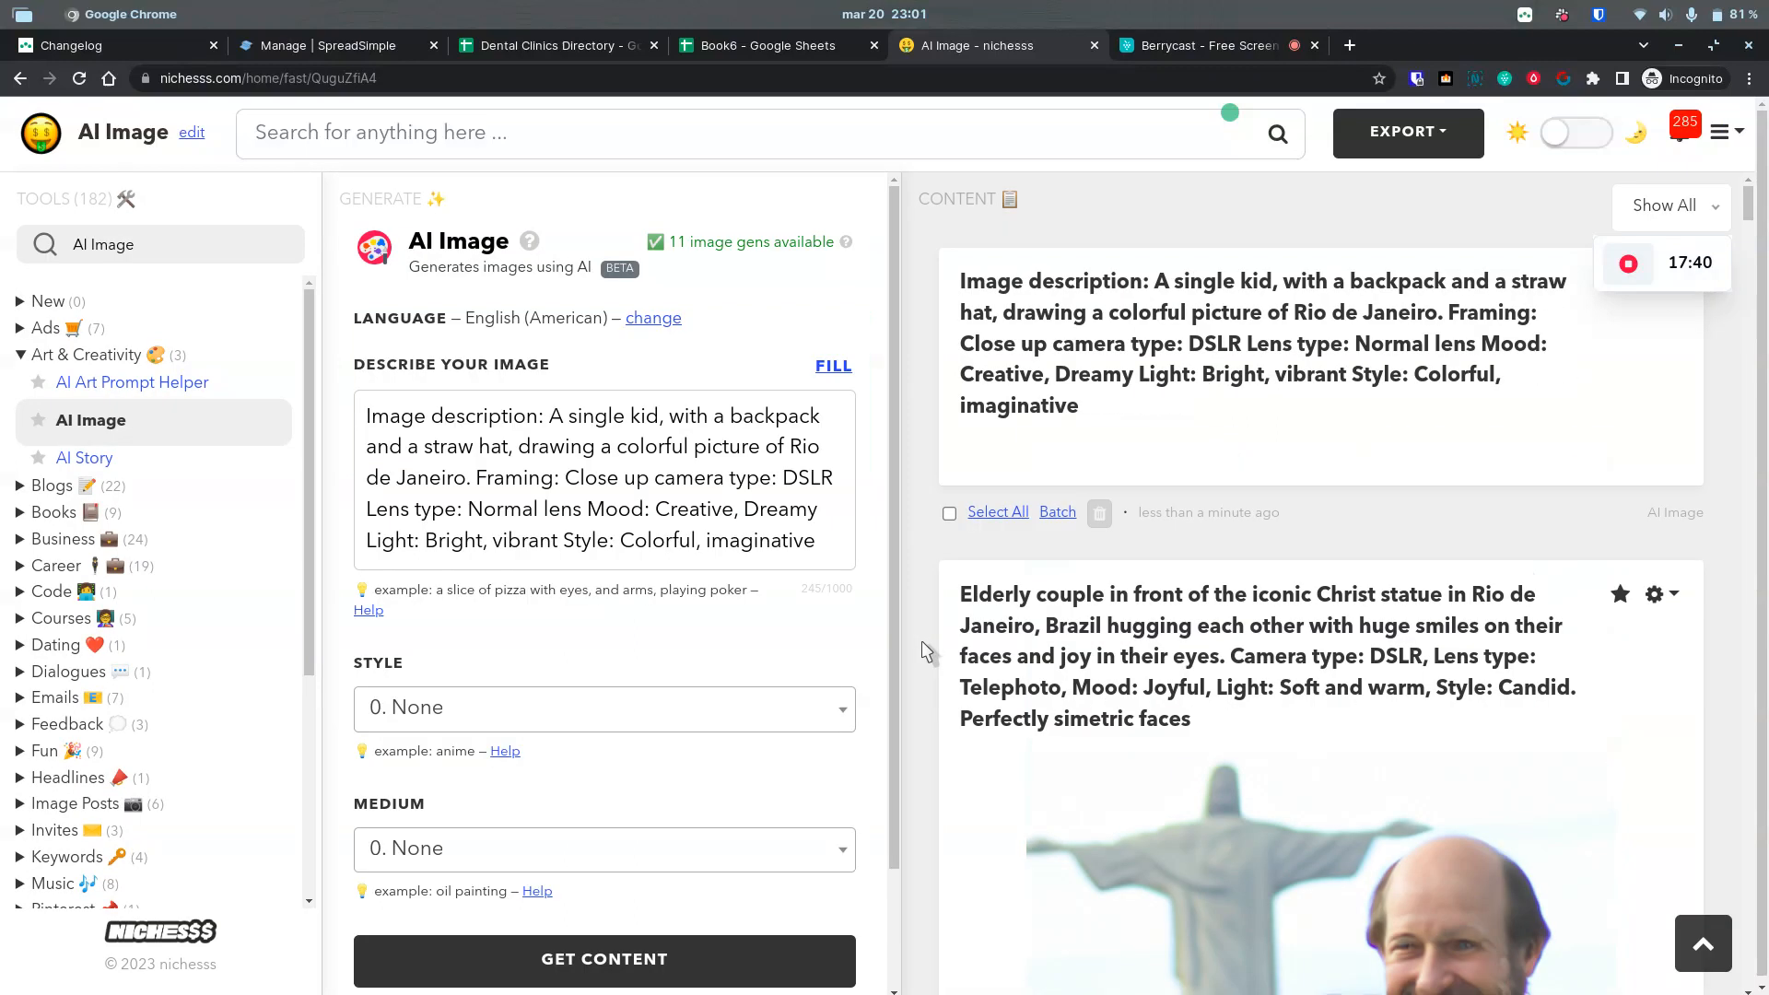
Step: Review the generated picture of the kid with the straw hat and backpack, and download it in HD
scroll(1119, 599, down, 3)
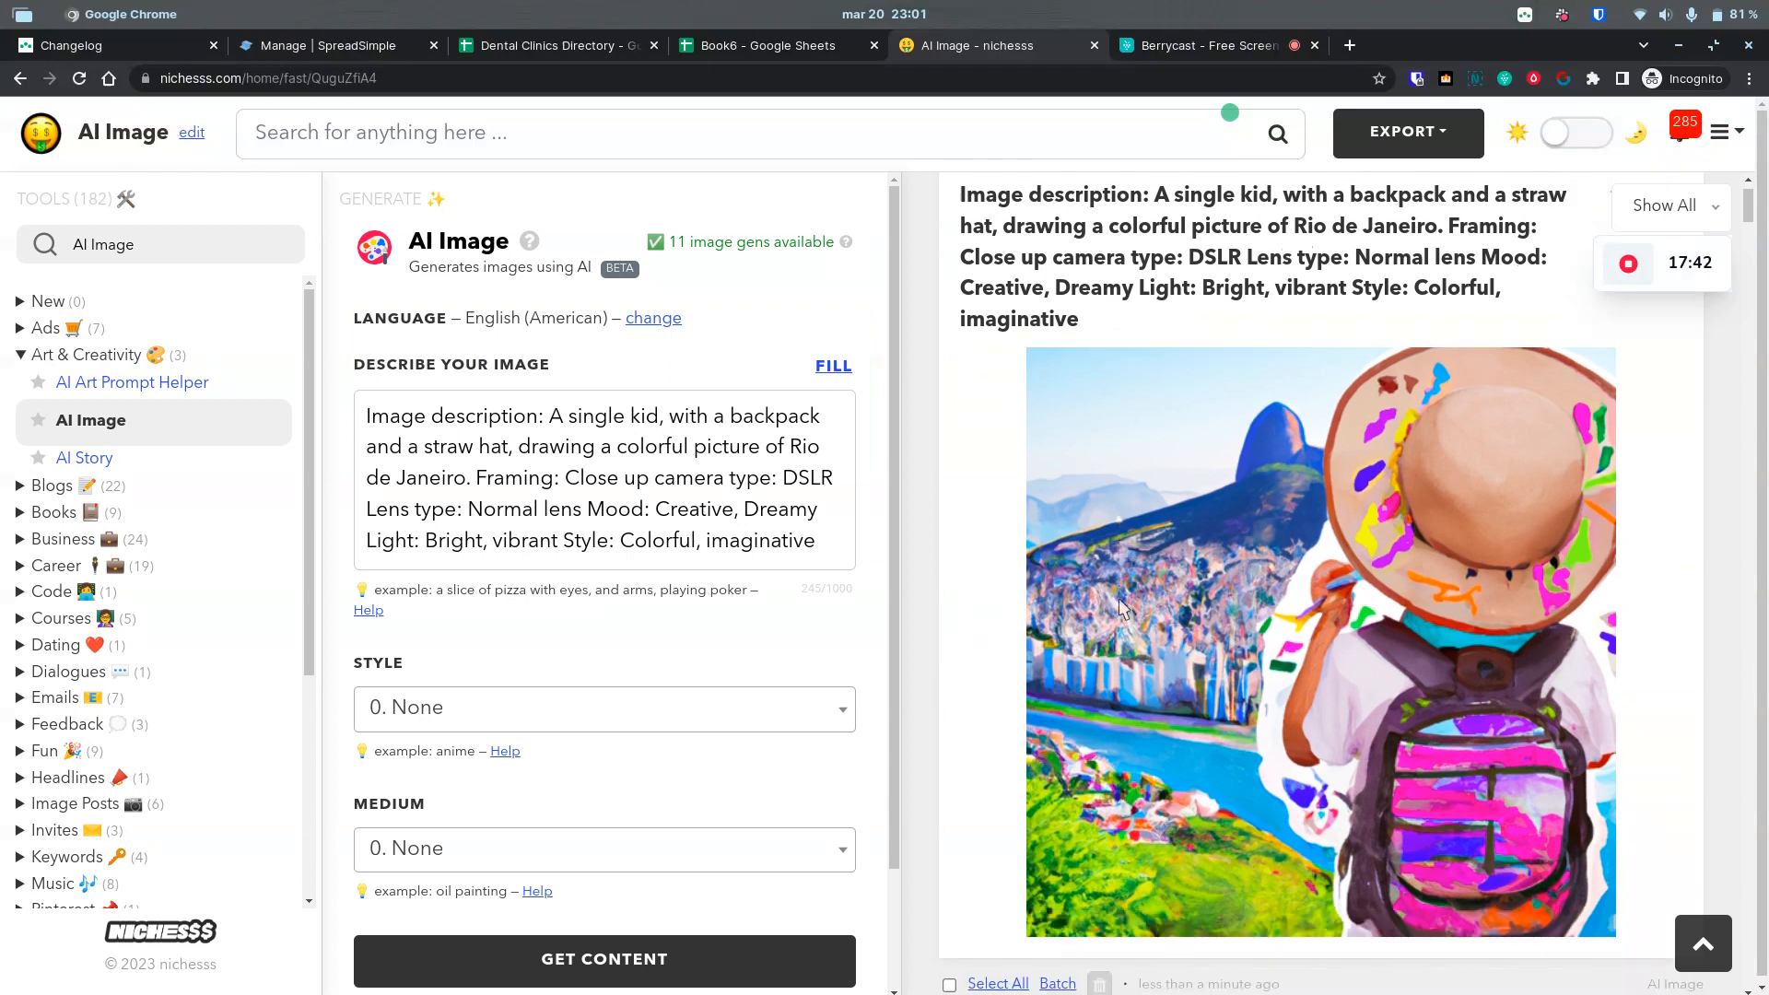
scroll(1119, 599, up, 3)
scroll(1119, 599, down, 2)
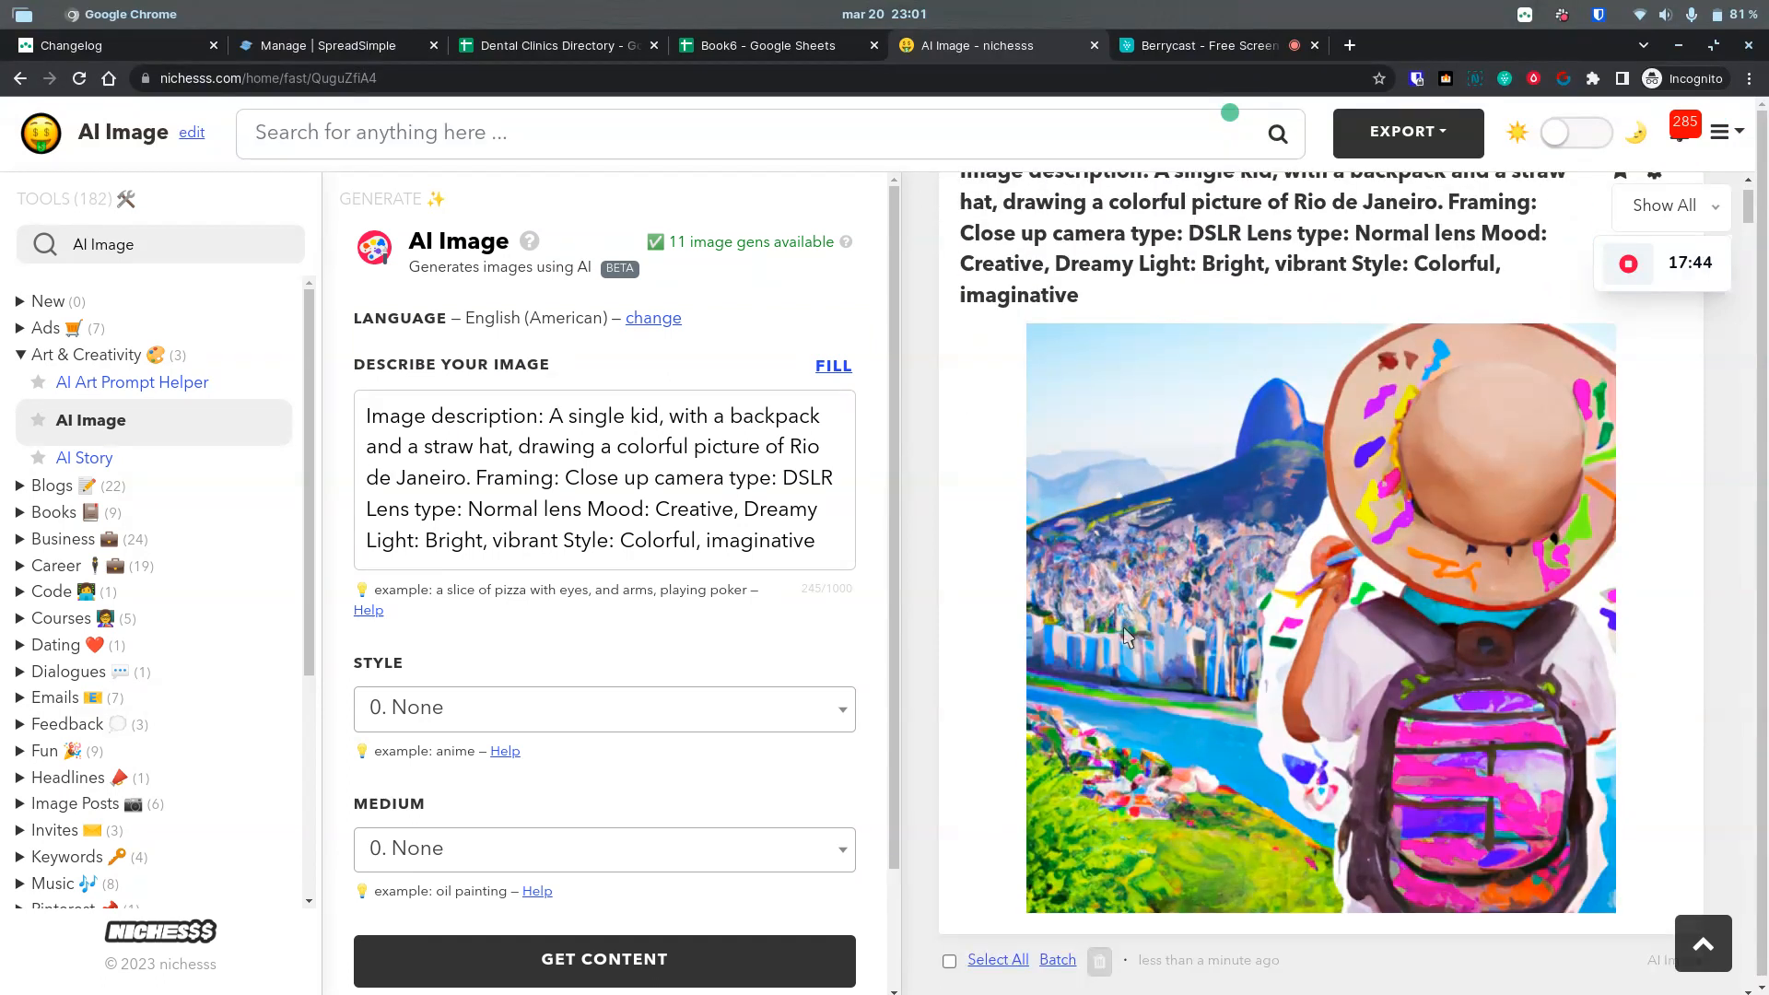
scroll(1399, 532, up, 1)
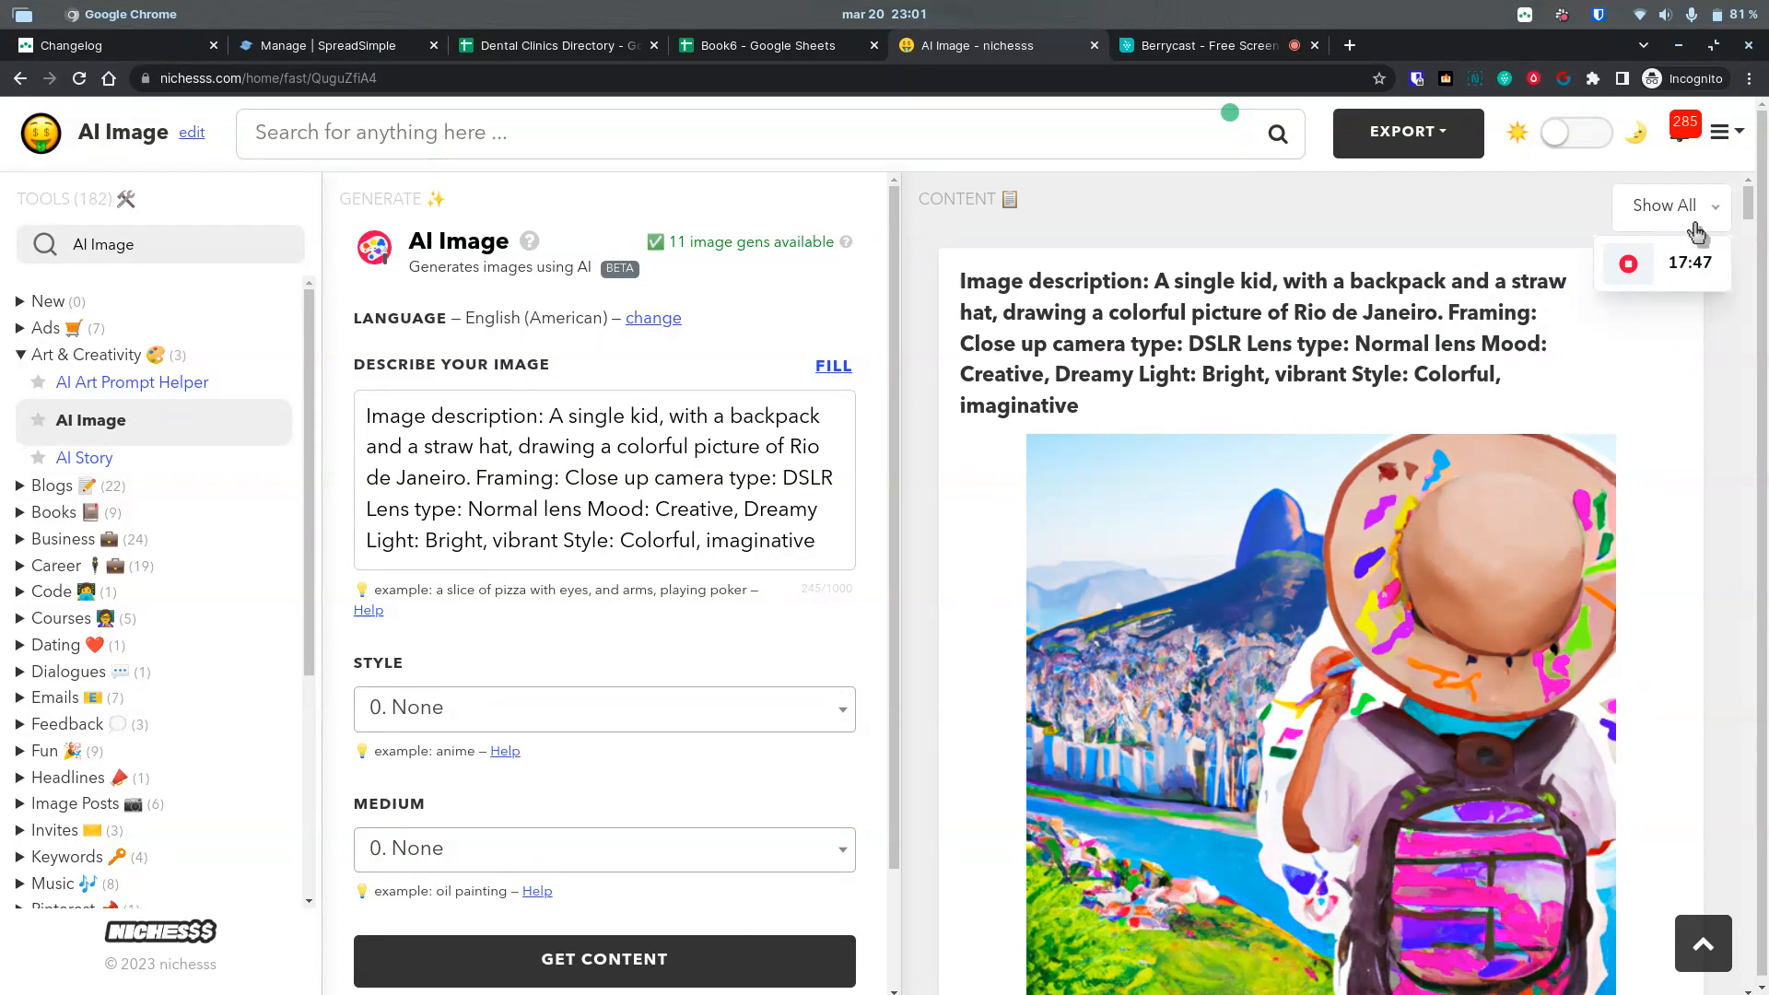
click(1667, 282)
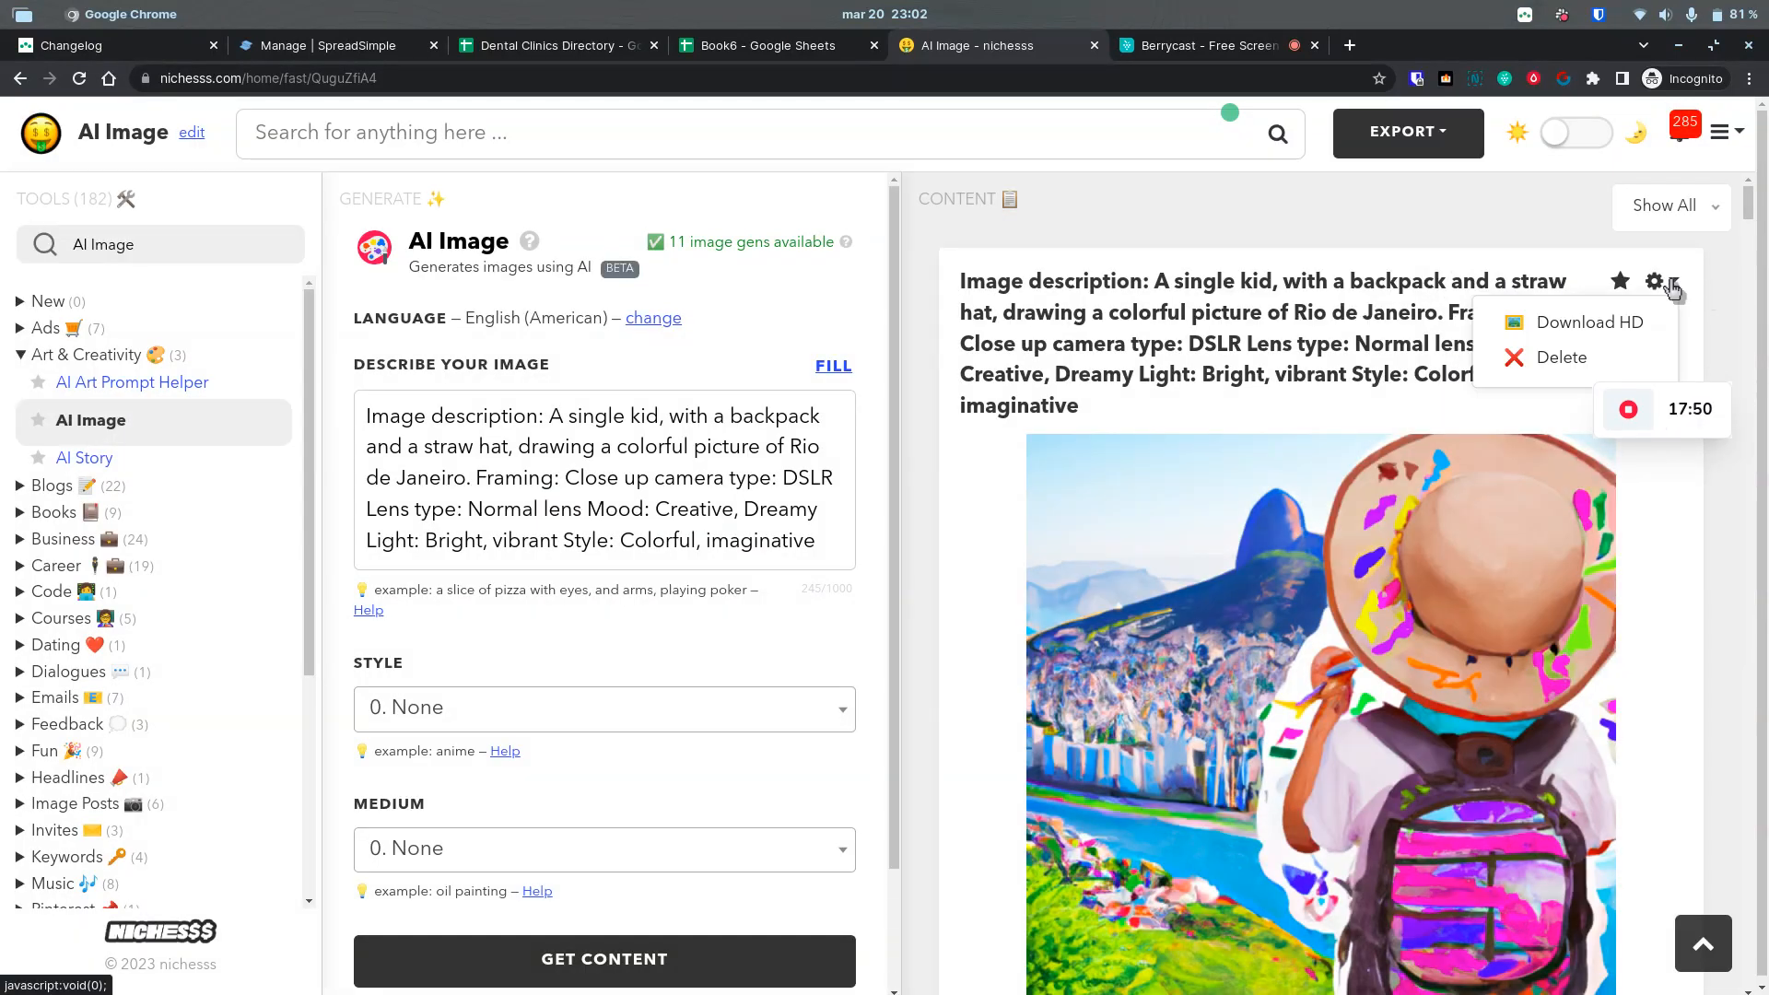
click(1556, 324)
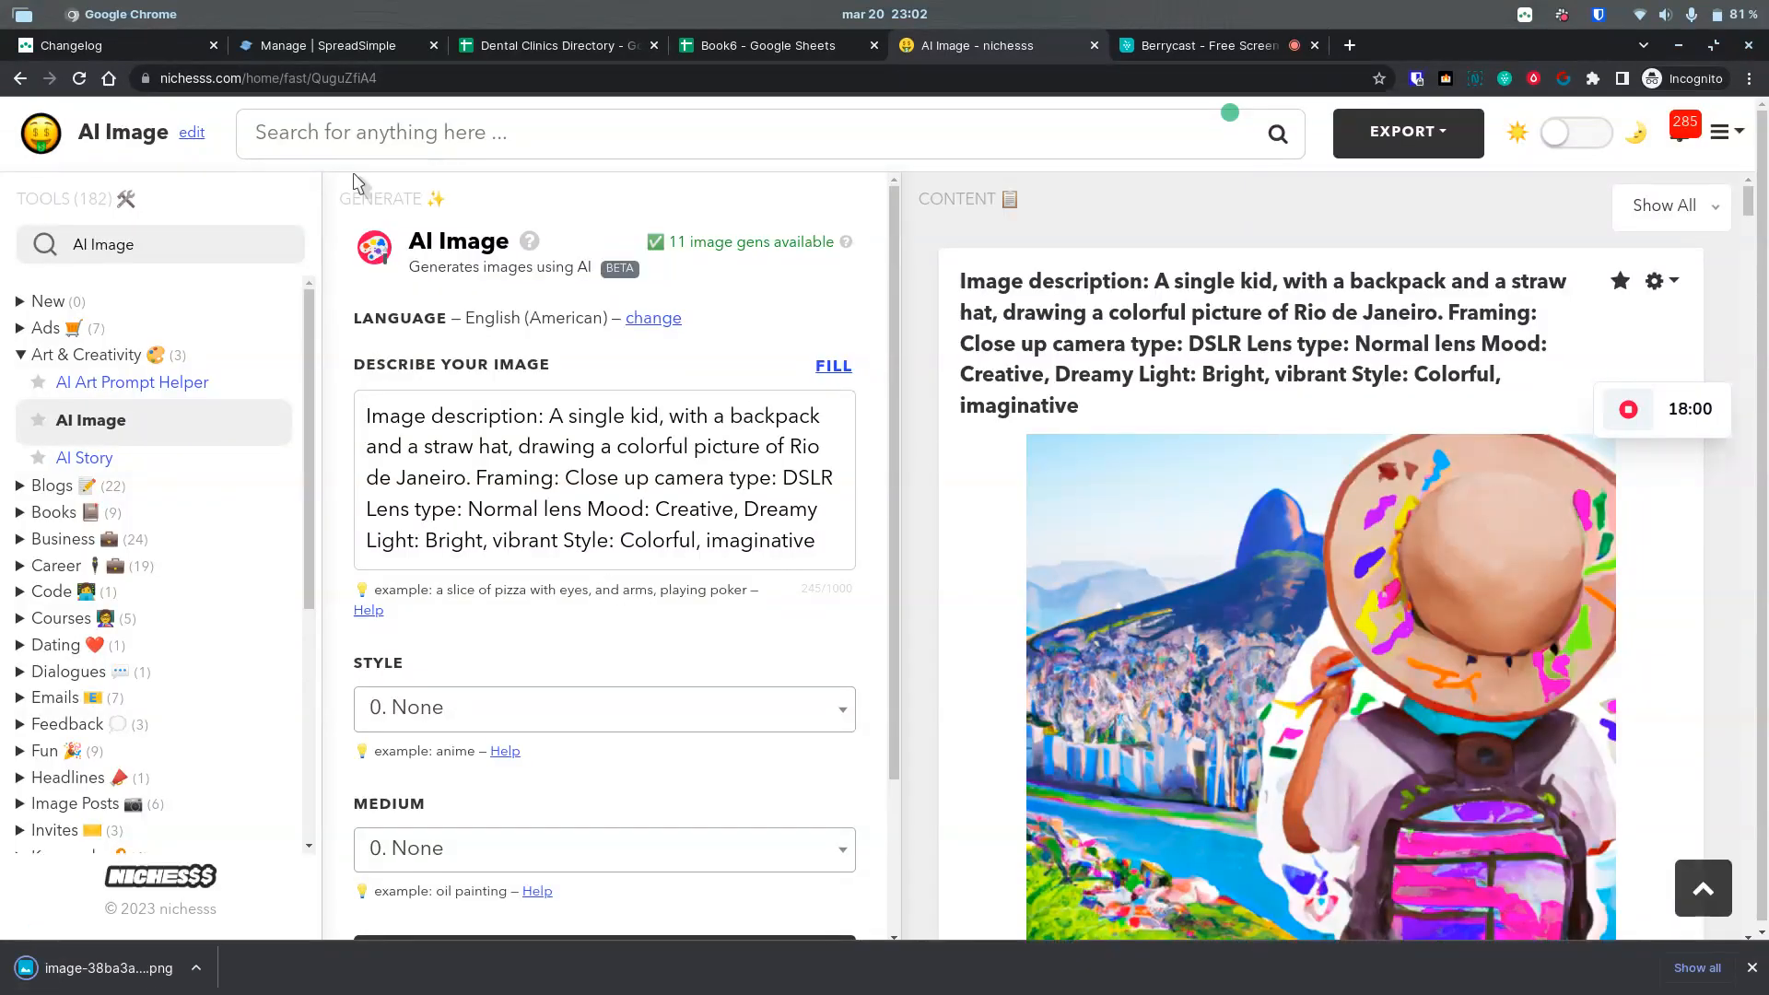
Step: Return to the SpreadSimple site editor and open the home page intro settings in the design section
click(311, 43)
scroll(415, 530, up, 15)
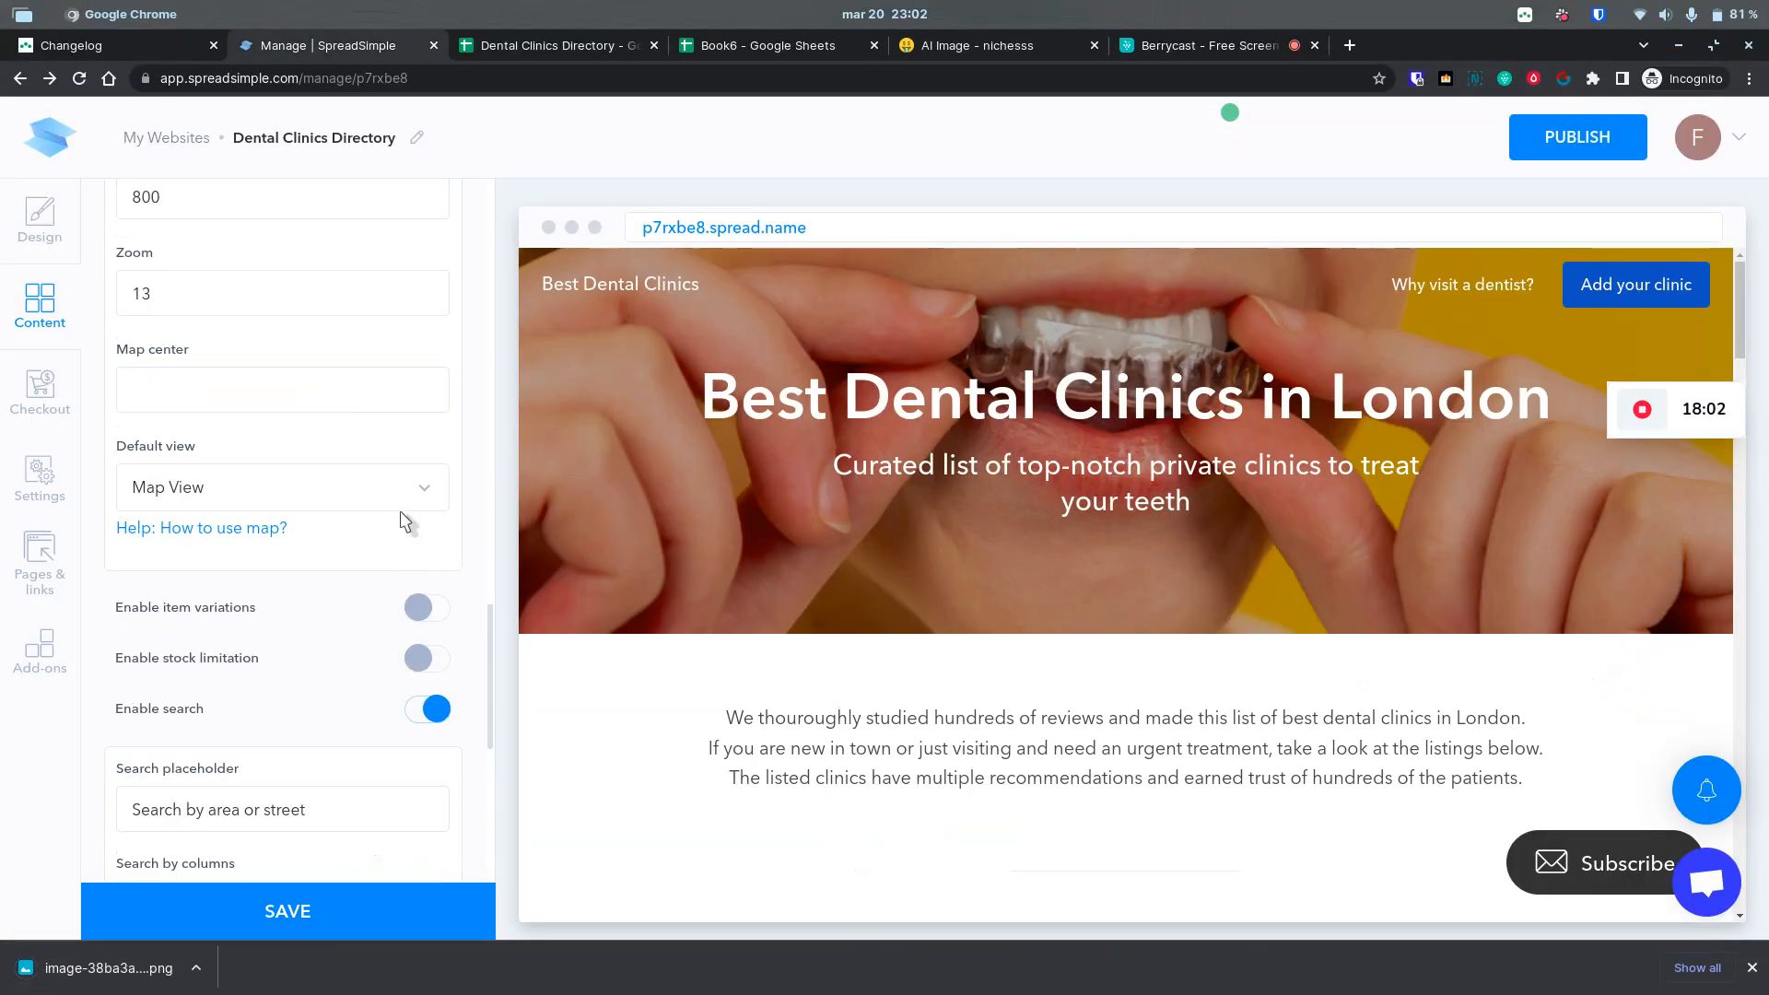
scroll(350, 470, up, 3)
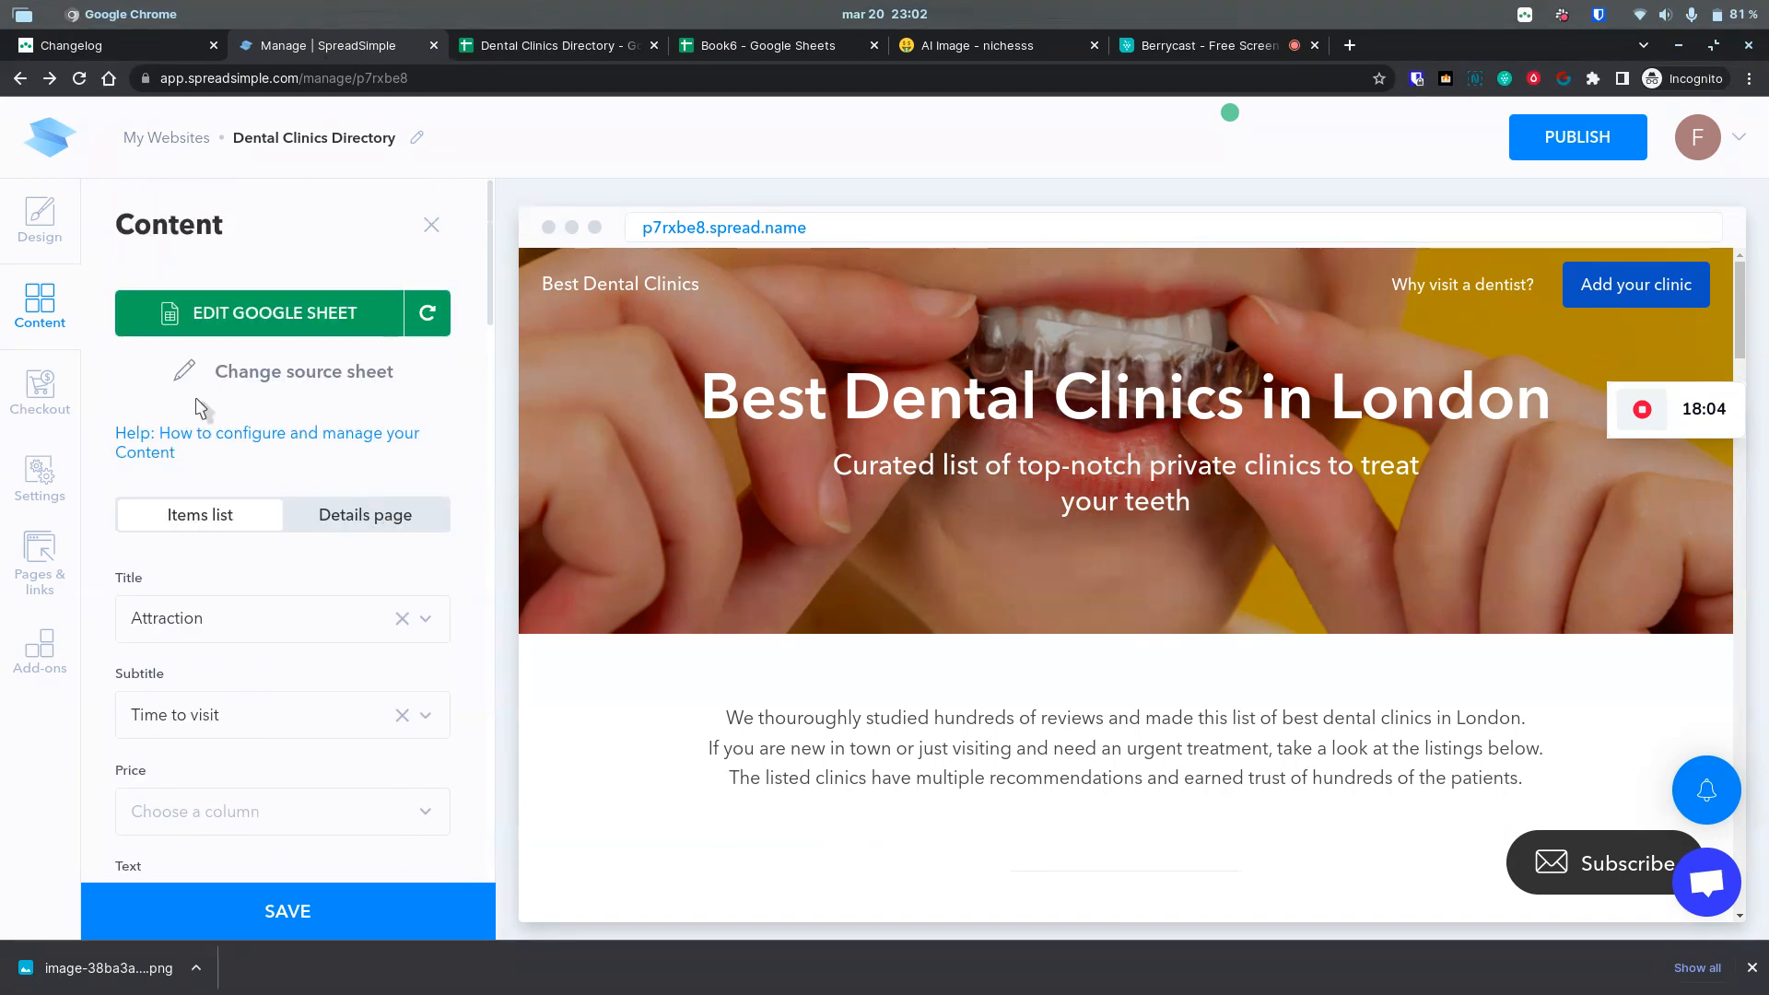
click(38, 221)
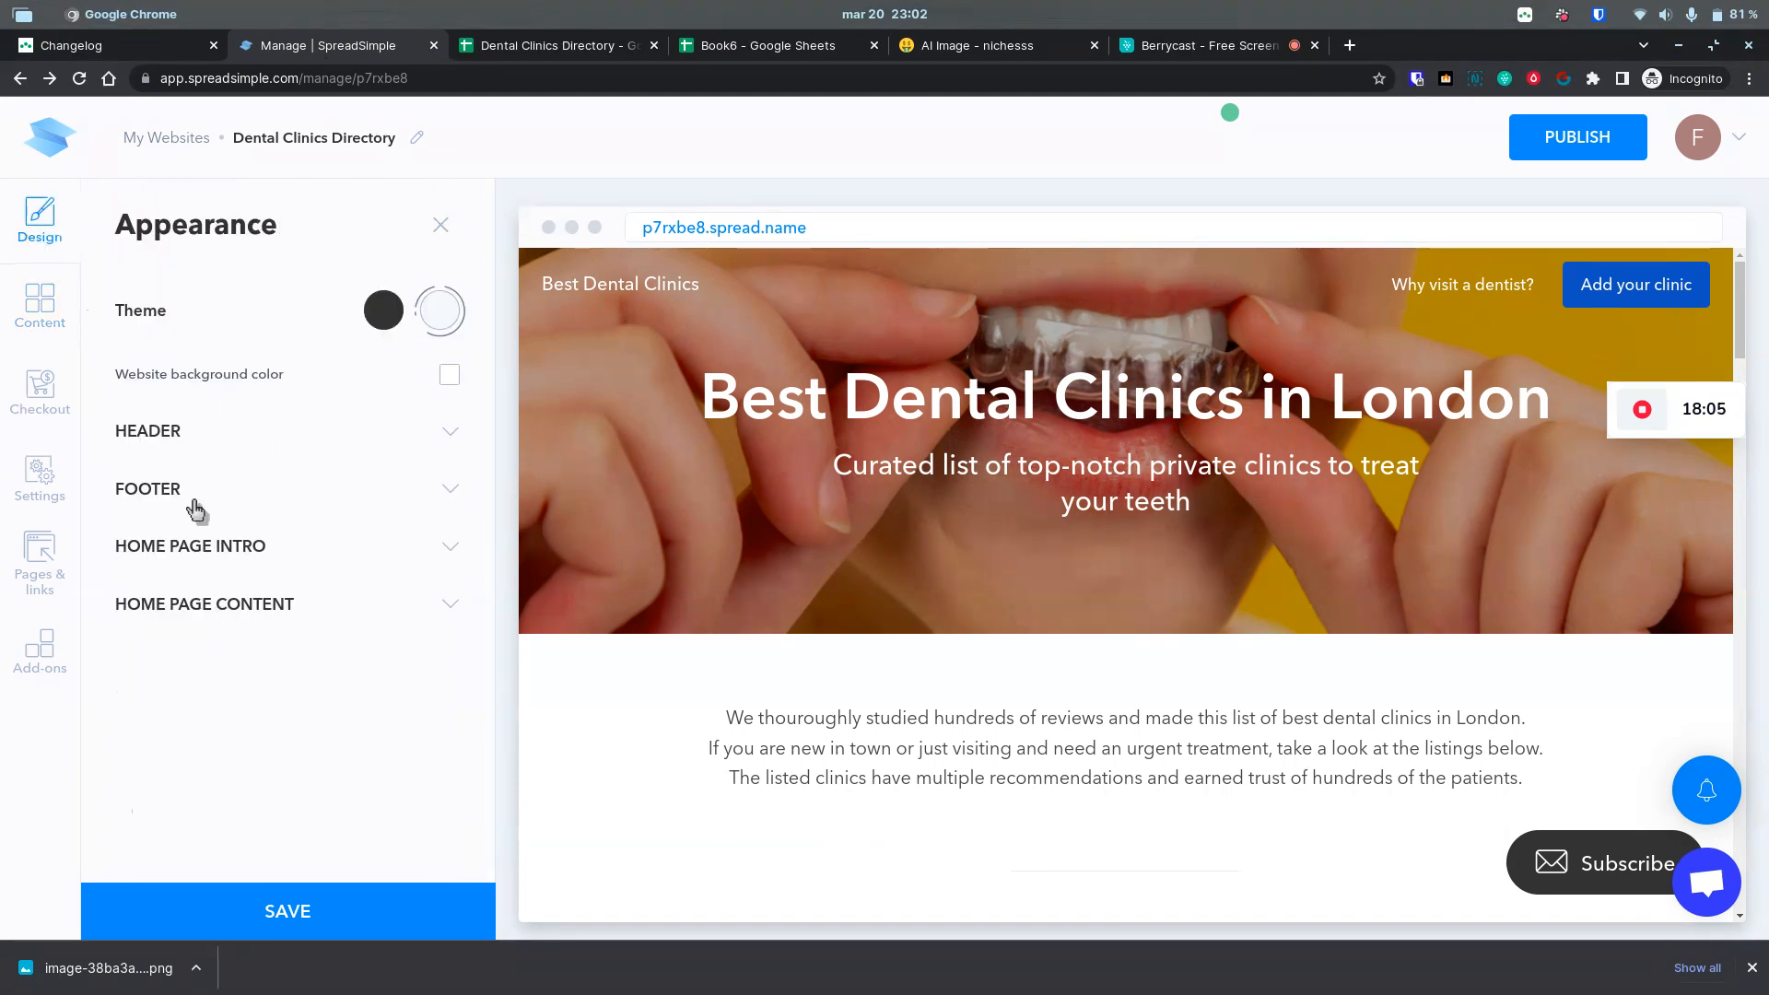
click(194, 545)
scroll(313, 589, down, 1)
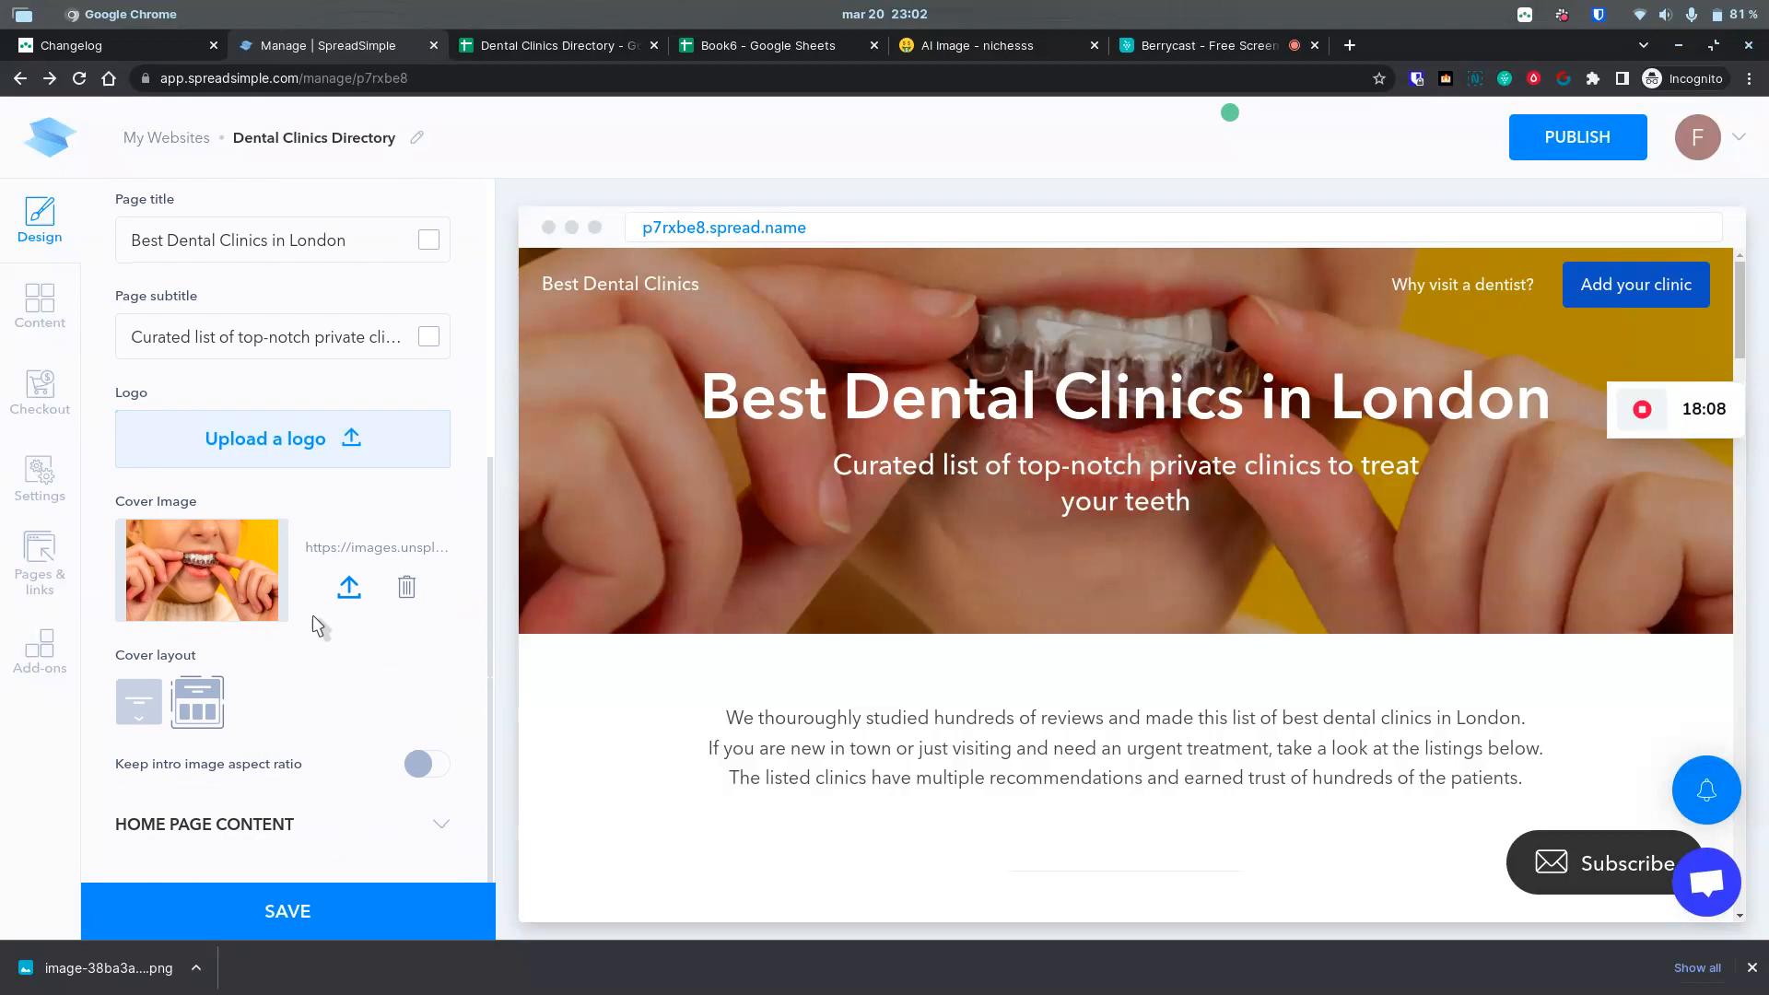
Step: Upload the newly downloaded PNG from Downloads as the cover image and switch the cover to the full-screen layout
click(349, 587)
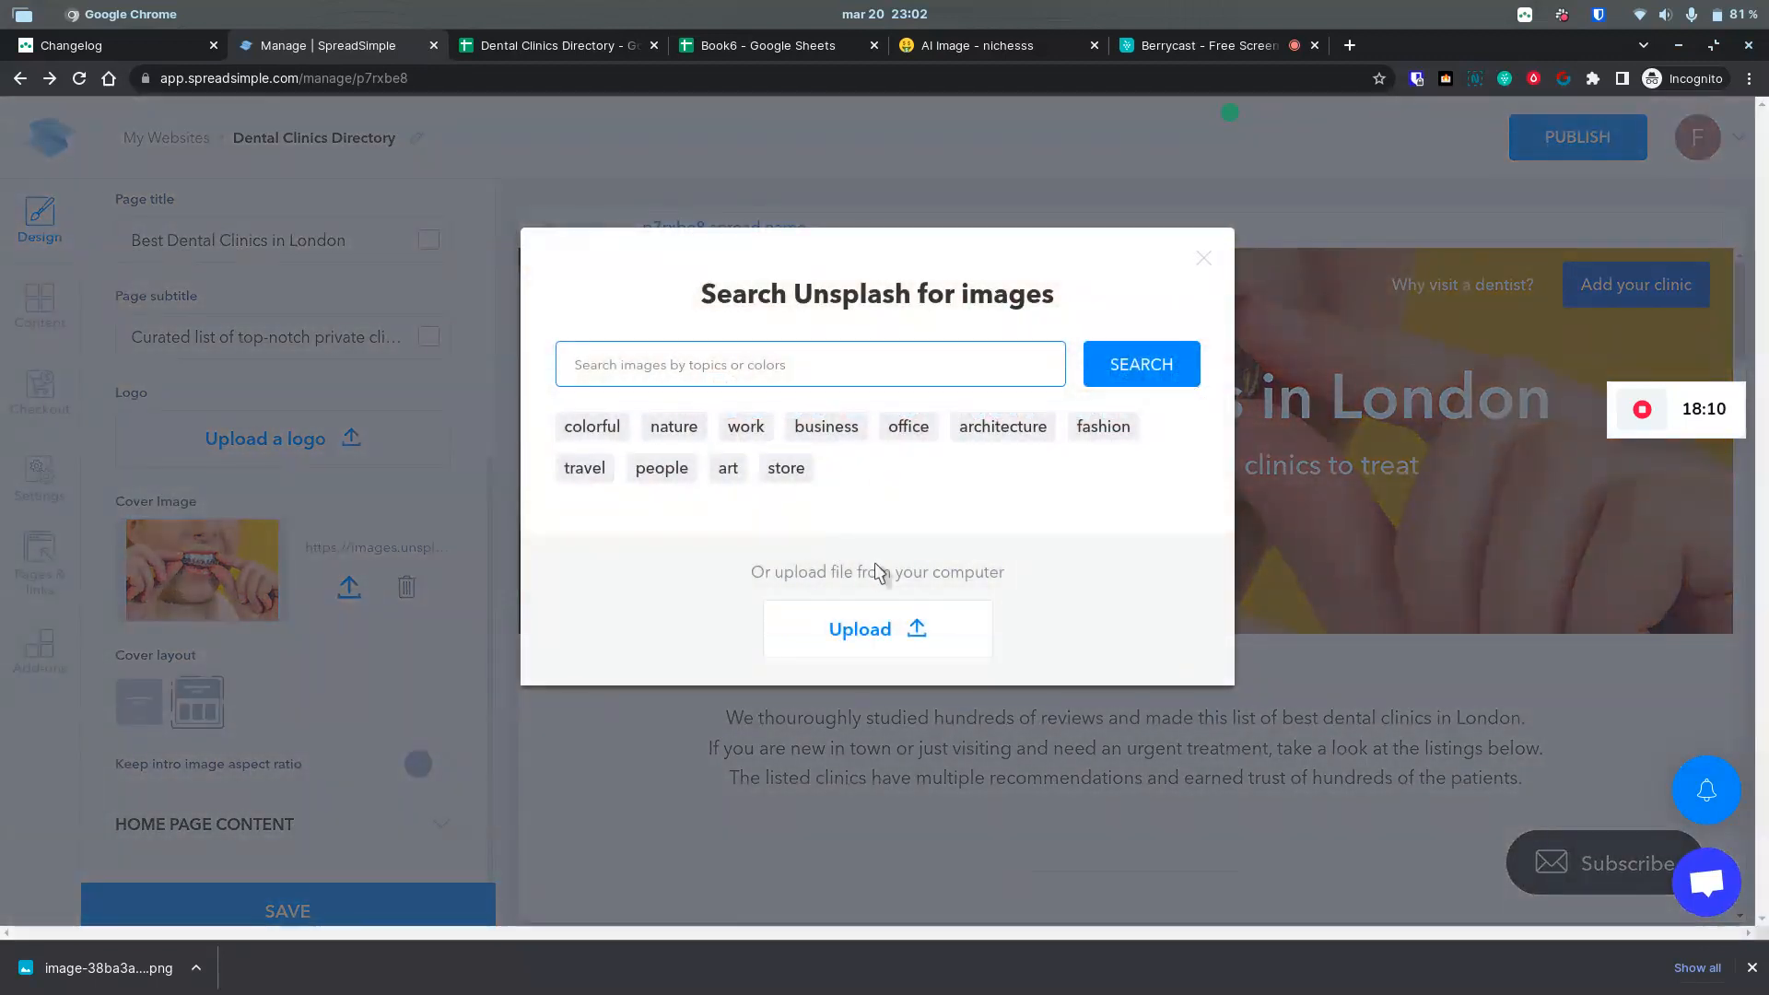
click(880, 629)
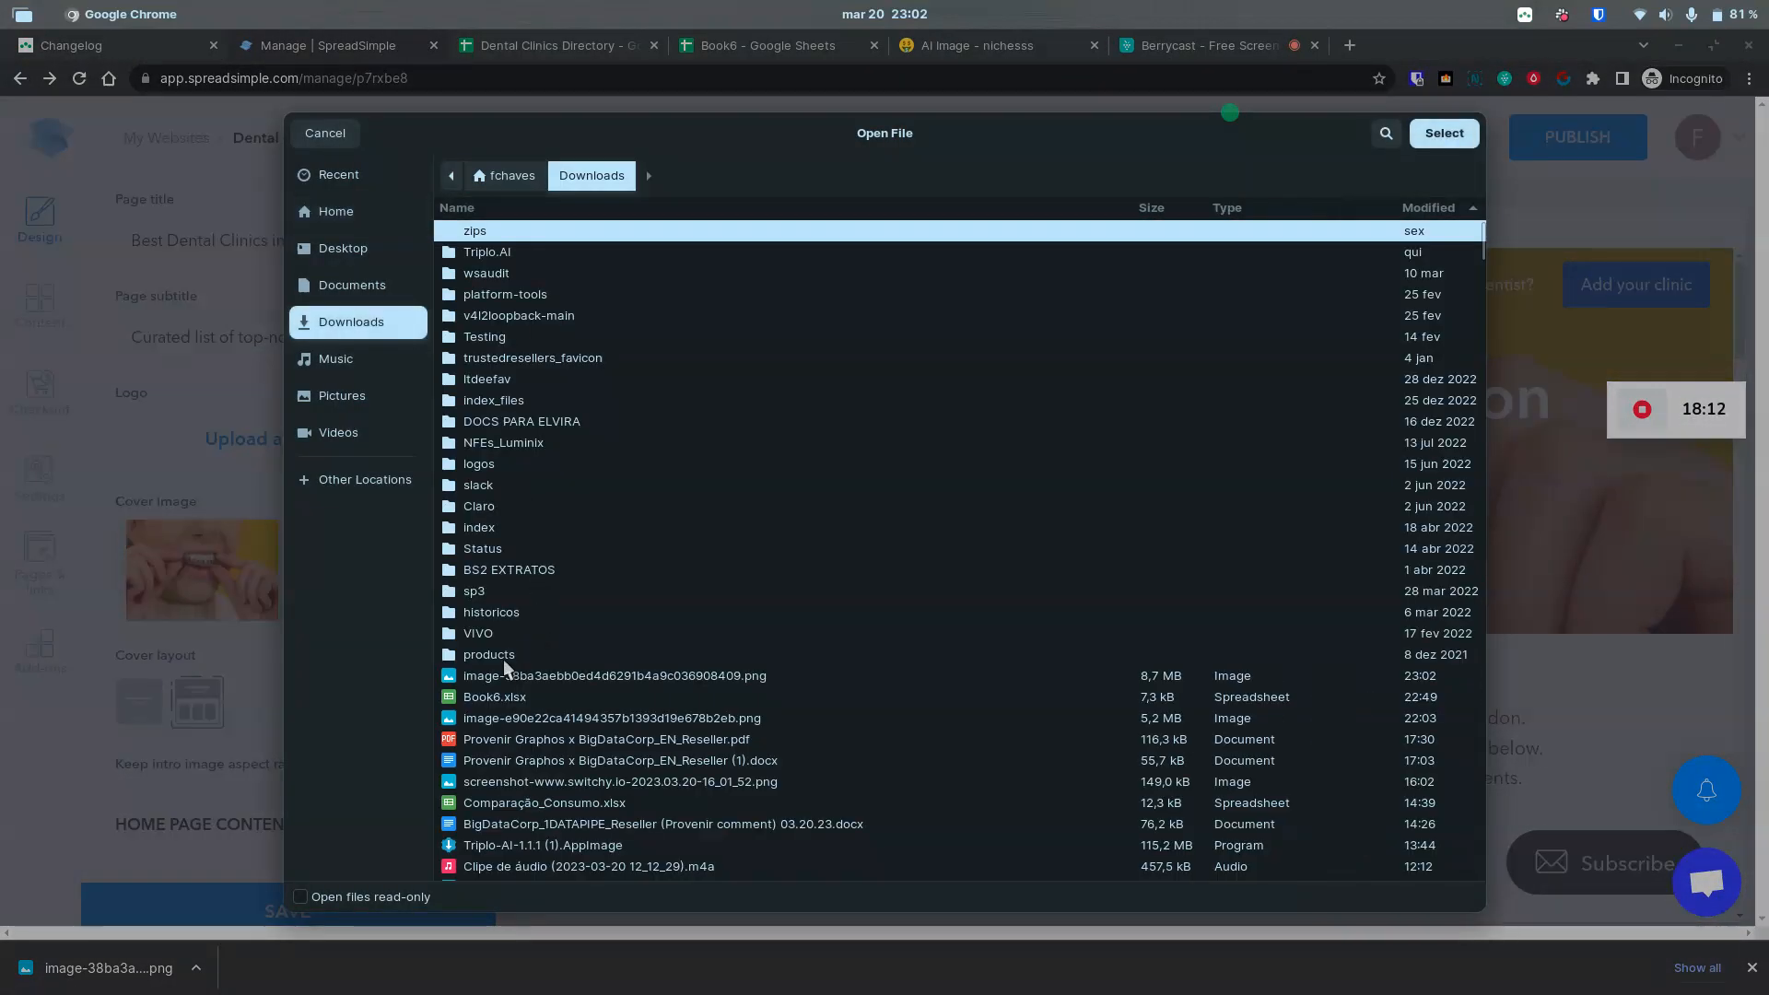
click(499, 676)
click(1434, 135)
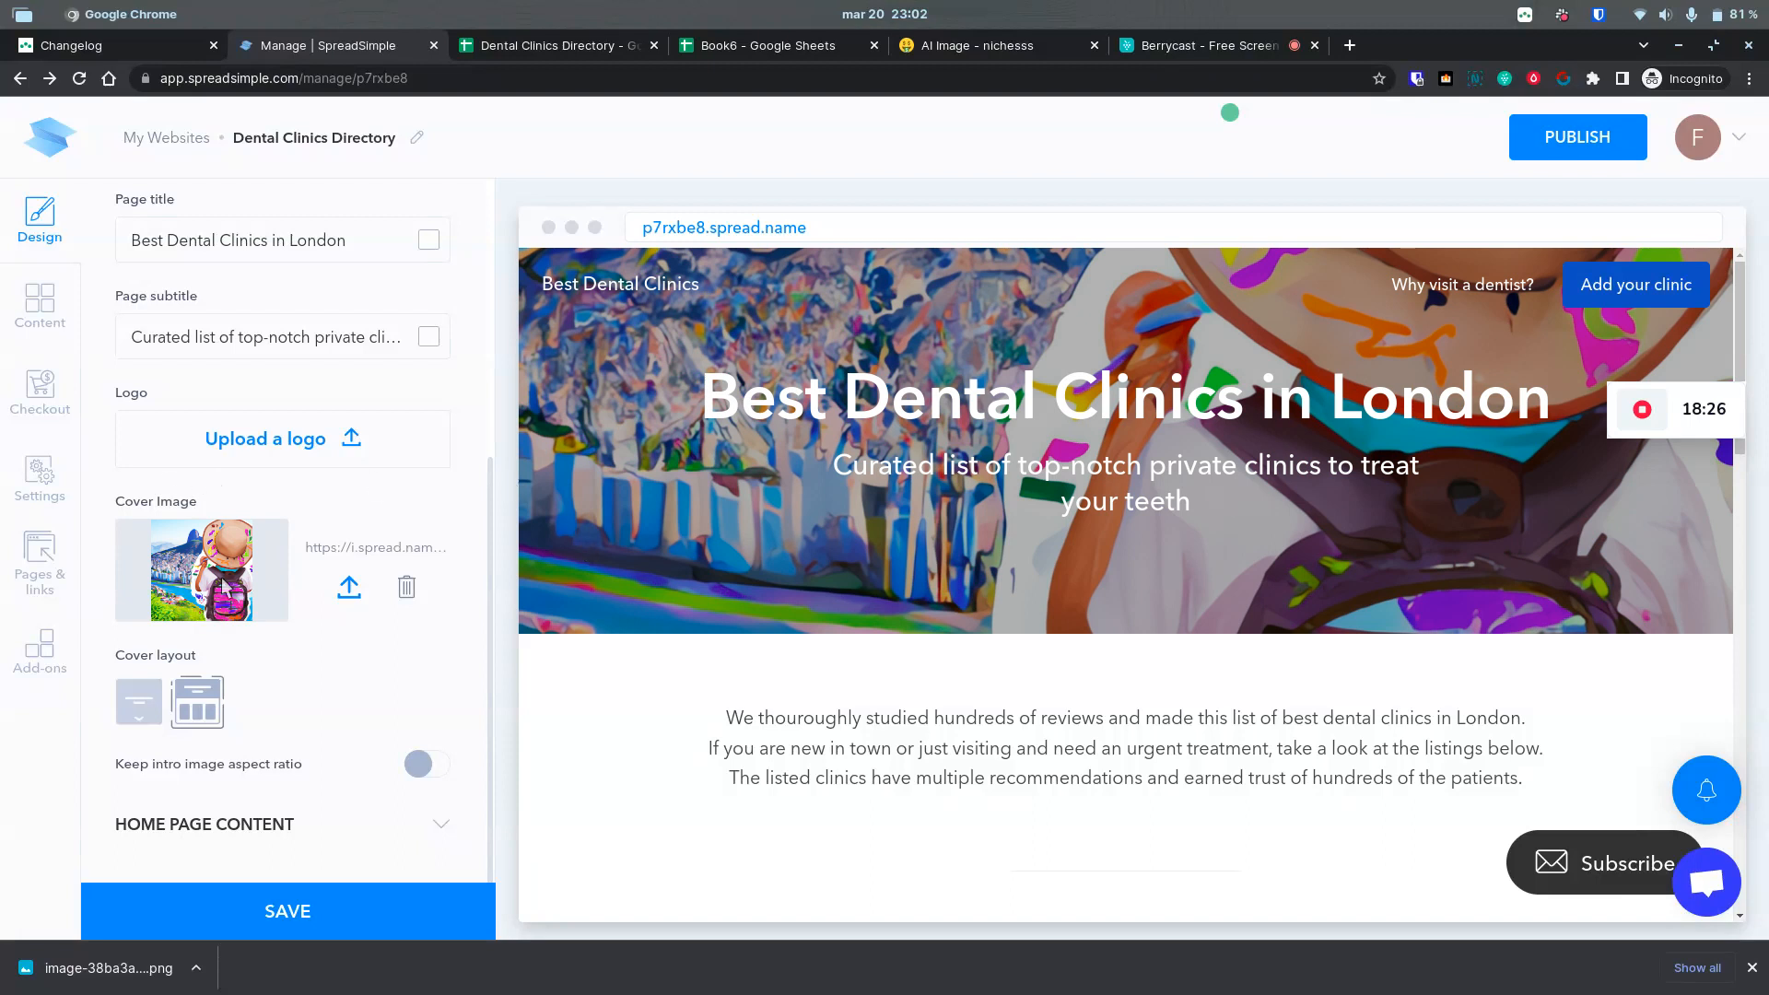
click(140, 702)
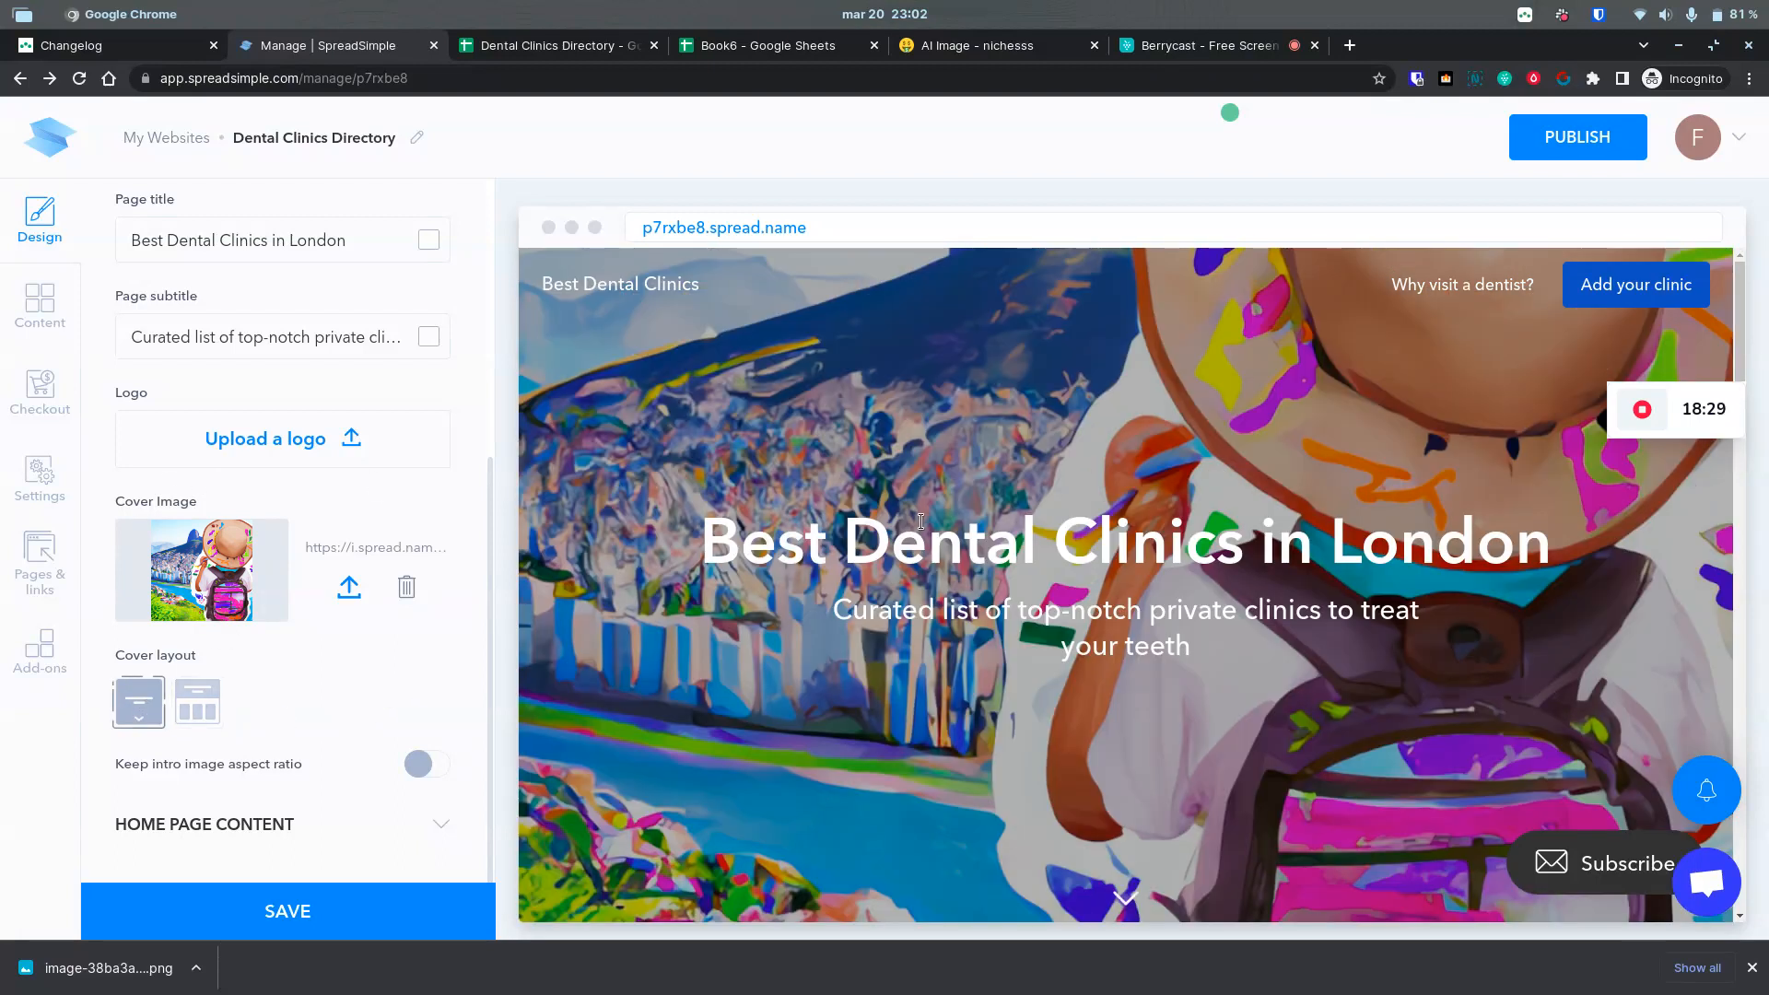
Step: Replace the home page intro title with "Travelling to Rio de Janeiro with Kids"
drag(368, 242, 101, 243)
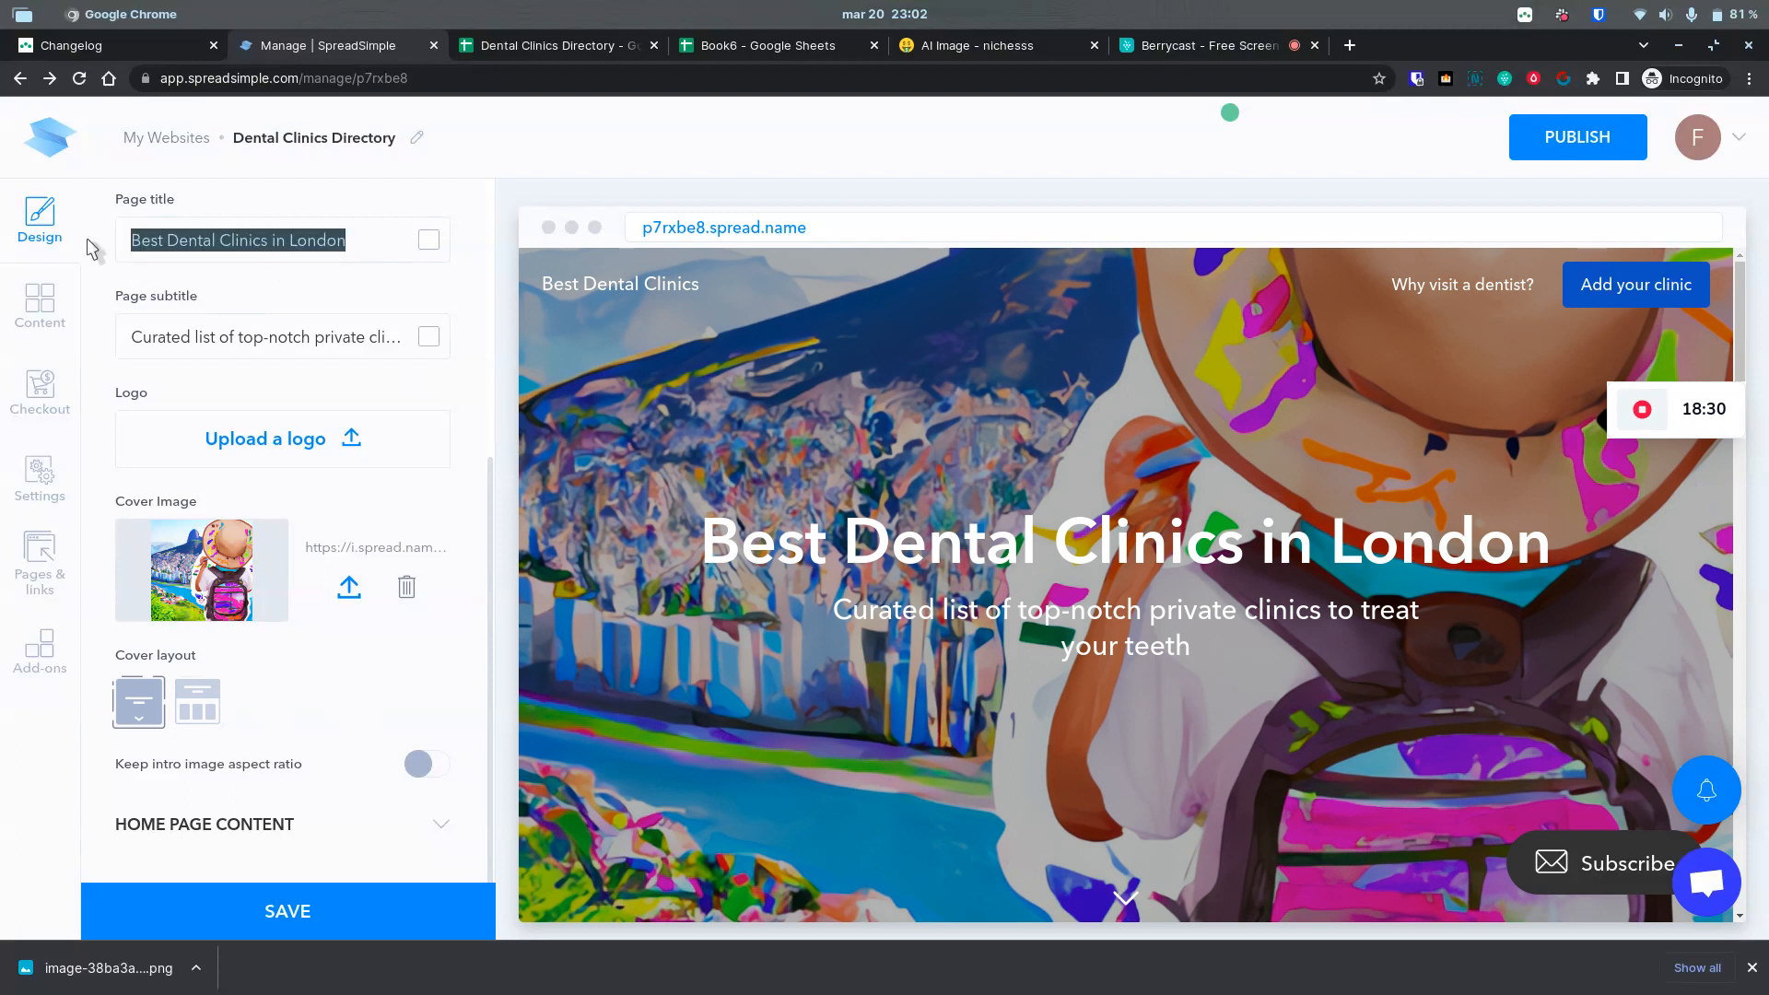
text(Travelling )
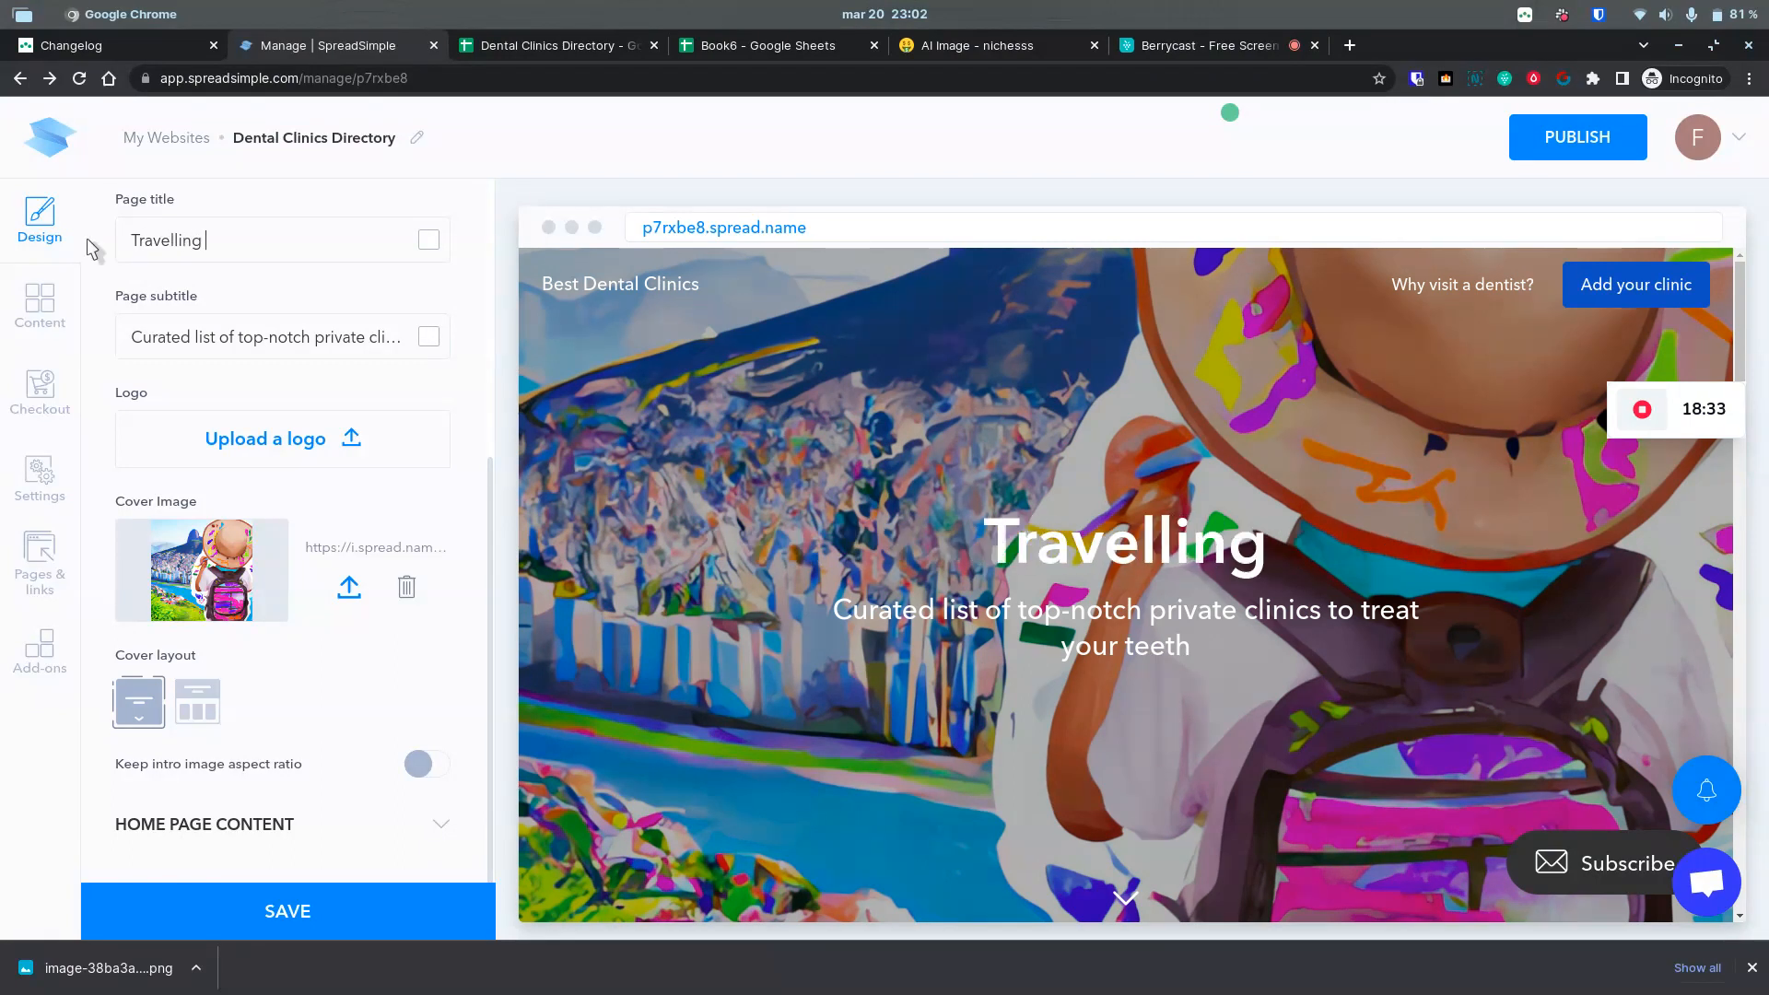
text(Rio de janeiro)
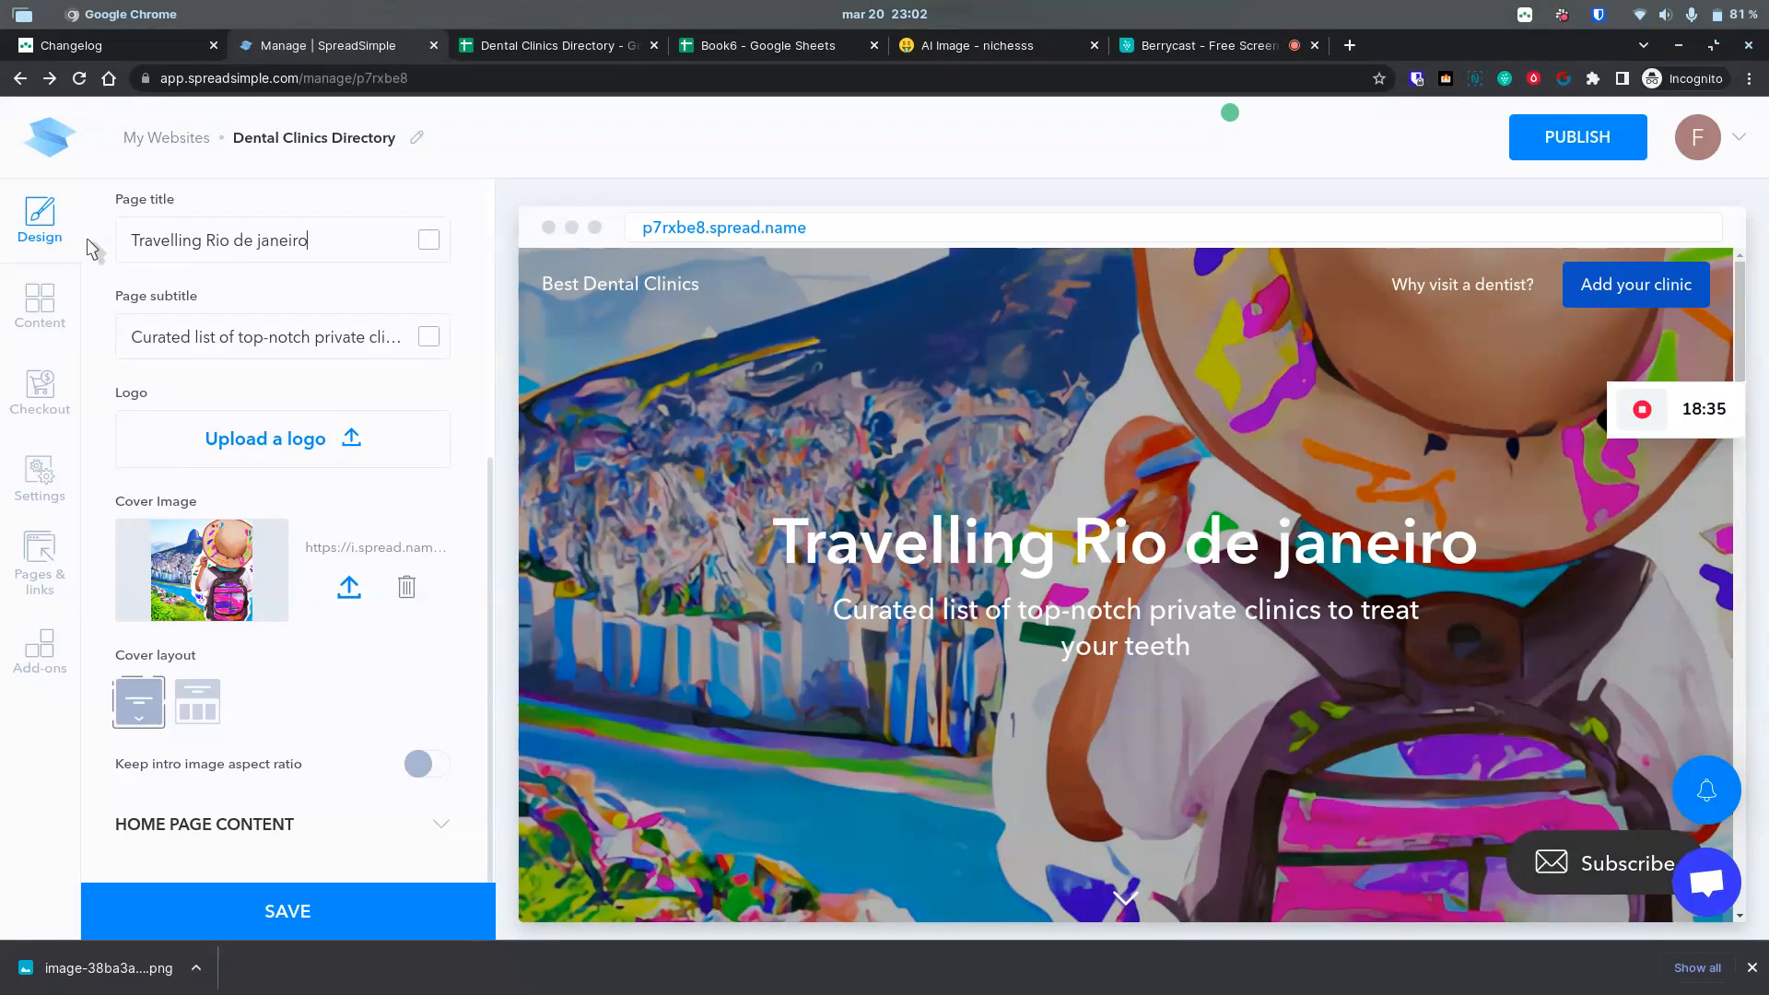
key(ctrl+shift+Left)
text(Janeiro)
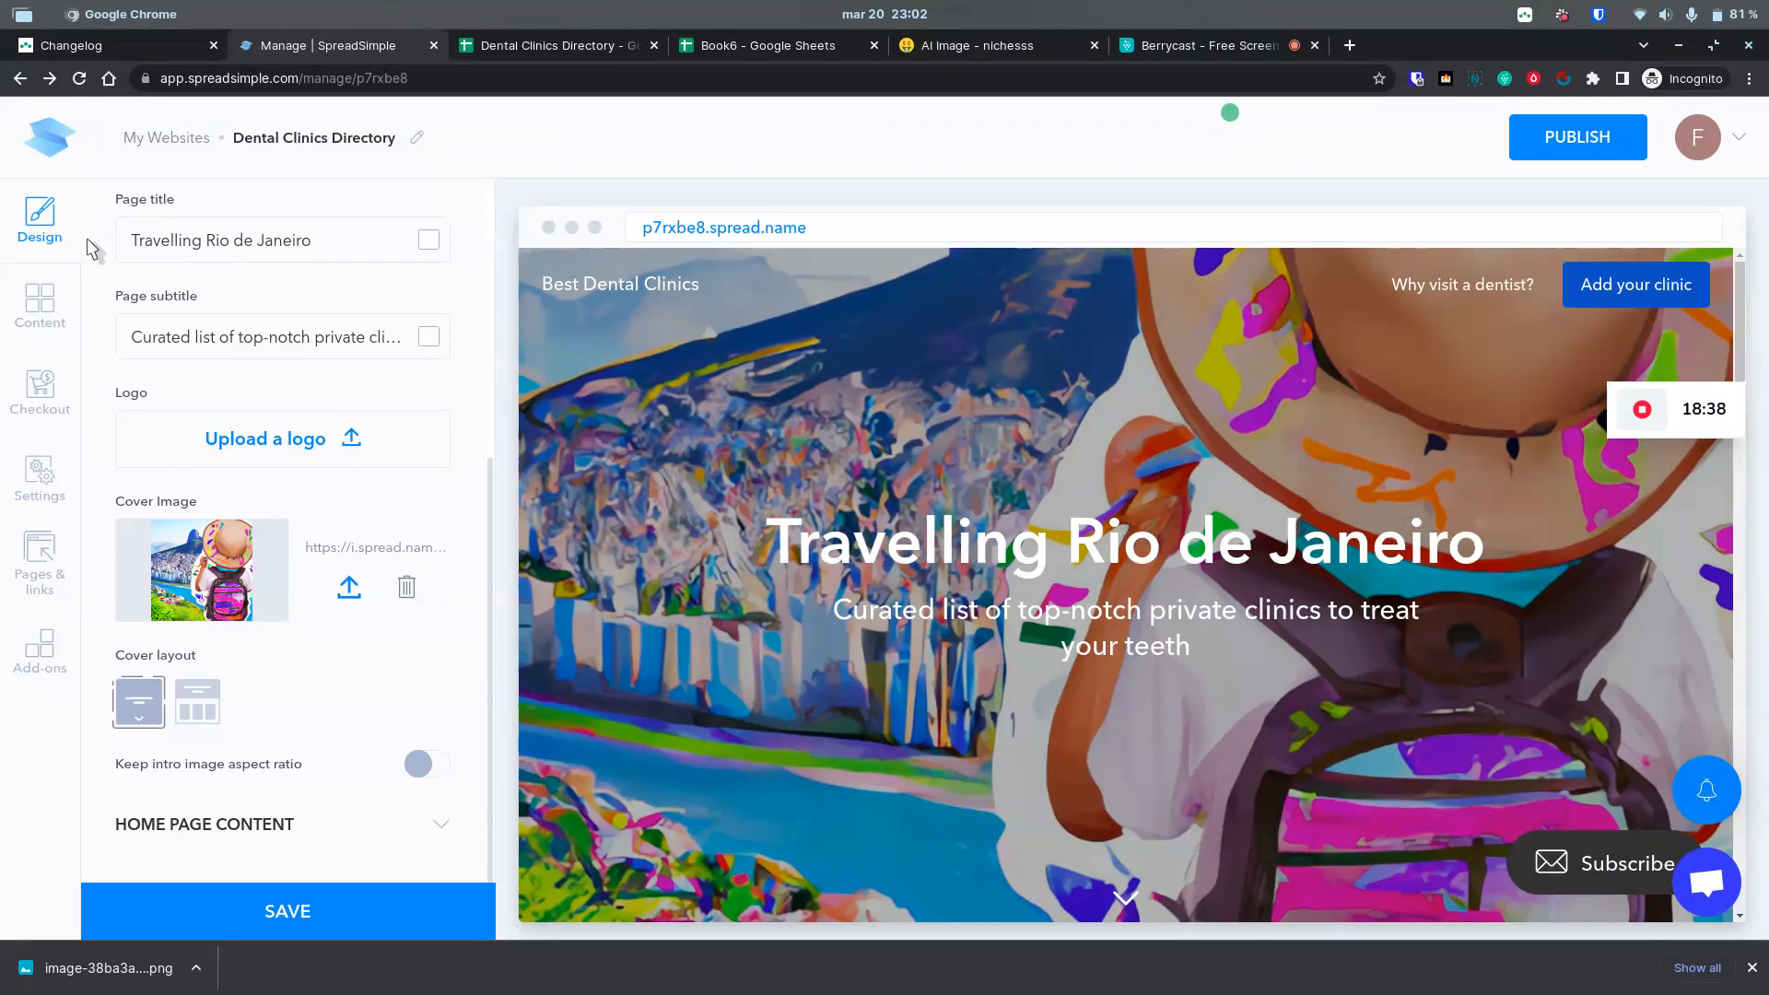
text(to)
key(ctrl+Right)
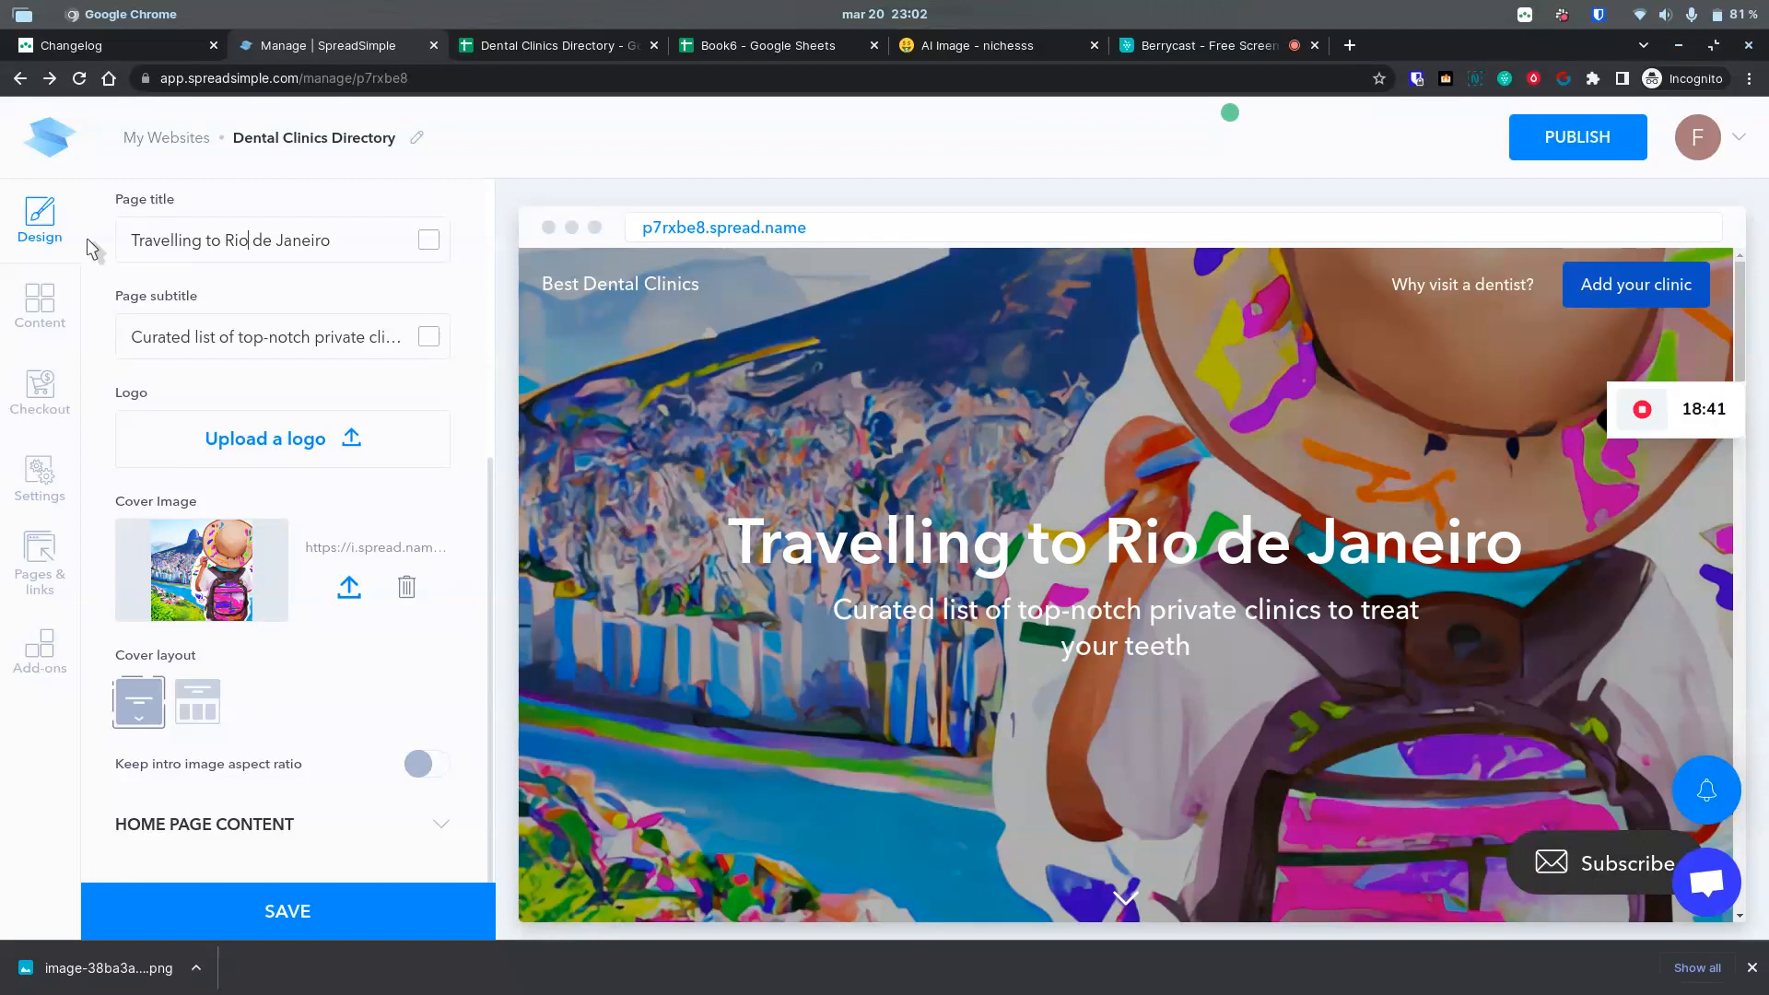
text(with)
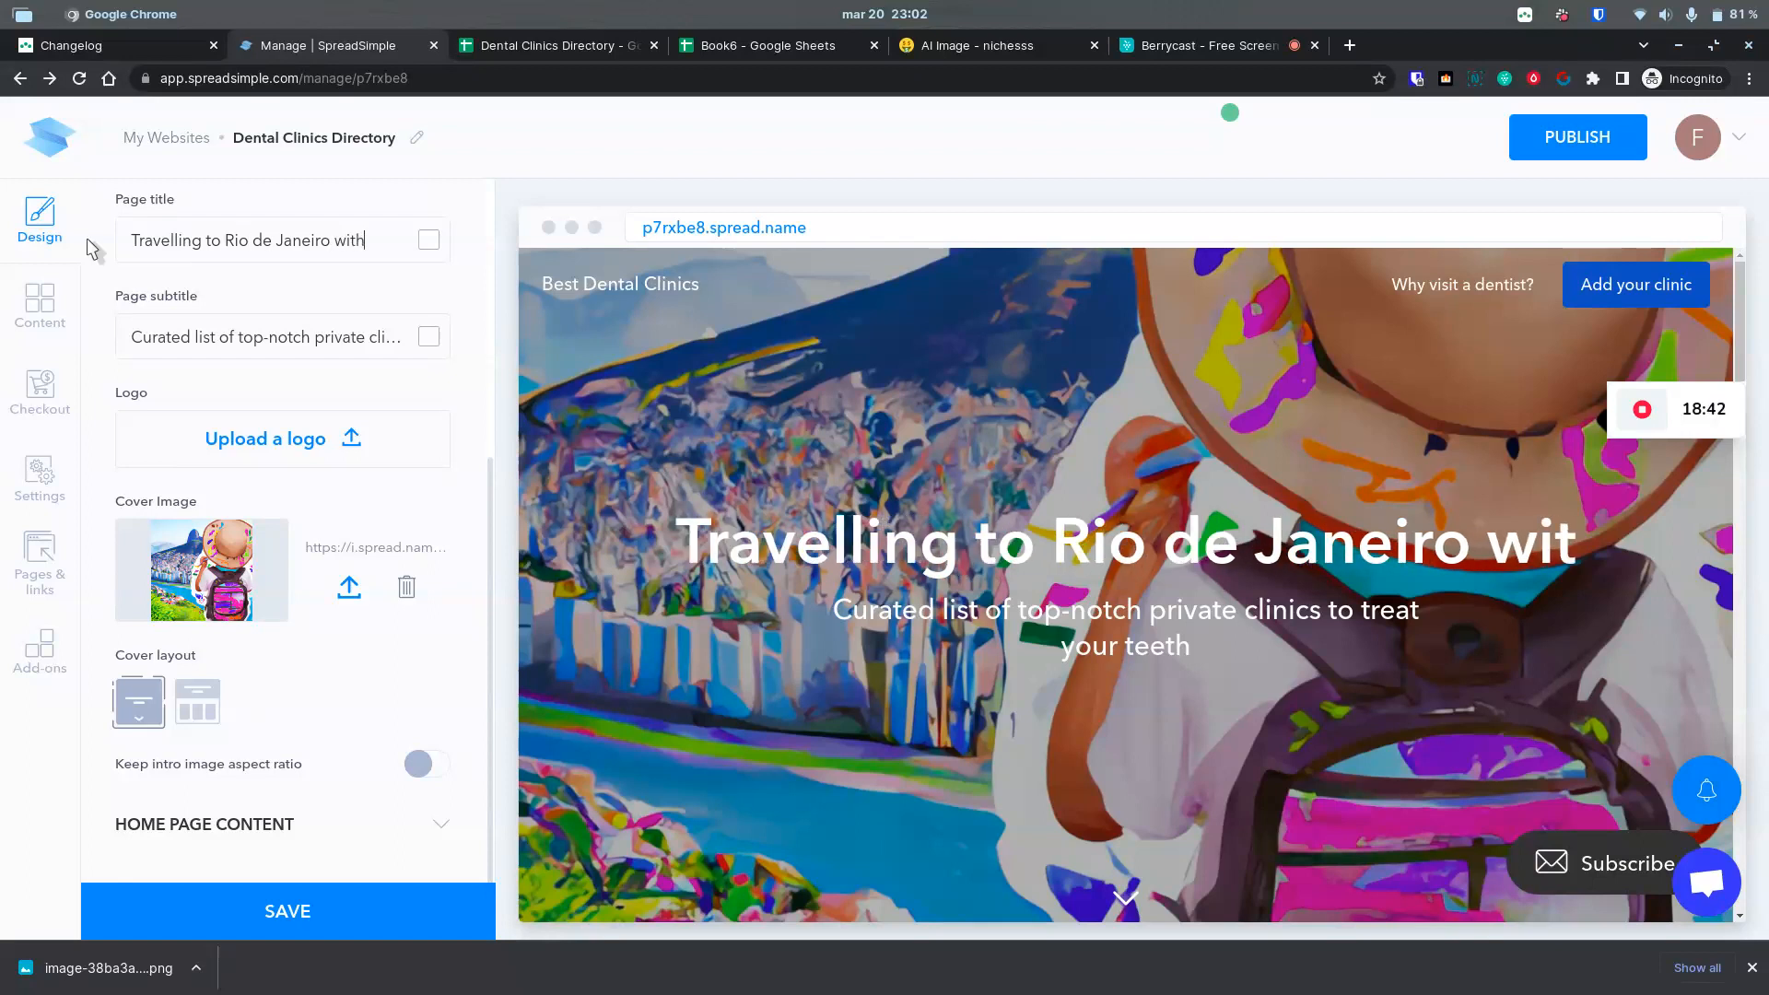
text( Kids)
Step: Replace the page subtitle with the AI prompt text "ooo suggest me a title for a page about"
key(Tab)
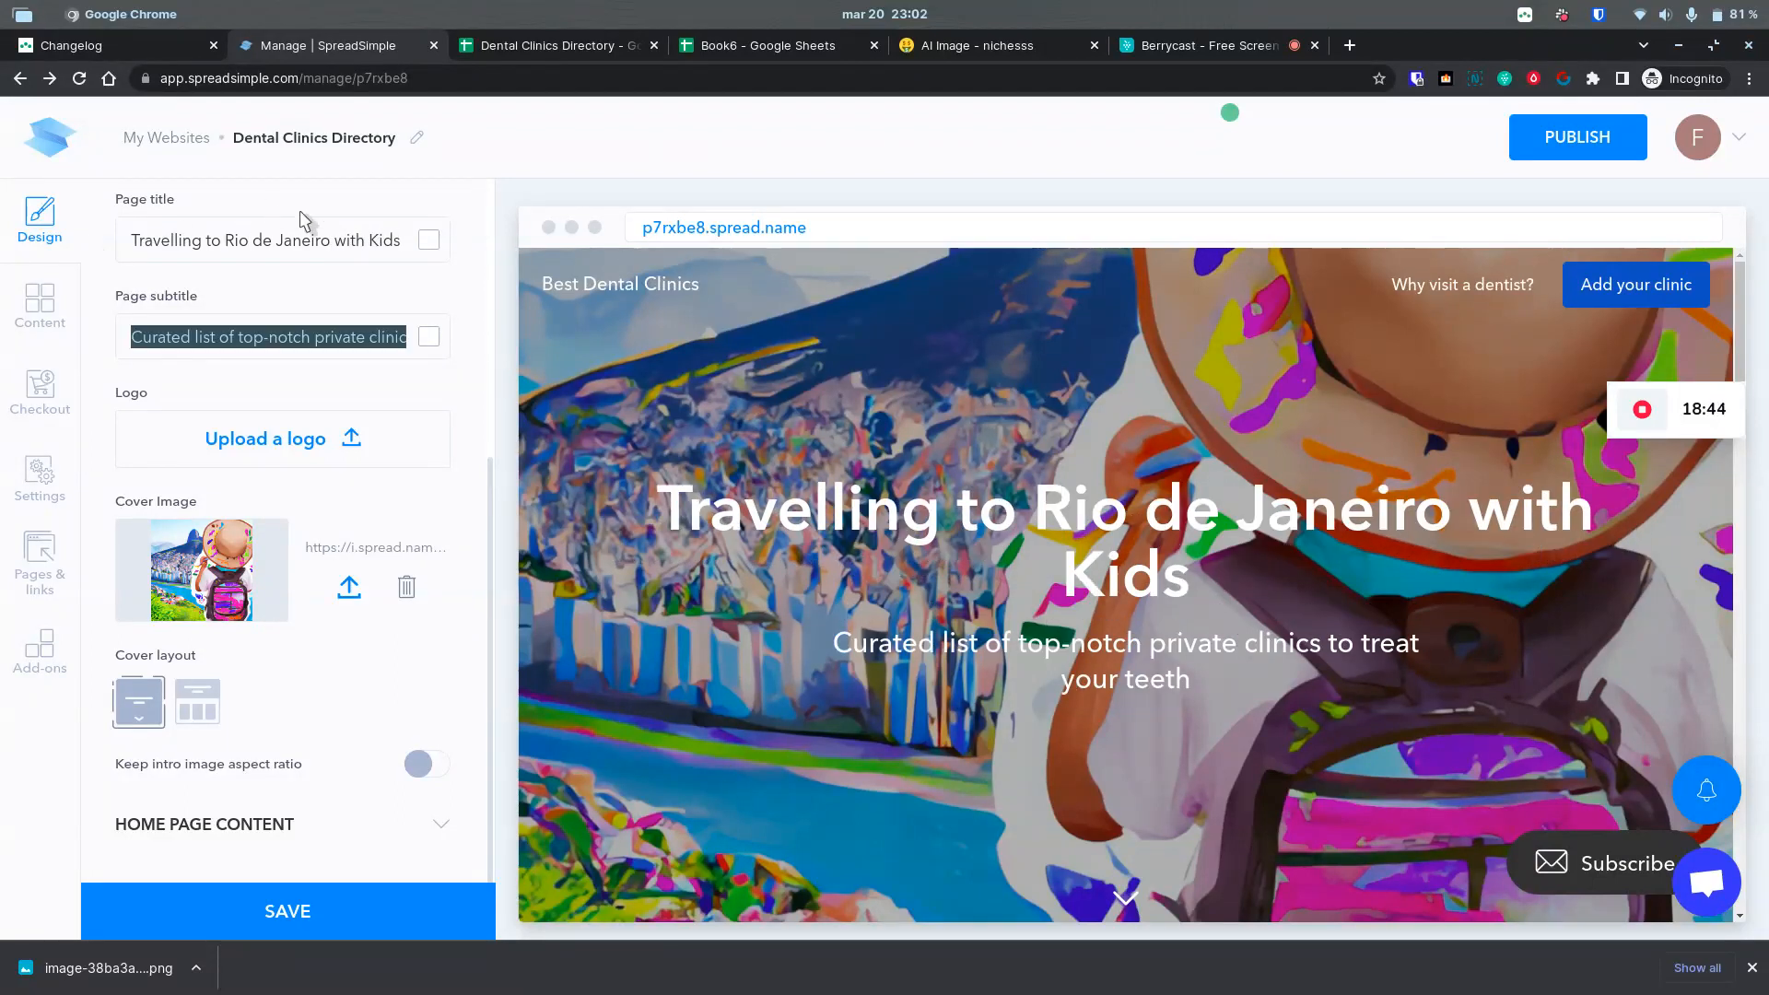
text(ooo)
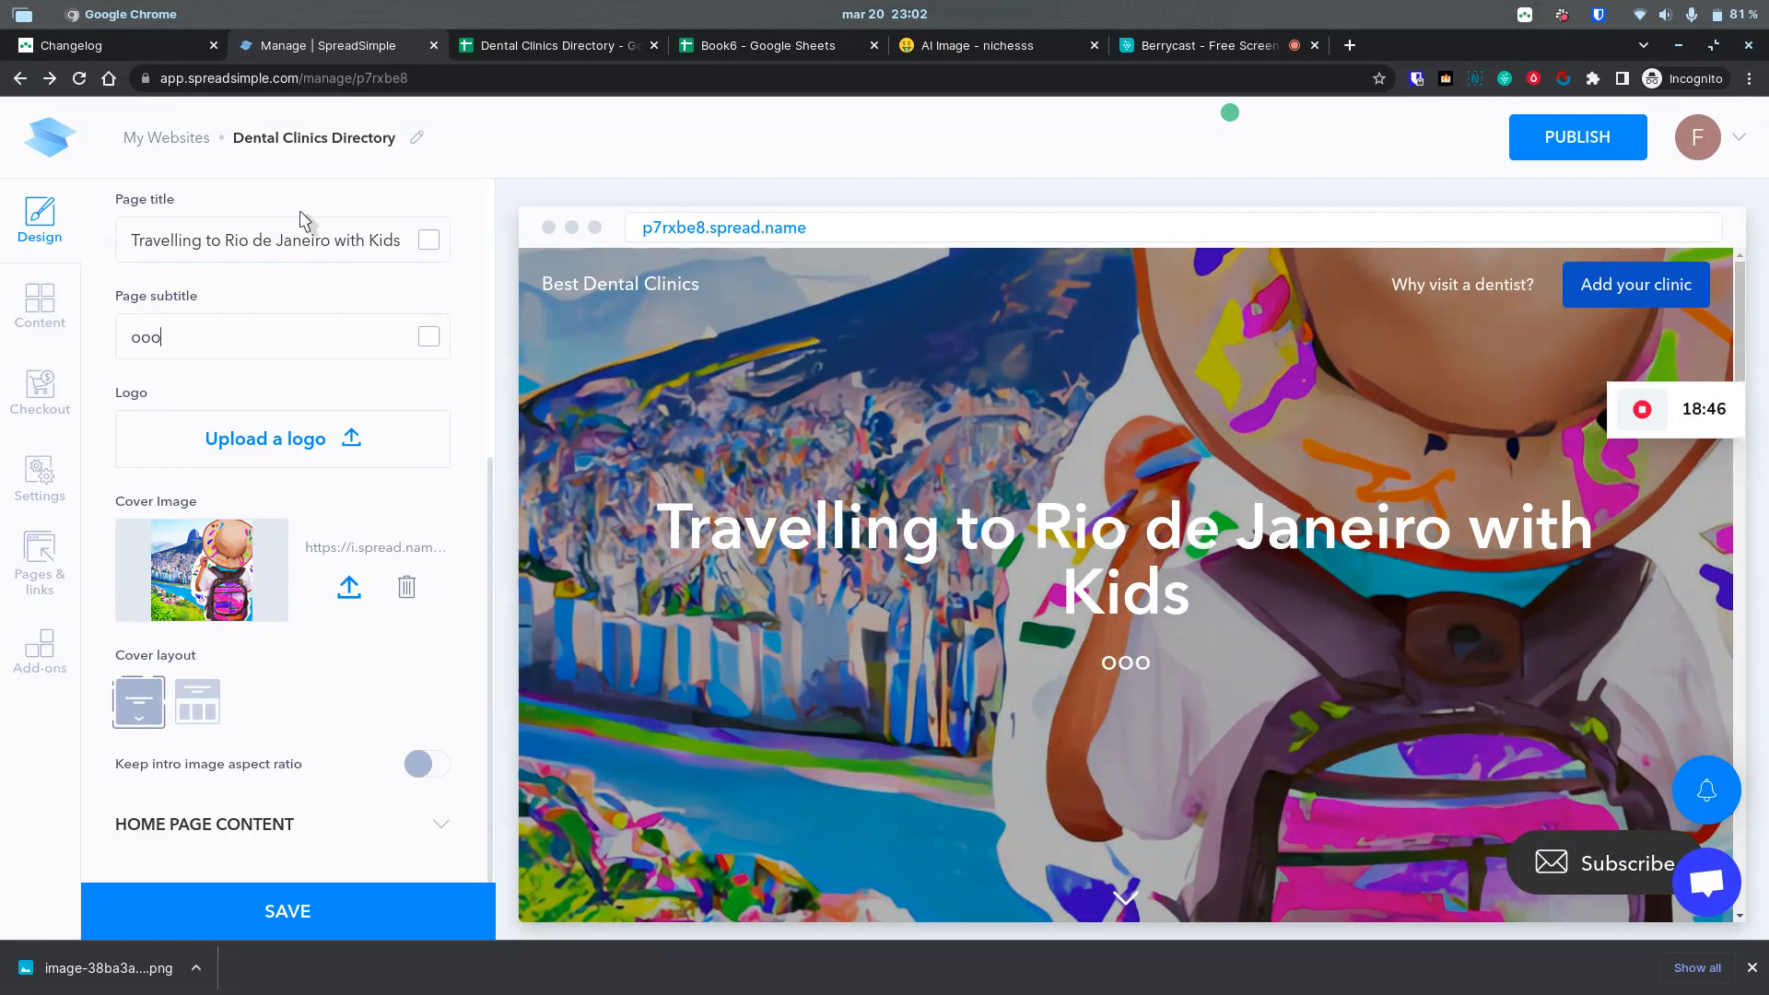
text( suggest)
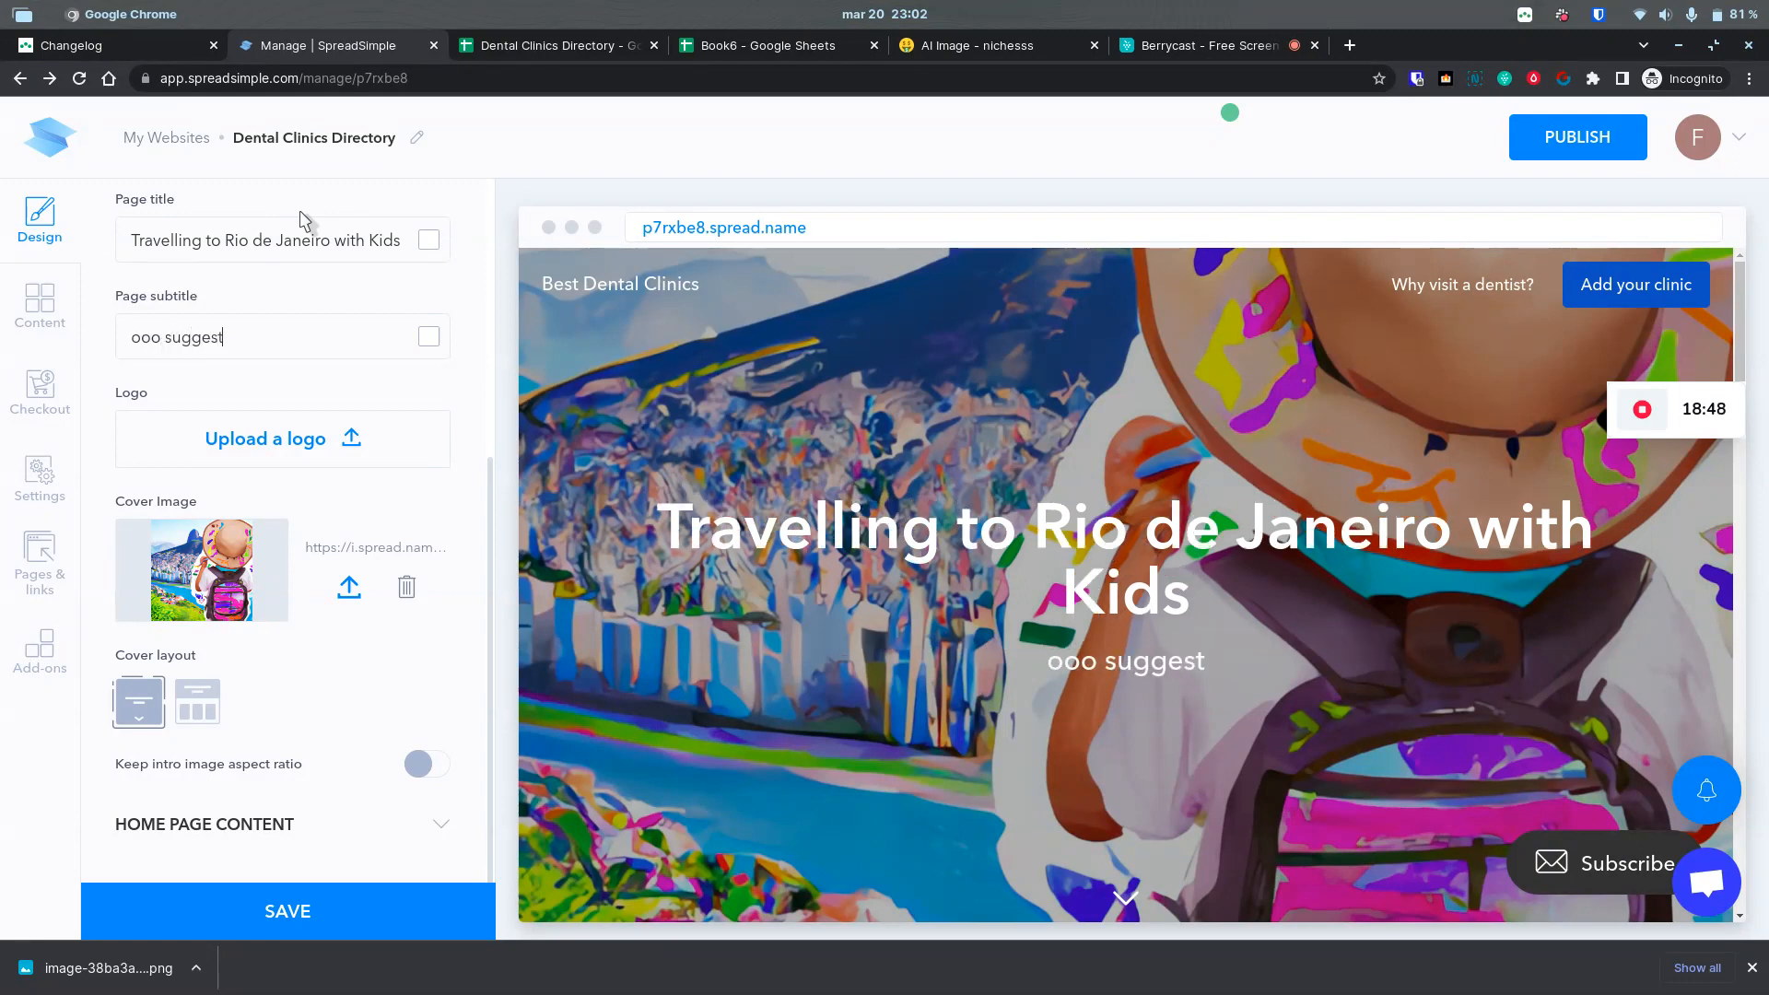
text( me a title for )
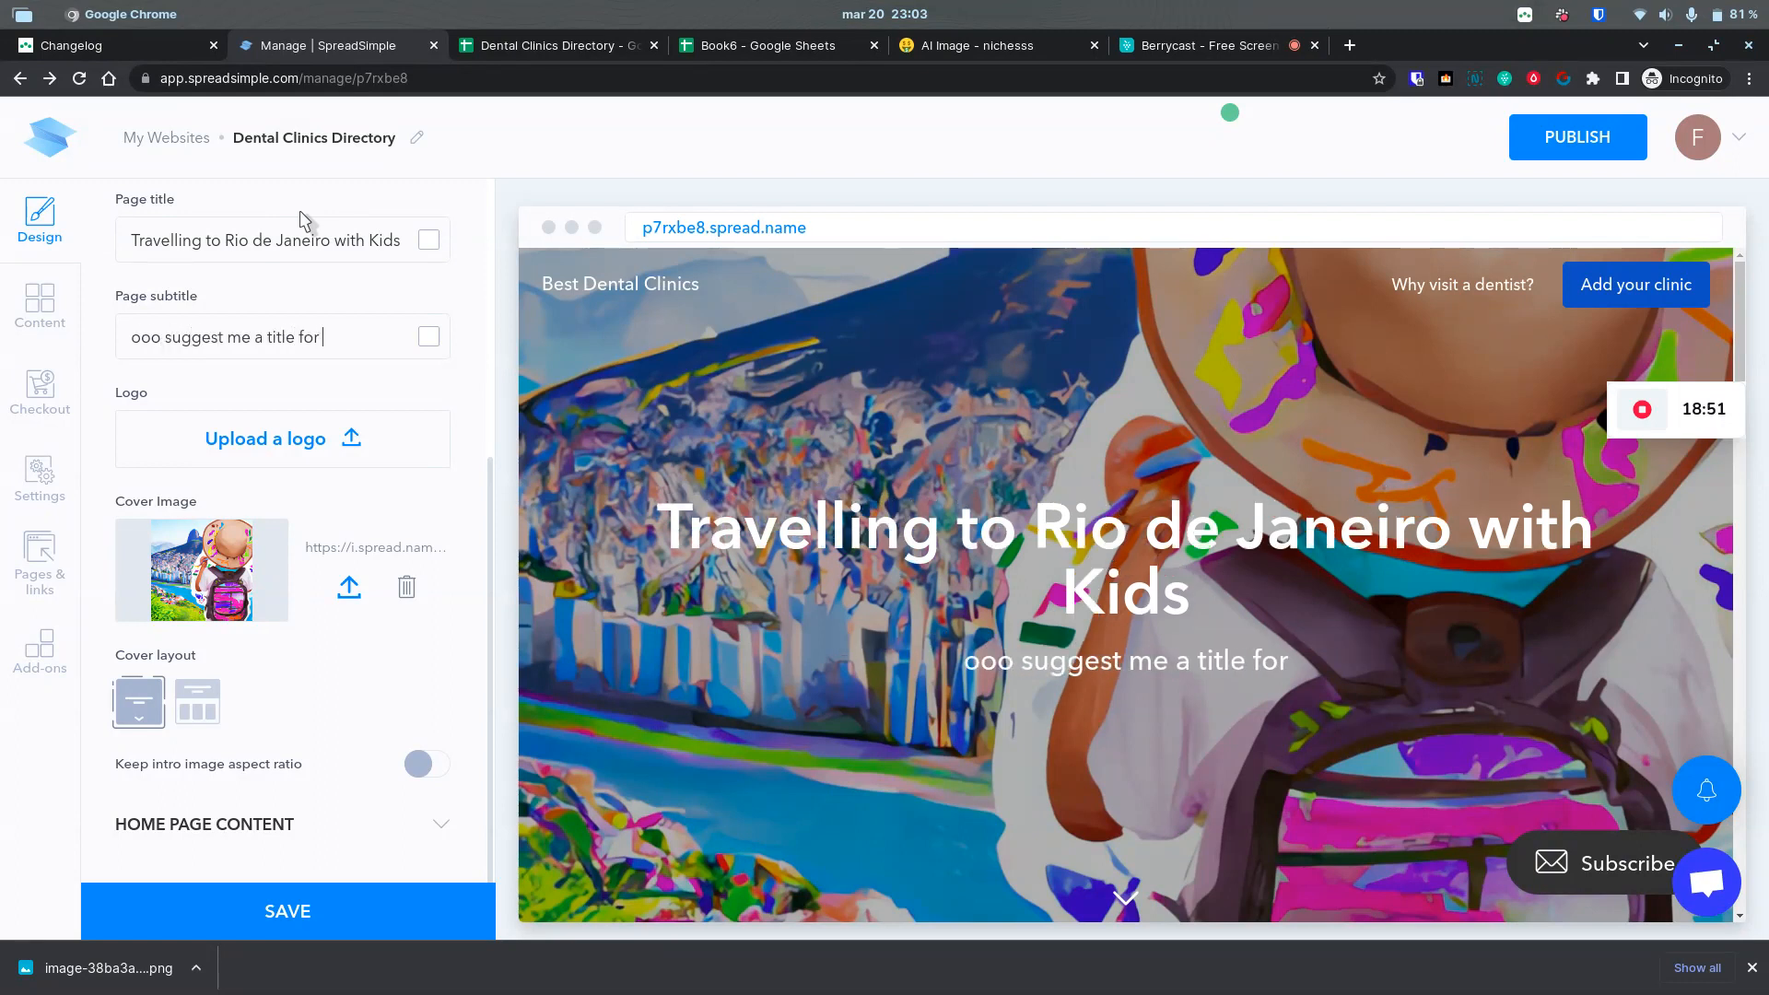
text(a page about)
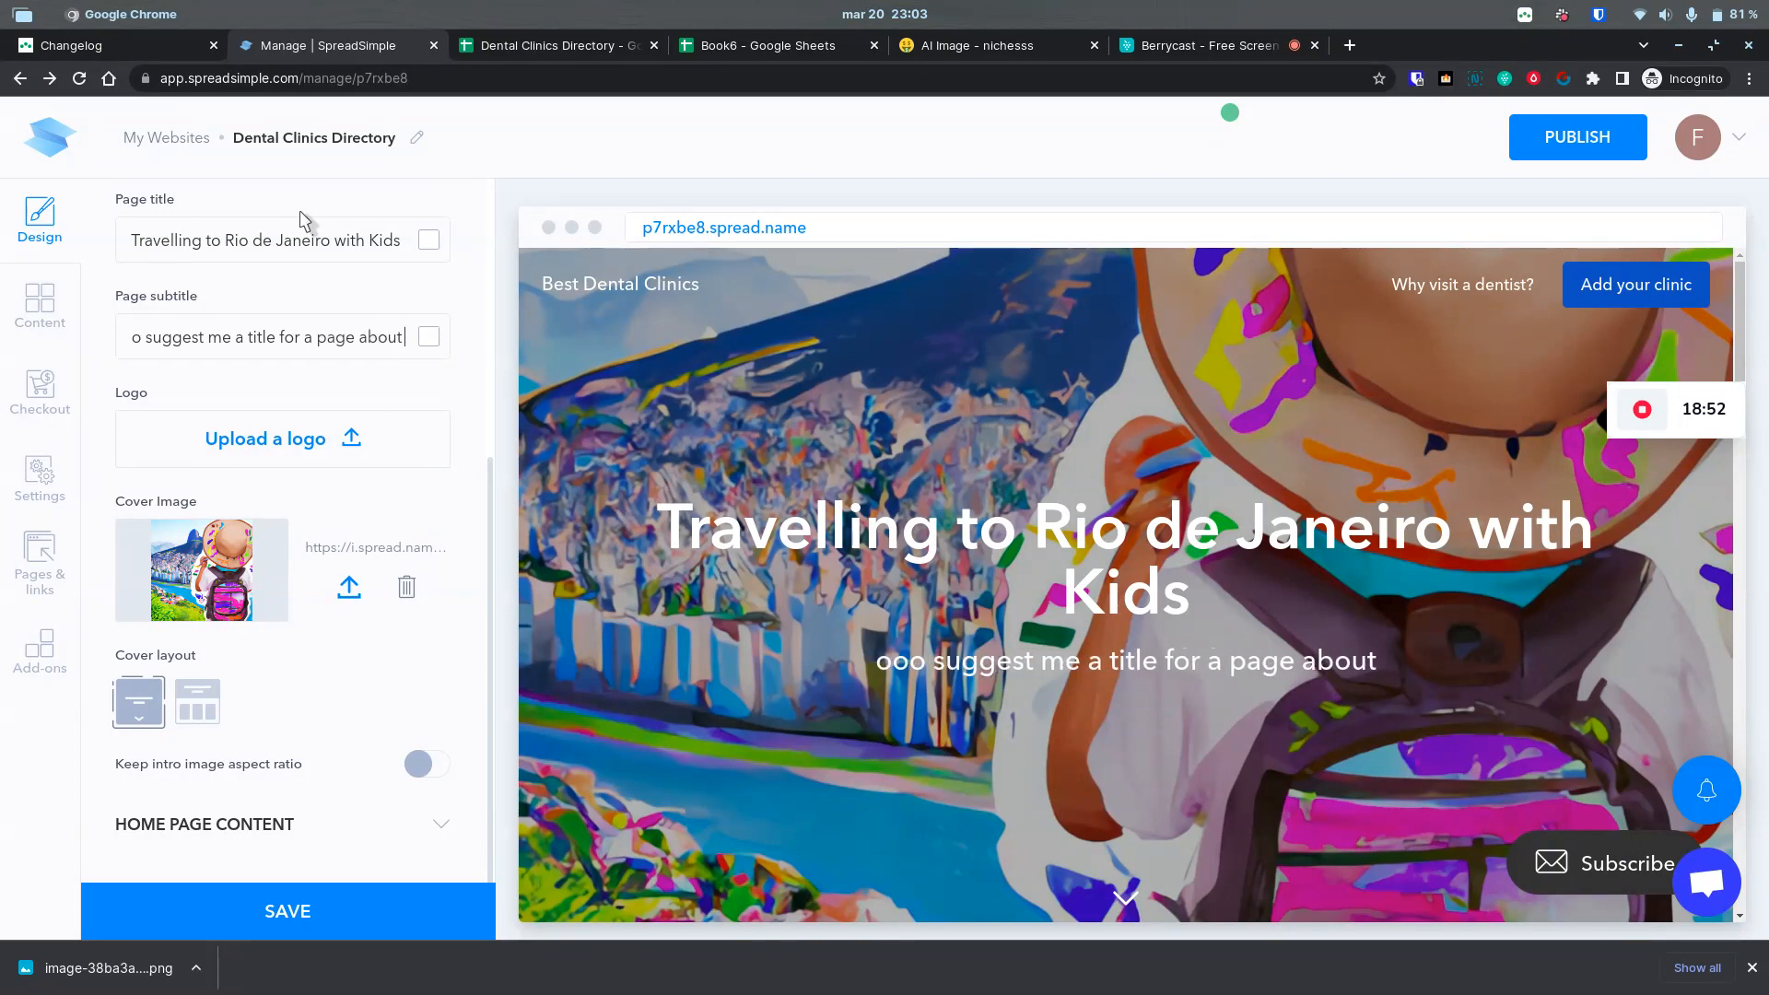
Step: Append the copied page title to the subtitle prompt and replace the whole prompt with Triplo AI's generated title
click(192, 241)
triple_click(193, 242)
key(ctrl+c)
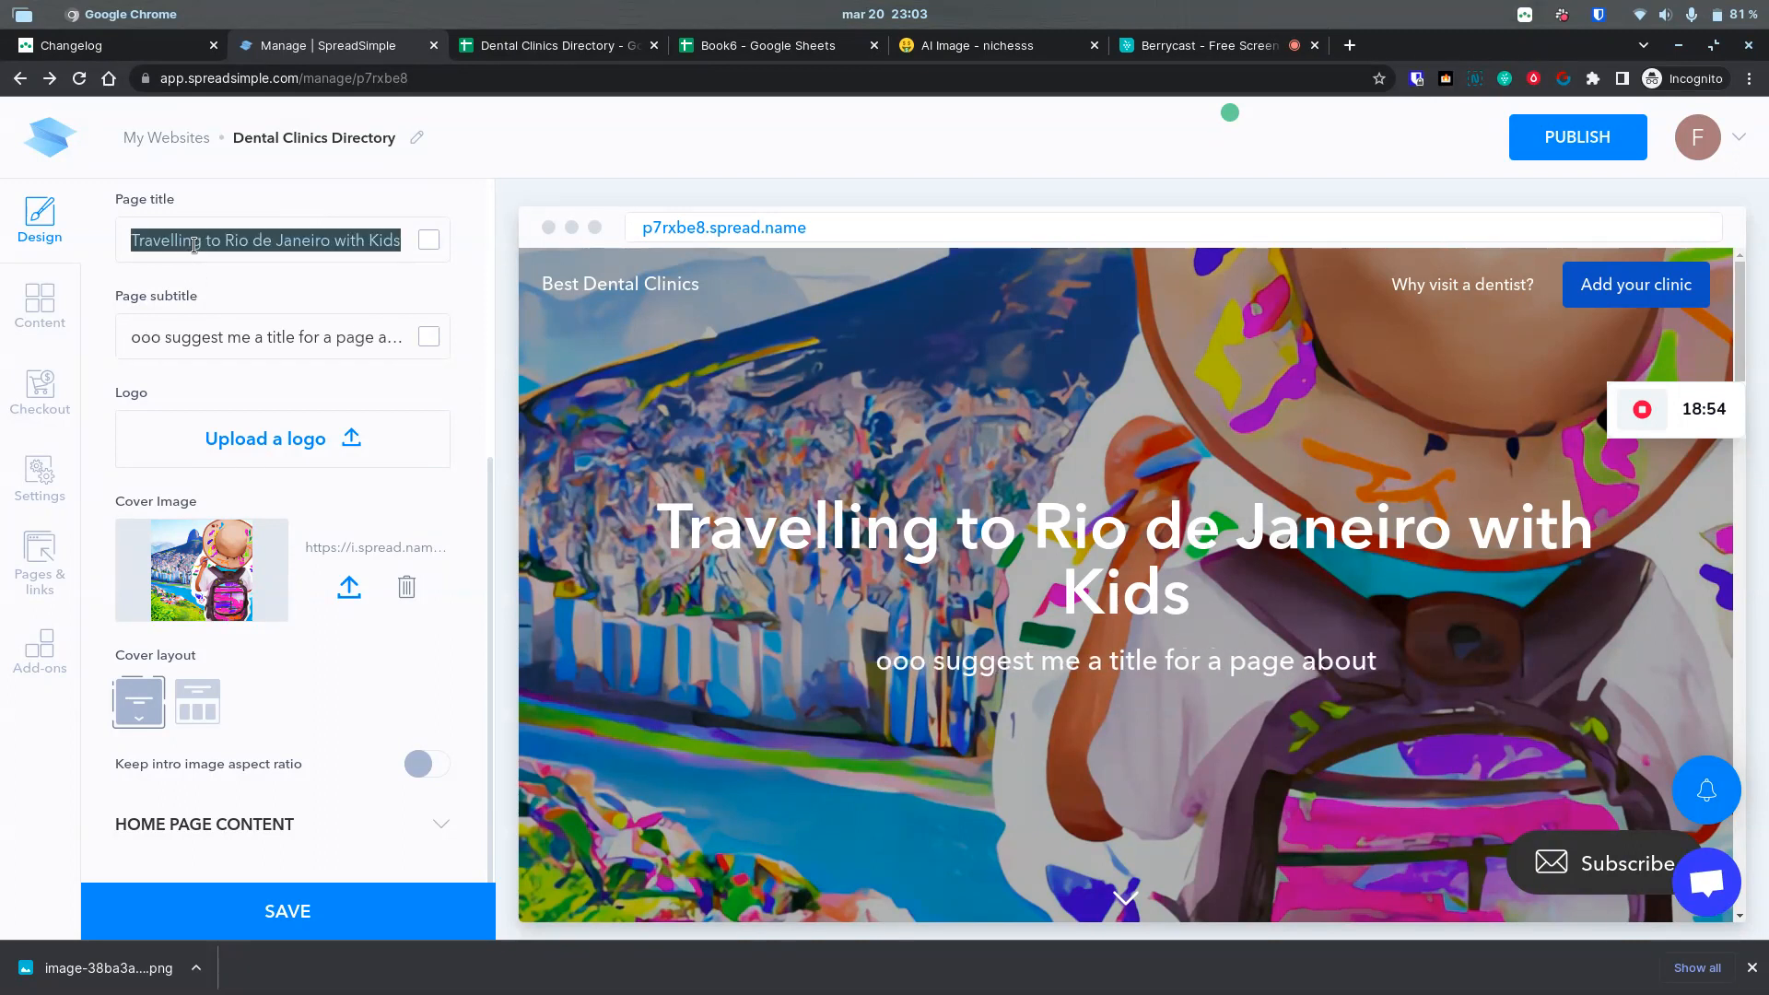
click(332, 336)
key(shift+End)
key(End)
key(ctrl+v)
key(ctrl+a)
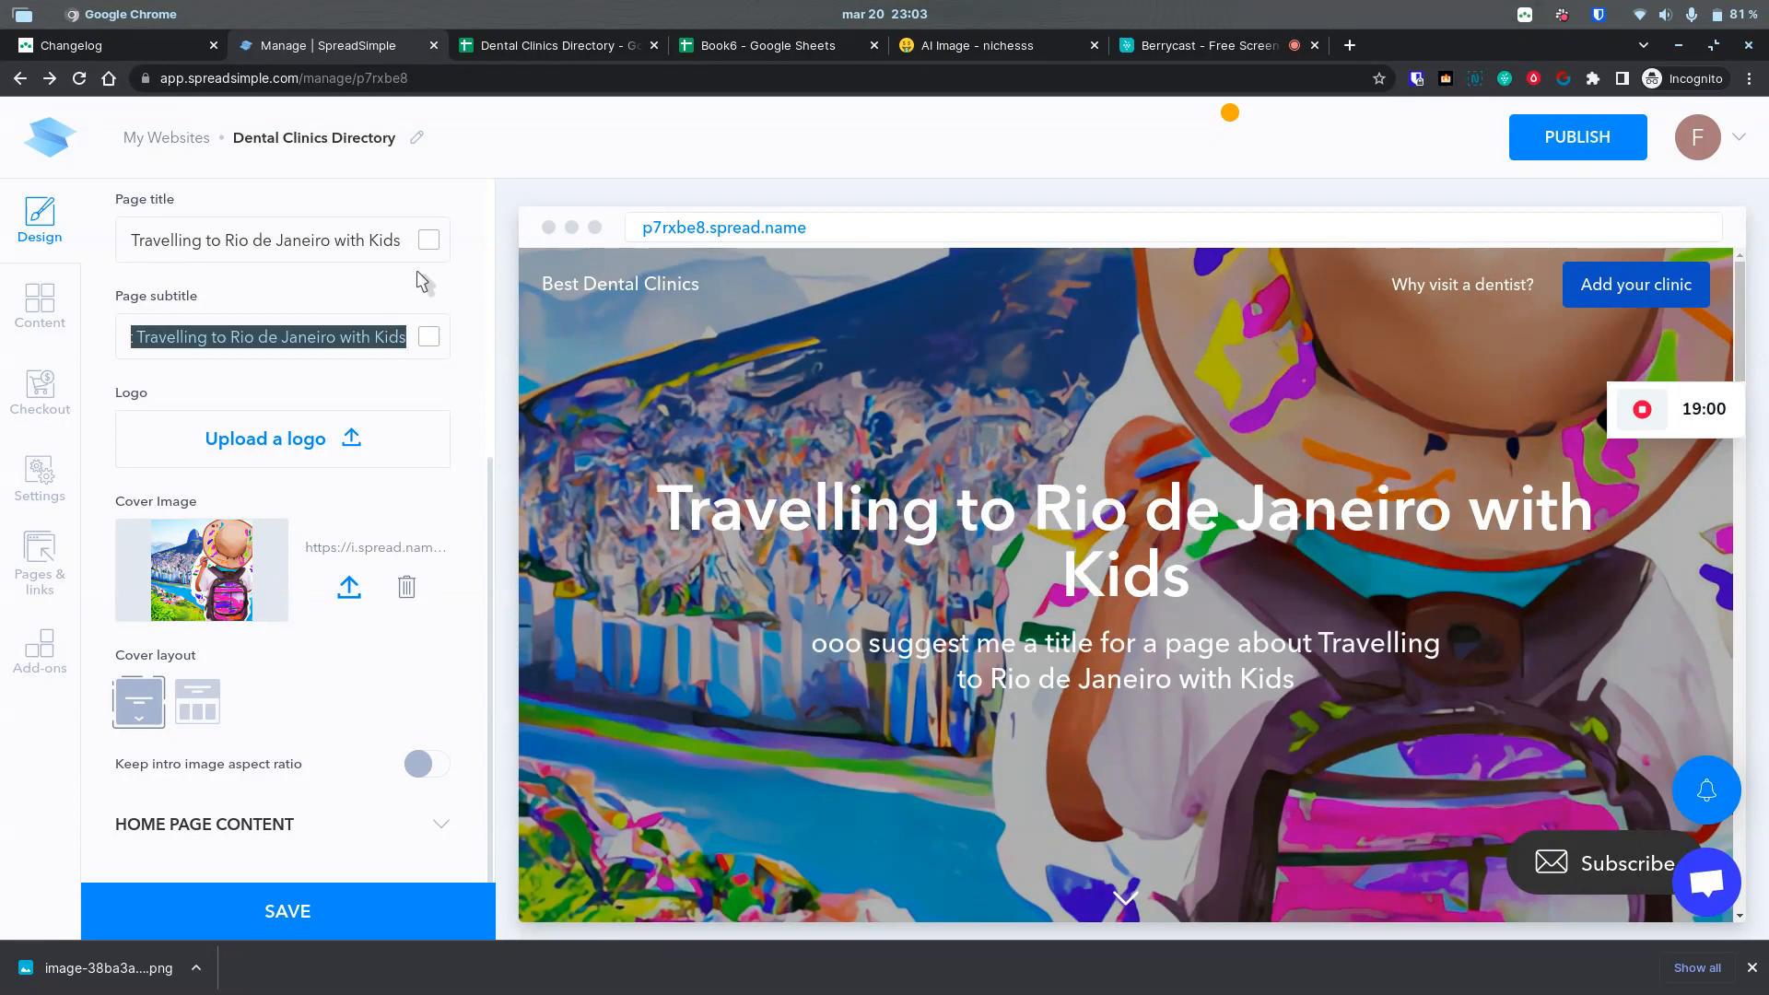
text("Exploring Rio de Janeiro with Kids: An Unforgettable Family Vacation")
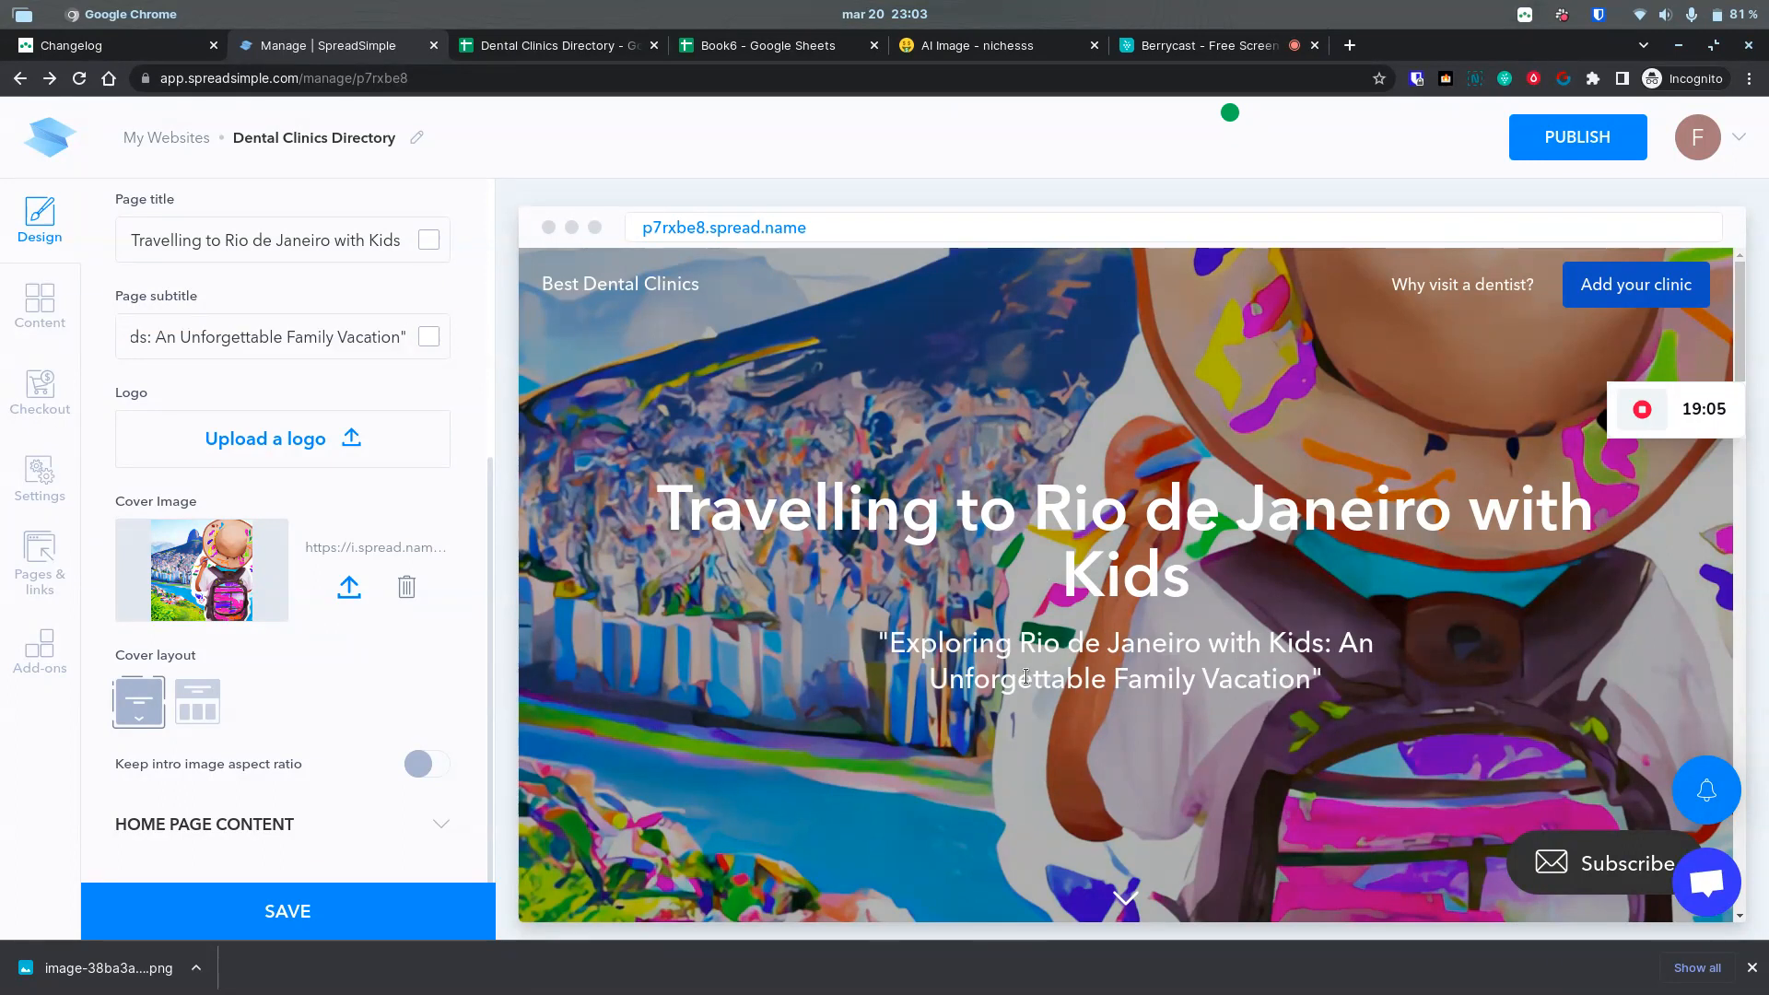
Step: Expand the home page content settings and copy the page title from the intro for reuse in the description
scroll(754, 671, down, 5)
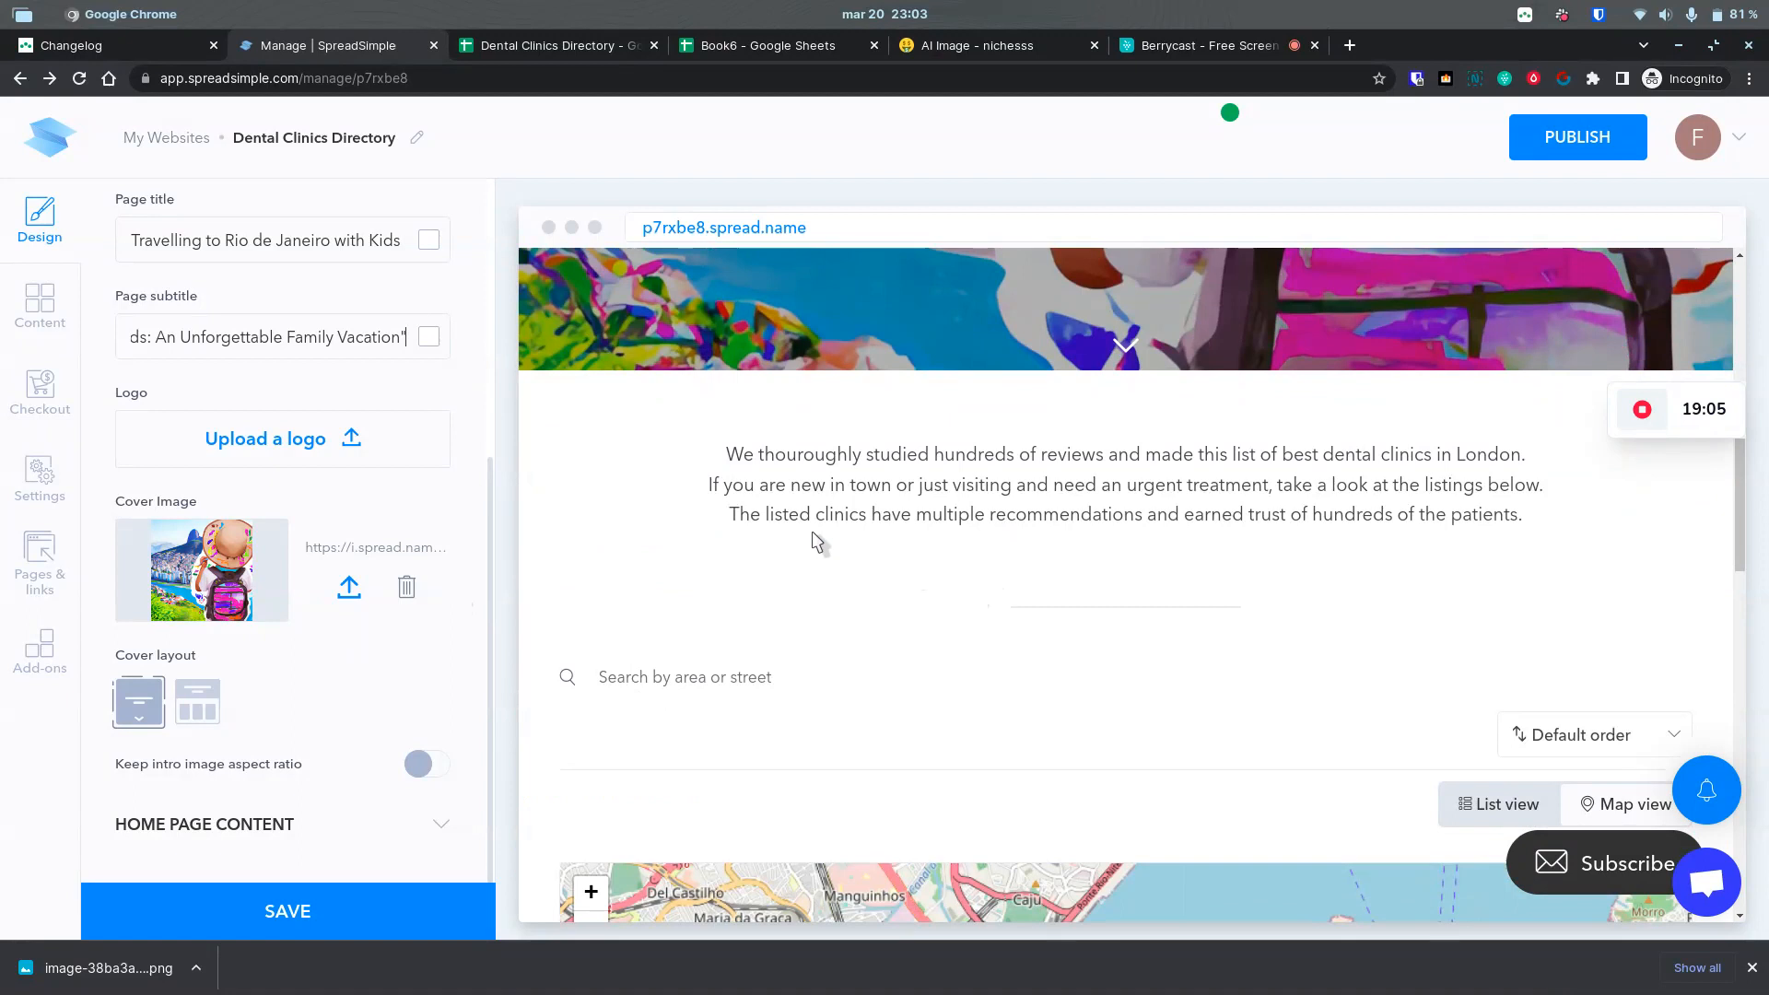
scroll(257, 497, down, 2)
click(194, 815)
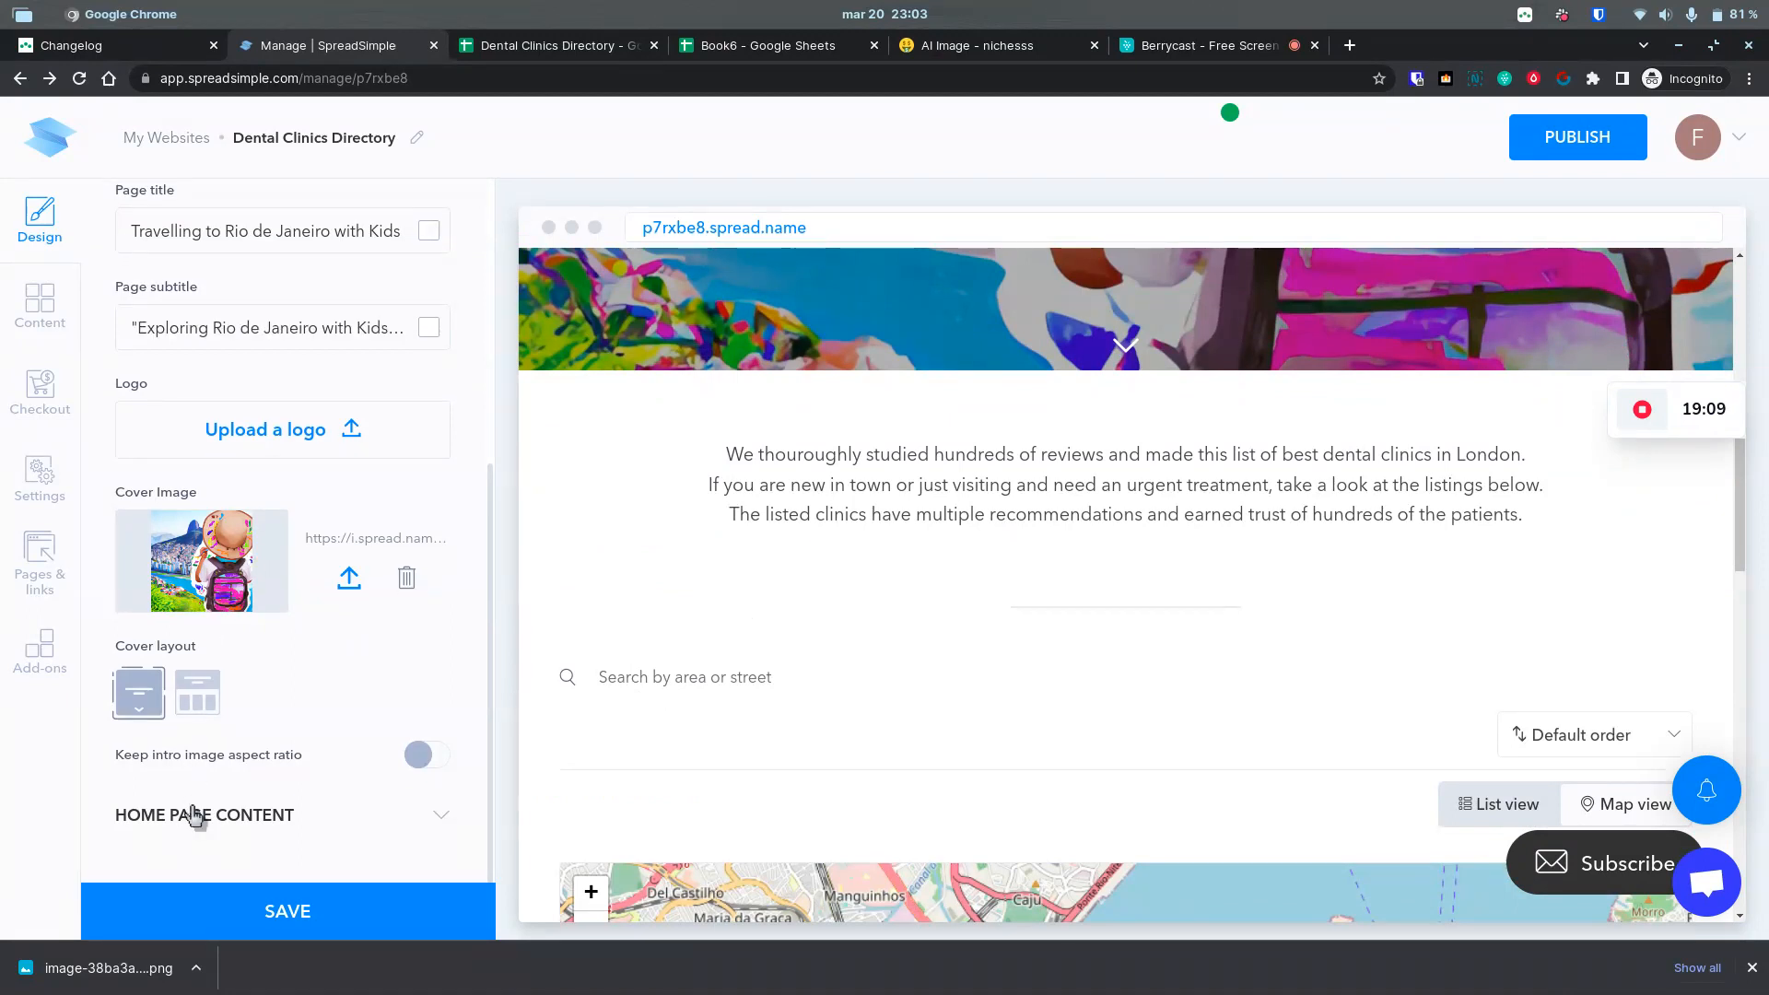
scroll(281, 804, down, 7)
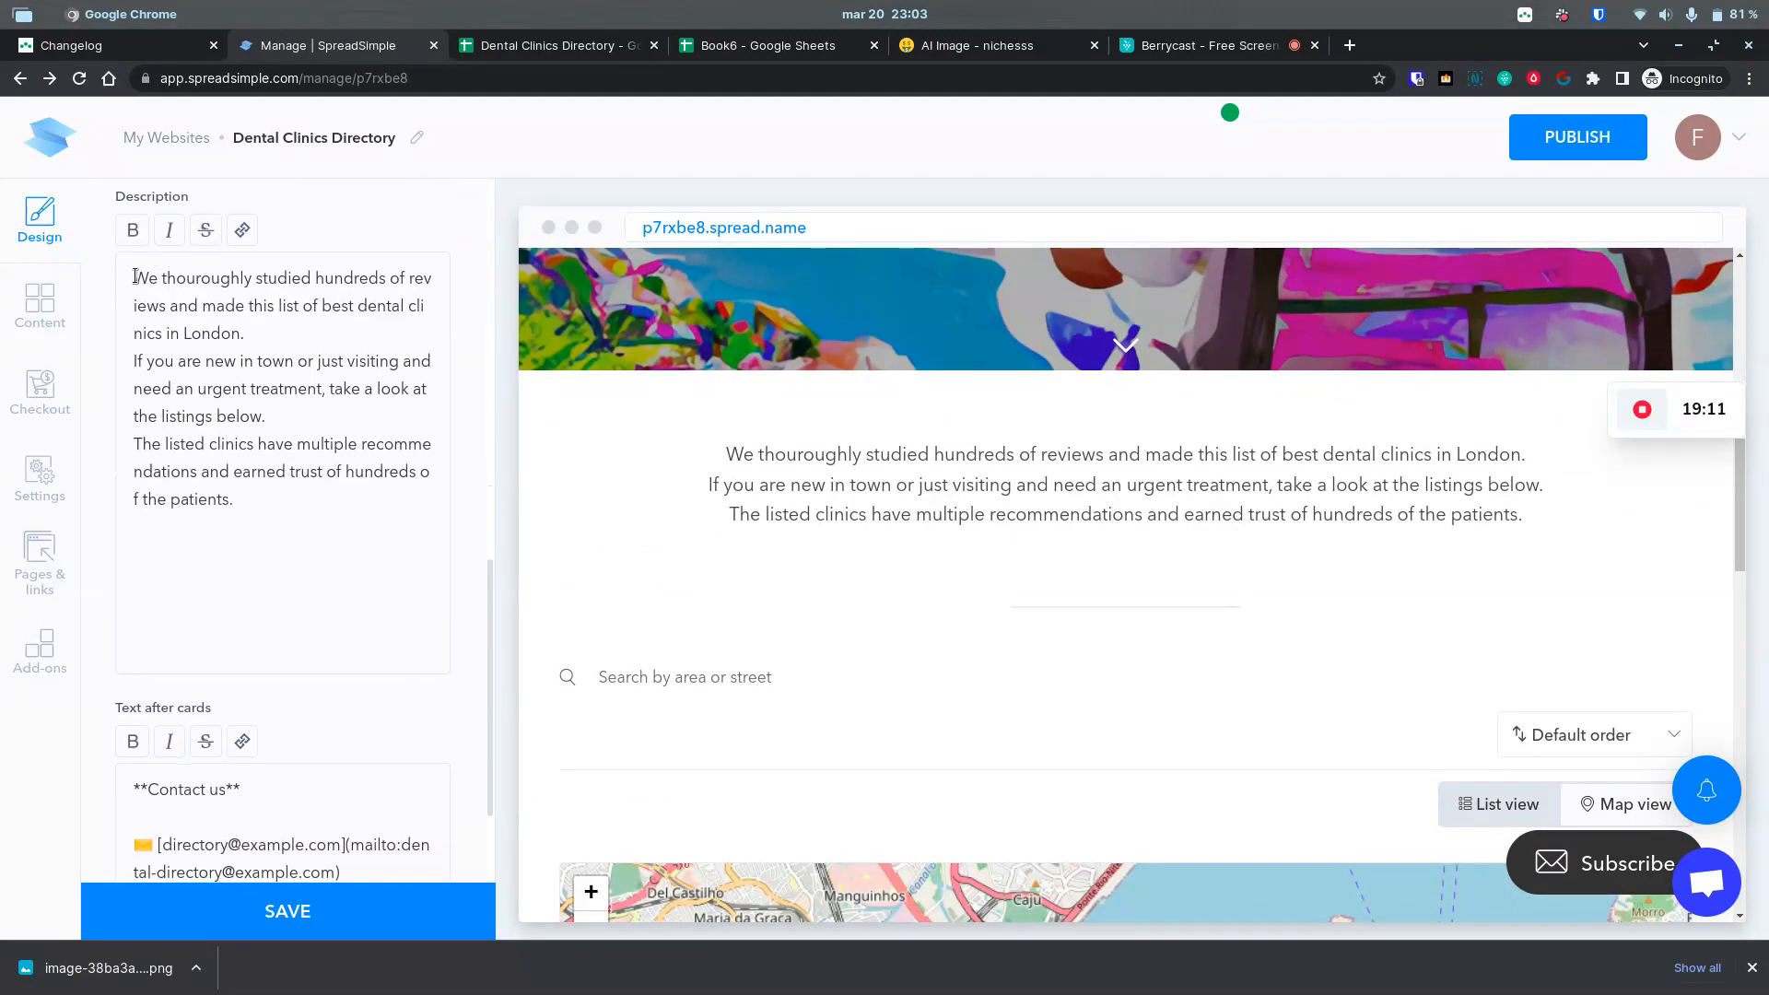
scroll(276, 431, up, 10)
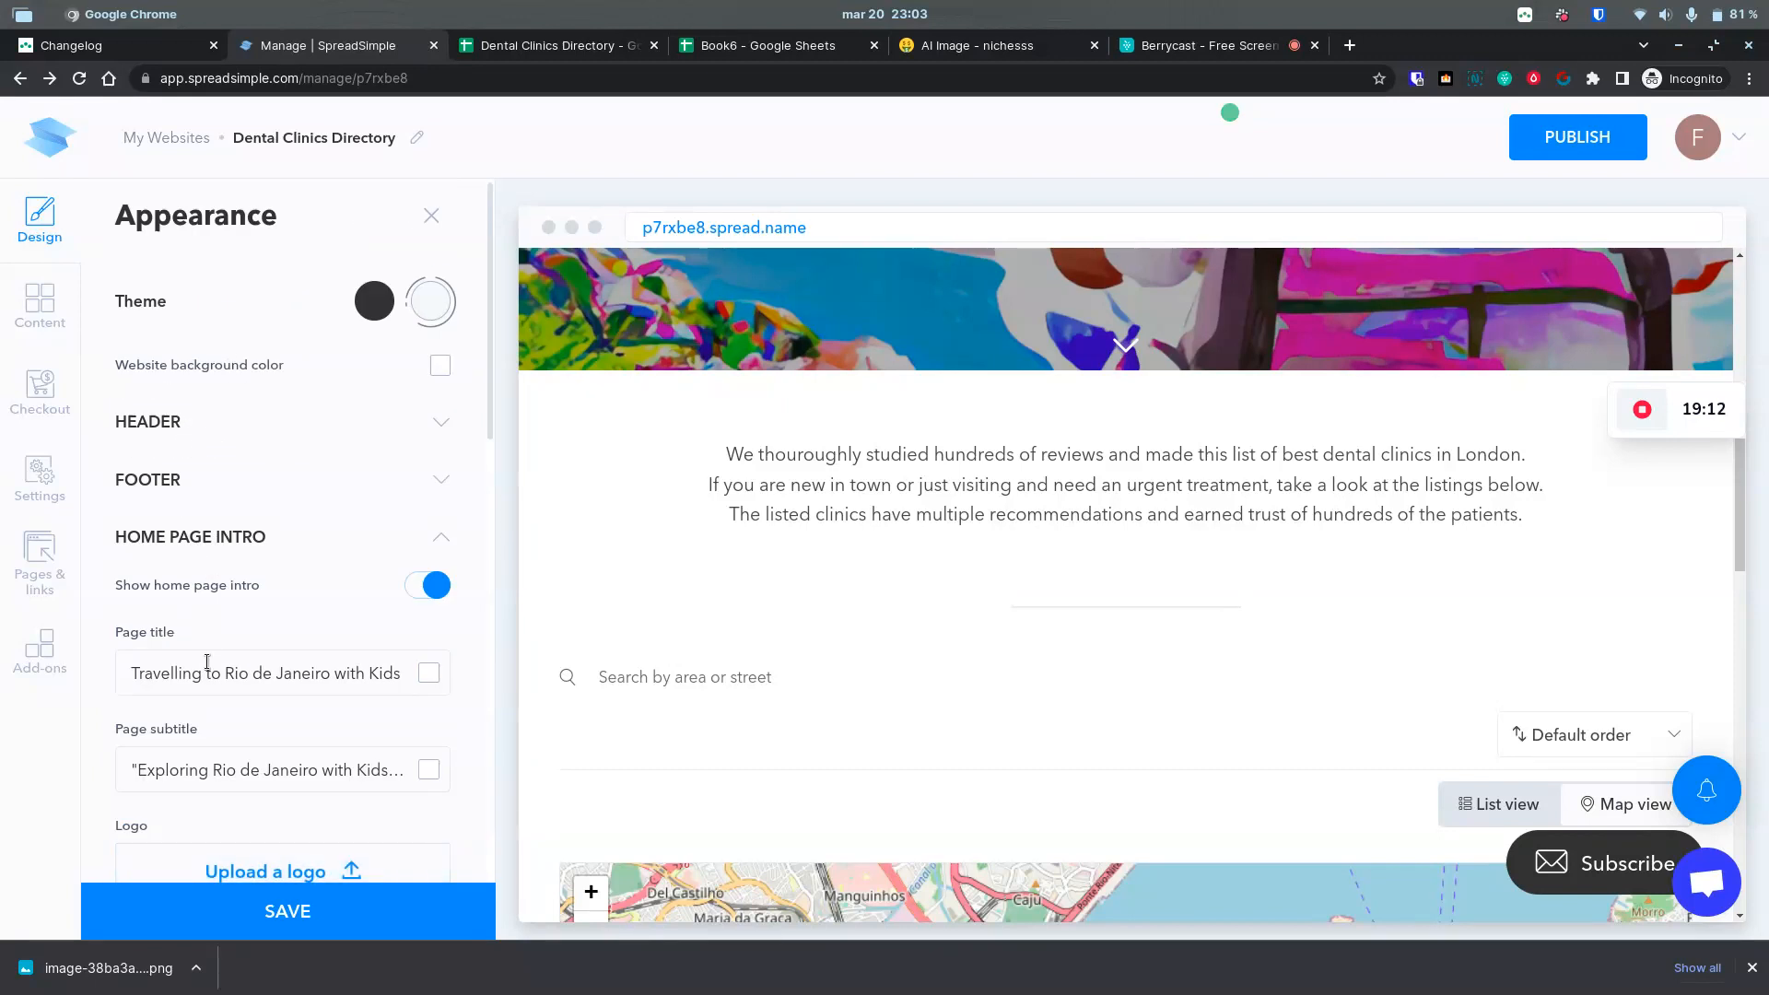
triple_click(210, 668)
scroll(225, 541, down, 10)
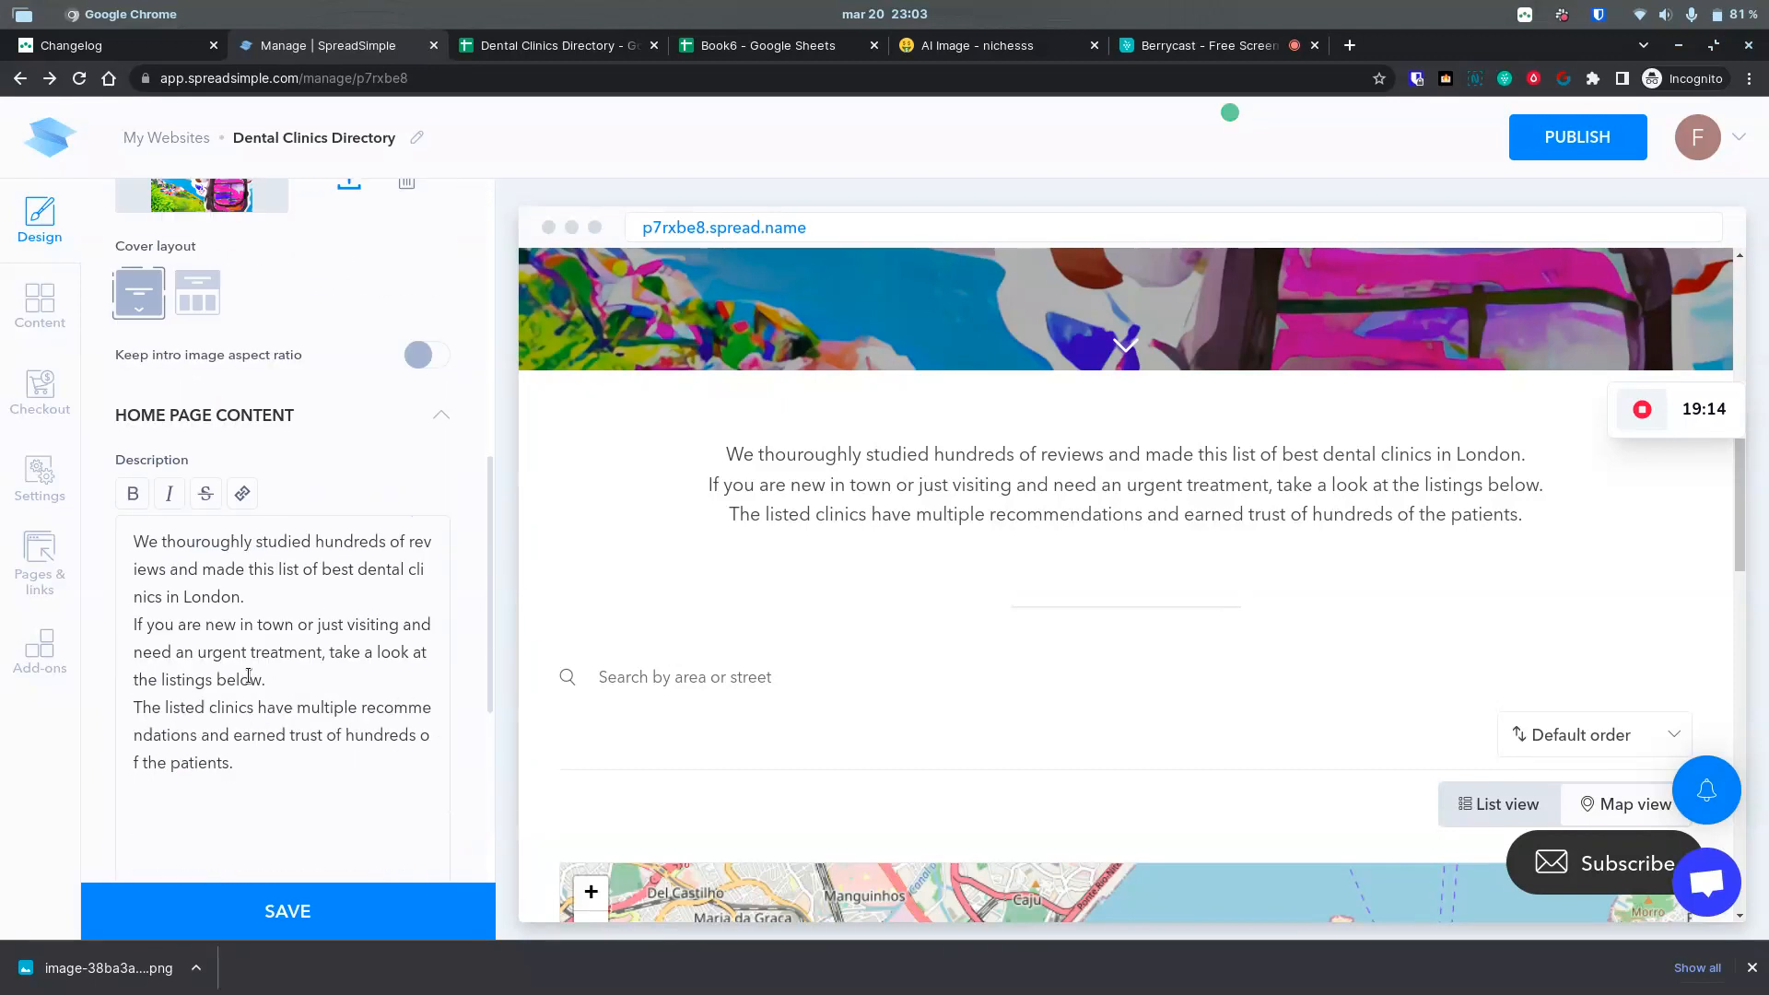
Step: Replace the home page description with the prompt "ooo describe on a paragraph a page about: Travelling to Rio de Janeiro with Kids"
click(229, 524)
key(ctrl+a)
text(ooo de)
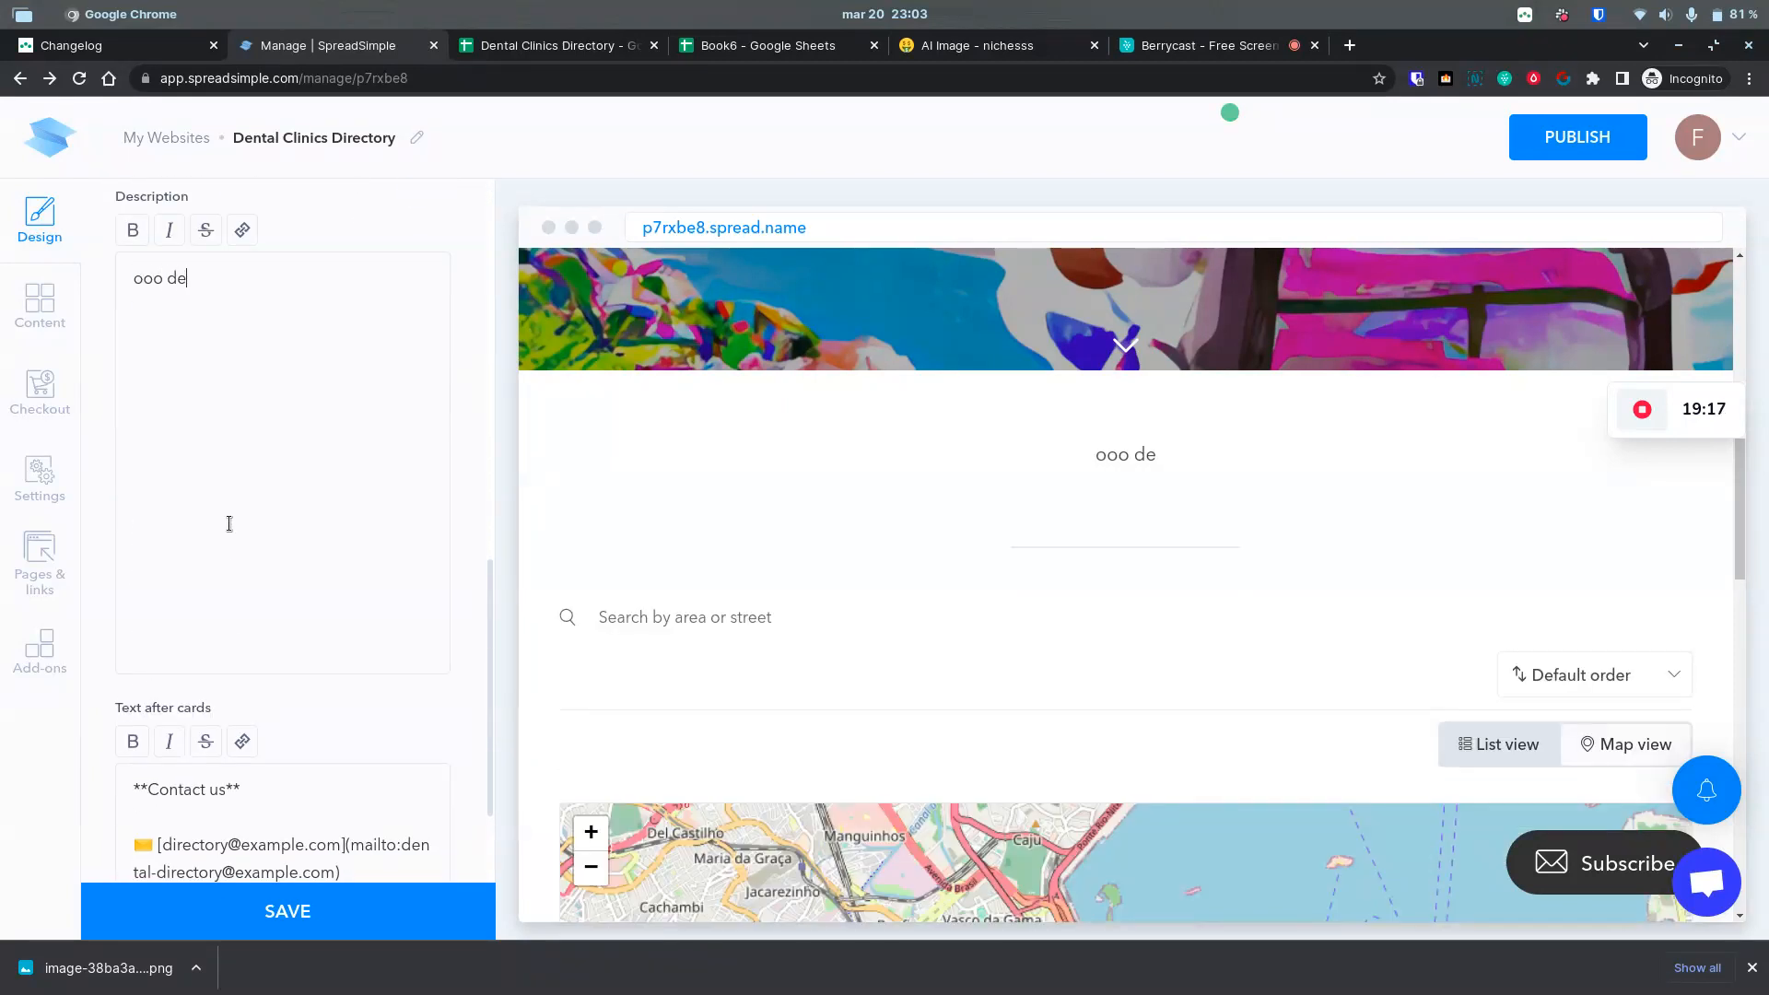
text(scribe o)
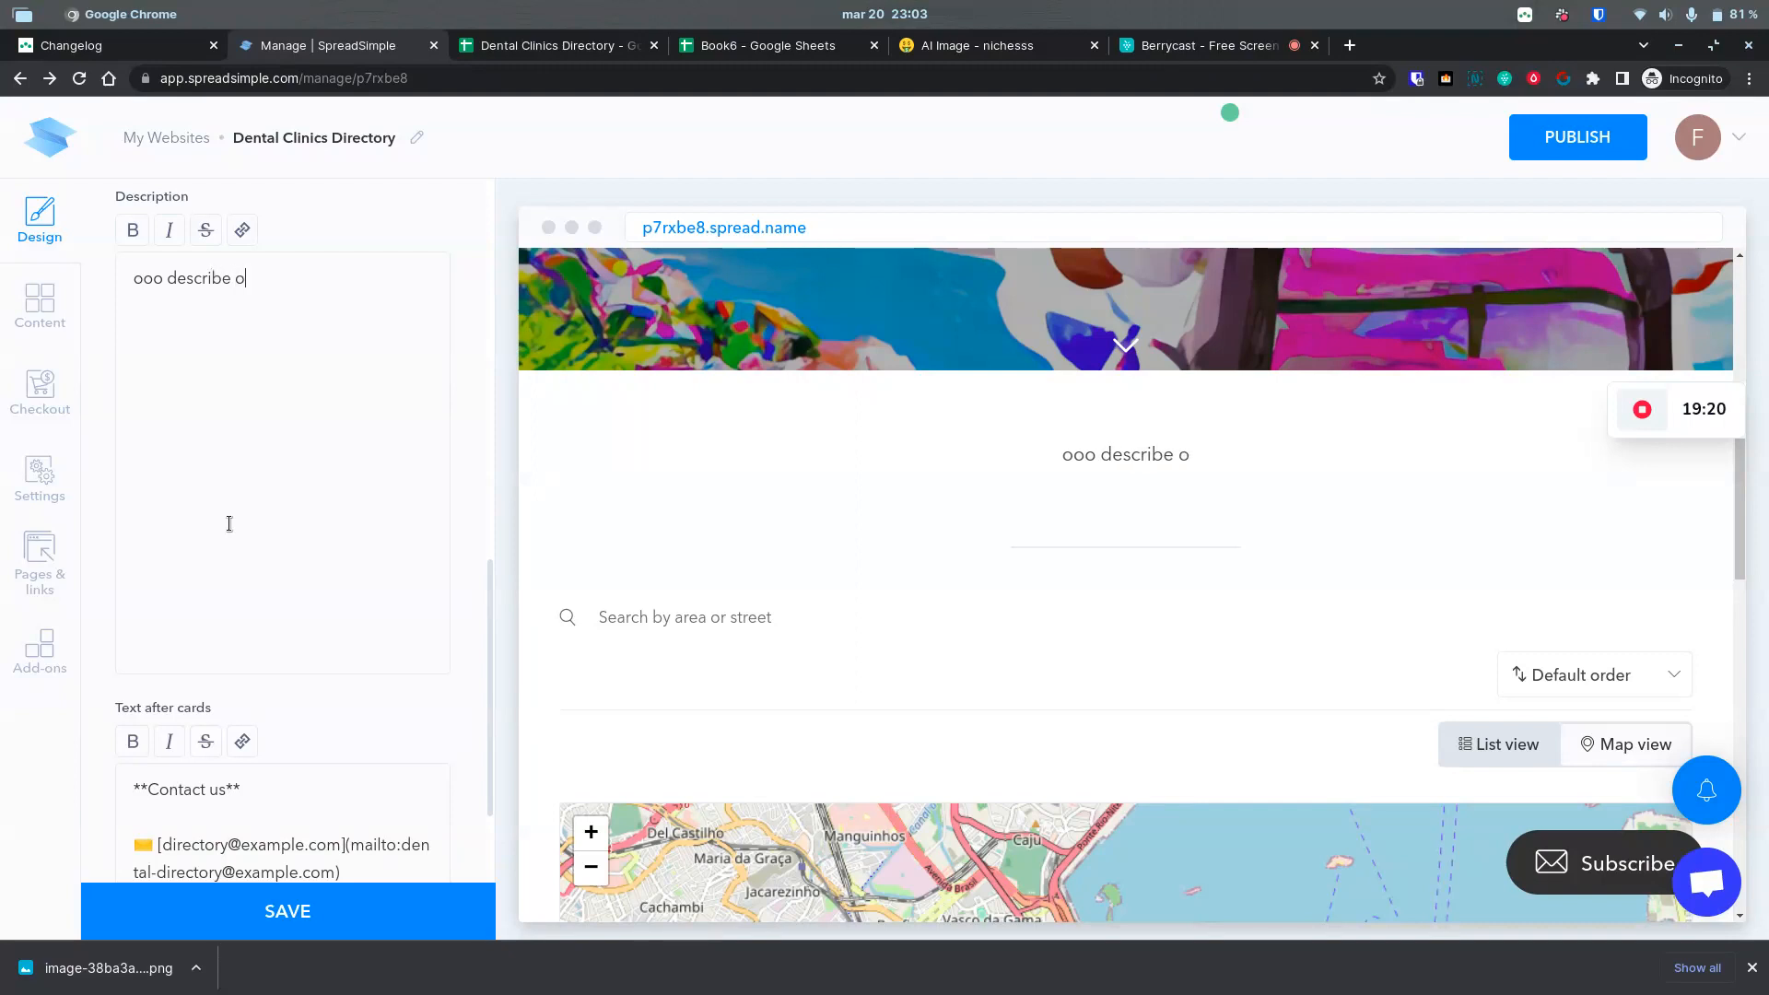
text(n a paragraphs a)
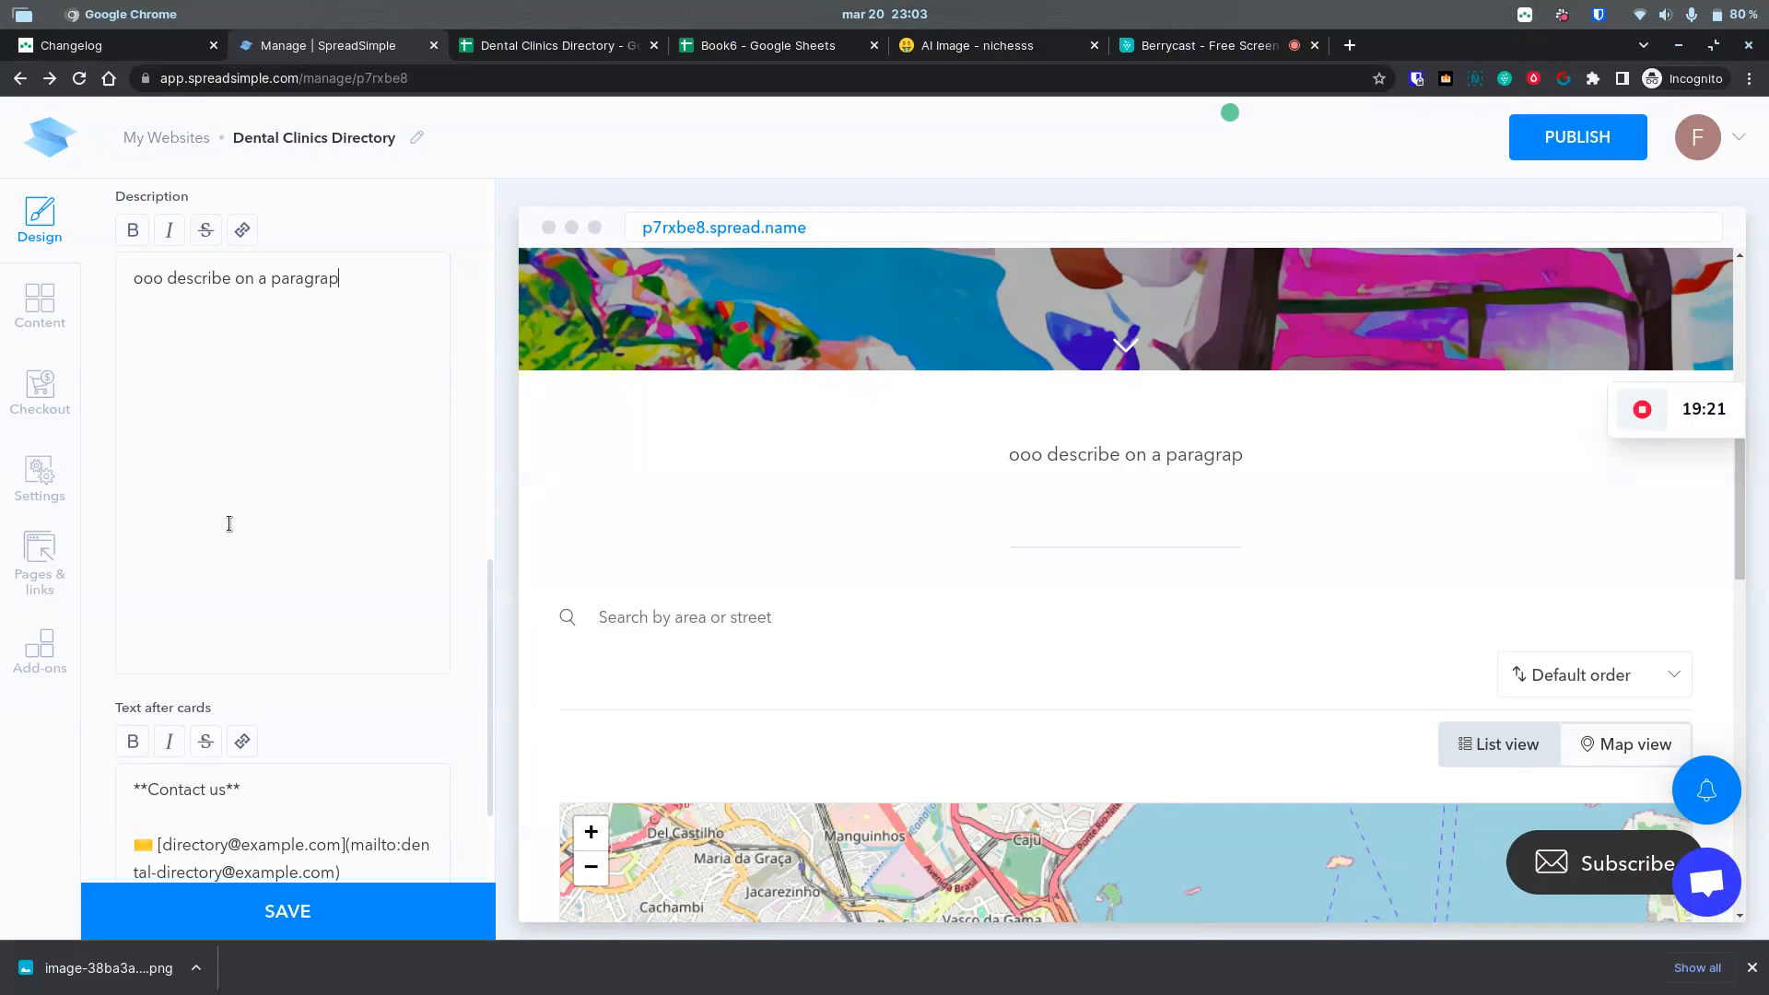
key(BackSpace)
key(BackSpace)
key(BackSpace)
text(a )
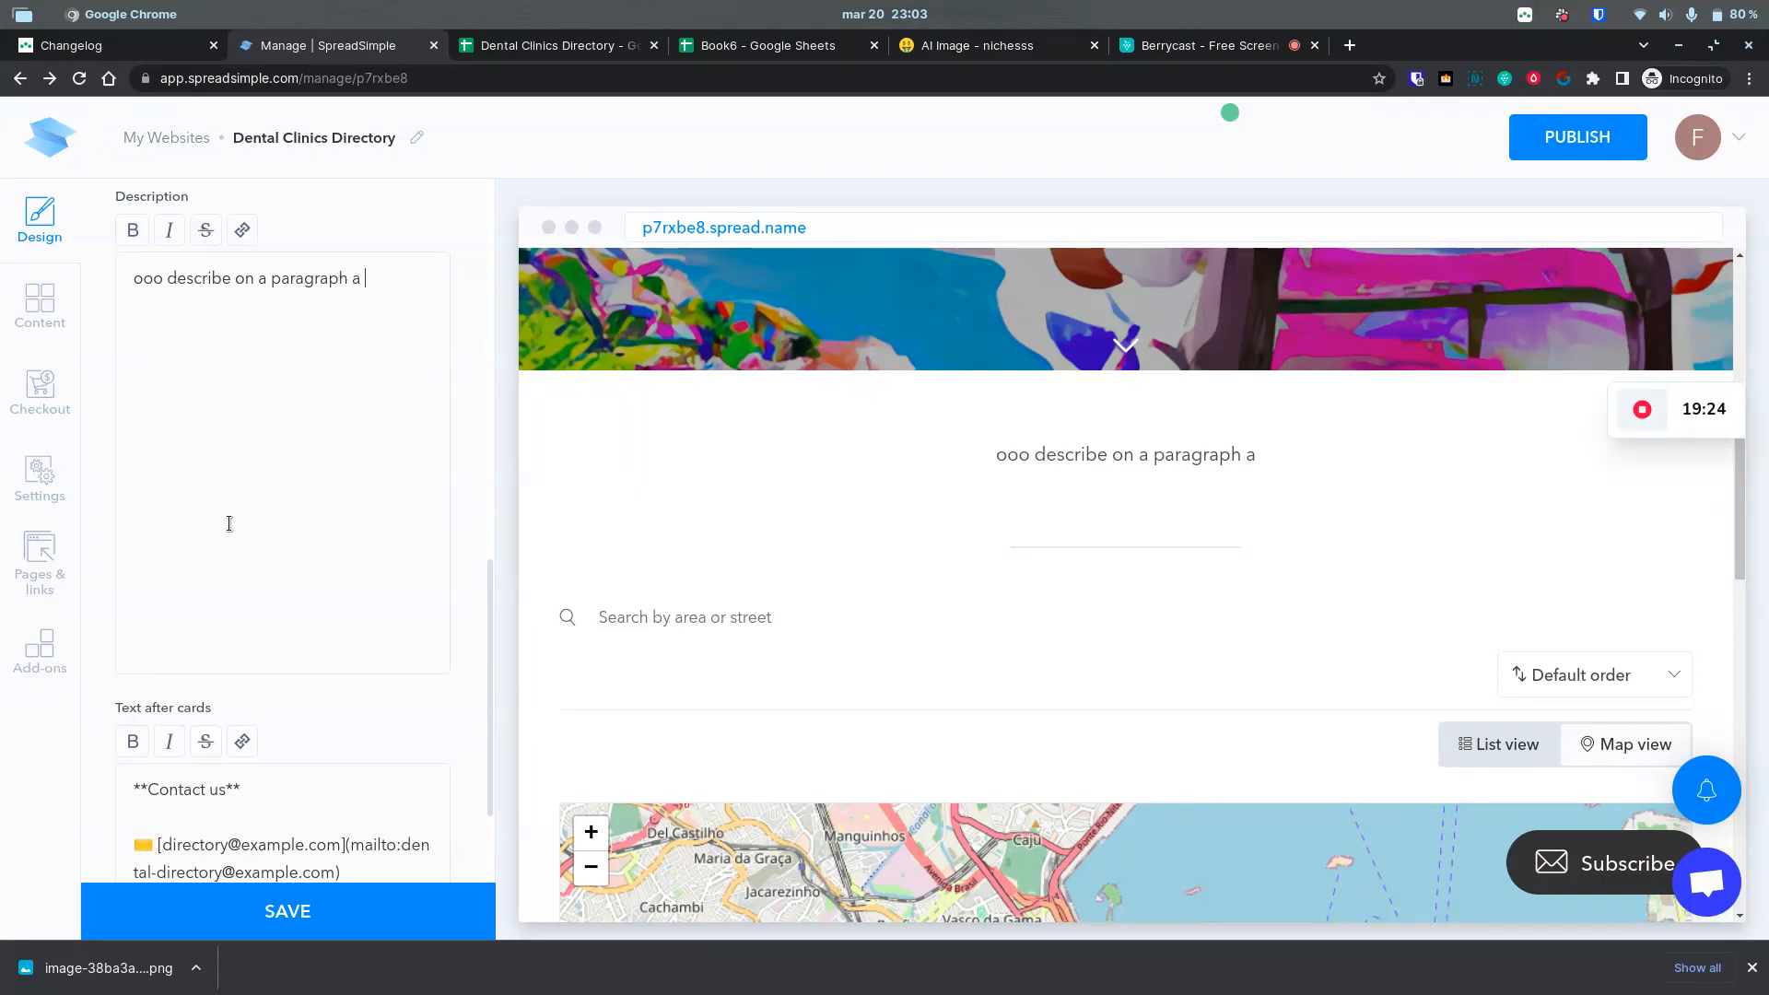
text(page about)
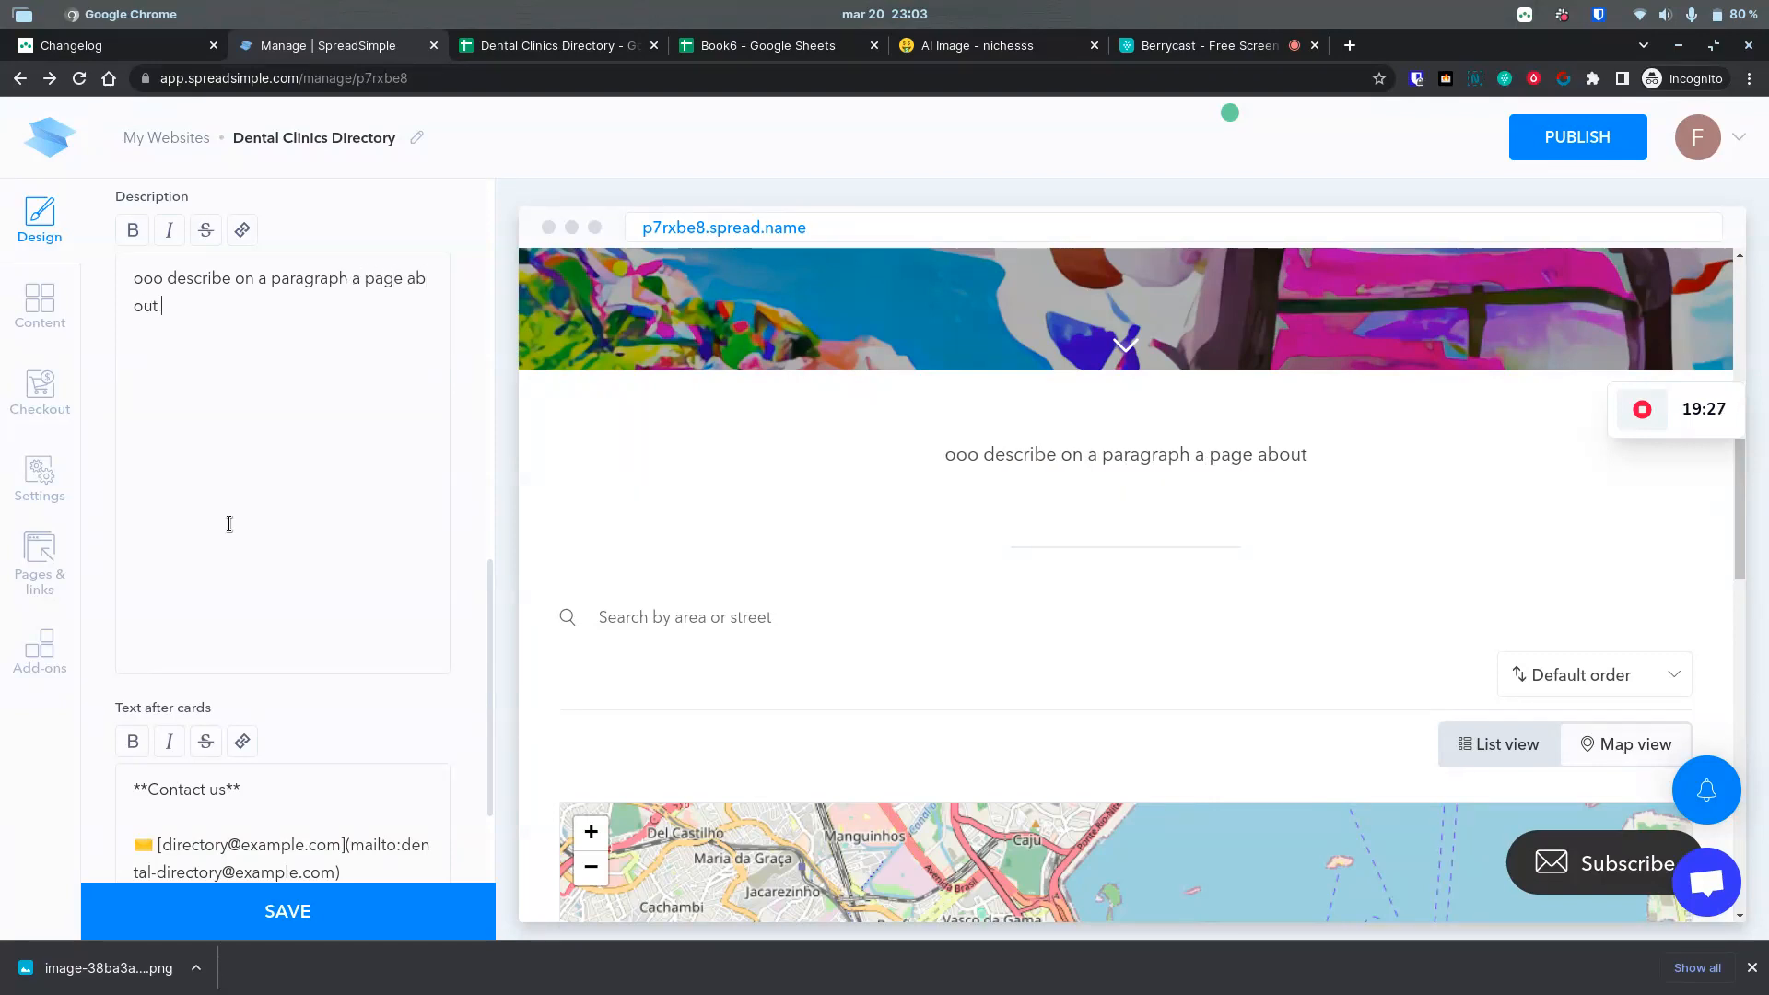
key(BackSpace)
key(BackSpace)
key(BackSpace)
key(BackSpace)
text(out)
text(: Travelling to Rio de Janeiro with Kids)
Step: Generate the description from the prompt with Triplo AI, and undo the generated text to restore the prompt
key(ctrl+a)
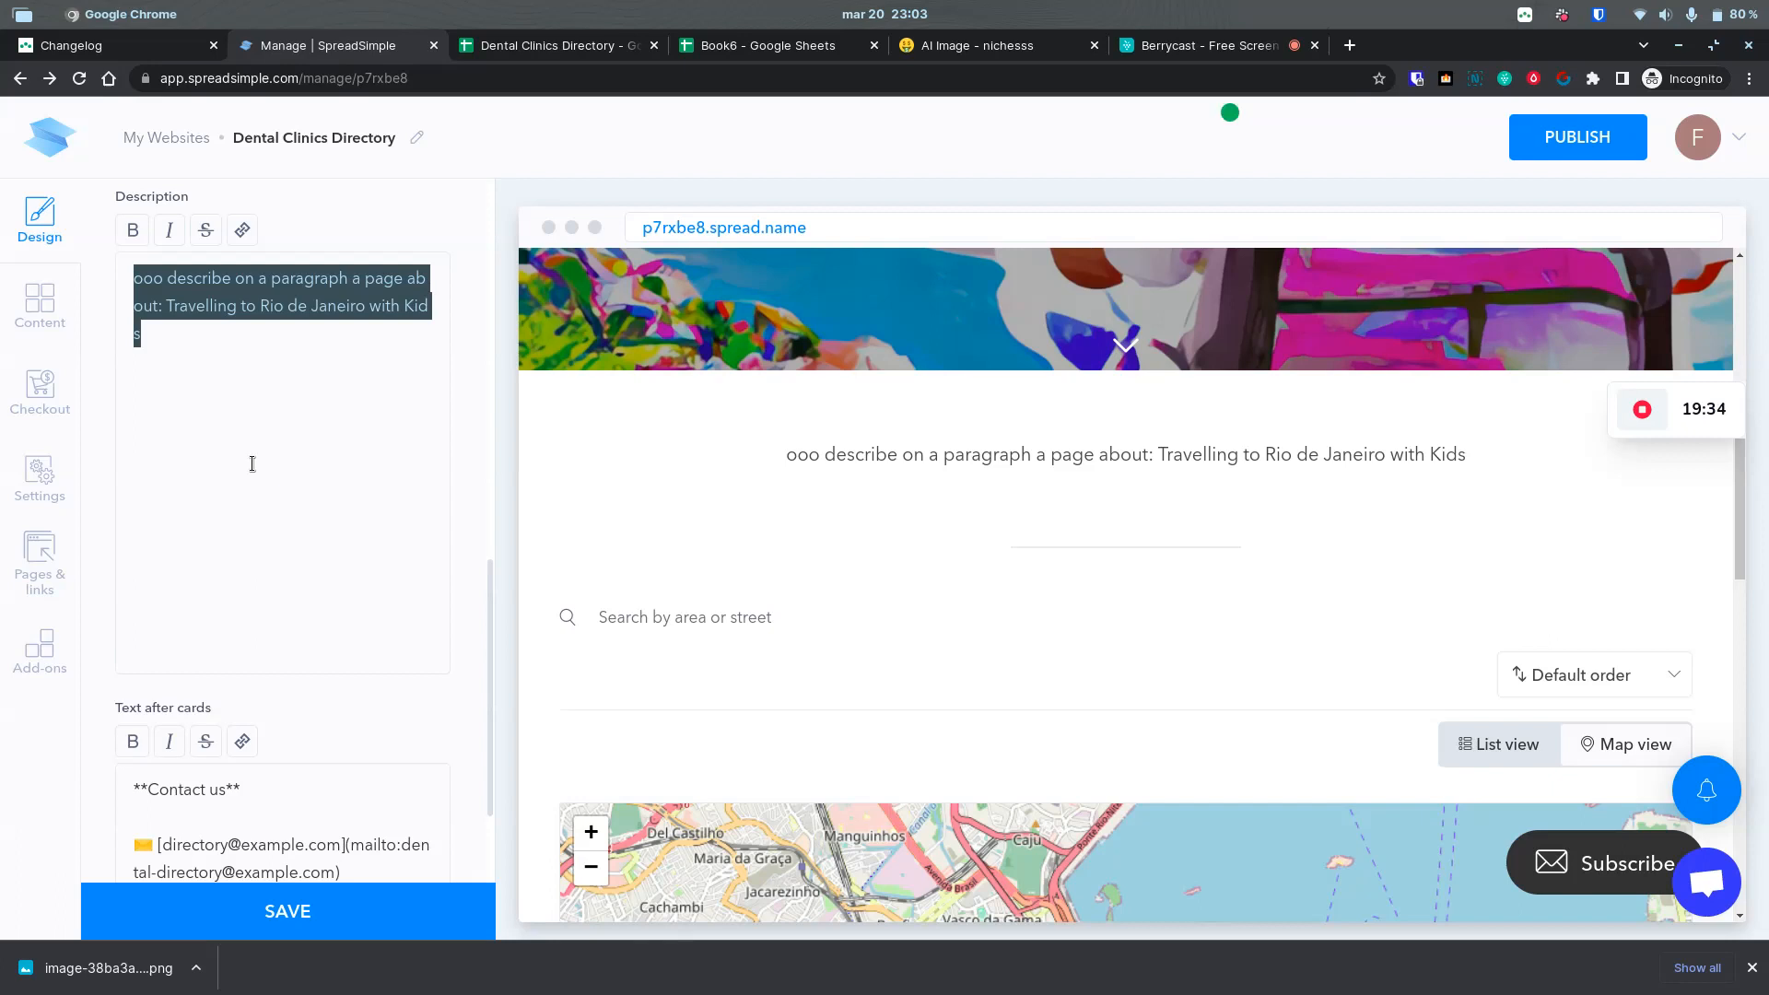
text(do   it "The article discusses the advantages of travelling to Rio de Janeiro with children, and provides helpful tips for parents on how to make the trip easier and more enjoyable. It covers topics such as the best time to travel, activities to do with kids, and safety considerations. Additionally, it provides information on the different types of accommodation and transportation options that are available. The article is helpful for those planning on taking a family trip to Rio de Janeiro, as it provides advice on how to make it a successful and enjoyable experience for everyone." end)
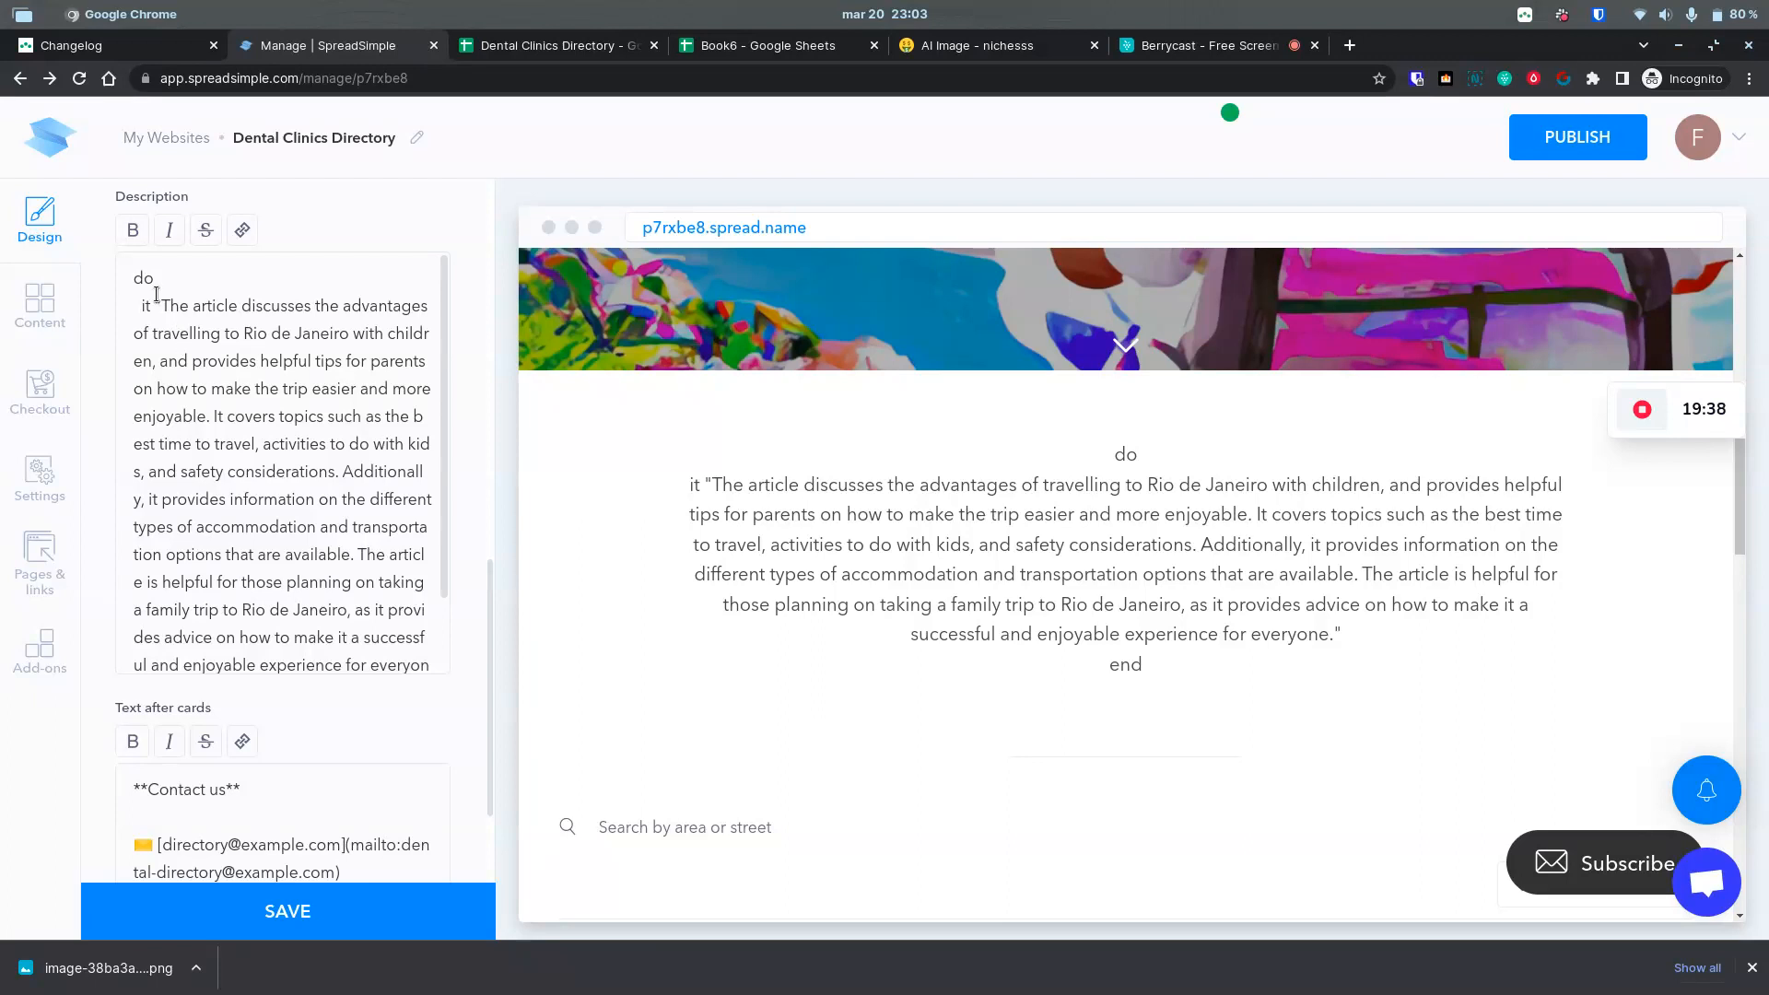
scroll(157, 292, up, 2)
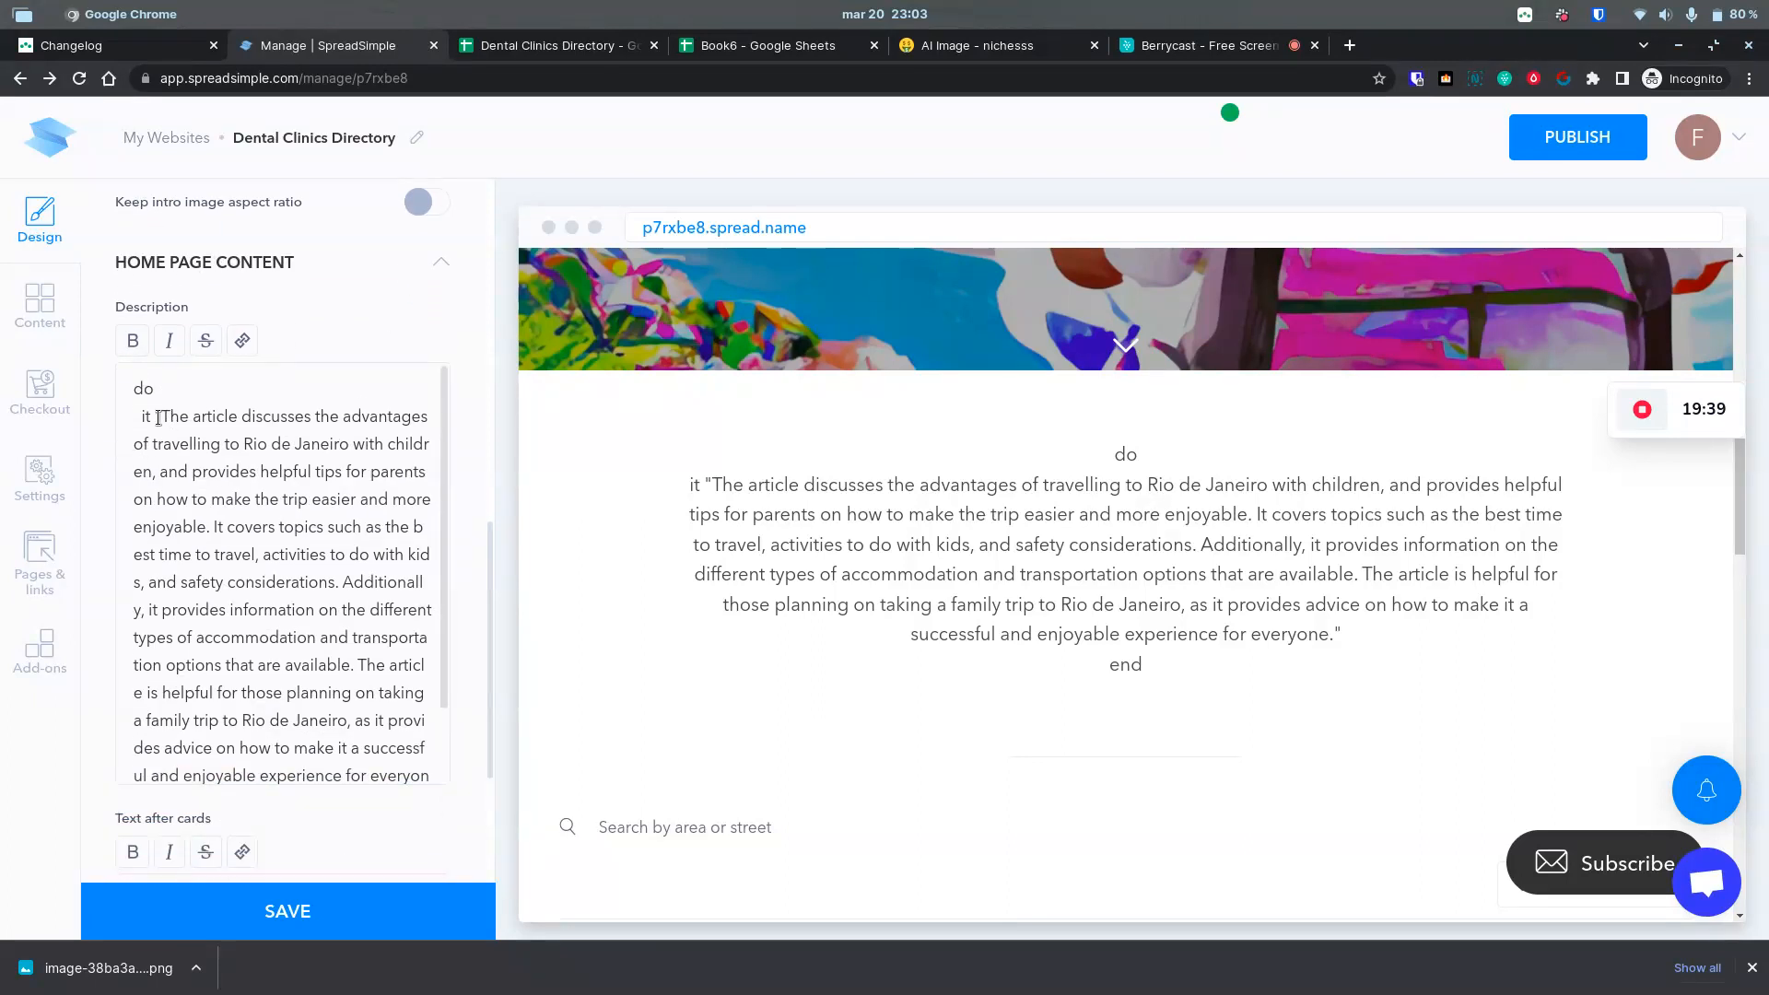
key(ctrl+a)
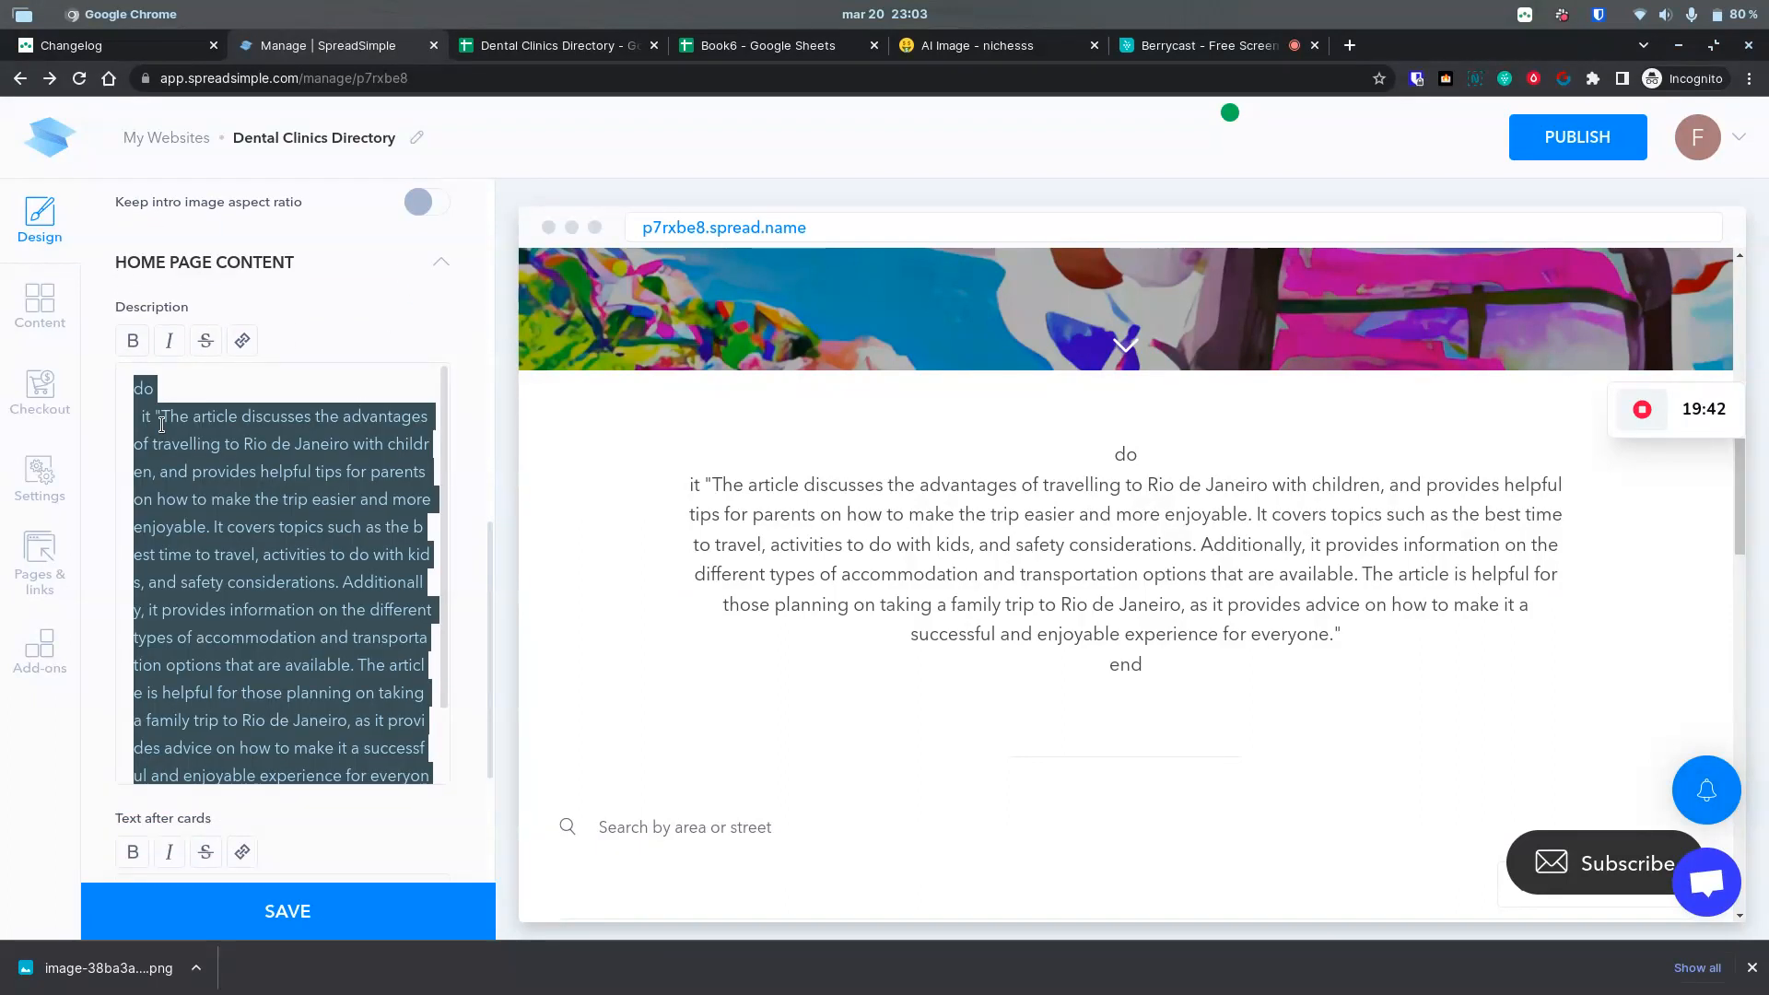
text(ooo describe on a paragraph a page about: Travelling to Rio de Janeiro with Kids)
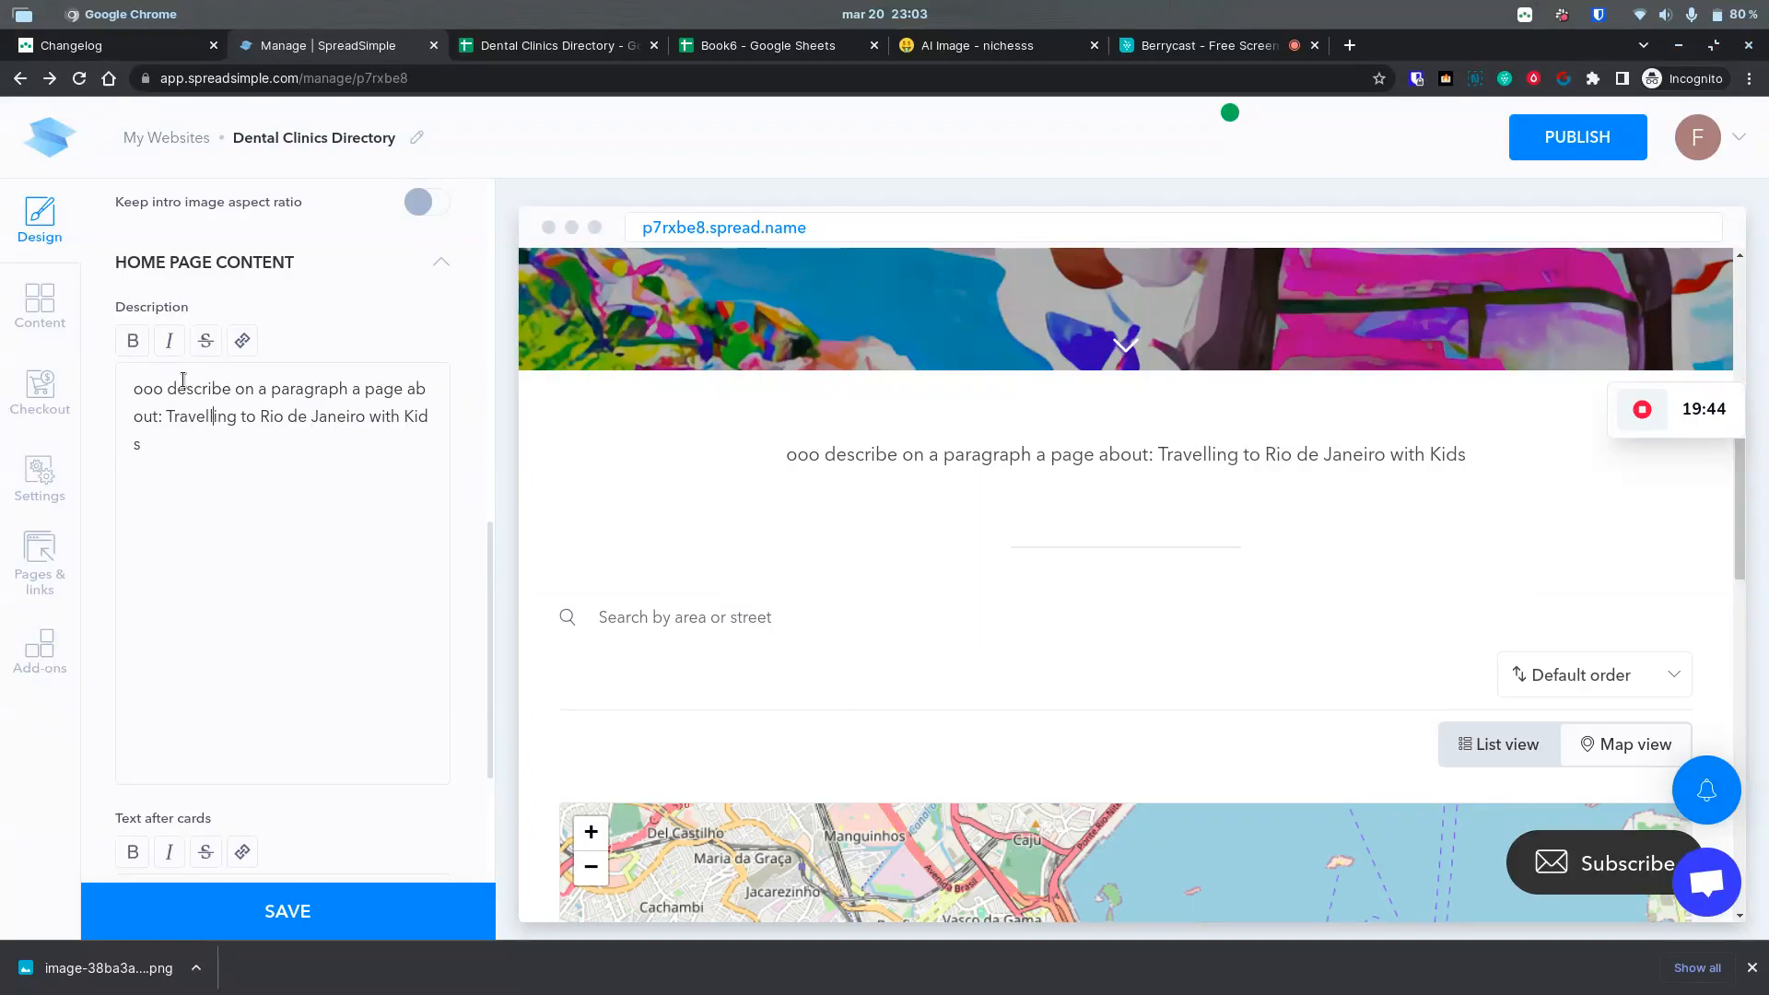
Step: Reword the start of the description prompt to "ooo suggest me a paragraph for a page about:"
drag(164, 389, 257, 388)
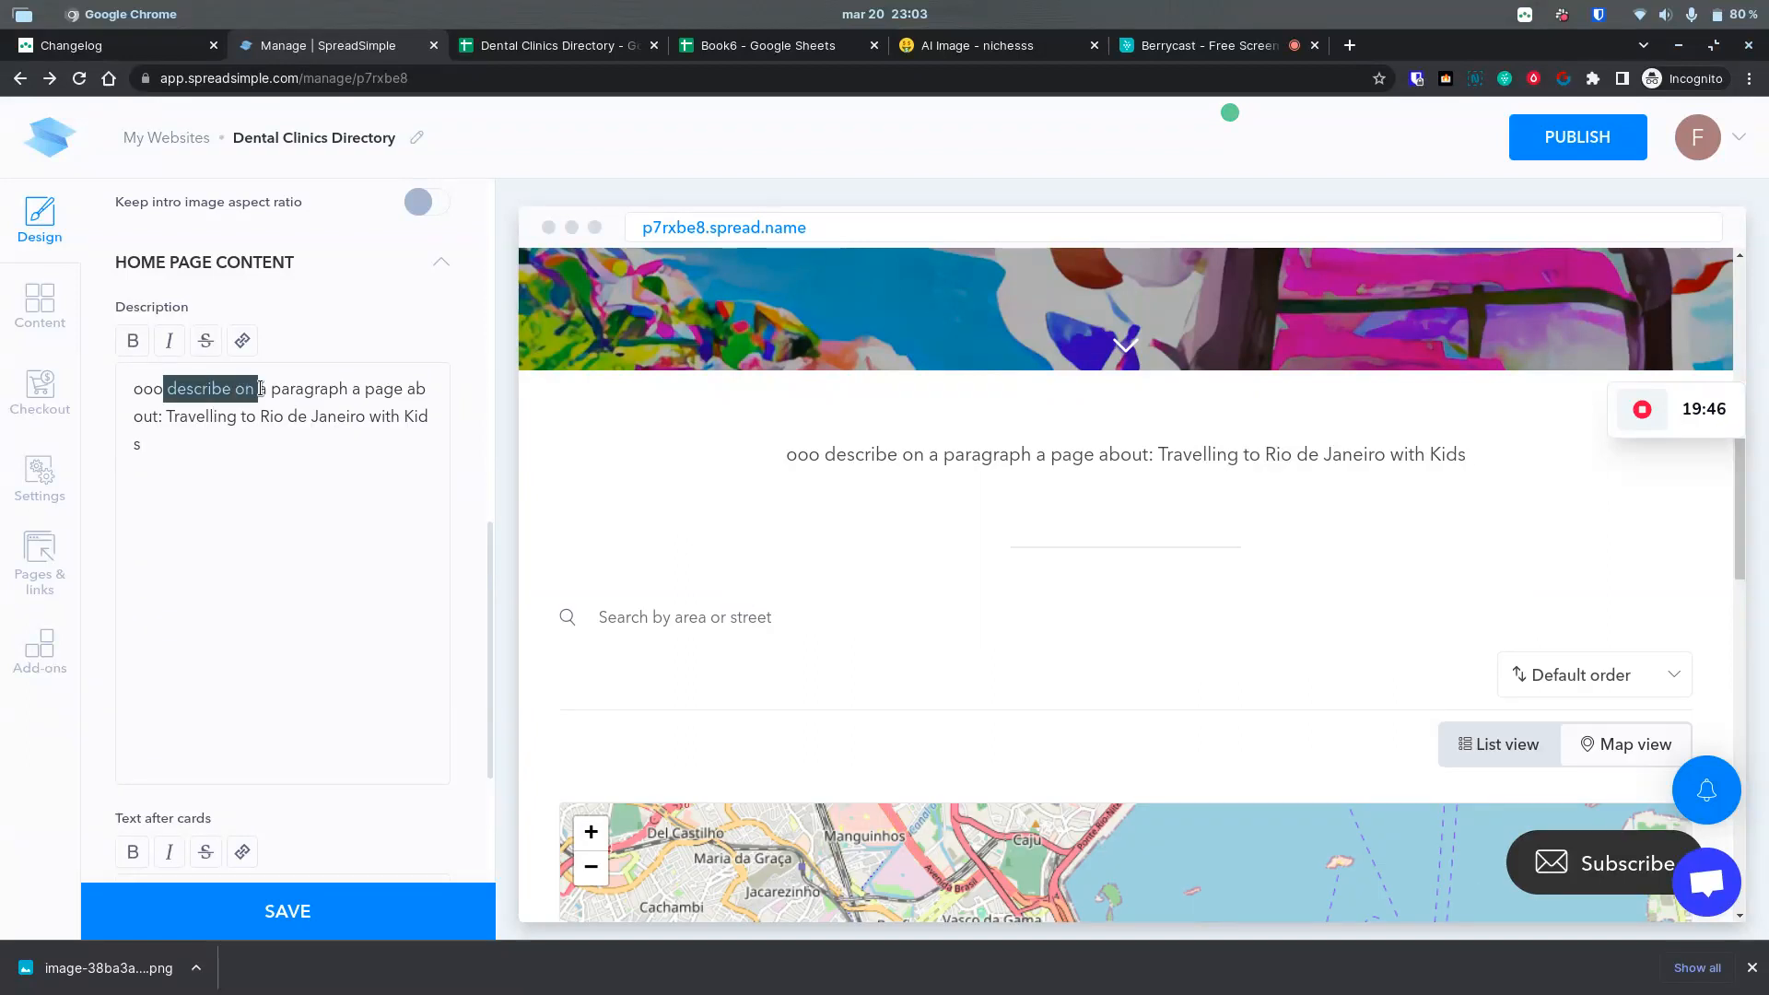
text(suggest me a)
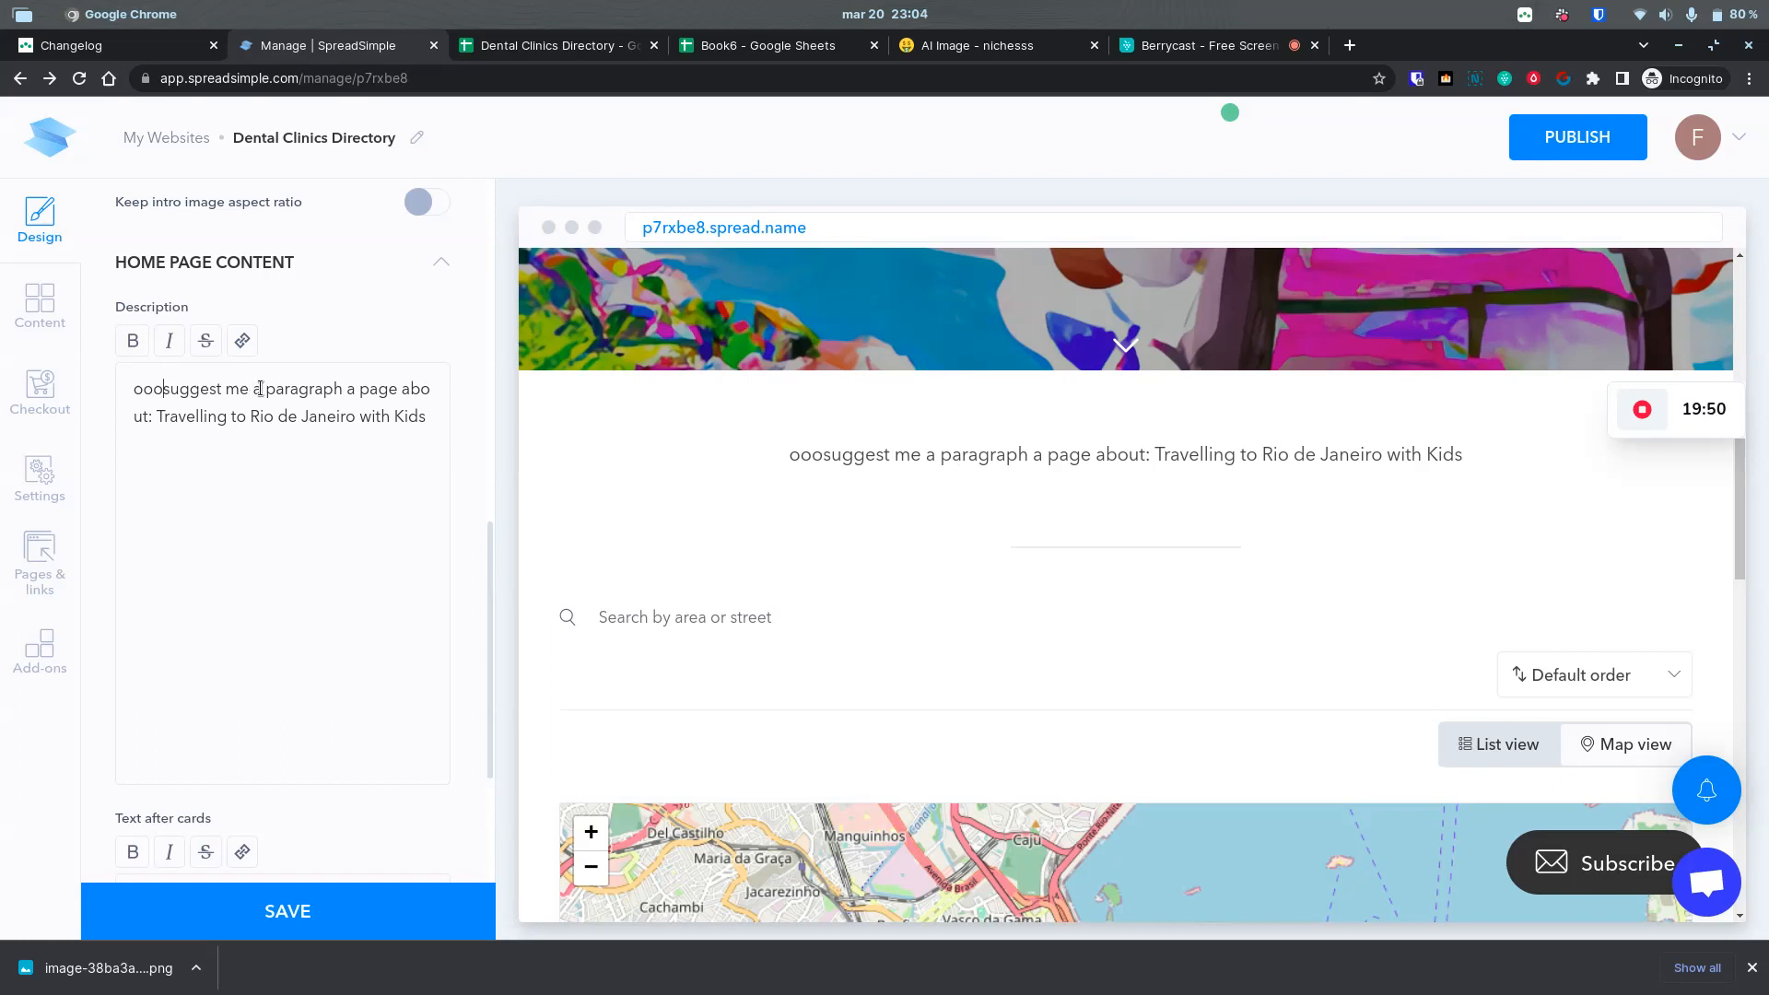
text( paragraph )
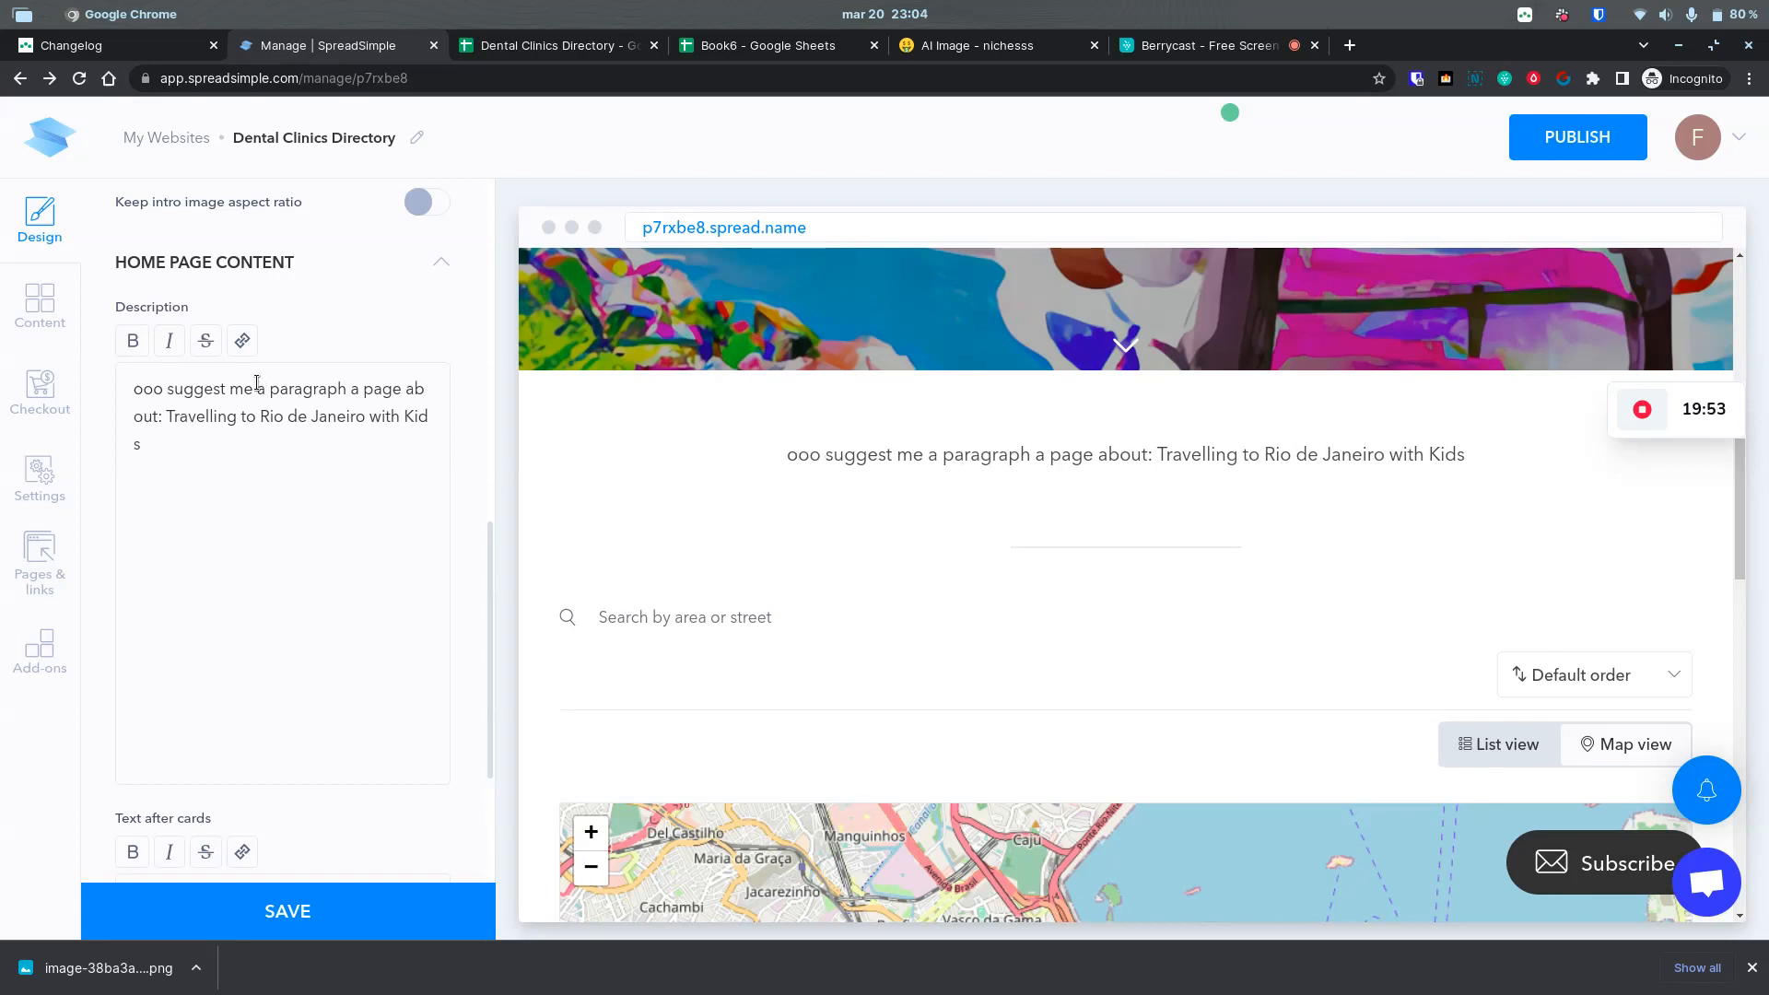
text(for)
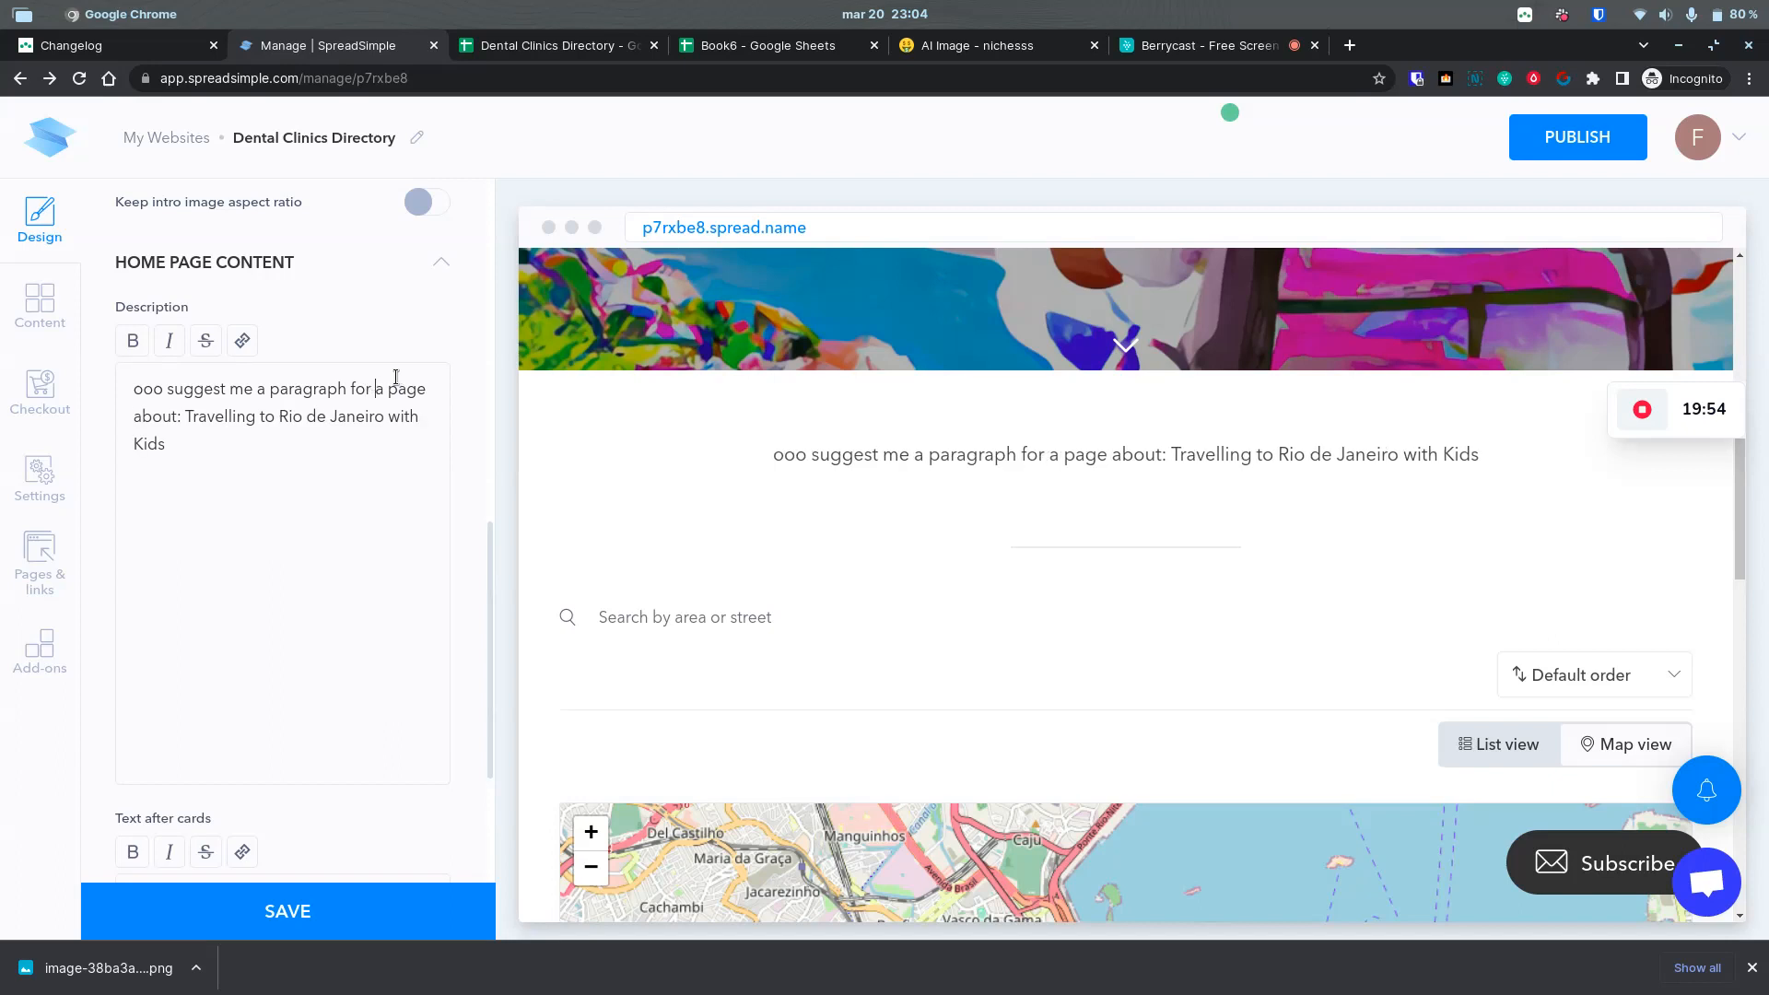
Step: Reword the home page description prompt to "ooo suggest me a paragraph to describe a page about: Travelling to Rio de Janeiro with Kids"
key(ctrl+a)
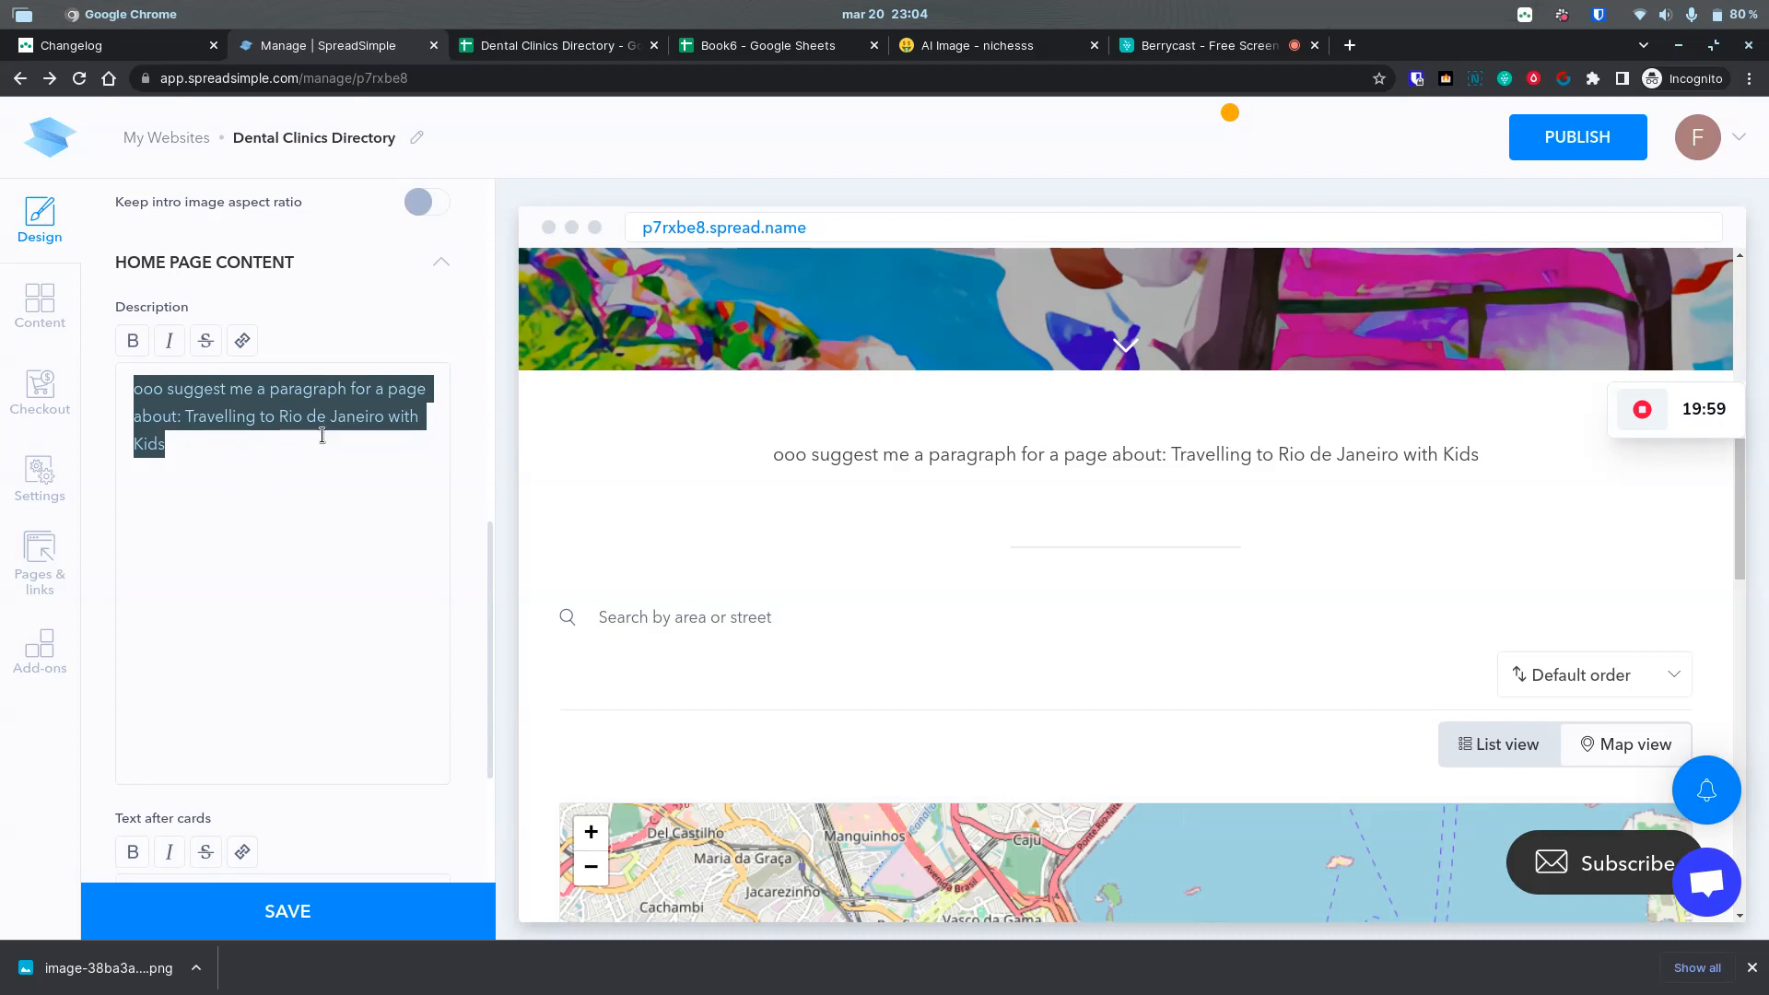
click(355, 393)
key(ctrl+a)
double_click(351, 393)
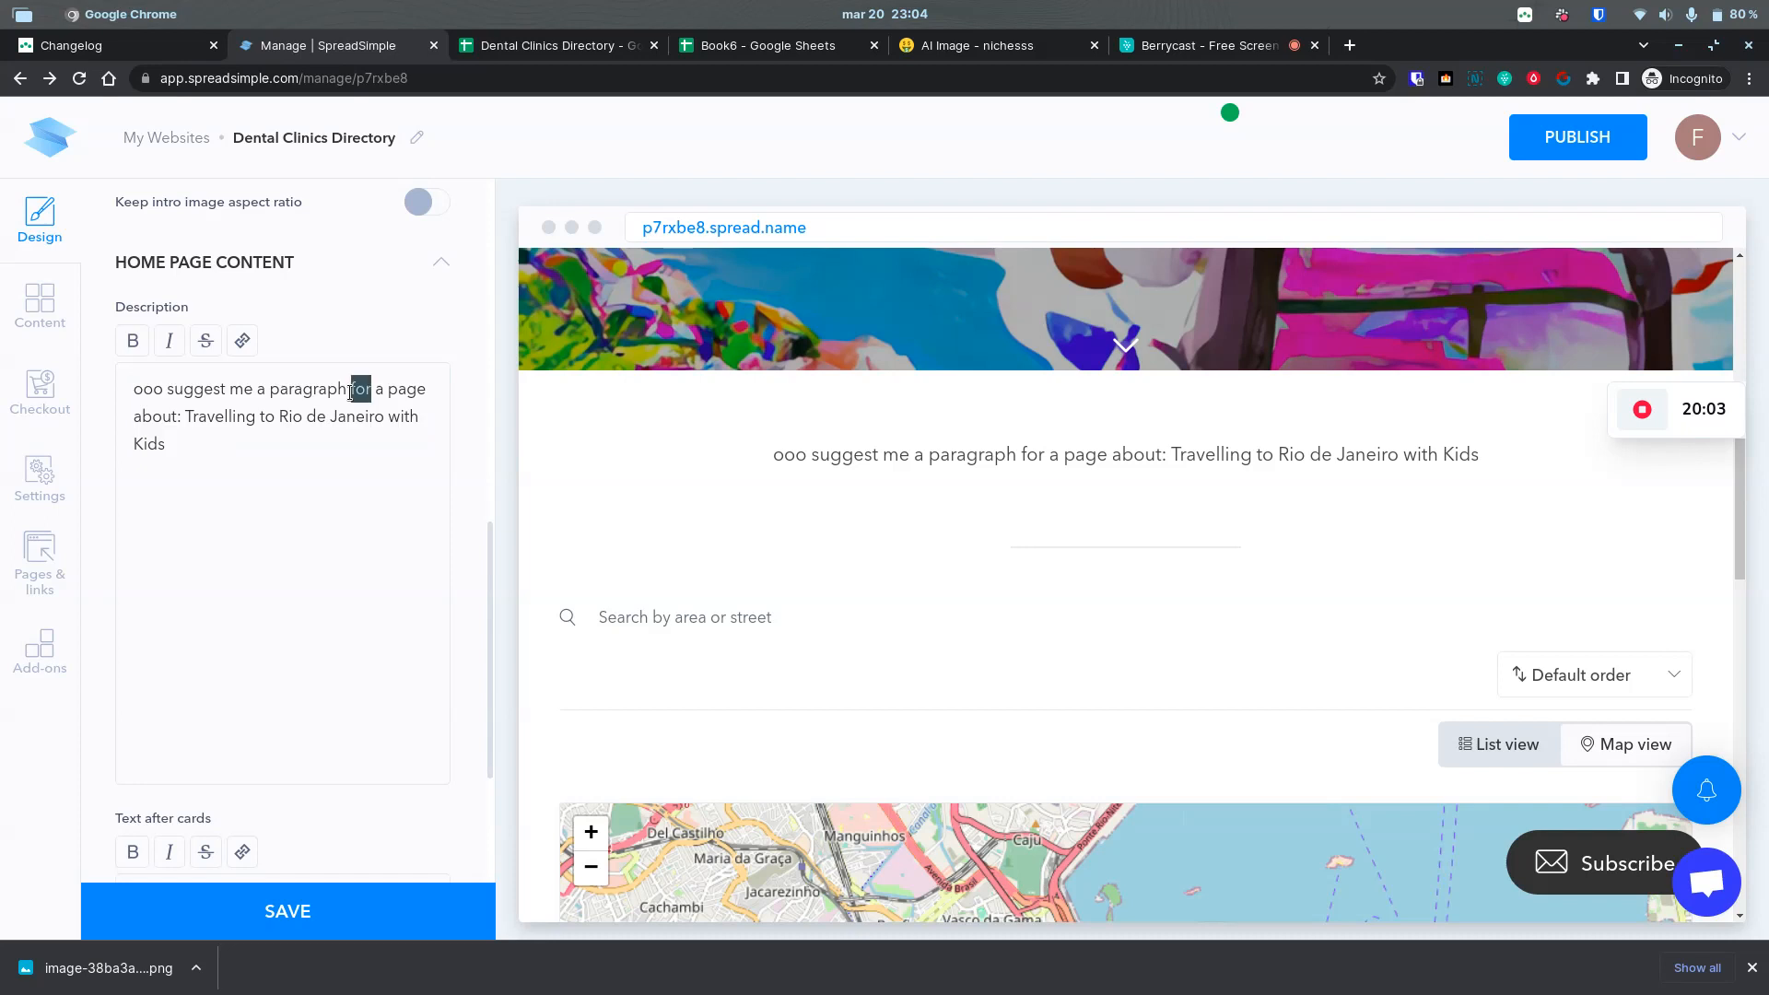
text(to describe)
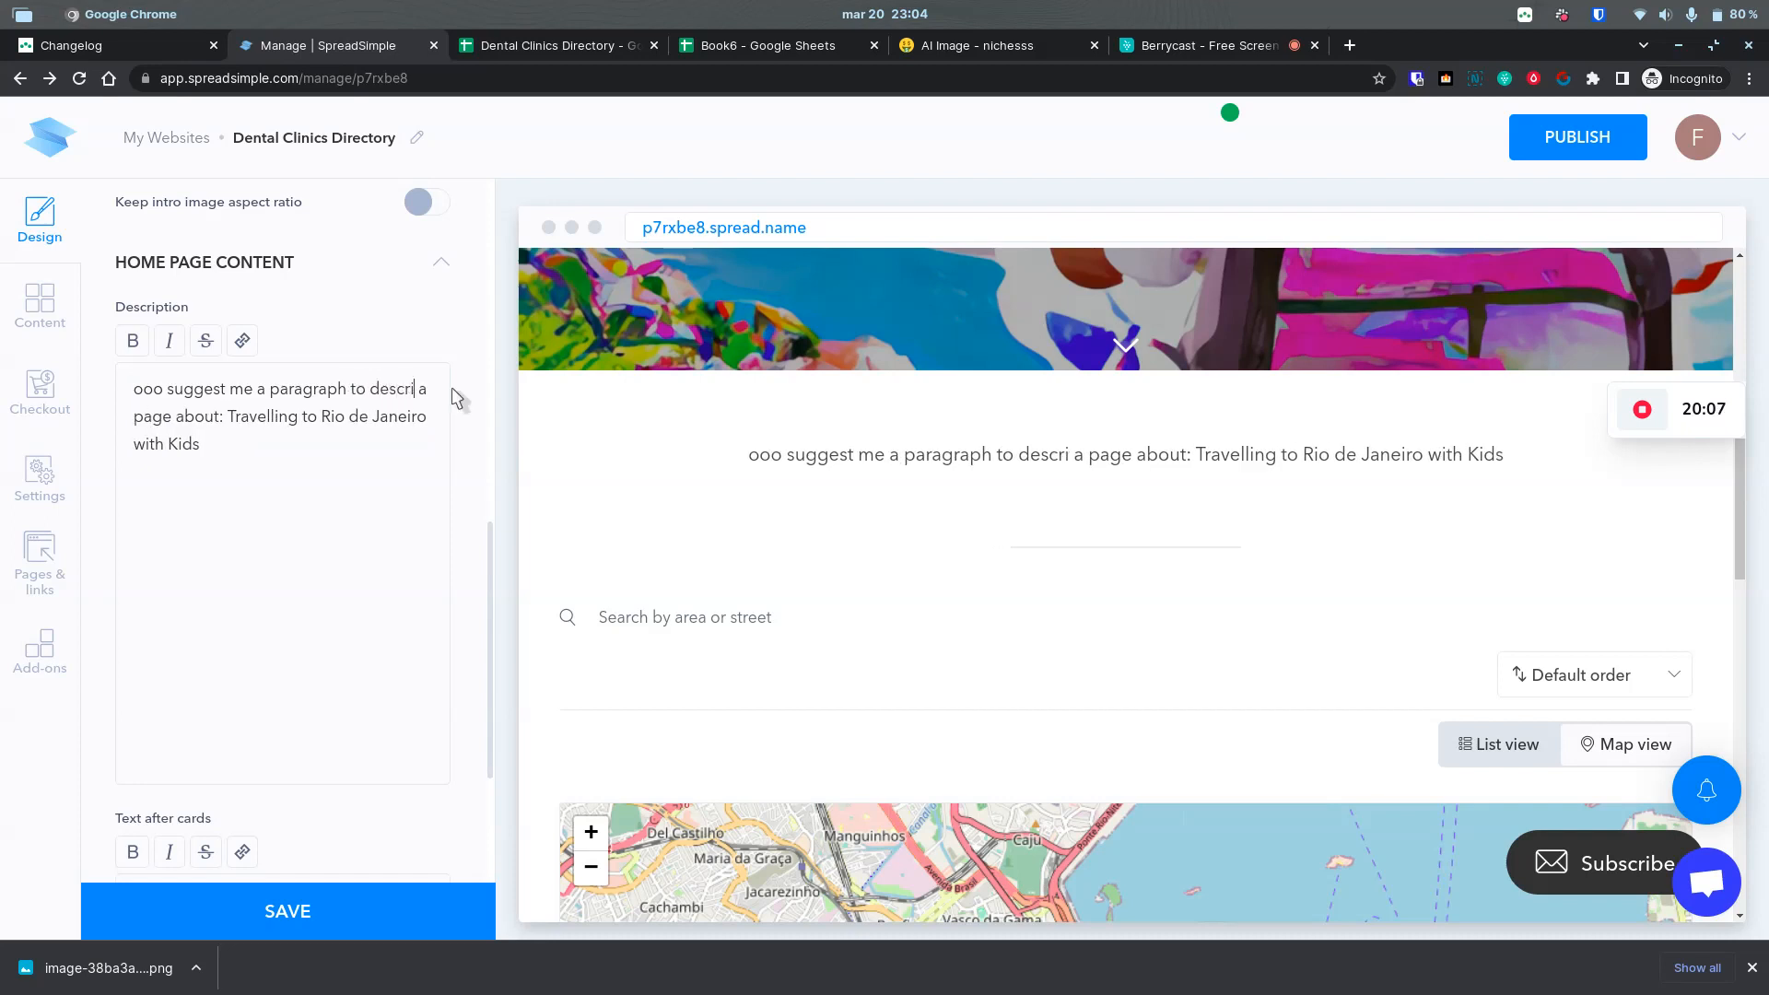
Step: Generate the home page description from the whole prompt with Triplo AI and review the site preview down to the footer
key(ctrl+a)
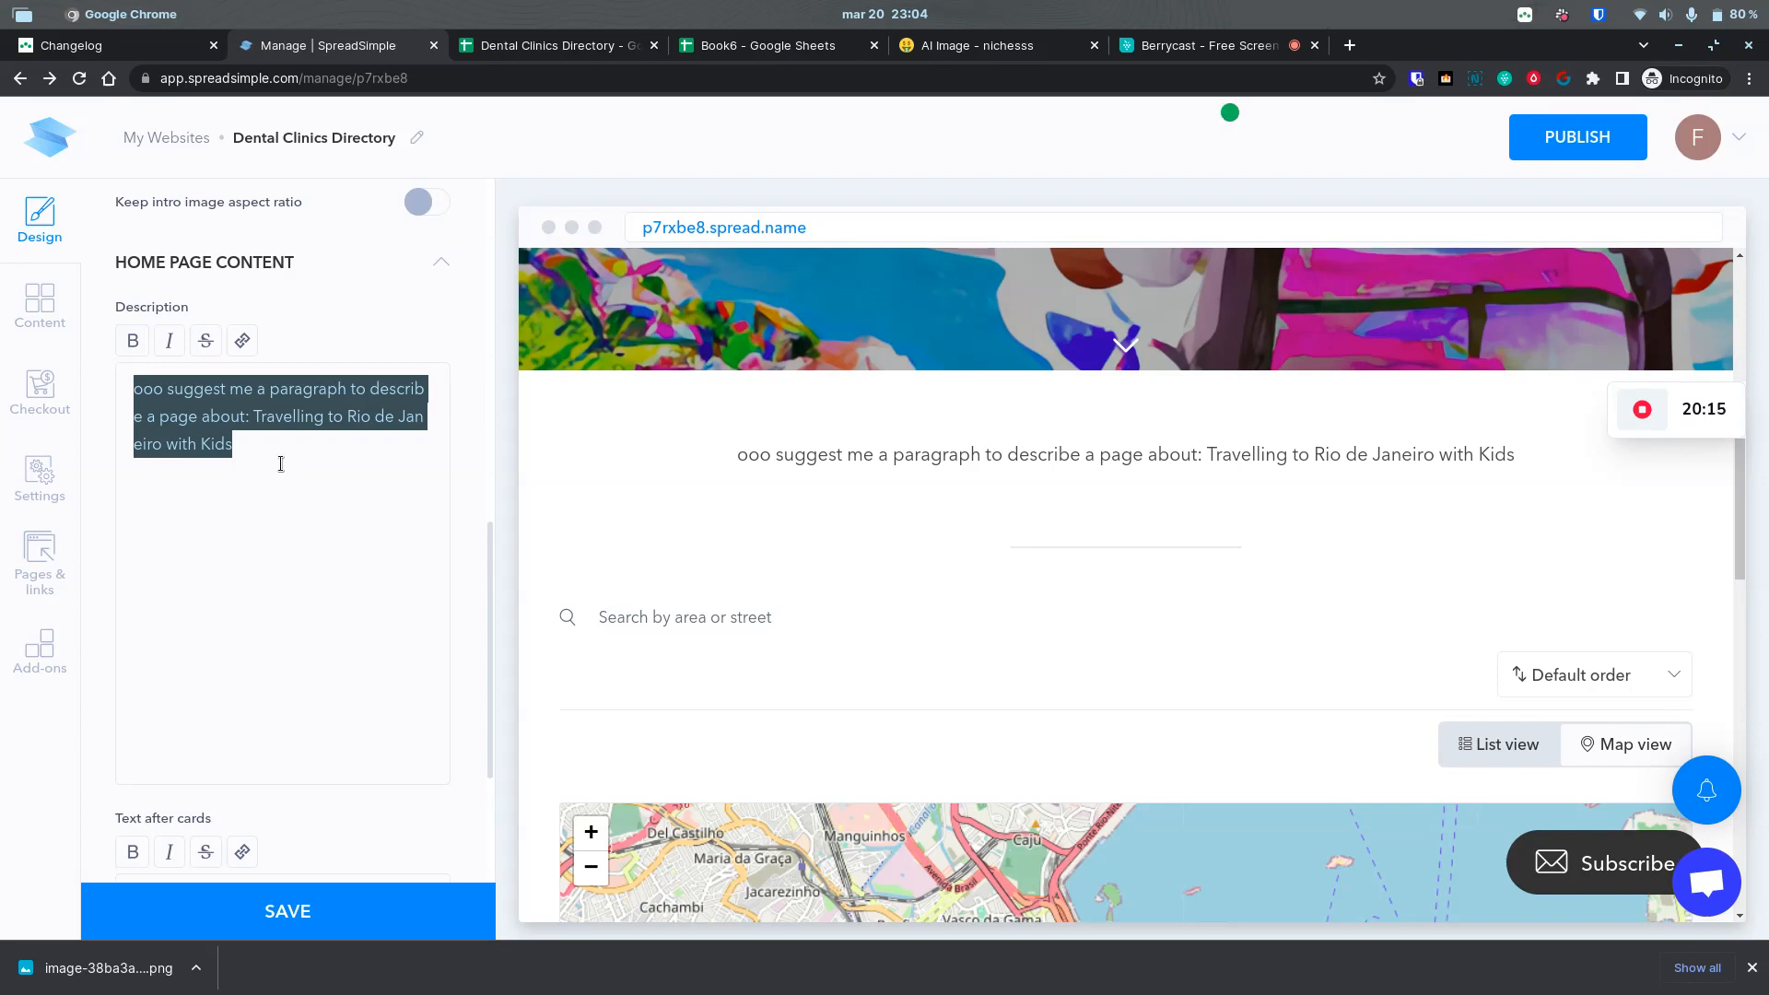
text(Rio de Janeiro is an exciting and vibrant city, perfect for a family holiday. With its stunning beaches, vibrant culture and amazing landmarks, there's something for everyone in this magical city. With its colourful favelas, world-famous carnivals and array of family-friendly attractions, there's no better place to take your kids on a fun-filled adventure. From the iconic Christ the Redeemer statue to the bustling streets of Copacabana and Ipanema, your family can explore the many delights that Rio de Janeiro has to offer. With its rich history, exciting culture and stunning scenery, a trip to Rio de Janeiro with kids is sure to be one your family will never forget.)
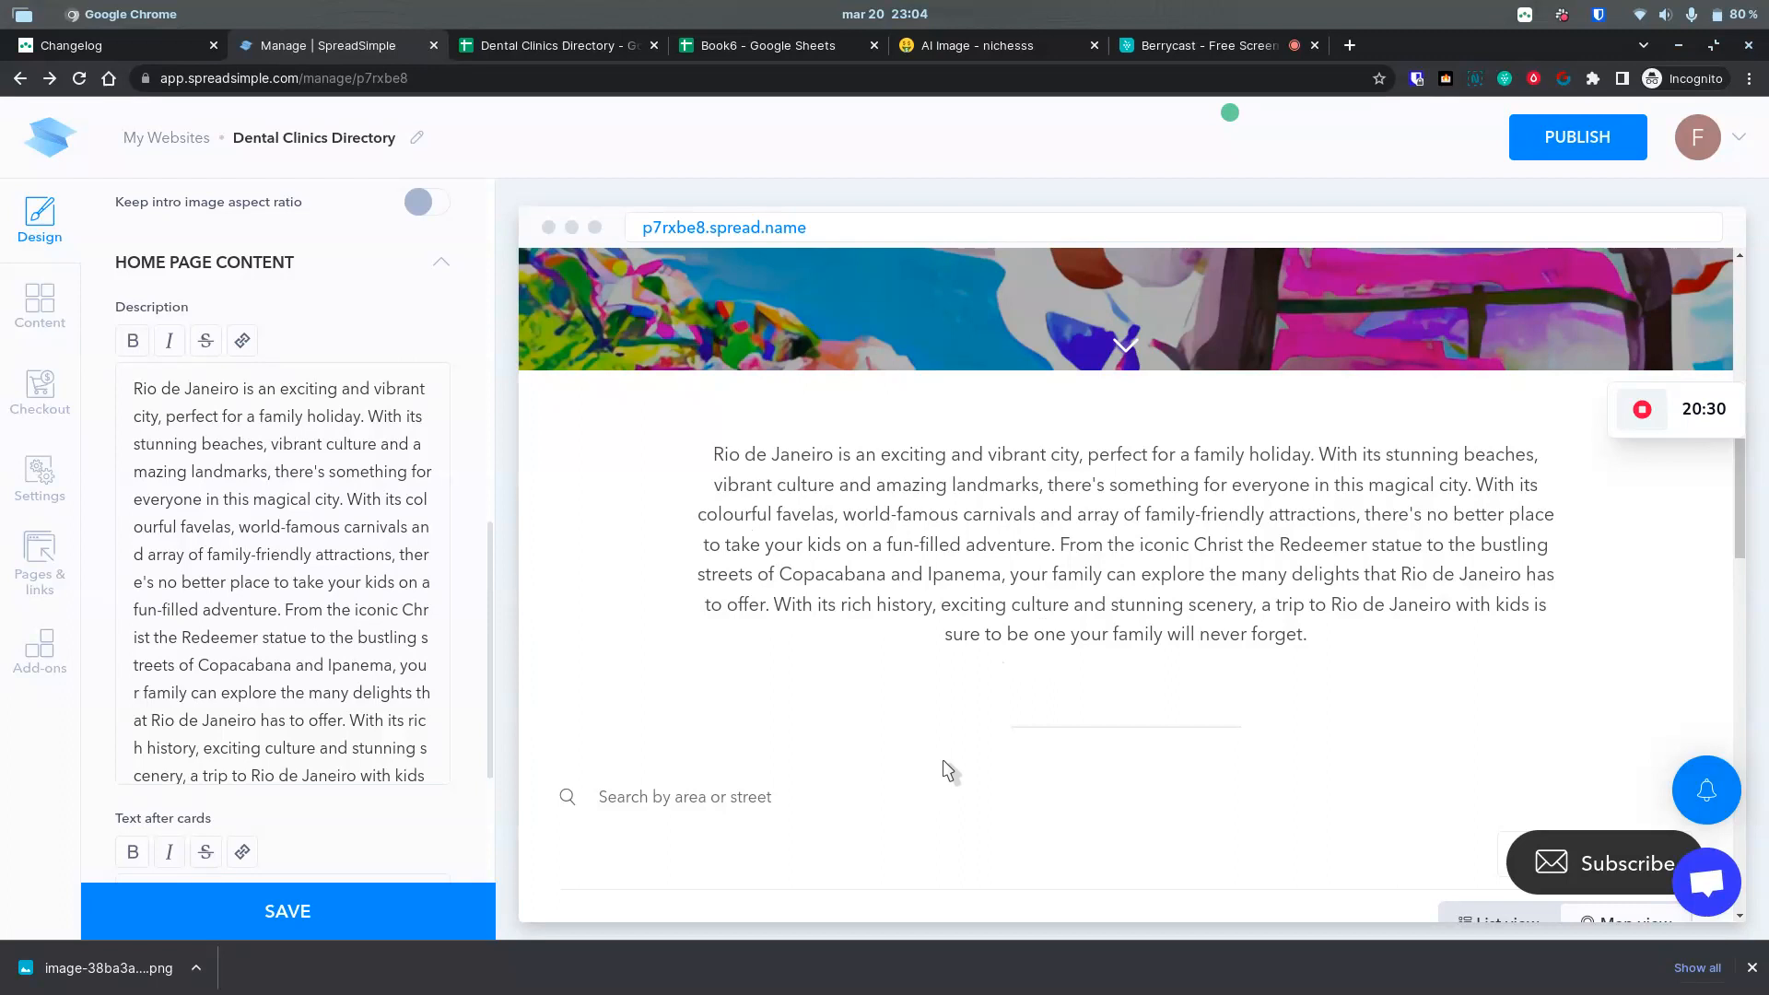
scroll(949, 774, down, 8)
scroll(962, 596, down, 7)
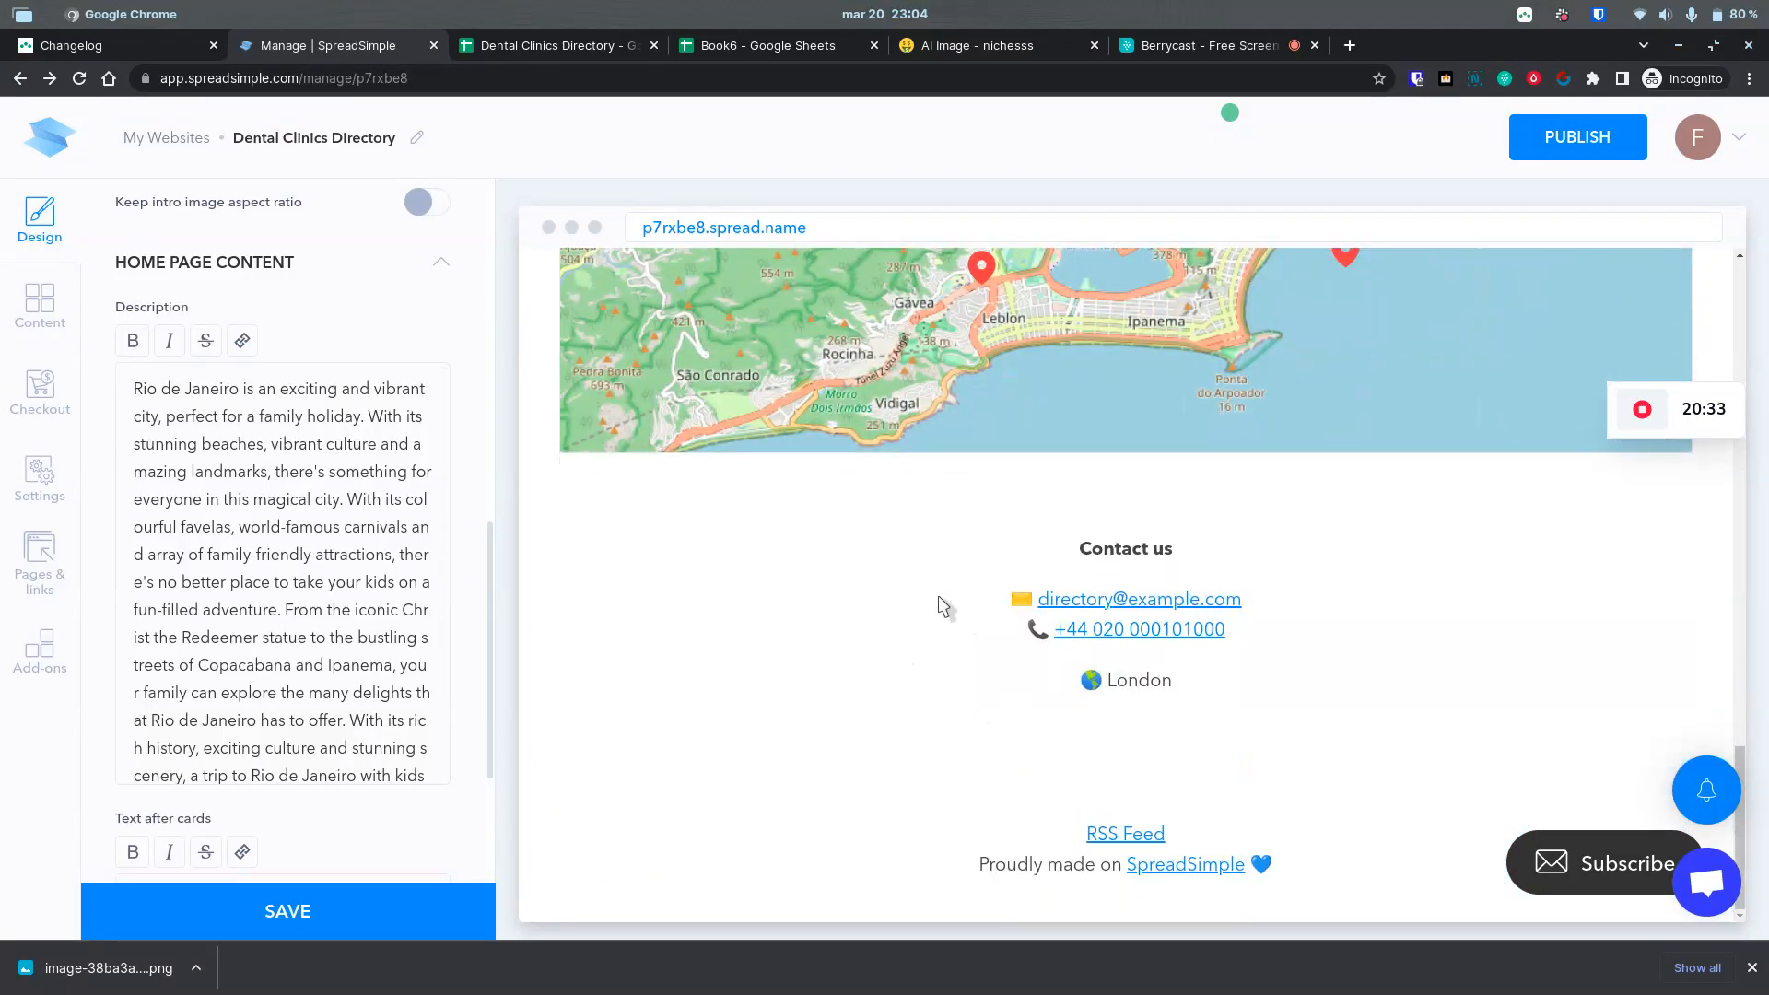
Step: Publish the website and change its domain to kidsinrio.spread.name
click(1562, 136)
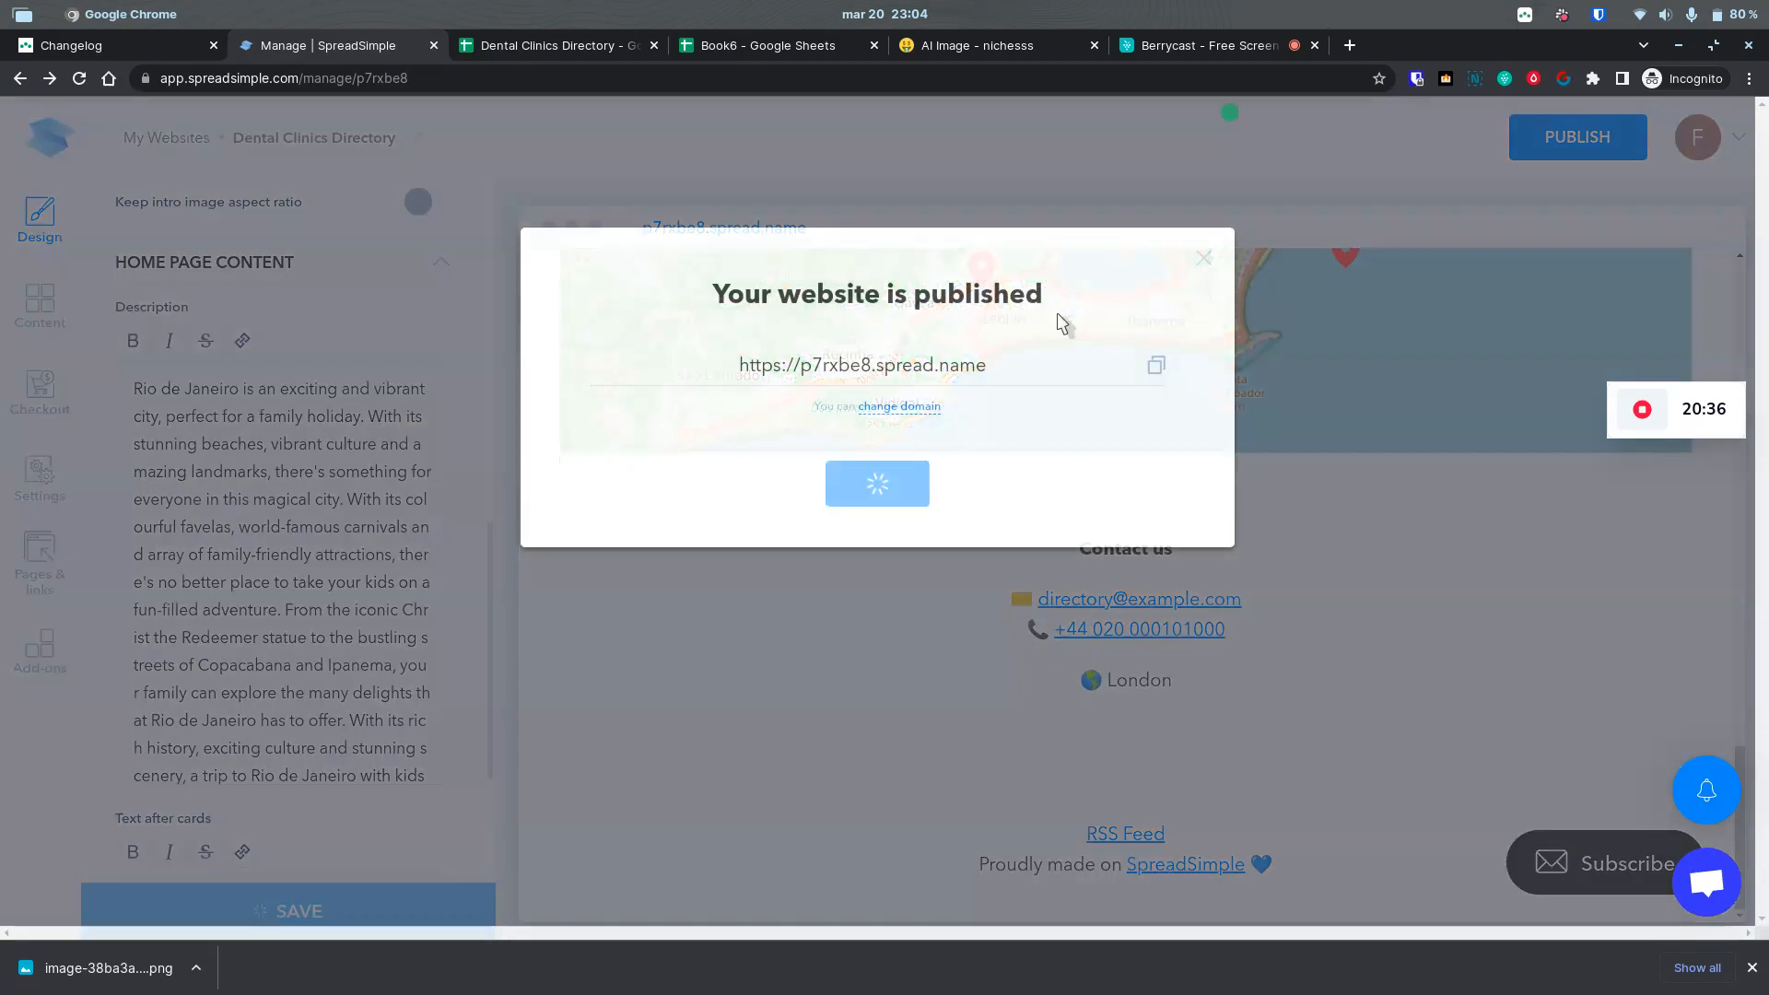
double_click(830, 365)
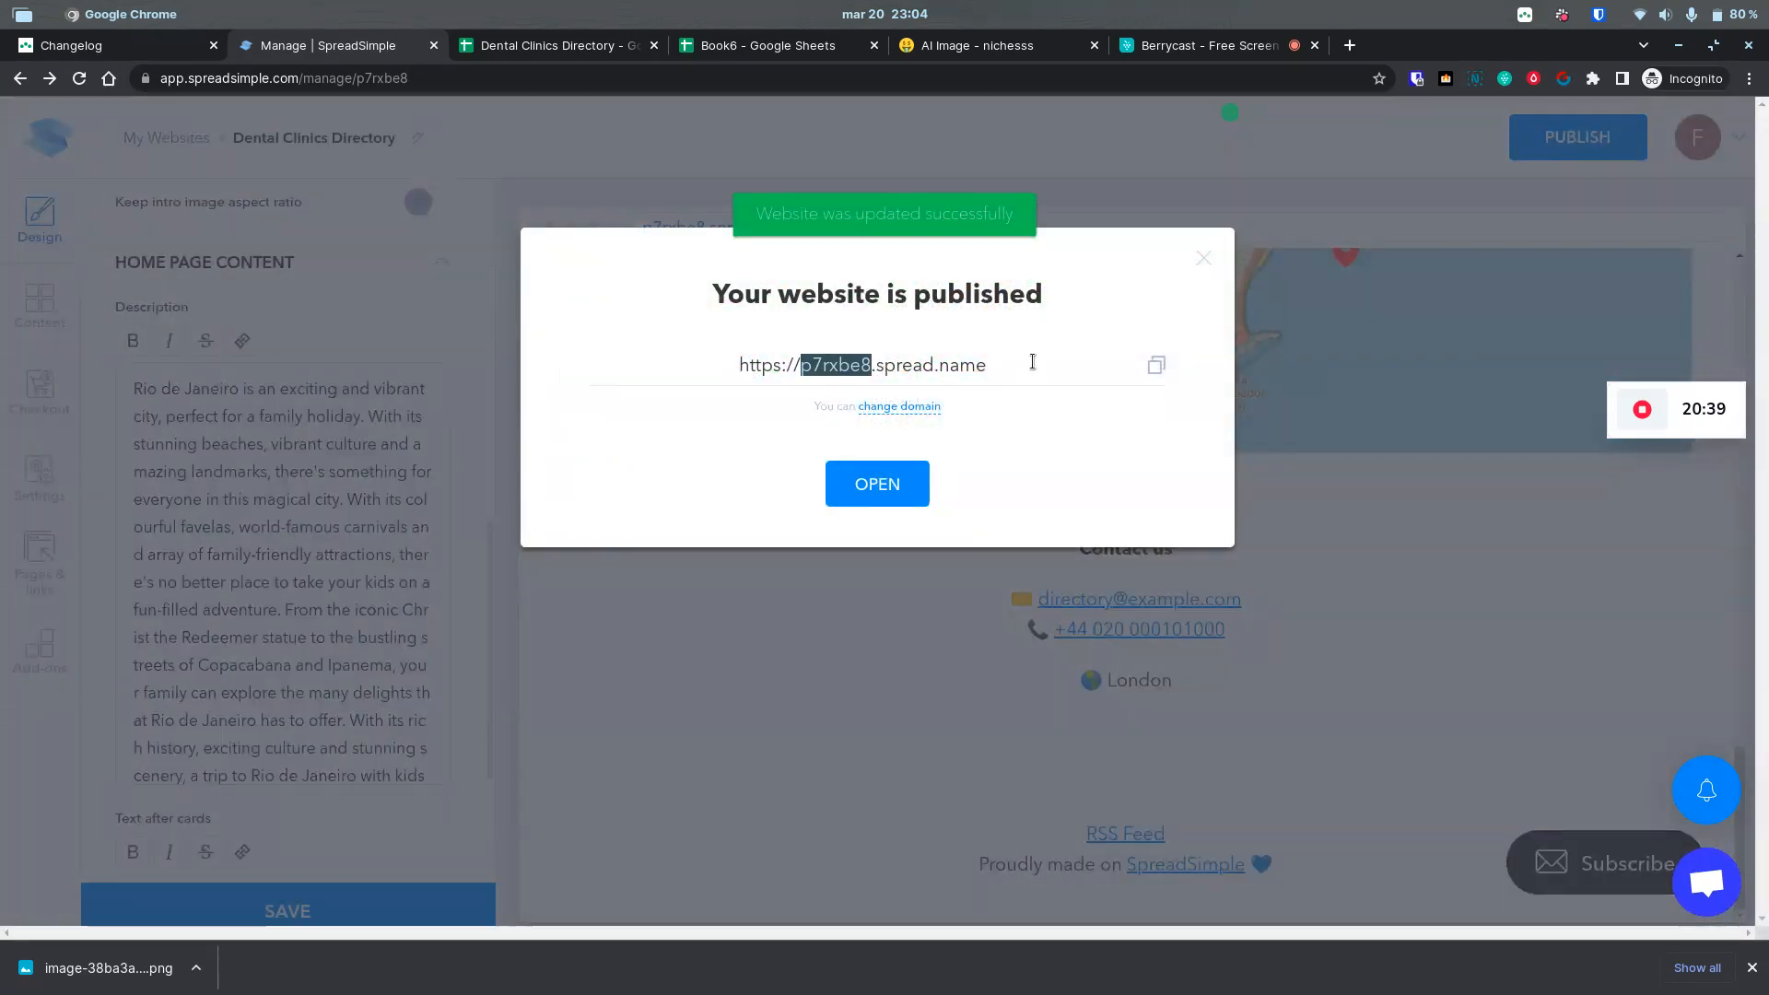
click(925, 407)
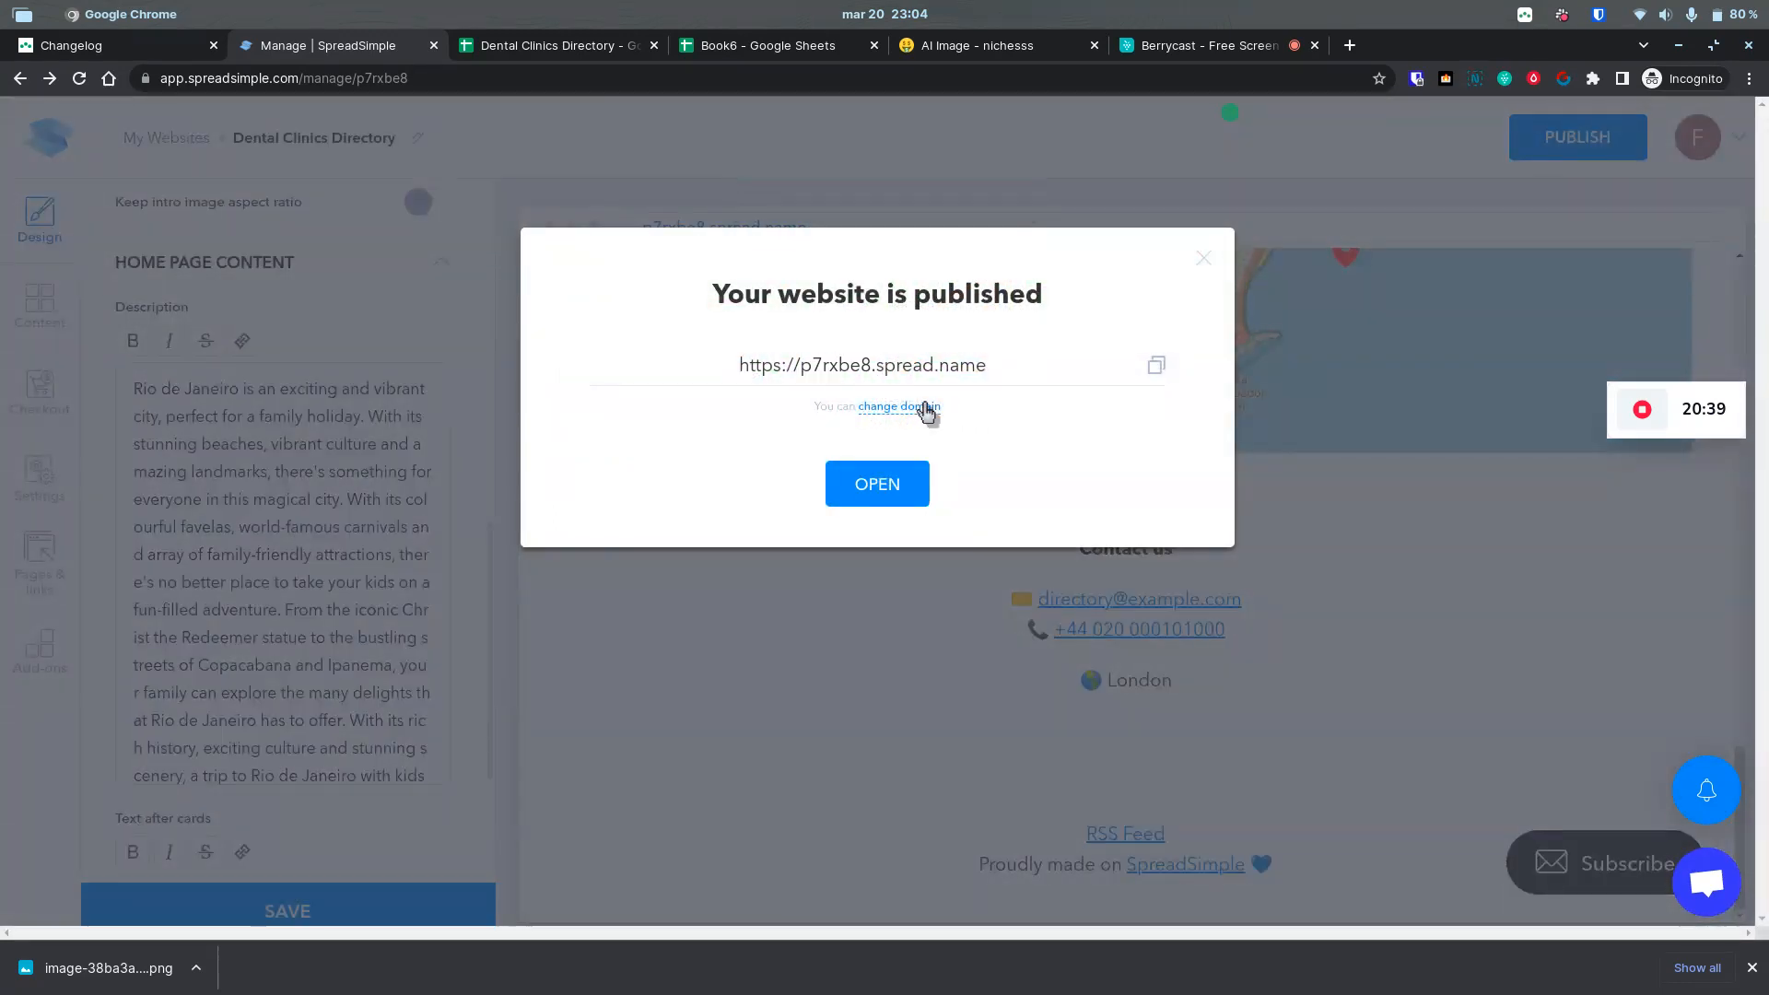
double_click(742, 407)
text(kidsinrio)
click(874, 613)
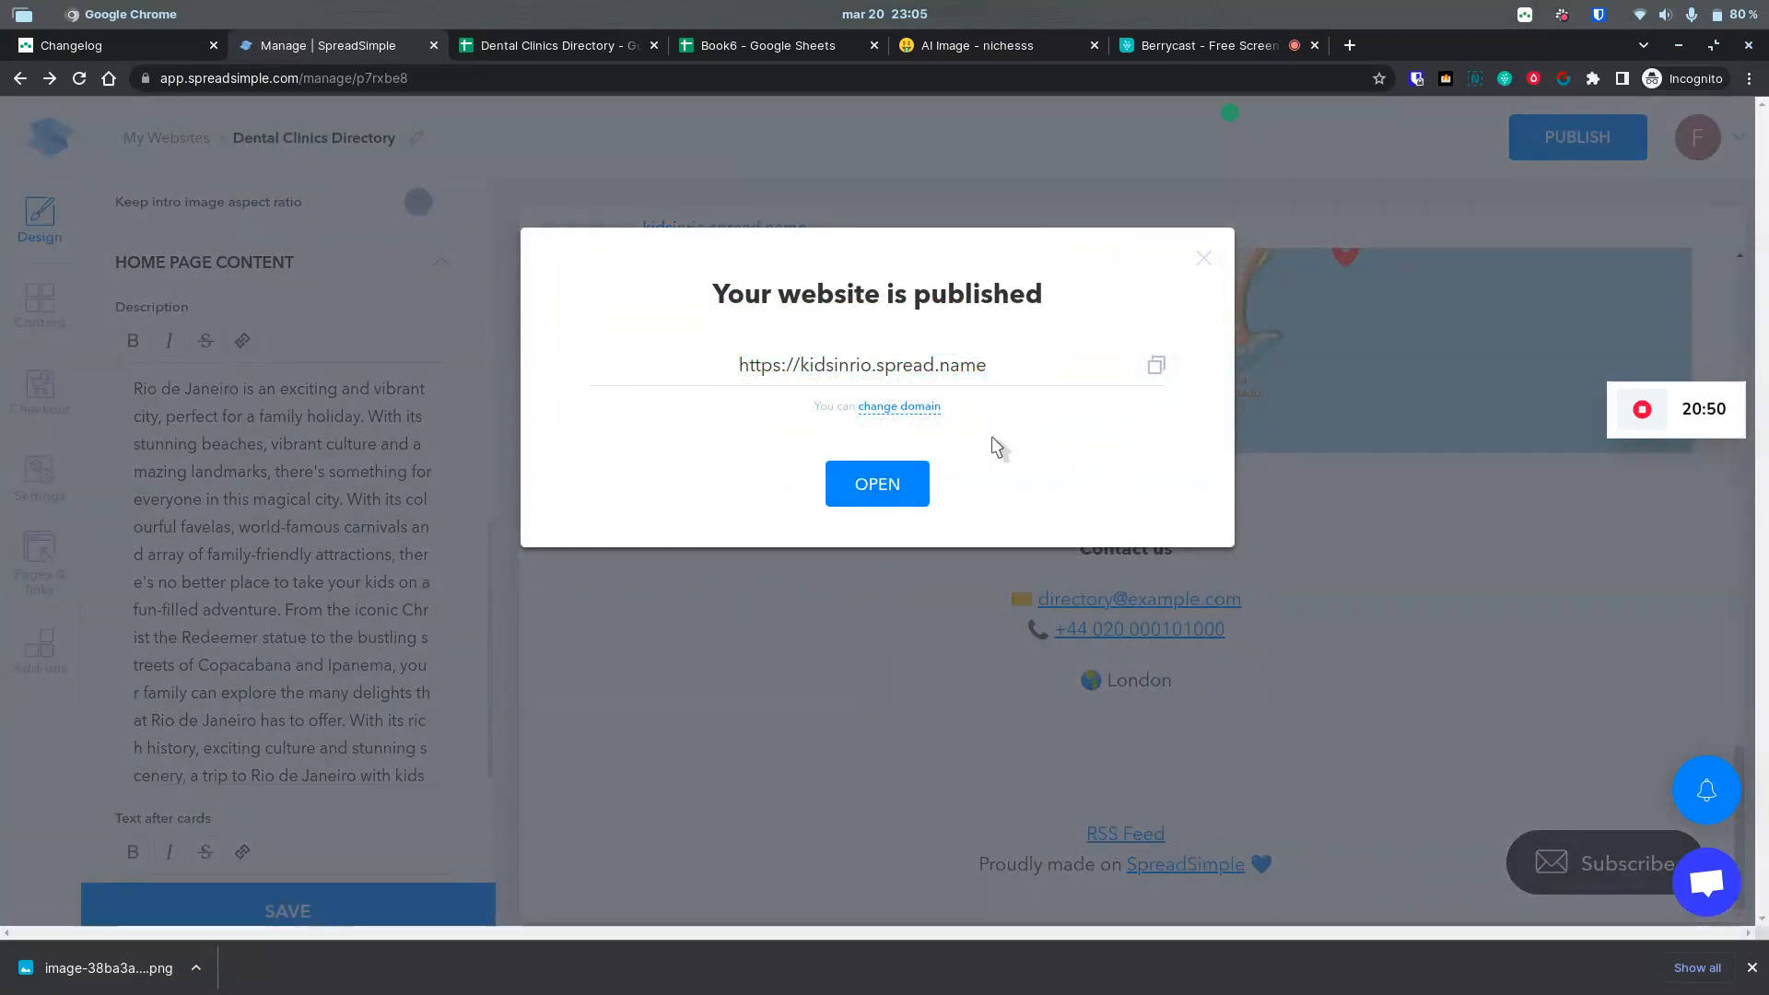
Step: Open the published website and accept its cookie notice
click(885, 482)
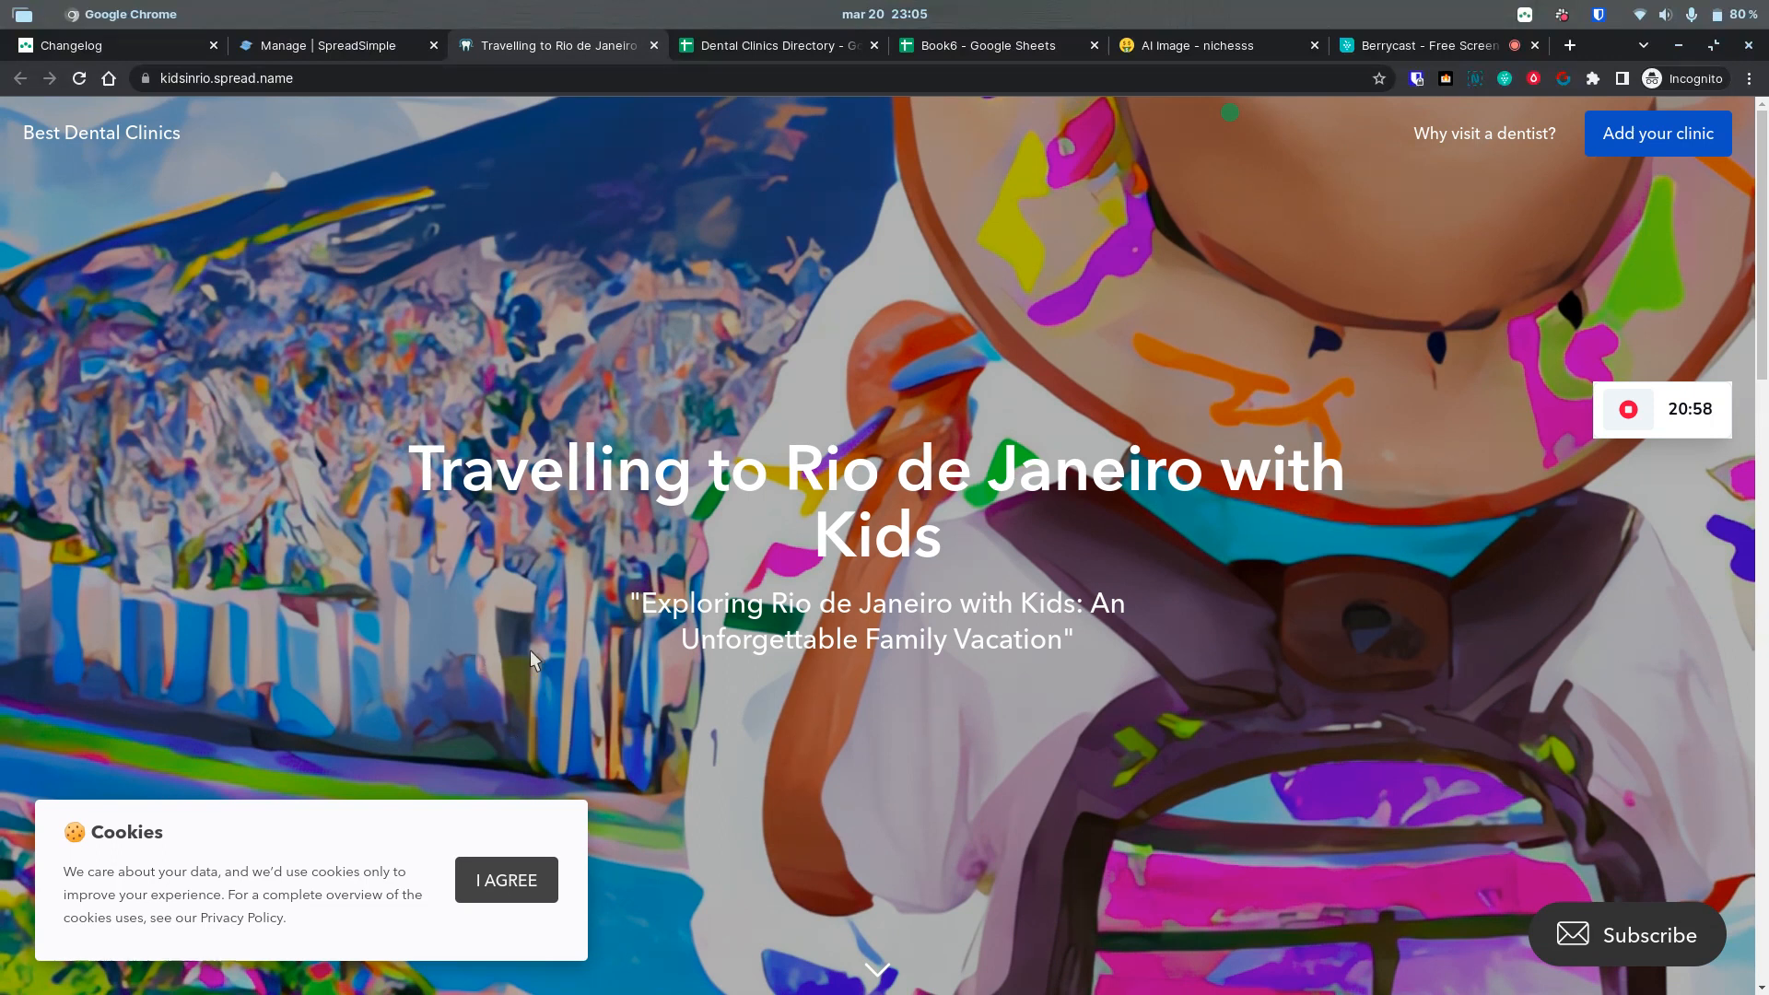
scroll(748, 650, down, 6)
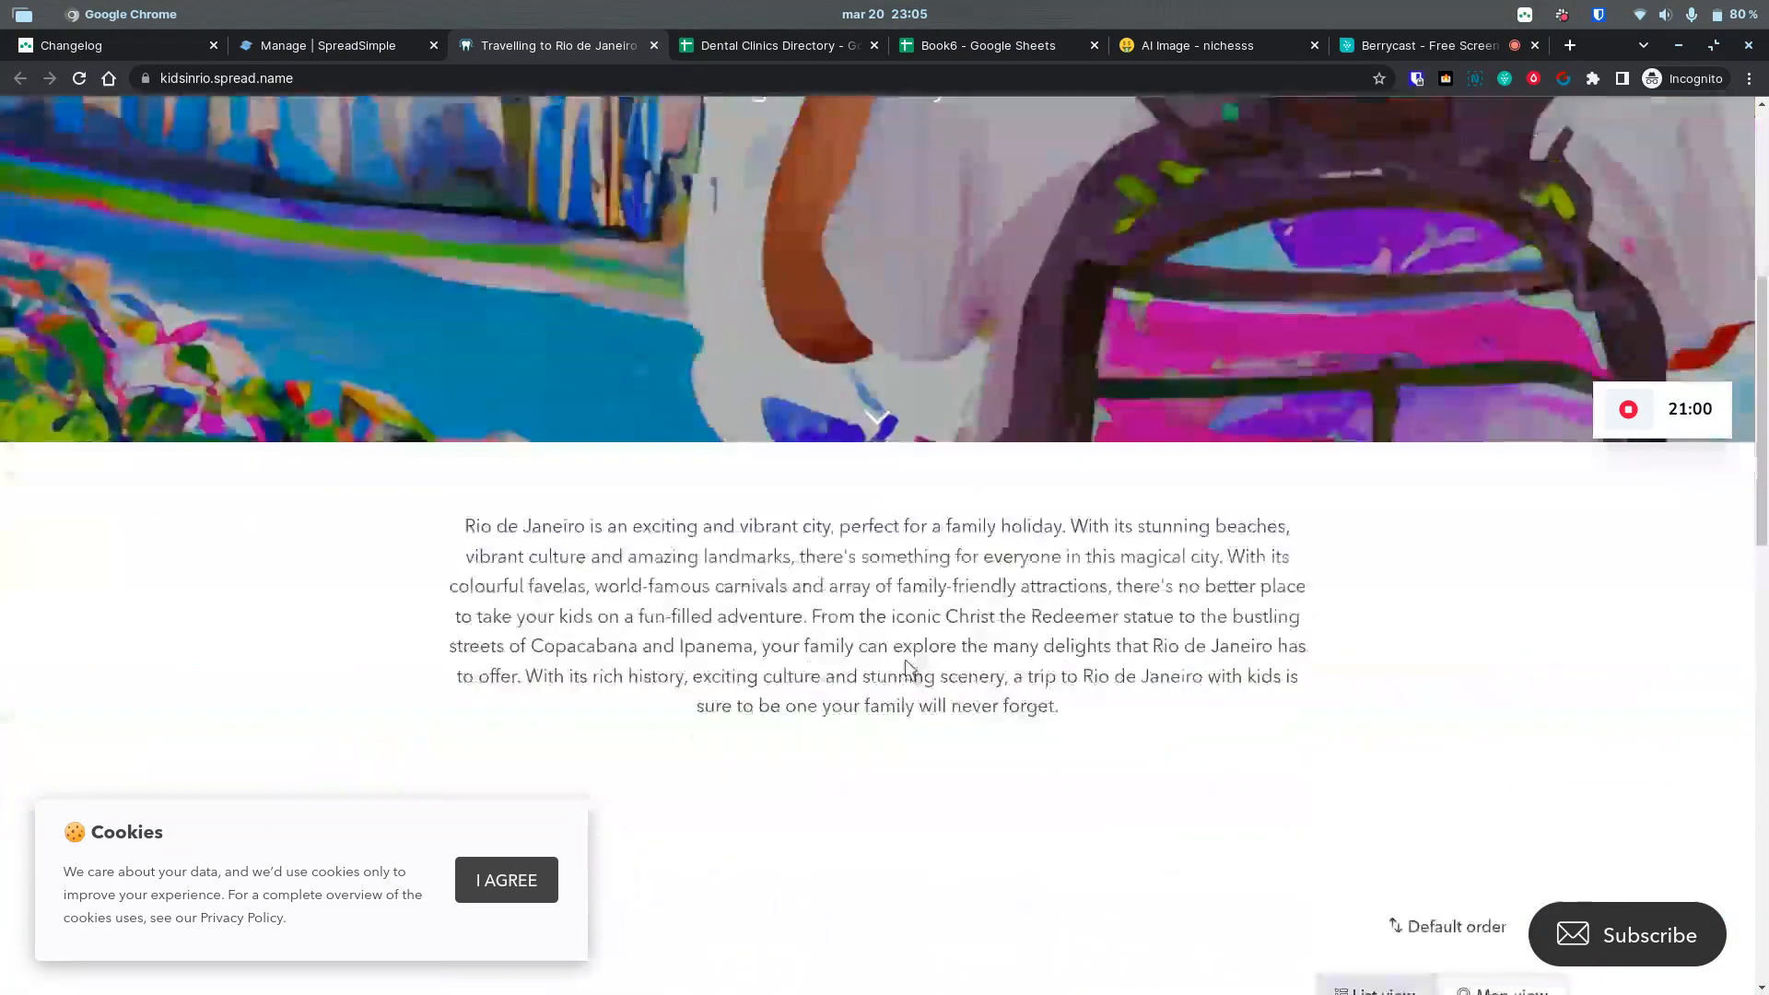
scroll(912, 663, down, 3)
click(506, 880)
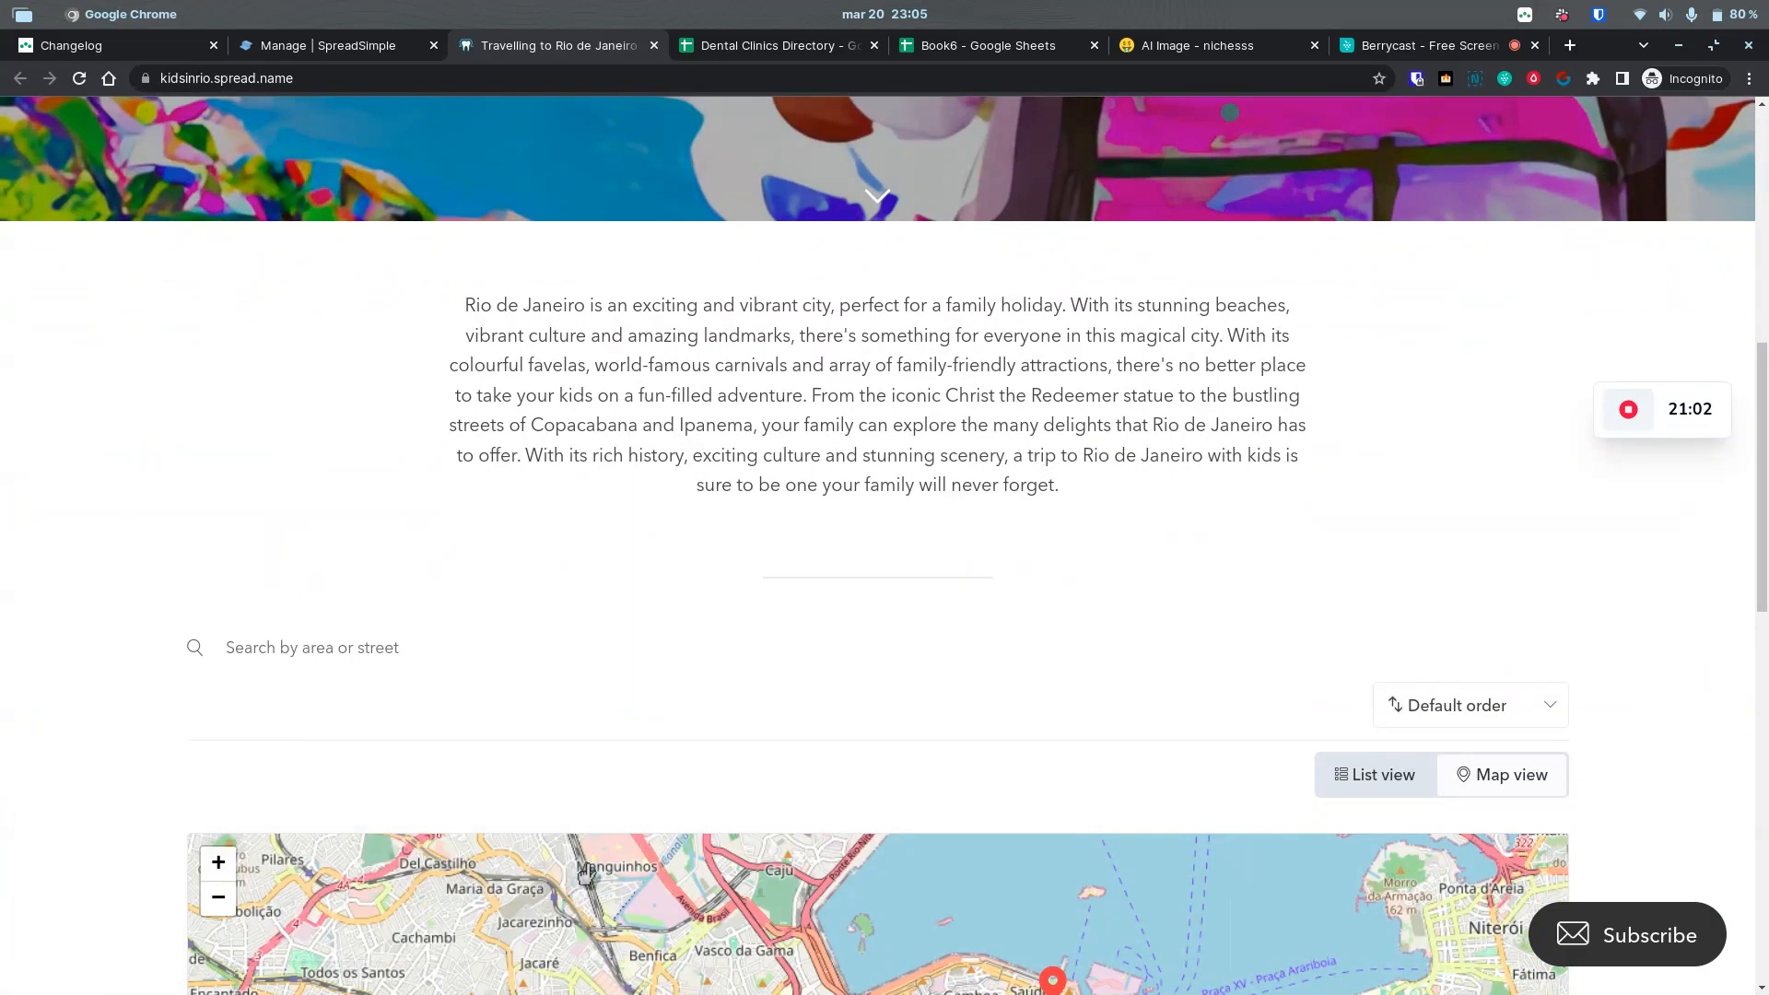
Step: Check the details of the northern map markers: Museu do Amanhã, AquaRio, Santa Teresa and Maracanã Stadium
scroll(1658, 628, down, 6)
scroll(1673, 630, down, 3)
scroll(1666, 631, up, 3)
scroll(1087, 479, down, 3)
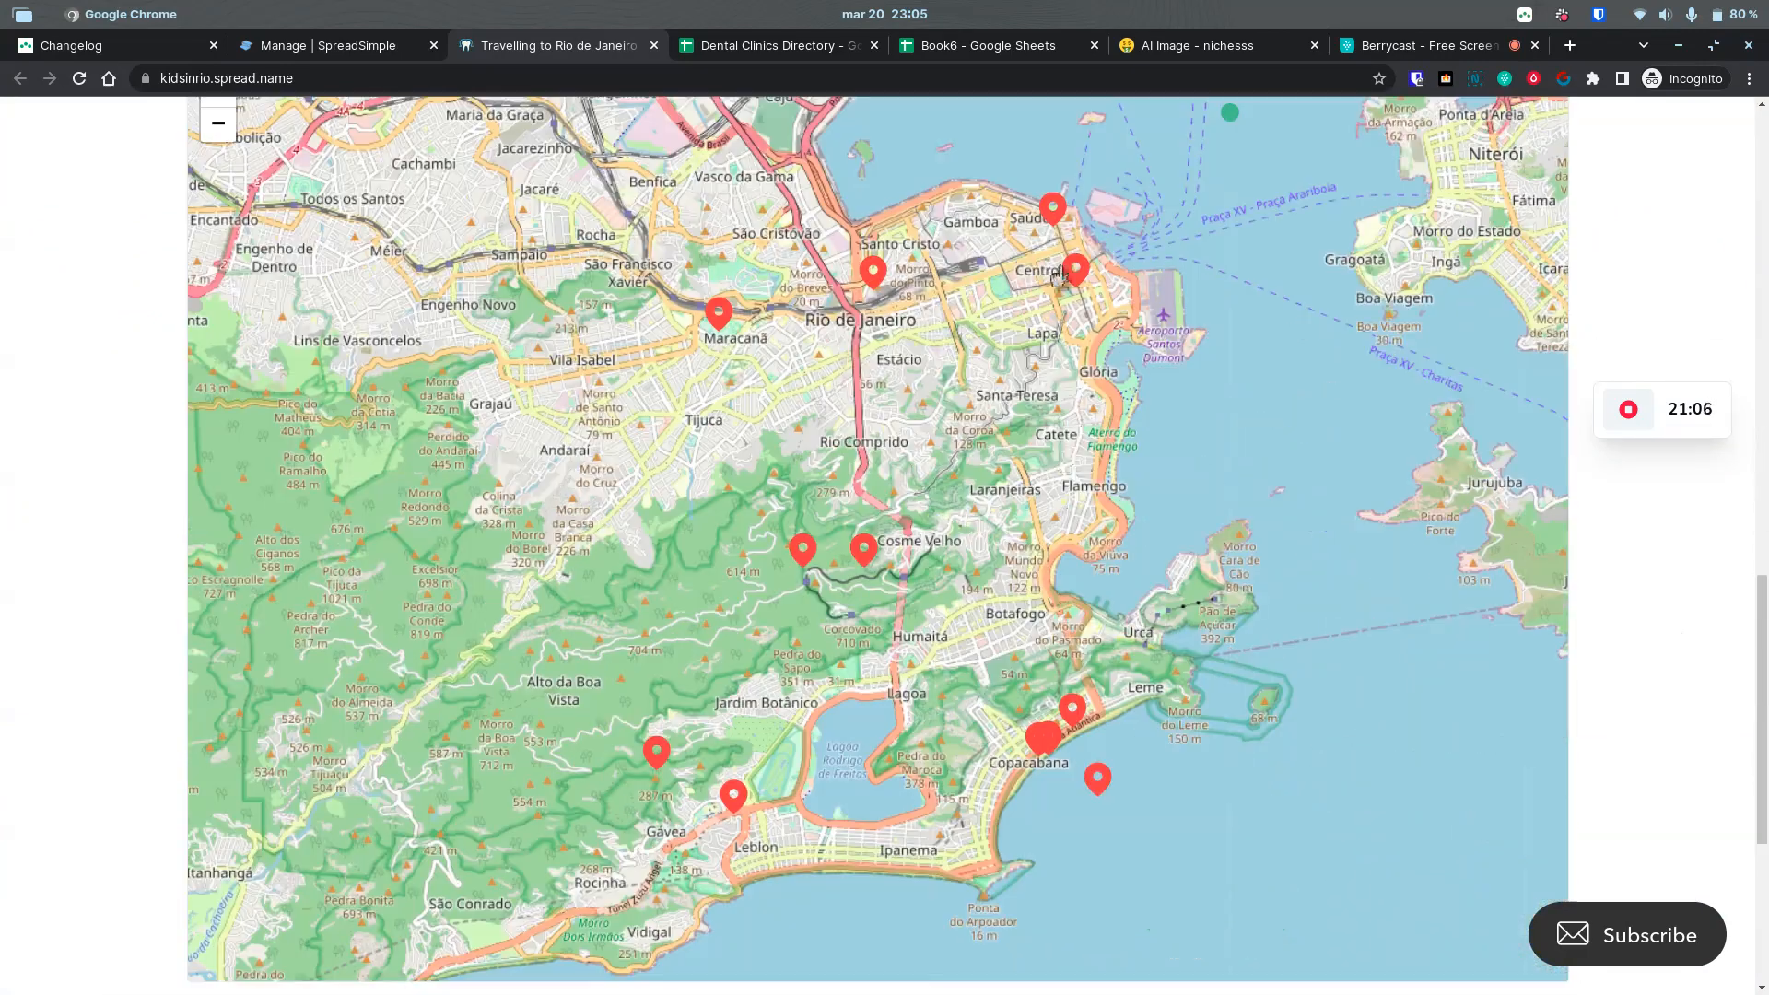
click(1052, 214)
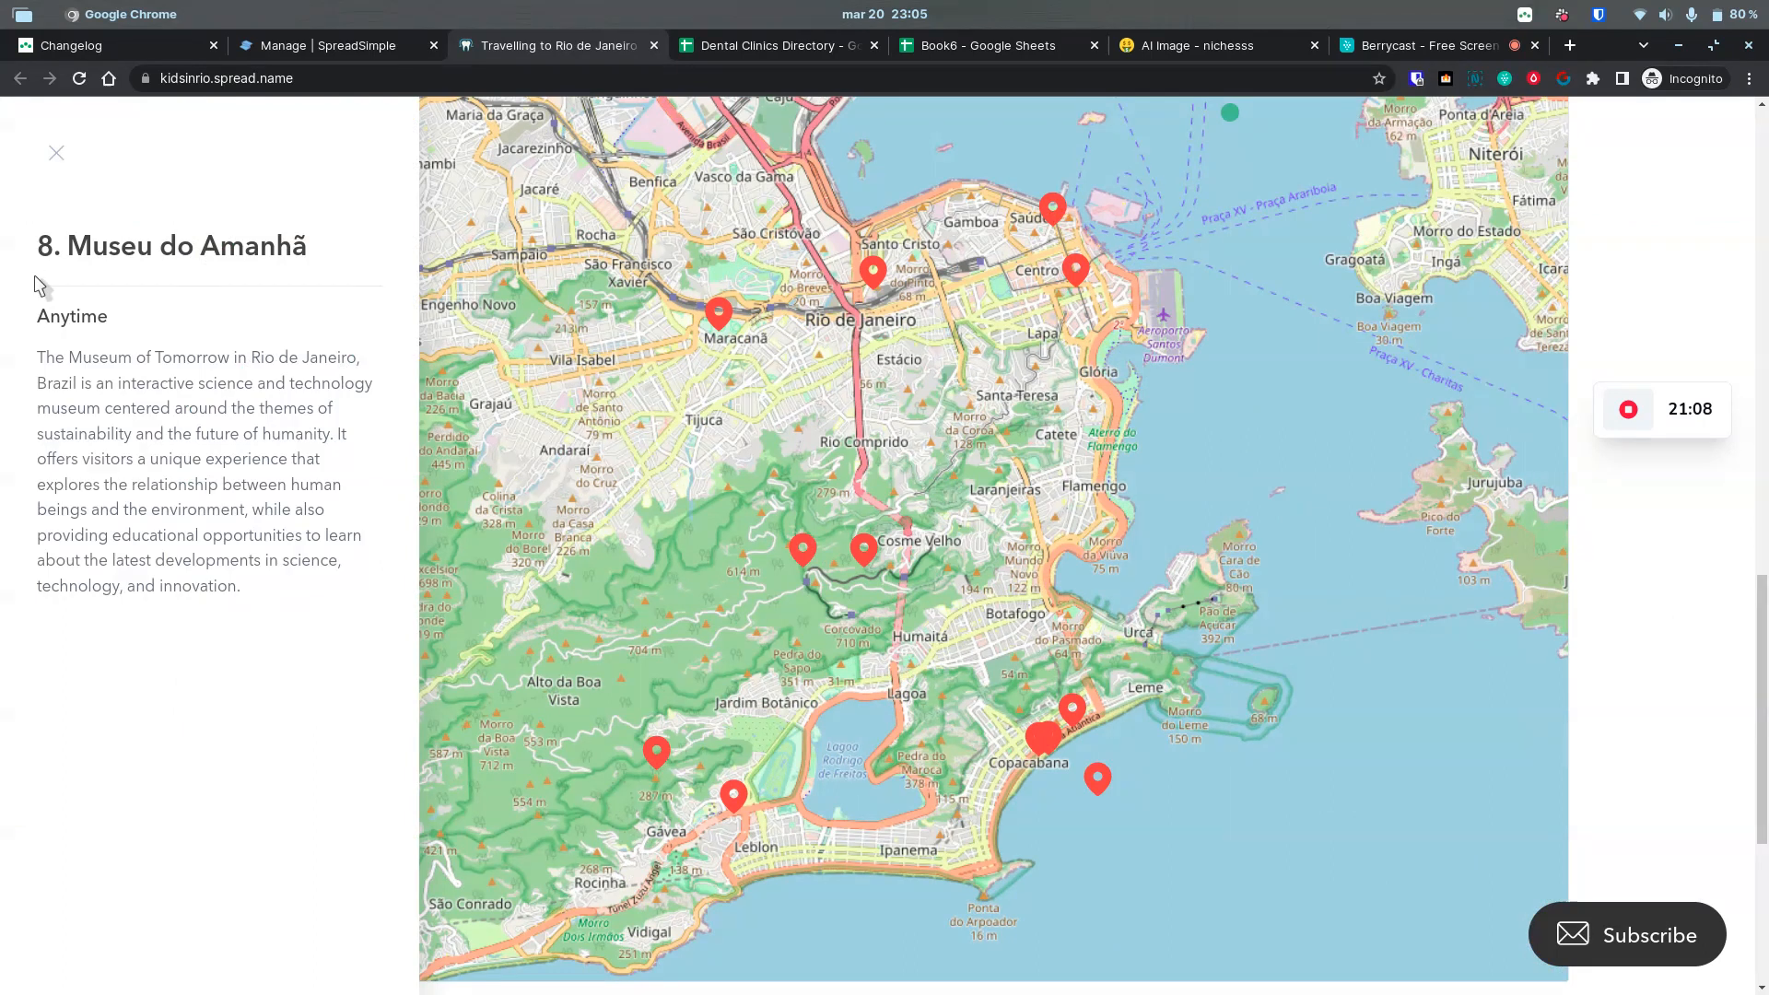
click(1082, 278)
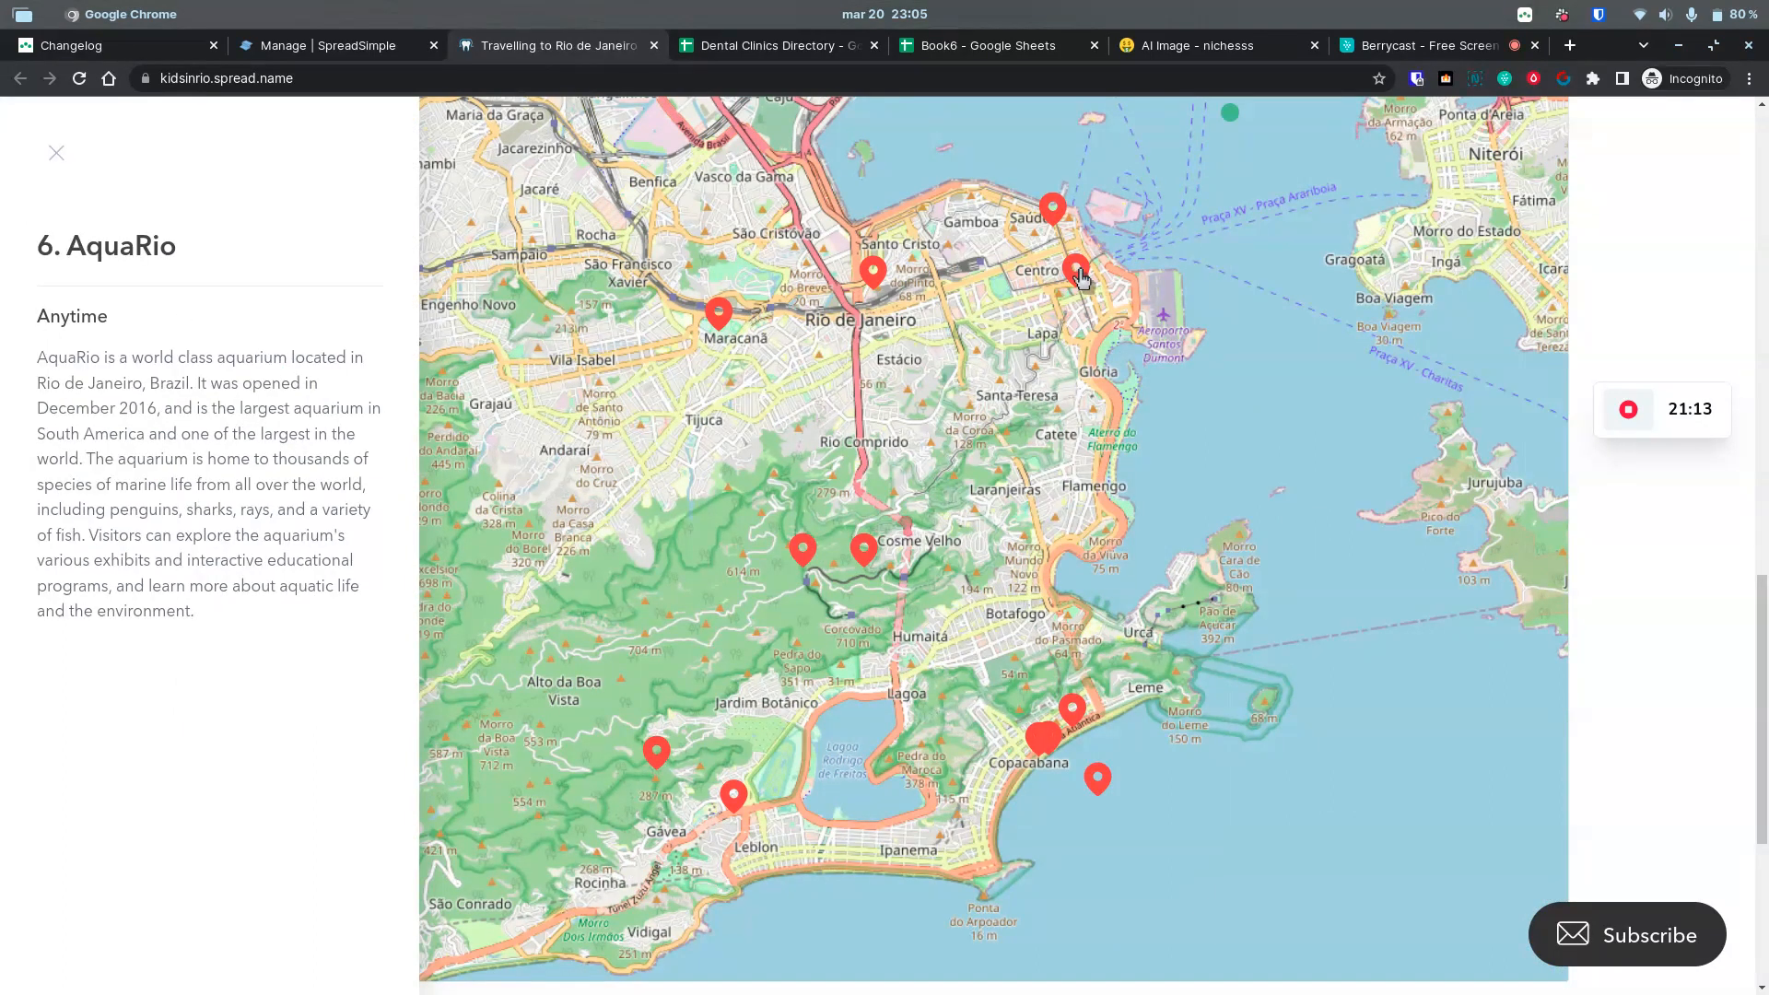
click(874, 276)
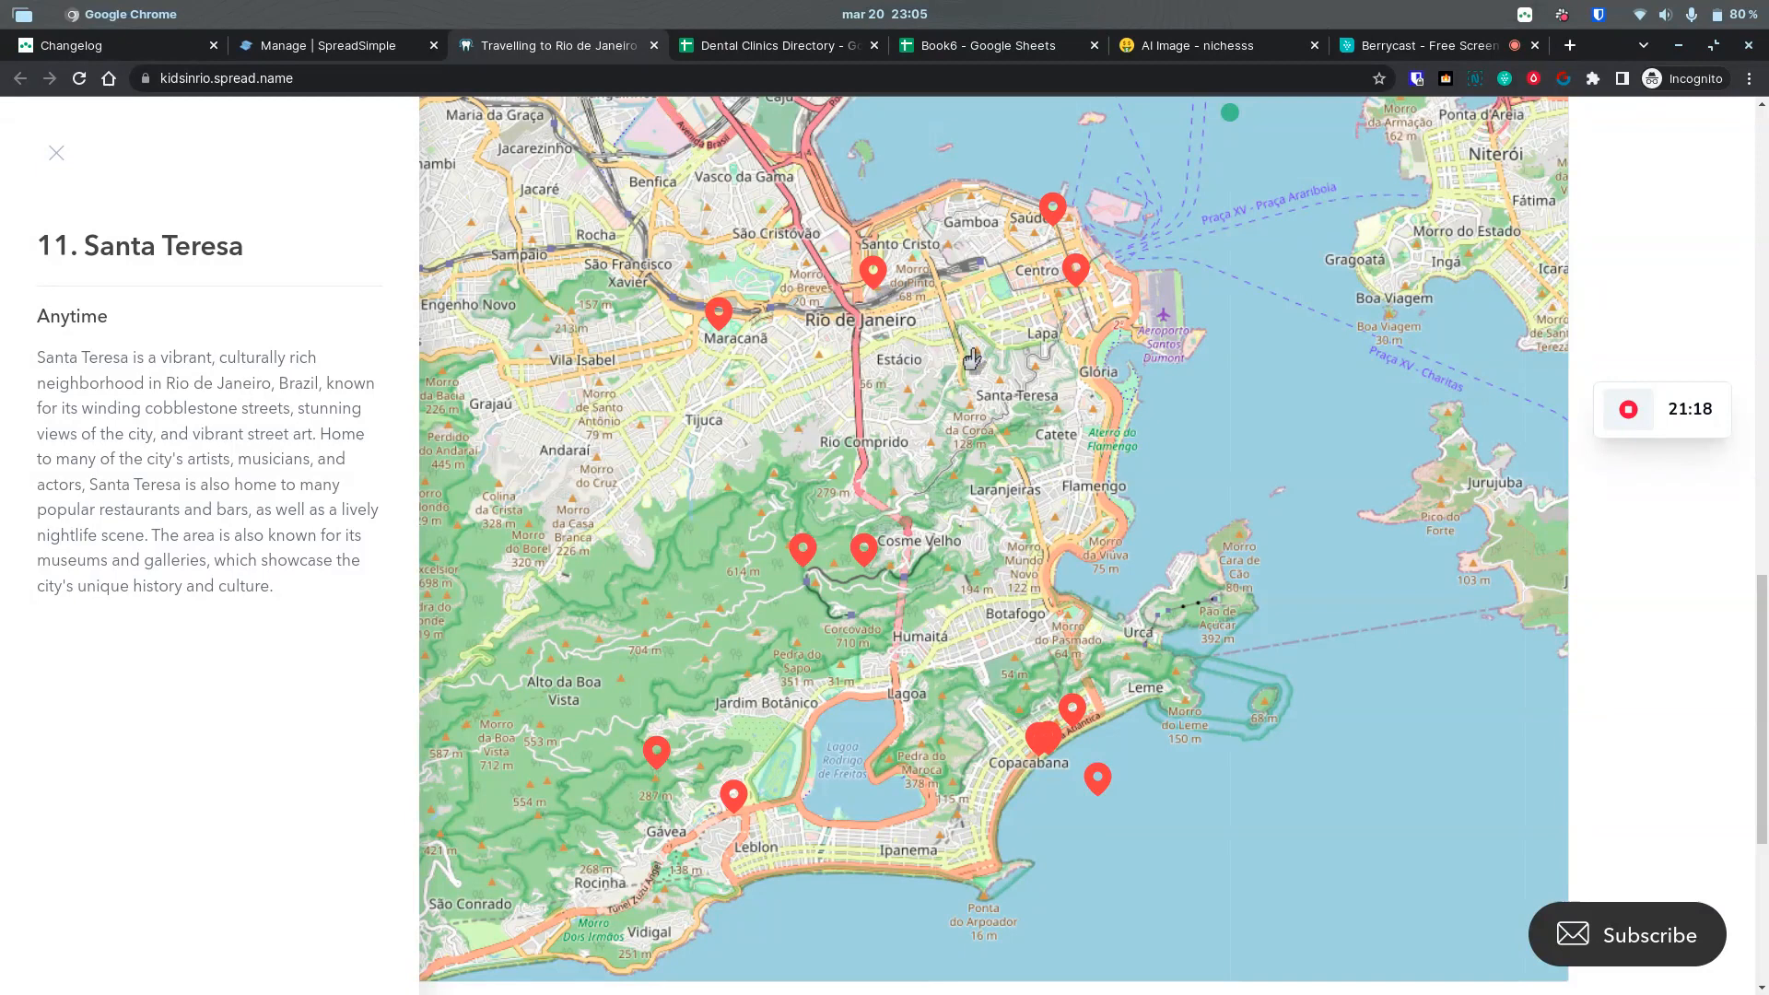
click(721, 324)
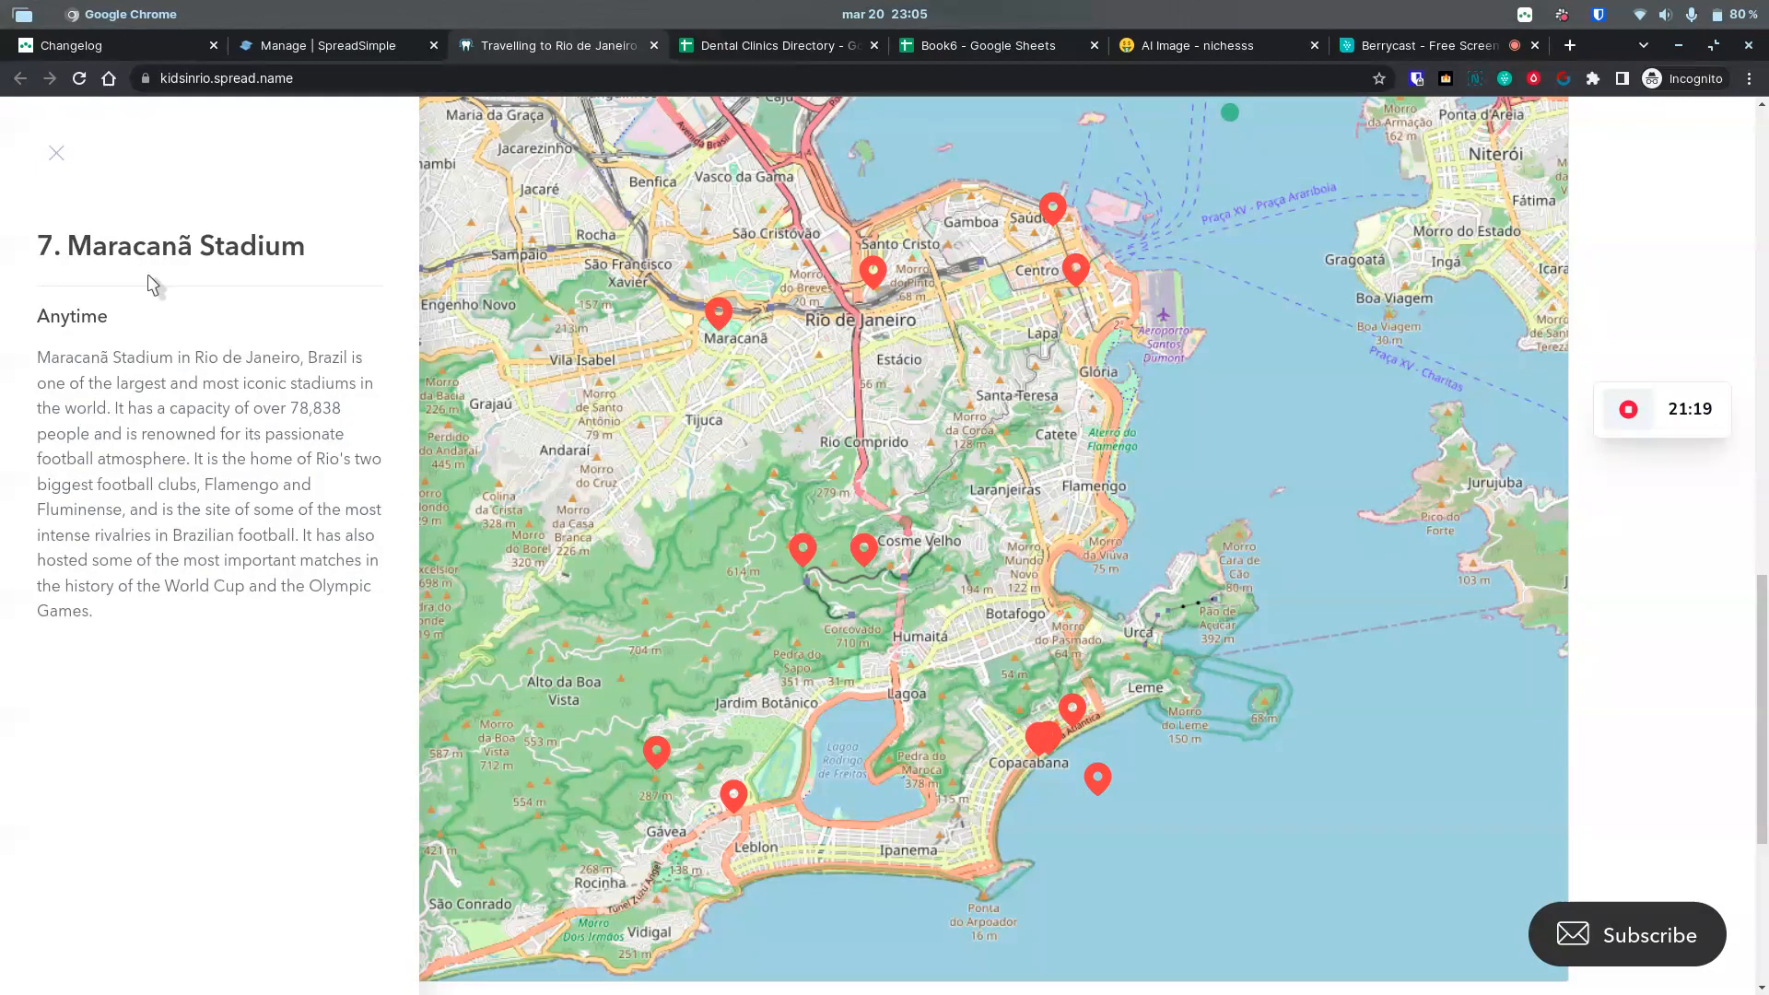
Step: Check the details of the remaining map markers, from Corcovado and Jardim Botânico to those around Copacabana
click(803, 560)
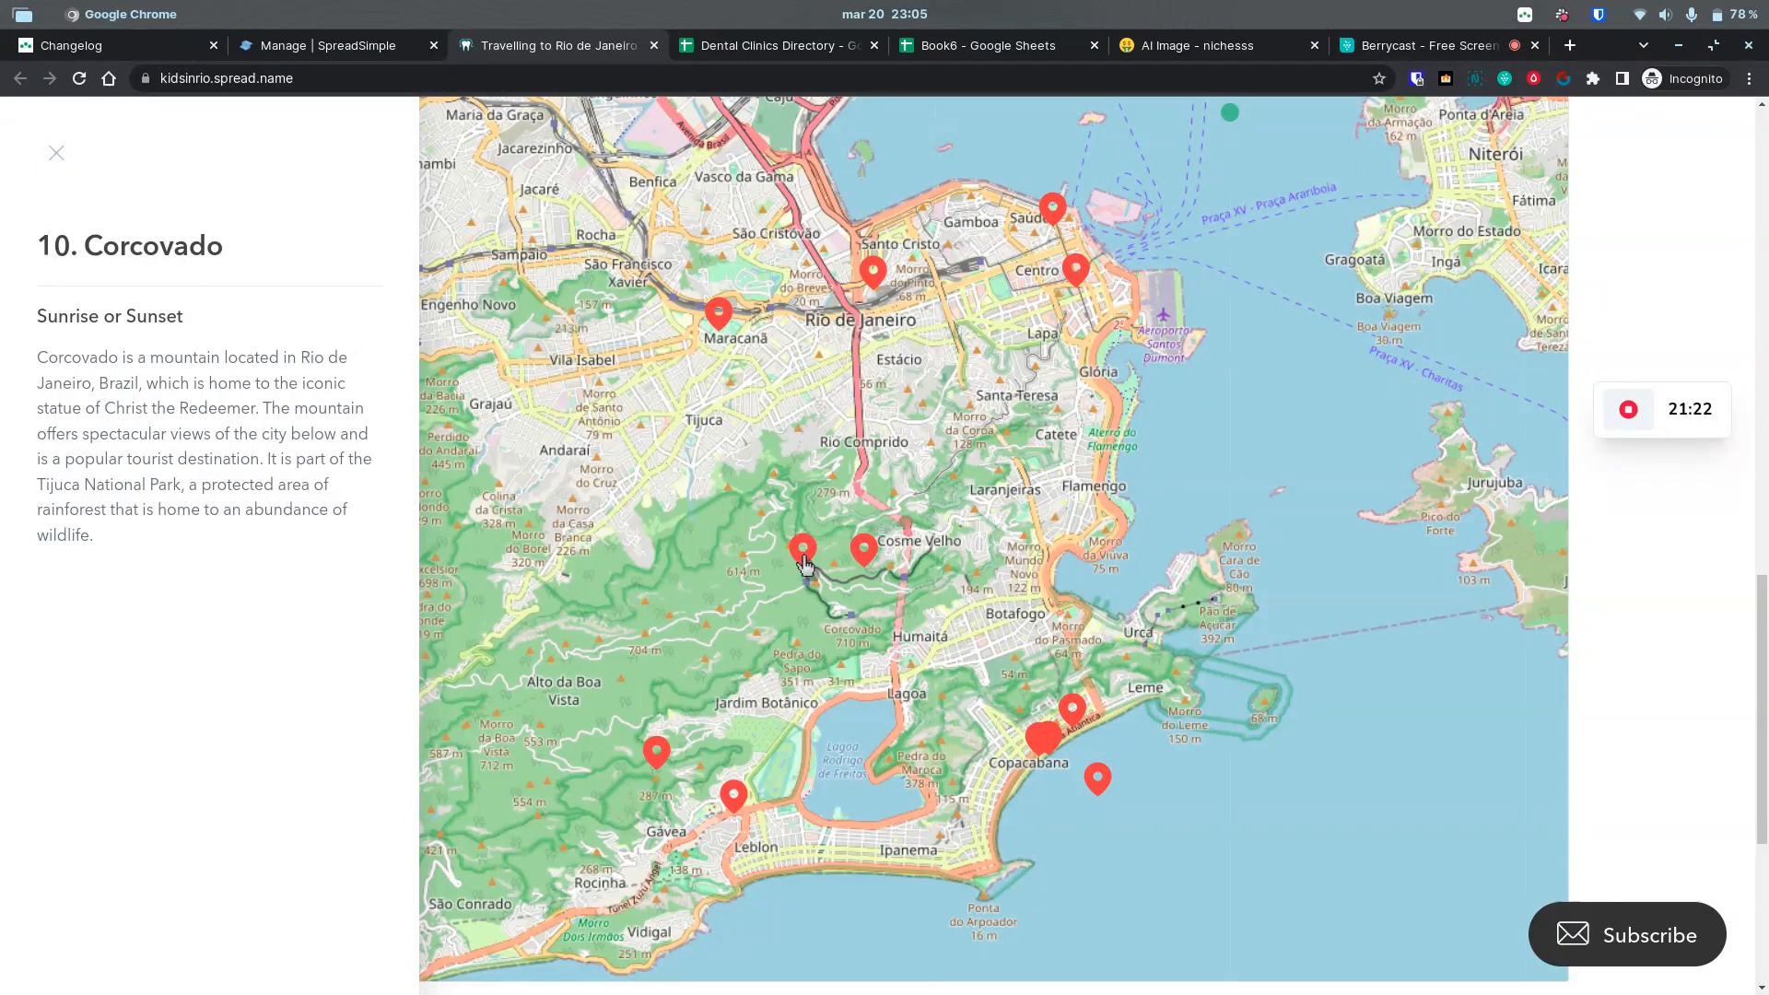
click(866, 562)
click(808, 562)
click(866, 562)
click(816, 563)
click(654, 757)
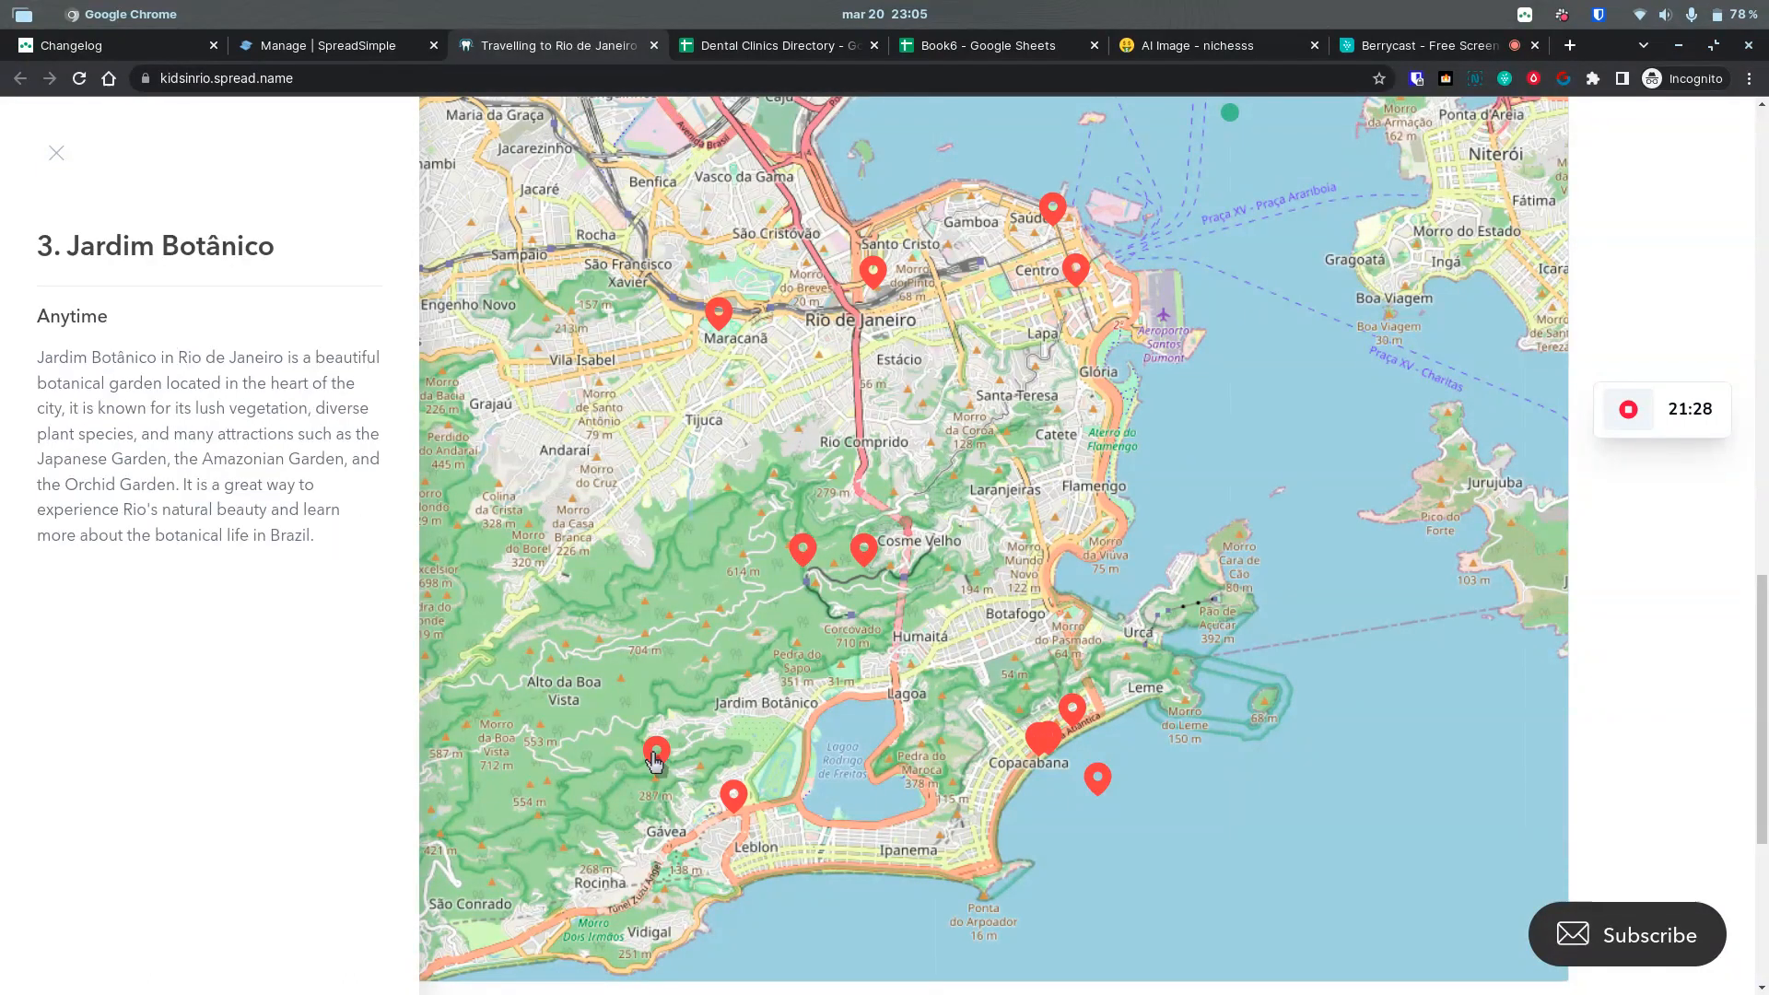
click(734, 798)
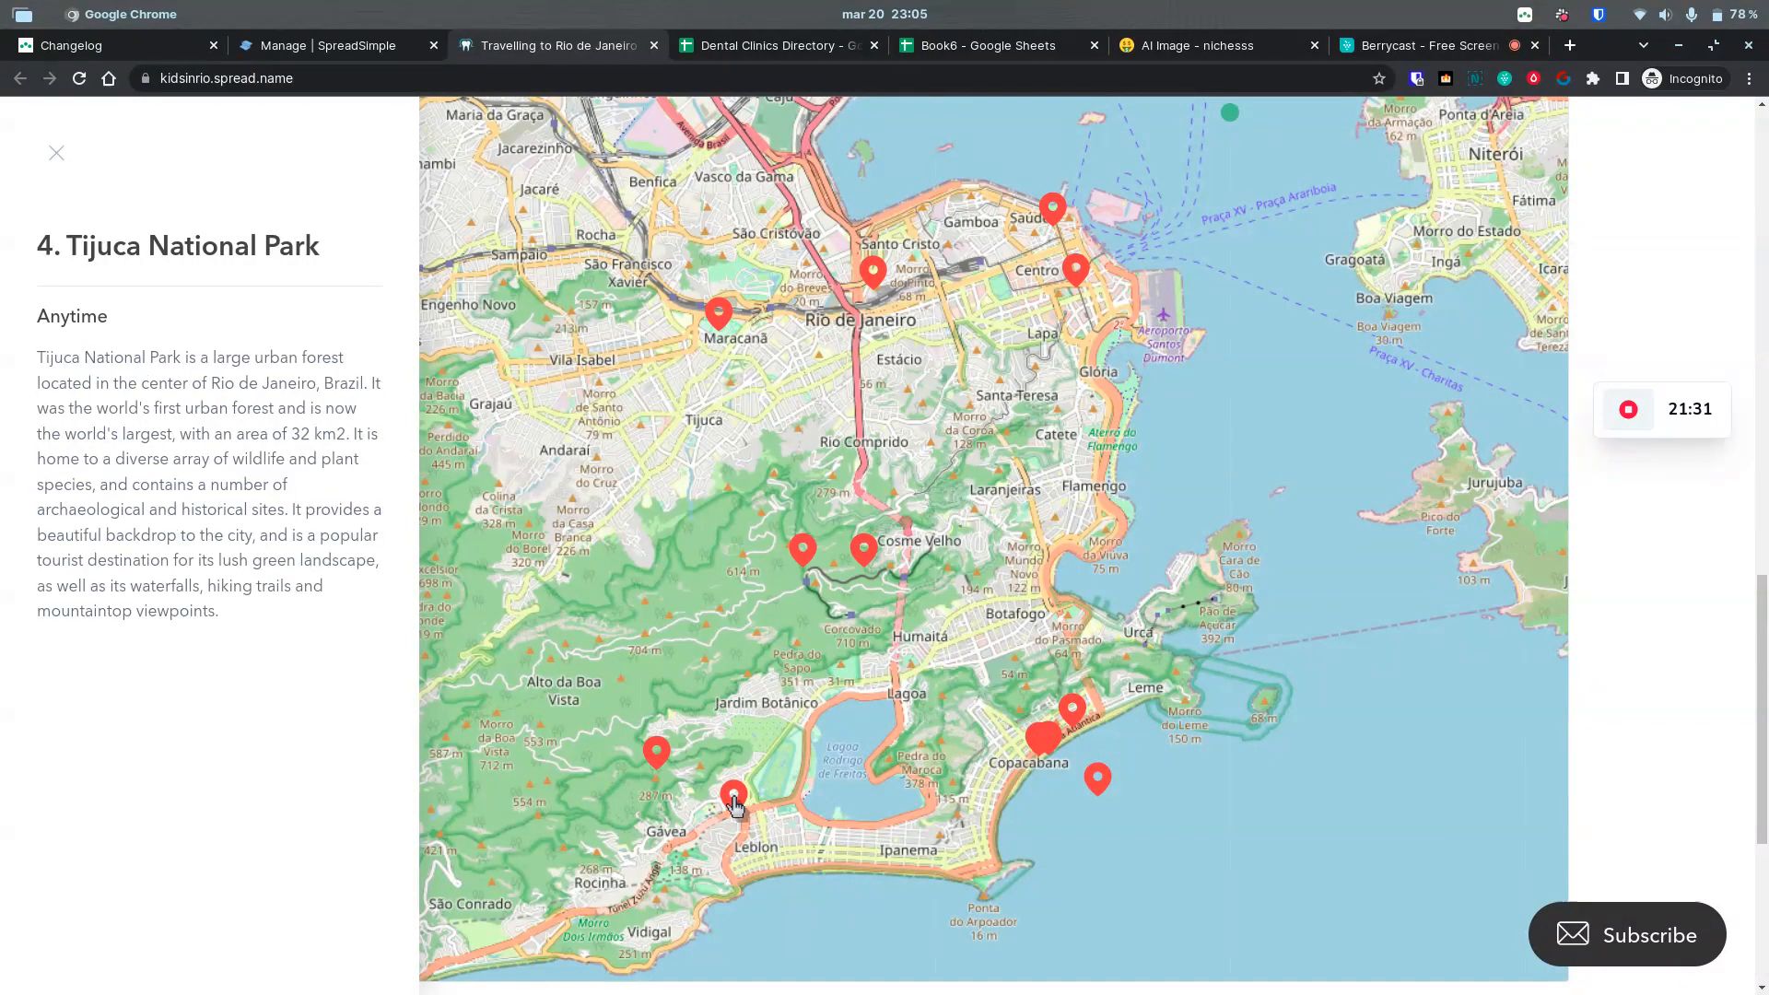
click(1041, 751)
click(1050, 749)
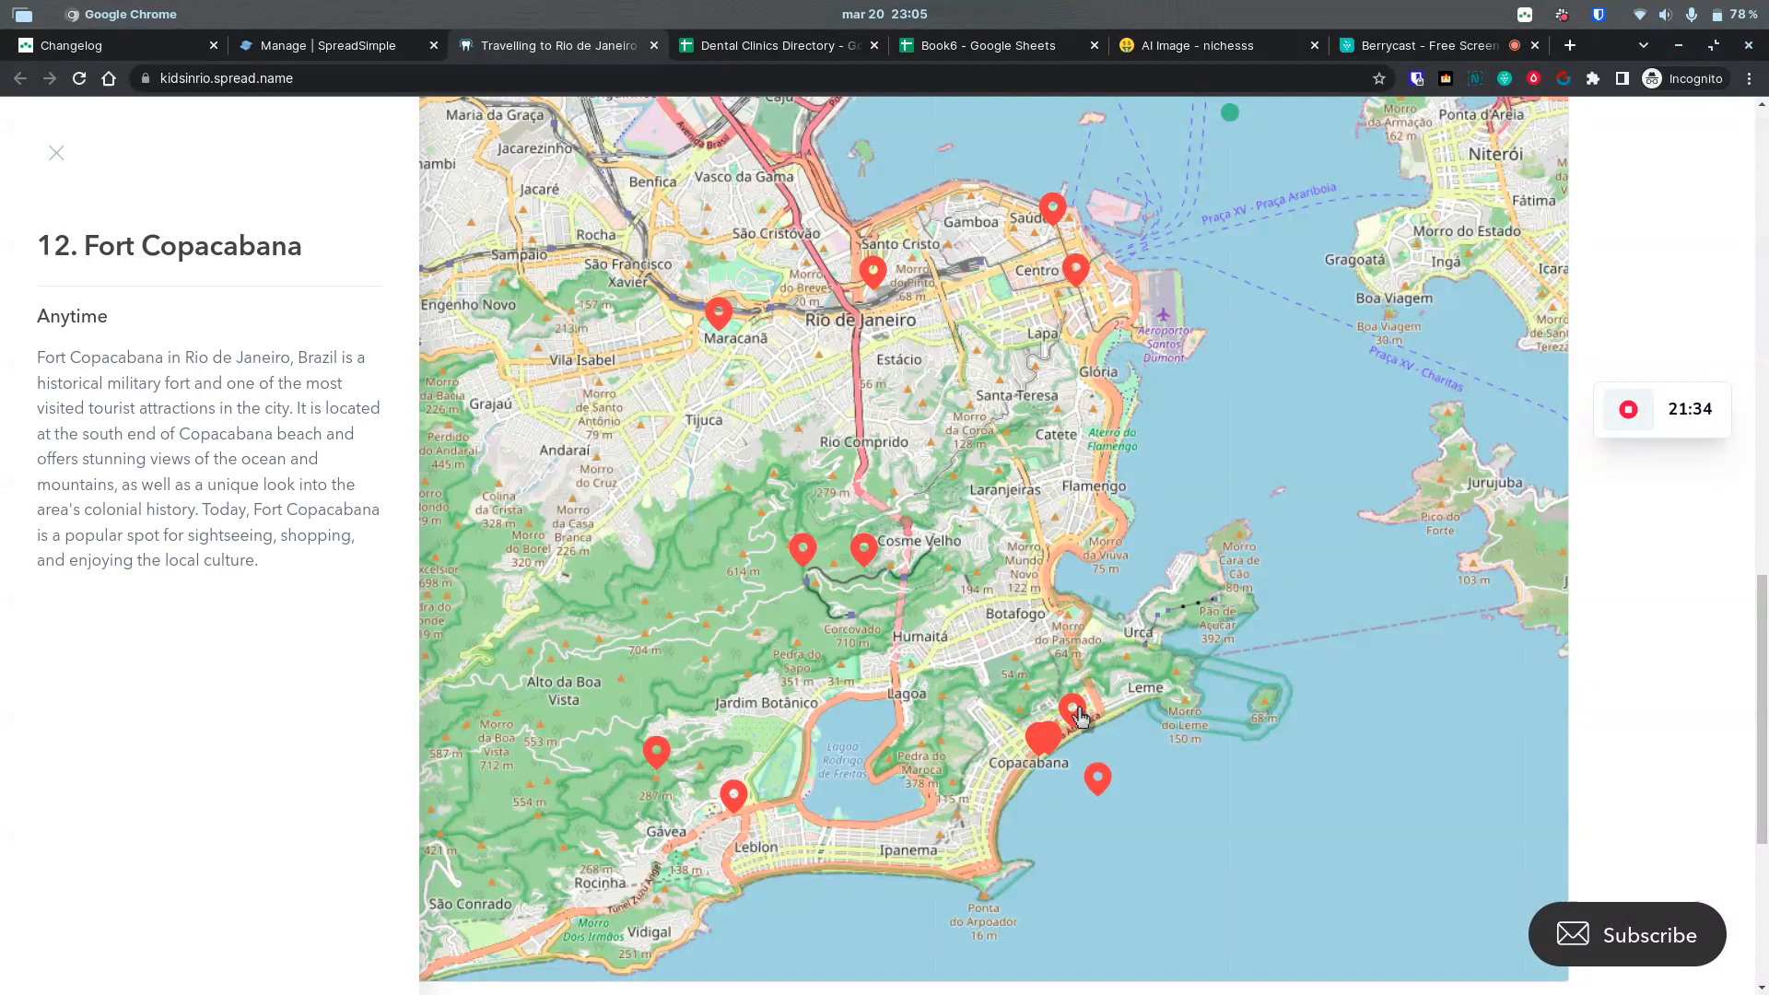
click(1084, 711)
click(1095, 776)
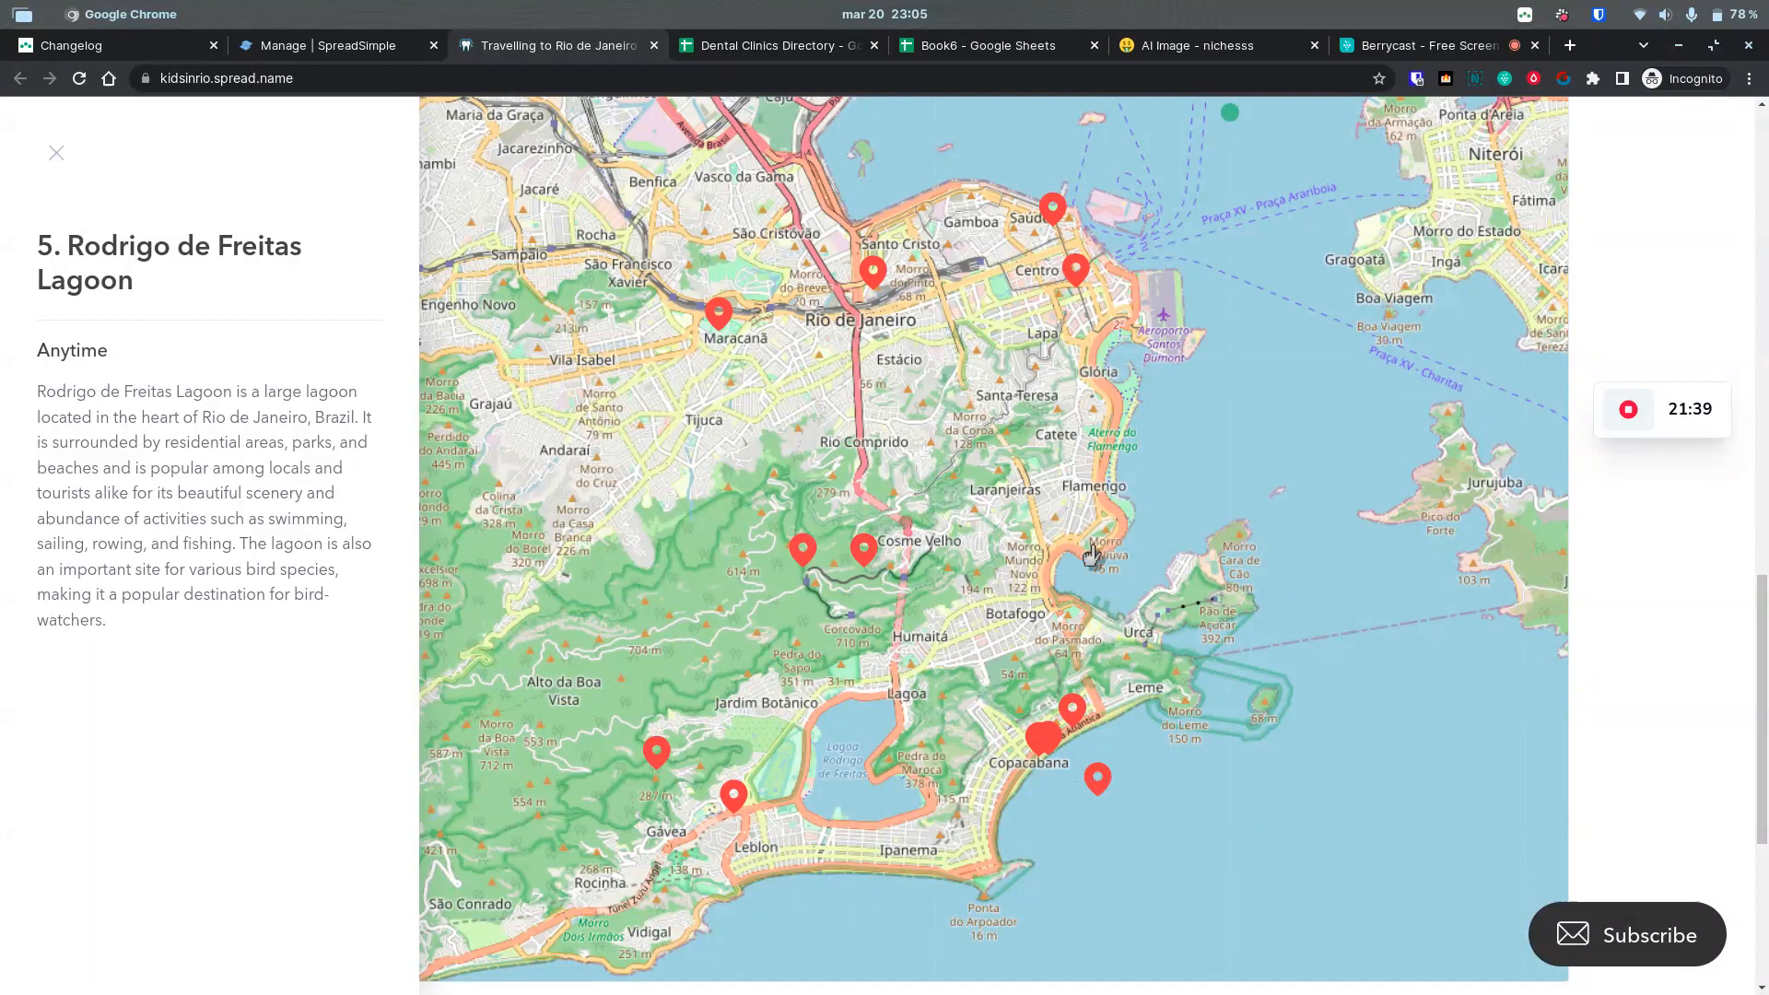
Step: Check the page footer, close the attraction details and return to the cover of the published page
scroll(1096, 562, down, 4)
scroll(1096, 562, down, 2)
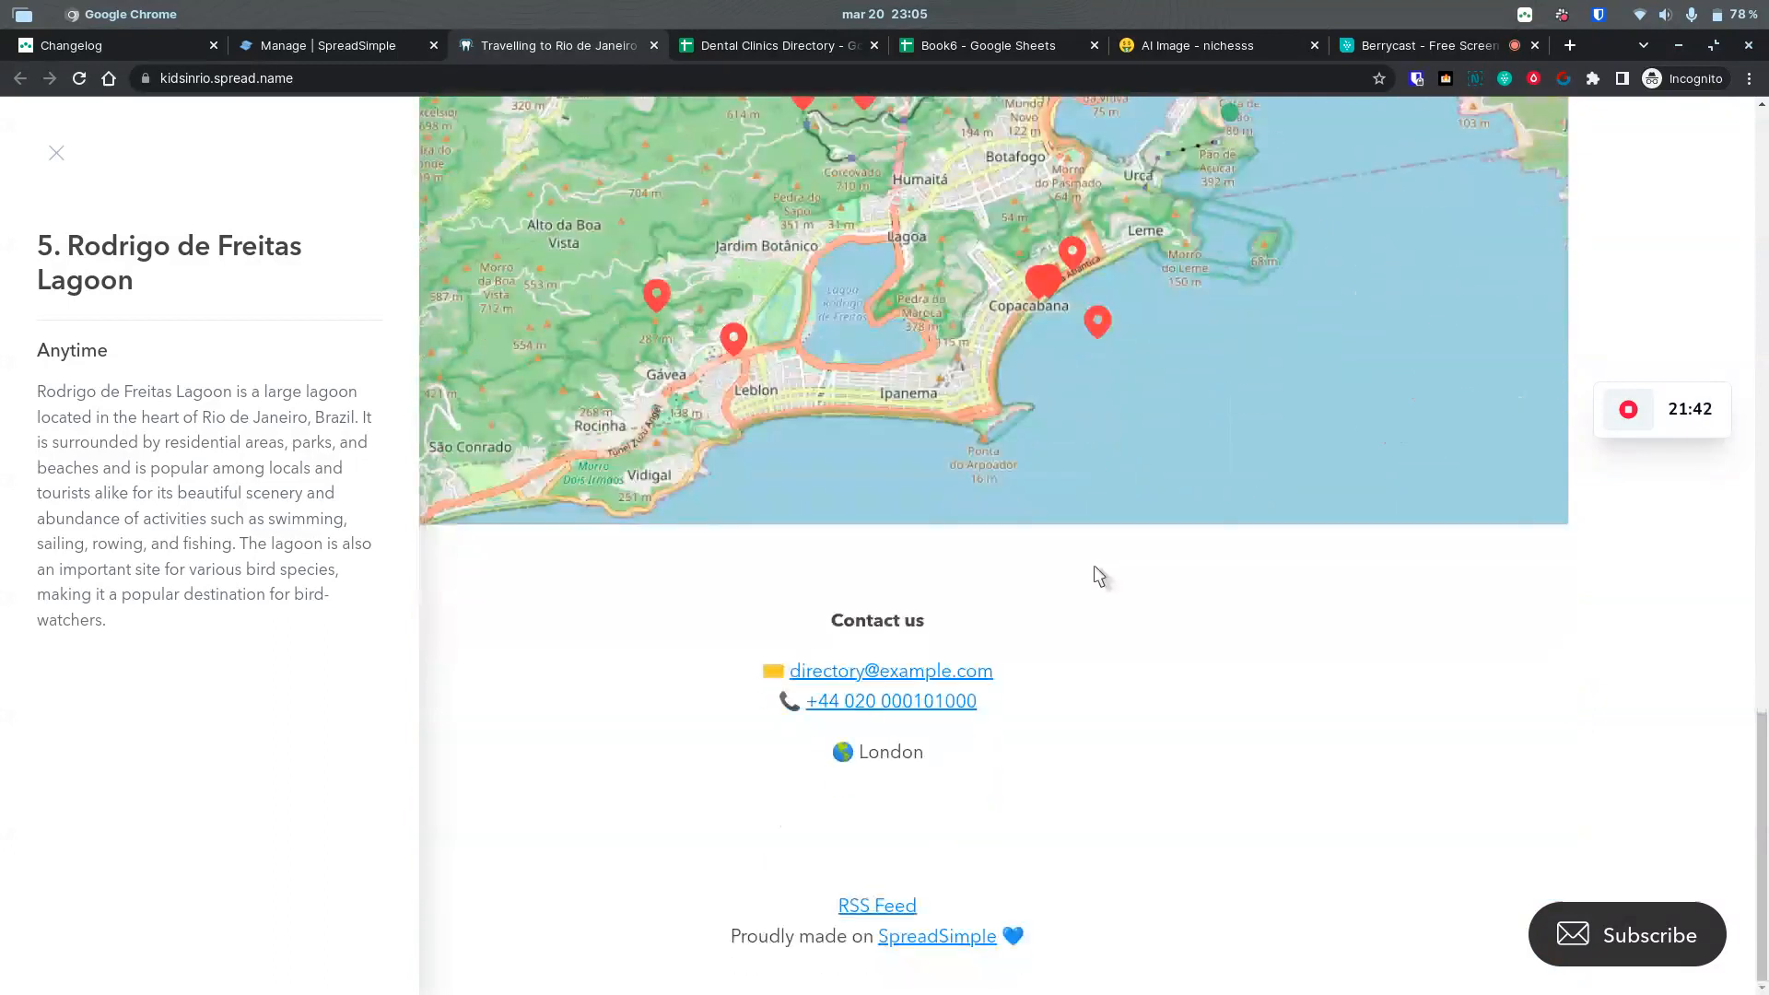
click(51, 157)
scroll(506, 612, up, 8)
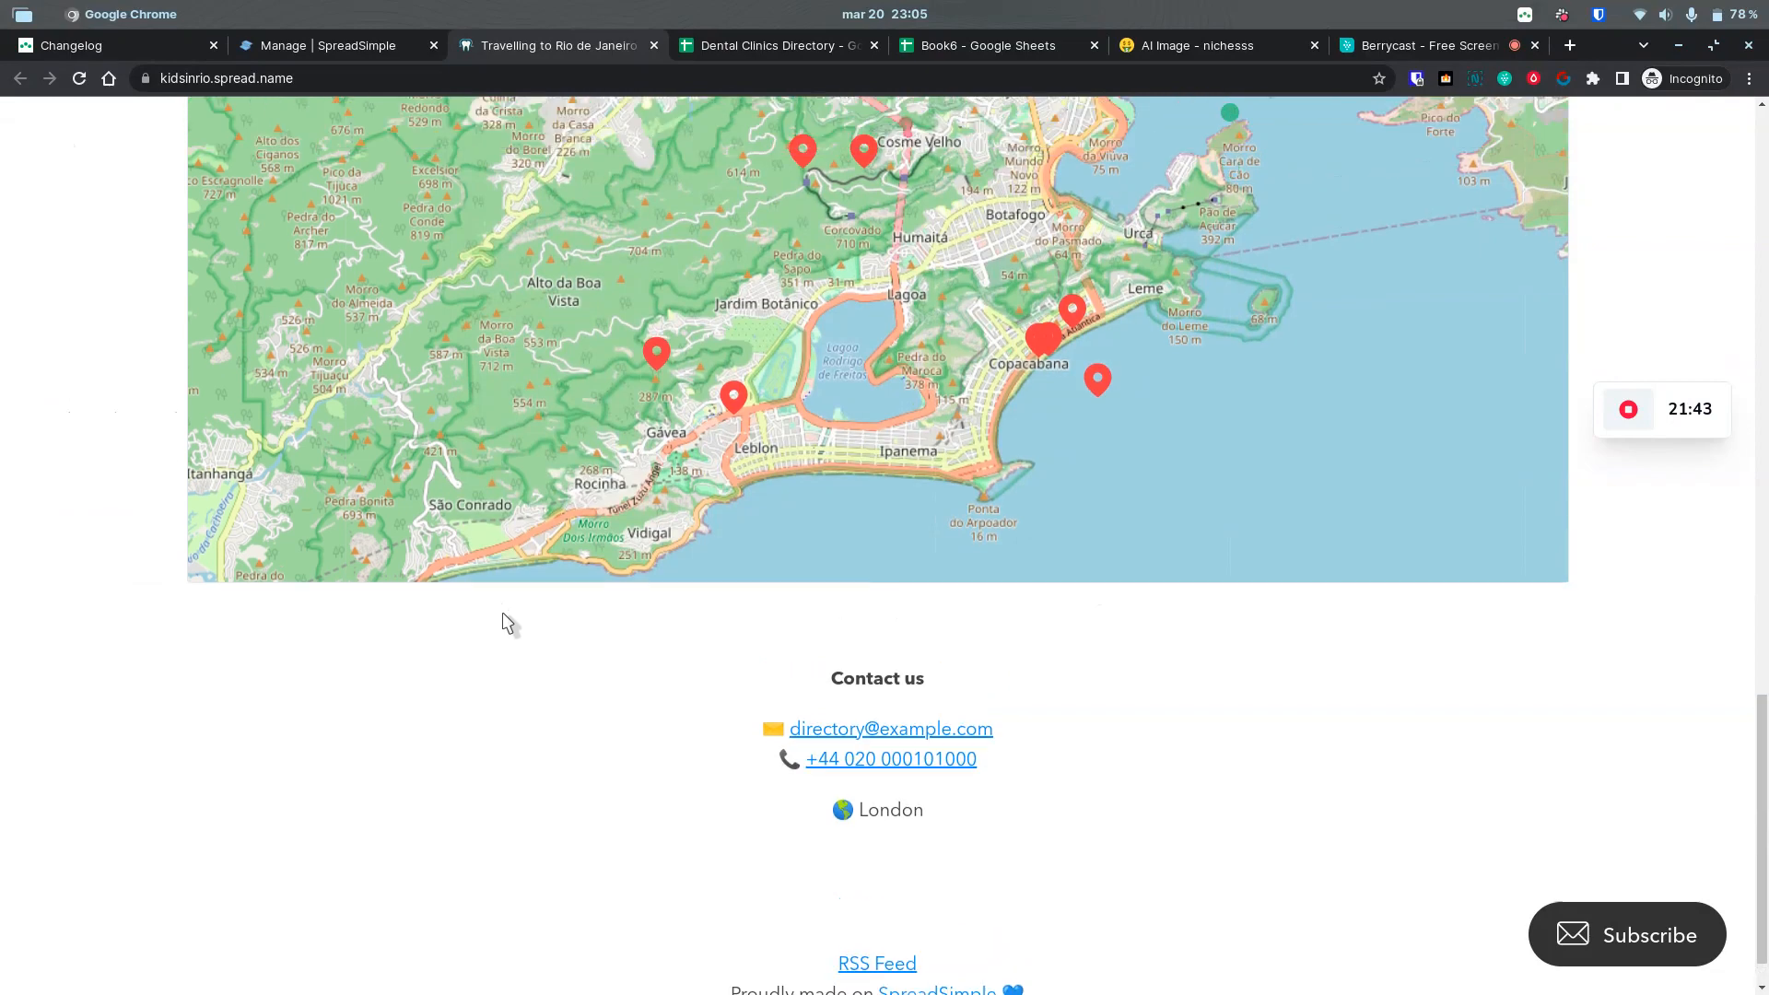
scroll(513, 599, up, 10)
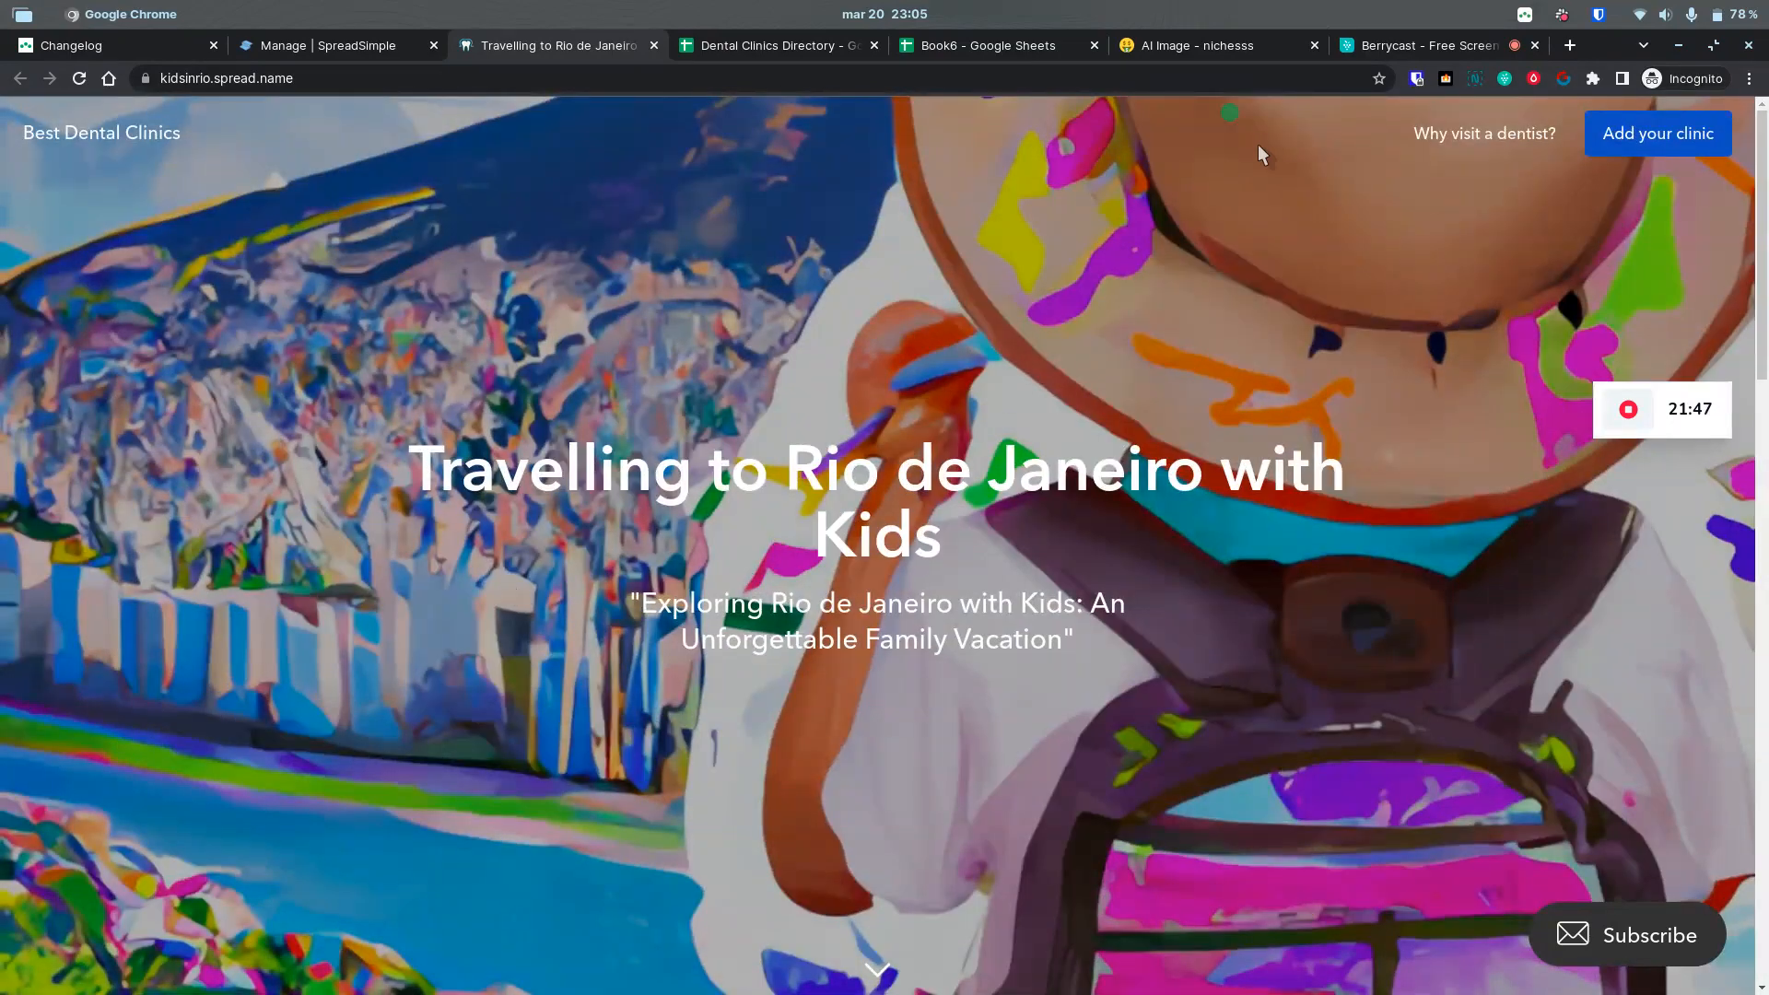
key(ctrl+space)
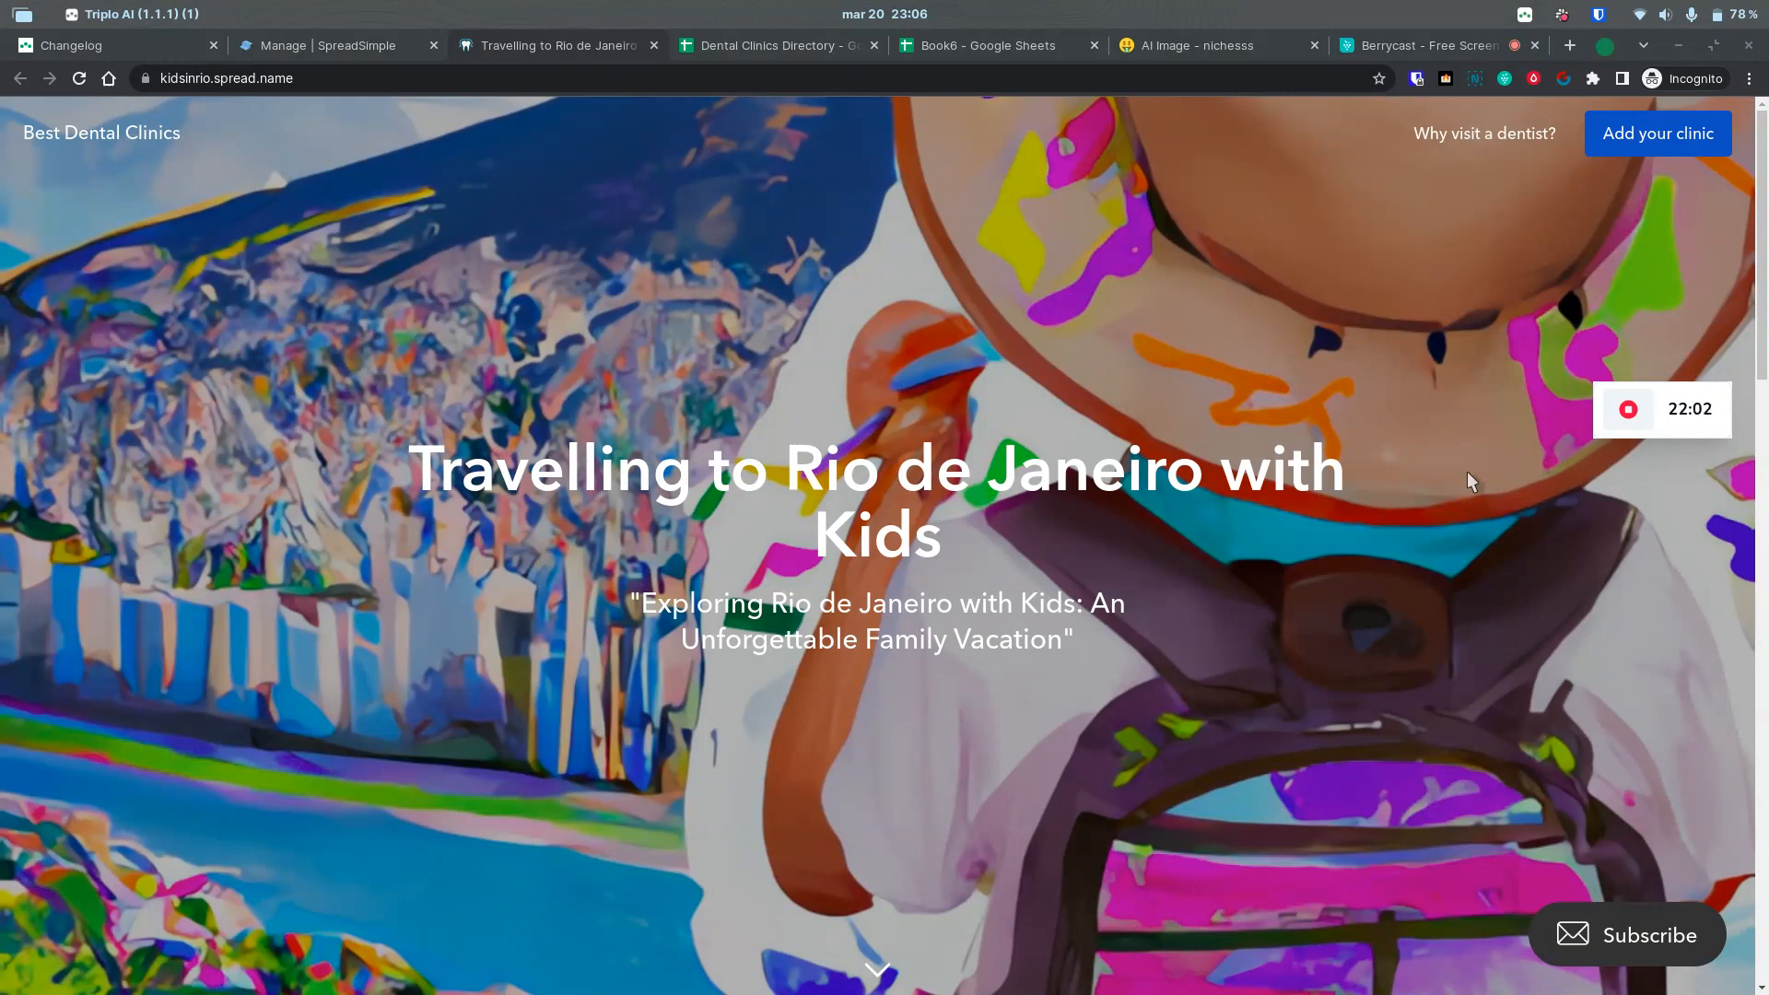
mouse_move(1627, 415)
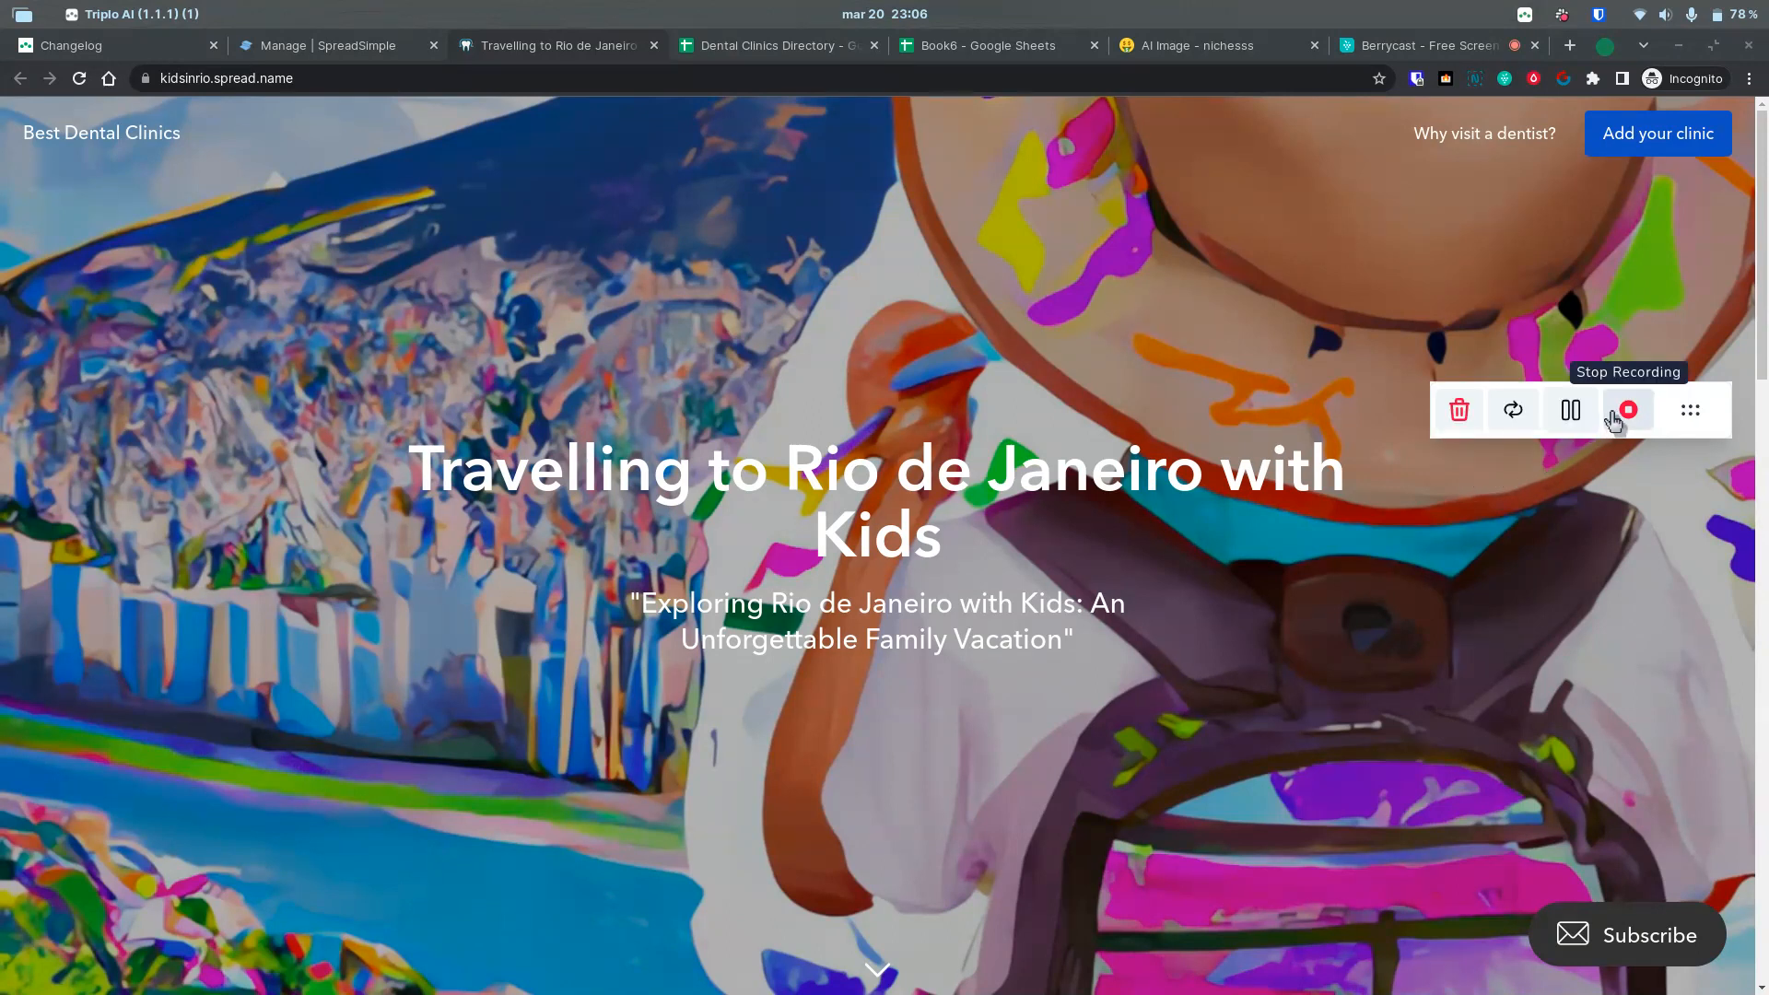